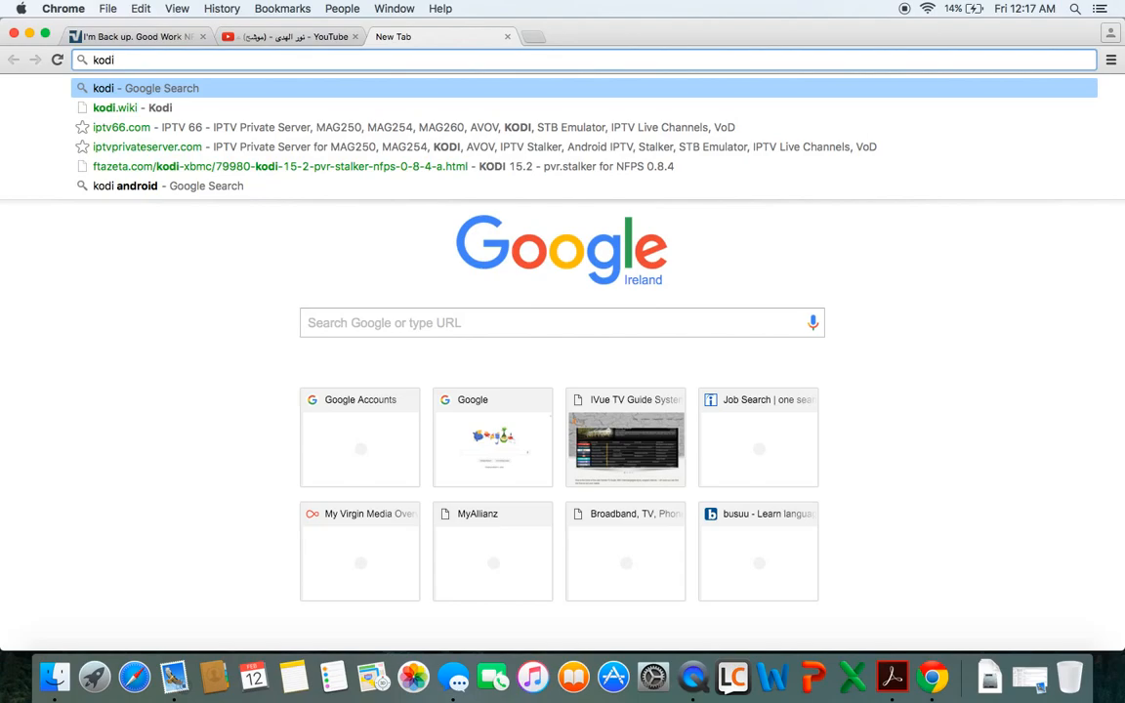
Search Google for 'kodi', open kodi.tv/download and scroll to the v15.2 'Isengard' release
{"action": "key", "text": "Return"}
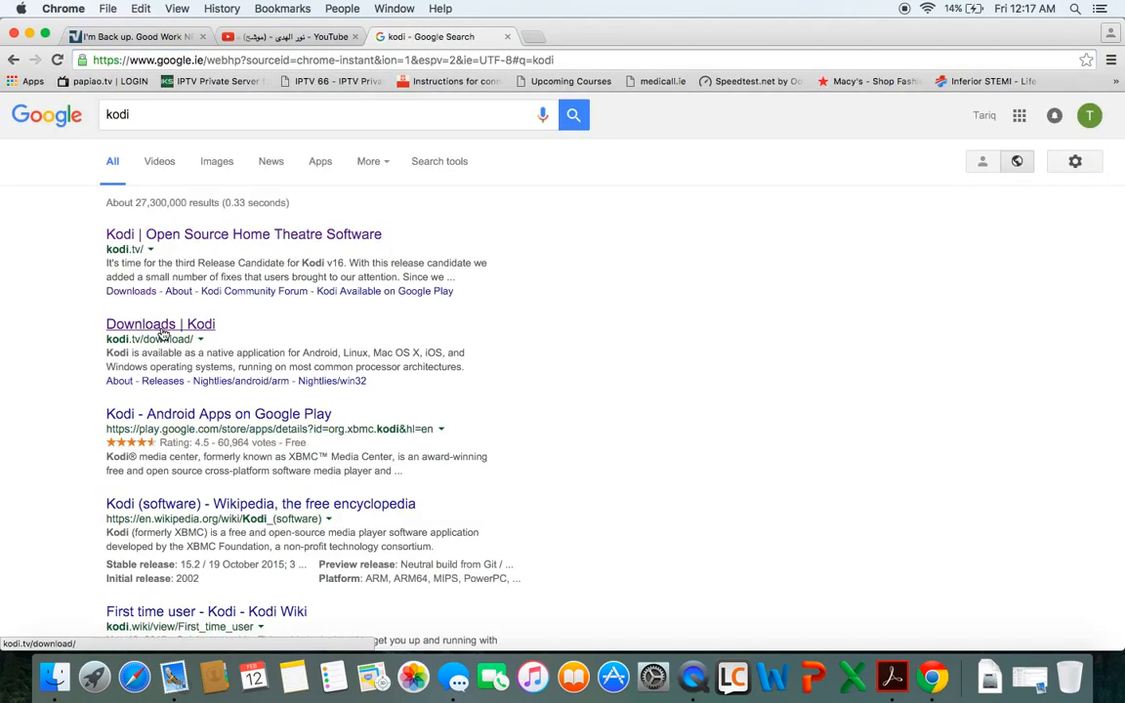
{"action": "left_click", "coordinate": [163, 332]}
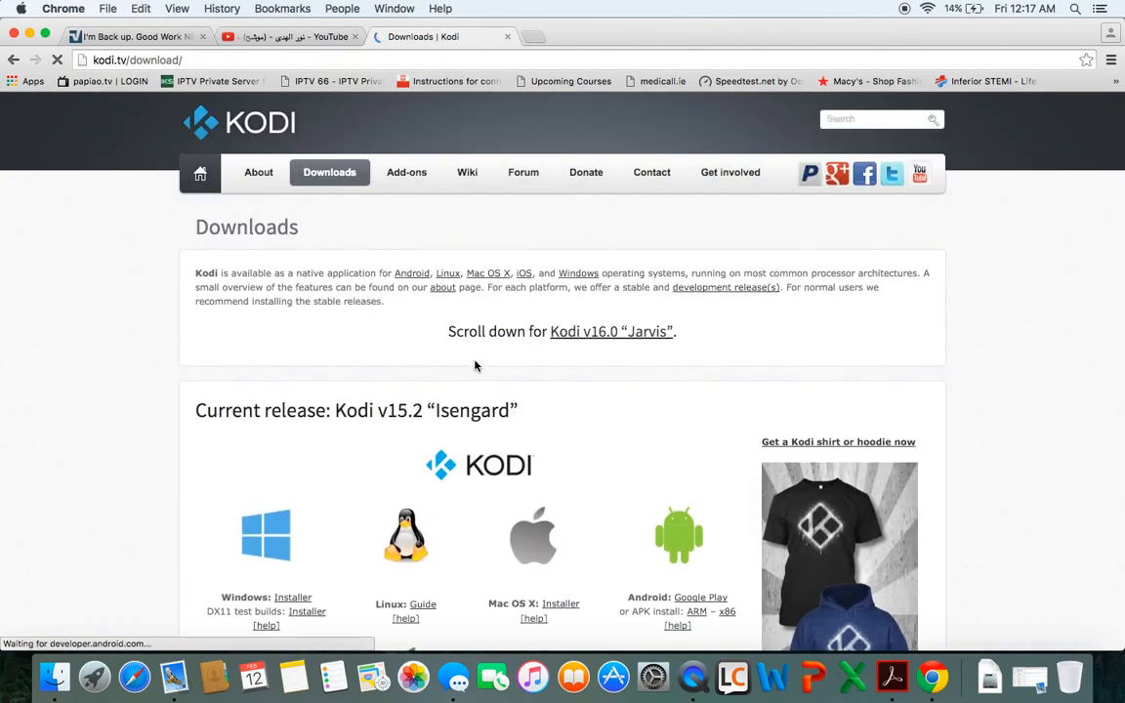
{"action": "scroll", "coordinate": [697, 397], "scroll_direction": "down", "scroll_amount": 3}
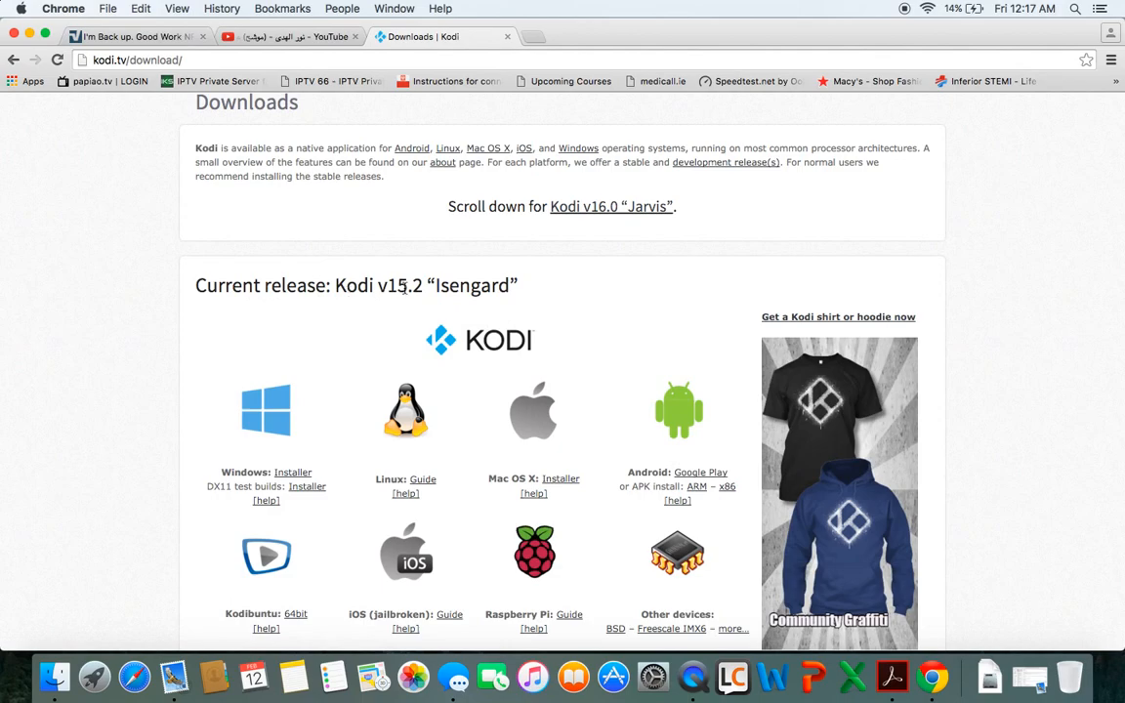
{"action": "scroll", "coordinate": [619, 395], "scroll_direction": "down", "scroll_amount": 1}
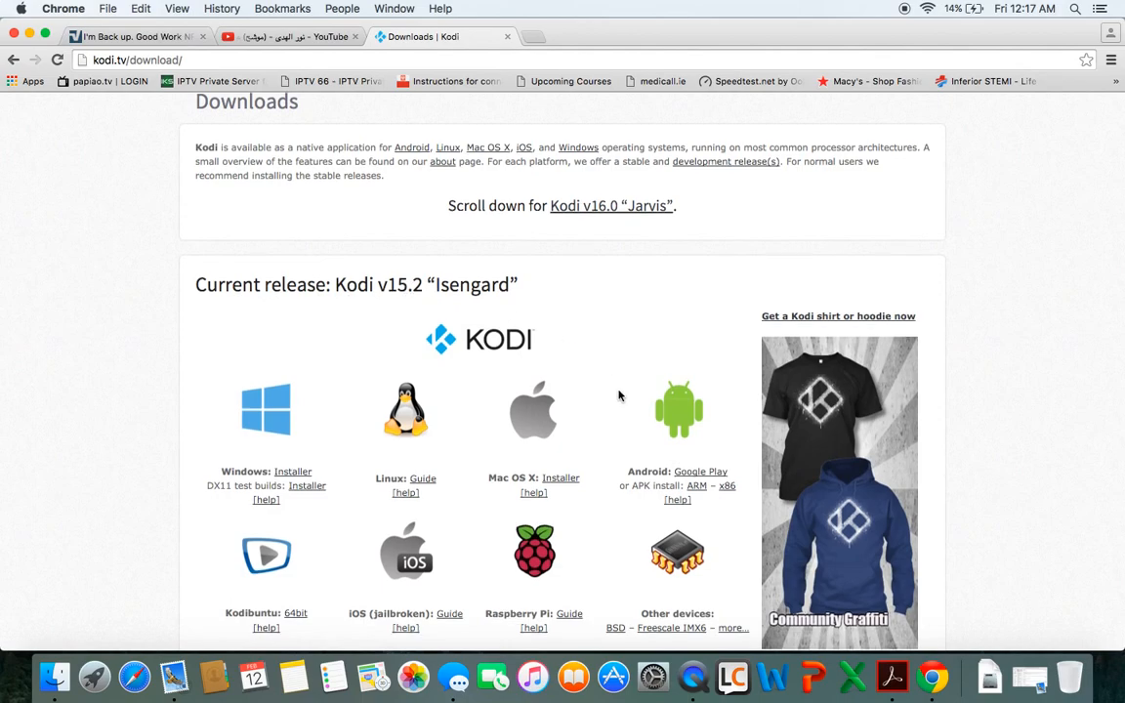
{"action": "scroll", "coordinate": [619, 395], "scroll_direction": "down", "scroll_amount": 2}
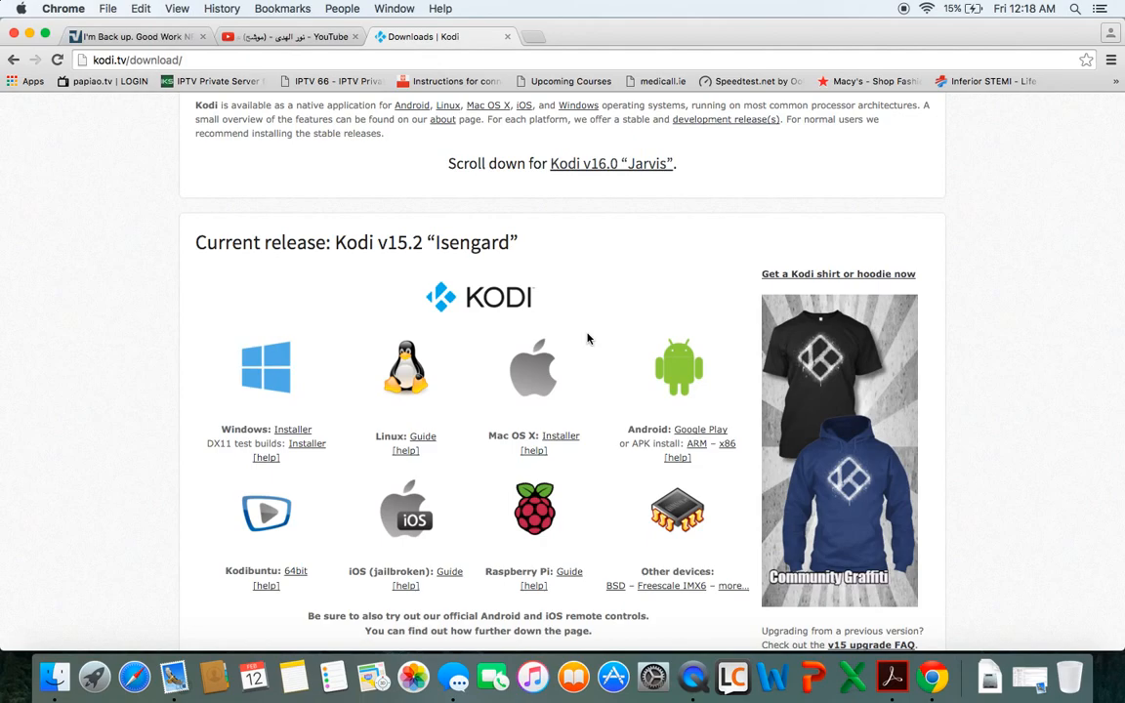
Minimize Chrome and launch Kodi from the Finder Applications folder
{"action": "left_click", "coordinate": [29, 32]}
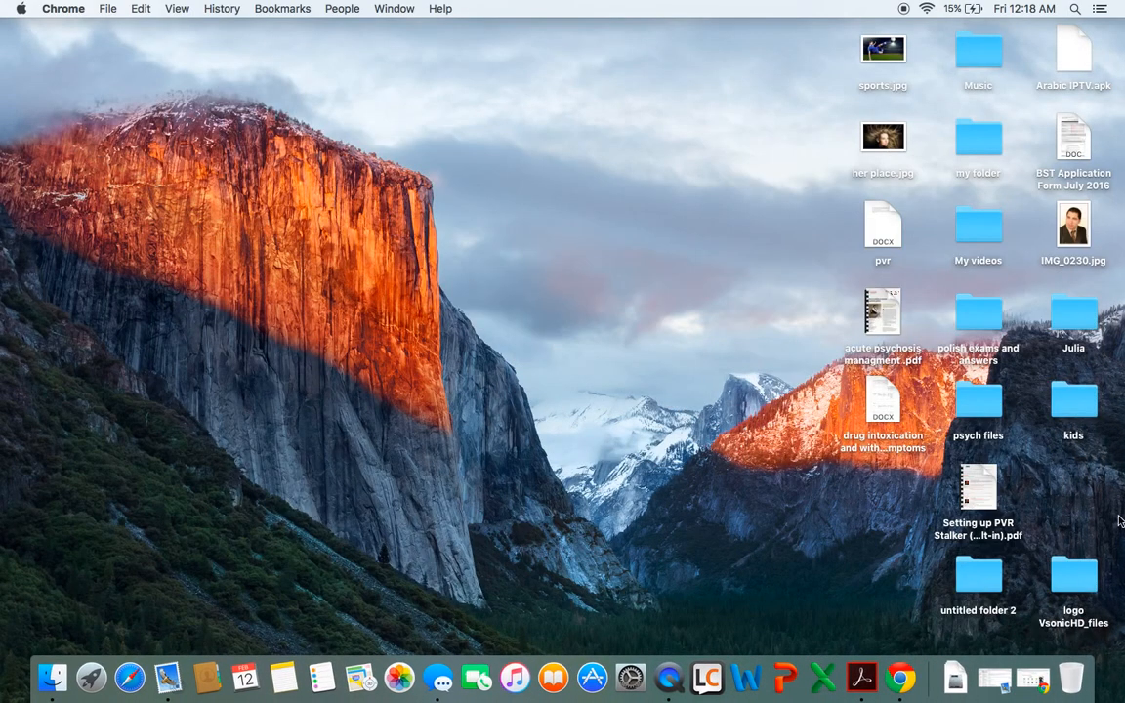
{"action": "left_click", "coordinate": [46, 690]}
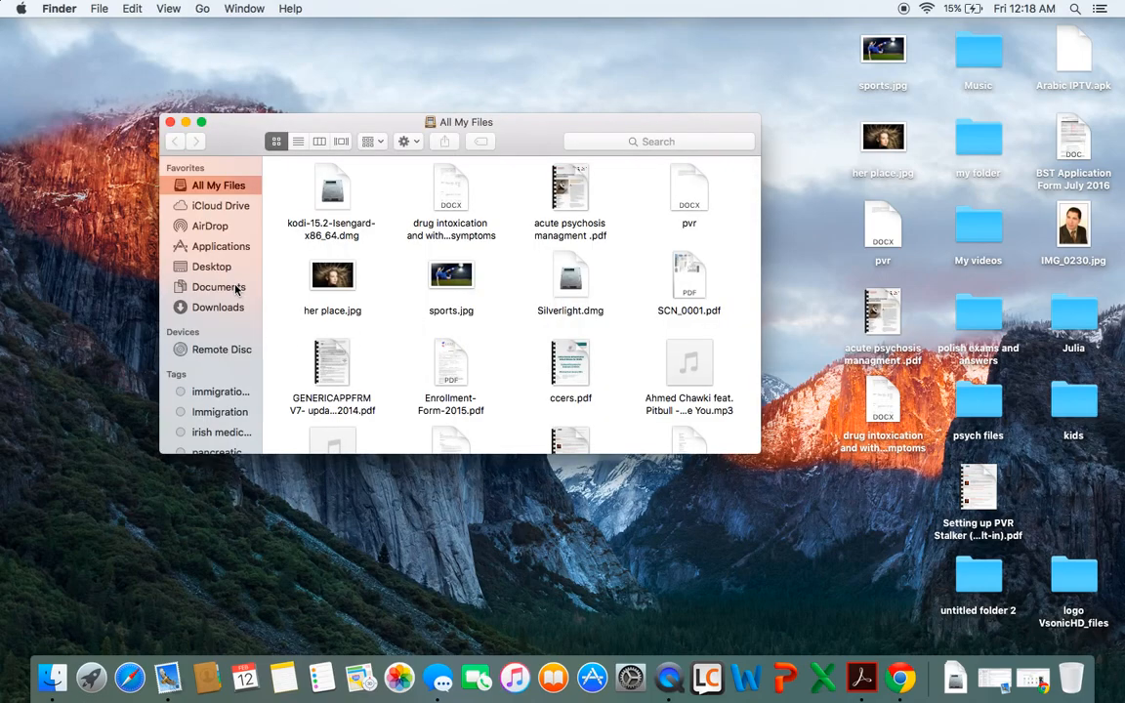
{"action": "left_click", "coordinate": [230, 247]}
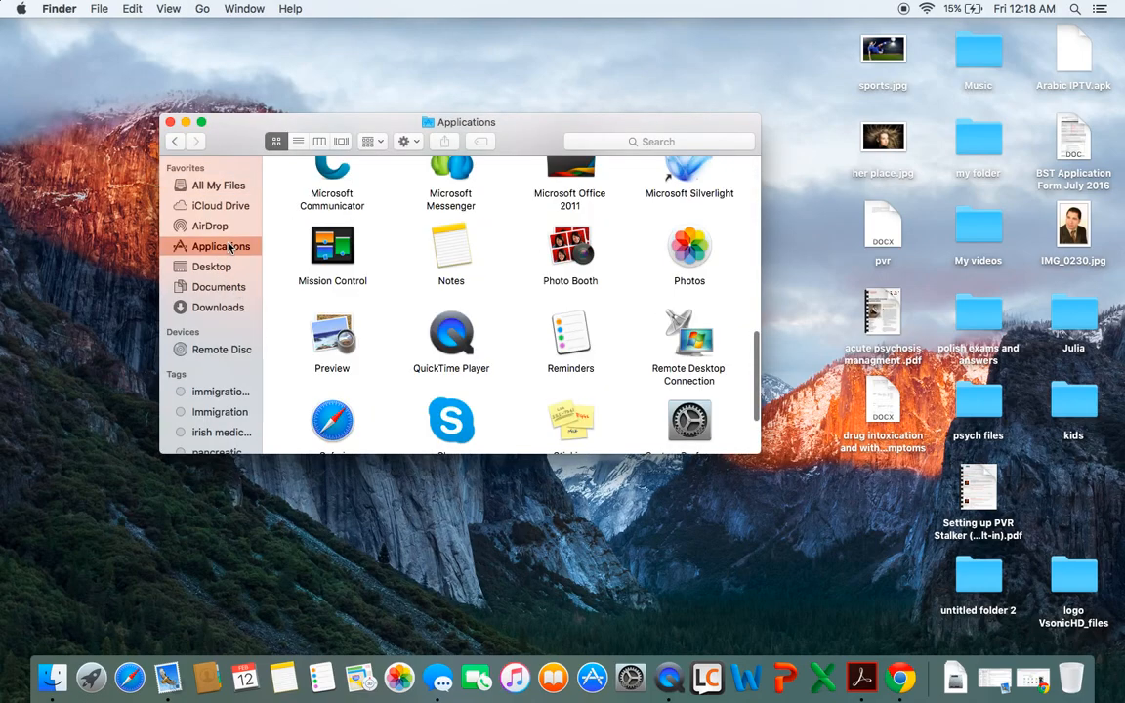
{"action": "scroll", "coordinate": [502, 291], "scroll_direction": "up", "scroll_amount": 5}
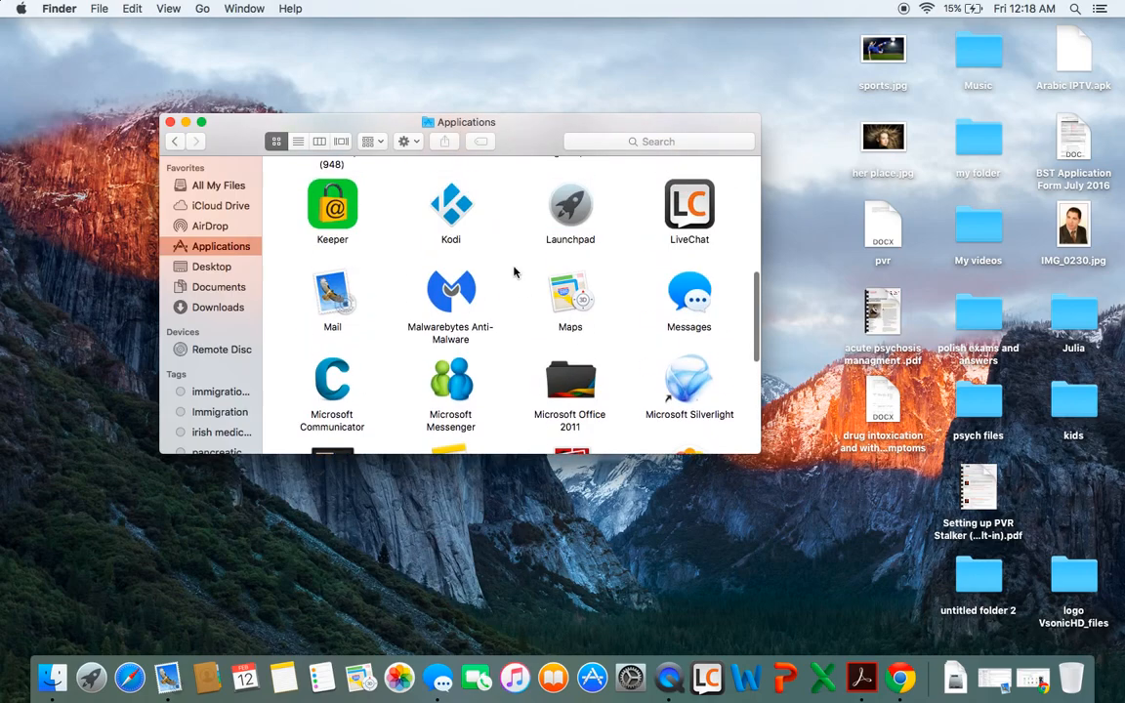
{"action": "double_click", "coordinate": [428, 195]}
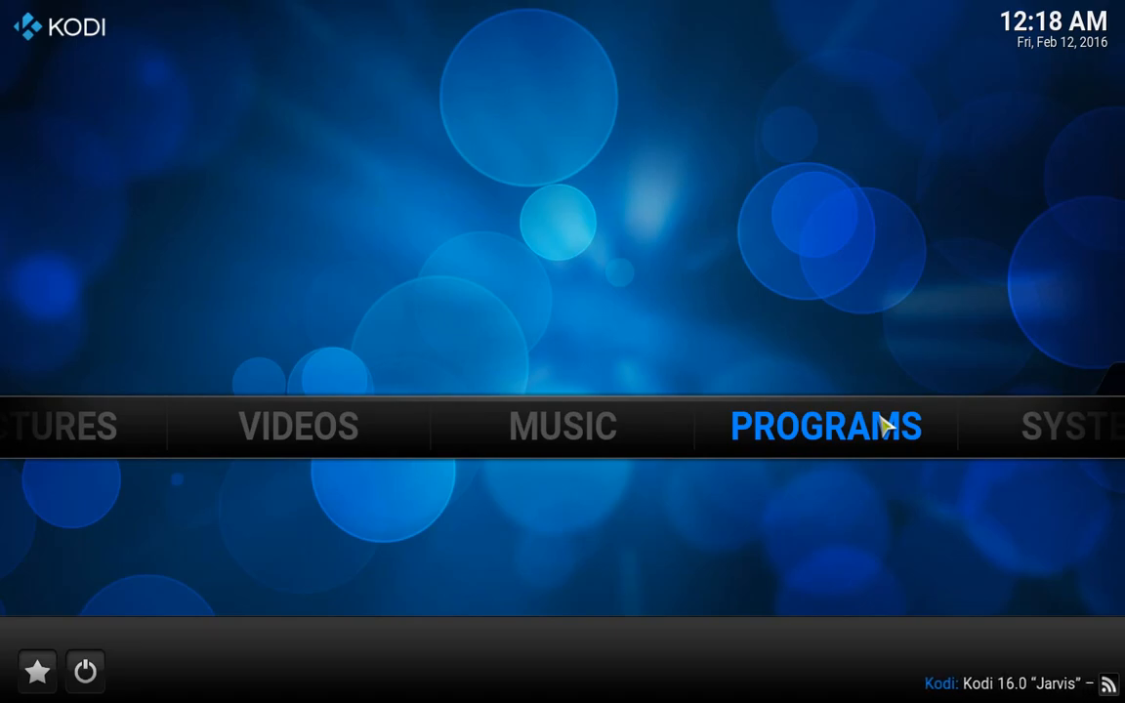
Switch off 'Show RSS news feeds' under Appearance > Skin and return to the Settings menu
{"action": "key", "text": "Right"}
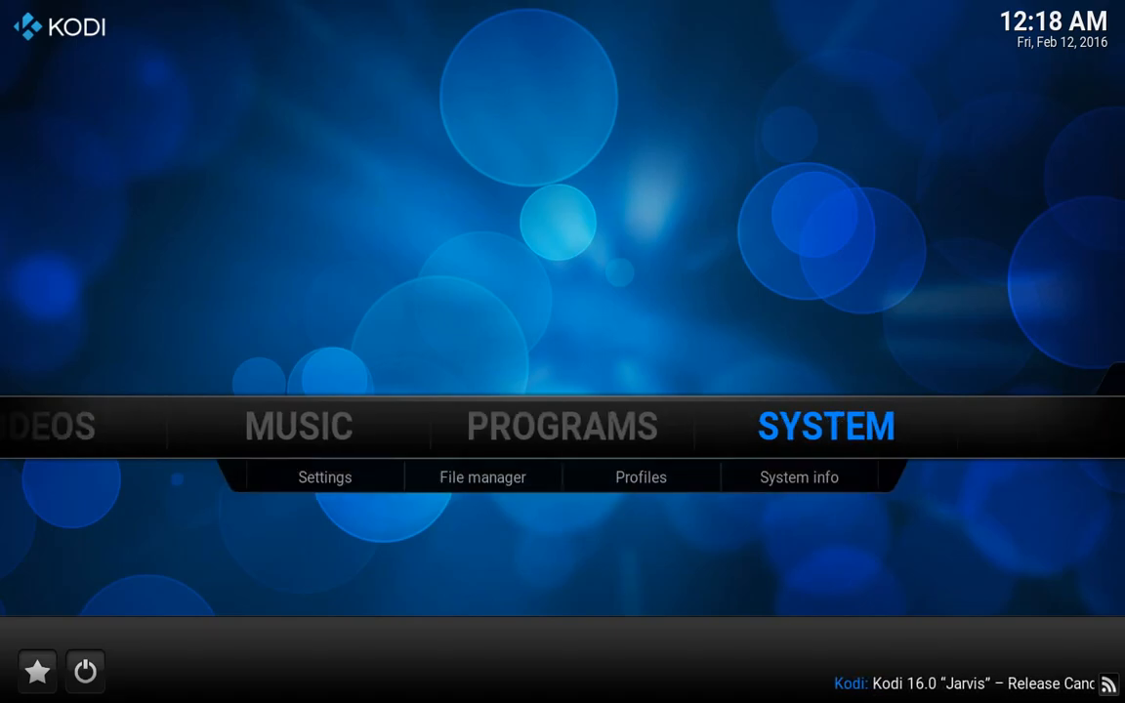
{"action": "key", "text": "Return"}
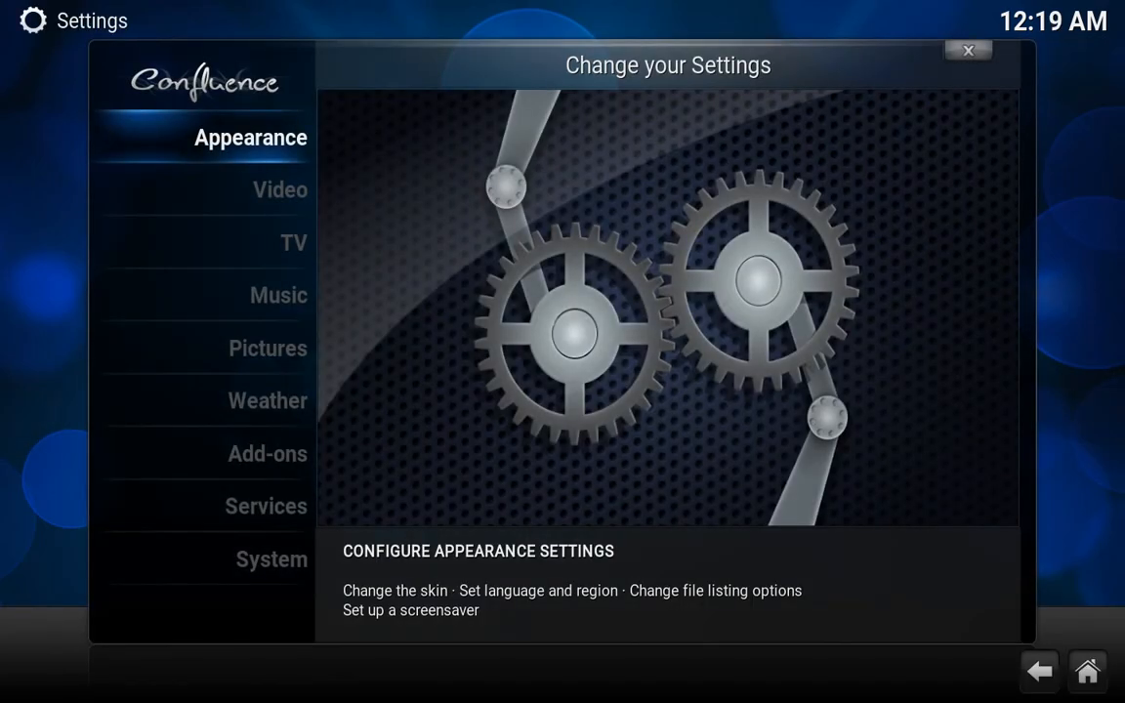
{"action": "key", "text": "Return"}
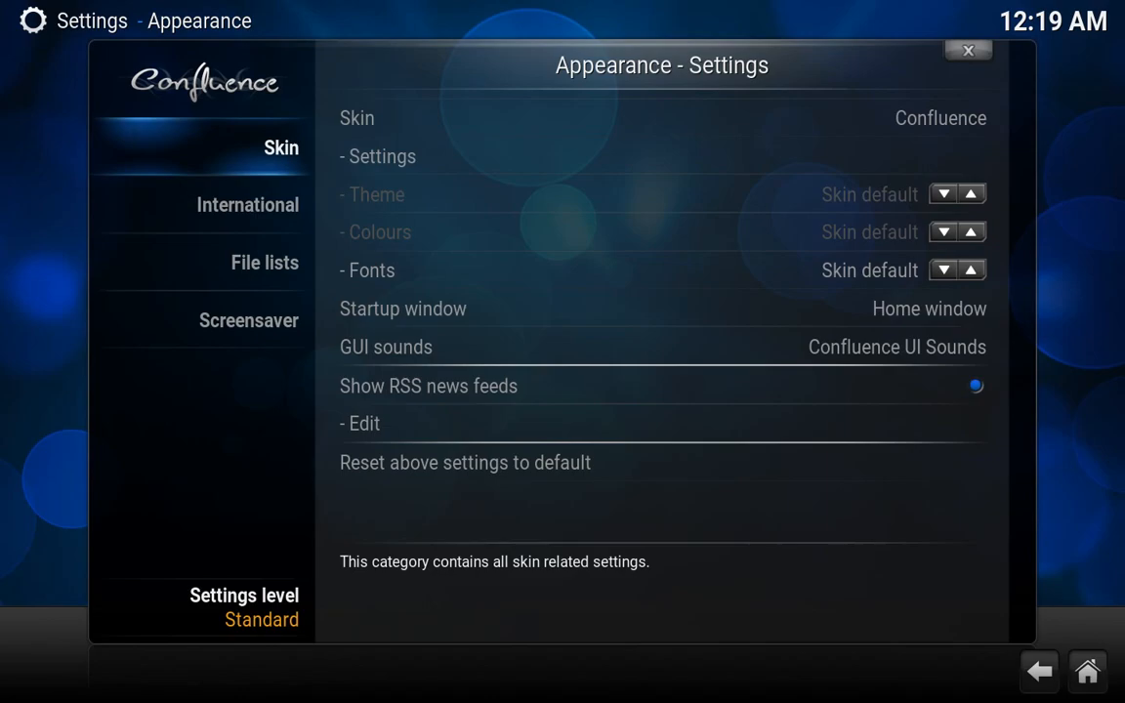
{"action": "key", "text": "Right"}
{"action": "key", "text": "Down"}
{"action": "key", "text": "Down"}
{"action": "key", "text": "Down"}
{"action": "key", "text": "Down"}
{"action": "key", "text": "Down"}
{"action": "key", "text": "Down"}
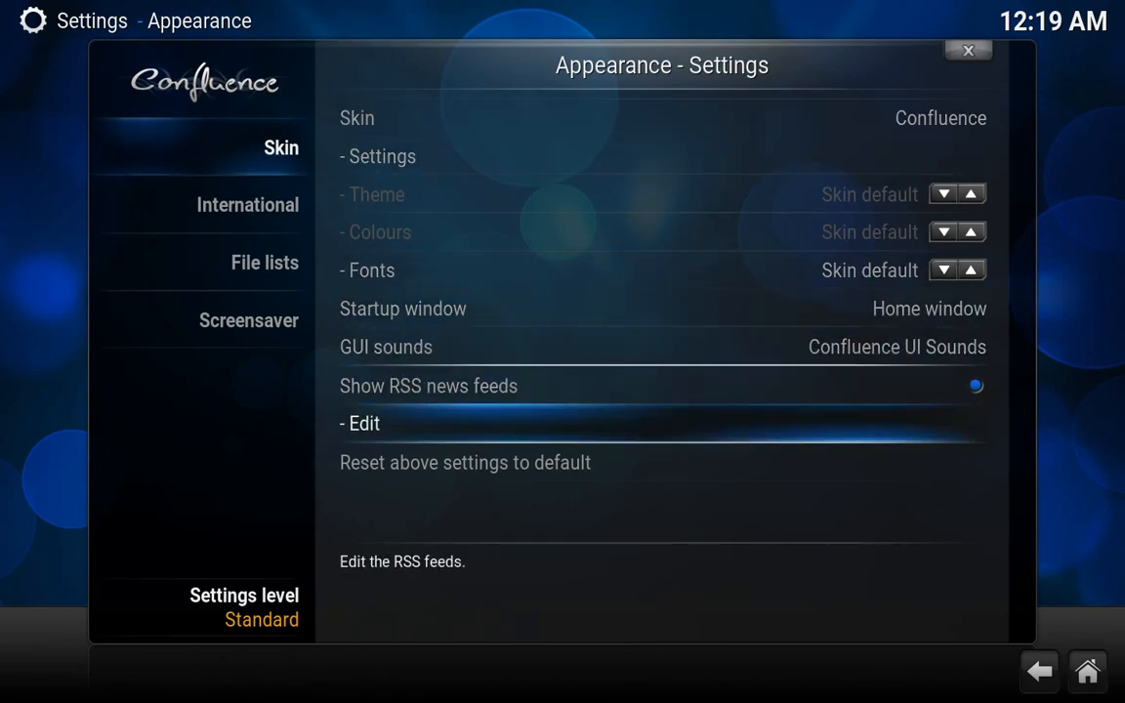
{"action": "key", "text": "Up"}
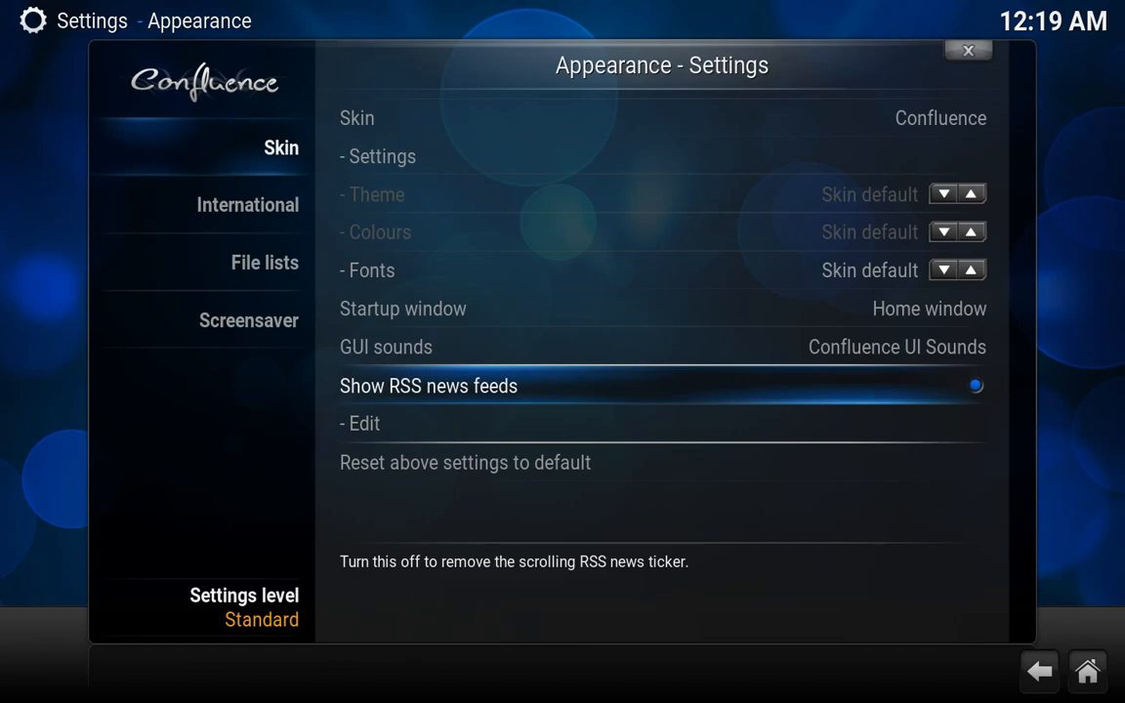
{"action": "key", "text": "Return"}
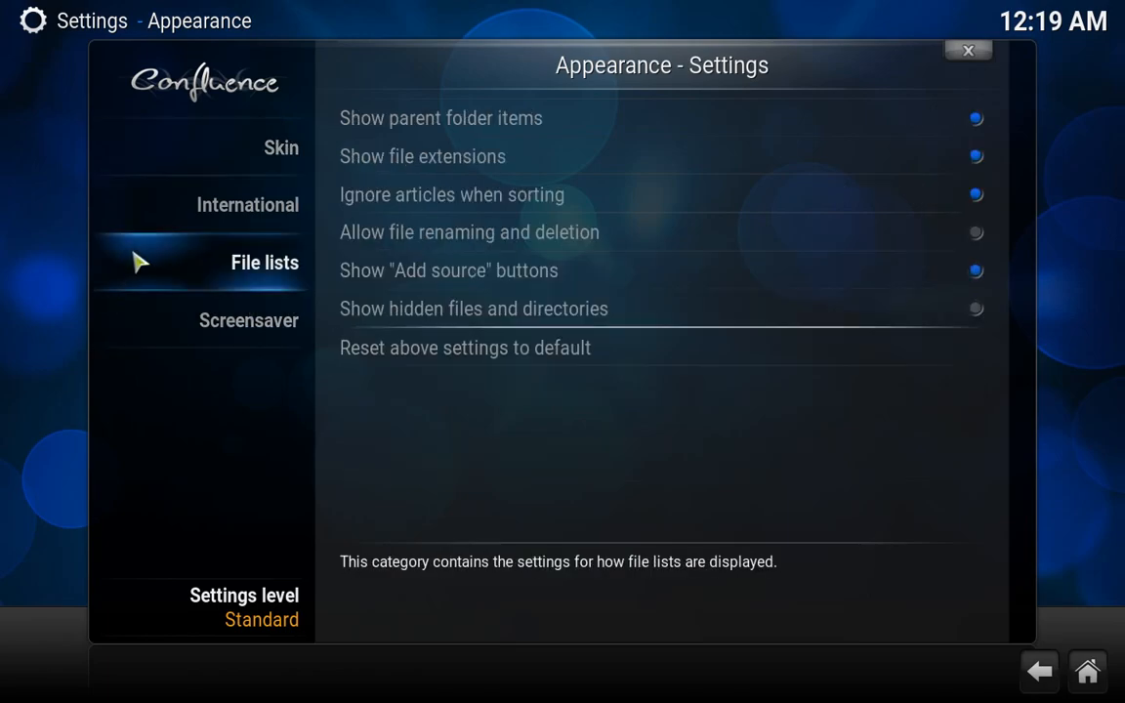
{"action": "key", "text": "Escape"}
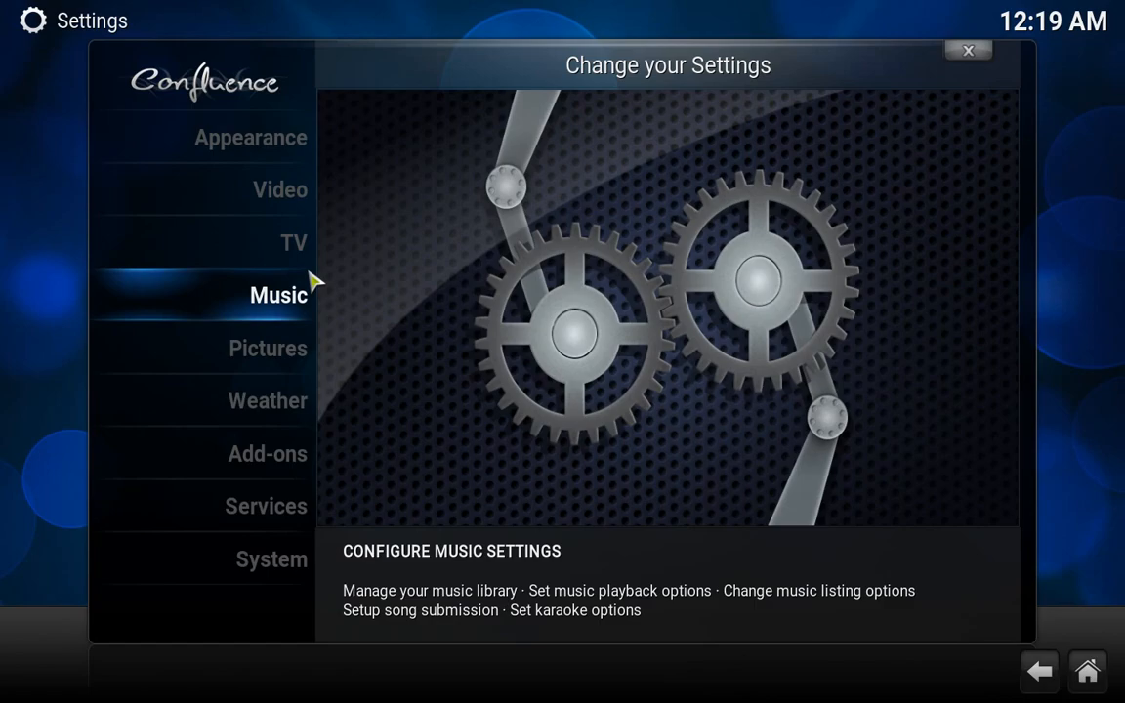
Download the Aeon Nox skin through Skin > Get more... and confirm keeping it
{"action": "left_click", "coordinate": [293, 143]}
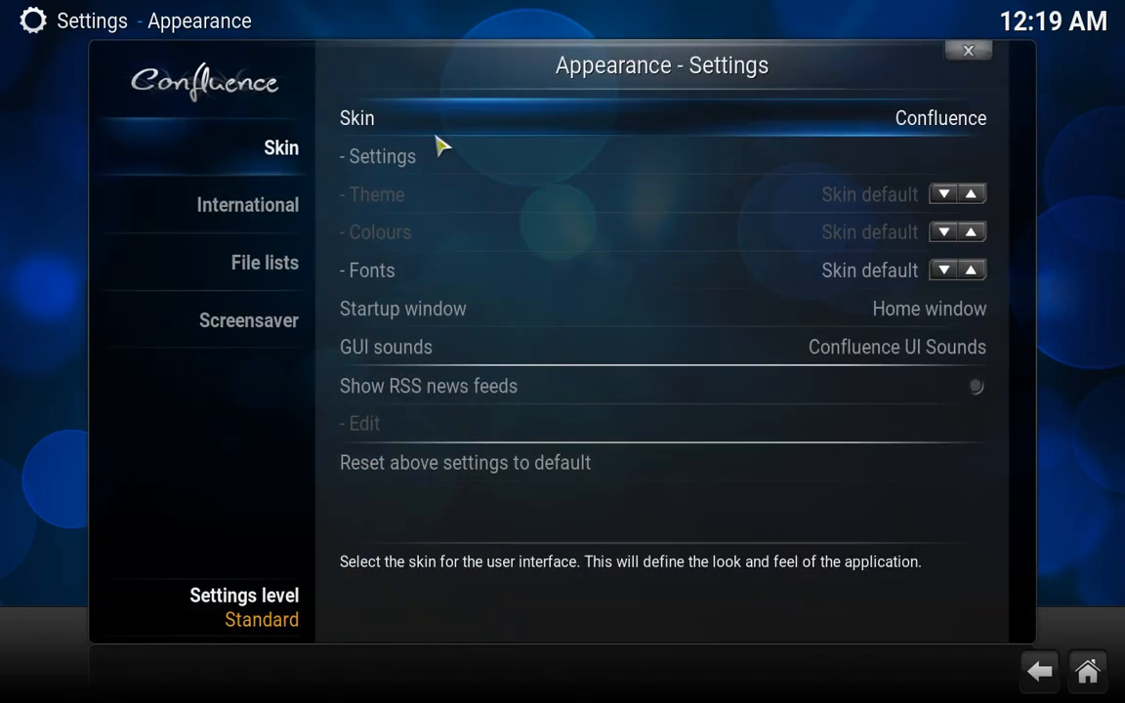
{"action": "left_click", "coordinate": [733, 119]}
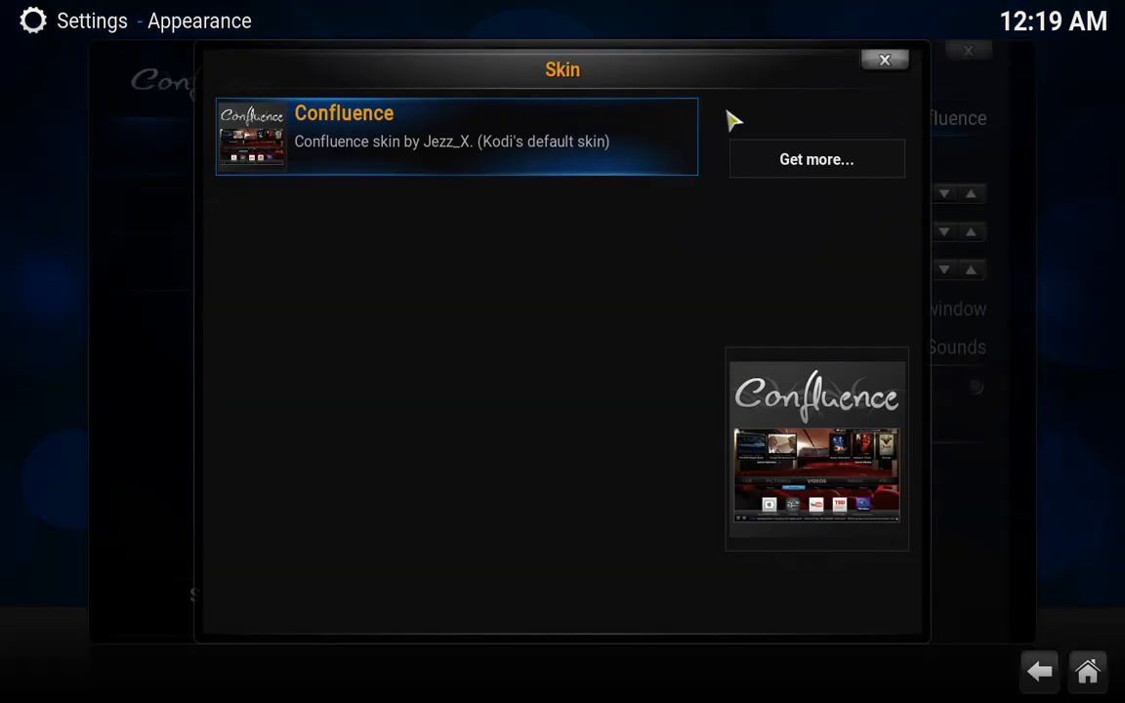
{"action": "left_click", "coordinate": [793, 169]}
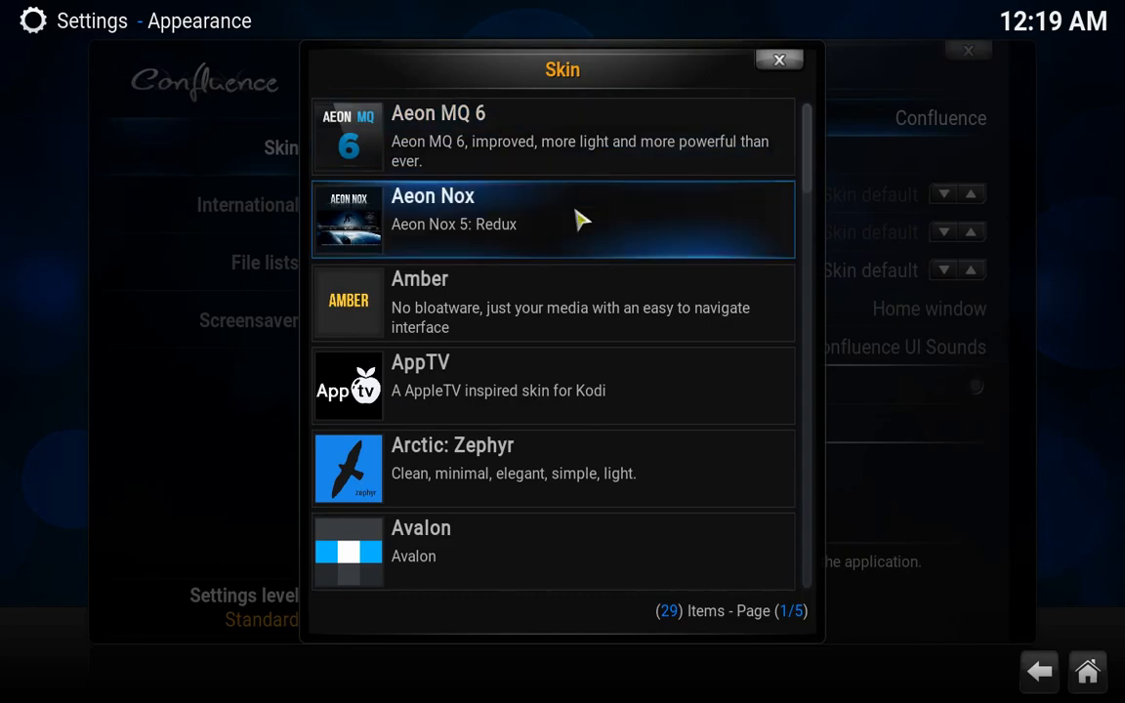
{"action": "left_click", "coordinate": [482, 247]}
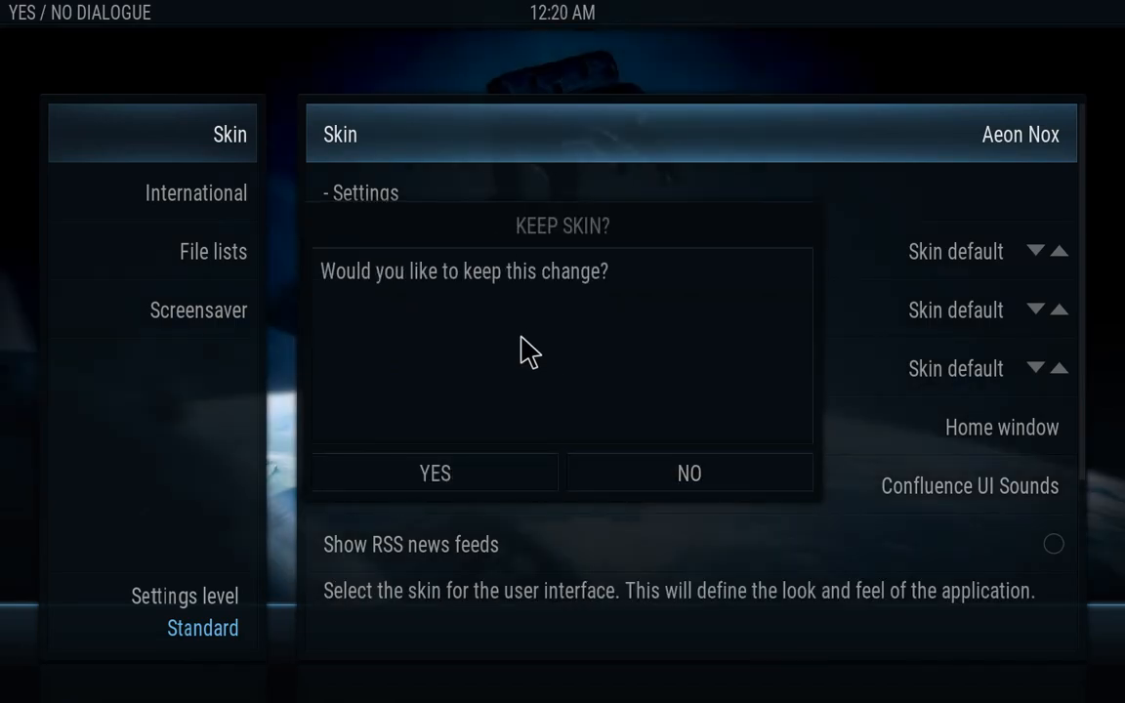
{"action": "key", "text": "Right"}
{"action": "key", "text": "Left"}
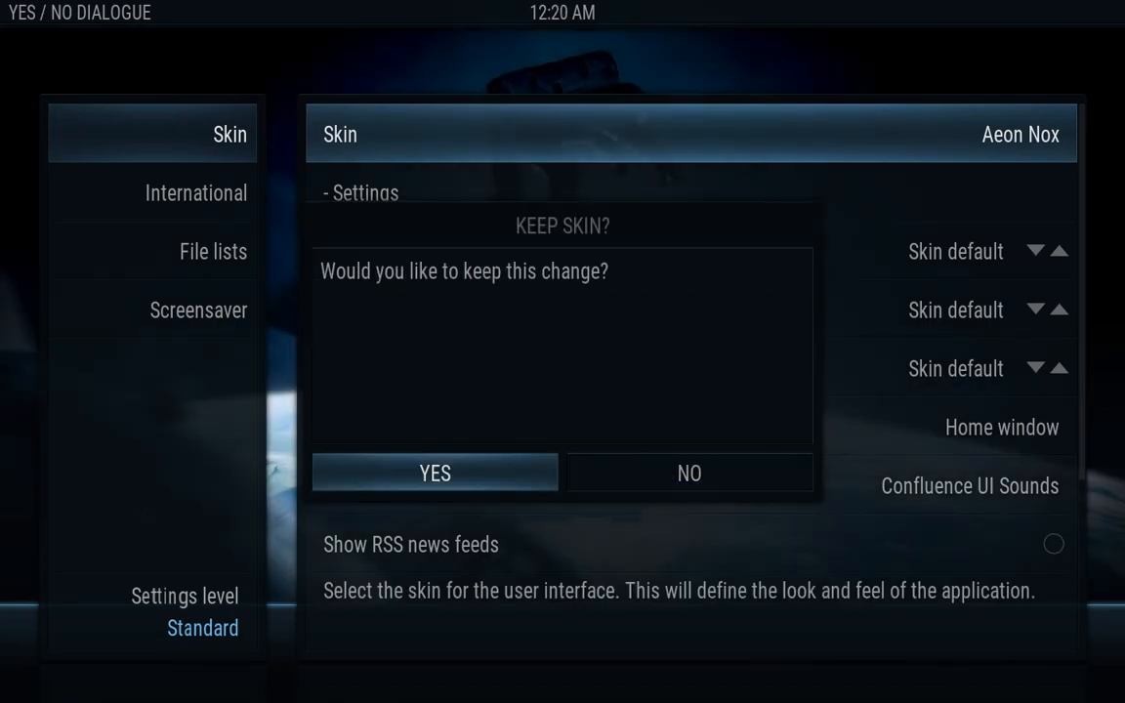
{"action": "key", "text": "Return"}
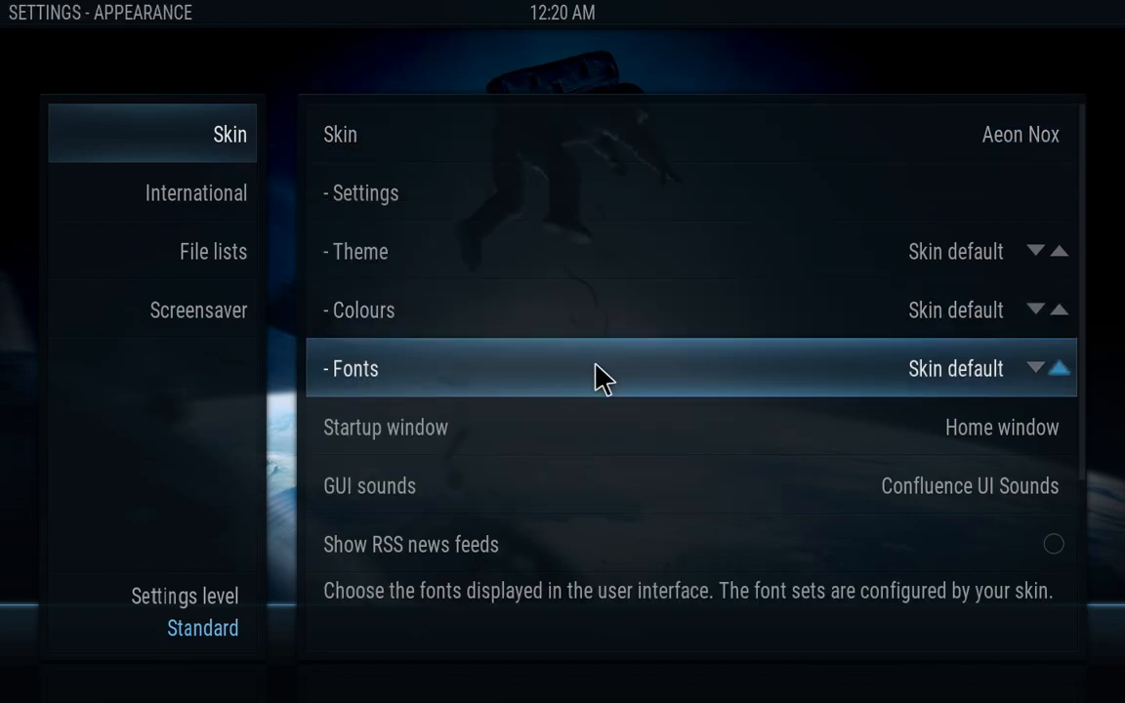
Leave Settings to the Aeon Nox home menu and move right past TV SHOWS toward SYSTEM
{"action": "key", "text": "Escape"}
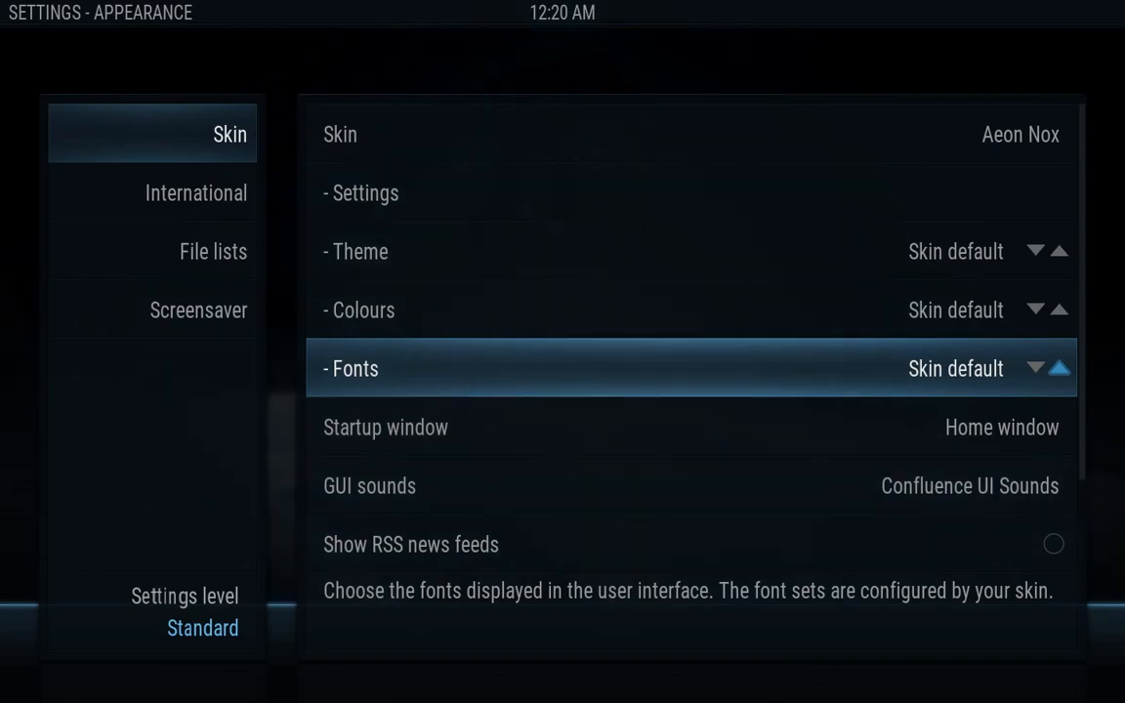
{"action": "key", "text": "Escape"}
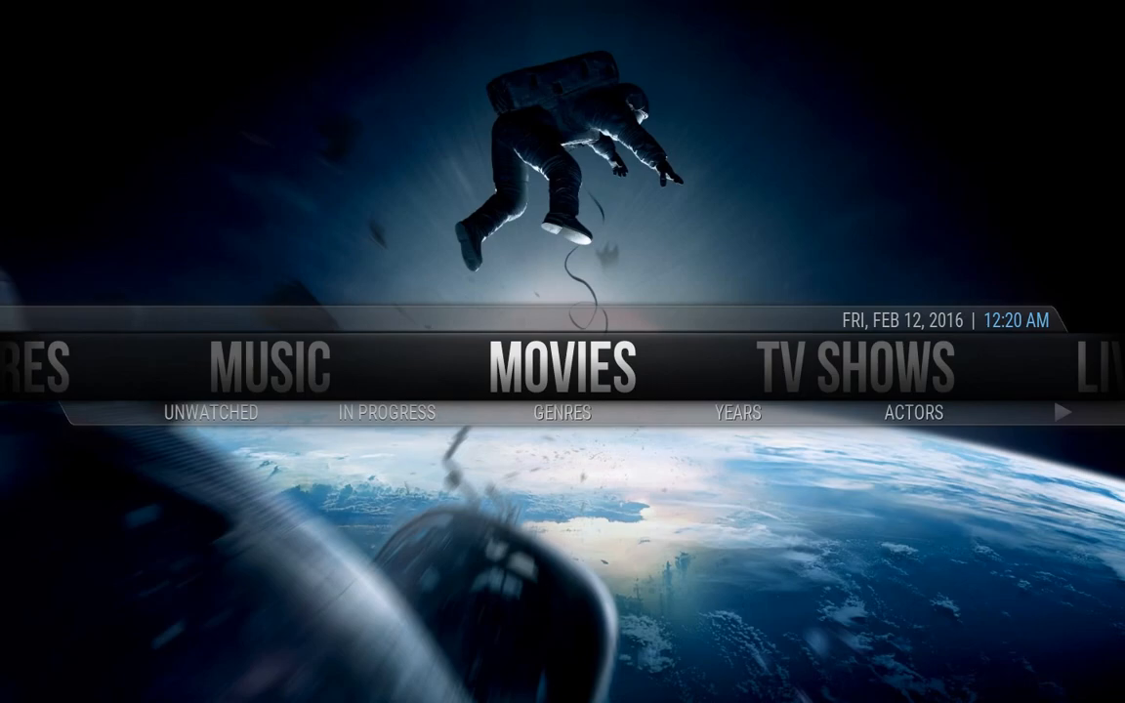
{"action": "key", "text": "Right"}
{"action": "key", "text": "Right"}
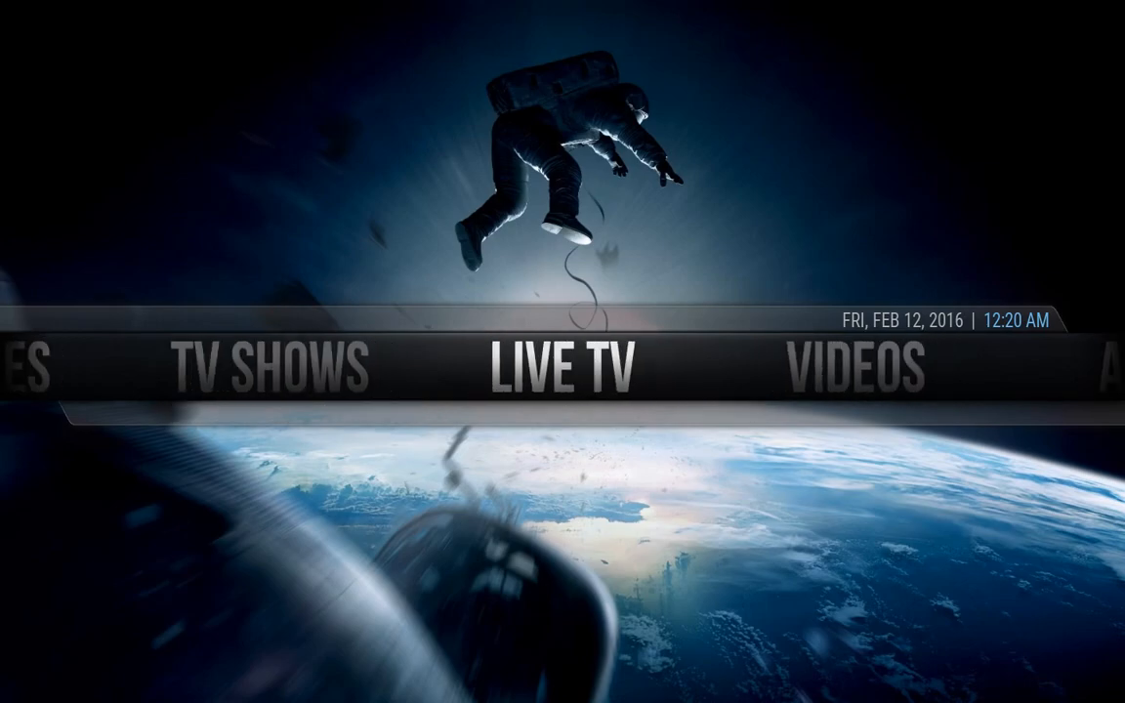
{"action": "key", "text": "Right"}
{"action": "key", "text": "Right"}
{"action": "key", "text": "Right"}
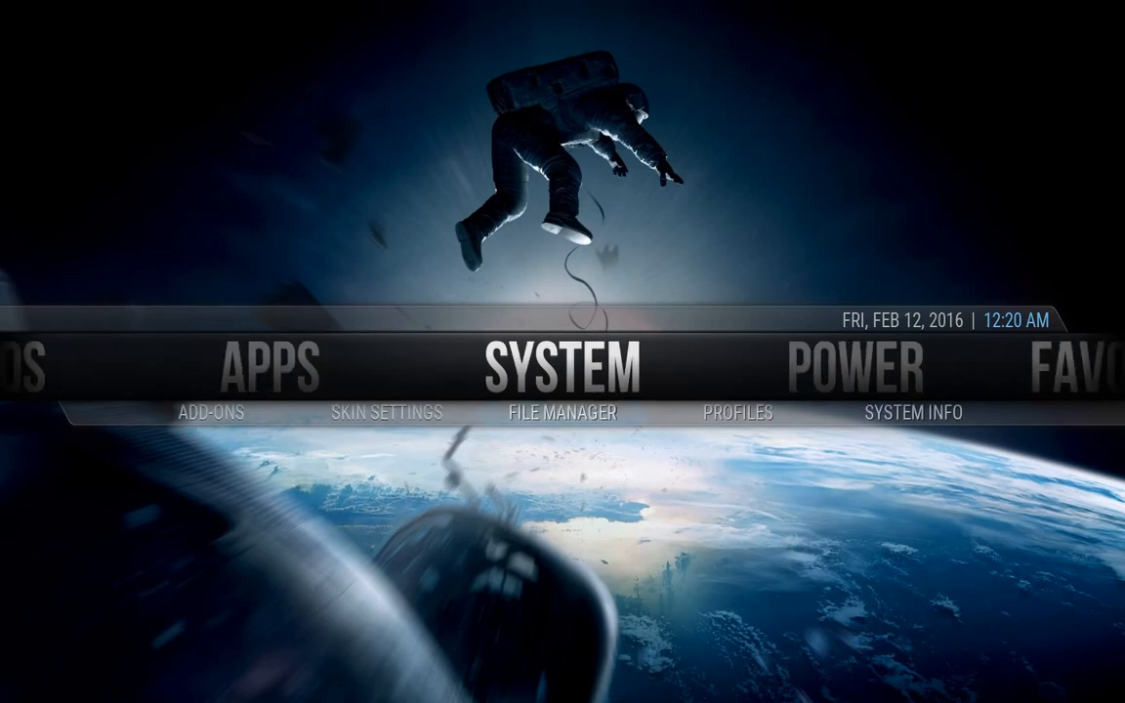
In Aeon Nox Skin Settings, set the main menu horizontal position to Low
{"action": "key", "text": "Down"}
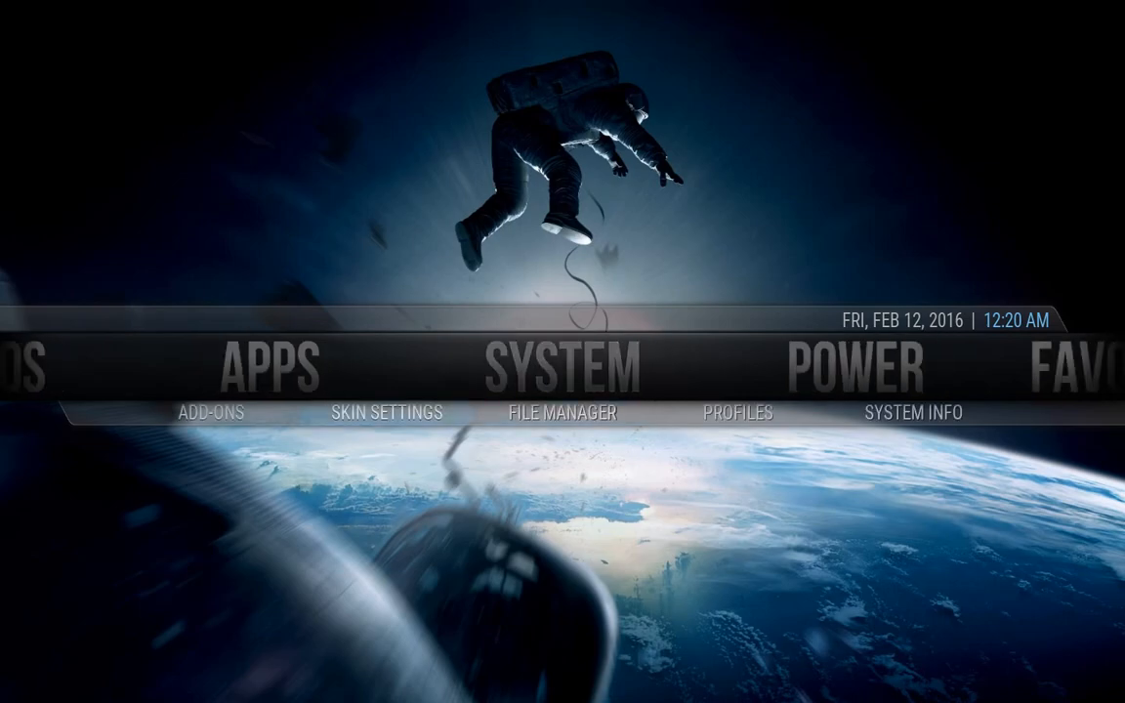
{"action": "key", "text": "Return"}
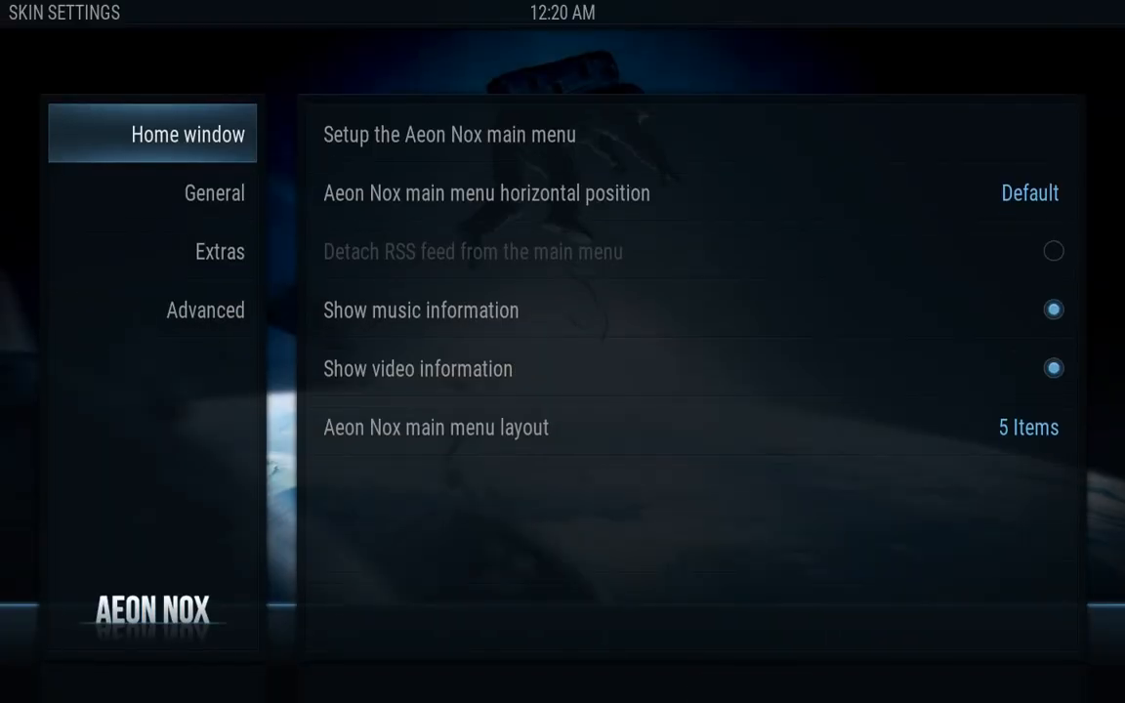
{"action": "key", "text": "Right"}
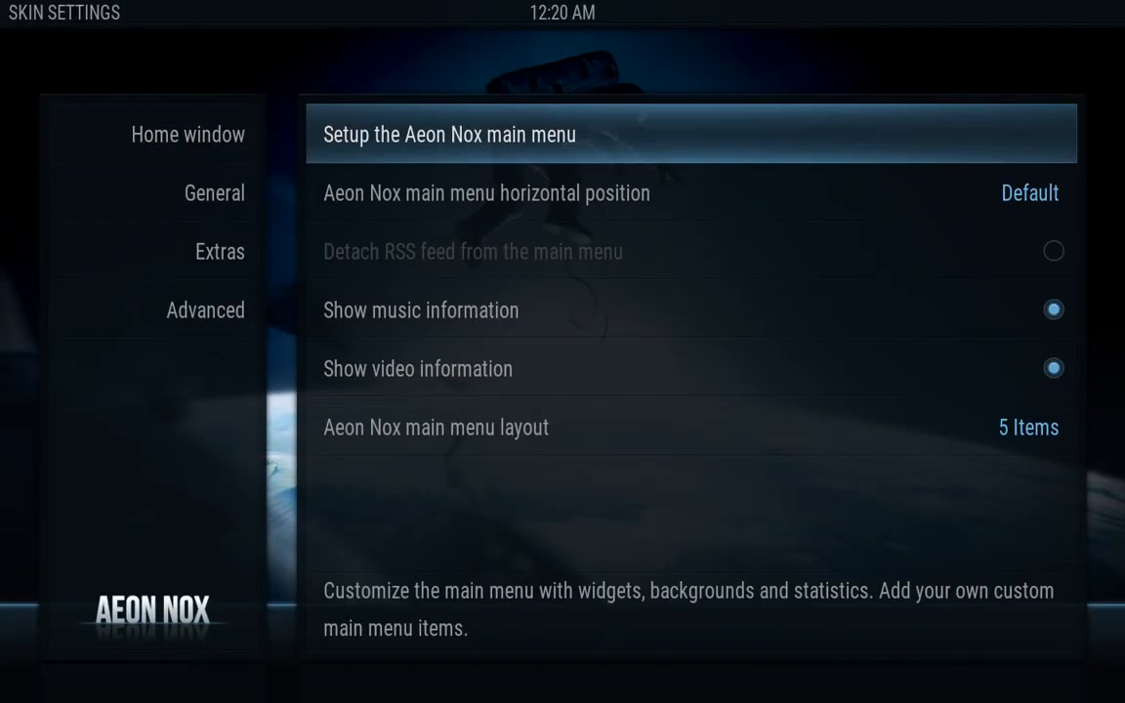
{"action": "key", "text": "Down"}
{"action": "key", "text": "Return"}
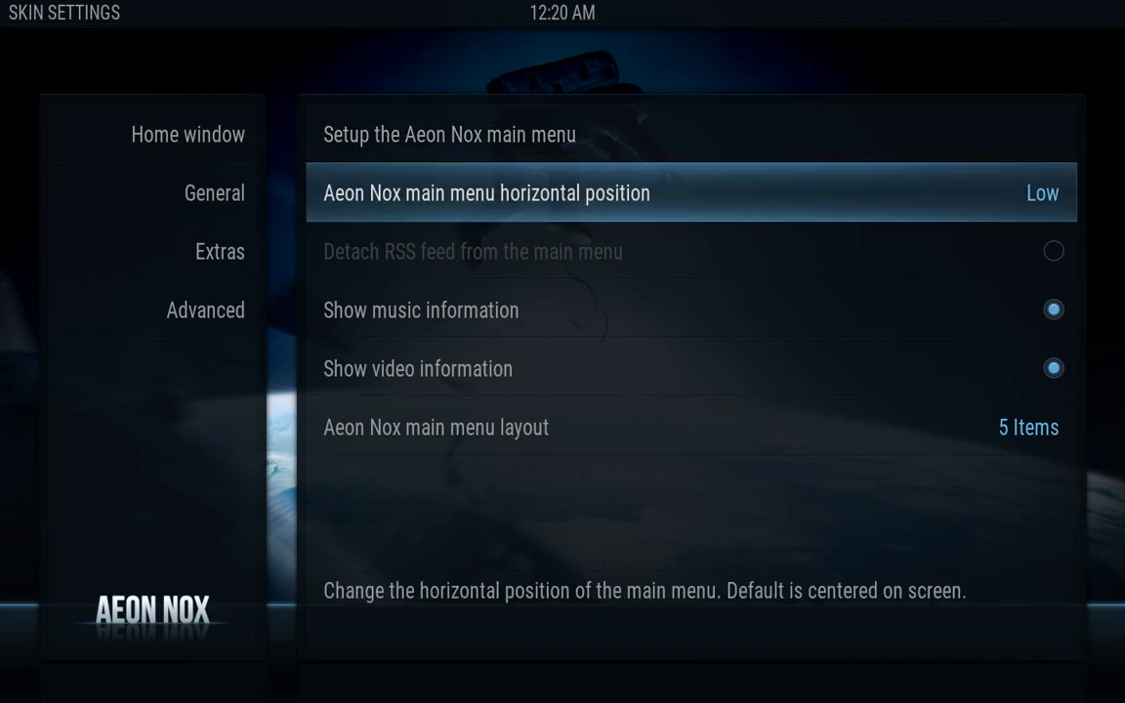
Under Advanced, set navigation style to Fixed and list view layout to Slim List, then return home
{"action": "key", "text": "Left"}
{"action": "key", "text": "Down"}
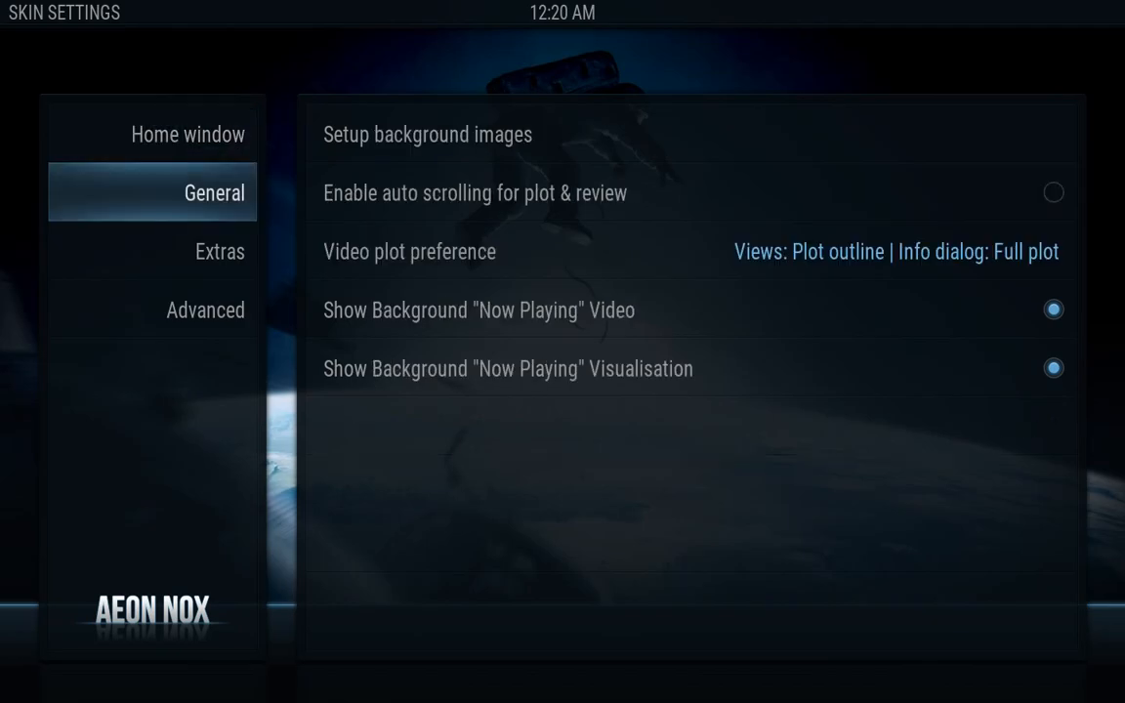
{"action": "key", "text": "Down"}
{"action": "key", "text": "Down"}
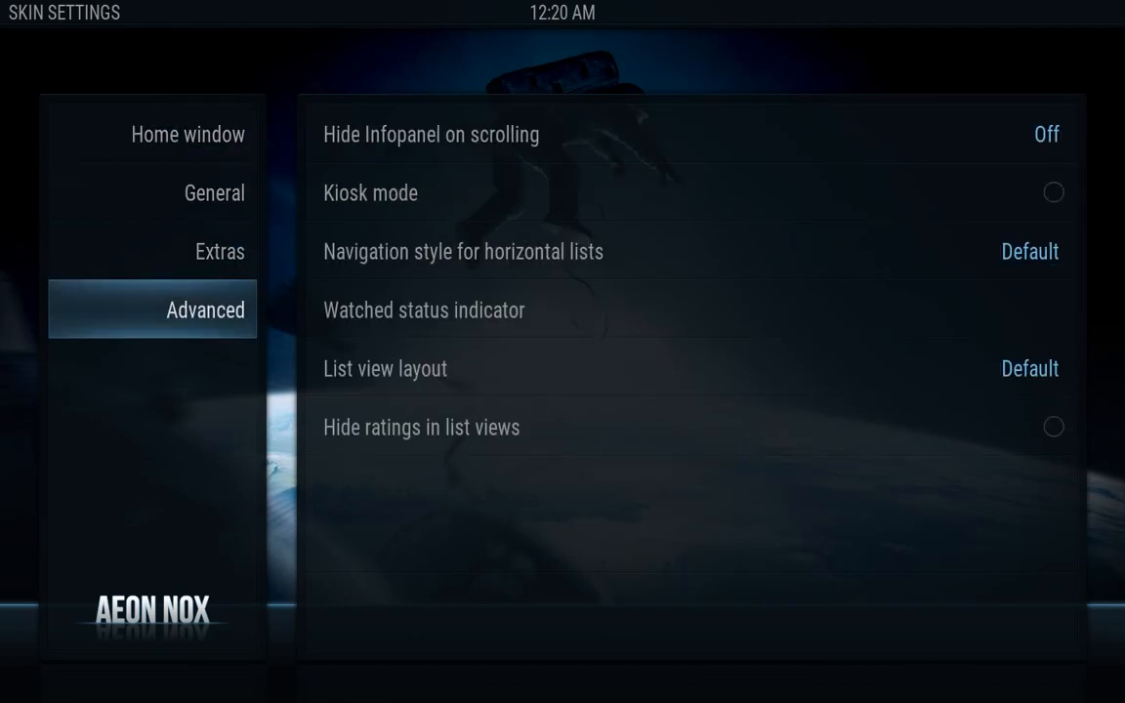
{"action": "key", "text": "Right"}
{"action": "key", "text": "Down"}
{"action": "key", "text": "Down"}
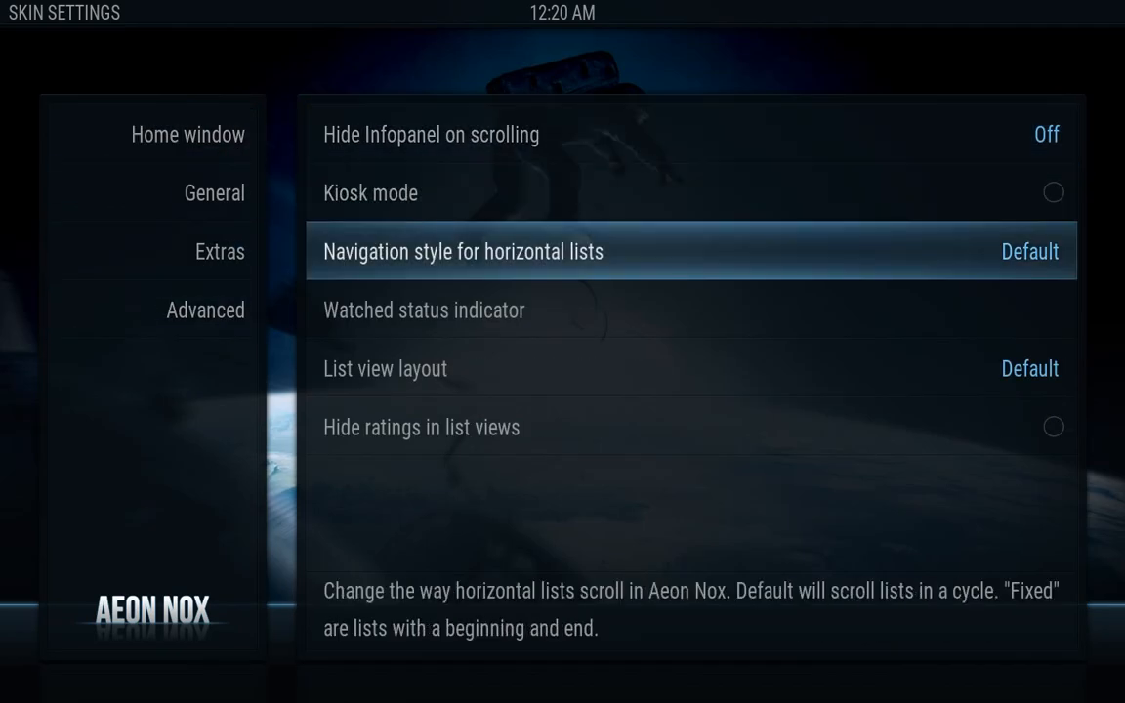
{"action": "key", "text": "Return"}
{"action": "key", "text": "Down"}
{"action": "key", "text": "Down"}
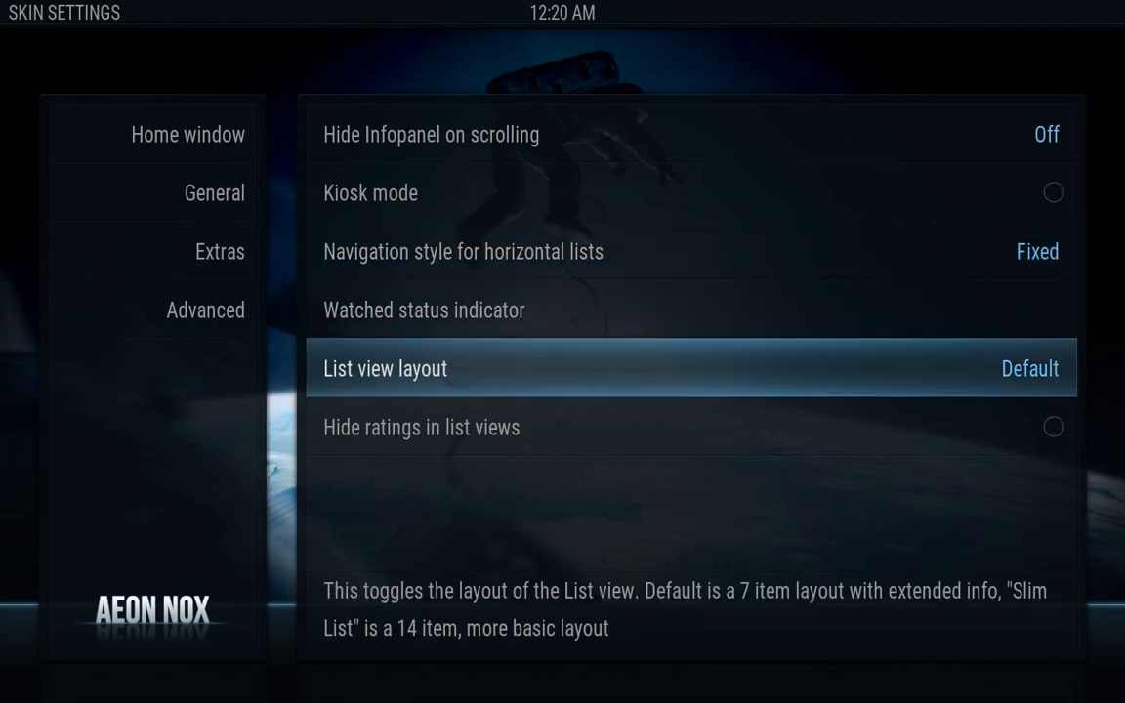
{"action": "key", "text": "Return"}
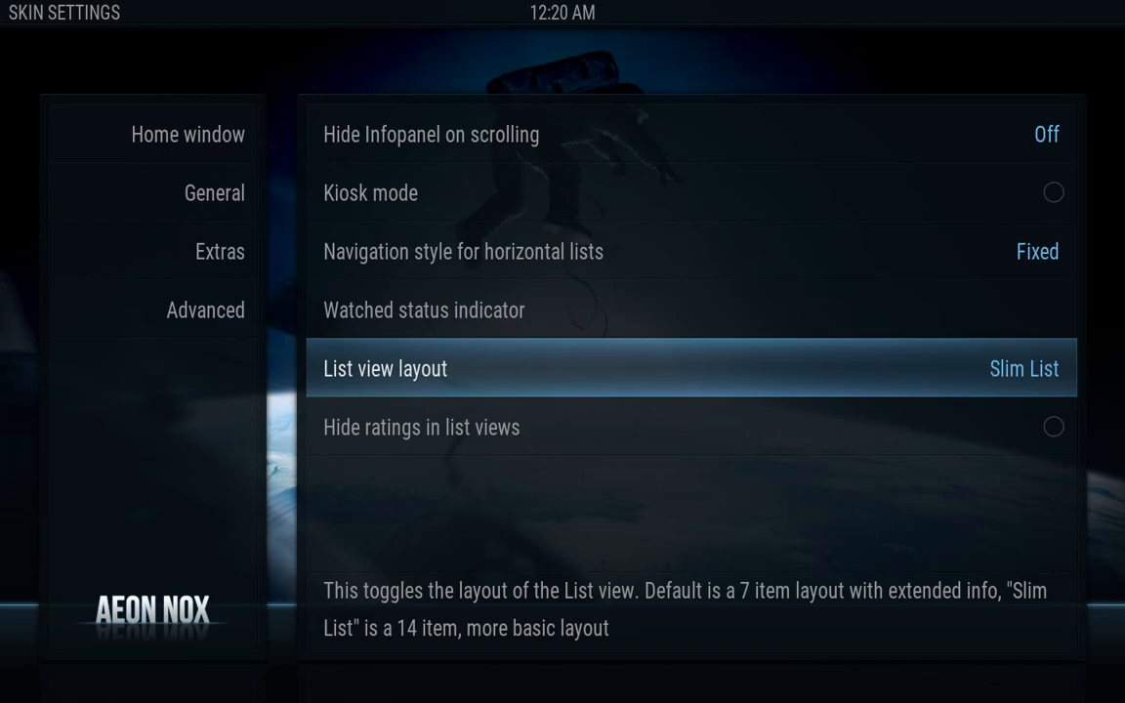
{"action": "key", "text": "Escape"}
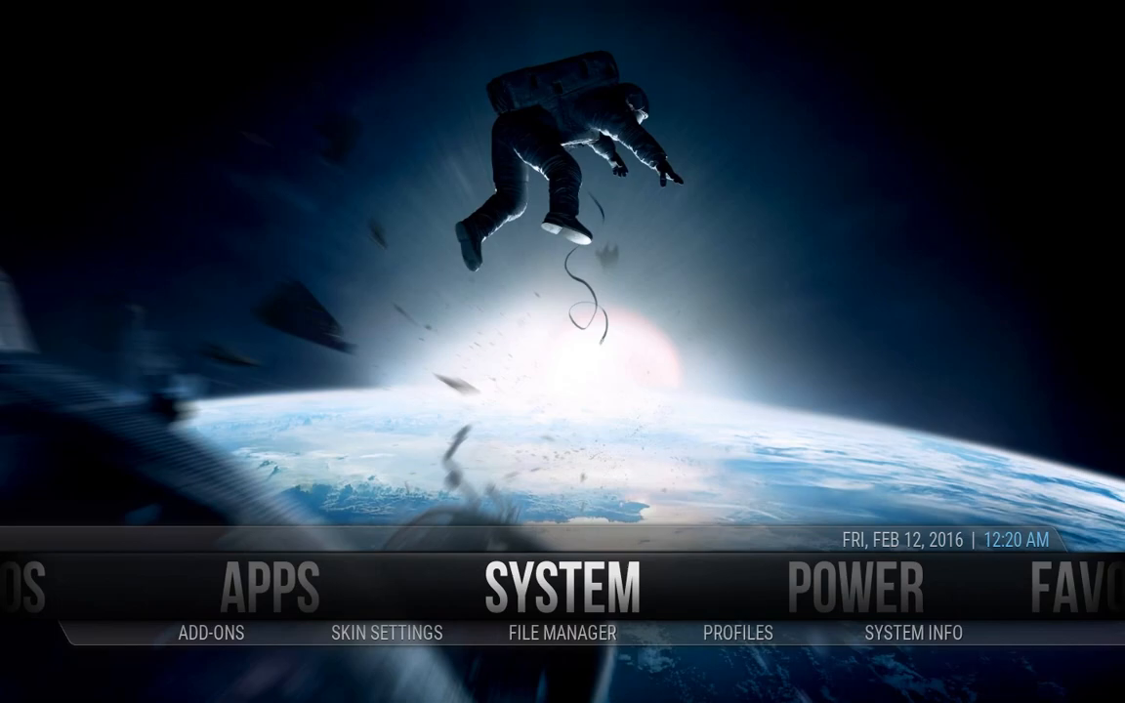
{"action": "key", "text": "Left"}
{"action": "key", "text": "Right"}
{"action": "key", "text": "Down"}
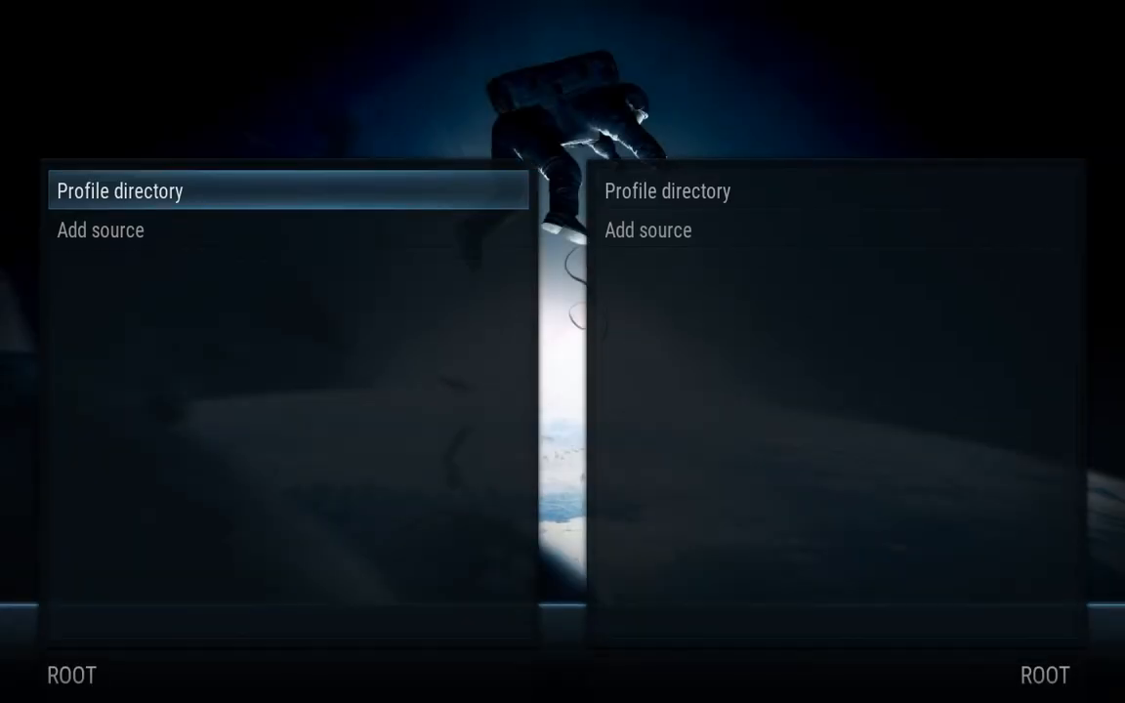
{"action": "key", "text": "Down"}
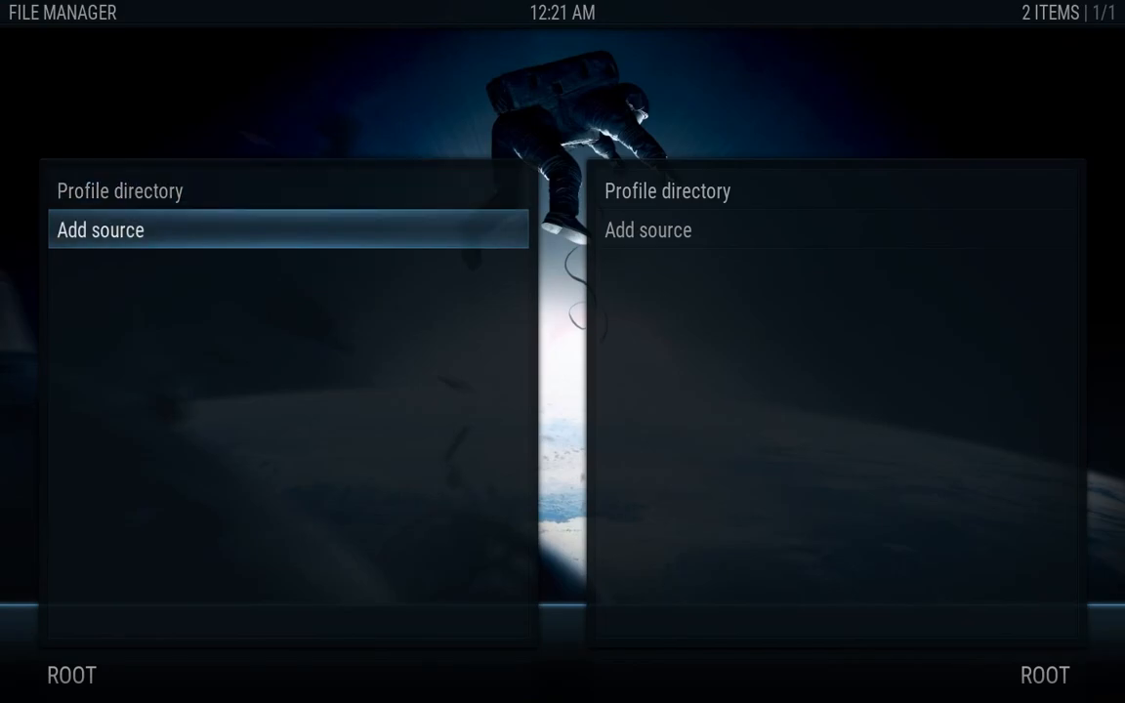
{"action": "key", "text": "Return"}
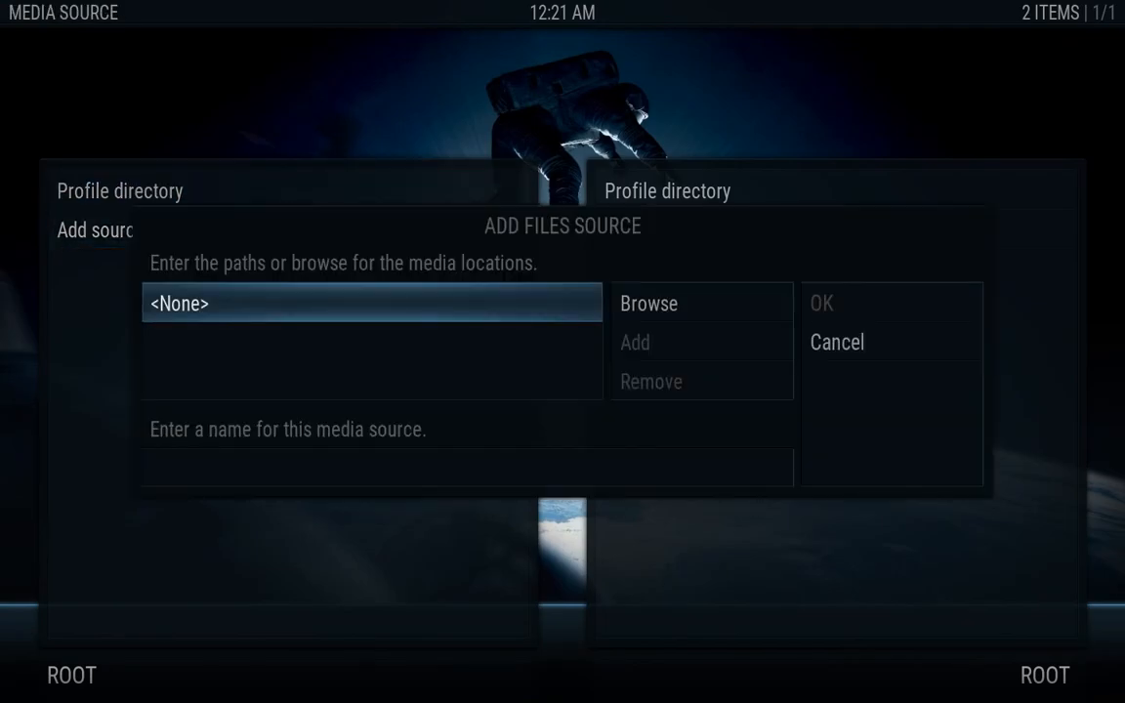
{"action": "key", "text": "Return"}
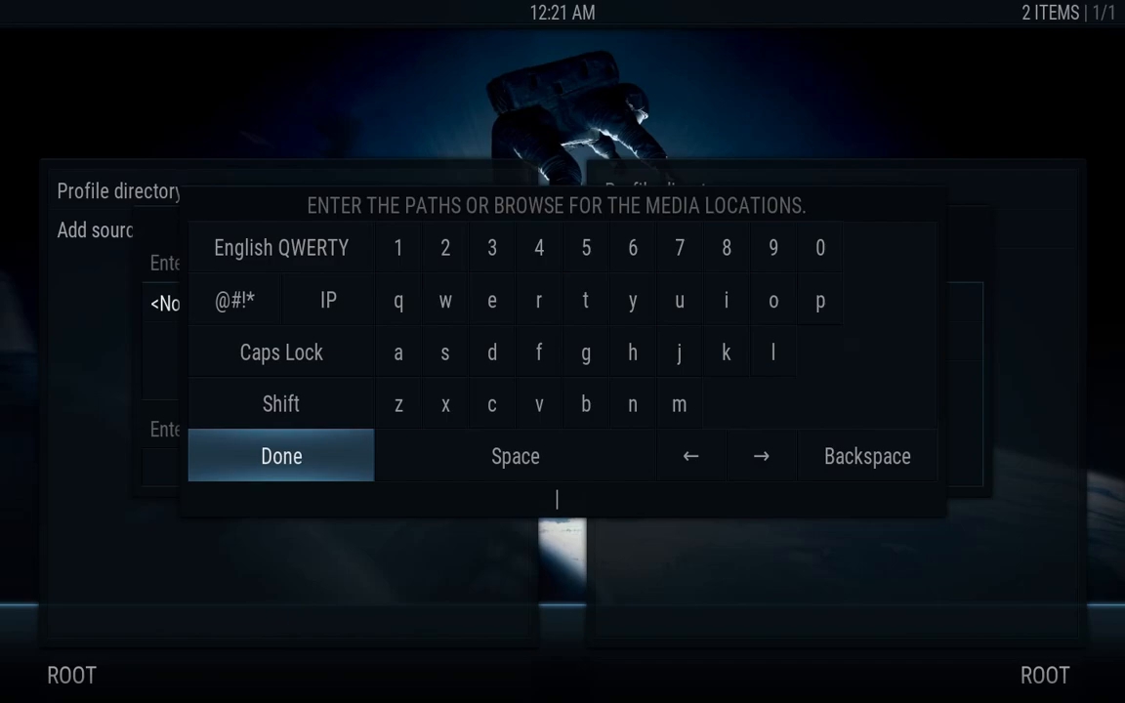
{"action": "type", "text": "http://fusion"}
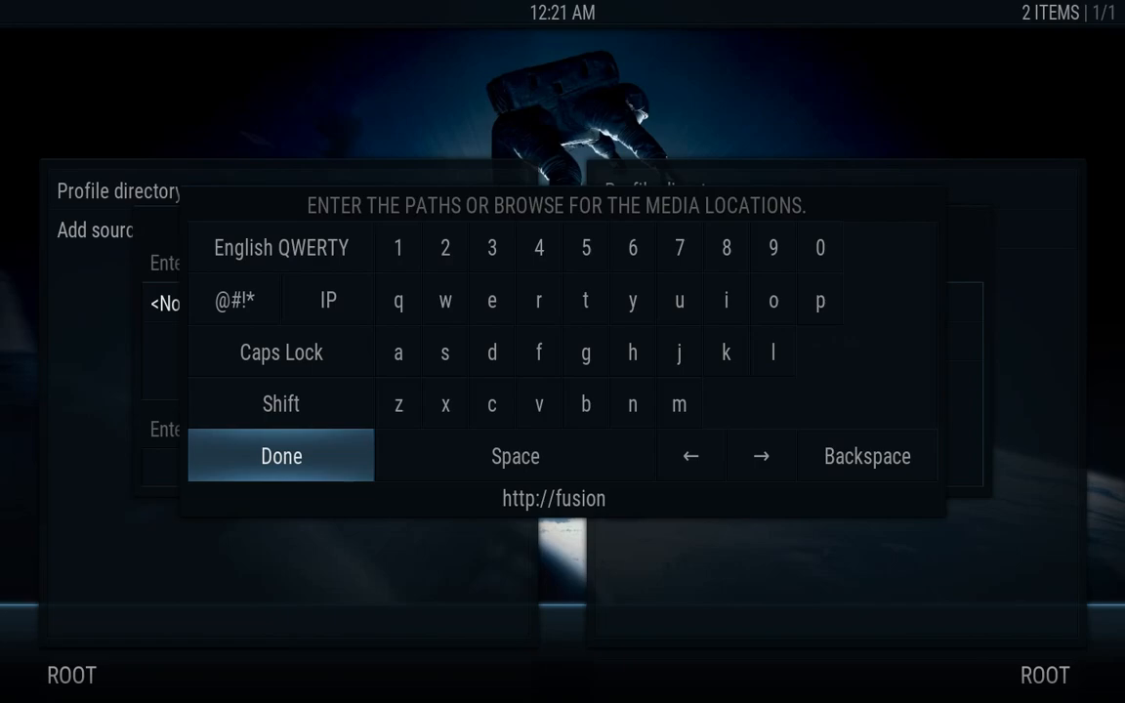
{"action": "type", "text": "."}
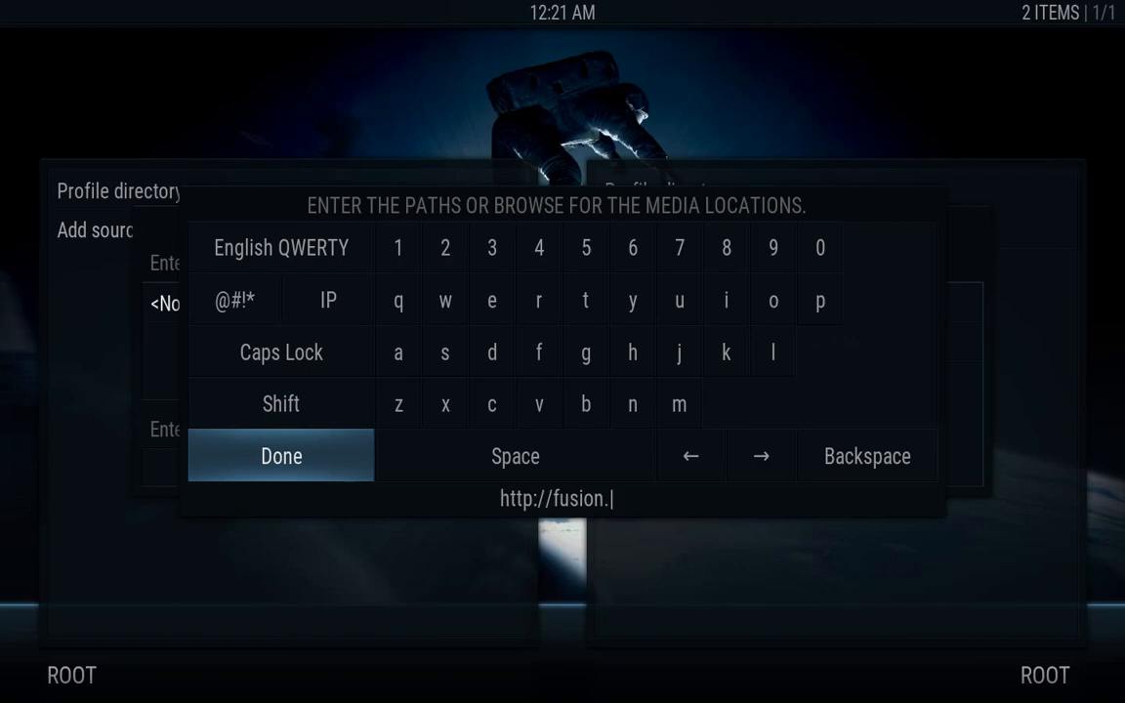
{"action": "type", "text": "tvaddons"}
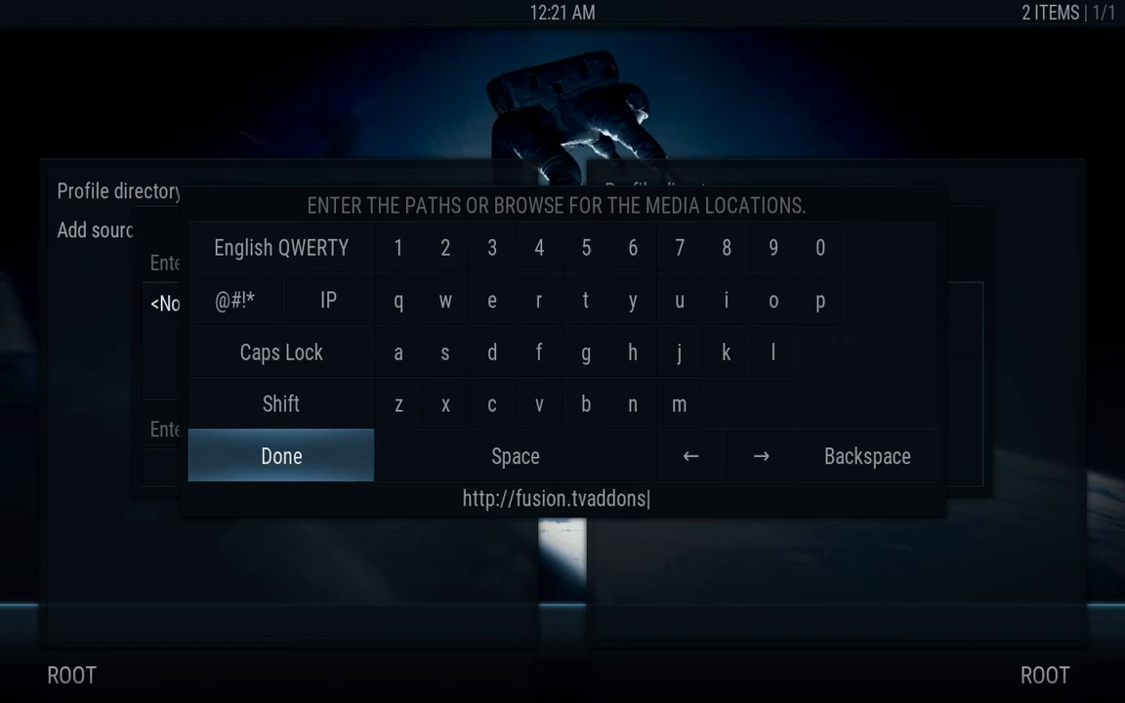
{"action": "type", "text": ".ag"}
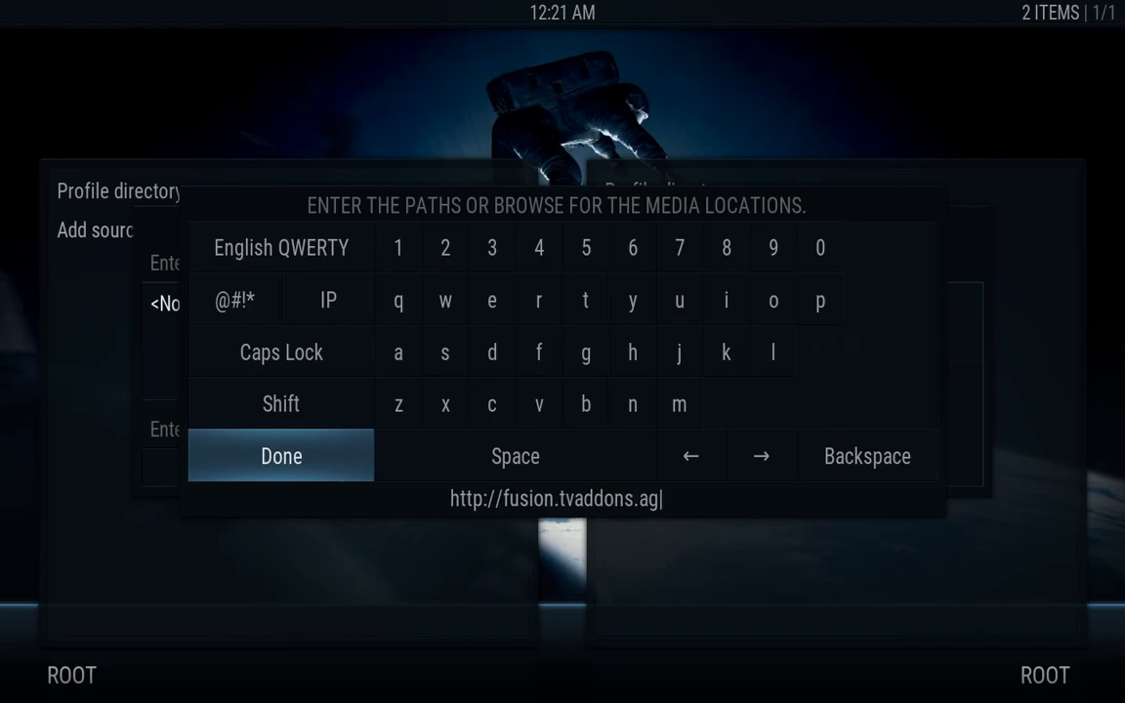
{"action": "key", "text": "Return"}
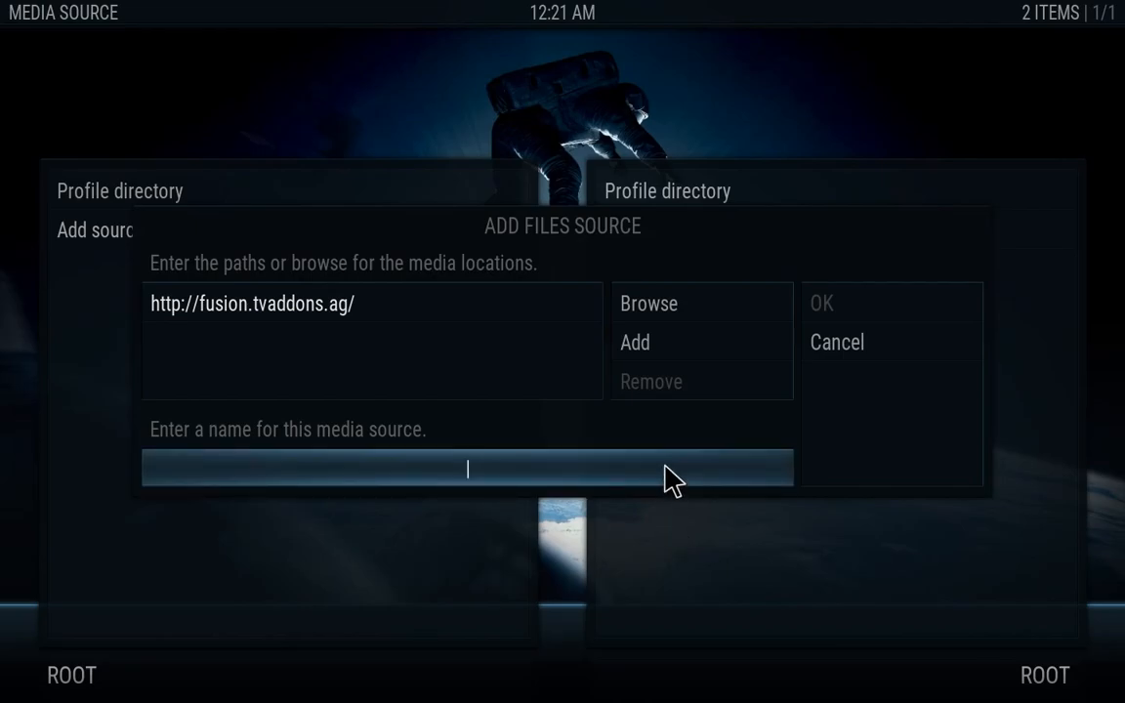
{"action": "type", "text": "fusin"}
{"action": "key", "text": "BackSpace"}
{"action": "key", "text": "BackSpace"}
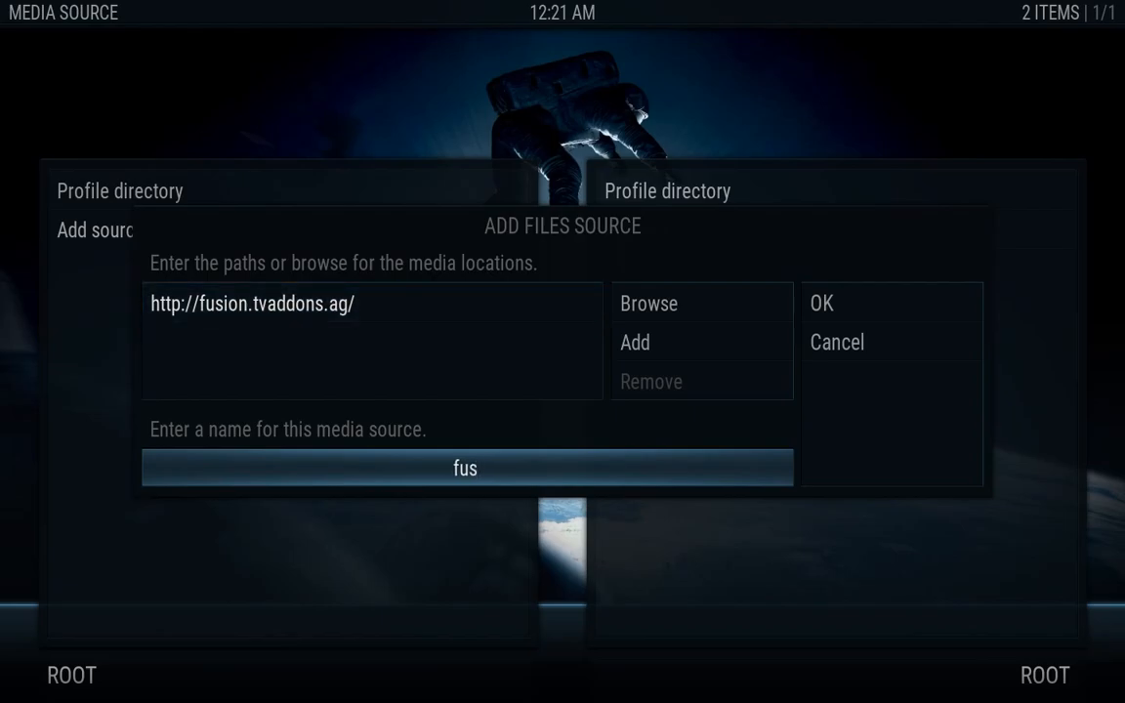
{"action": "type", "text": "ion"}
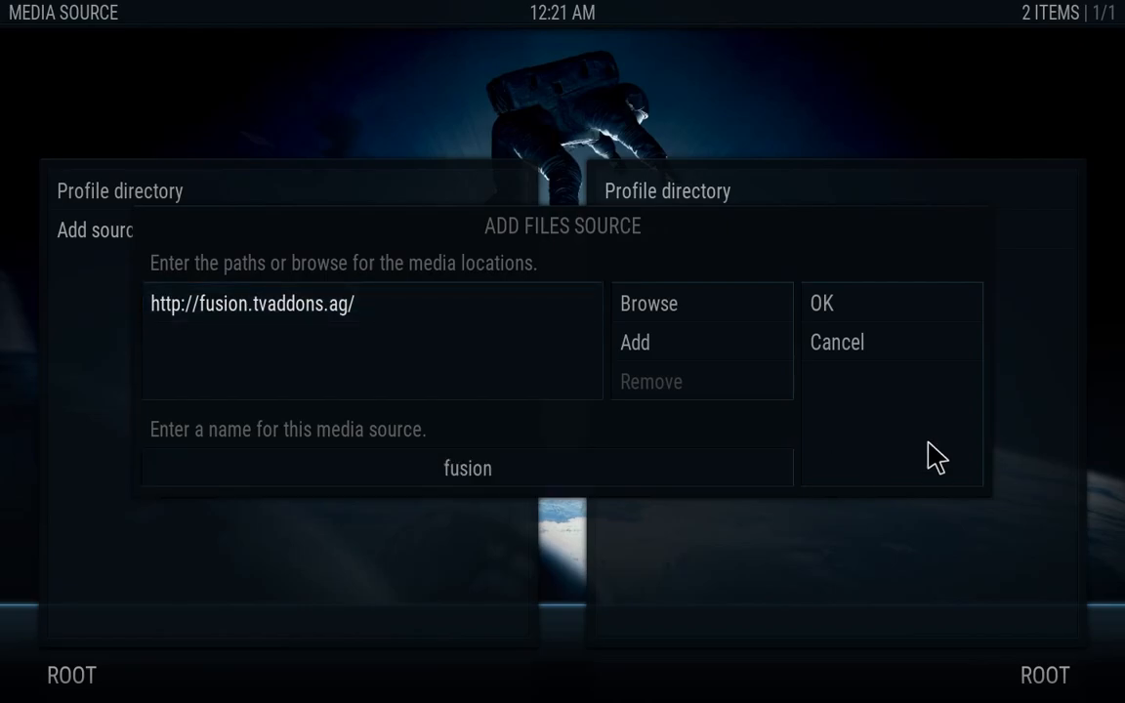
{"action": "left_click", "coordinate": [865, 315]}
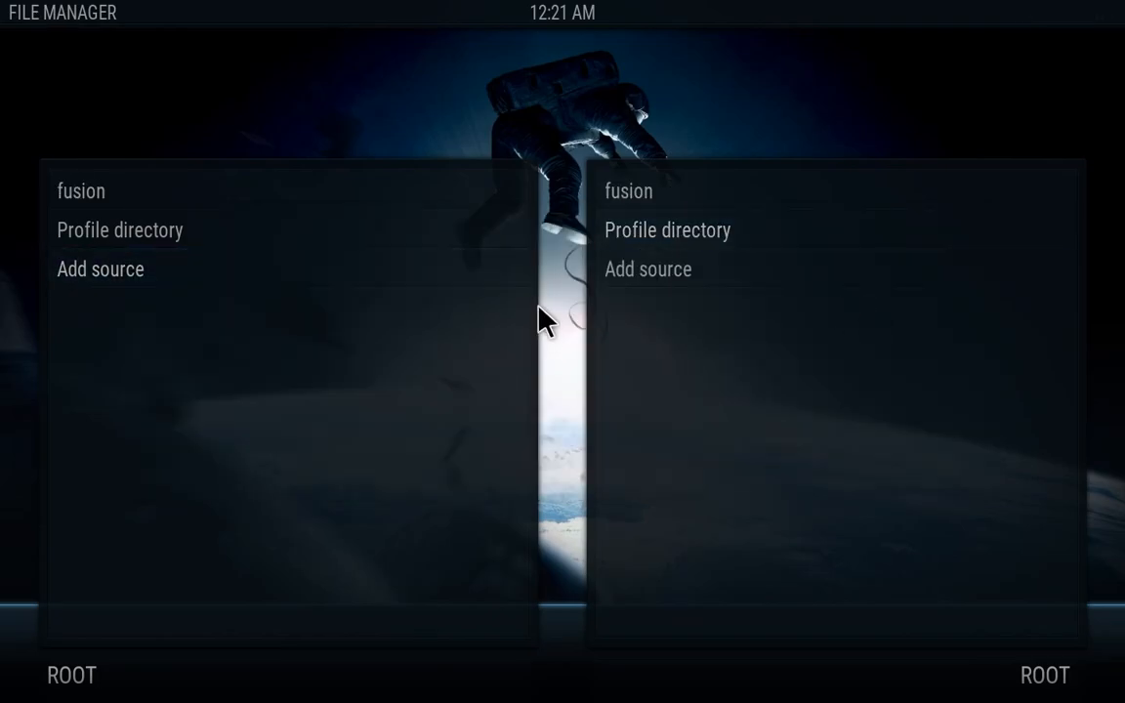
Install plugin.video.hubwizard-1.1.9.zip from fusion/start-here via Add-ons > Install from zip file
{"action": "key", "text": "Escape"}
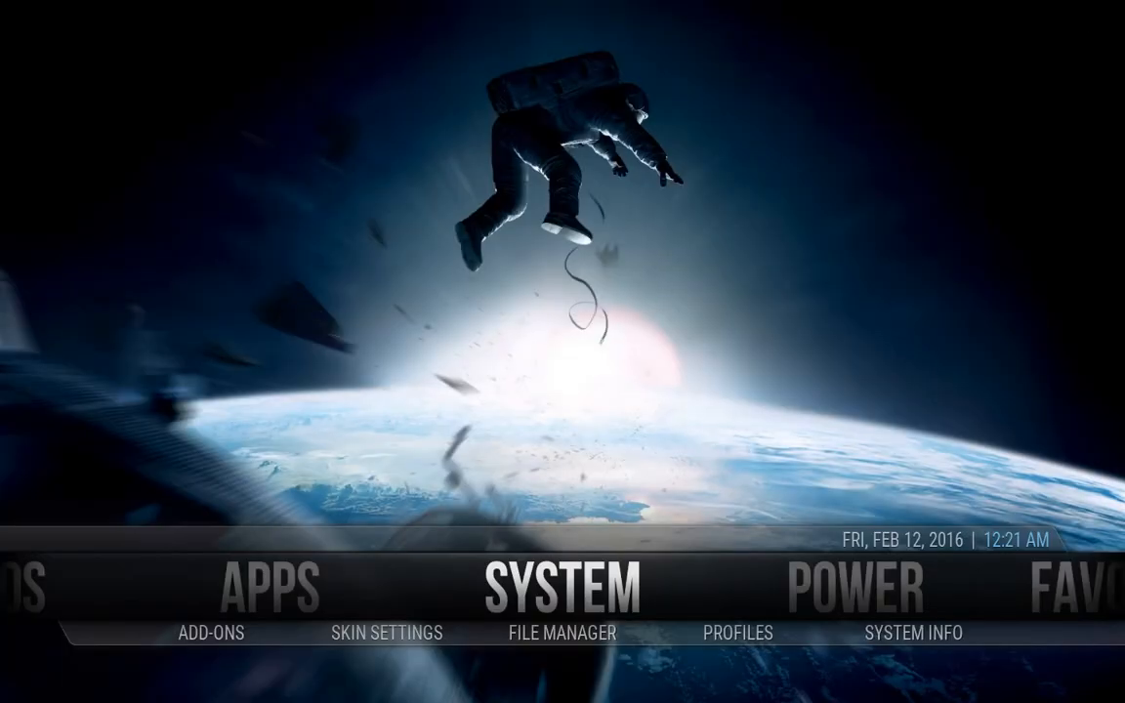
{"action": "key", "text": "Down"}
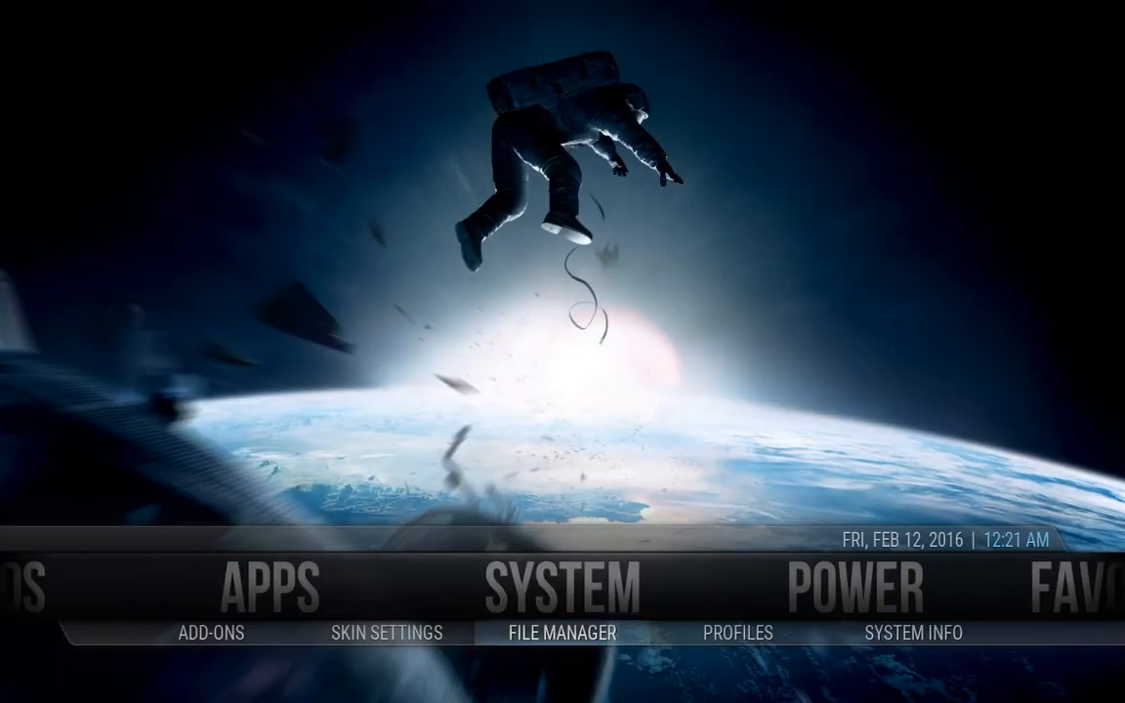
{"action": "key", "text": "Left"}
{"action": "key", "text": "Left"}
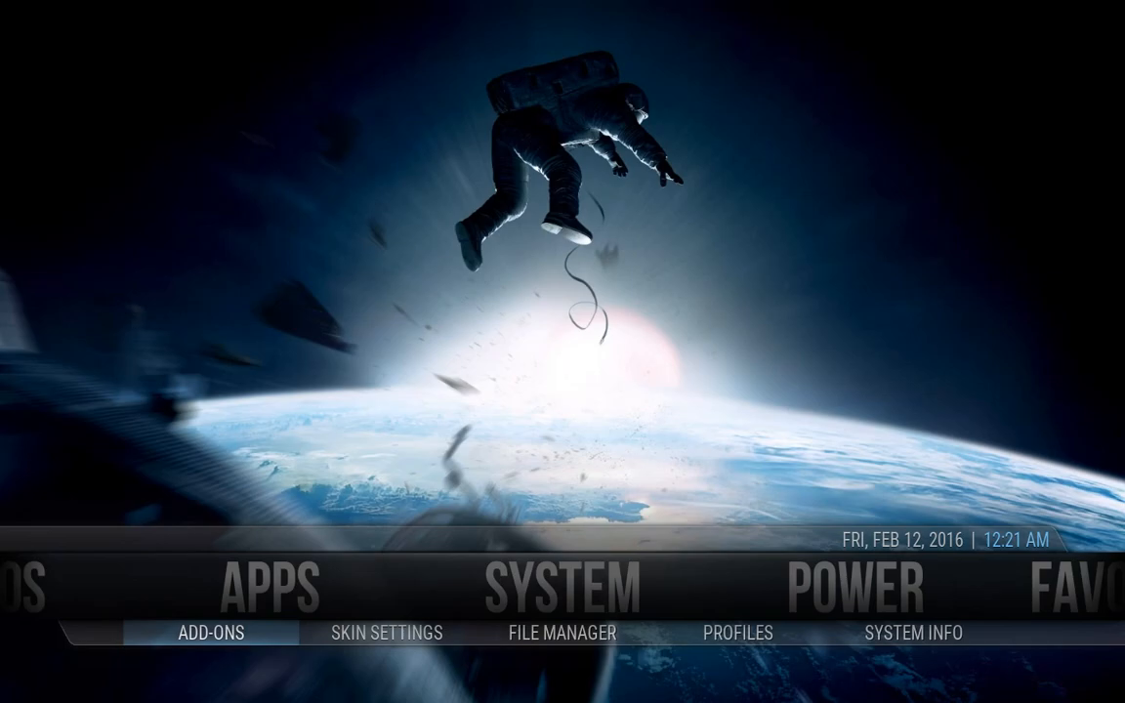
{"action": "key", "text": "Return"}
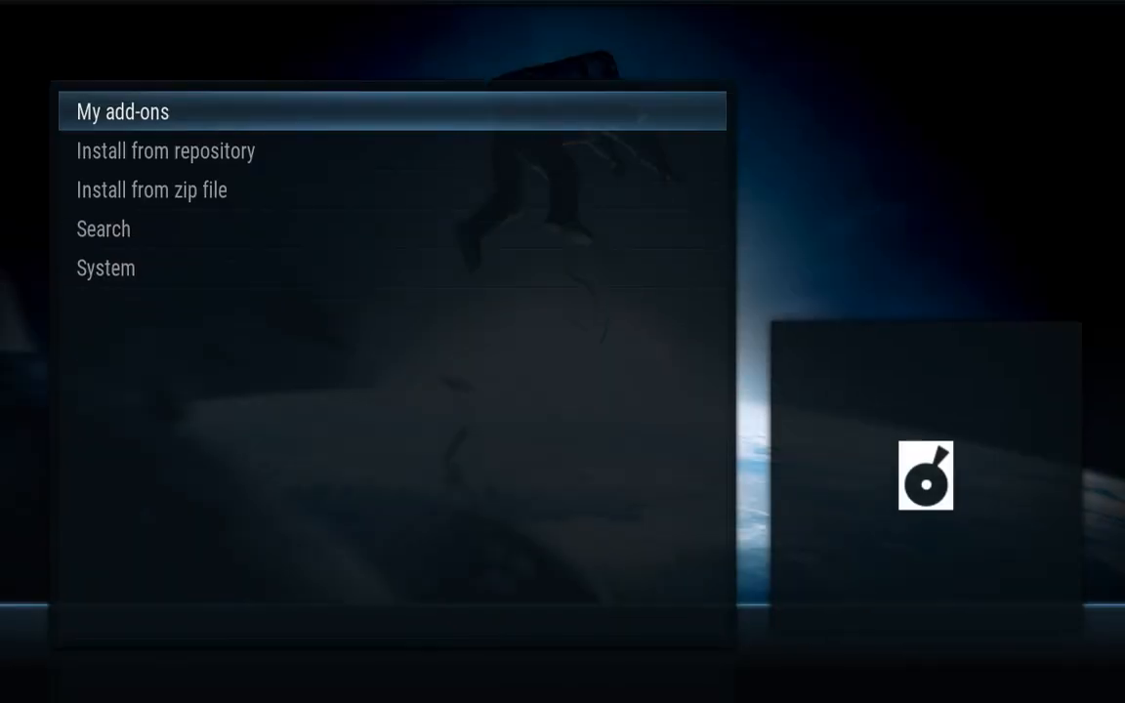
{"action": "key", "text": "Down"}
{"action": "key", "text": "Down"}
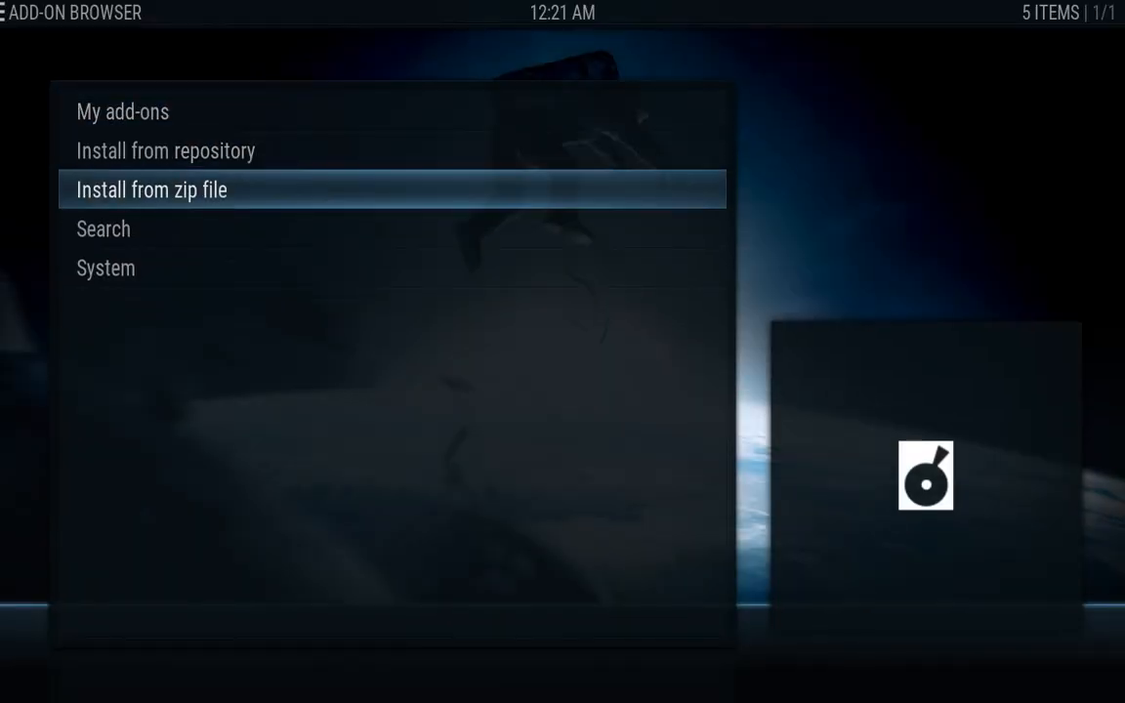
{"action": "key", "text": "Return"}
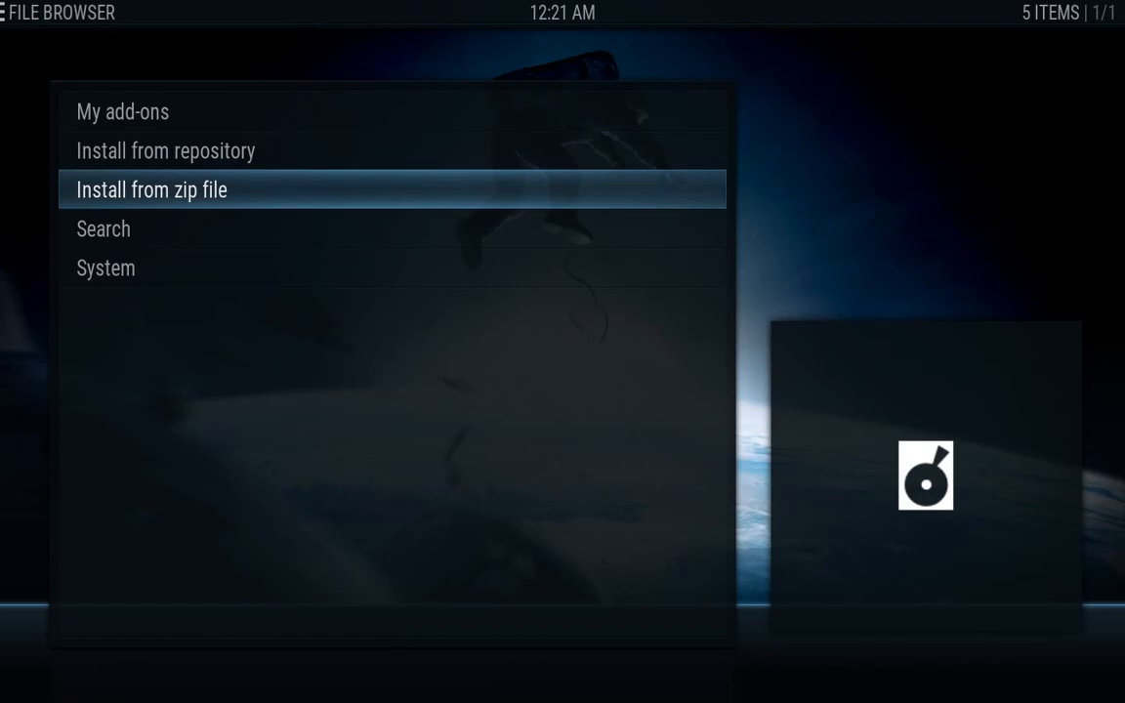
{"action": "key", "text": "Down"}
{"action": "key", "text": "Down"}
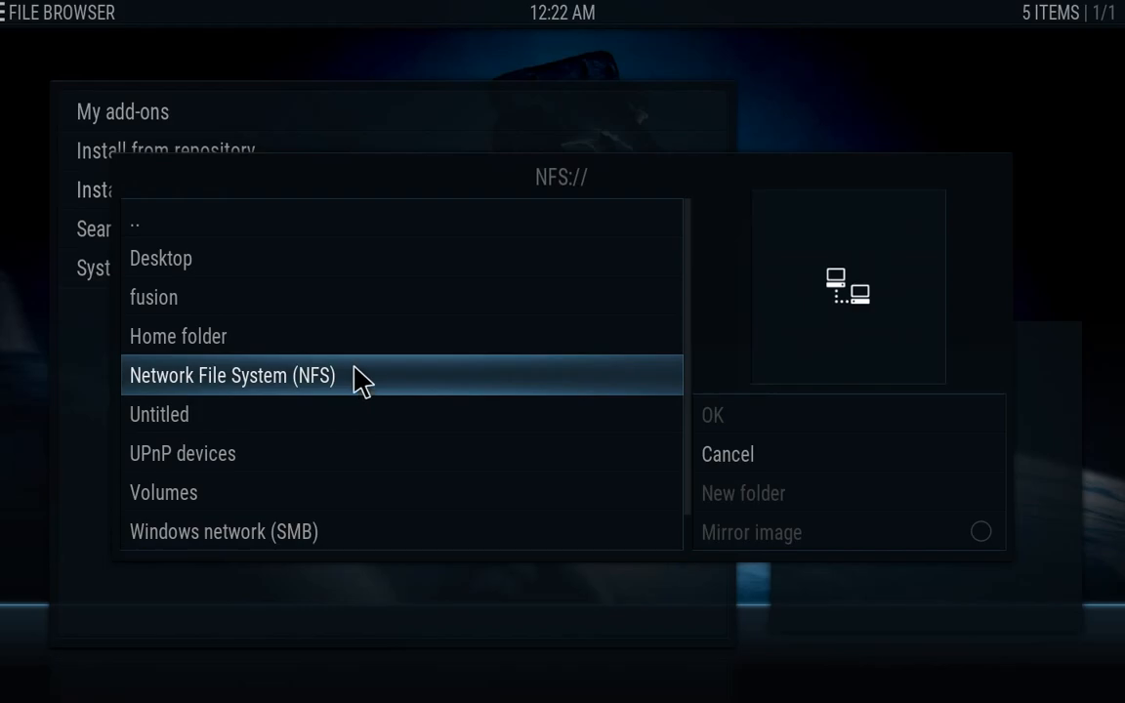
{"action": "left_click", "coordinate": [284, 302]}
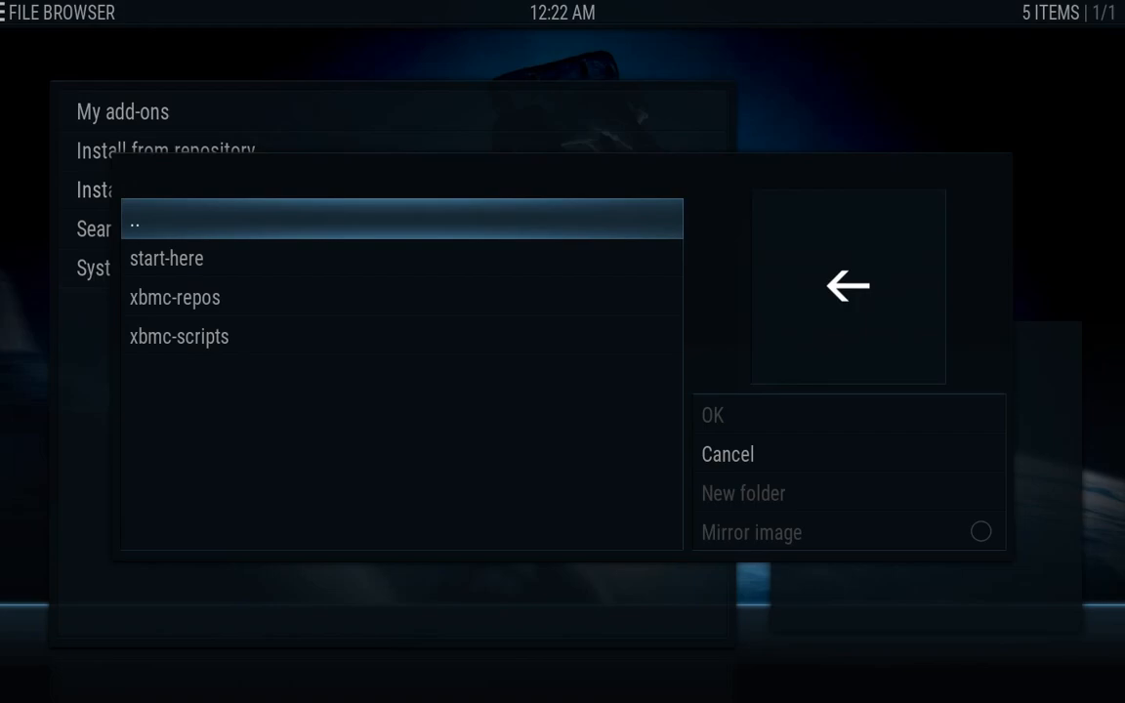
{"action": "key", "text": "Down"}
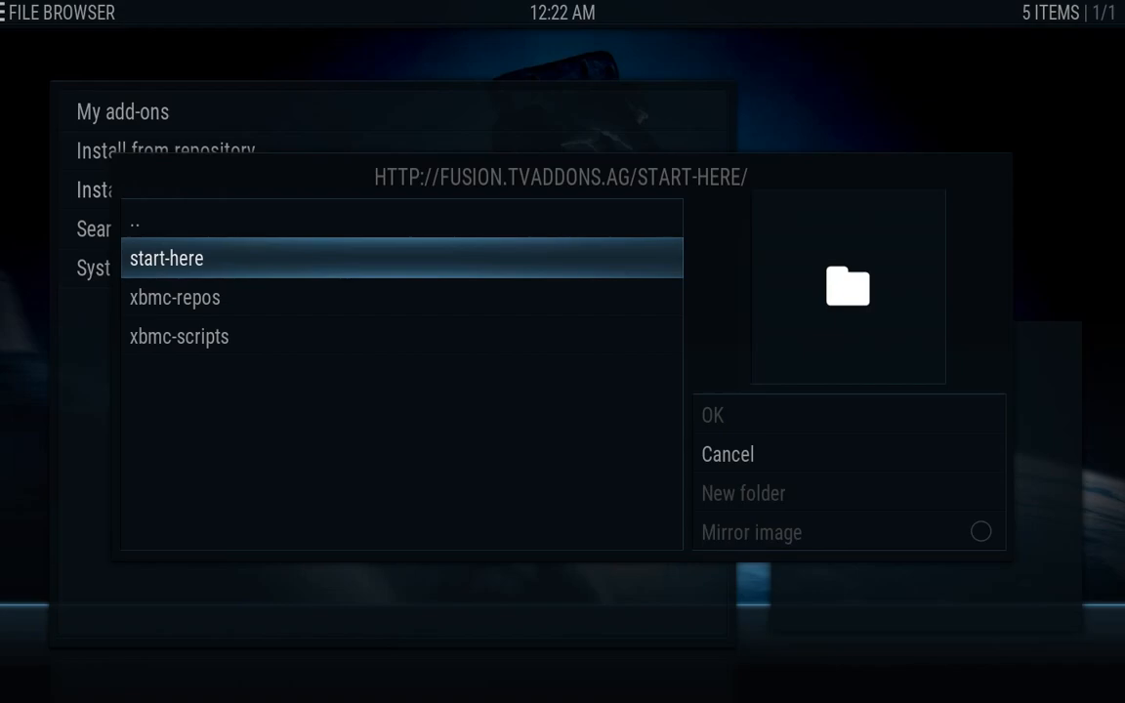
{"action": "key", "text": "Return"}
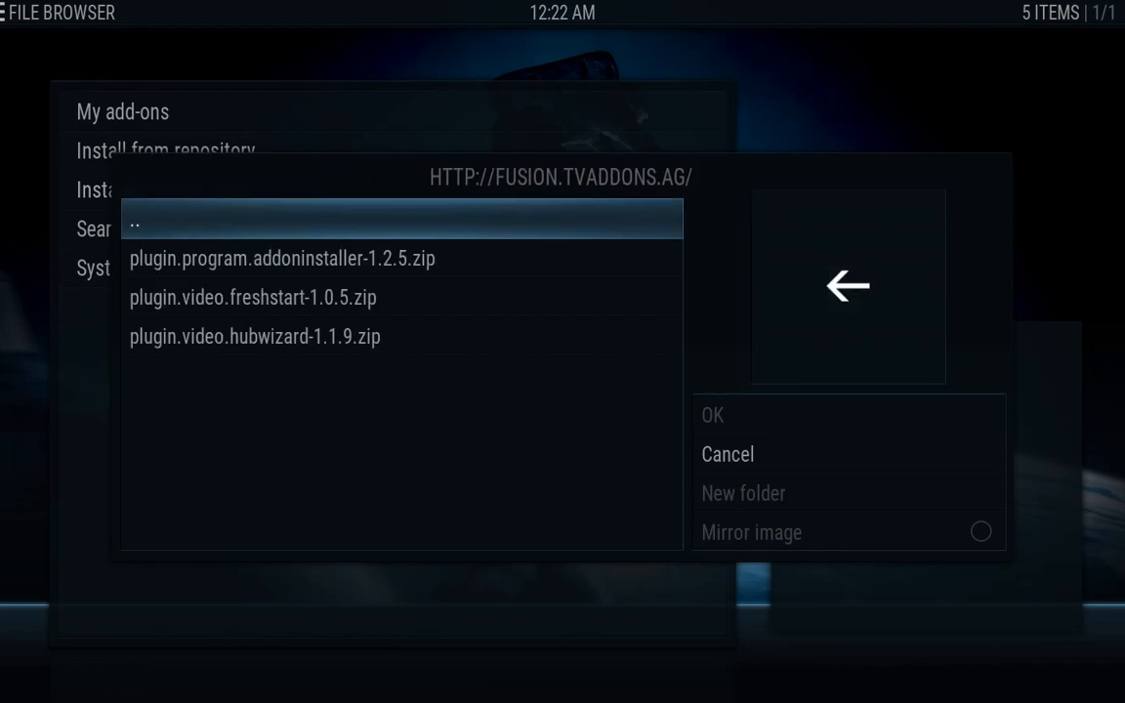
{"action": "key", "text": "Down"}
{"action": "key", "text": "Down"}
{"action": "key", "text": "Down"}
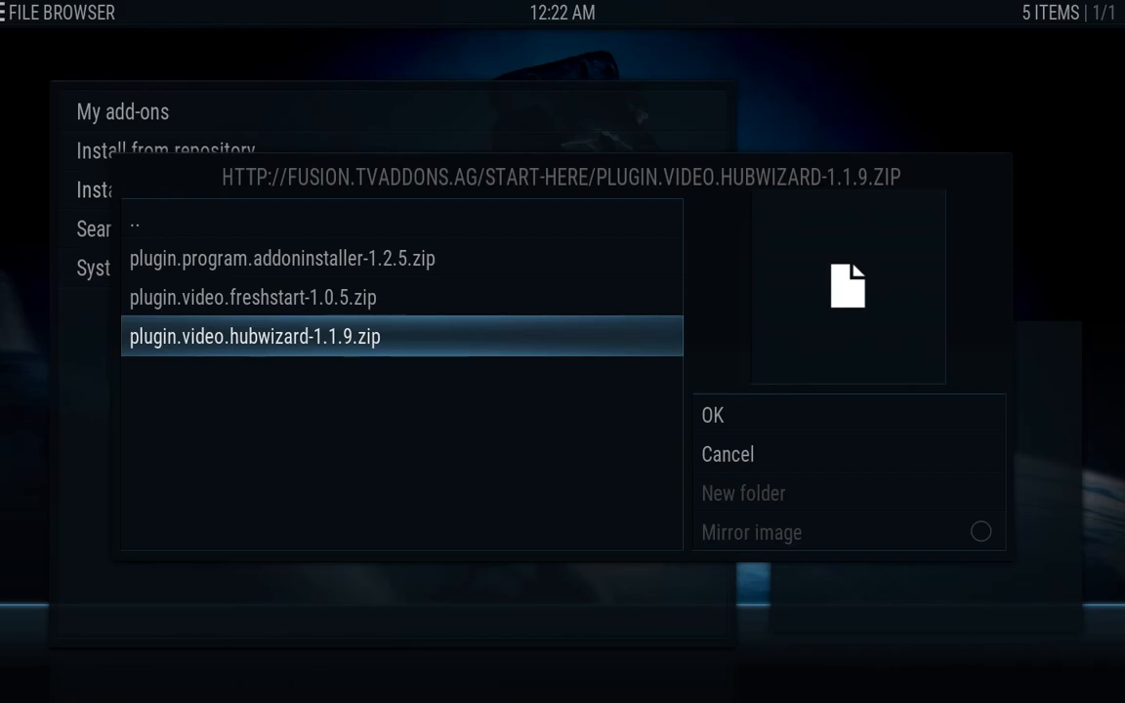
{"action": "key", "text": "Return"}
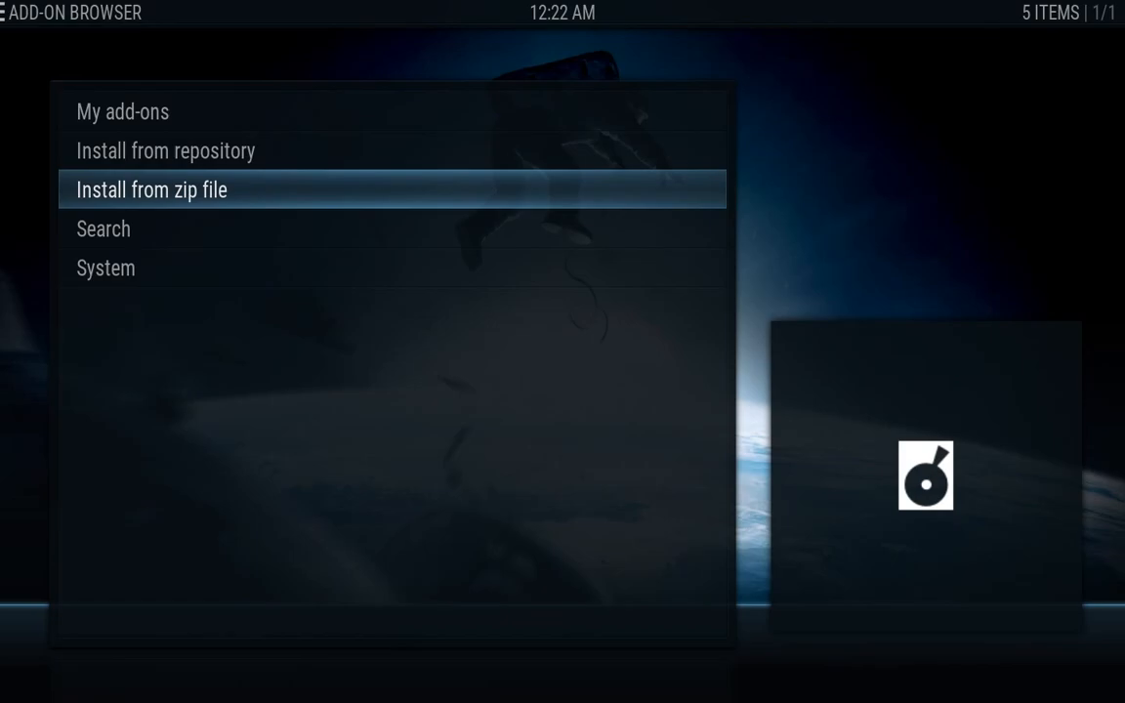
Install repository.BlazeRepo-3.2.zip from fusion > xbmc-repos > english
{"action": "key", "text": "Return"}
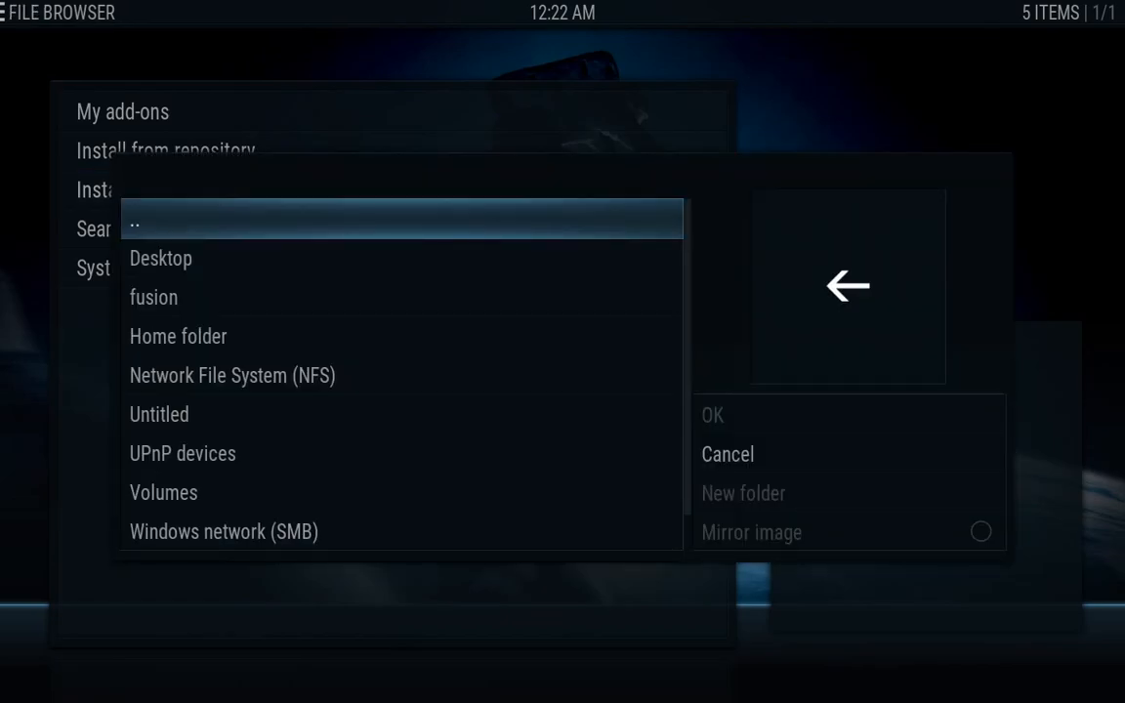
{"action": "key", "text": "Escape"}
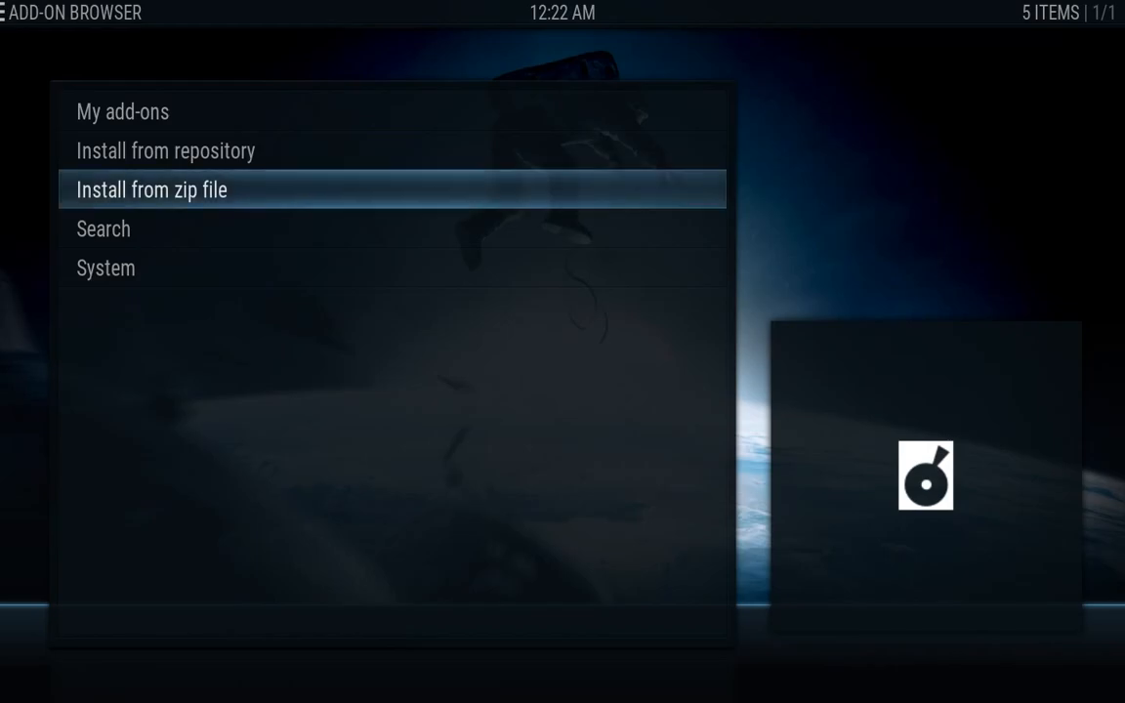
{"action": "left_click", "coordinate": [214, 194]}
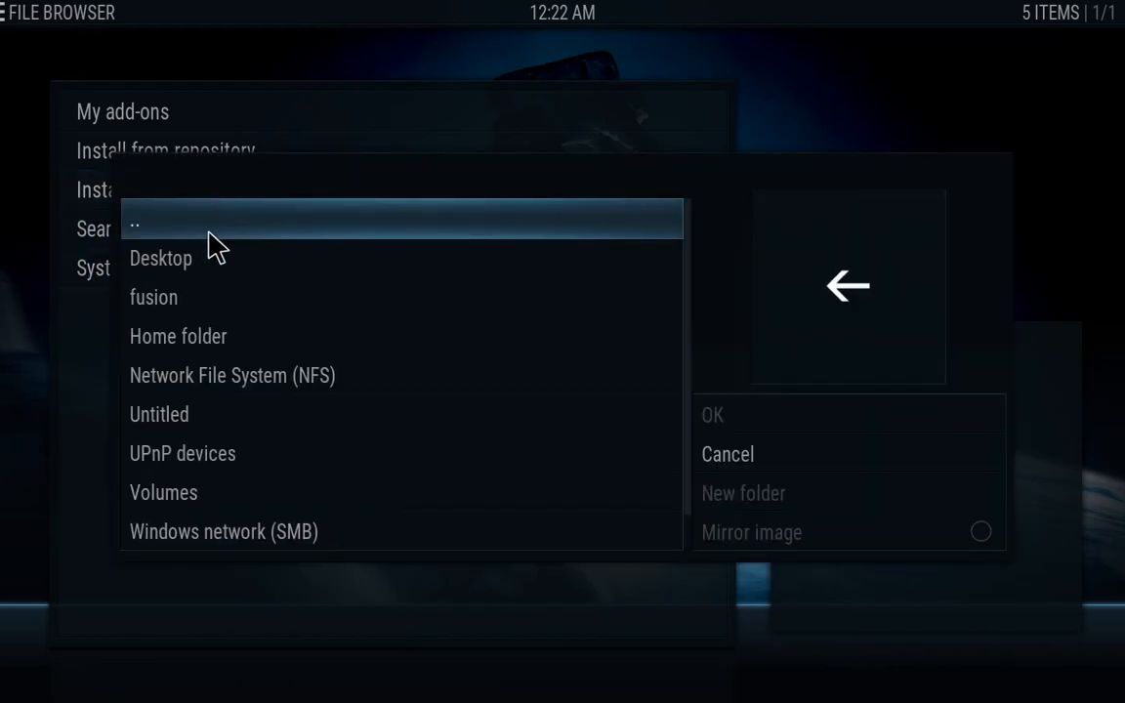
{"action": "left_click", "coordinate": [193, 322]}
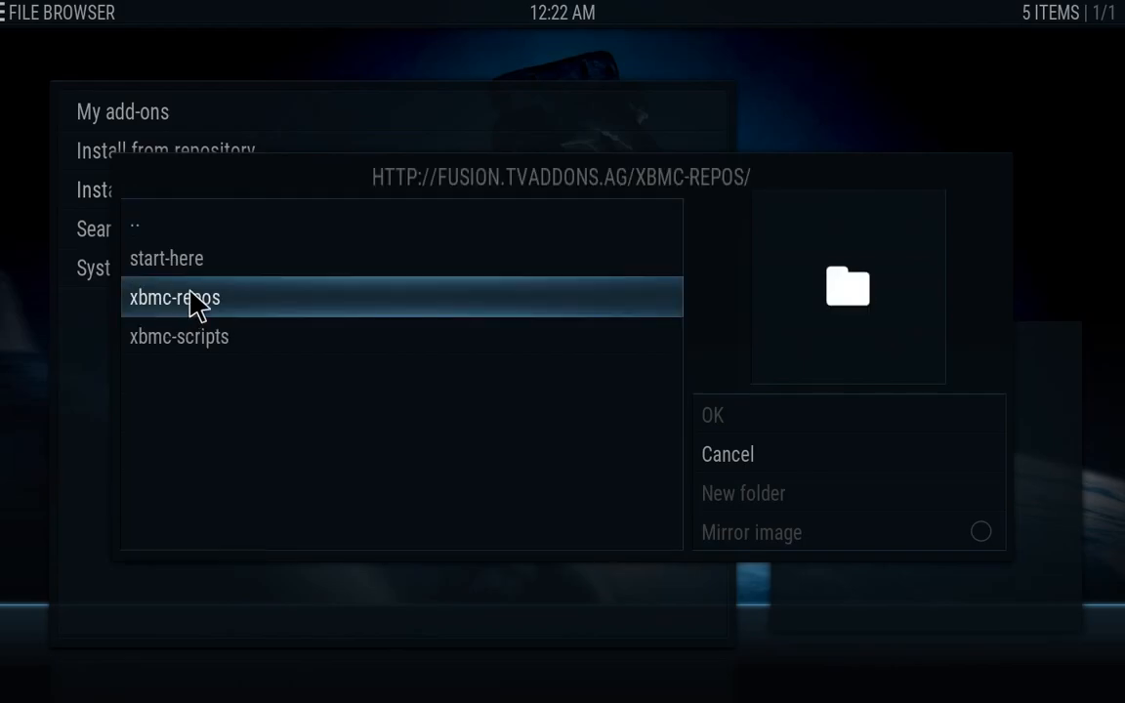
{"action": "left_click", "coordinate": [202, 298]}
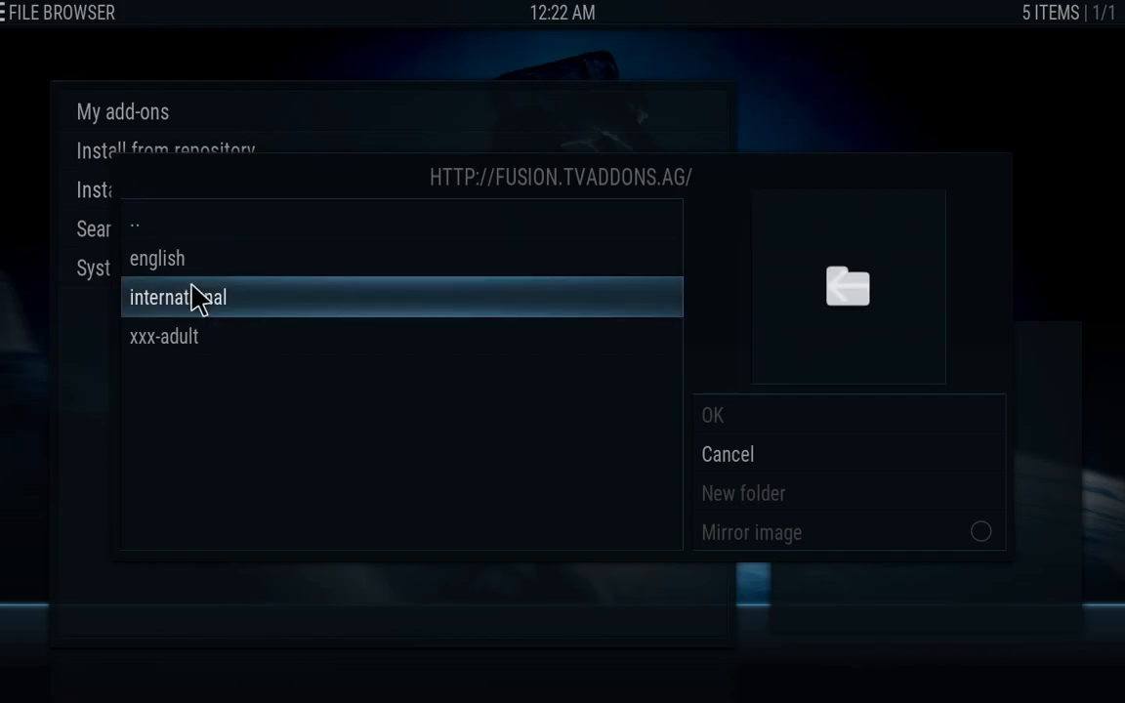
{"action": "left_click", "coordinate": [184, 271]}
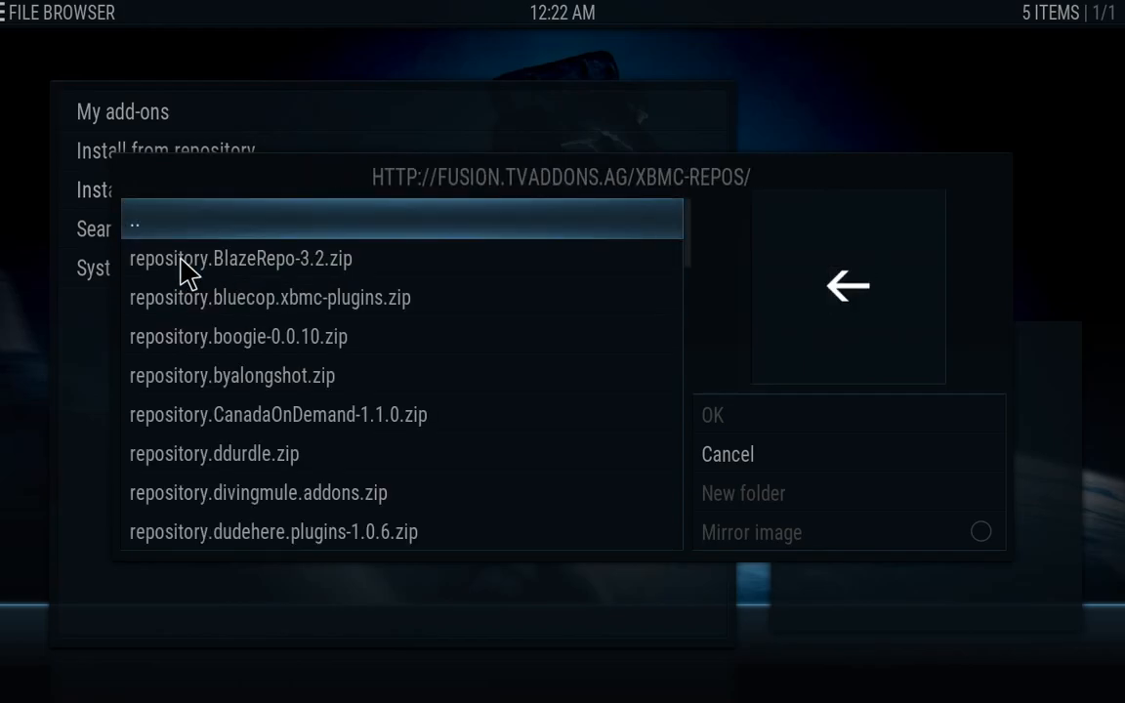
{"action": "key", "text": "Down"}
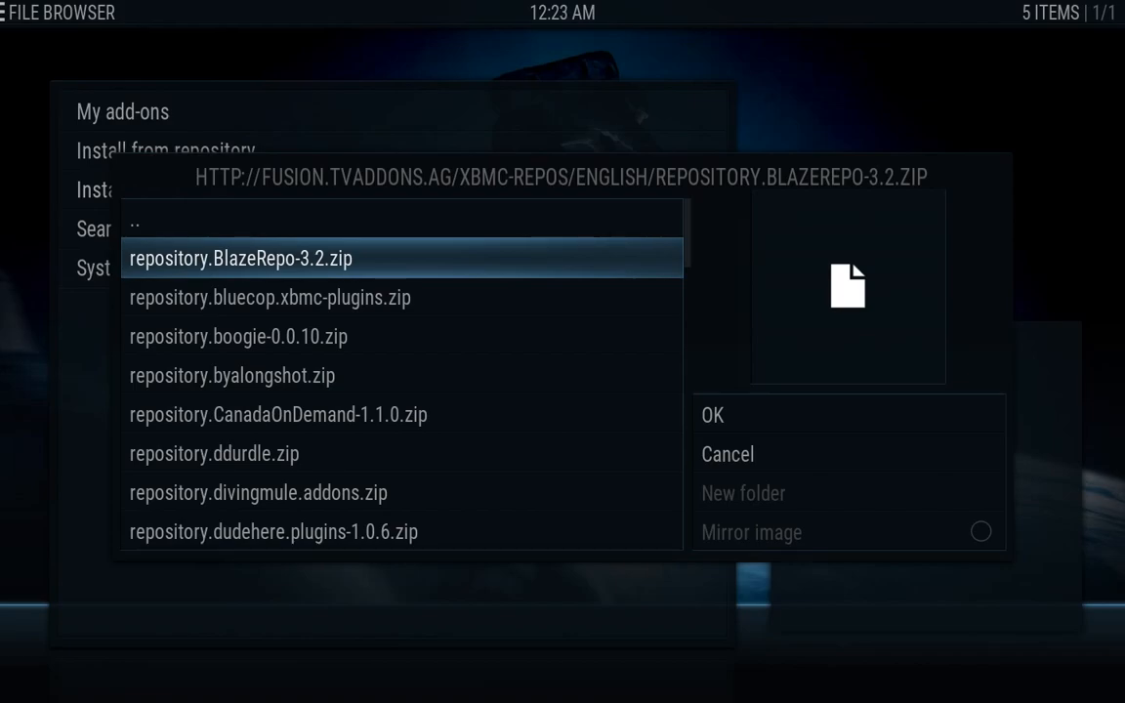
{"action": "key", "text": "Return"}
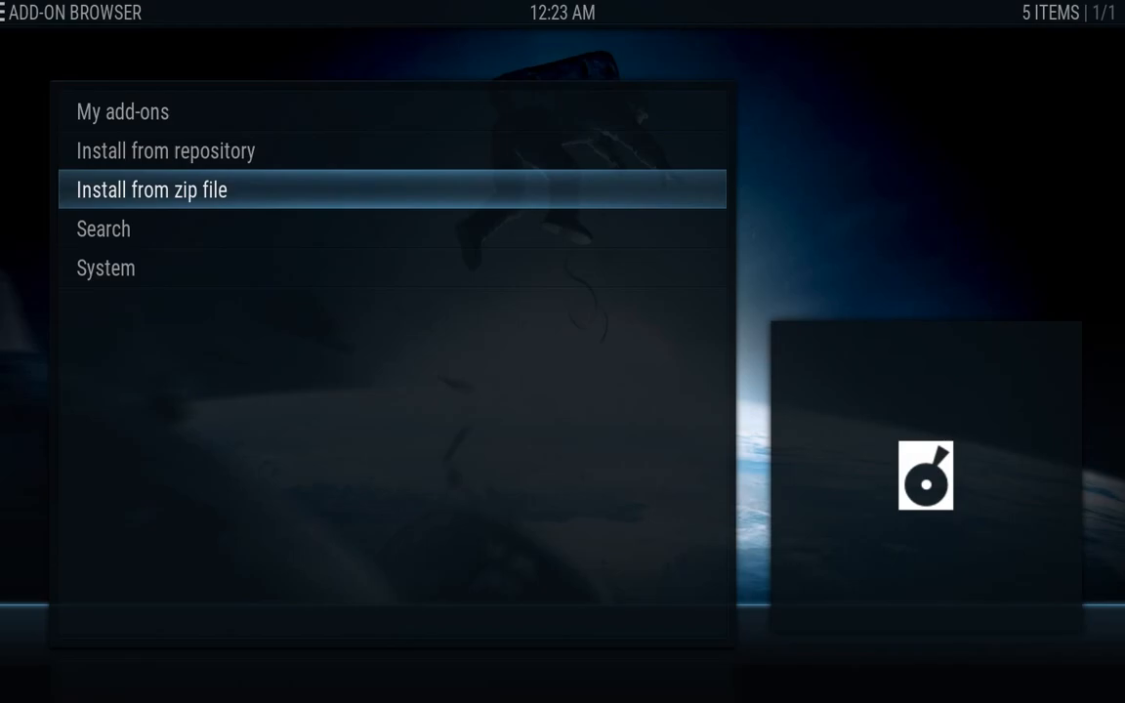
Install repository.bluecop.xbmc-plugins.zip from fusion > xbmc-repos > english
{"action": "key", "text": "Return"}
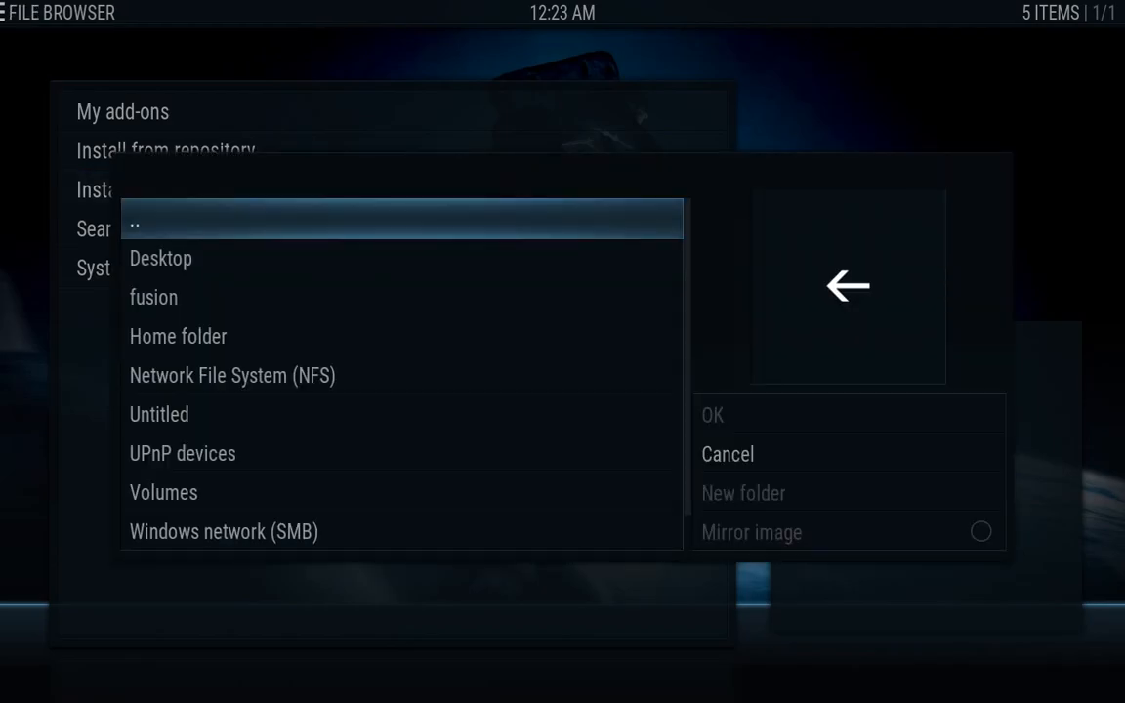
{"action": "key", "text": "Down"}
{"action": "key", "text": "Down"}
{"action": "key", "text": "Return"}
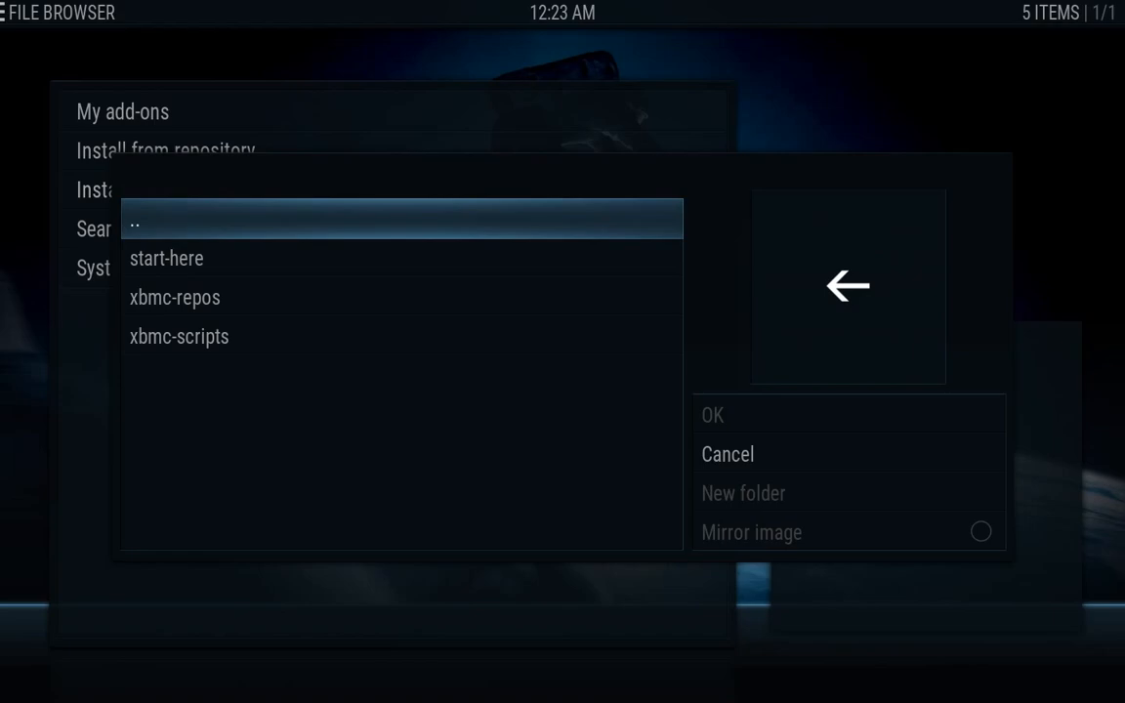
{"action": "key", "text": "Down"}
{"action": "key", "text": "Down"}
{"action": "key", "text": "Return"}
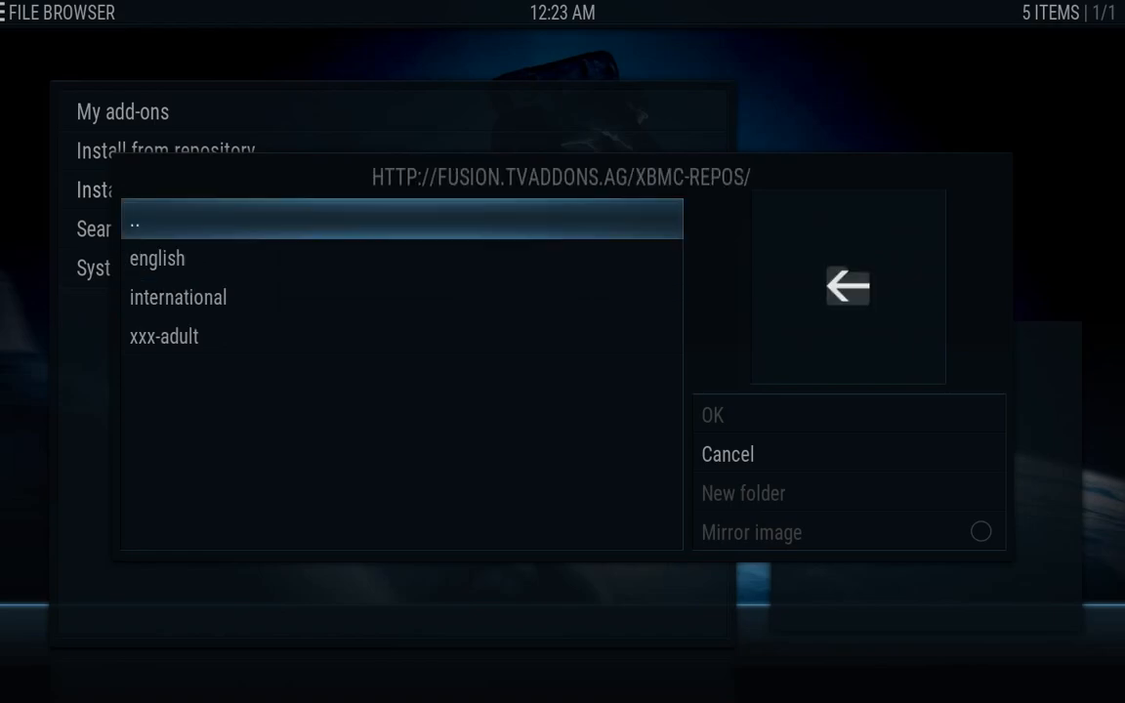
{"action": "key", "text": "Down"}
{"action": "key", "text": "Return"}
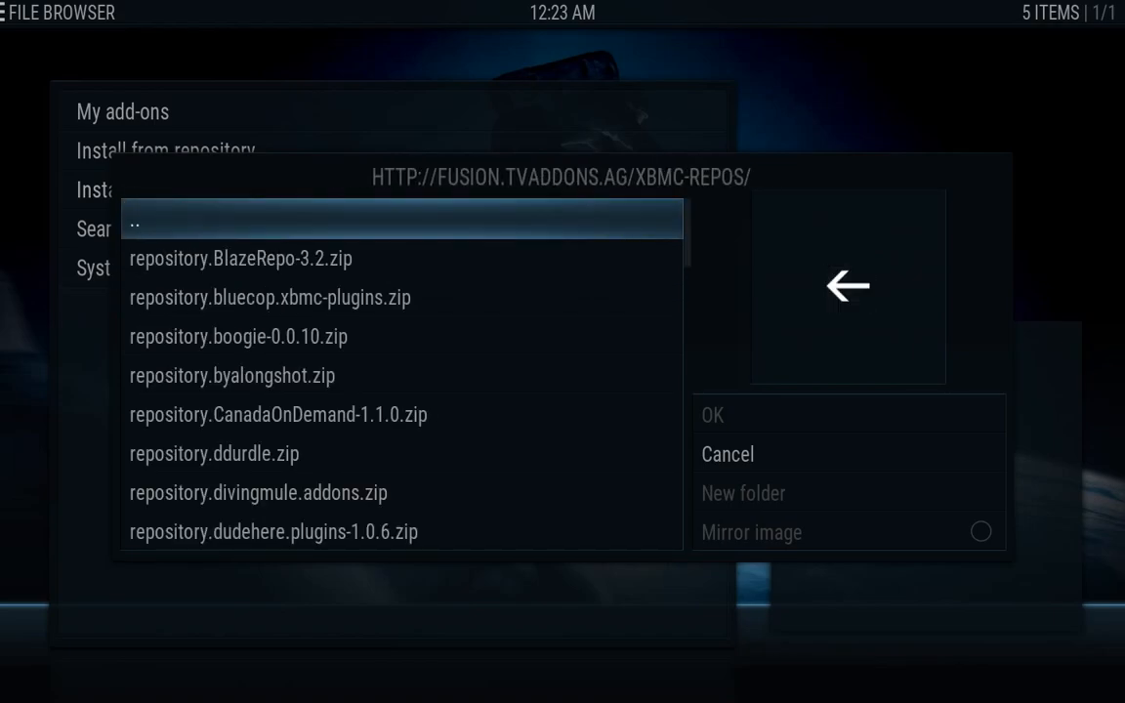
{"action": "key", "text": "Down"}
{"action": "key", "text": "Down"}
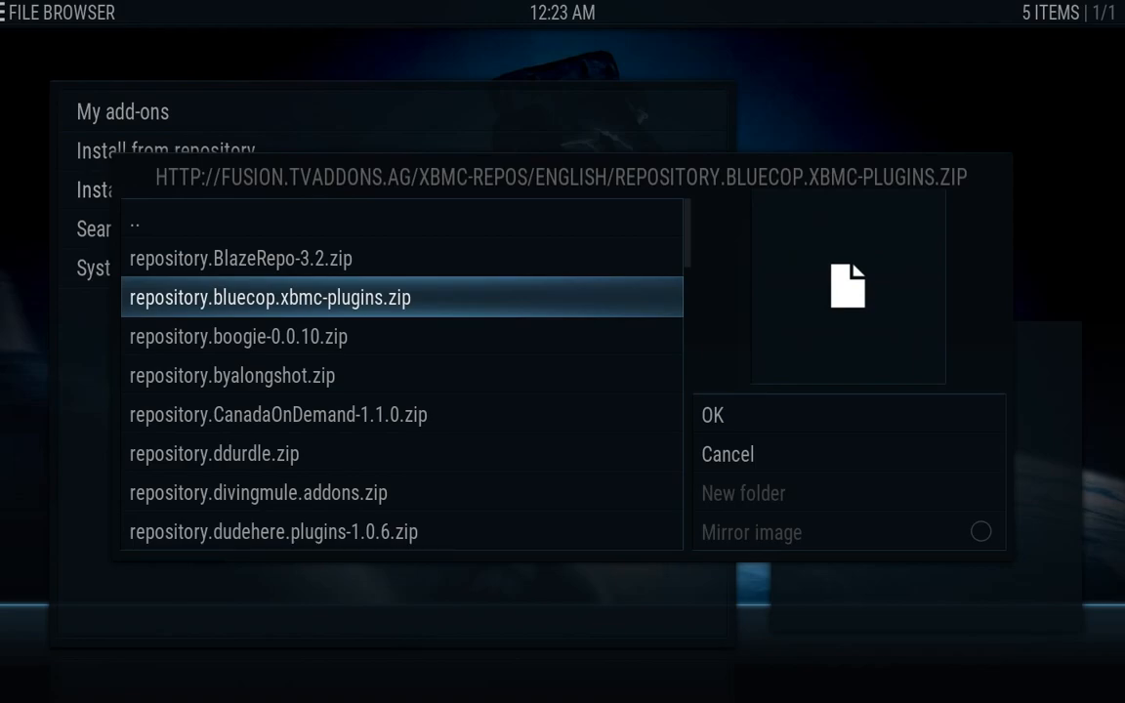
{"action": "key", "text": "Return"}
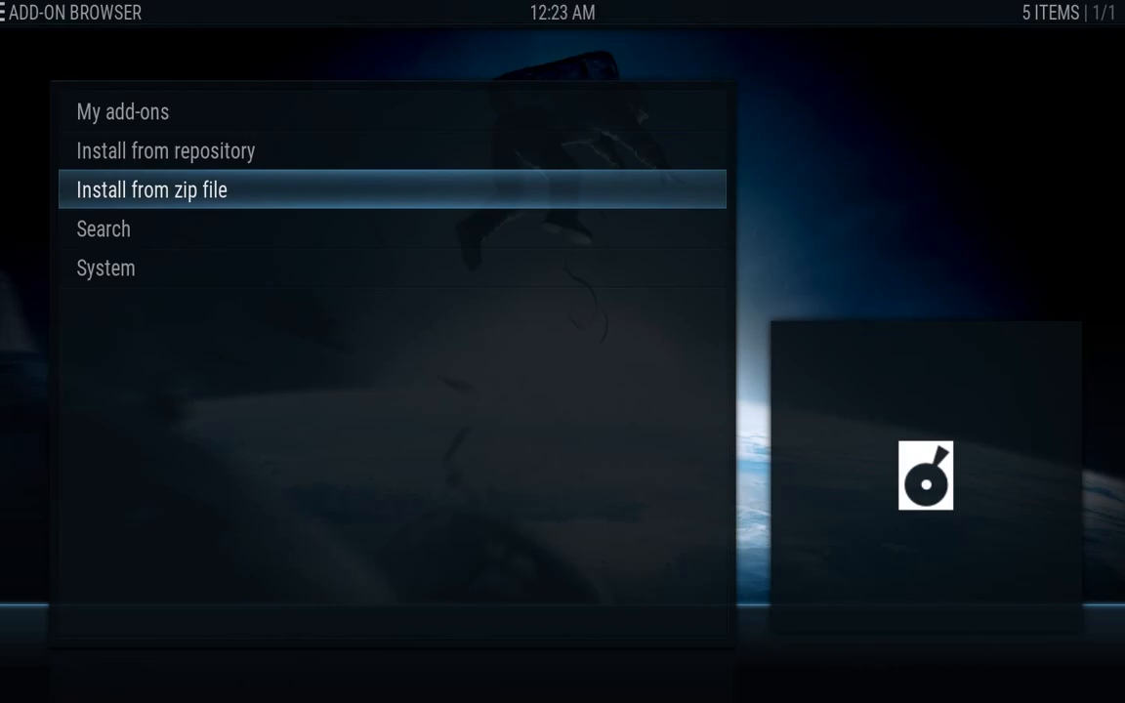
Install repository.dudehere.plugins-1.0.6.zip from fusion > xbmc-repos > english
{"action": "key", "text": "Return"}
{"action": "key", "text": "Down"}
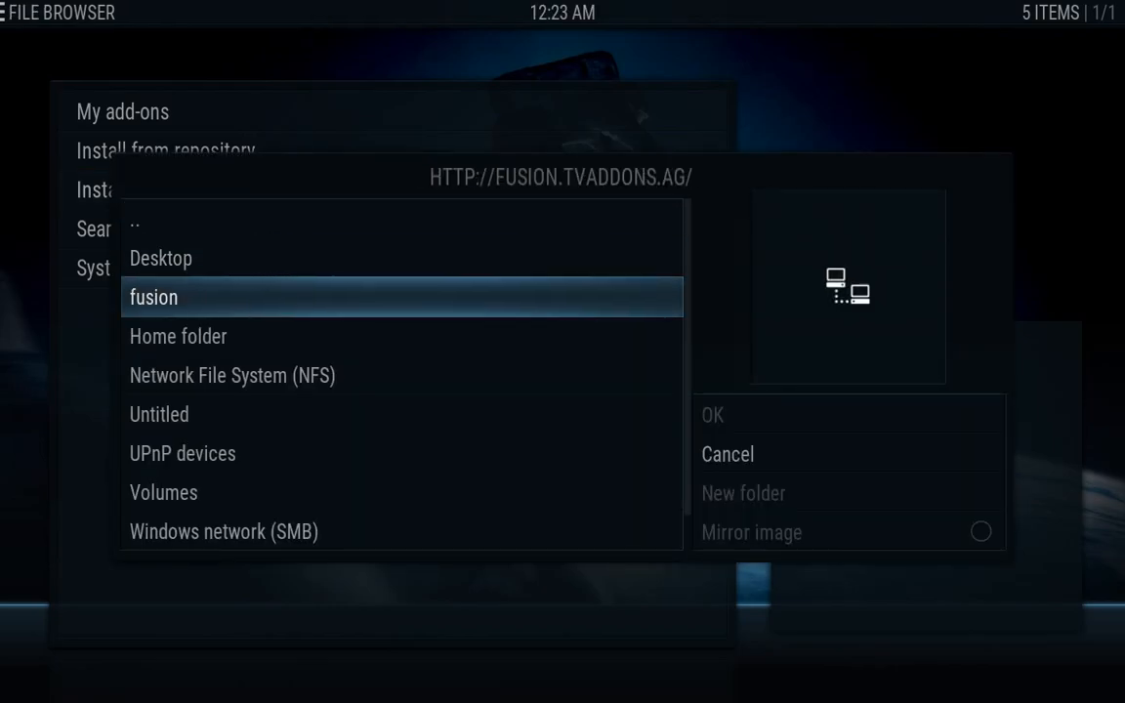
{"action": "key", "text": "Return"}
{"action": "key", "text": "Down"}
{"action": "key", "text": "Down"}
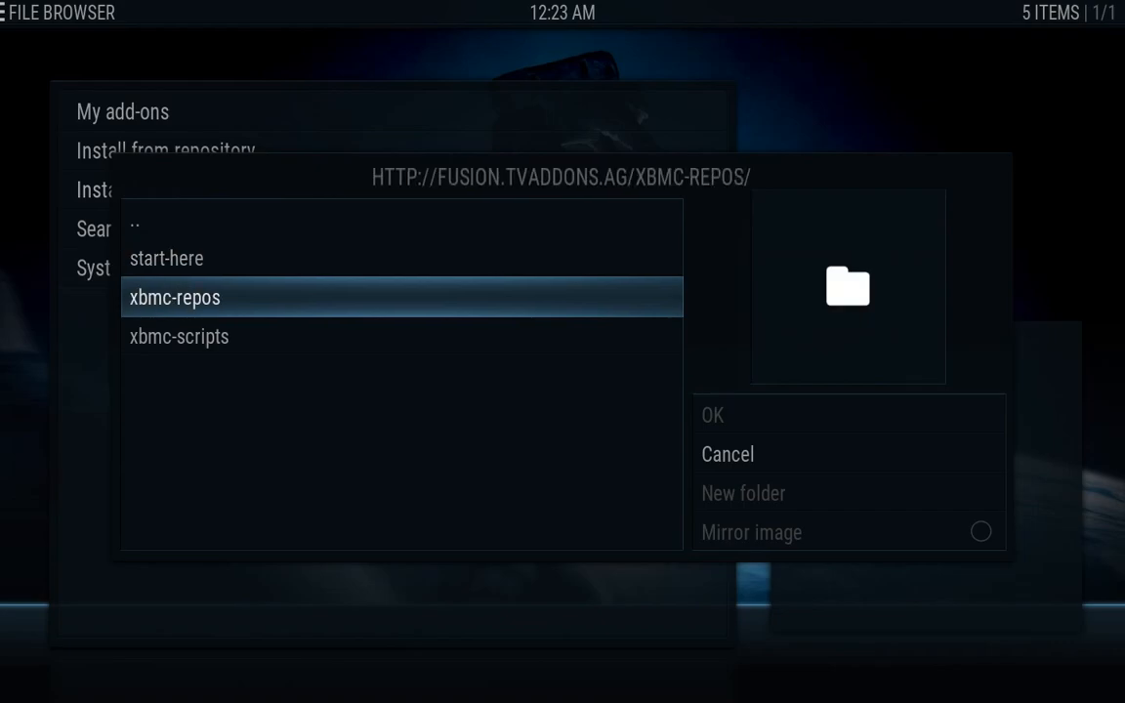
{"action": "key", "text": "Return"}
{"action": "key", "text": "Down"}
{"action": "key", "text": "Return"}
{"action": "key", "text": "Down"}
{"action": "key", "text": "Down"}
{"action": "key", "text": "Down"}
{"action": "key", "text": "Down"}
{"action": "key", "text": "Down"}
{"action": "key", "text": "Down"}
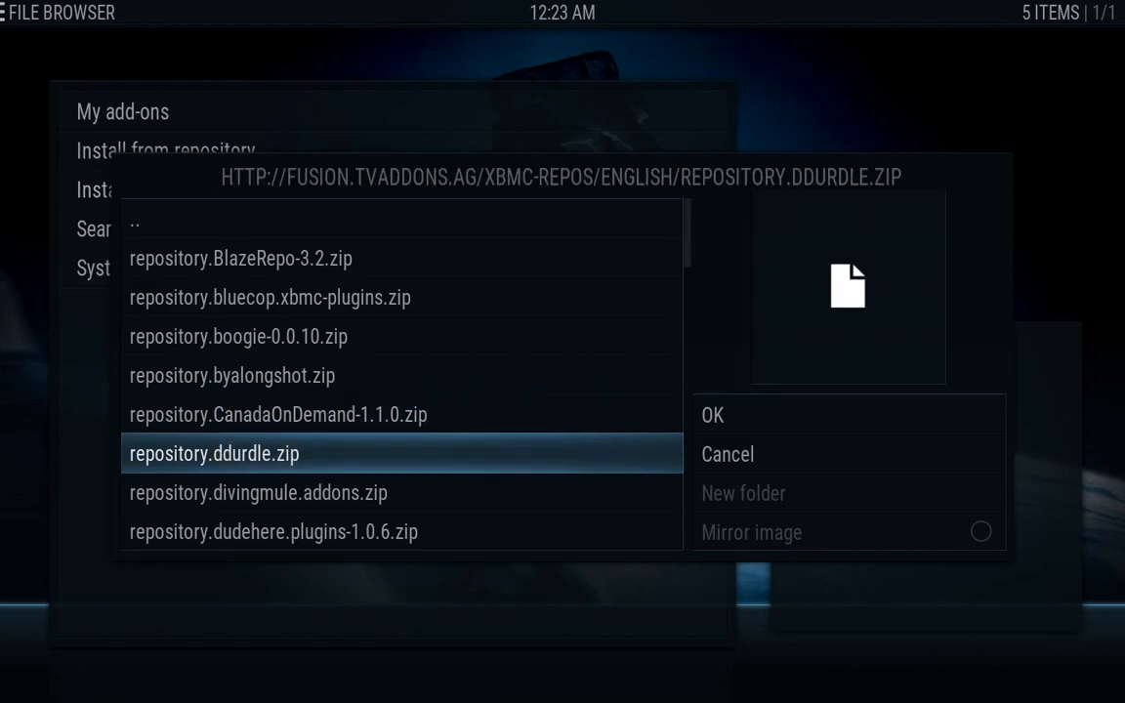
{"action": "key", "text": "Down"}
{"action": "key", "text": "Down"}
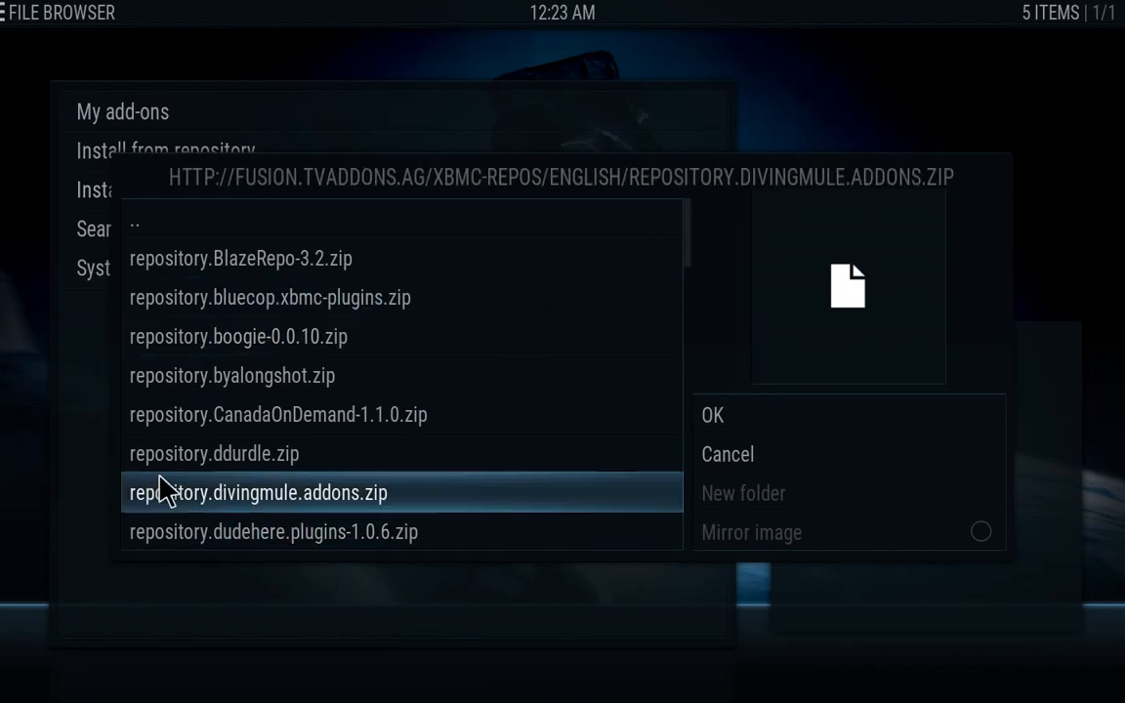
{"action": "left_click", "coordinate": [215, 533]}
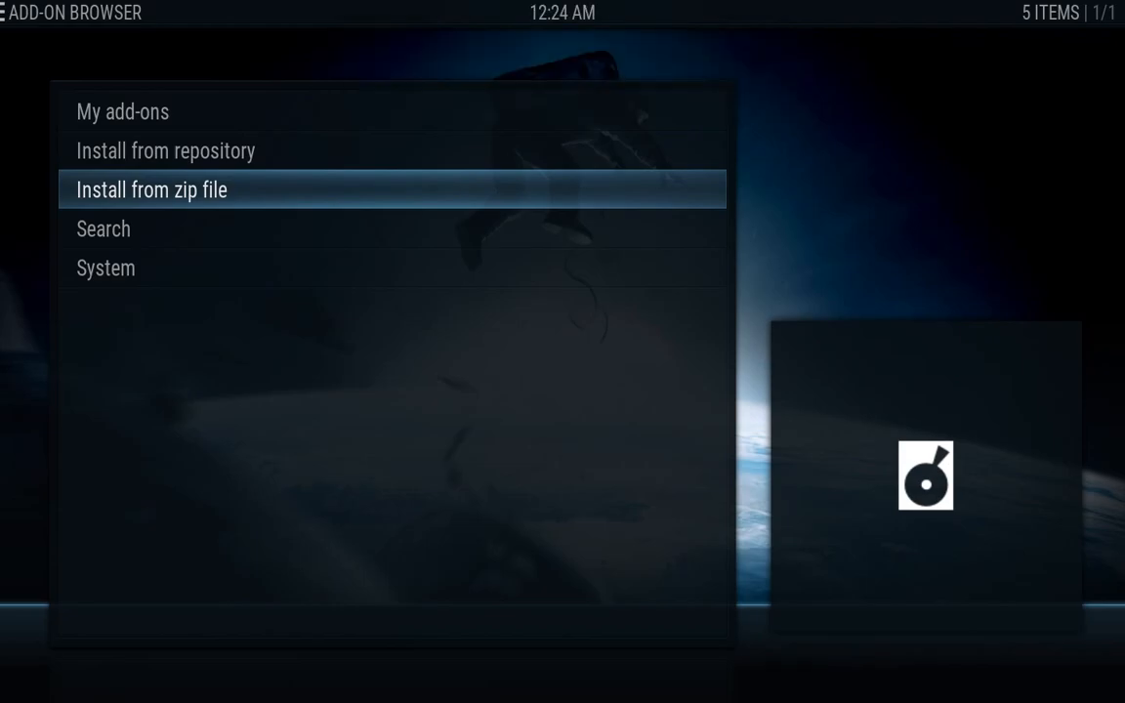
Install repository.eldorado-2.0.1.zip from fusion > xbmc-repos > english, then begin another zip install
{"action": "key", "text": "Return"}
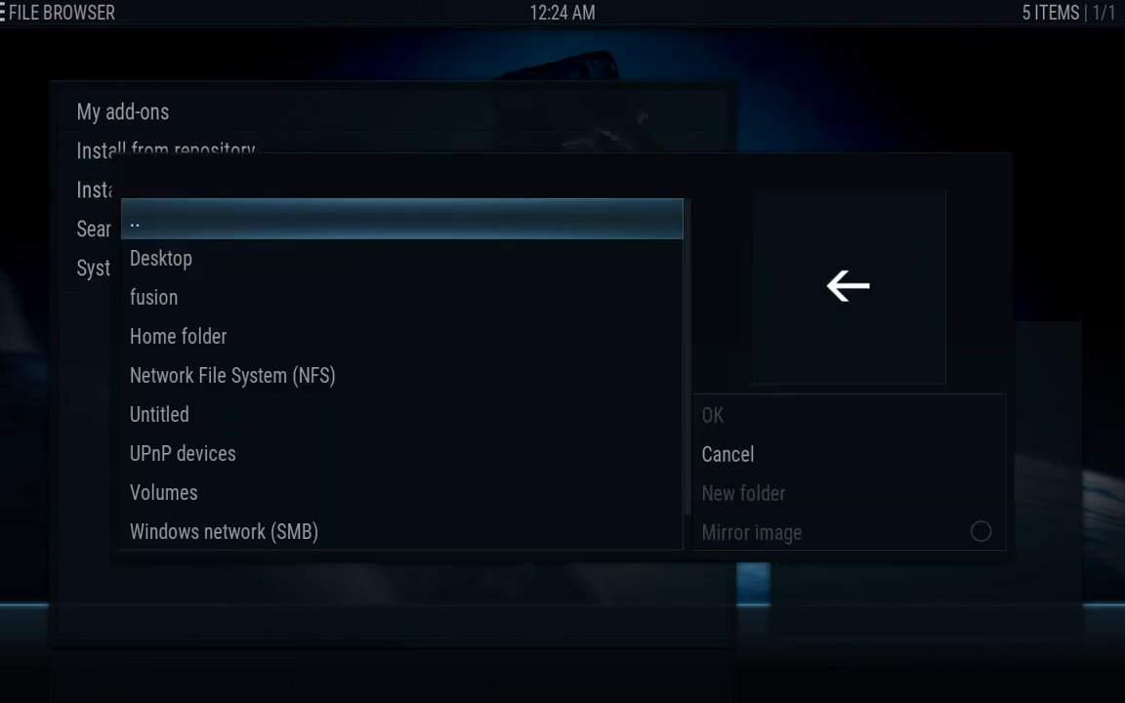
{"action": "key", "text": "Down"}
{"action": "key", "text": "Down"}
{"action": "key", "text": "Return"}
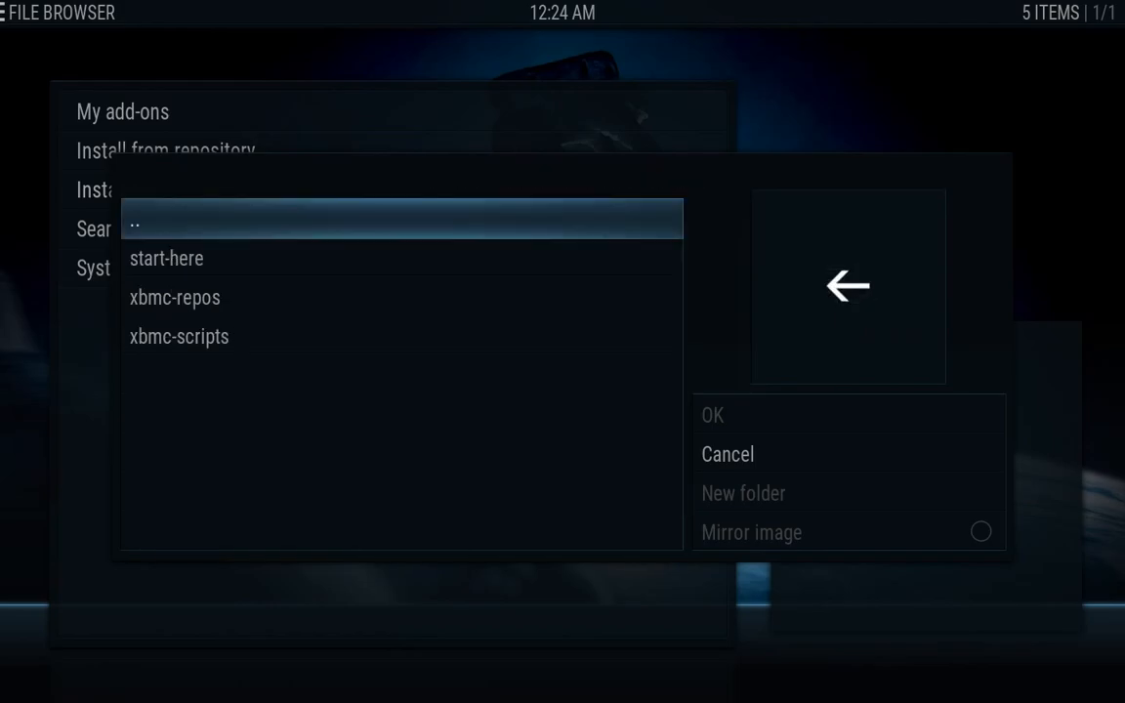
{"action": "key", "text": "Down"}
{"action": "key", "text": "Down"}
{"action": "key", "text": "Return"}
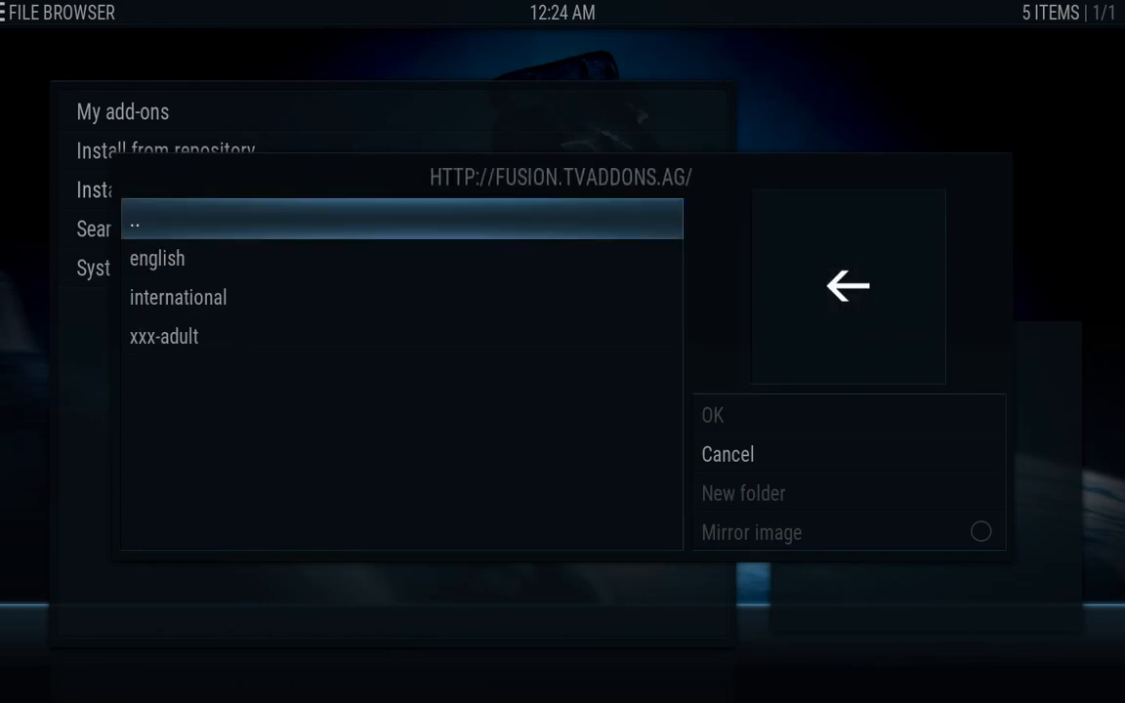
{"action": "key", "text": "Down"}
{"action": "key", "text": "Return"}
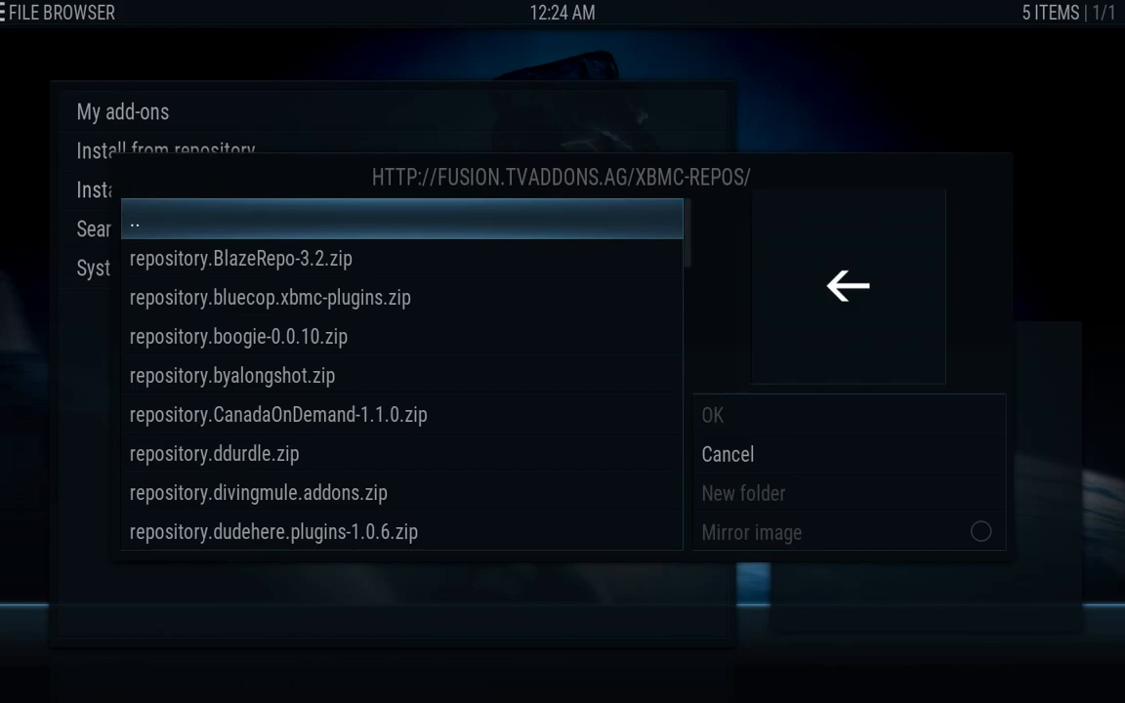
{"action": "key", "text": "Down"}
{"action": "key", "text": "Down"}
{"action": "key", "text": "Down"}
{"action": "key", "text": "Down"}
{"action": "key", "text": "Down"}
{"action": "key", "text": "Down"}
{"action": "key", "text": "Down"}
{"action": "key", "text": "Down"}
{"action": "key", "text": "Down"}
{"action": "key", "text": "Down"}
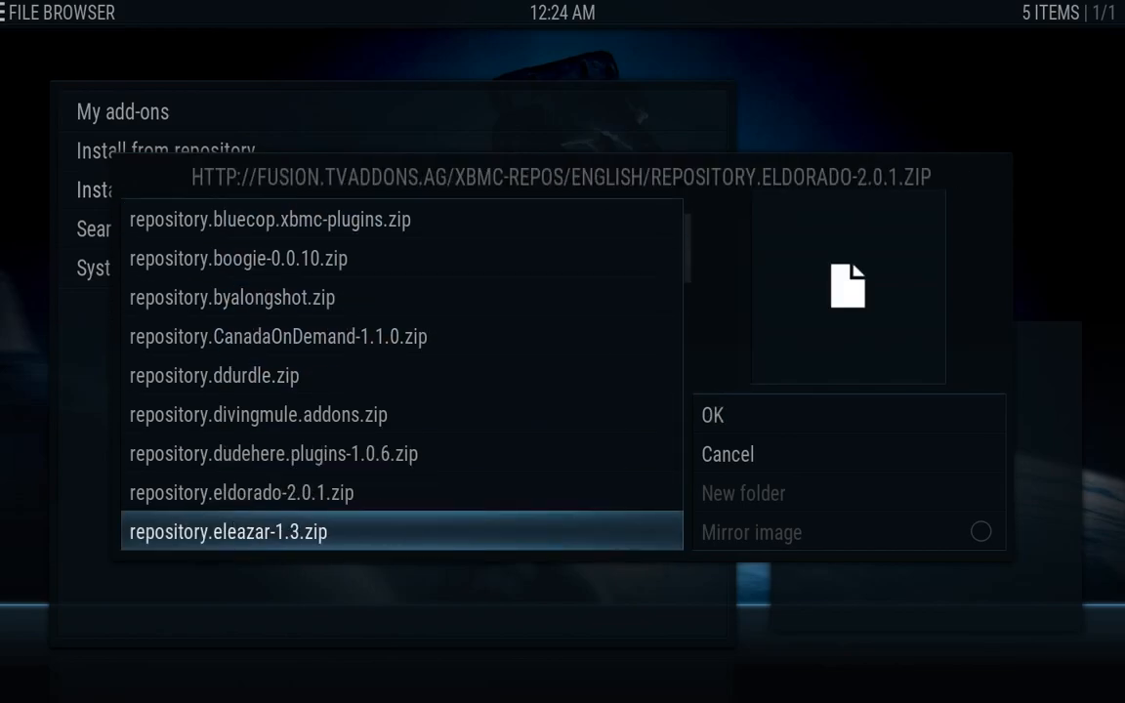
{"action": "key", "text": "Up"}
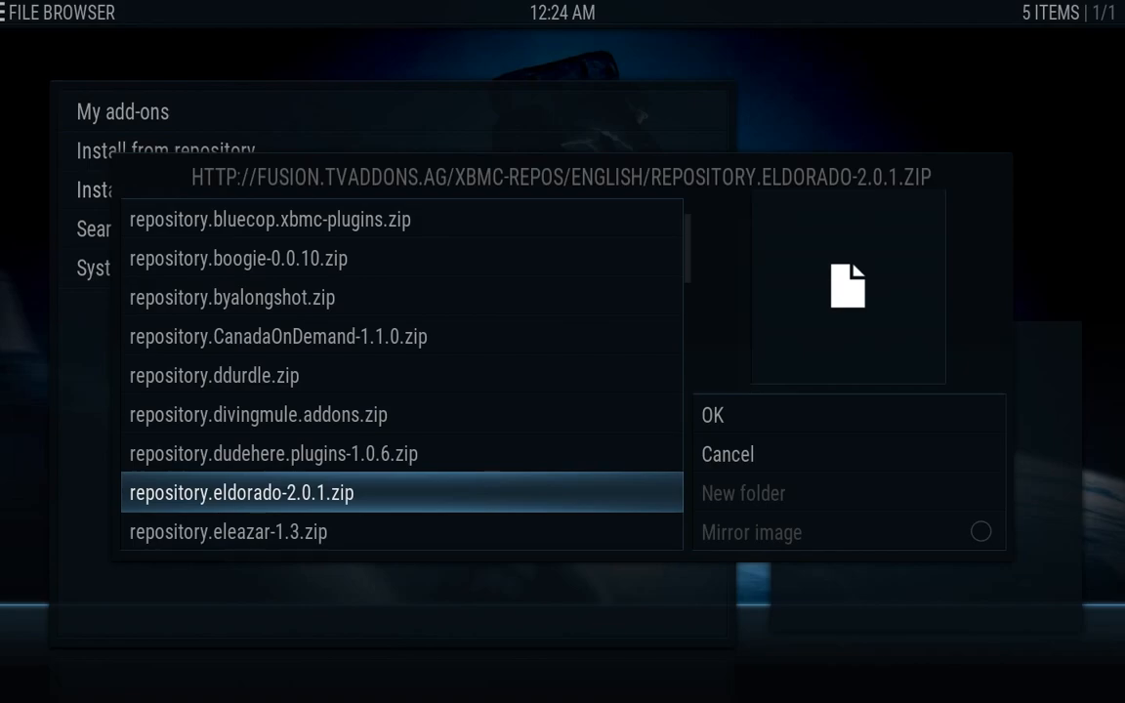
{"action": "key", "text": "Return"}
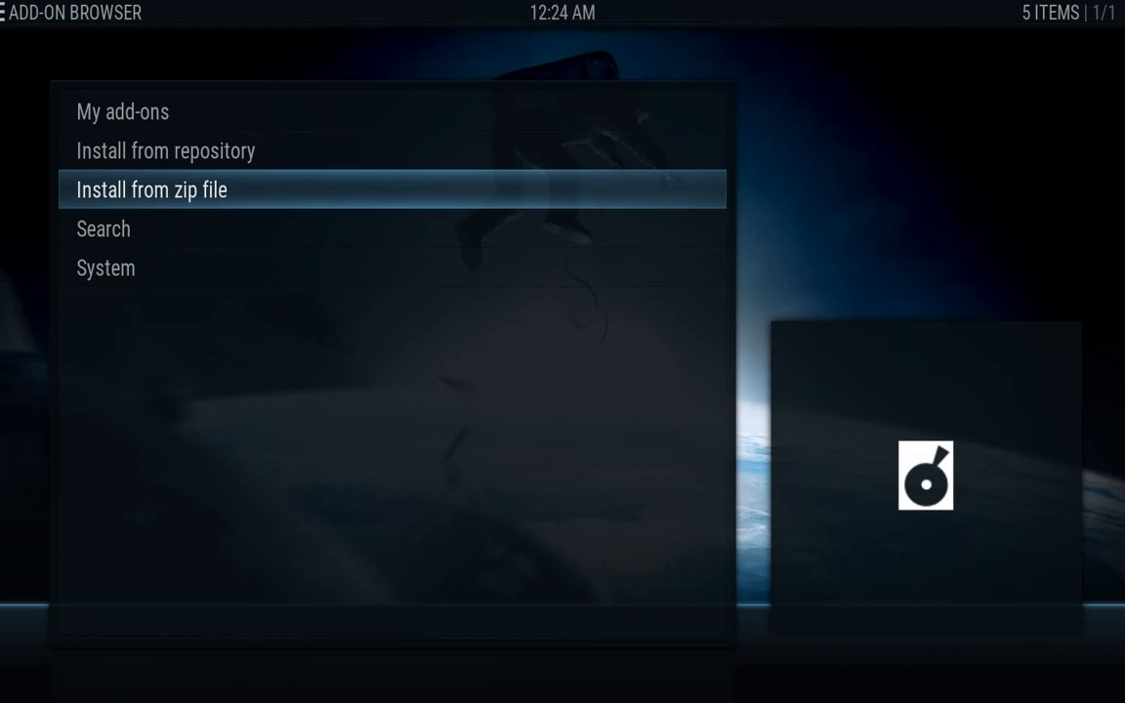
{"action": "key", "text": "Return"}
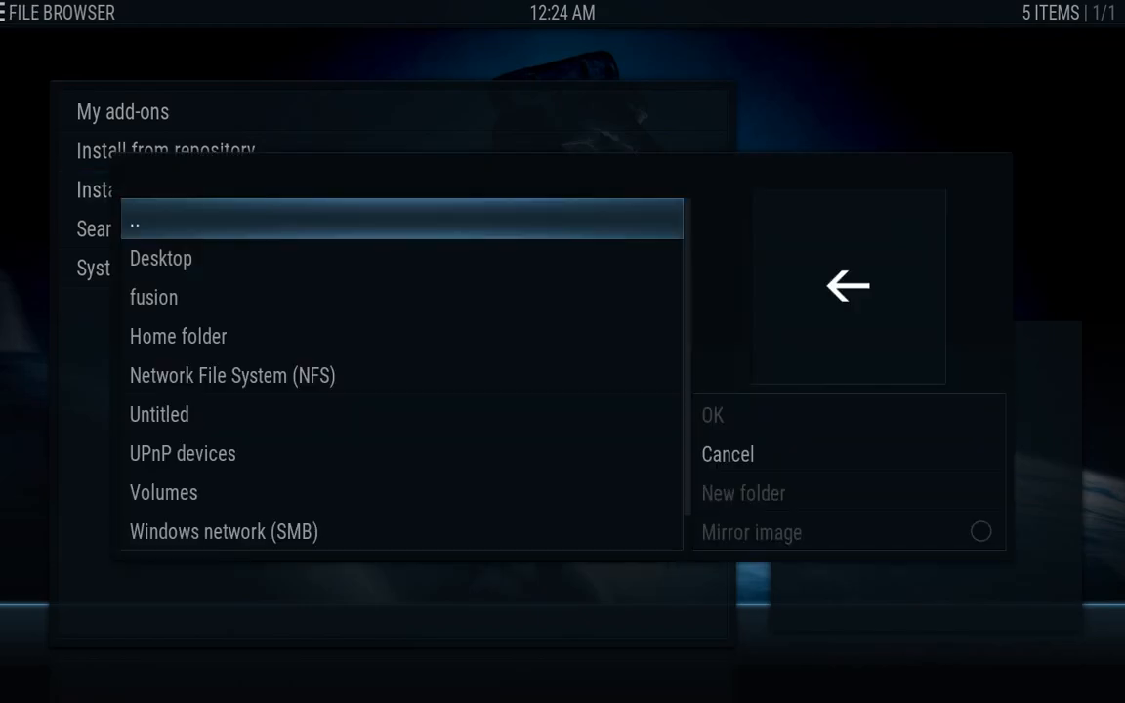
Install repository.entertainmentrepobackup-1.1.2.zip from fusion > xbmc-repos > english
{"action": "key", "text": "Down"}
{"action": "key", "text": "Down"}
{"action": "key", "text": "Return"}
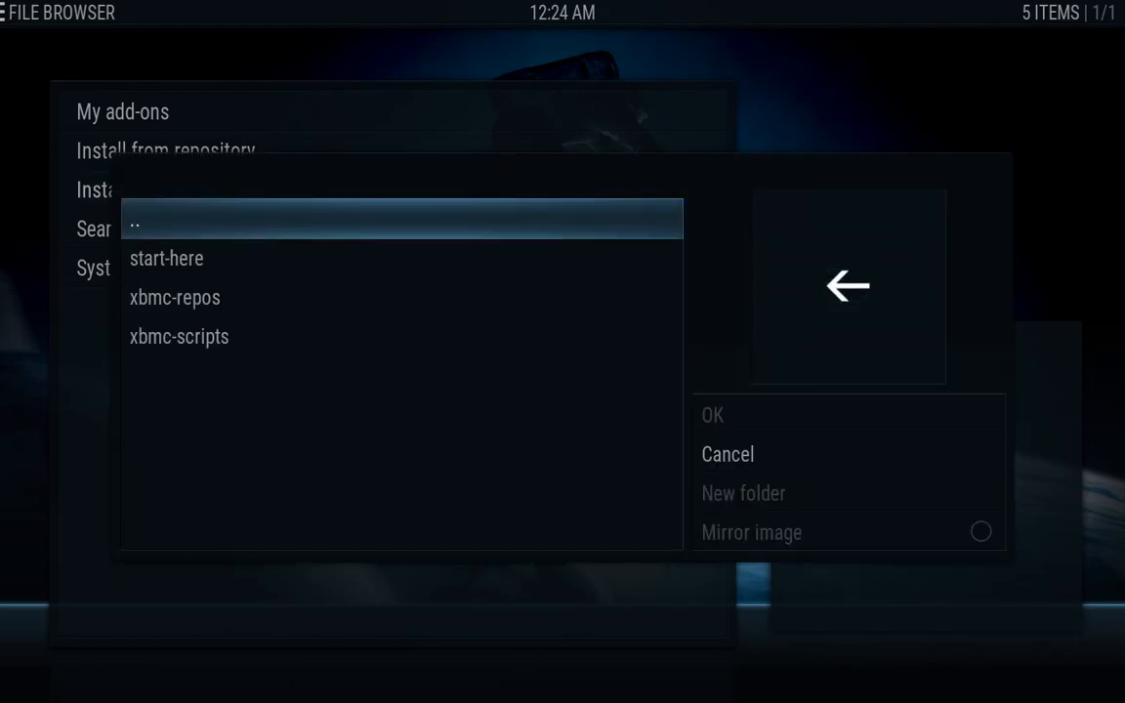
{"action": "key", "text": "Down"}
{"action": "key", "text": "Down"}
{"action": "key", "text": "Return"}
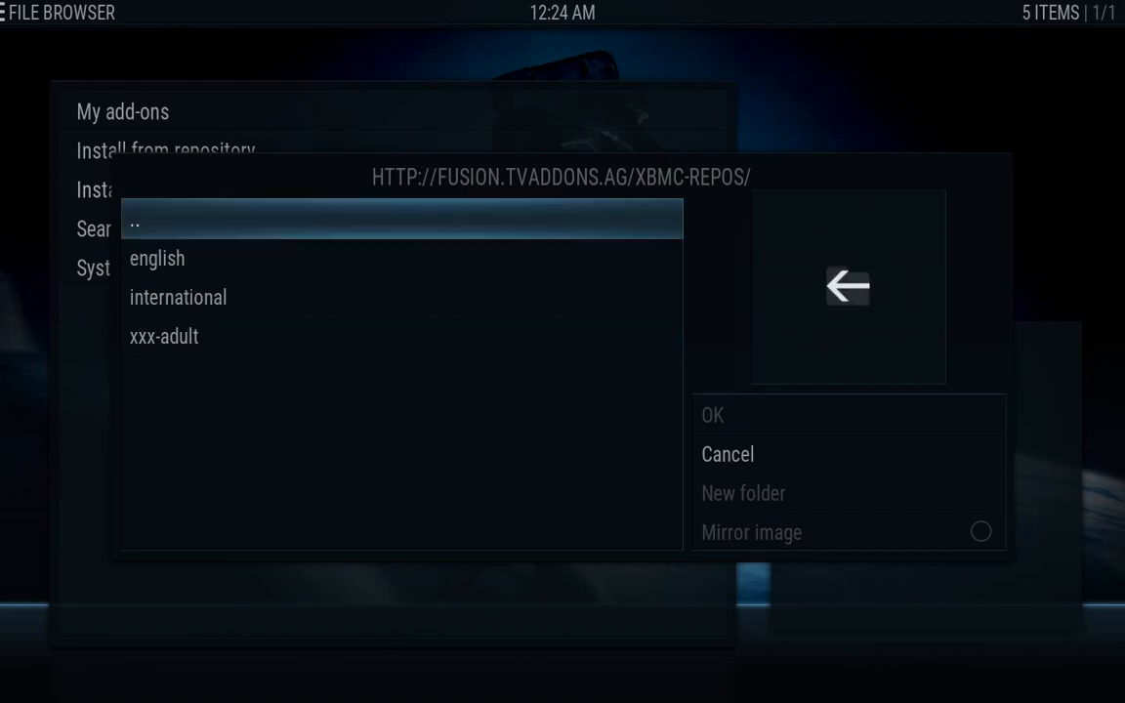
{"action": "key", "text": "Down"}
{"action": "key", "text": "Return"}
{"action": "key", "text": "Down"}
{"action": "key", "text": "Down"}
{"action": "key", "text": "Down"}
{"action": "key", "text": "Down"}
{"action": "key", "text": "Down"}
{"action": "key", "text": "Down"}
{"action": "key", "text": "Down"}
{"action": "key", "text": "Down"}
{"action": "key", "text": "Down"}
{"action": "key", "text": "Down"}
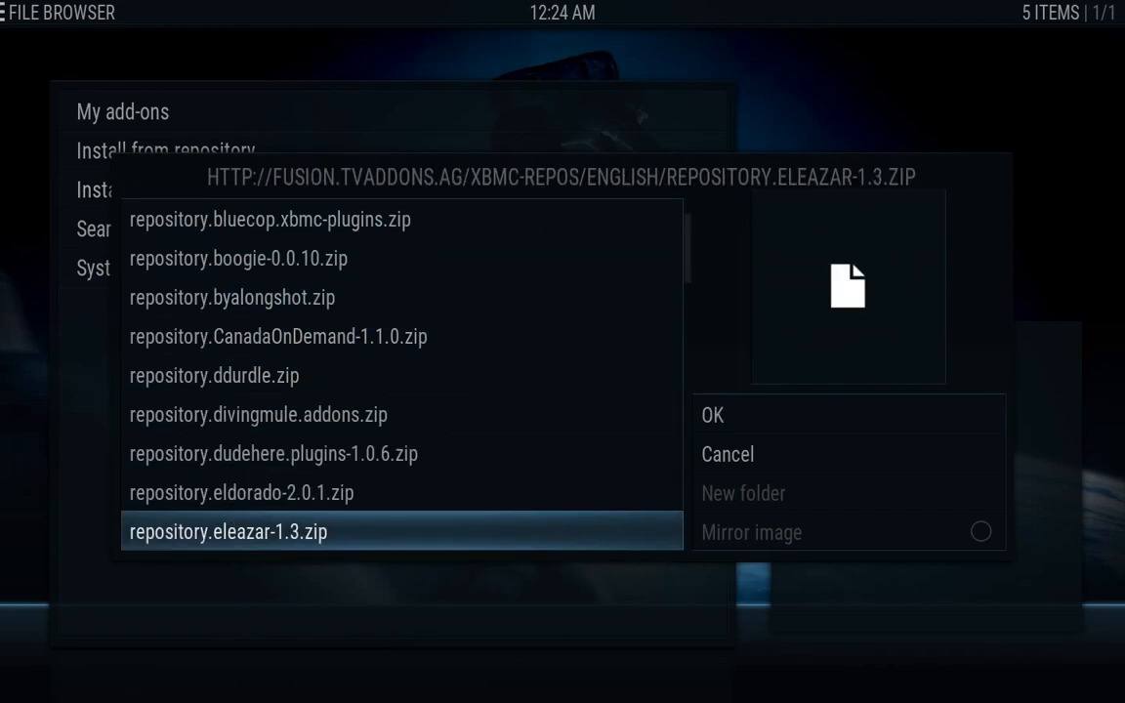
{"action": "key", "text": "Down"}
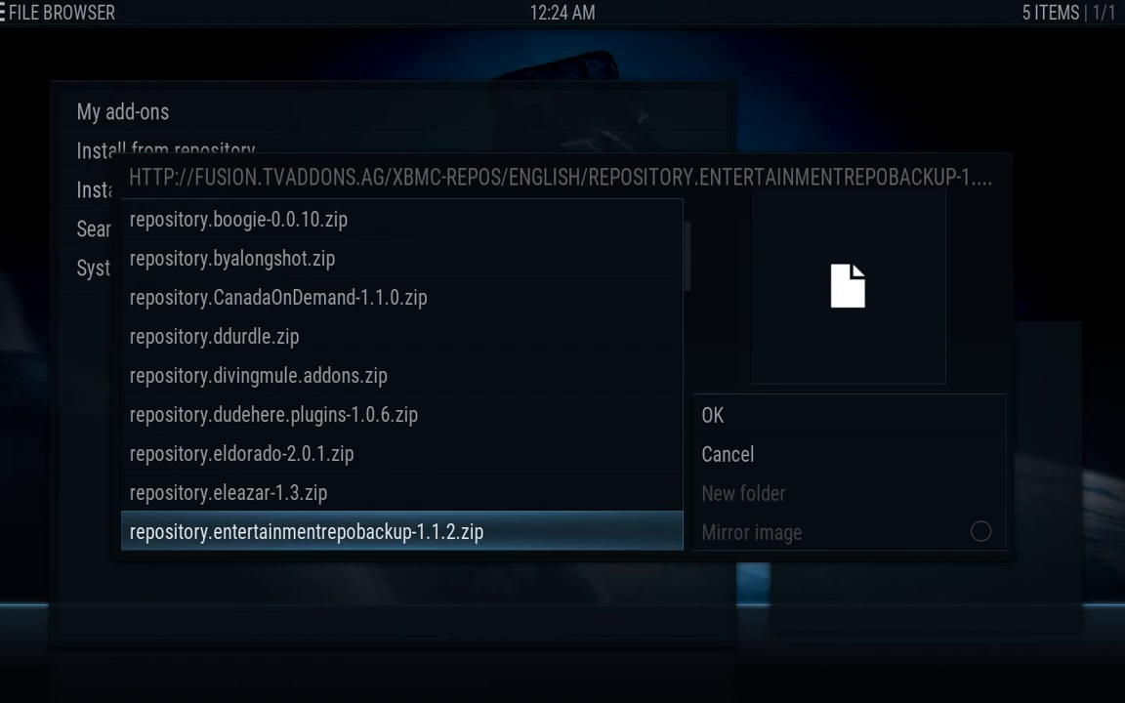
{"action": "key", "text": "Return"}
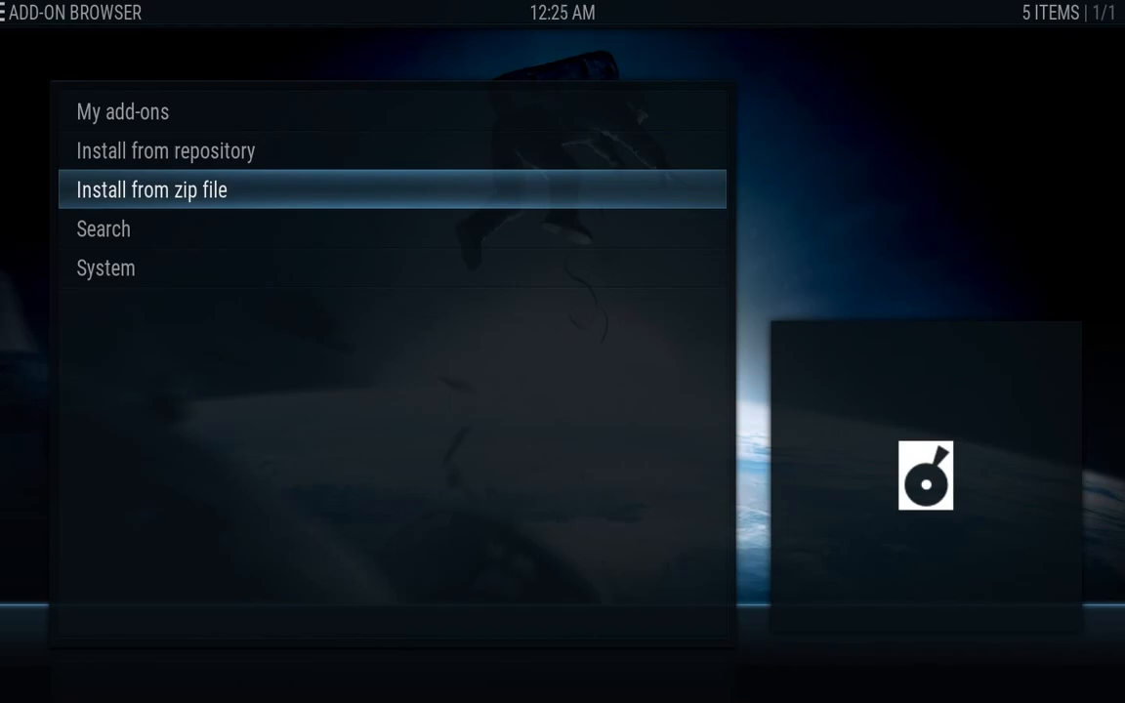
Browse the Install from zip file dialog to fusion > xbmc-repos > english
{"action": "key", "text": "Return"}
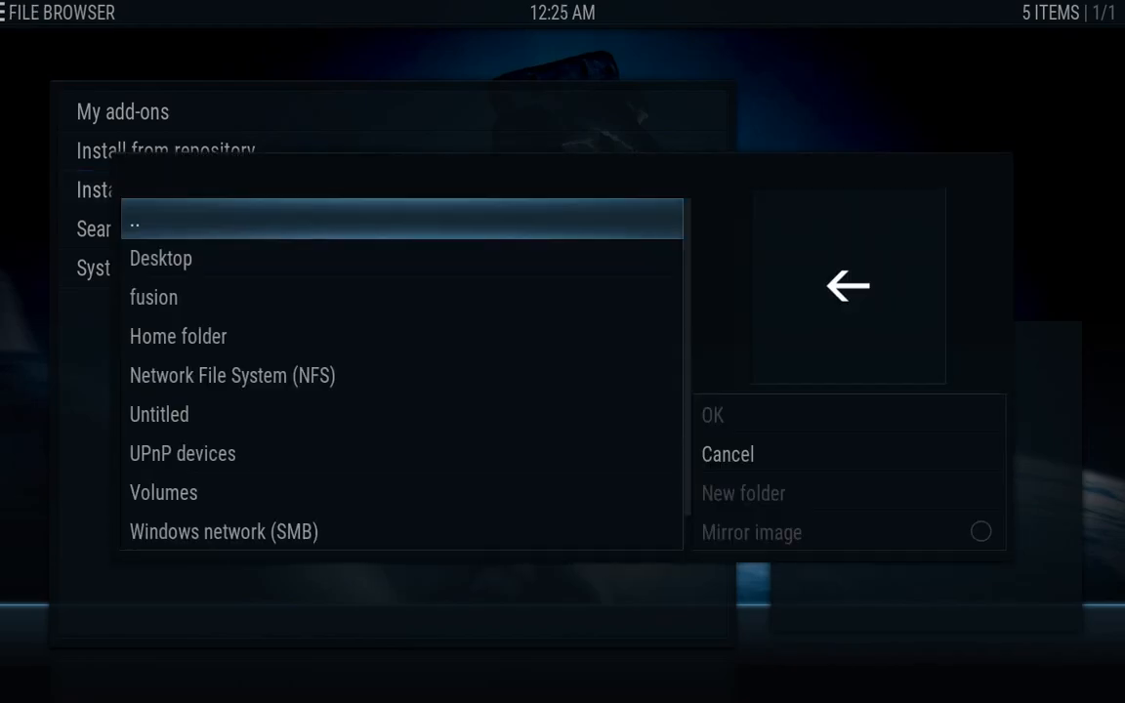
{"action": "key", "text": "Down"}
{"action": "key", "text": "Down"}
{"action": "key", "text": "Return"}
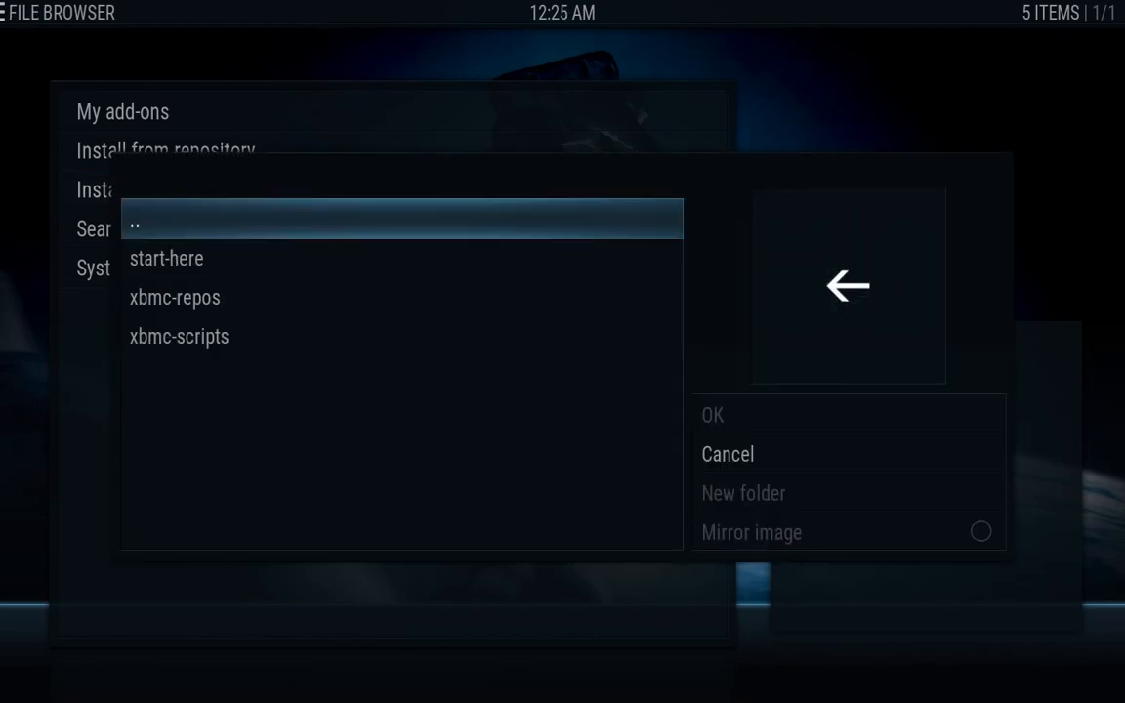
{"action": "key", "text": "Down"}
{"action": "key", "text": "Down"}
{"action": "key", "text": "Return"}
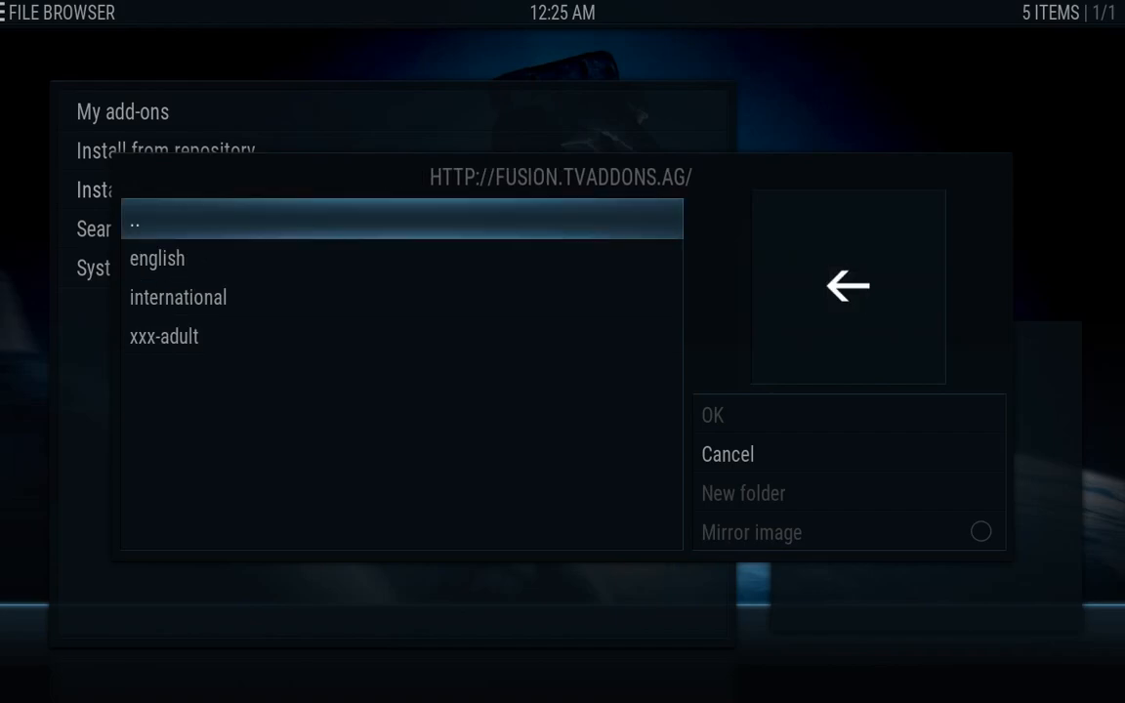
{"action": "key", "text": "Down"}
{"action": "key", "text": "Return"}
Find repository.icanuck-3.1.0.zip in the list and install it
{"action": "key", "text": "Down"}
{"action": "key", "text": "Down"}
{"action": "key", "text": "Down"}
{"action": "key", "text": "Down"}
{"action": "key", "text": "Down"}
{"action": "key", "text": "Down"}
{"action": "key", "text": "Down"}
{"action": "key", "text": "Down"}
{"action": "key", "text": "Down"}
{"action": "key", "text": "Down"}
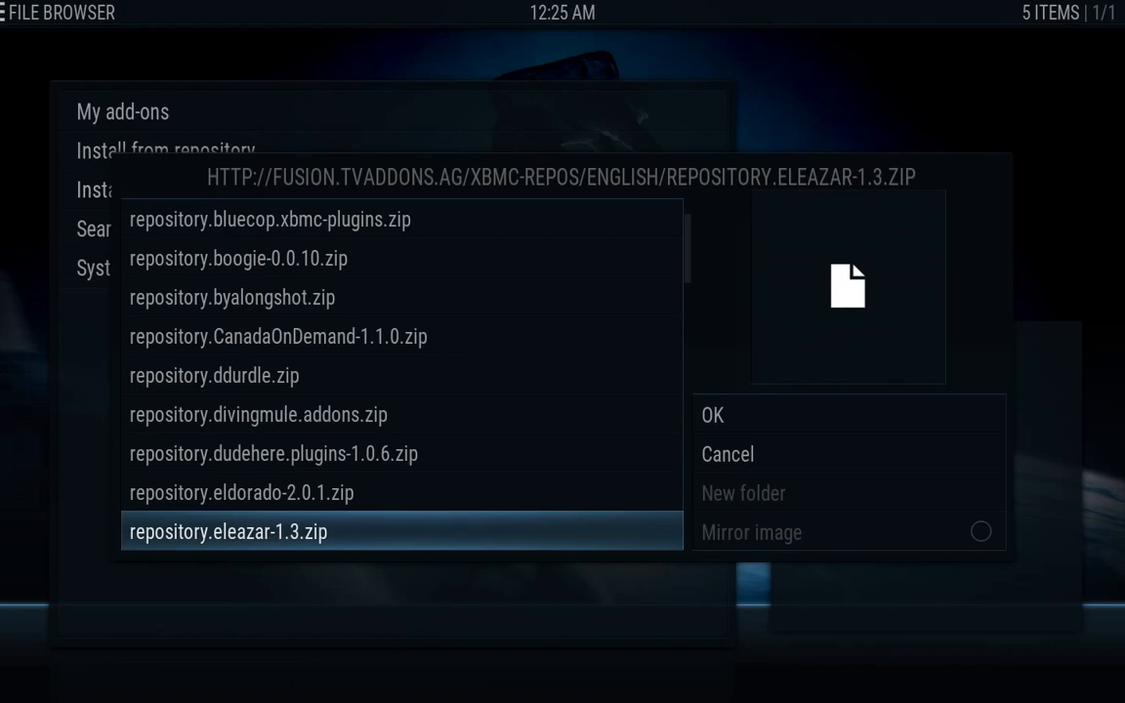
{"action": "key", "text": "Down"}
{"action": "key", "text": "Down"}
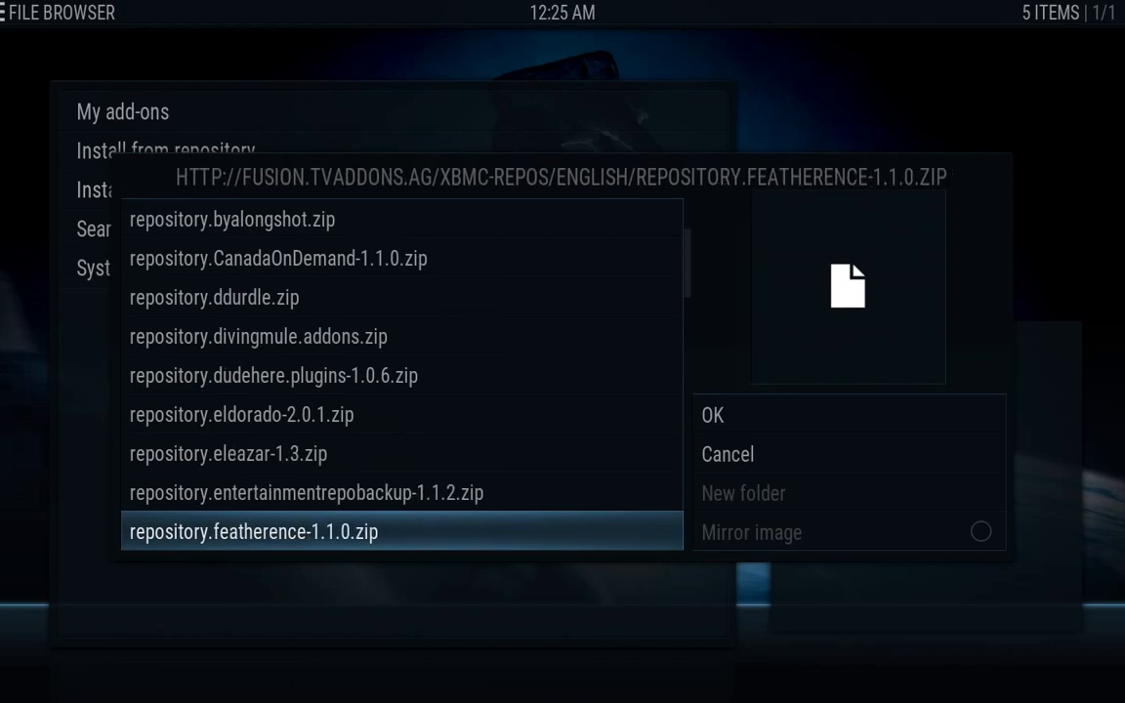
{"action": "key", "text": "Down"}
{"action": "key", "text": "Down"}
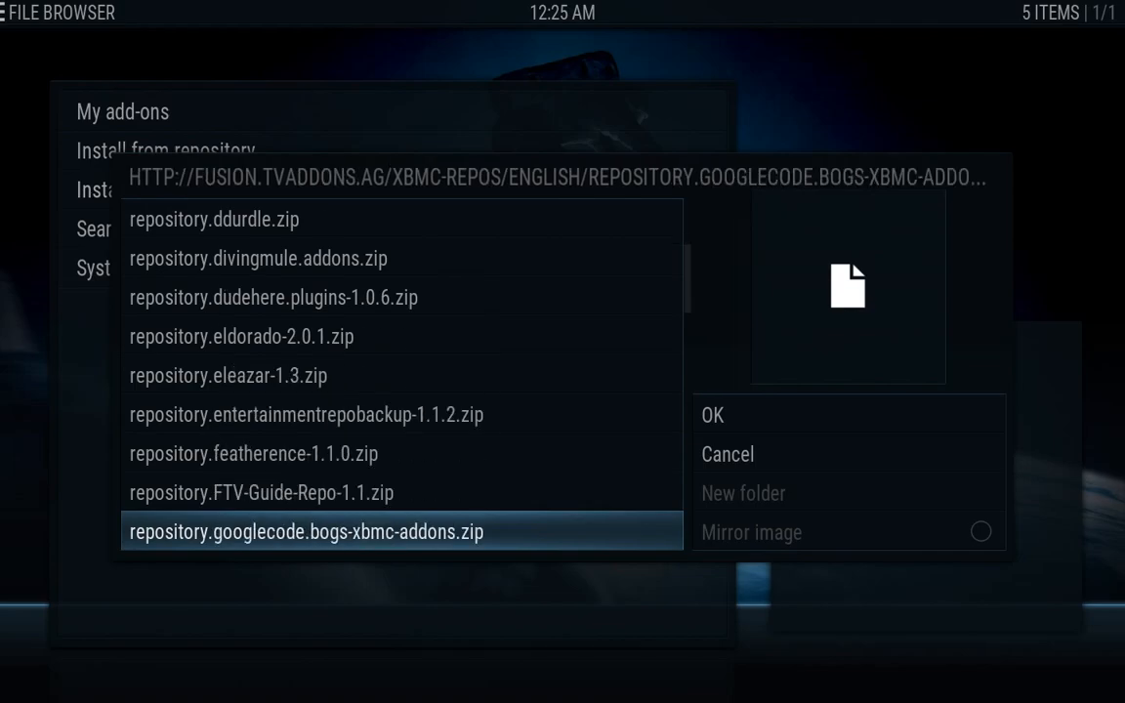
{"action": "key", "text": "Down"}
{"action": "key", "text": "Down"}
{"action": "key", "text": "Down"}
{"action": "key", "text": "Down"}
{"action": "key", "text": "Down"}
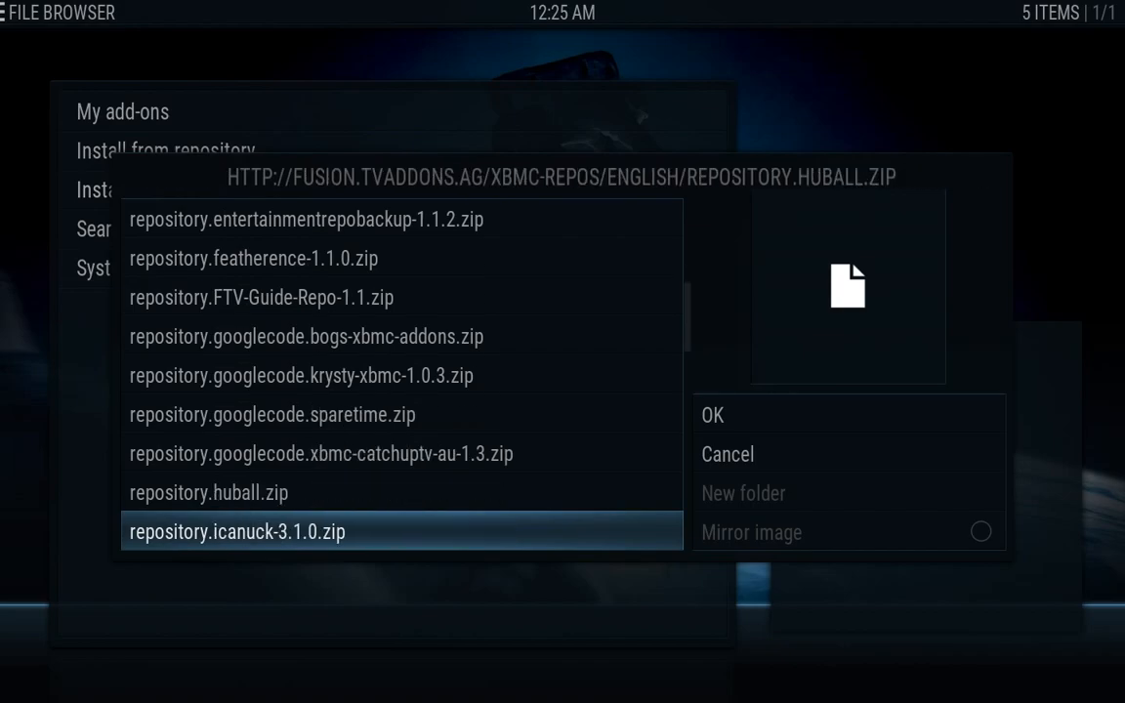
{"action": "key", "text": "Down"}
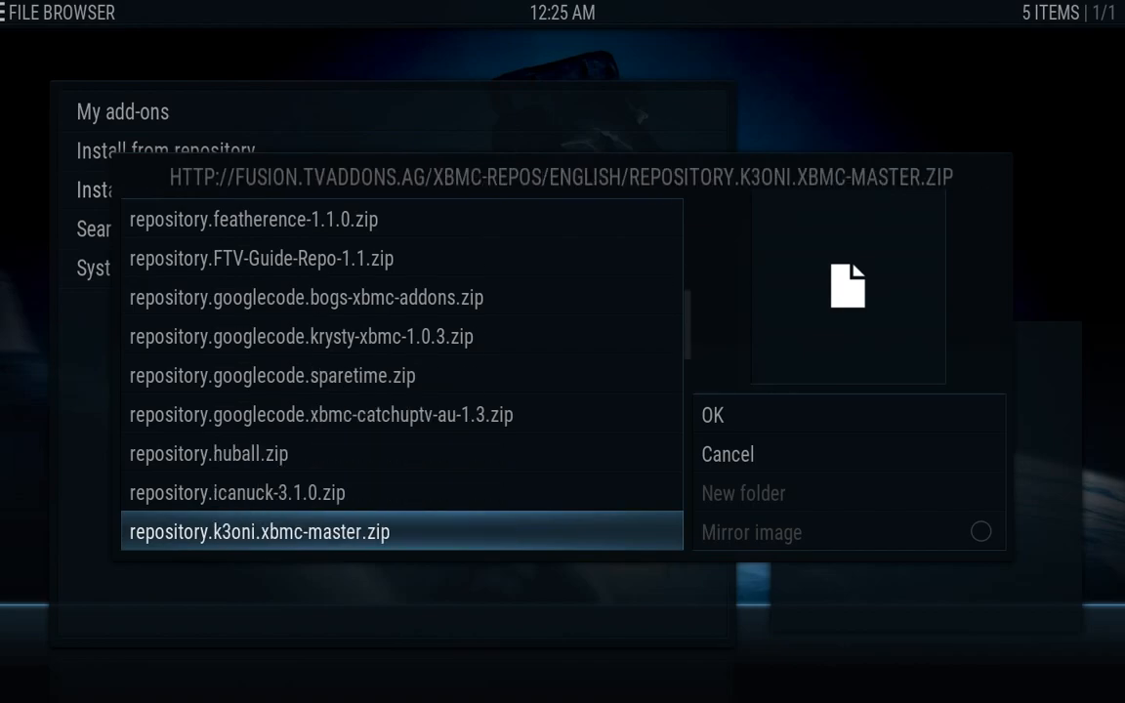
{"action": "key", "text": "Up"}
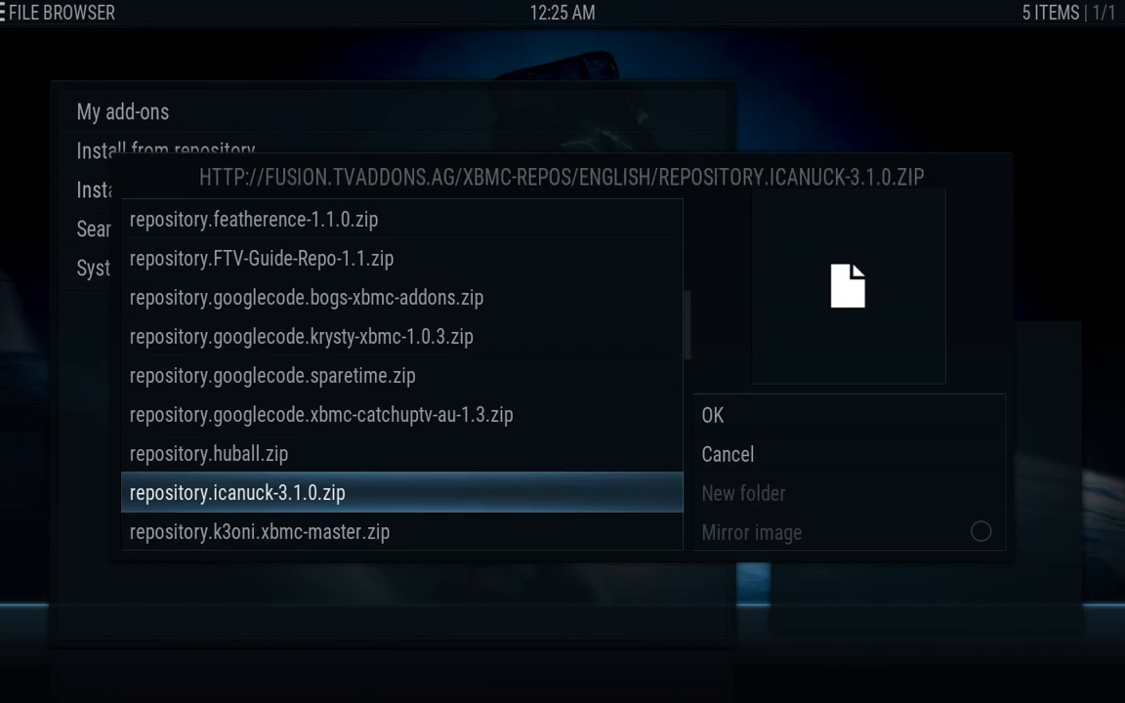
{"action": "key", "text": "Return"}
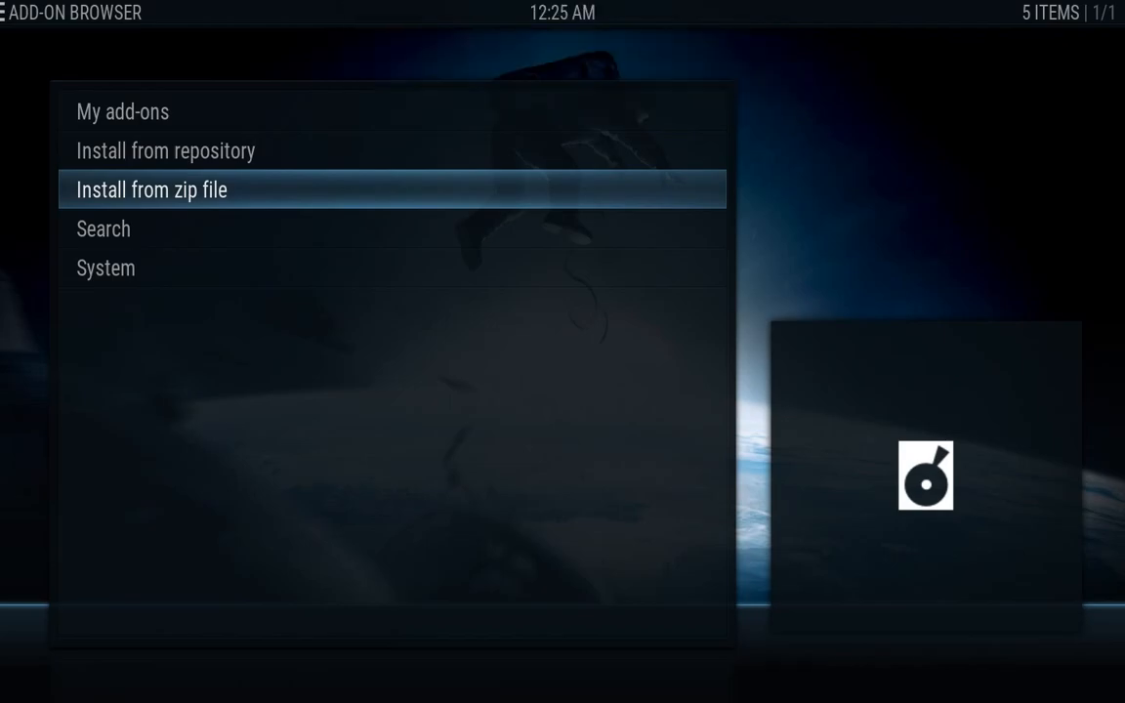
Install repository.Kinkin-1.4.zip from fusion > xbmc-repos > english
{"action": "key", "text": "Return"}
{"action": "key", "text": "Down"}
{"action": "key", "text": "Down"}
{"action": "key", "text": "Return"}
{"action": "key", "text": "Down"}
{"action": "key", "text": "Down"}
{"action": "key", "text": "Return"}
{"action": "key", "text": "Down"}
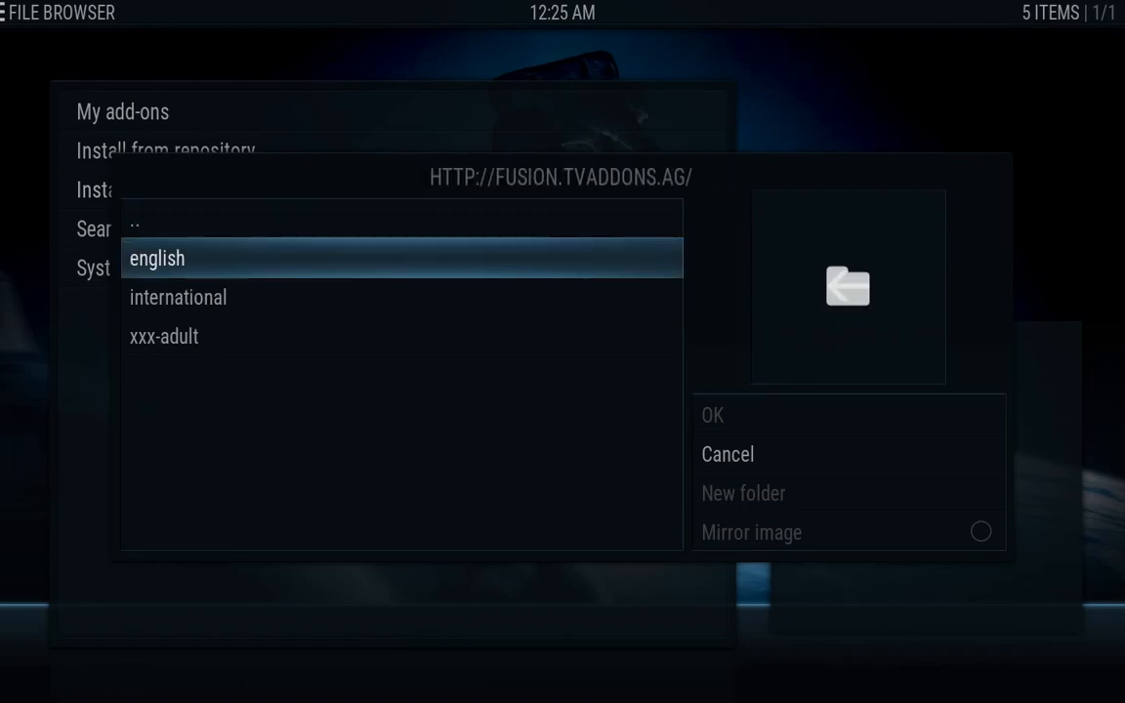
{"action": "key", "text": "Return"}
{"action": "key", "text": "Down"}
{"action": "key", "text": "Down"}
{"action": "key", "text": "Down"}
{"action": "key", "text": "Down"}
{"action": "key", "text": "Down"}
{"action": "key", "text": "Down"}
{"action": "key", "text": "Down"}
{"action": "key", "text": "Down"}
{"action": "key", "text": "Down"}
{"action": "key", "text": "Down"}
{"action": "key", "text": "Down"}
{"action": "key", "text": "Down"}
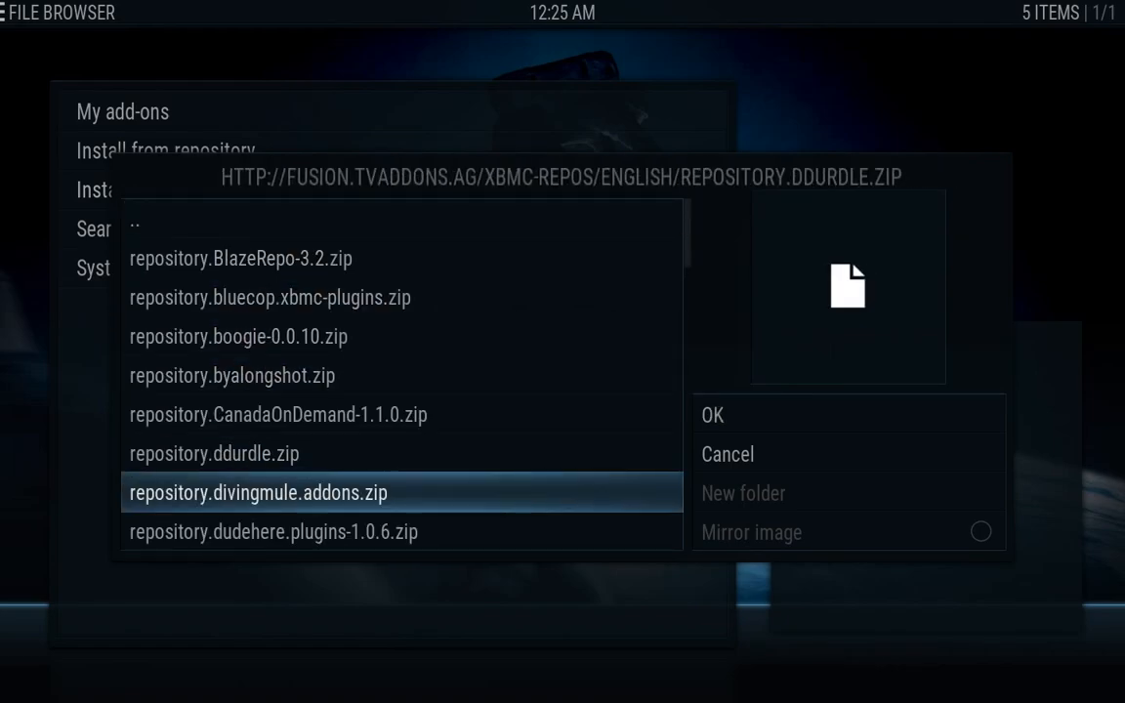
{"action": "key", "text": "Down"}
{"action": "key", "text": "Down"}
{"action": "key", "text": "Down"}
{"action": "key", "text": "Down"}
{"action": "key", "text": "Down"}
{"action": "key", "text": "Down"}
{"action": "key", "text": "Down"}
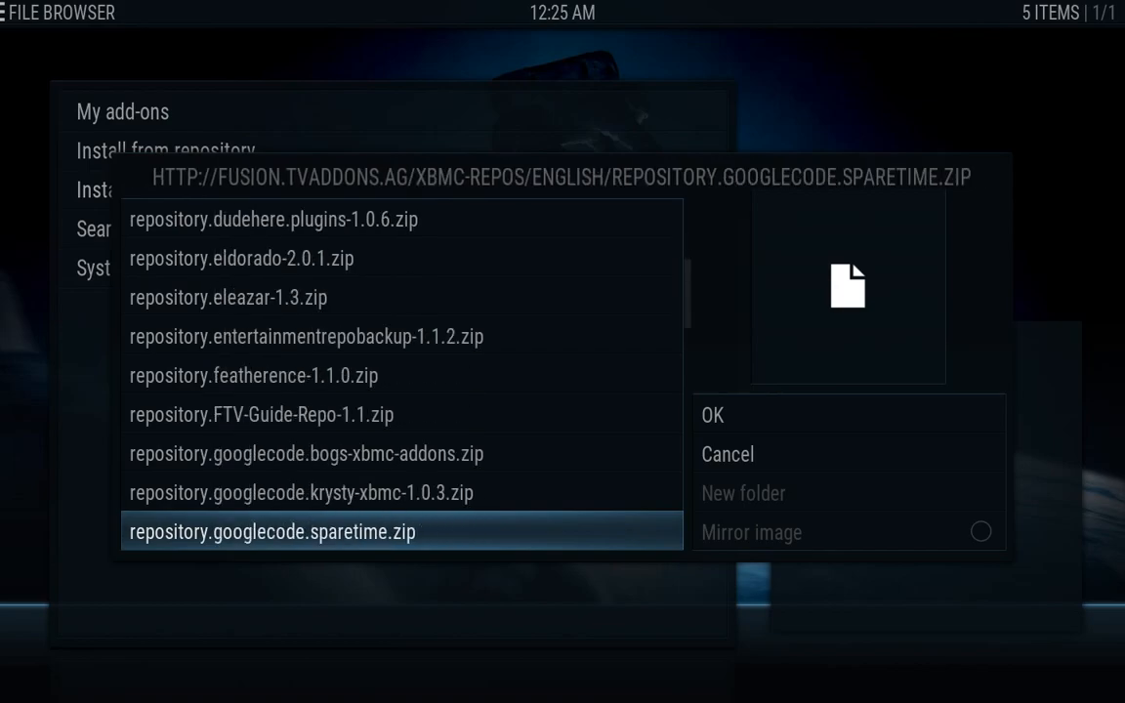
{"action": "key", "text": "Down"}
{"action": "key", "text": "Down"}
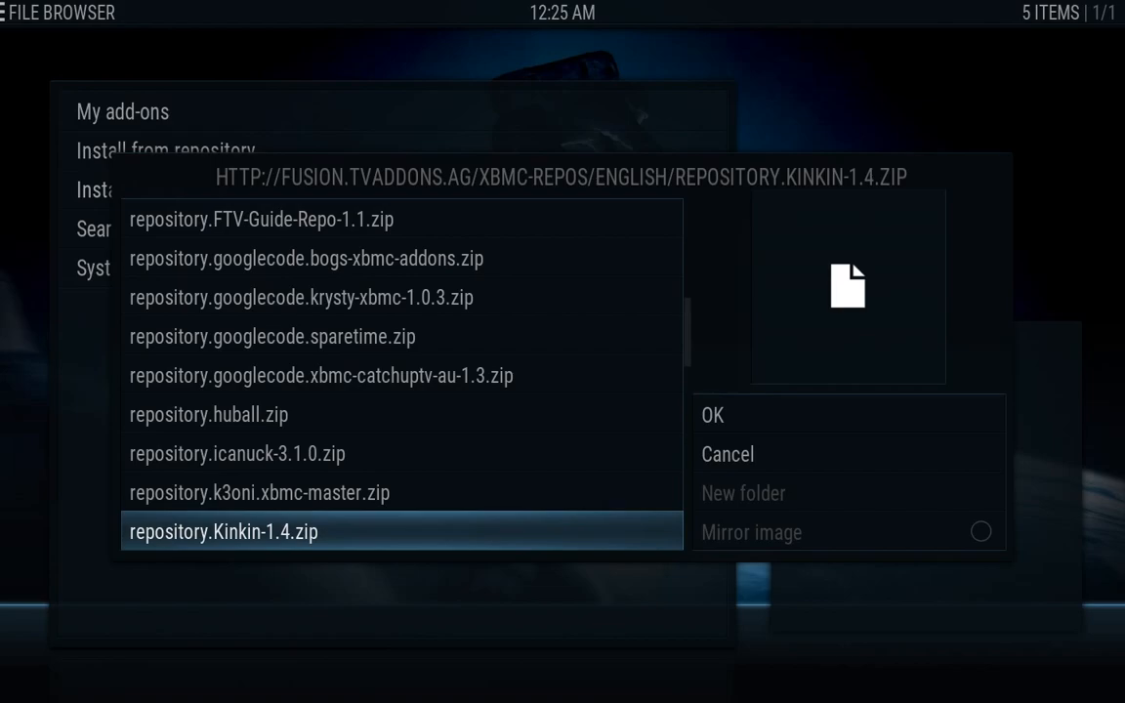
{"action": "key", "text": "Return"}
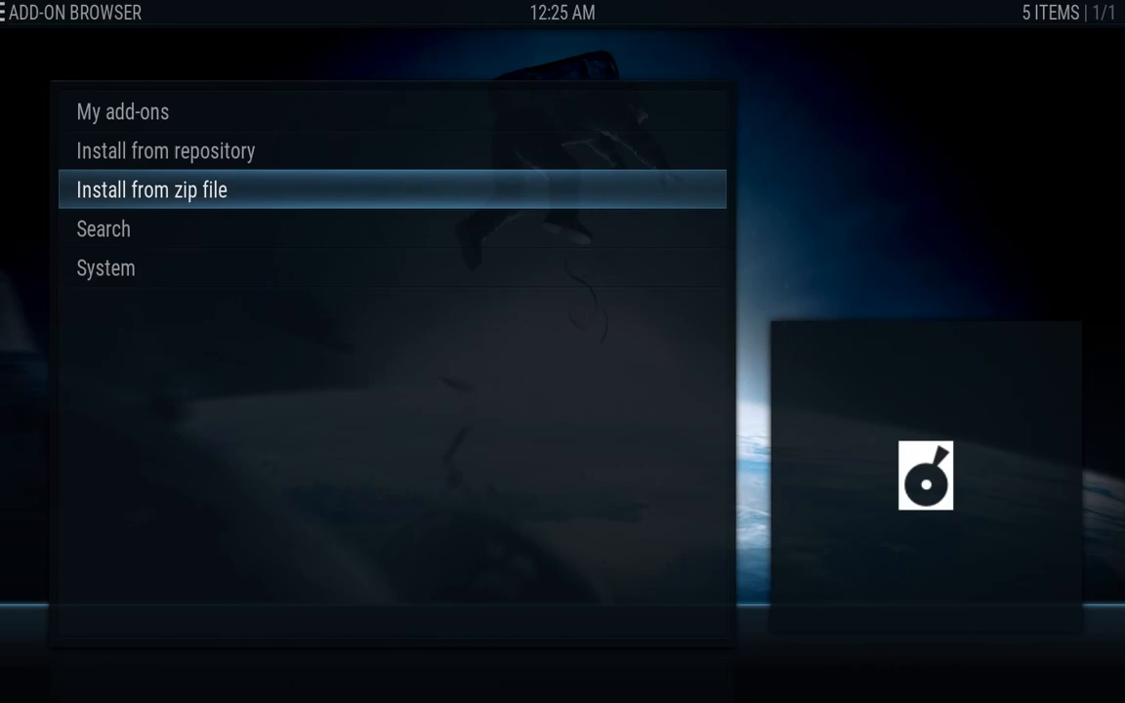
{"action": "key", "text": "Return"}
Install repository.KODI.Popcorn.Time.Repository.1.0.4.zip from fusion > xbmc-repos > english
{"action": "key", "text": "Down"}
{"action": "key", "text": "Down"}
{"action": "key", "text": "Return"}
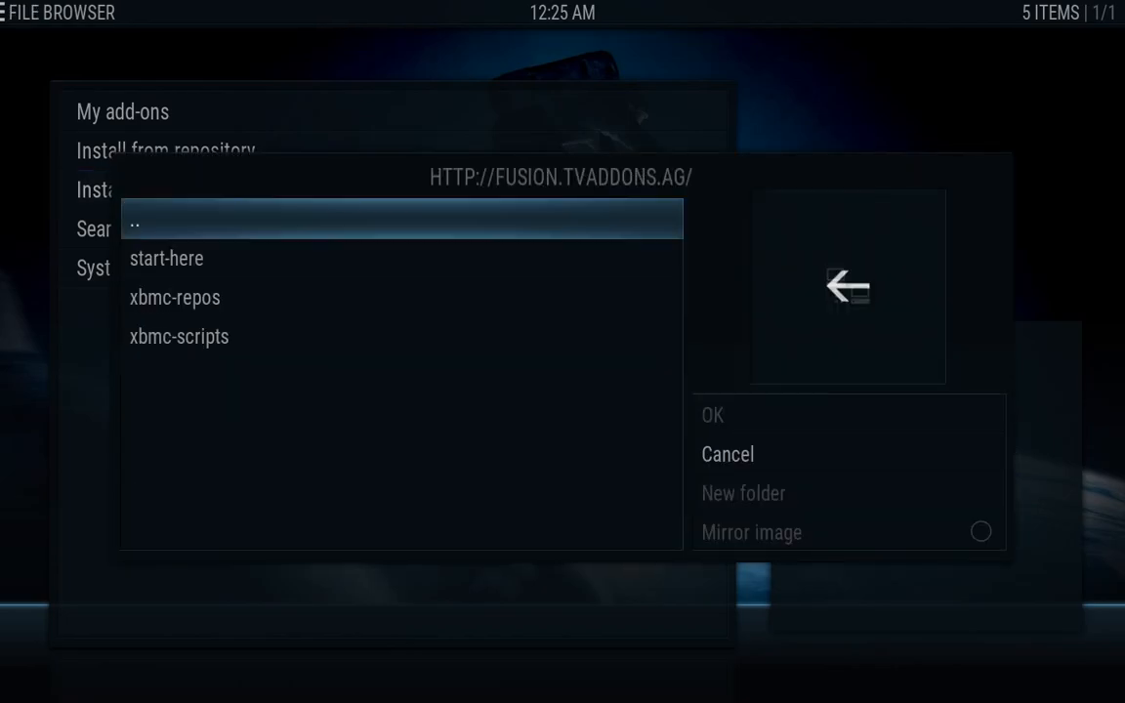
{"action": "key", "text": "Down"}
{"action": "key", "text": "Down"}
{"action": "key", "text": "Return"}
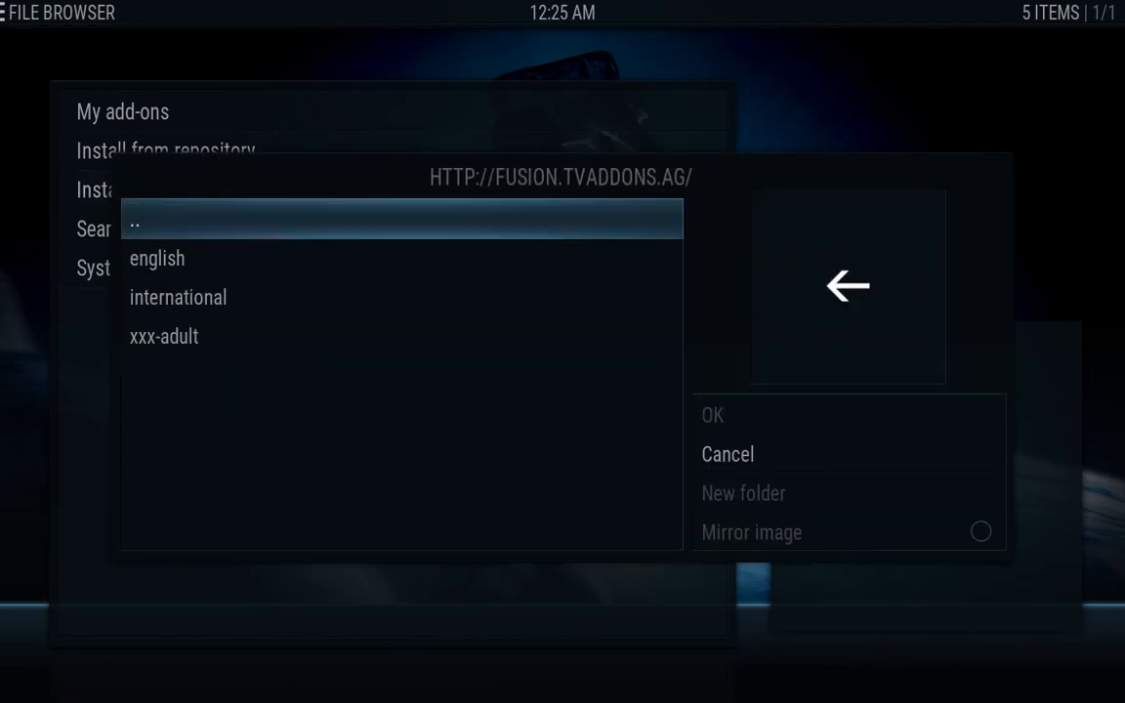
{"action": "key", "text": "Down"}
{"action": "key", "text": "Return"}
{"action": "key", "text": "Down"}
{"action": "key", "text": "Down"}
{"action": "key", "text": "Down"}
{"action": "key", "text": "Down"}
{"action": "key", "text": "Down"}
{"action": "key", "text": "Down"}
{"action": "key", "text": "Down"}
{"action": "key", "text": "Down"}
{"action": "key", "text": "Down"}
{"action": "key", "text": "Down"}
{"action": "key", "text": "Down"}
{"action": "key", "text": "Down"}
{"action": "key", "text": "Down"}
{"action": "key", "text": "Down"}
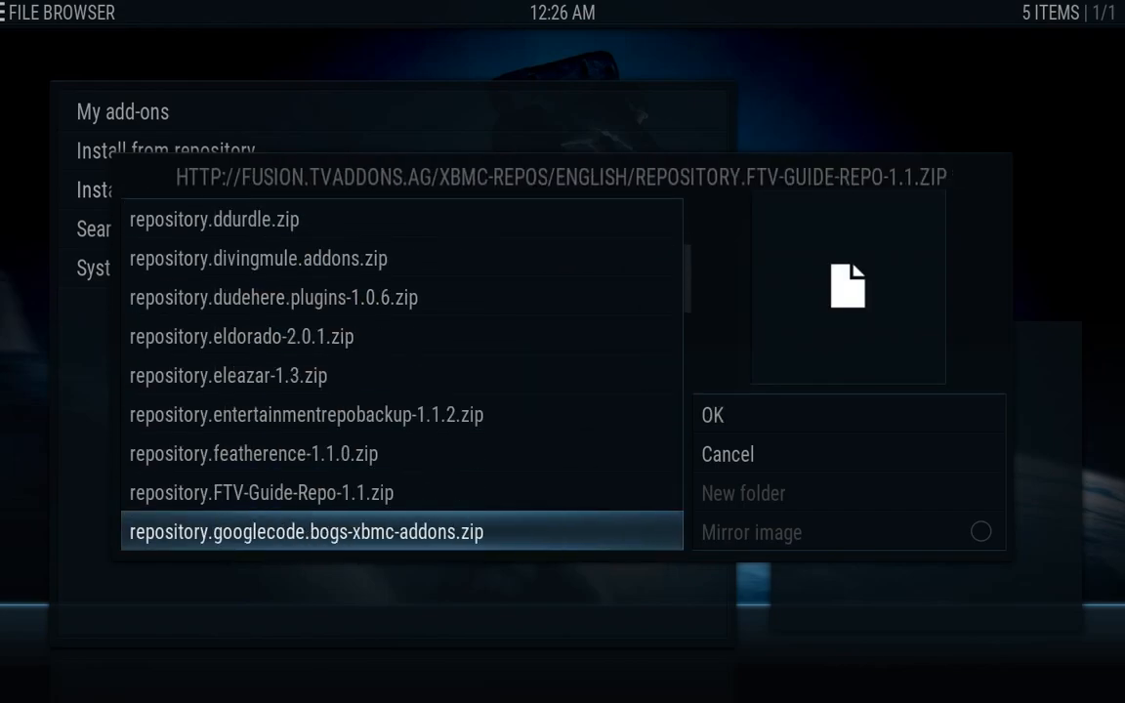
{"action": "key", "text": "Down"}
{"action": "key", "text": "Down"}
{"action": "key", "text": "Down"}
{"action": "key", "text": "Down"}
{"action": "key", "text": "Down"}
{"action": "key", "text": "Down"}
{"action": "key", "text": "Down"}
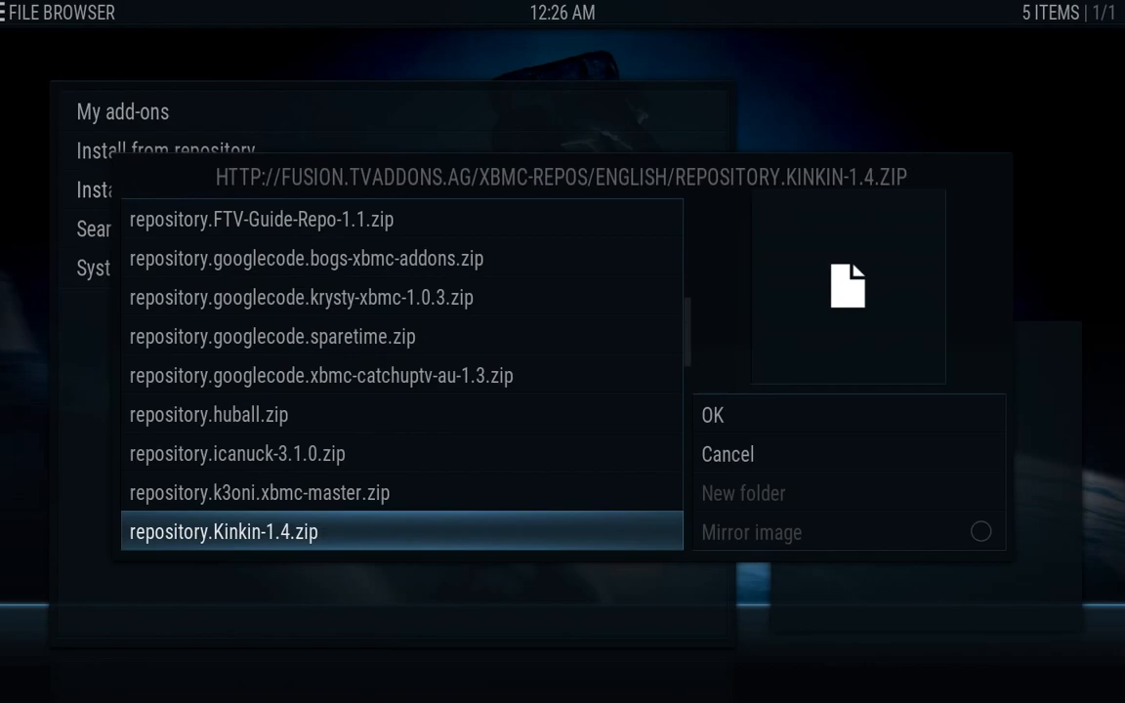
{"action": "key", "text": "Down"}
{"action": "key", "text": "Down"}
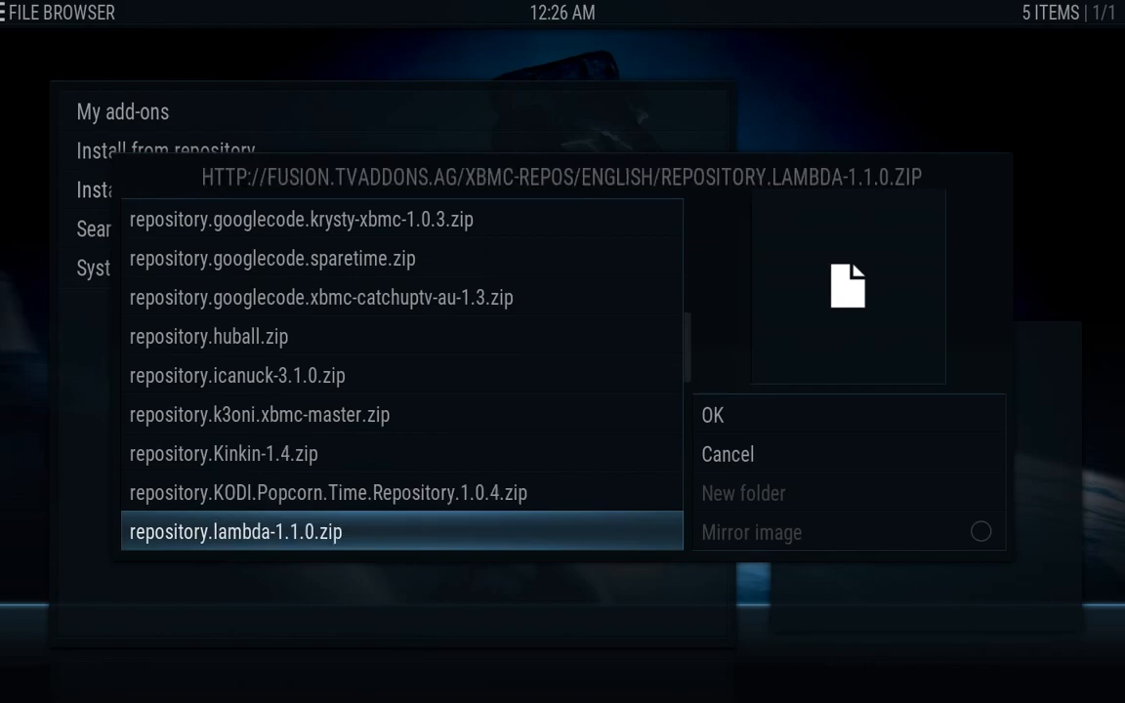
{"action": "key", "text": "Up"}
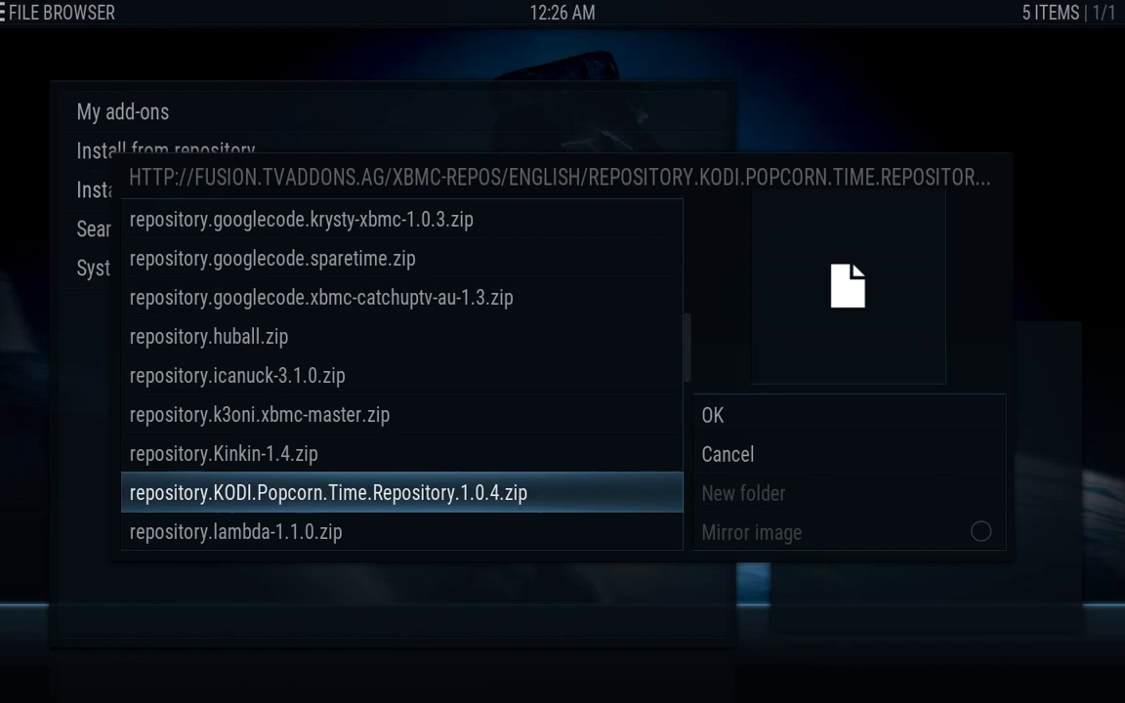
{"action": "key", "text": "Return"}
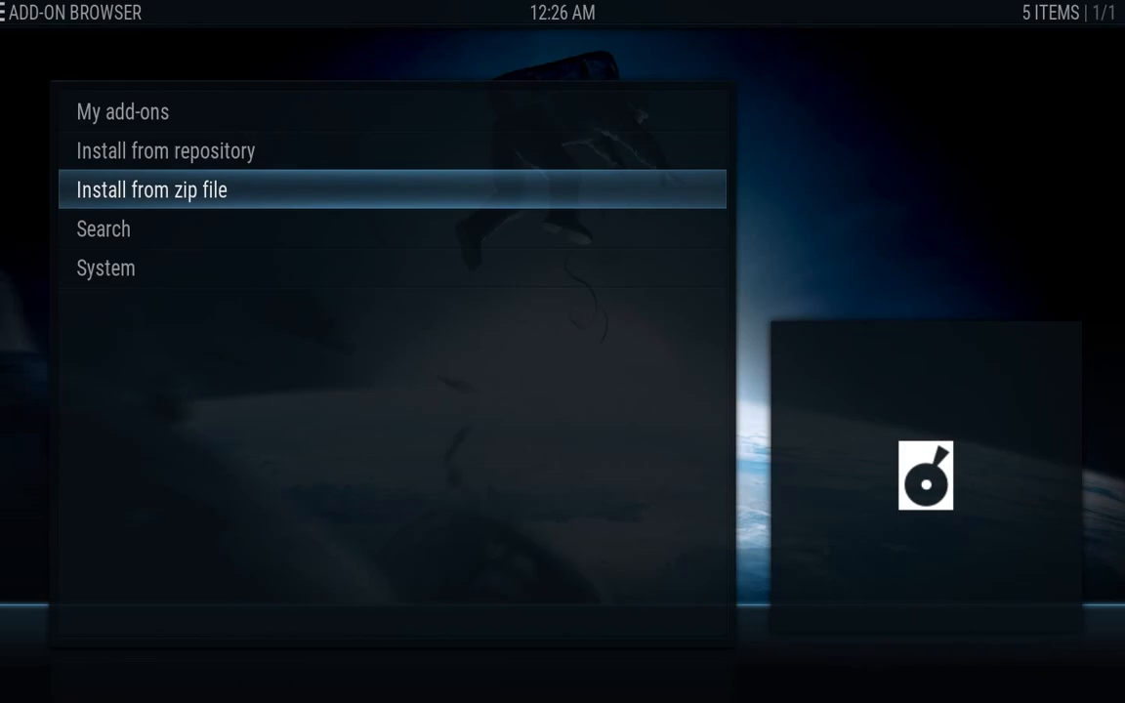
Browse the Install from zip file dialog to fusion > xbmc-repos > english
{"action": "key", "text": "Return"}
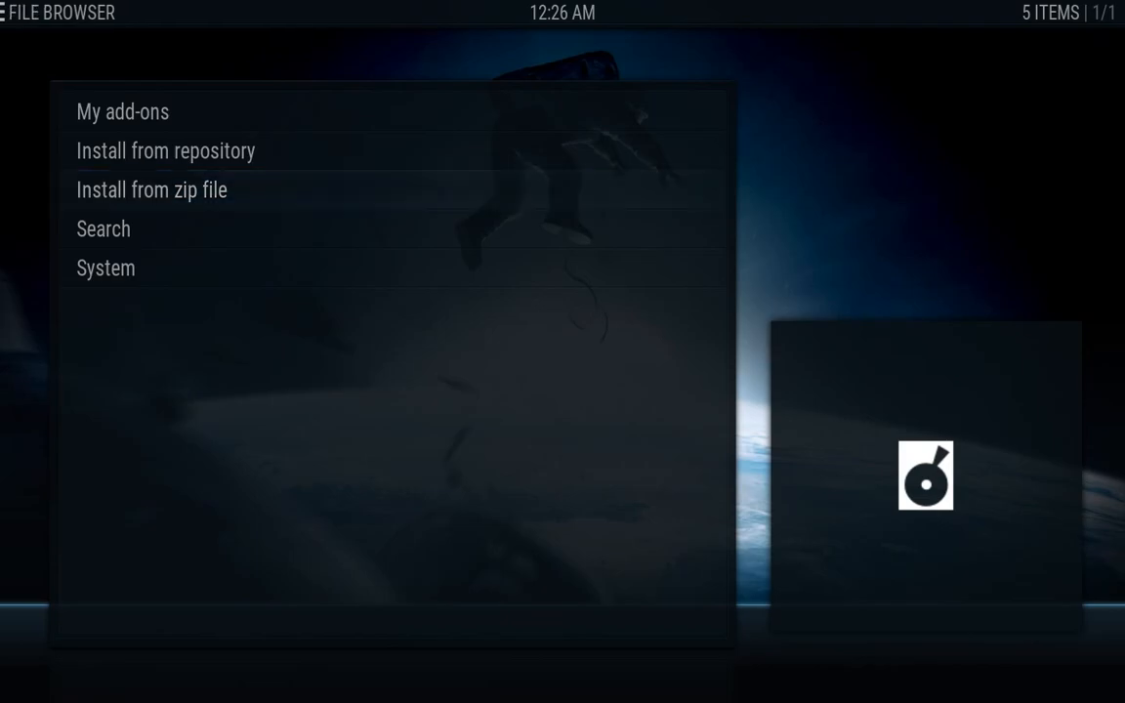
{"action": "key", "text": "Down"}
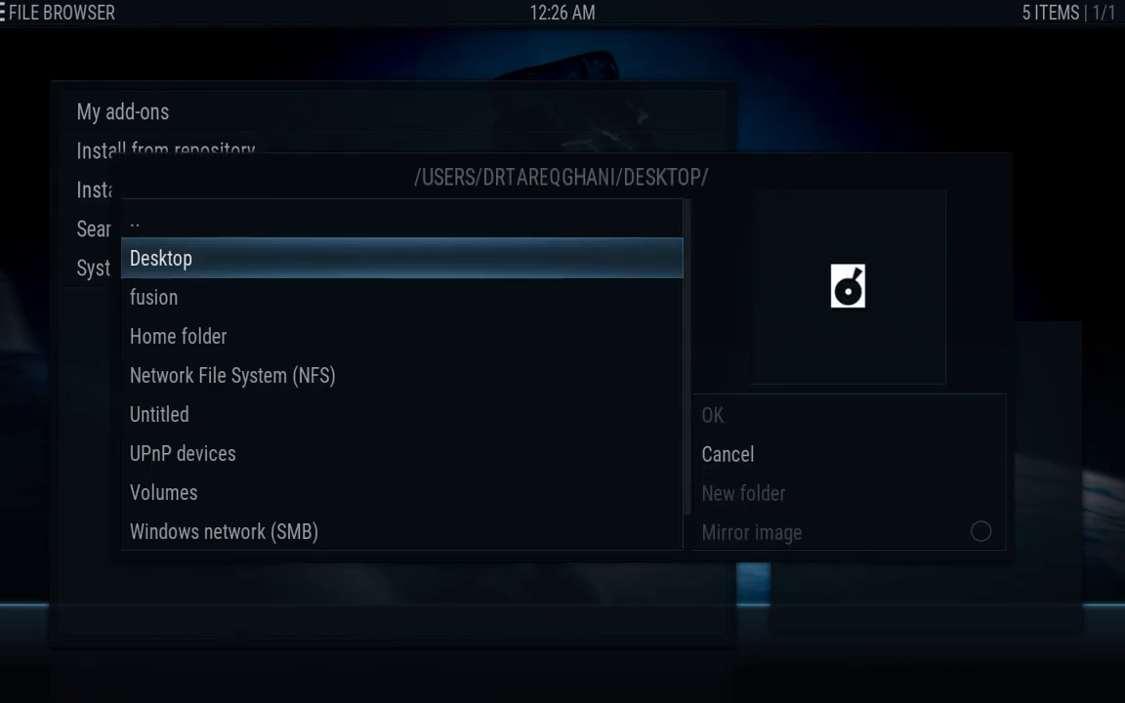
{"action": "key", "text": "Down"}
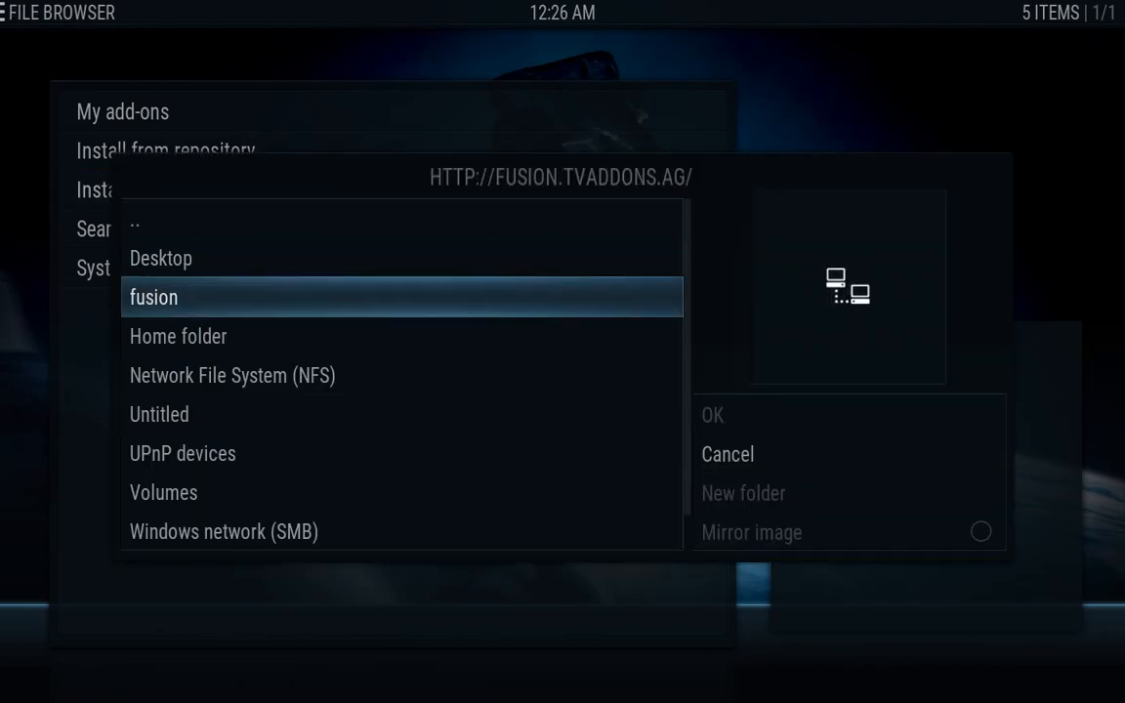
{"action": "key", "text": "Return"}
{"action": "key", "text": "Down"}
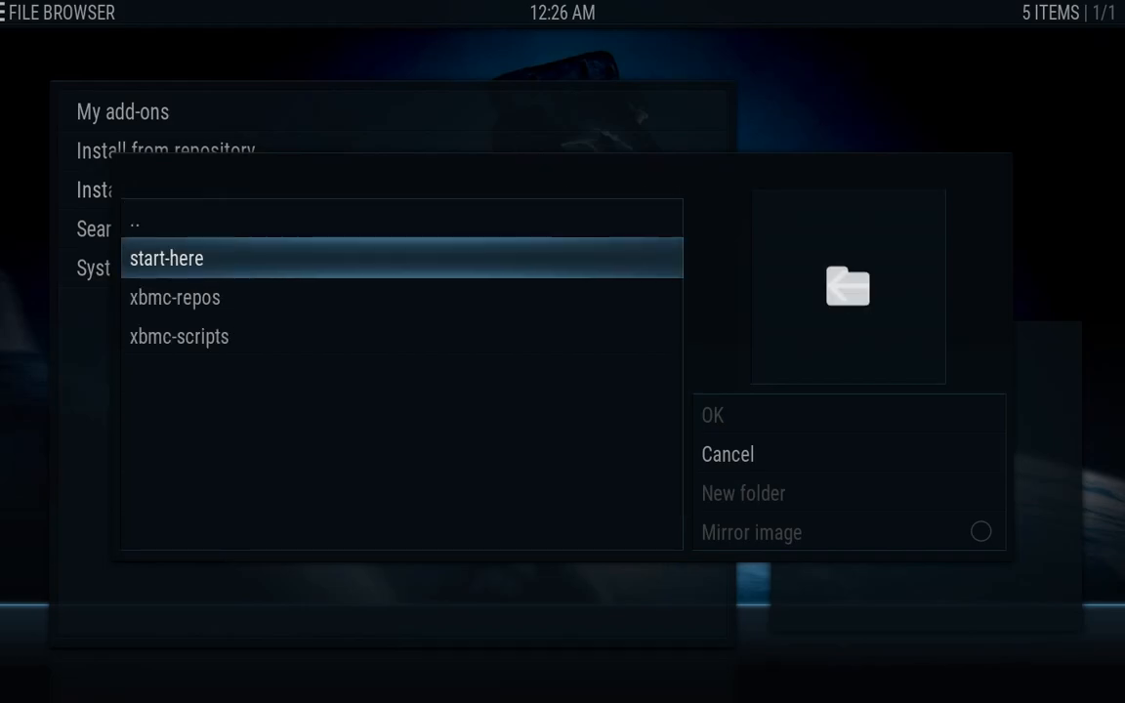
{"action": "key", "text": "Down"}
{"action": "key", "text": "Return"}
{"action": "key", "text": "Down"}
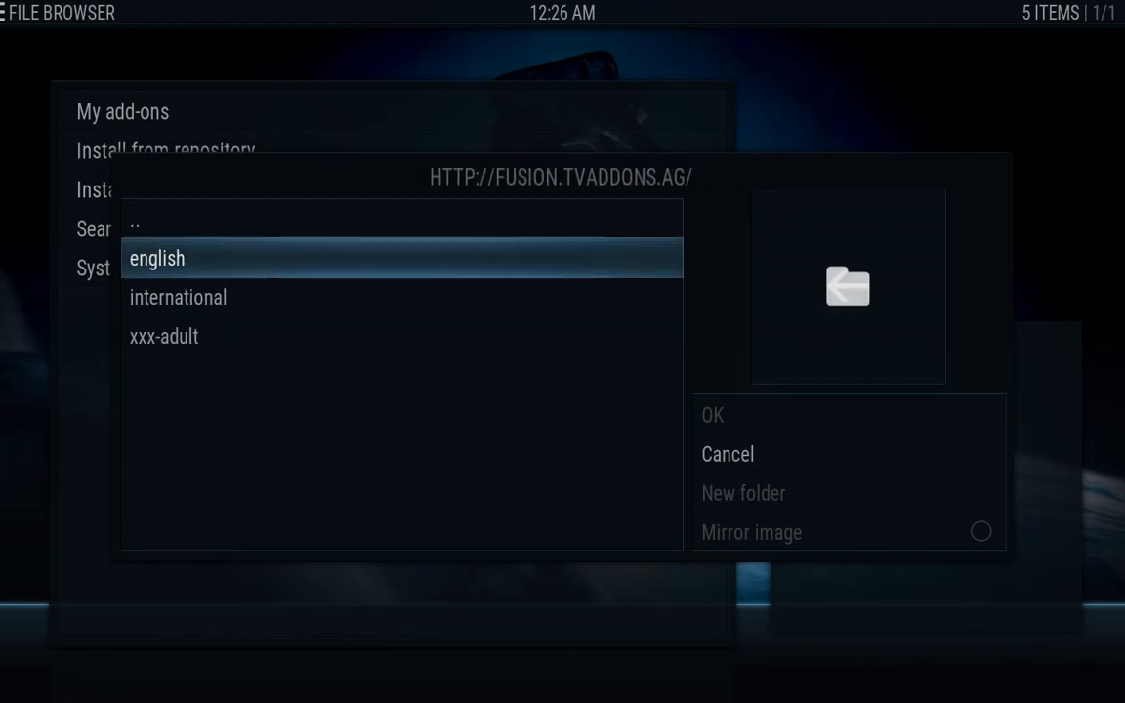
{"action": "key", "text": "Return"}
Find repository.lambda-1.1.0.zip in the list and install it
{"action": "key", "text": "Down"}
{"action": "key", "text": "Down"}
{"action": "key", "text": "Down"}
{"action": "key", "text": "Down"}
{"action": "key", "text": "Down"}
{"action": "key", "text": "Down"}
{"action": "key", "text": "Down"}
{"action": "key", "text": "Down"}
{"action": "key", "text": "Down"}
{"action": "key", "text": "Down"}
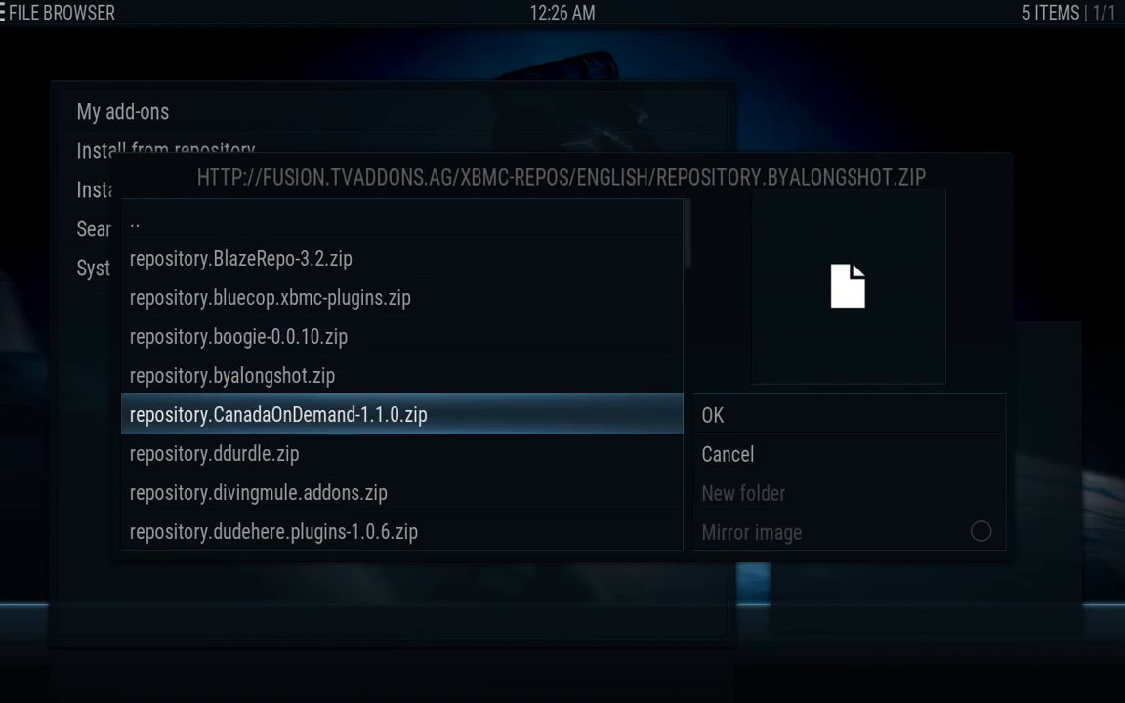
{"action": "key", "text": "Down"}
{"action": "key", "text": "Down"}
{"action": "key", "text": "Down"}
{"action": "key", "text": "Down"}
{"action": "key", "text": "Down"}
{"action": "key", "text": "Down"}
{"action": "key", "text": "Down"}
{"action": "key", "text": "Down"}
{"action": "key", "text": "Down"}
{"action": "key", "text": "Down"}
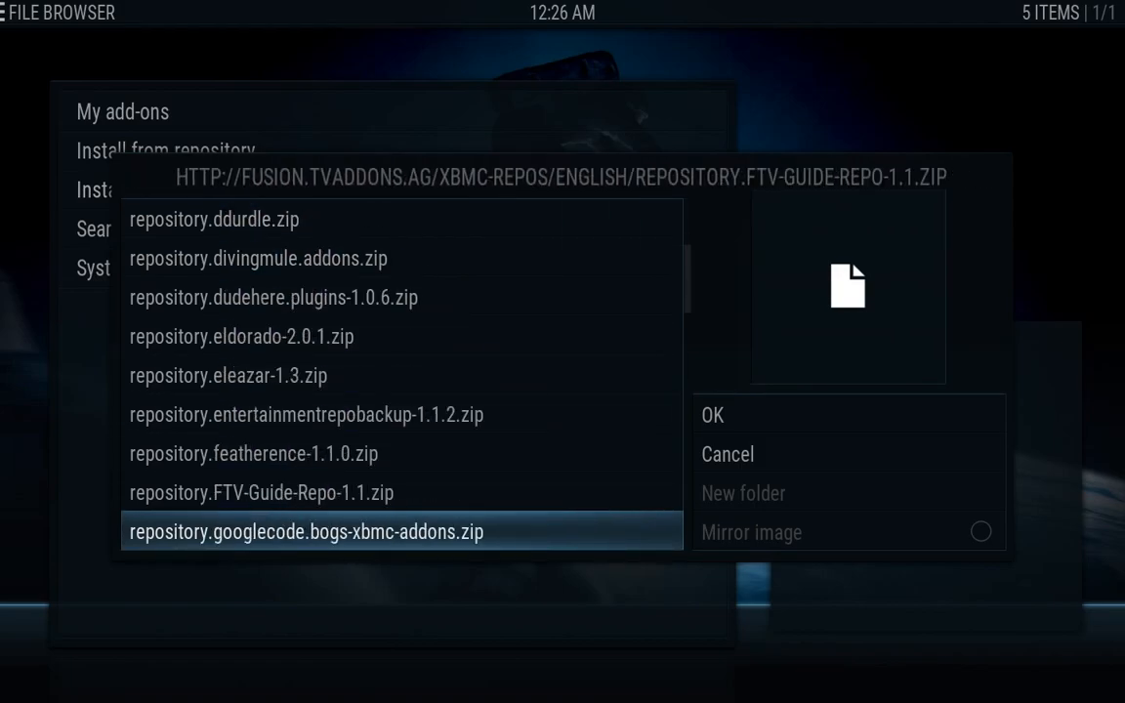
{"action": "key", "text": "Down"}
{"action": "key", "text": "Down"}
{"action": "key", "text": "Down"}
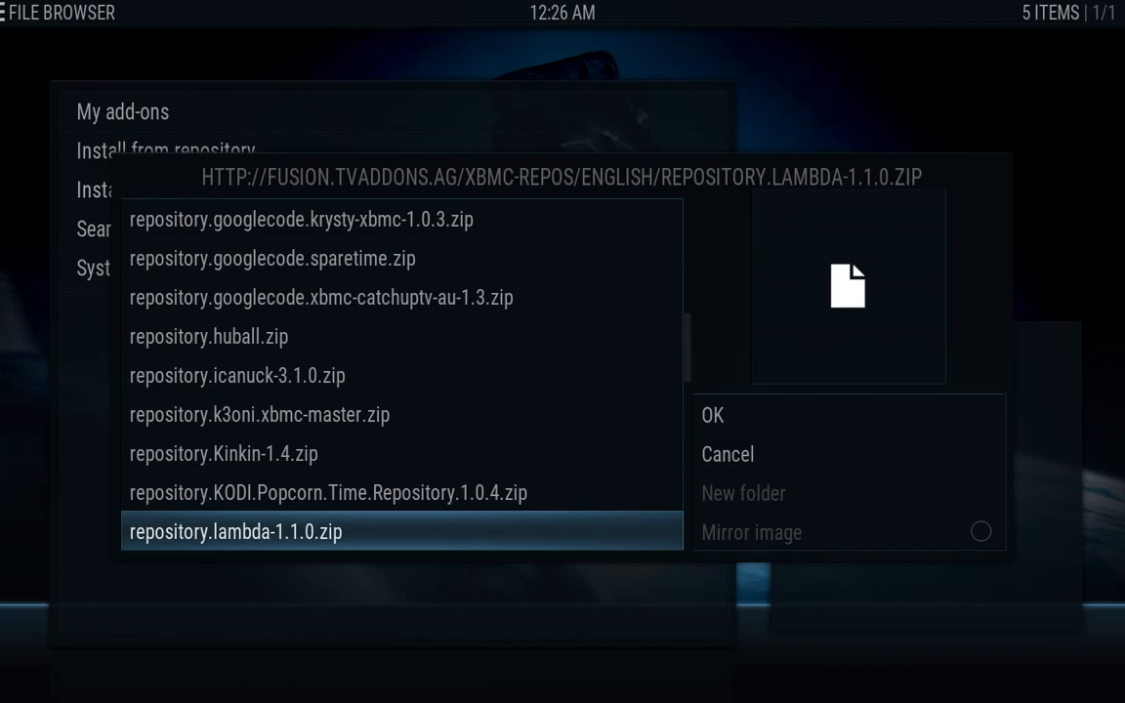
{"action": "key", "text": "Return"}
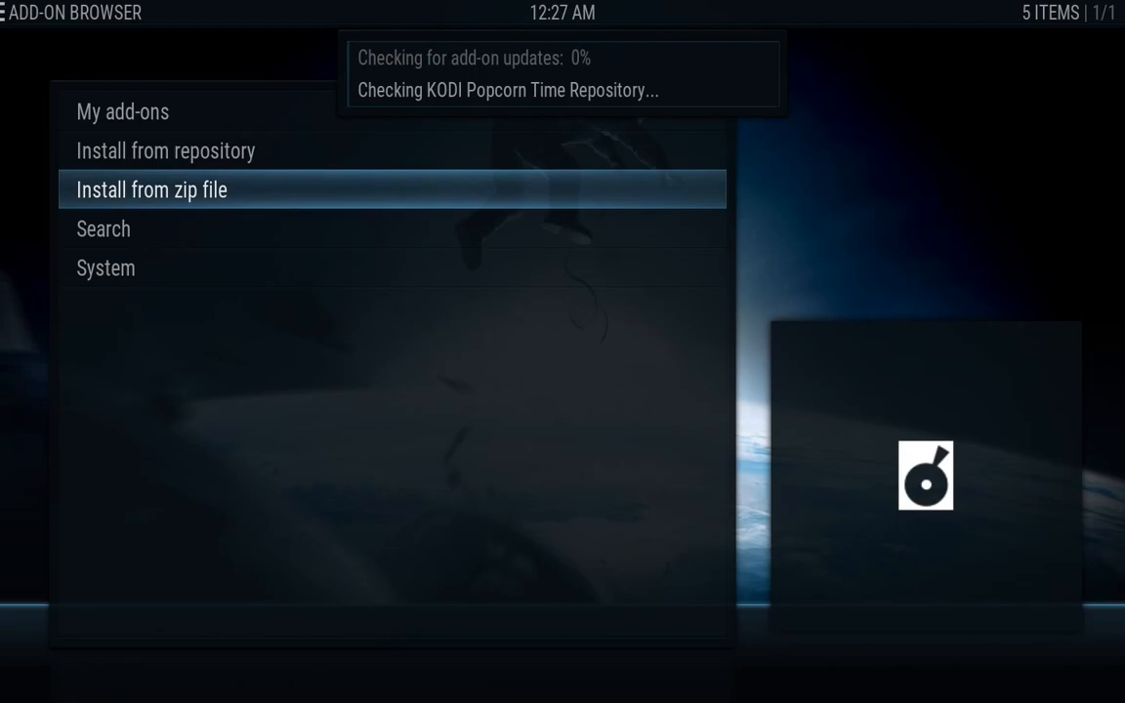
Browse the Install from zip file dialog to fusion > xbmc-repos > english
{"action": "key", "text": "Return"}
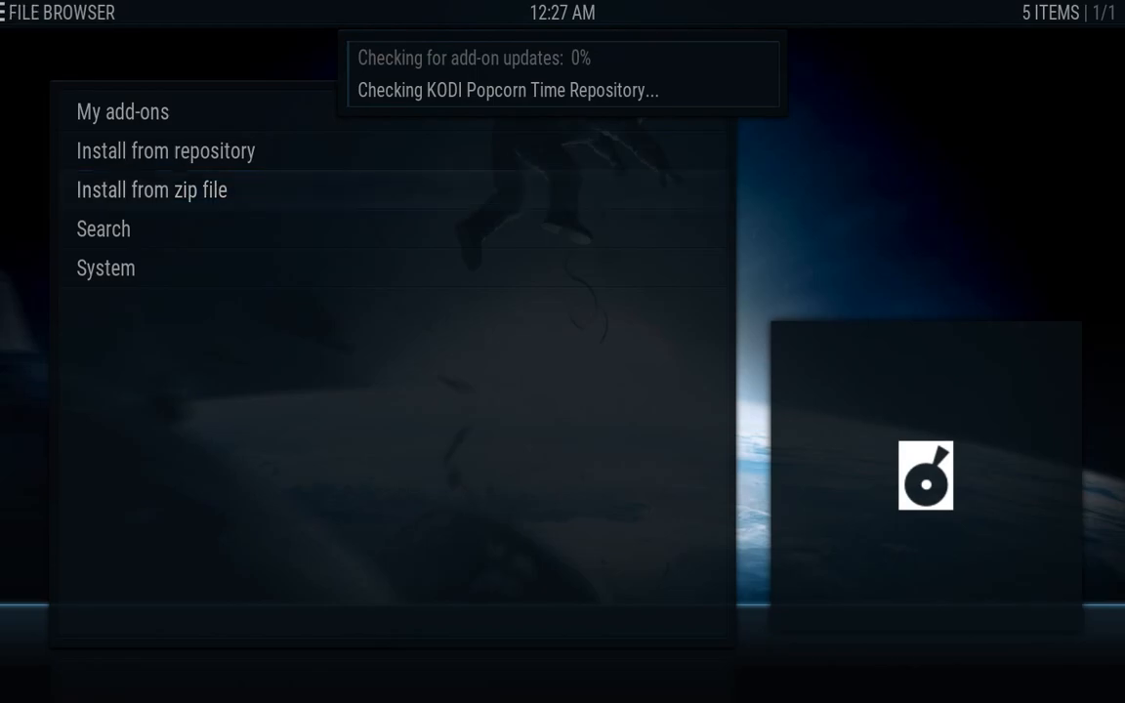
{"action": "key", "text": "Down"}
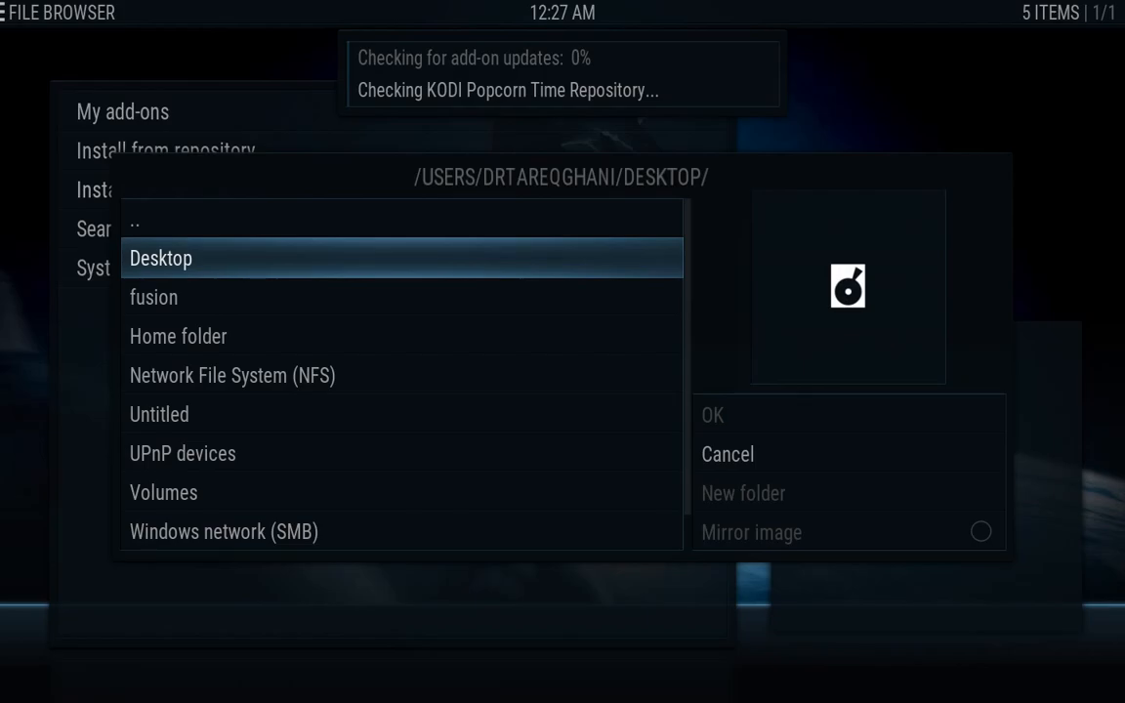
{"action": "key", "text": "Down"}
{"action": "key", "text": "Down"}
{"action": "key", "text": "Up"}
{"action": "key", "text": "Return"}
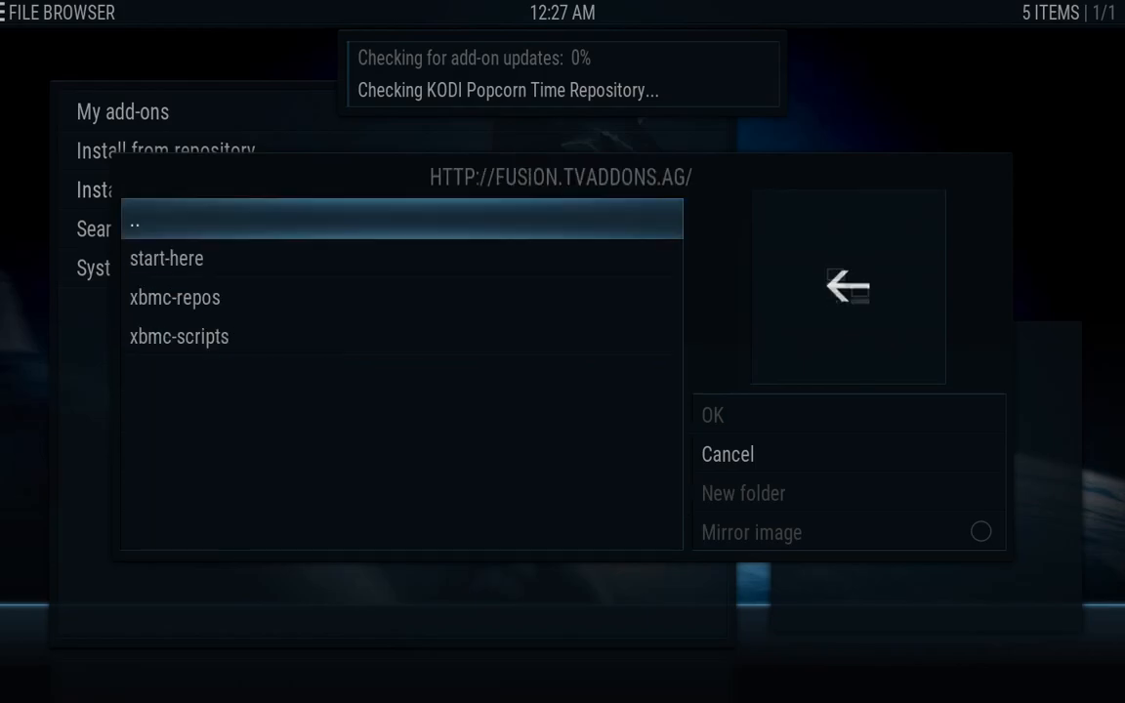
{"action": "key", "text": "Down"}
{"action": "key", "text": "Down"}
{"action": "key", "text": "Return"}
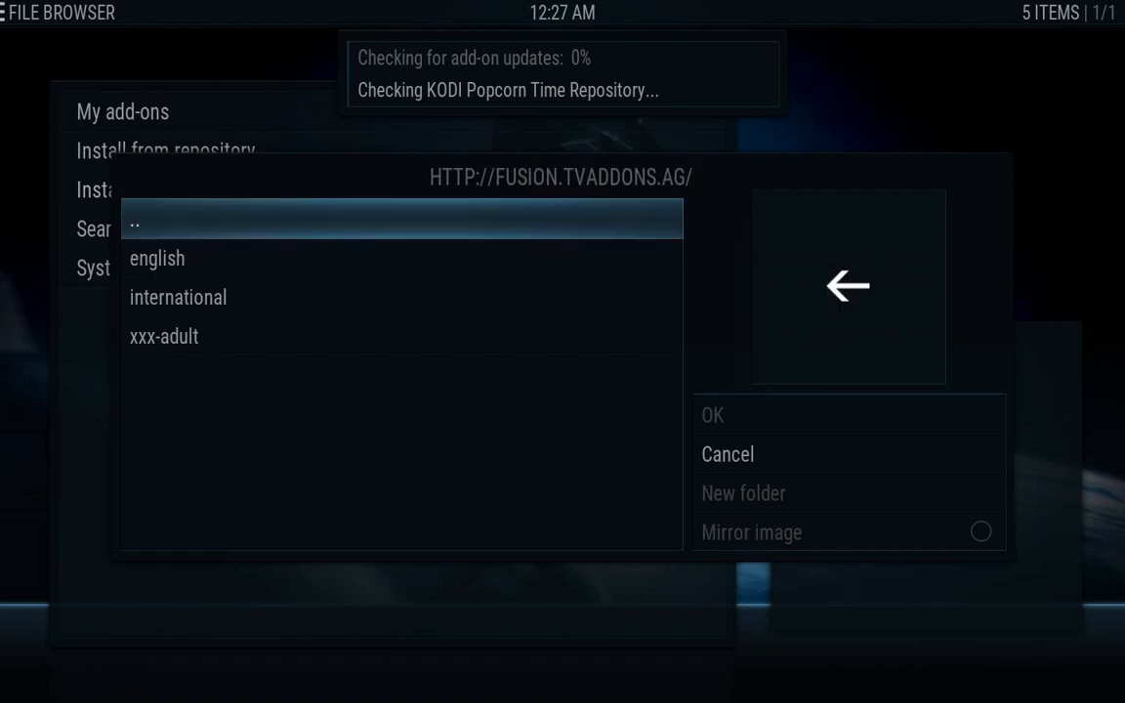
{"action": "key", "text": "Down"}
{"action": "key", "text": "Return"}
Find repository.leopold-3.0.0.zip in the list and install it
{"action": "key", "text": "Down"}
{"action": "key", "text": "Down"}
{"action": "key", "text": "Down"}
{"action": "key", "text": "Down"}
{"action": "key", "text": "Down"}
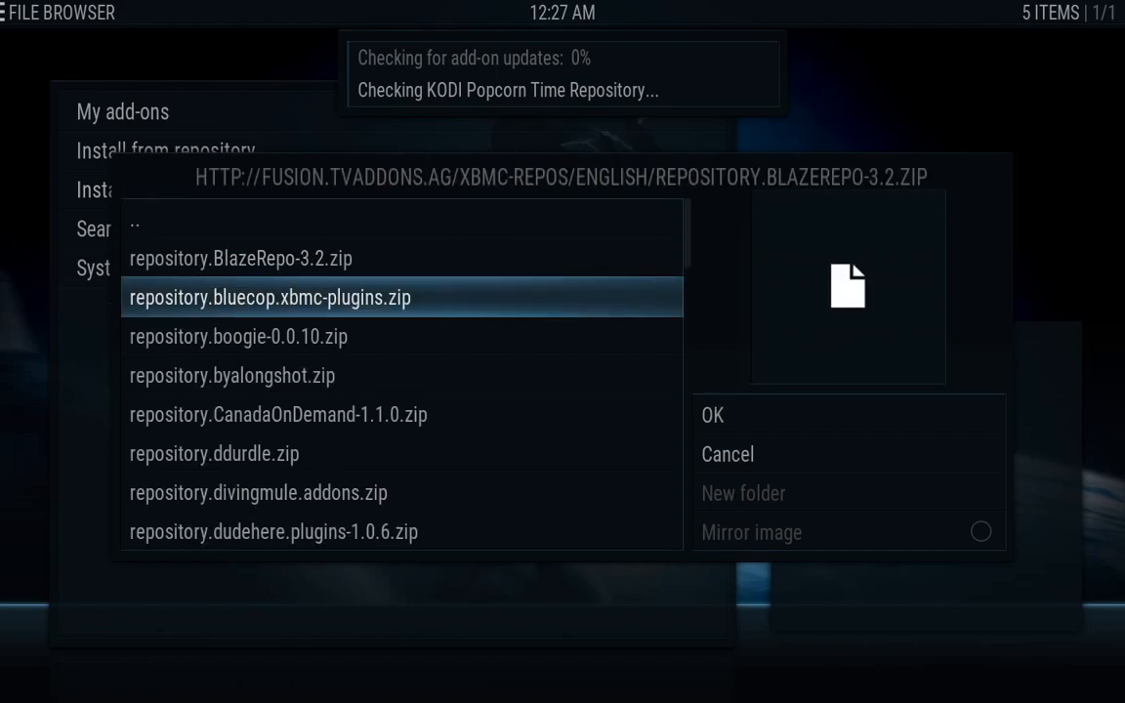
{"action": "key", "text": "Down"}
{"action": "key", "text": "Down"}
{"action": "key", "text": "Down"}
{"action": "key", "text": "Down"}
{"action": "key", "text": "Down"}
{"action": "key", "text": "Down"}
{"action": "key", "text": "Down"}
{"action": "key", "text": "Down"}
{"action": "key", "text": "Down"}
{"action": "key", "text": "Down"}
{"action": "key", "text": "Down"}
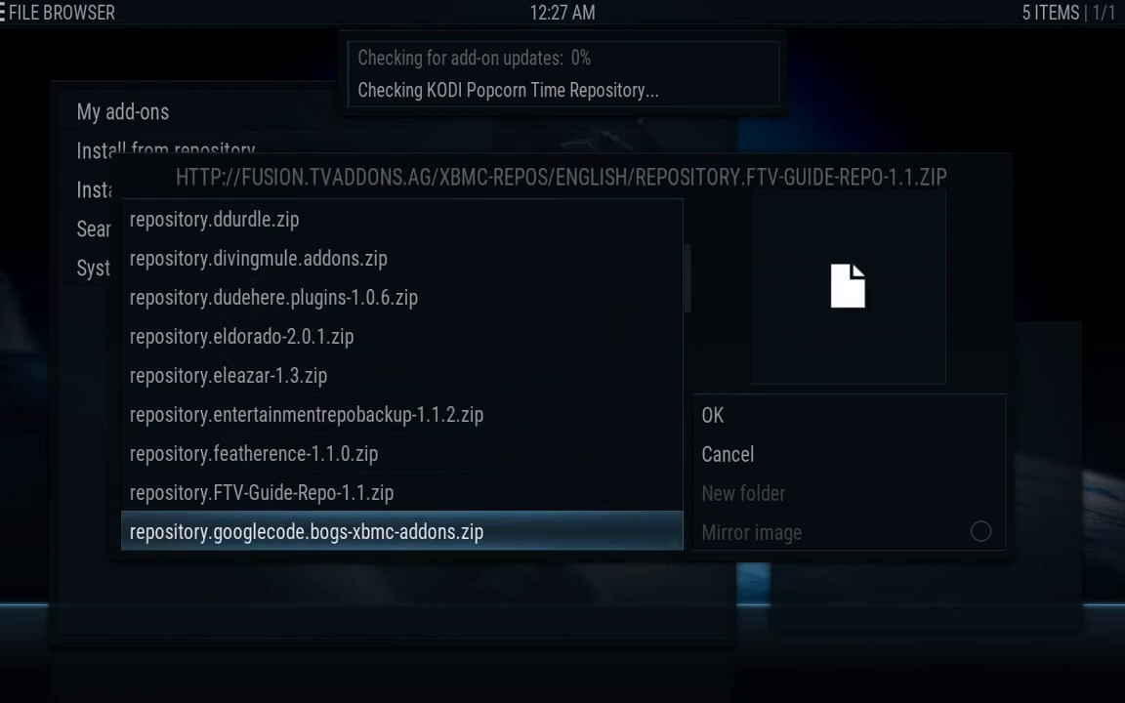
{"action": "key", "text": "Down"}
{"action": "key", "text": "Down"}
{"action": "key", "text": "Down"}
{"action": "key", "text": "Down"}
{"action": "key", "text": "Down"}
{"action": "key", "text": "Down"}
{"action": "key", "text": "Down"}
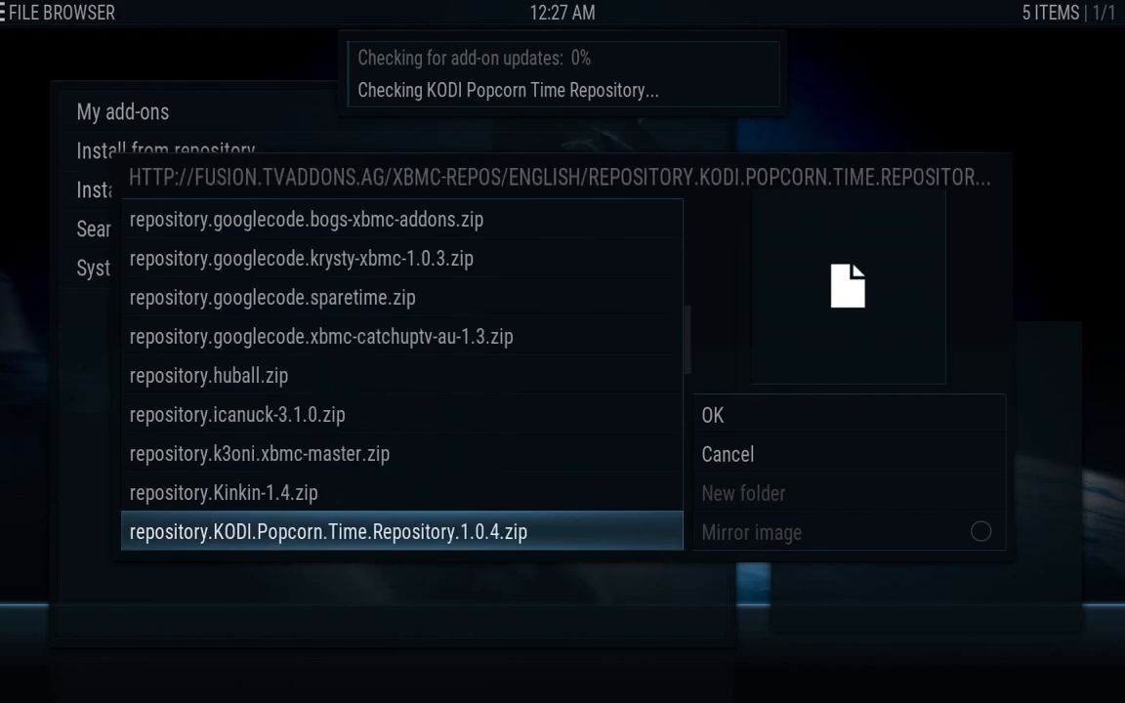
{"action": "key", "text": "Down"}
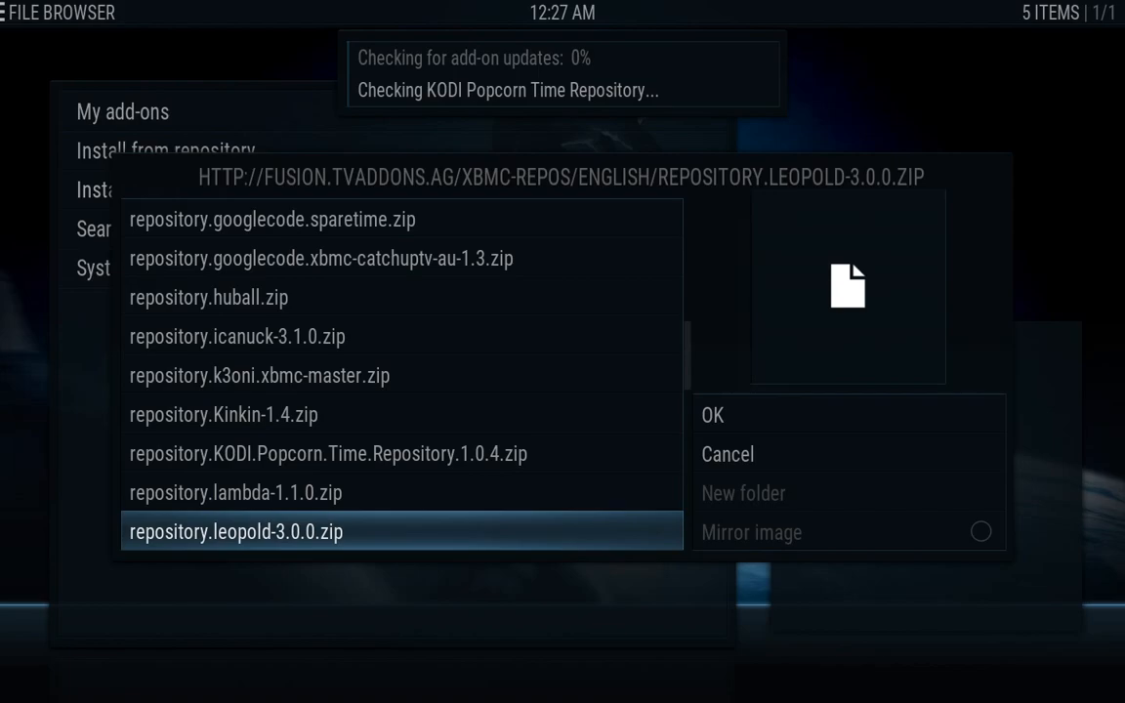
{"action": "key", "text": "Return"}
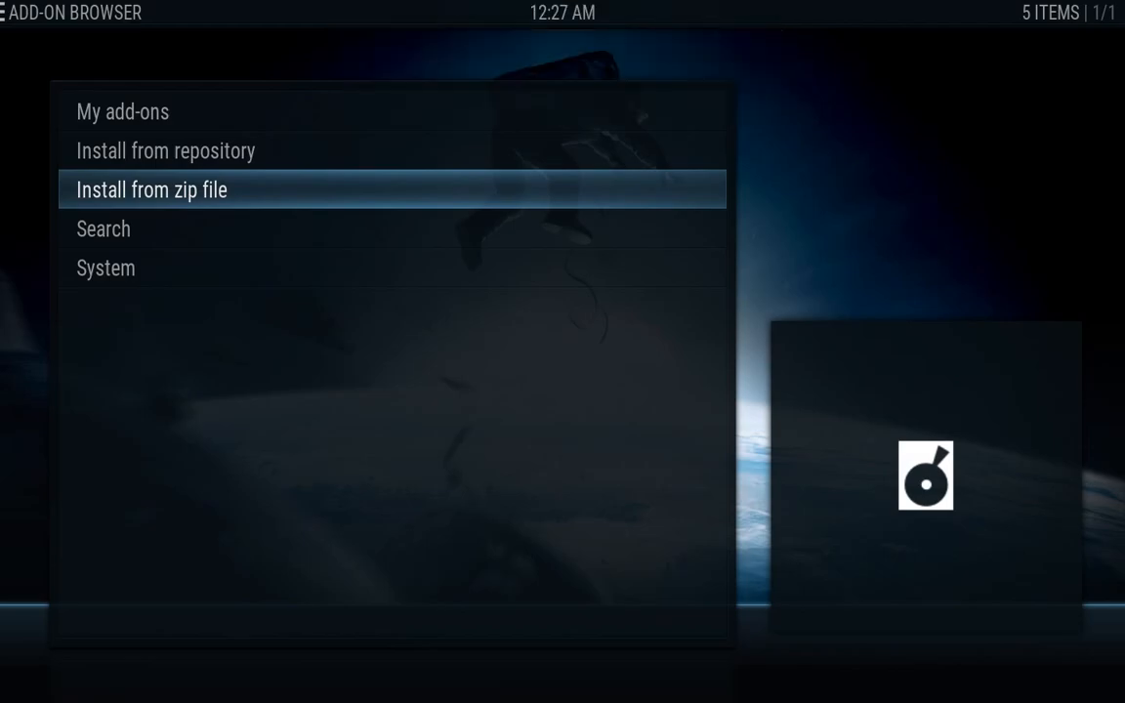
Install repository.metalkettle-1.6.2.zip from fusion > xbmc-repos > english
{"action": "key", "text": "Return"}
{"action": "key", "text": "Down"}
{"action": "key", "text": "Down"}
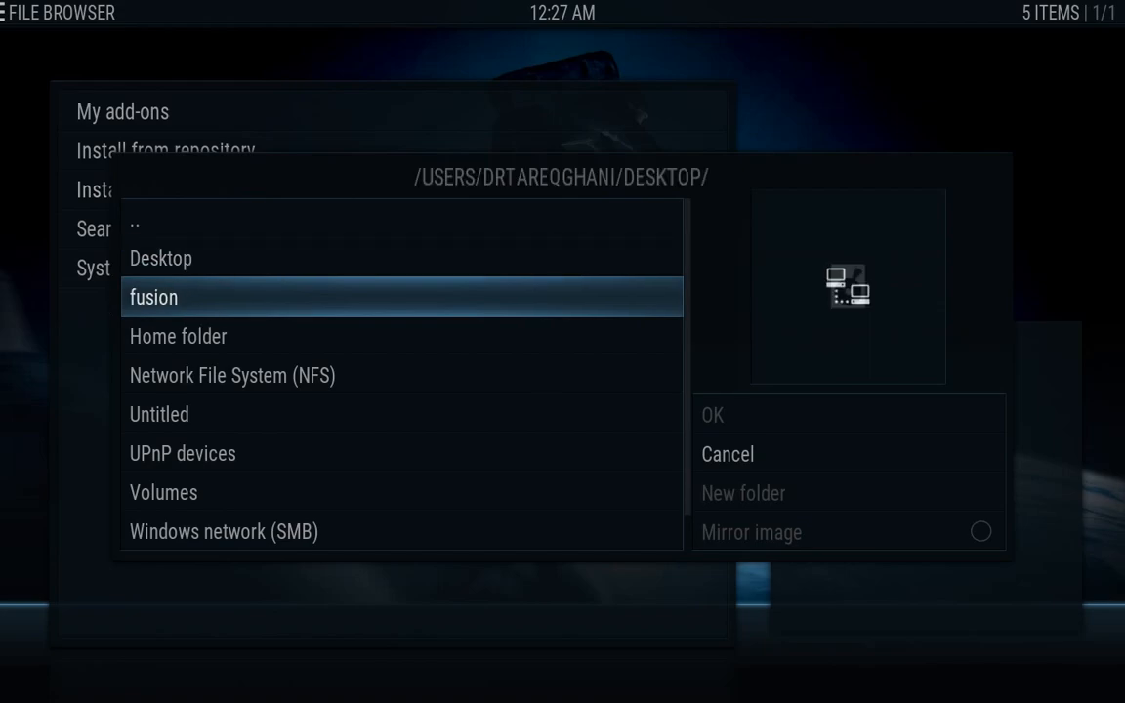
{"action": "key", "text": "Return"}
{"action": "key", "text": "Down"}
{"action": "key", "text": "Down"}
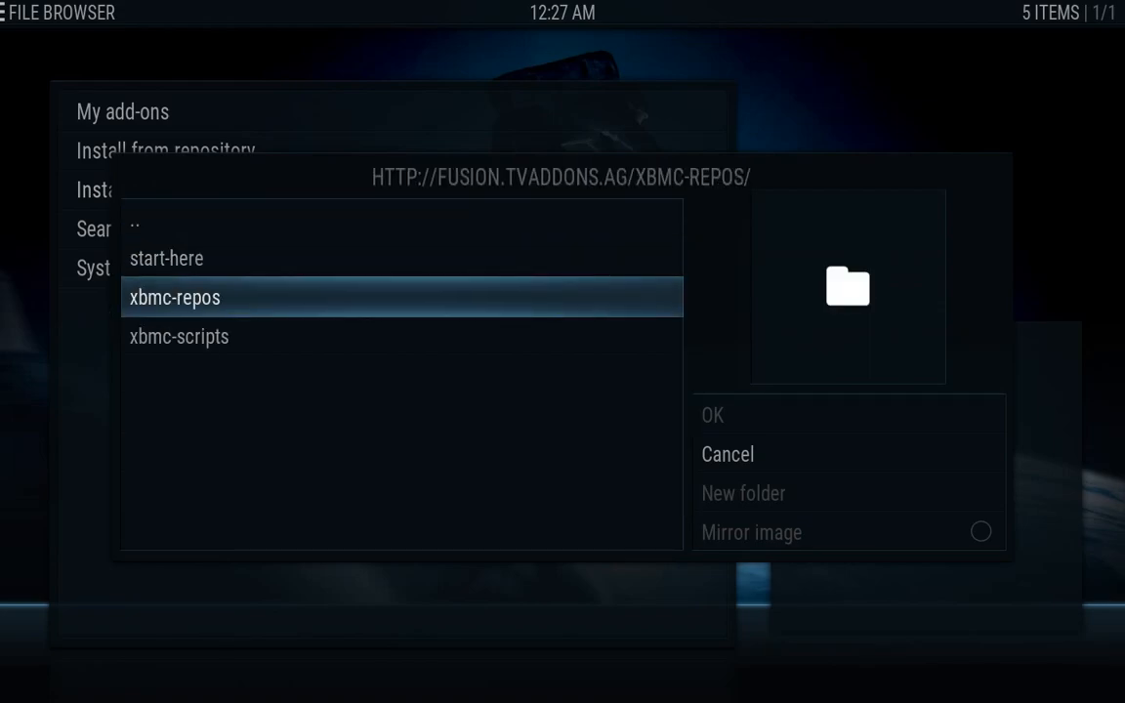
{"action": "key", "text": "Return"}
{"action": "key", "text": "Down"}
{"action": "key", "text": "Return"}
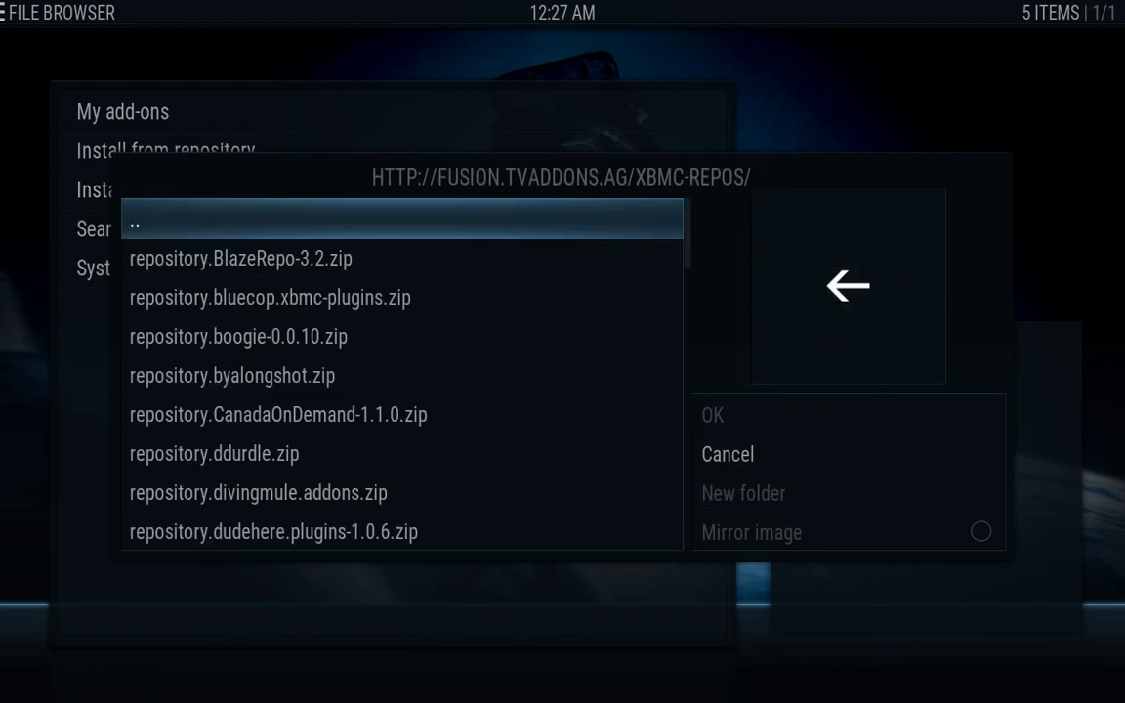
{"action": "key", "text": "Down"}
{"action": "key", "text": "Down"}
{"action": "key", "text": "Down"}
{"action": "key", "text": "Down"}
{"action": "key", "text": "Down"}
{"action": "key", "text": "Down"}
{"action": "key", "text": "Down"}
{"action": "key", "text": "Down"}
{"action": "key", "text": "Down"}
{"action": "key", "text": "Down"}
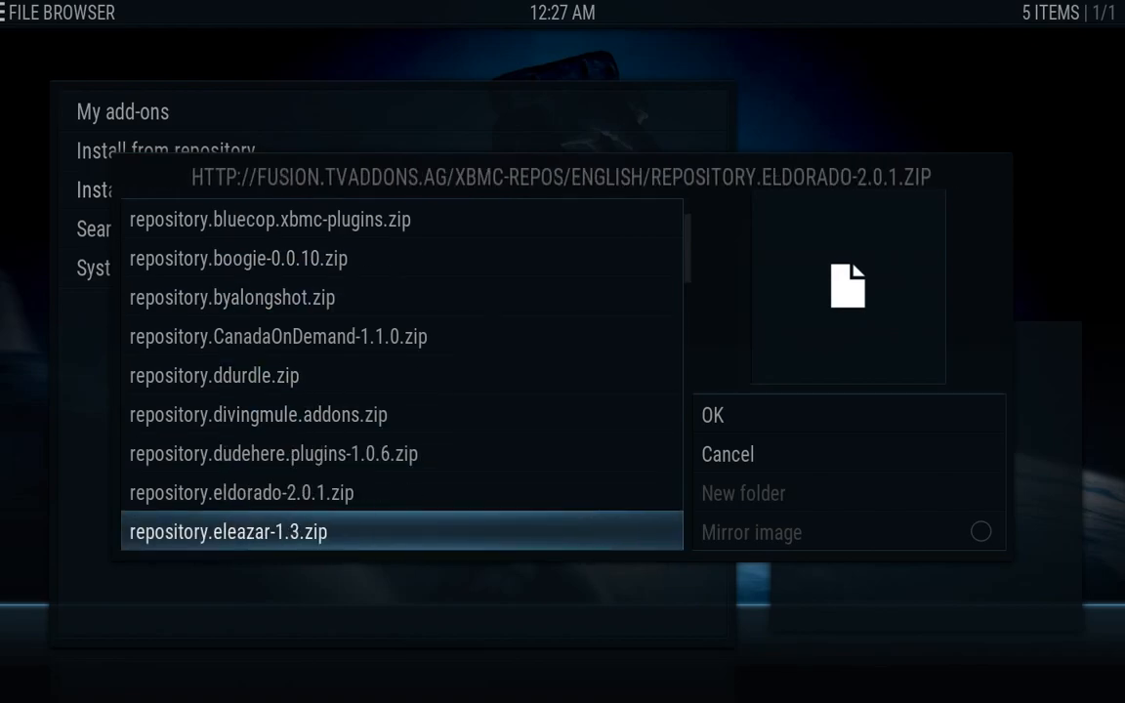
{"action": "key", "text": "Down"}
{"action": "key", "text": "Down"}
{"action": "key", "text": "Down"}
{"action": "key", "text": "Down"}
{"action": "key", "text": "Down"}
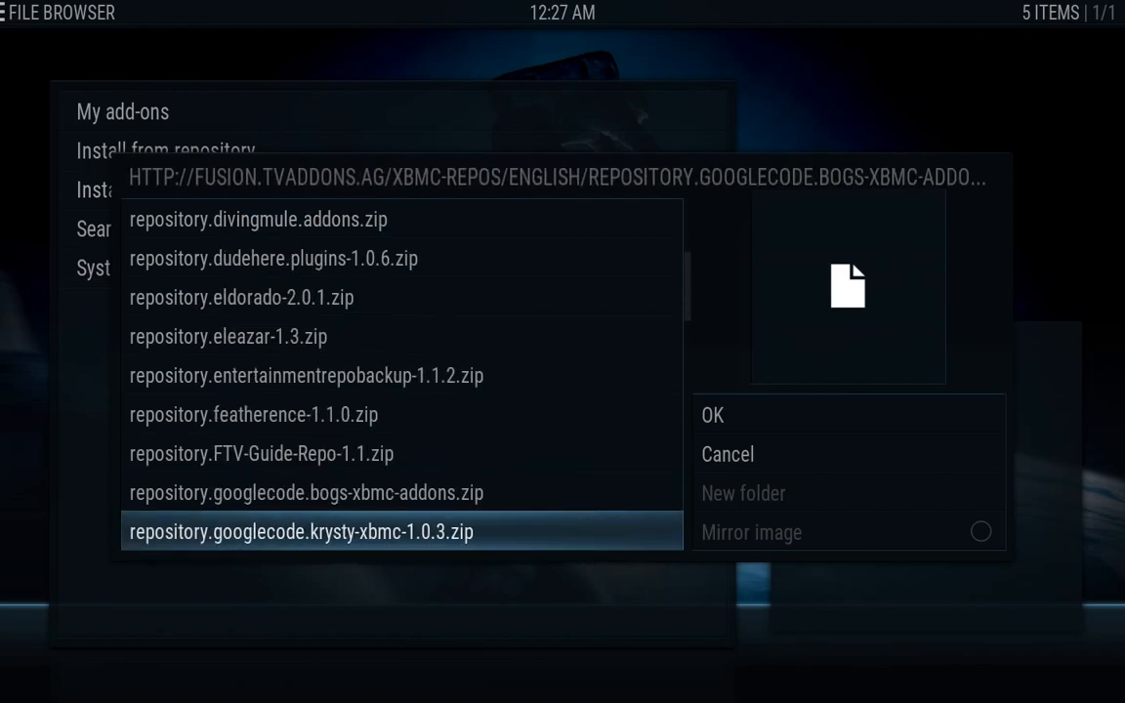
{"action": "key", "text": "Down"}
{"action": "key", "text": "Down"}
{"action": "key", "text": "Down"}
{"action": "key", "text": "Down"}
{"action": "key", "text": "Down"}
{"action": "key", "text": "Down"}
{"action": "key", "text": "Down"}
{"action": "key", "text": "Down"}
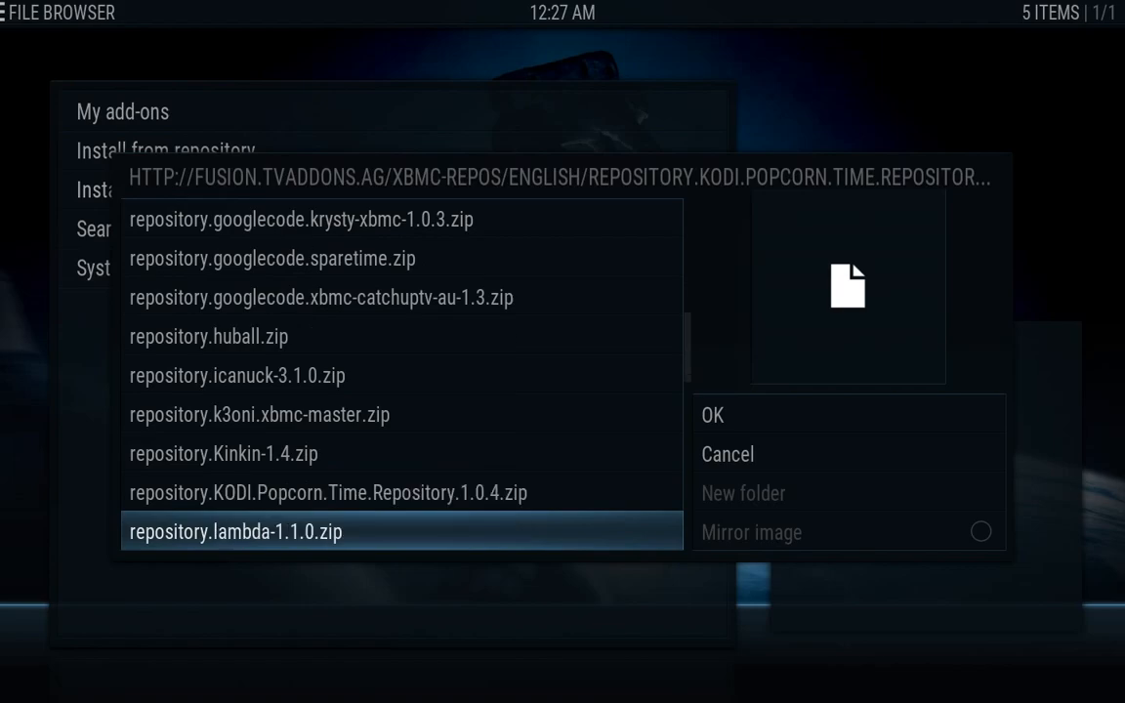
{"action": "key", "text": "Down"}
{"action": "key", "text": "Down"}
{"action": "key", "text": "Down"}
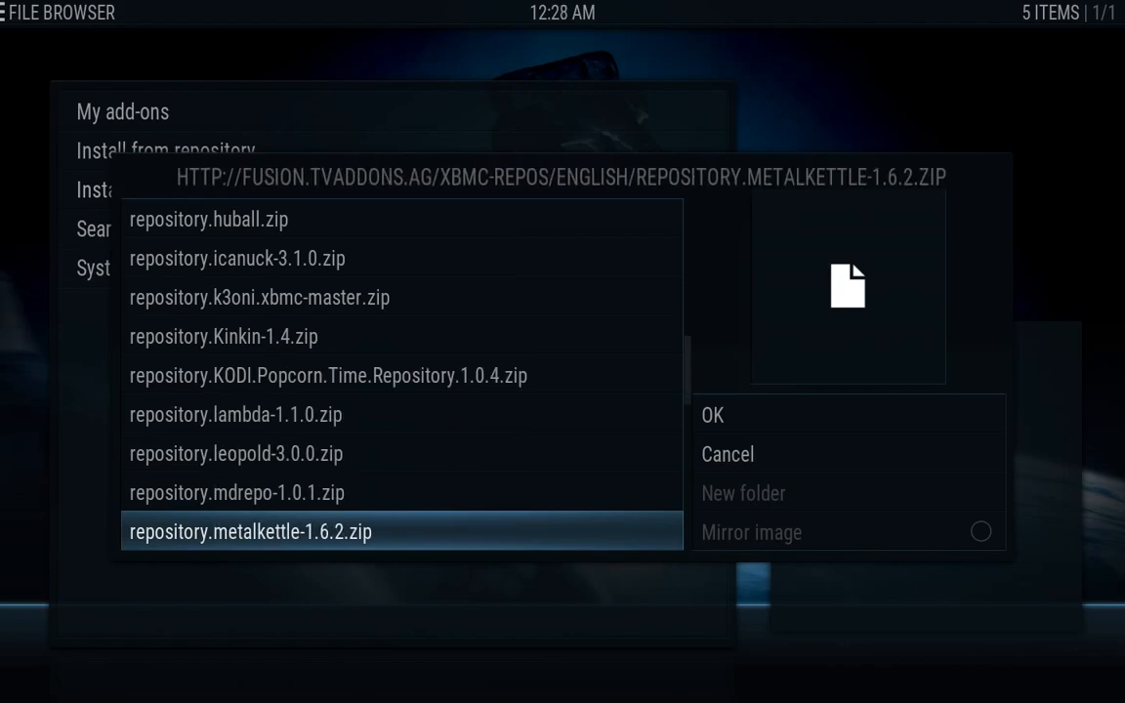
{"action": "key", "text": "Return"}
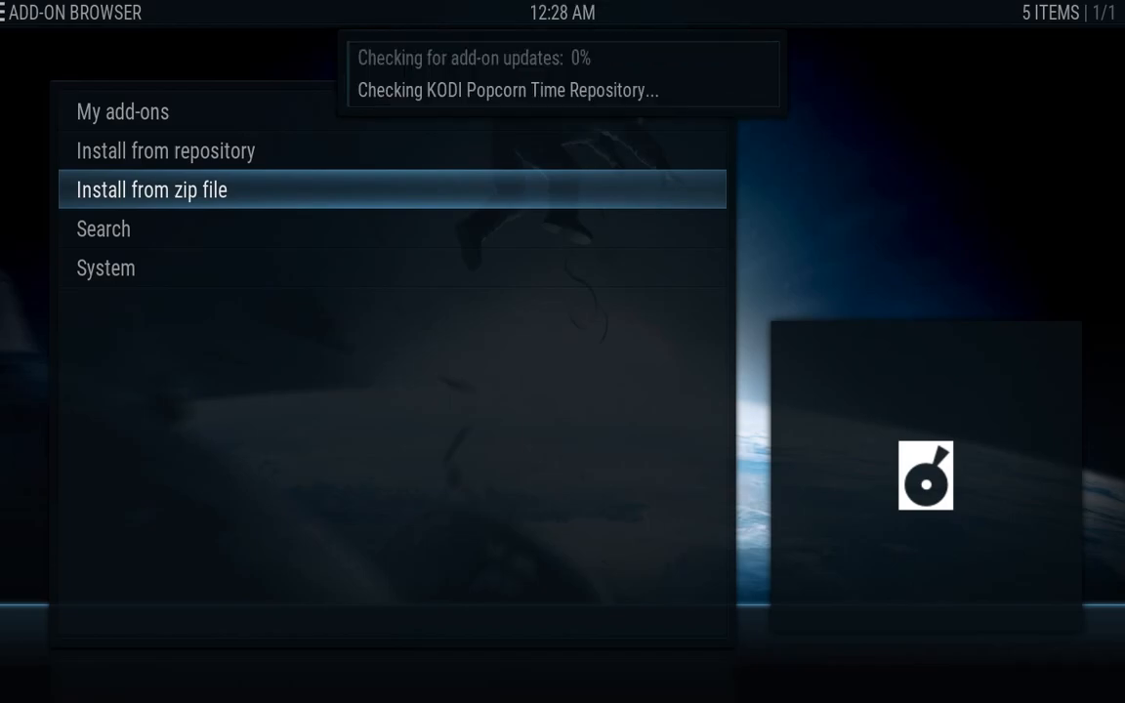
Browse the Install from zip file dialog to fusion > xbmc-repos > english
{"action": "key", "text": "Return"}
{"action": "key", "text": "Down"}
{"action": "key", "text": "Down"}
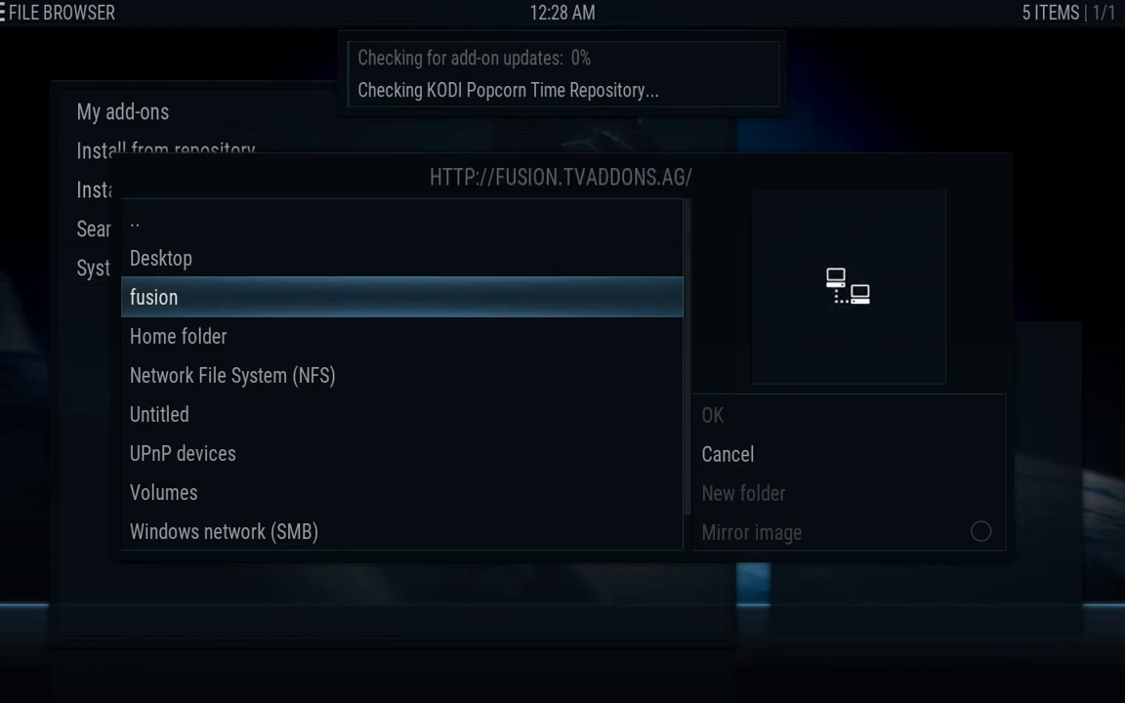
{"action": "key", "text": "Return"}
{"action": "key", "text": "Down"}
{"action": "key", "text": "Down"}
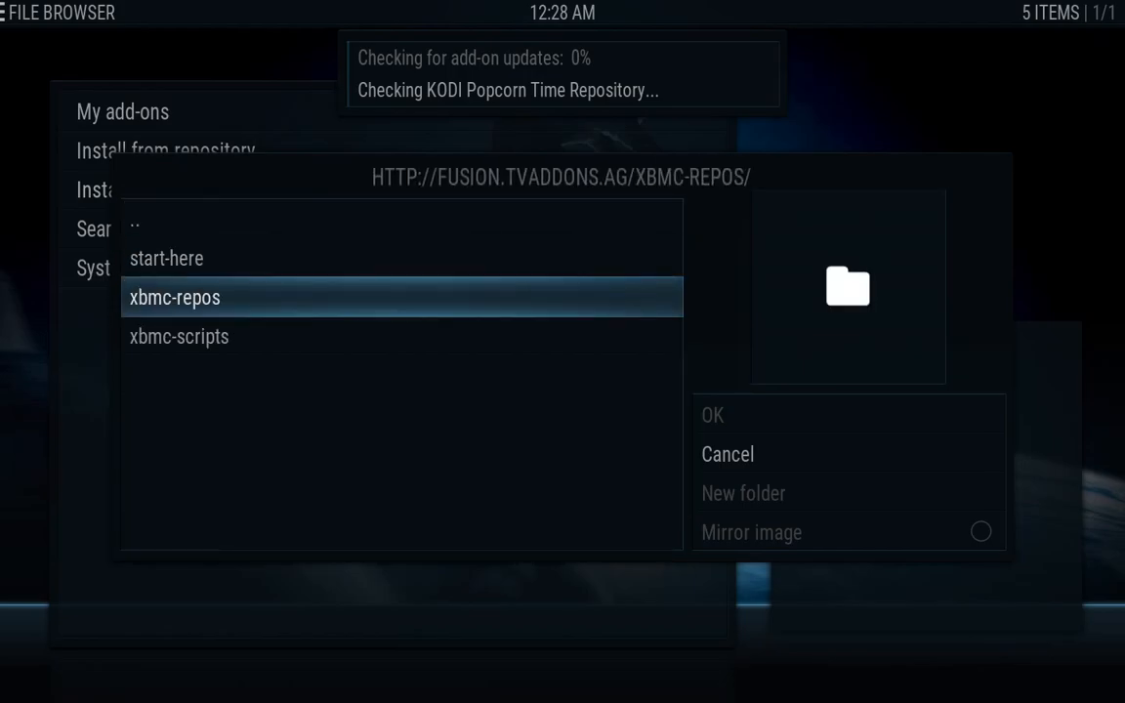
{"action": "key", "text": "Return"}
{"action": "key", "text": "Down"}
{"action": "key", "text": "Return"}
Browse down the english repository zip list and select the entry near its end
{"action": "key", "text": "Down"}
{"action": "key", "text": "Down"}
{"action": "key", "text": "Down"}
{"action": "key", "text": "Down"}
{"action": "key", "text": "Down"}
{"action": "key", "text": "Down"}
{"action": "key", "text": "Down"}
{"action": "key", "text": "Down"}
{"action": "key", "text": "Down"}
{"action": "key", "text": "Down"}
{"action": "key", "text": "Down"}
{"action": "key", "text": "Down"}
{"action": "key", "text": "Down"}
{"action": "key", "text": "Down"}
{"action": "key", "text": "Down"}
{"action": "key", "text": "Down"}
{"action": "key", "text": "Down"}
{"action": "key", "text": "Down"}
{"action": "key", "text": "Down"}
{"action": "key", "text": "Down"}
{"action": "key", "text": "Down"}
{"action": "key", "text": "Down"}
{"action": "key", "text": "Down"}
{"action": "key", "text": "Down"}
{"action": "key", "text": "Down"}
{"action": "key", "text": "Down"}
{"action": "key", "text": "Down"}
{"action": "key", "text": "Down"}
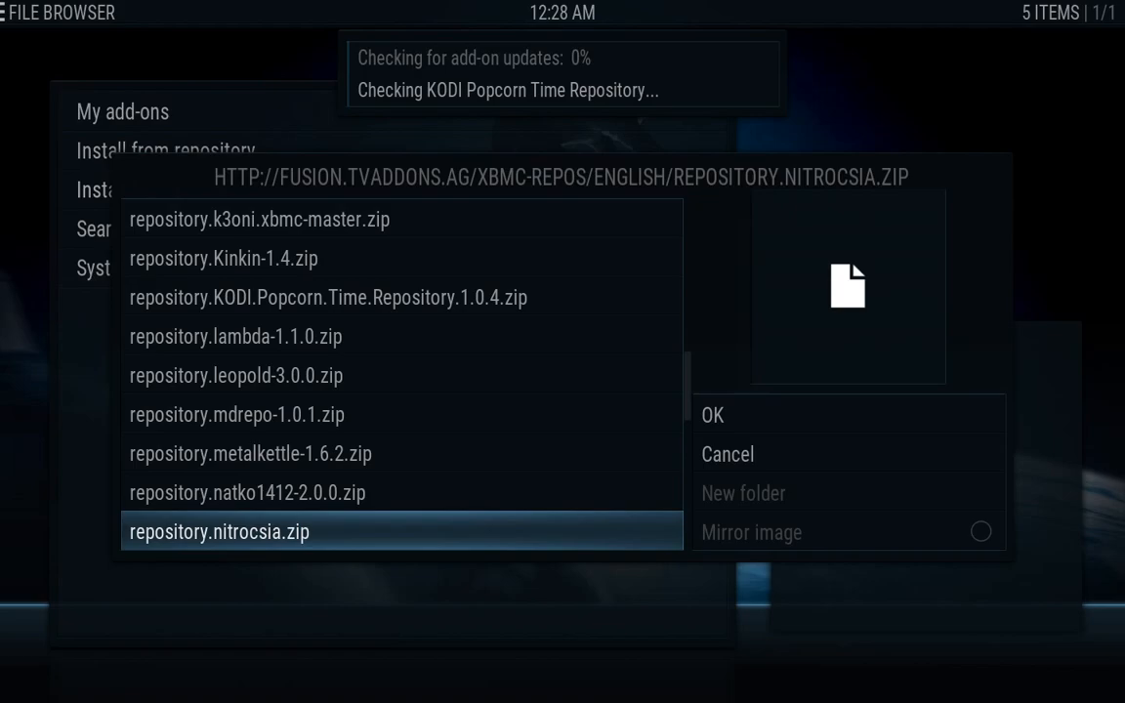
{"action": "key", "text": "Down"}
{"action": "key", "text": "Down"}
{"action": "key", "text": "Down"}
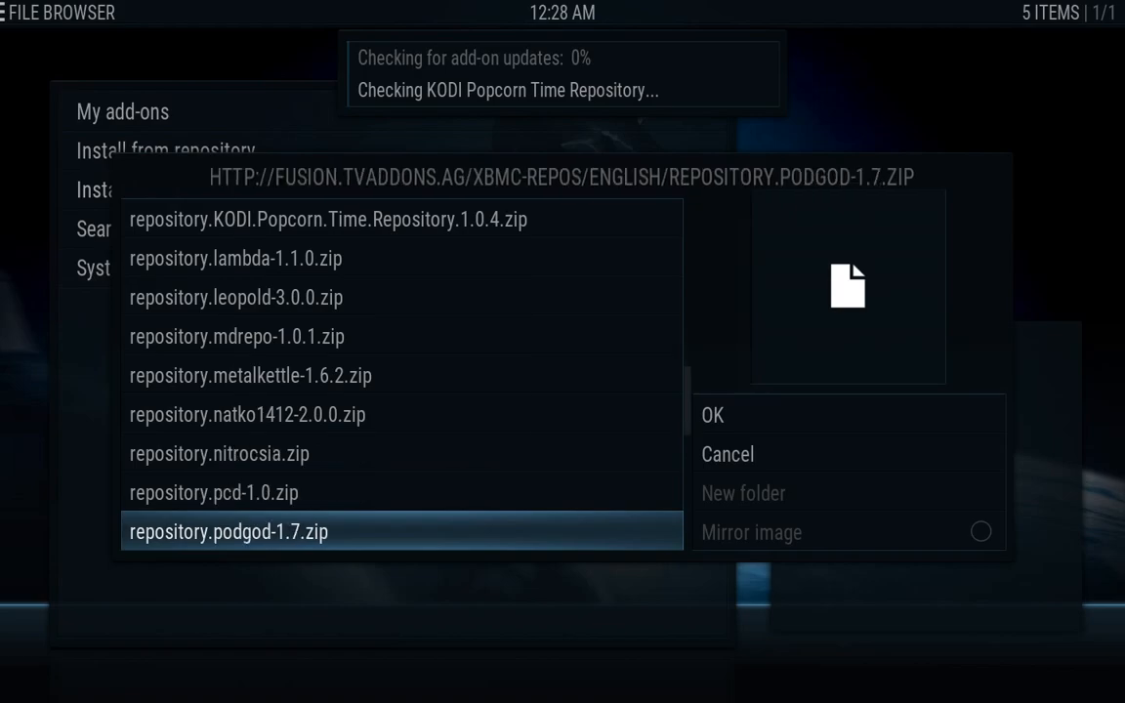
{"action": "key", "text": "Down"}
{"action": "key", "text": "Down"}
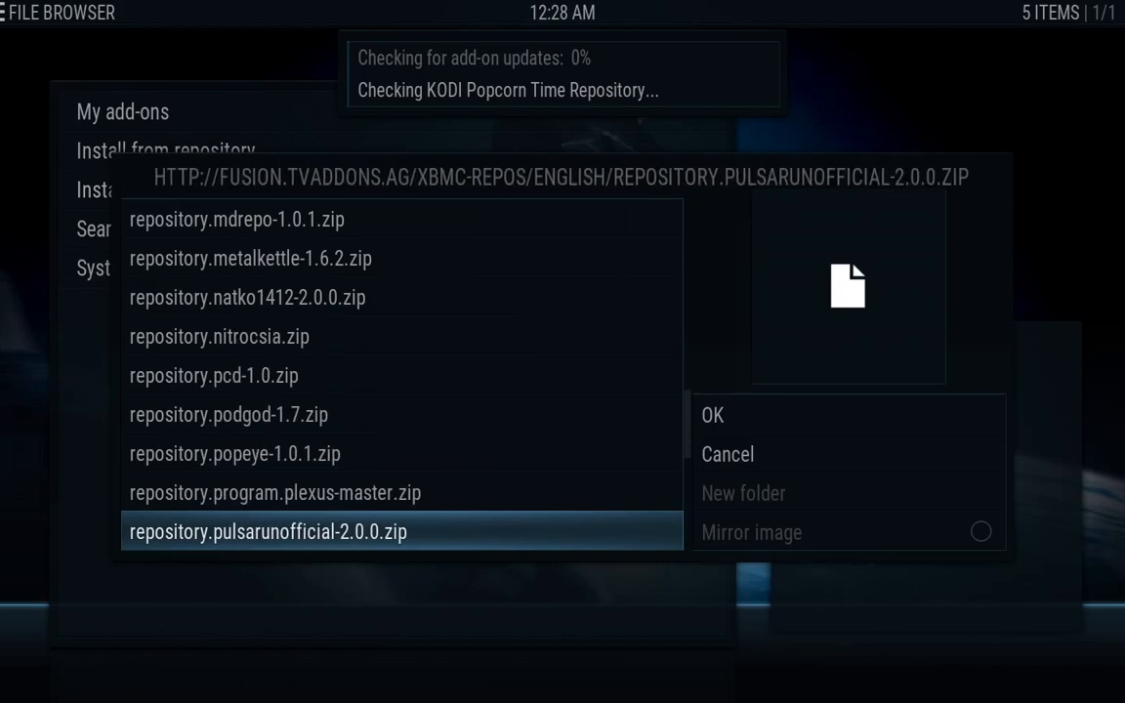
{"action": "key", "text": "Down"}
{"action": "key", "text": "Down"}
{"action": "key", "text": "Down"}
{"action": "key", "text": "Down"}
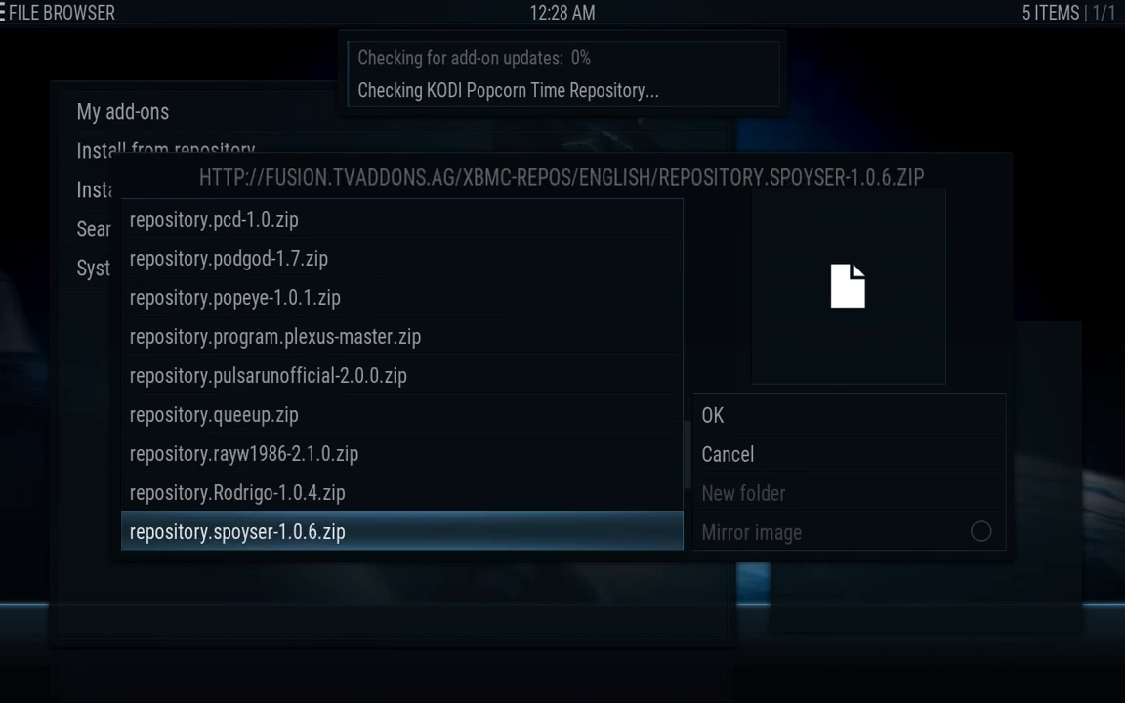
{"action": "key", "text": "Down"}
{"action": "key", "text": "Down"}
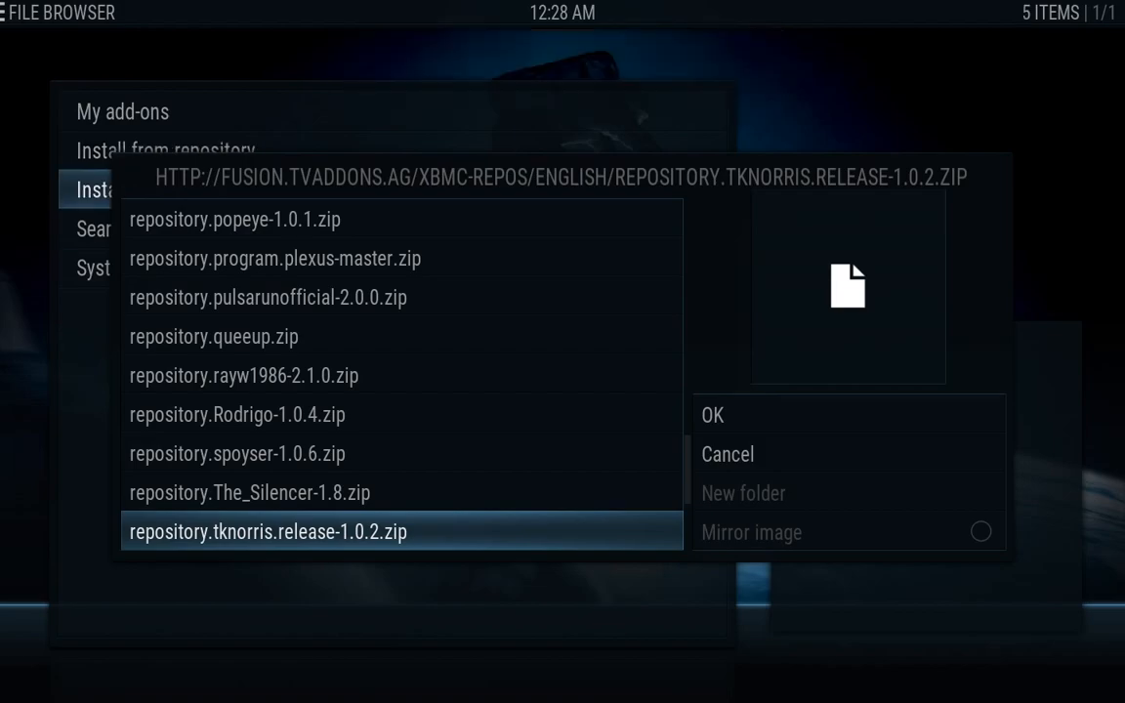
{"action": "key", "text": "Down"}
{"action": "key", "text": "Down"}
{"action": "key", "text": "Down"}
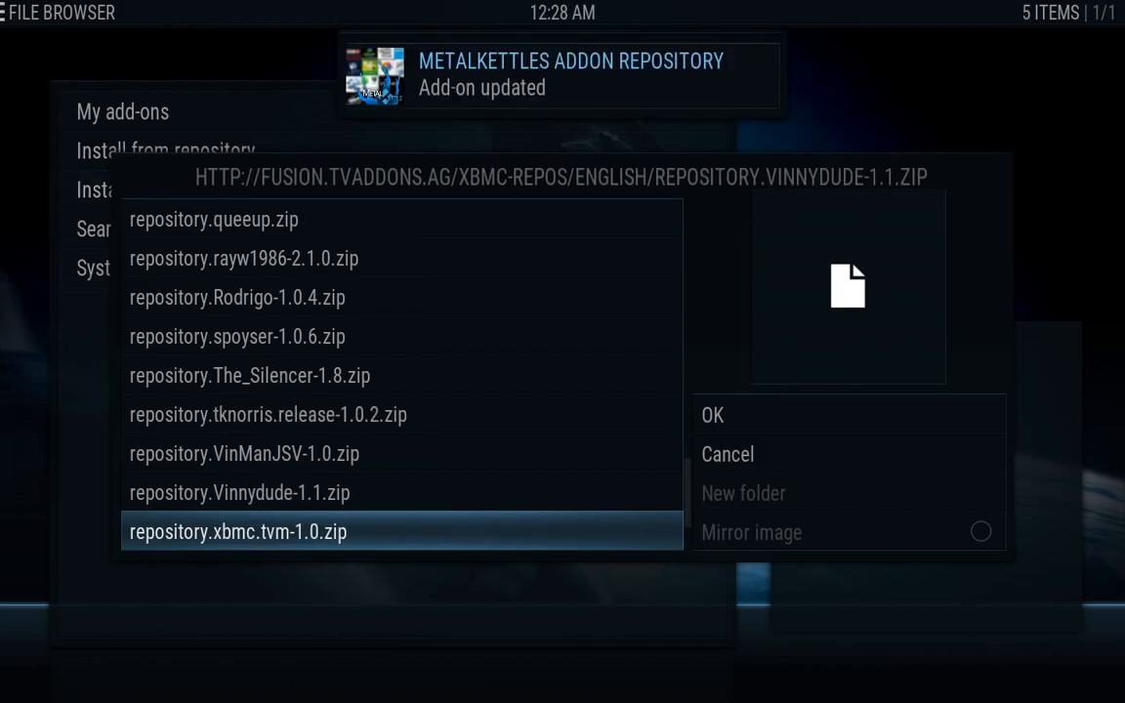
{"action": "key", "text": "Down"}
{"action": "key", "text": "Down"}
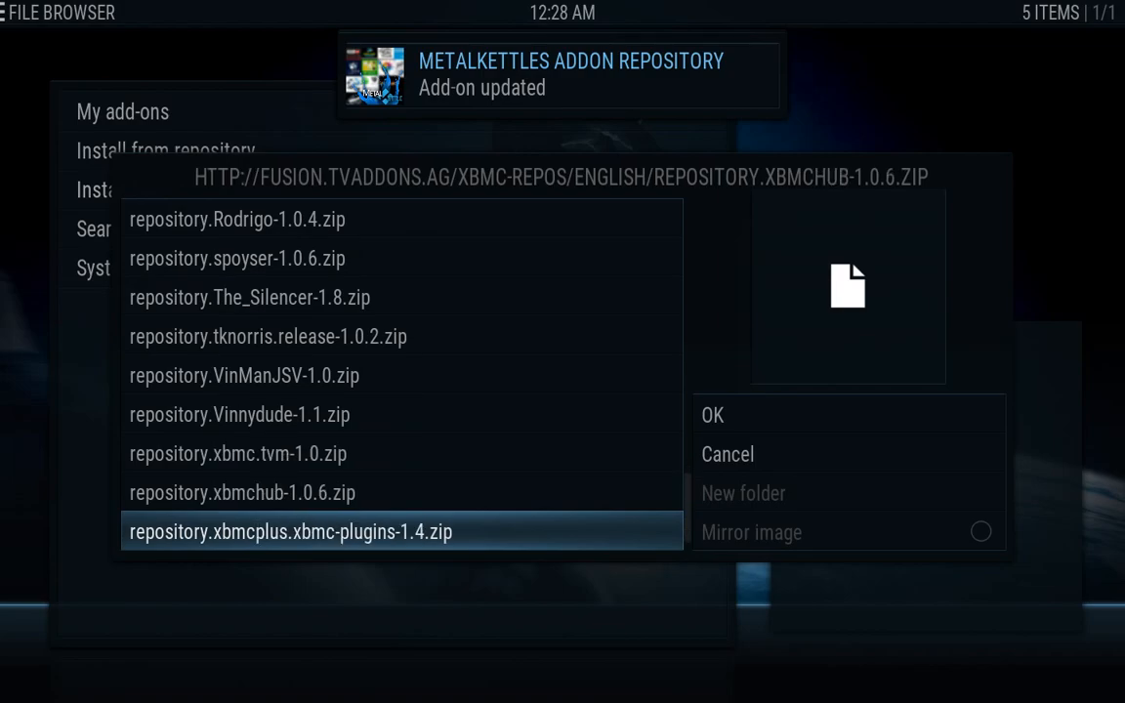
{"action": "key", "text": "Up"}
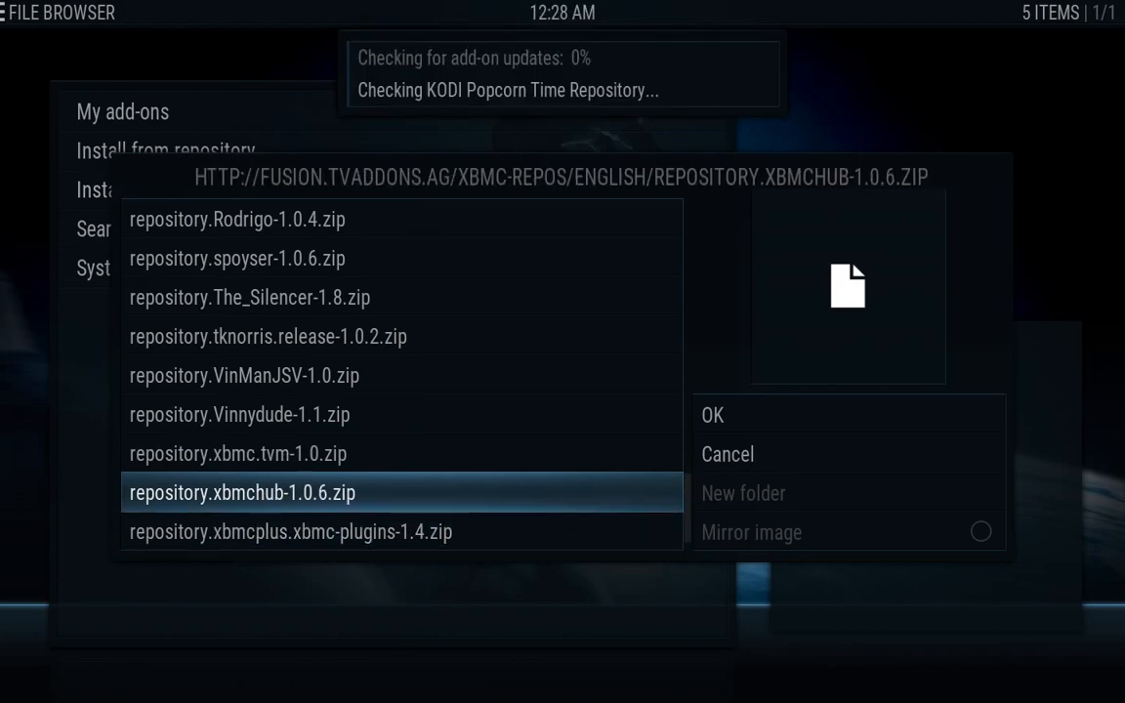
{"action": "key", "text": "Return"}
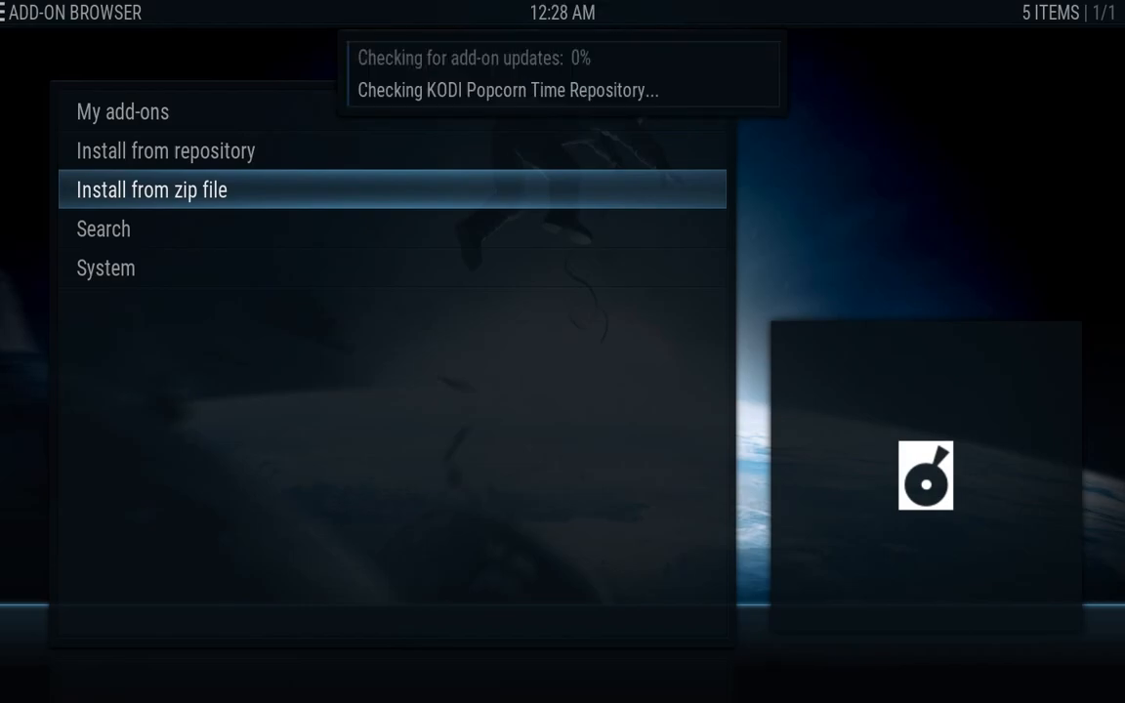
{"action": "key", "text": "Return"}
{"action": "key", "text": "Down"}
{"action": "key", "text": "Down"}
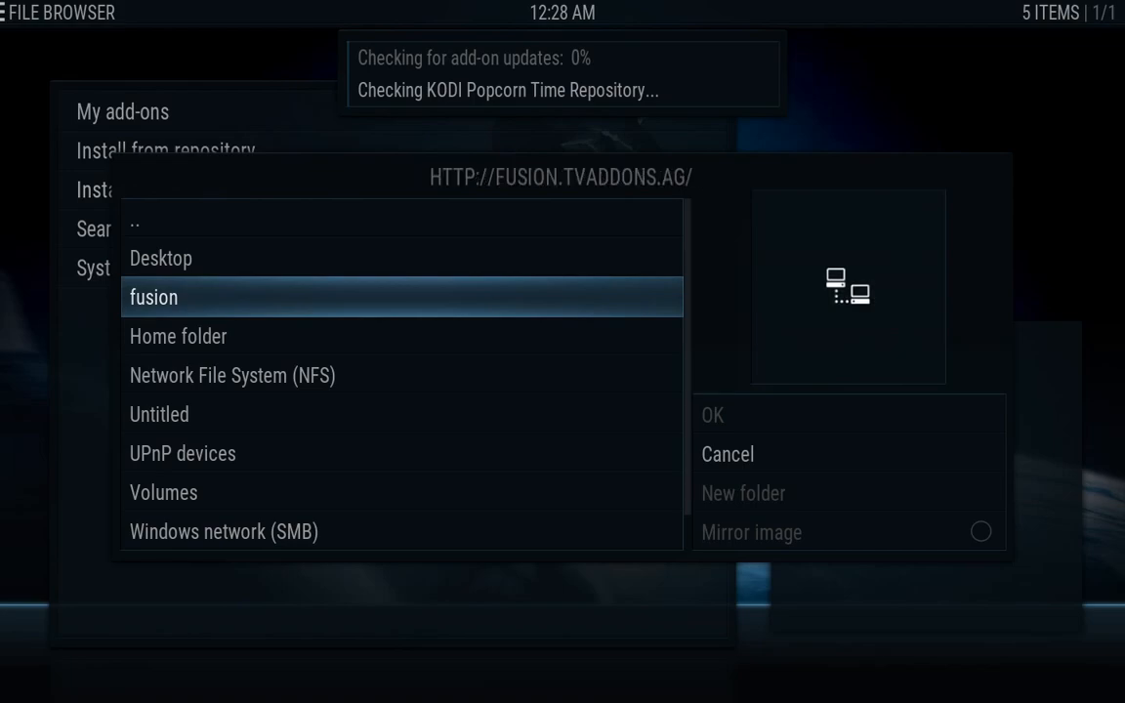
{"action": "key", "text": "Return"}
{"action": "key", "text": "Down"}
{"action": "key", "text": "Down"}
{"action": "key", "text": "Return"}
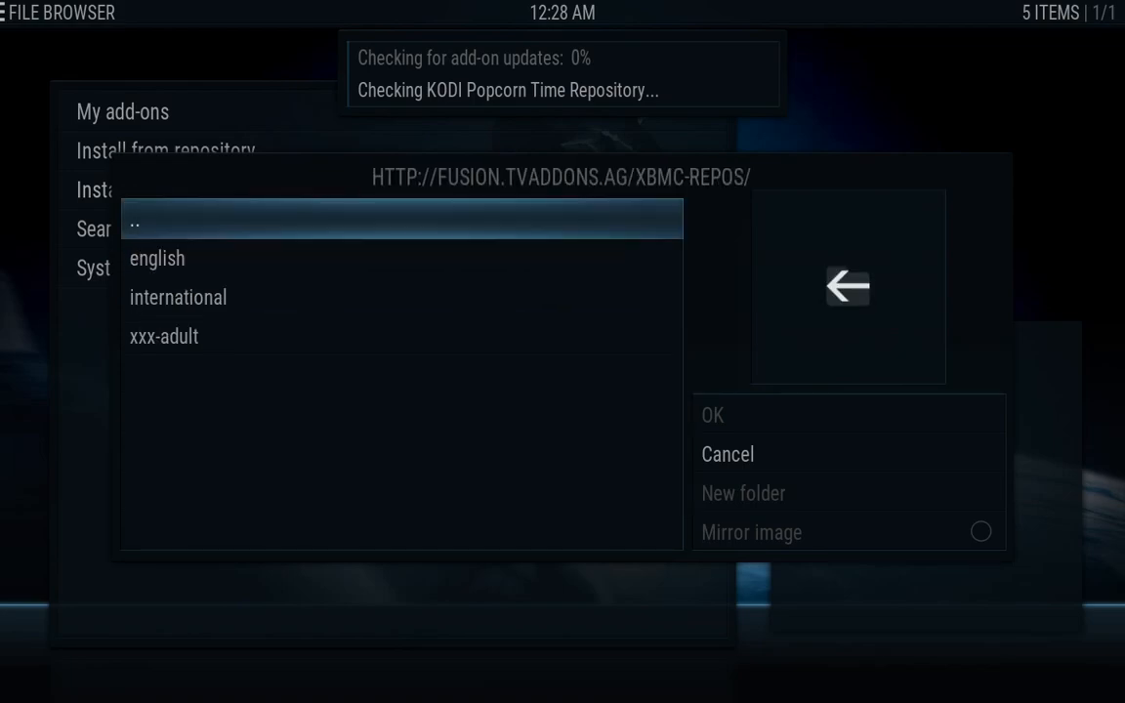
{"action": "key", "text": "Down"}
{"action": "key", "text": "Down"}
{"action": "key", "text": "Up"}
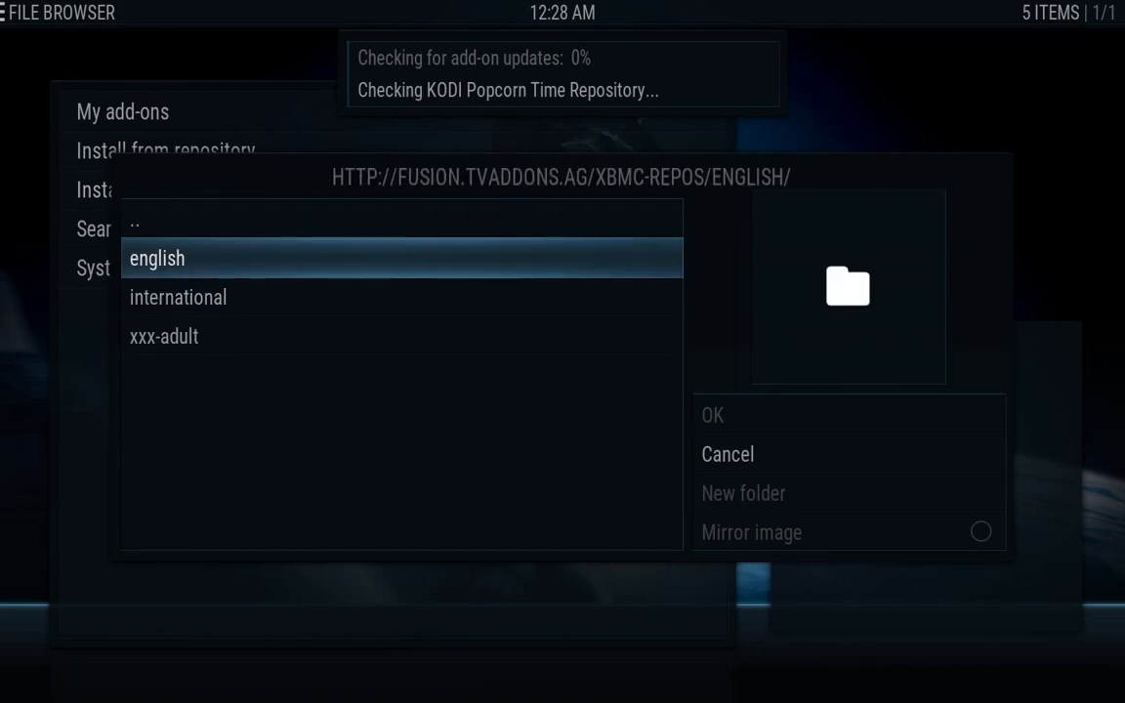
{"action": "key", "text": "Return"}
{"action": "key", "text": "Down"}
{"action": "key", "text": "Down"}
{"action": "key", "text": "Down"}
{"action": "key", "text": "Down"}
{"action": "key", "text": "Down"}
{"action": "key", "text": "Down"}
{"action": "key", "text": "Down"}
{"action": "key", "text": "Down"}
{"action": "key", "text": "Down"}
{"action": "key", "text": "Down"}
{"action": "key", "text": "Down"}
{"action": "key", "text": "Down"}
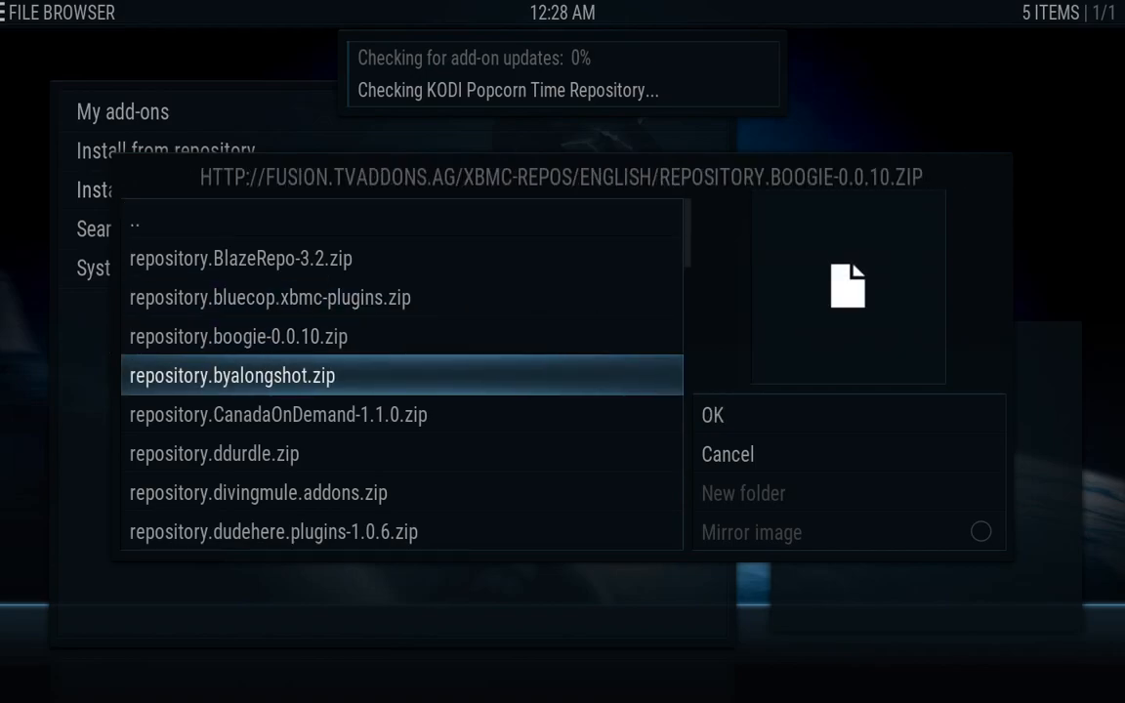
{"action": "key", "text": "Down"}
{"action": "key", "text": "Down"}
{"action": "key", "text": "Down"}
{"action": "key", "text": "Down"}
{"action": "key", "text": "Down"}
{"action": "key", "text": "Down"}
{"action": "key", "text": "Down"}
{"action": "key", "text": "Down"}
{"action": "key", "text": "Down"}
{"action": "key", "text": "Down"}
{"action": "key", "text": "Down"}
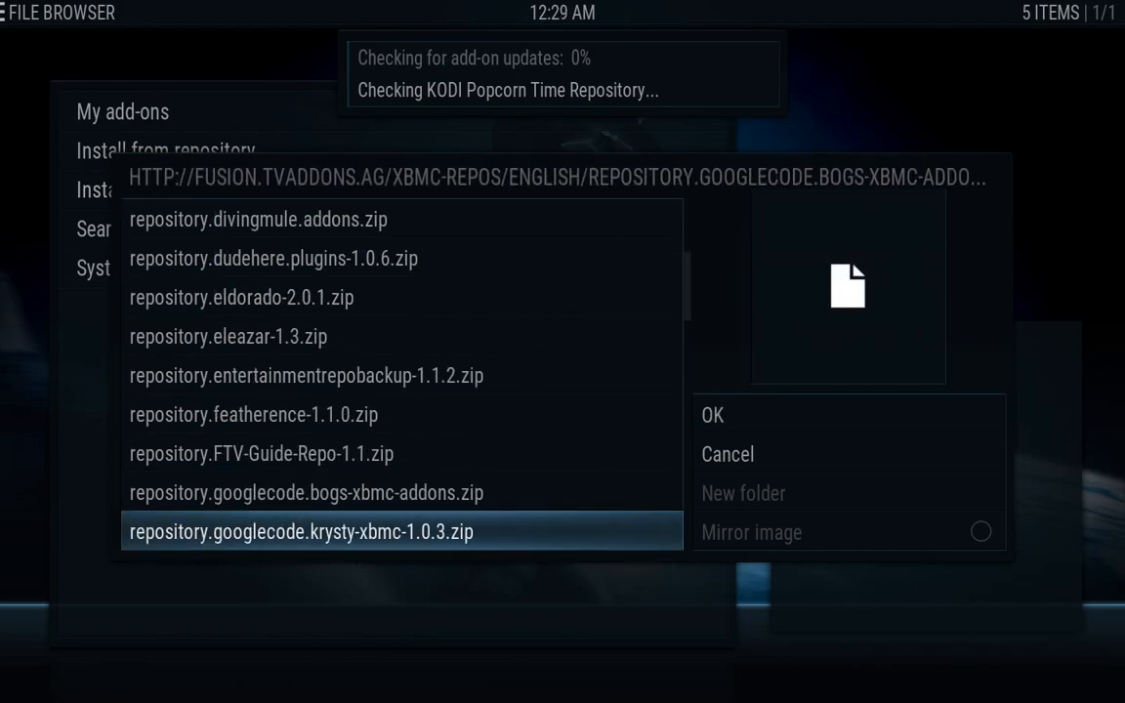
{"action": "key", "text": "Down"}
{"action": "key", "text": "Down"}
{"action": "key", "text": "Down"}
{"action": "key", "text": "Down"}
{"action": "key", "text": "Down"}
{"action": "key", "text": "Down"}
{"action": "key", "text": "Down"}
{"action": "key", "text": "Down"}
{"action": "key", "text": "Down"}
{"action": "key", "text": "Down"}
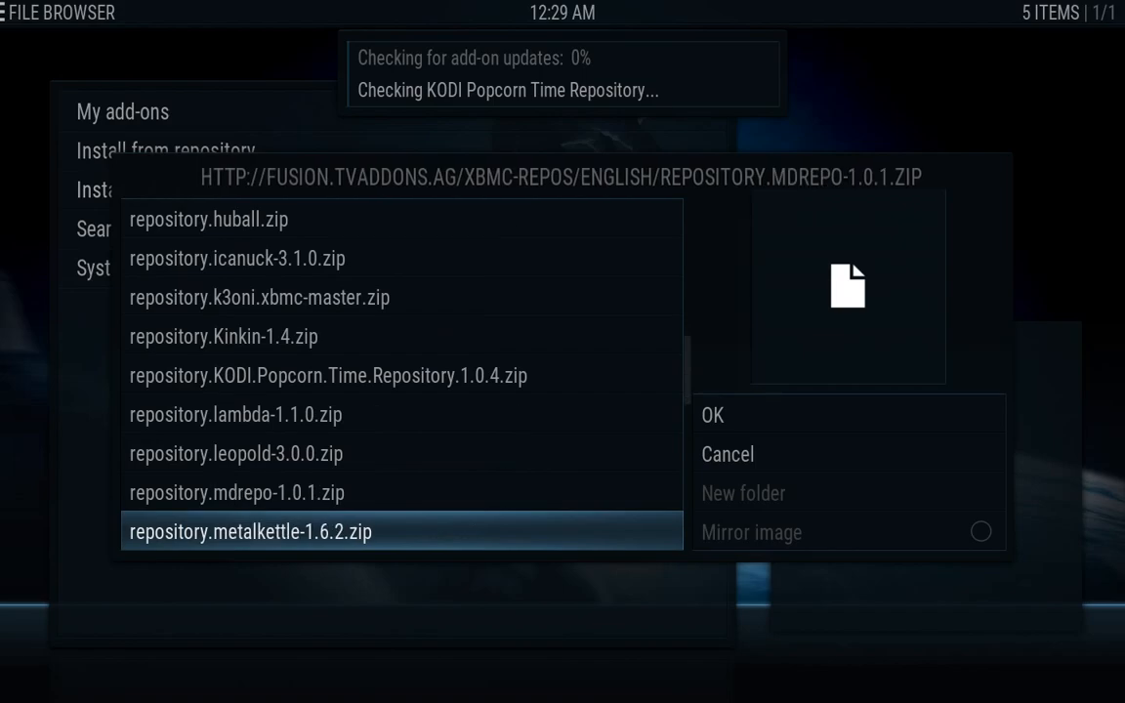
{"action": "key", "text": "Down"}
{"action": "key", "text": "Down"}
{"action": "key", "text": "Down"}
{"action": "key", "text": "Down"}
{"action": "key", "text": "Down"}
{"action": "key", "text": "Down"}
{"action": "key", "text": "Down"}
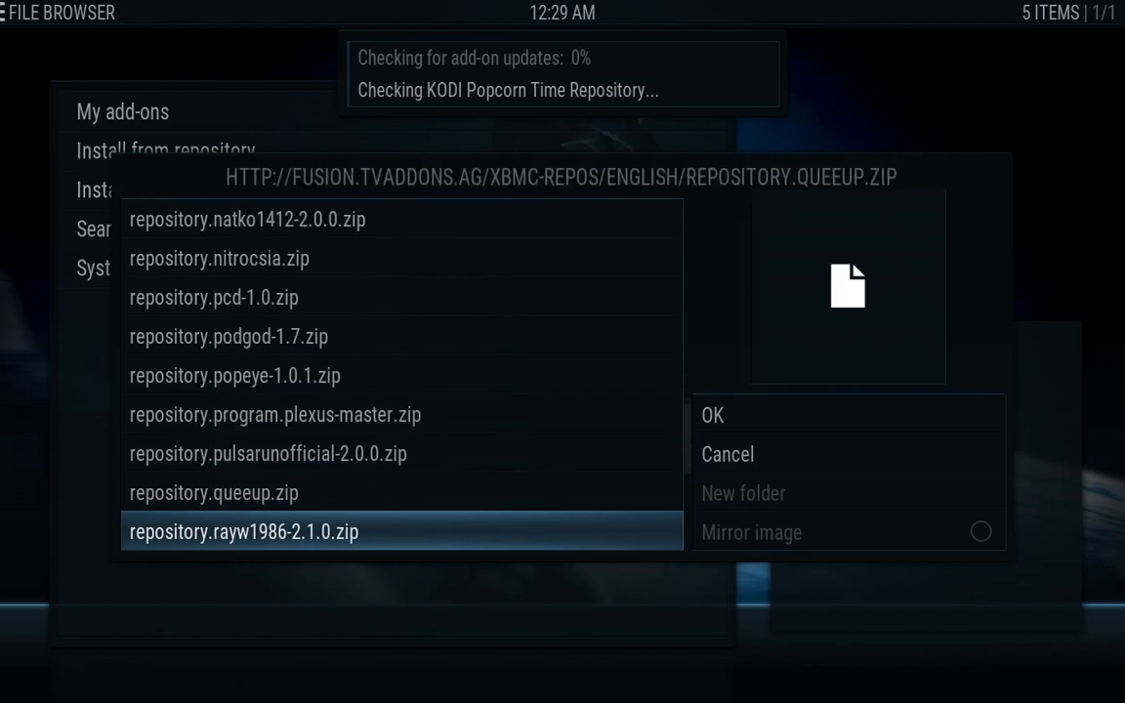
{"action": "key", "text": "Down"}
{"action": "key", "text": "Down"}
{"action": "key", "text": "Down"}
{"action": "key", "text": "Down"}
{"action": "key", "text": "Down"}
{"action": "key", "text": "Down"}
{"action": "key", "text": "Down"}
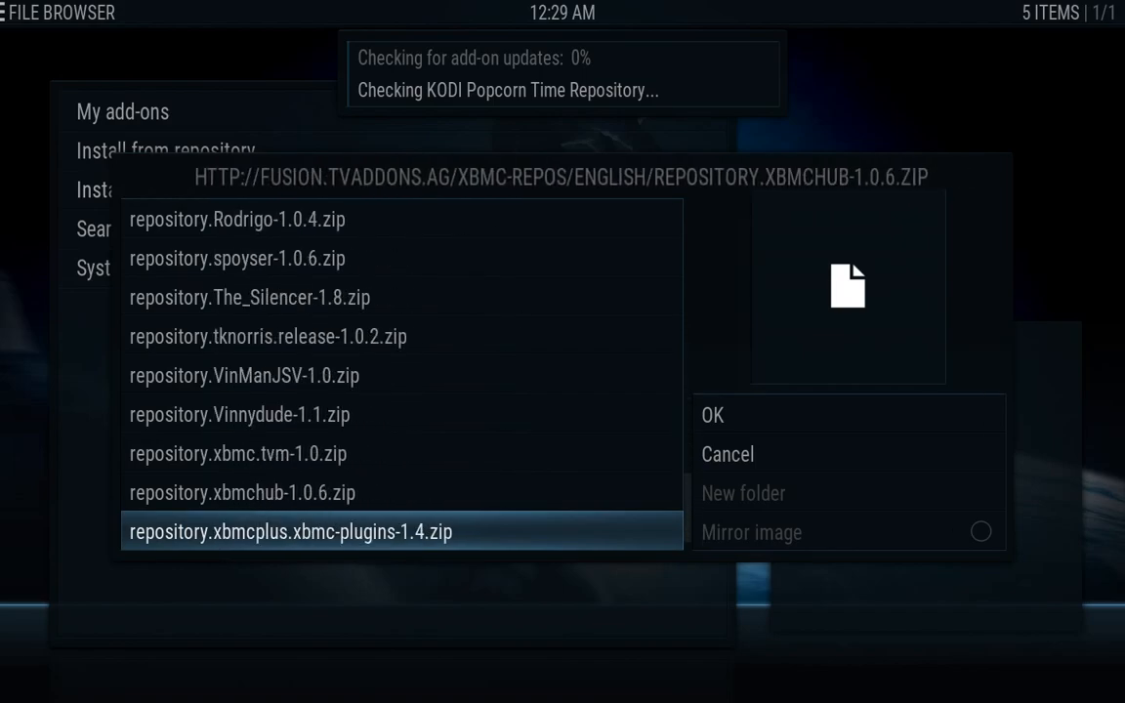
{"action": "key", "text": "Up"}
{"action": "key", "text": "Up"}
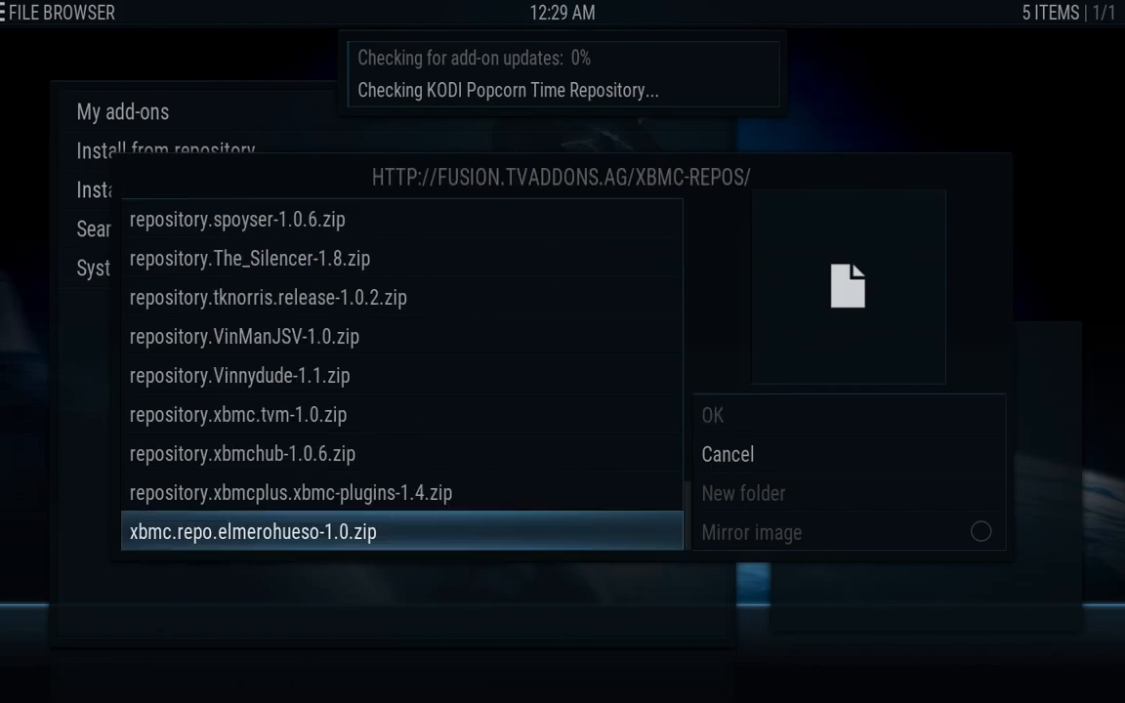
{"action": "key", "text": "Up"}
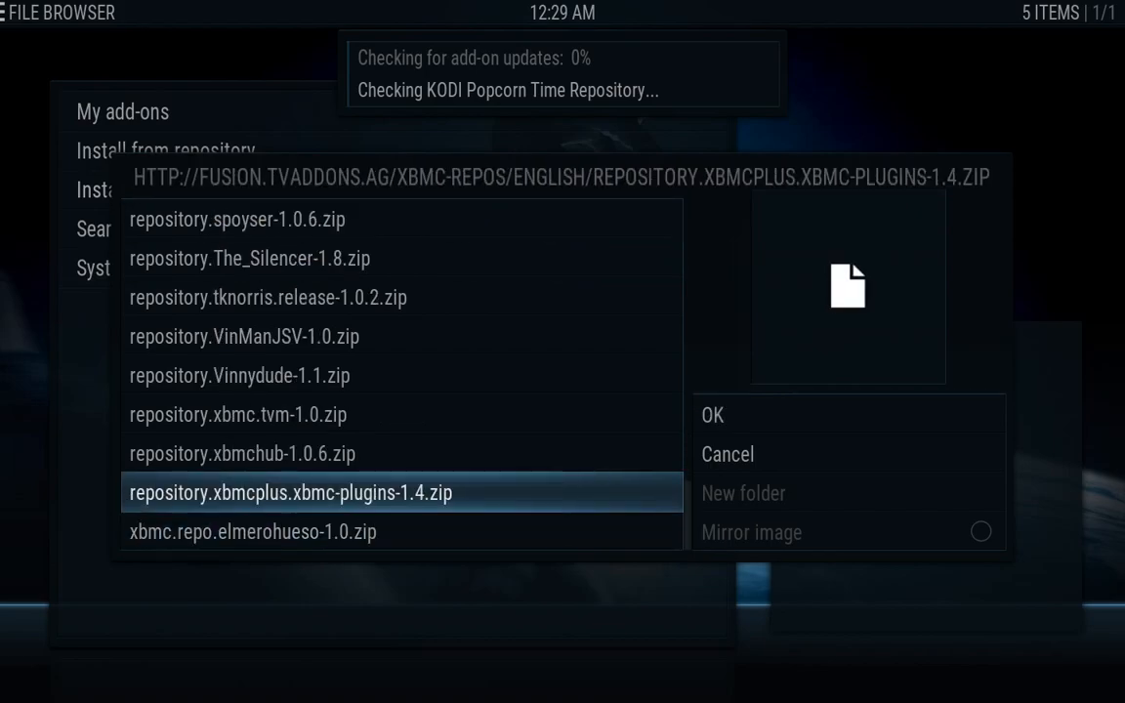
{"action": "key", "text": "Return"}
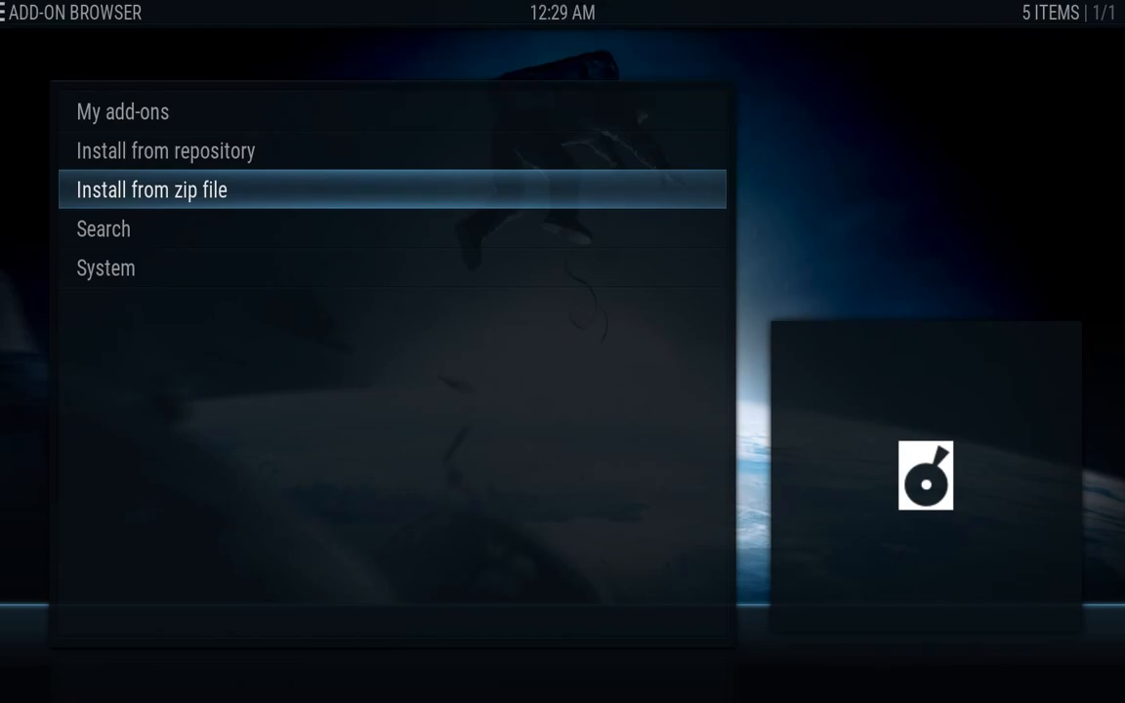
{"action": "key", "text": "Return"}
{"action": "key", "text": "Down"}
{"action": "key", "text": "Down"}
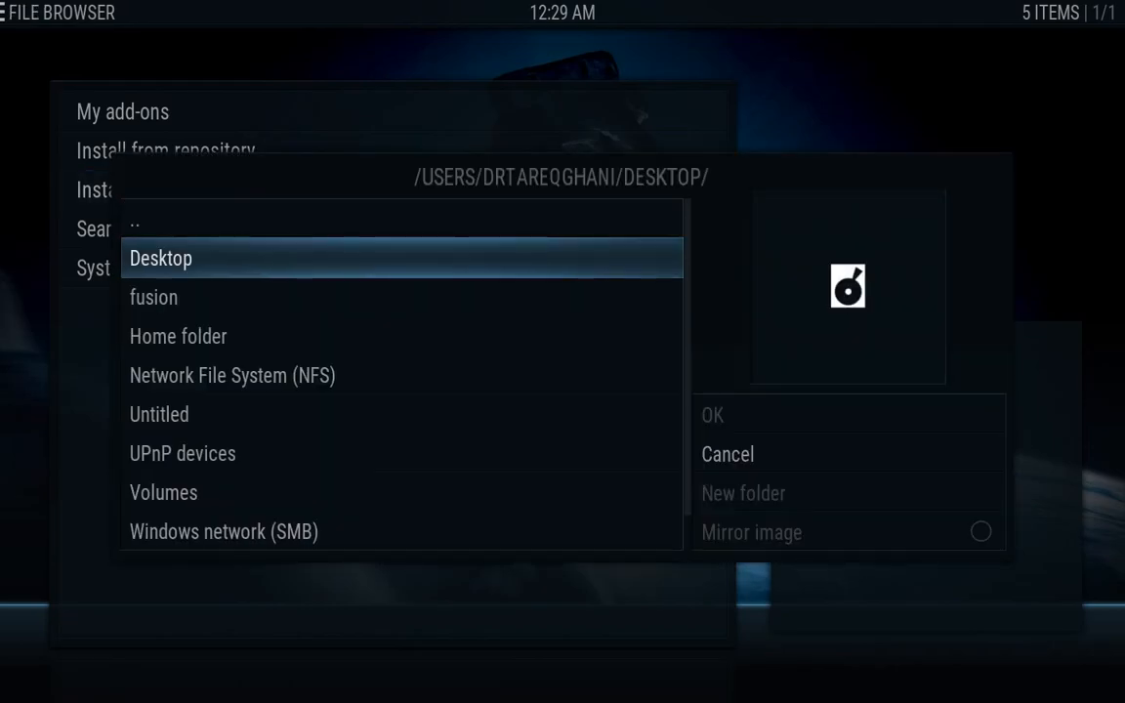
{"action": "key", "text": "Return"}
{"action": "key", "text": "Down"}
{"action": "key", "text": "Down"}
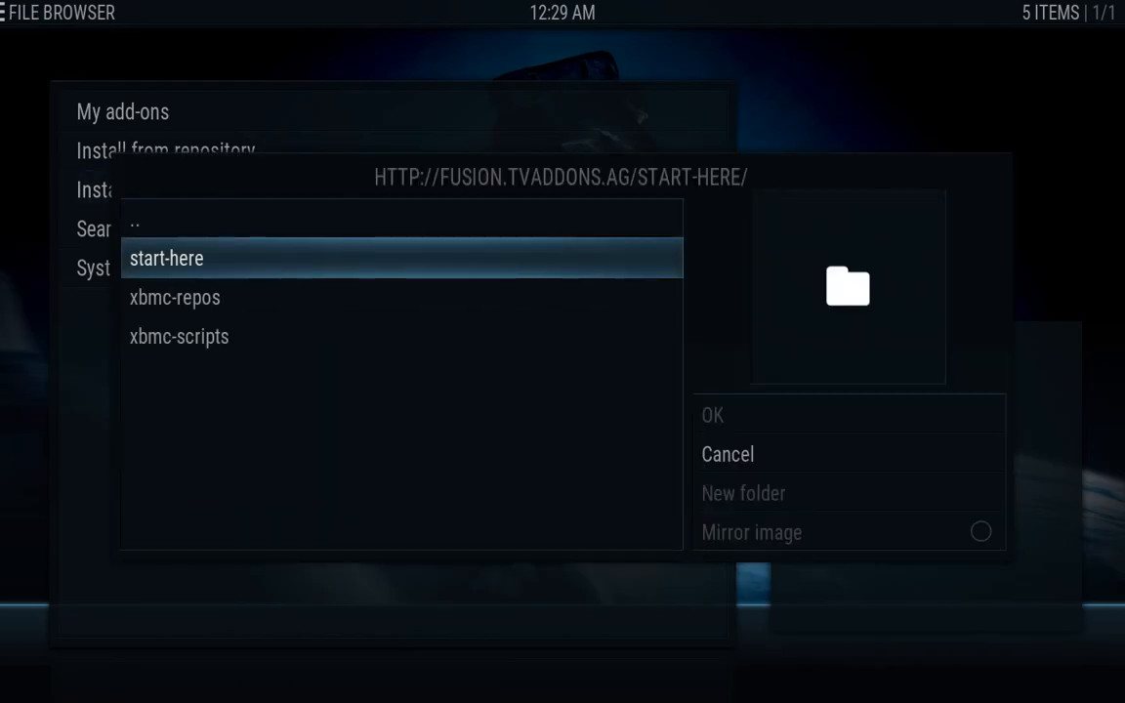
{"action": "key", "text": "Up"}
{"action": "key", "text": "Down"}
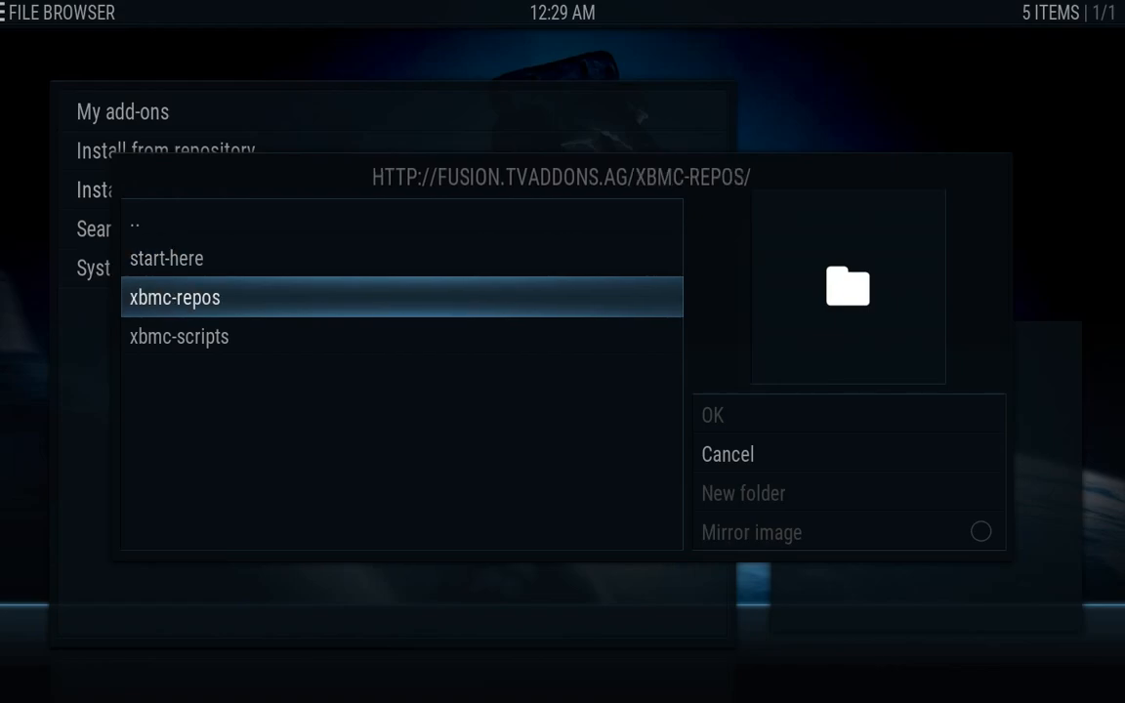
{"action": "key", "text": "Return"}
{"action": "key", "text": "Down"}
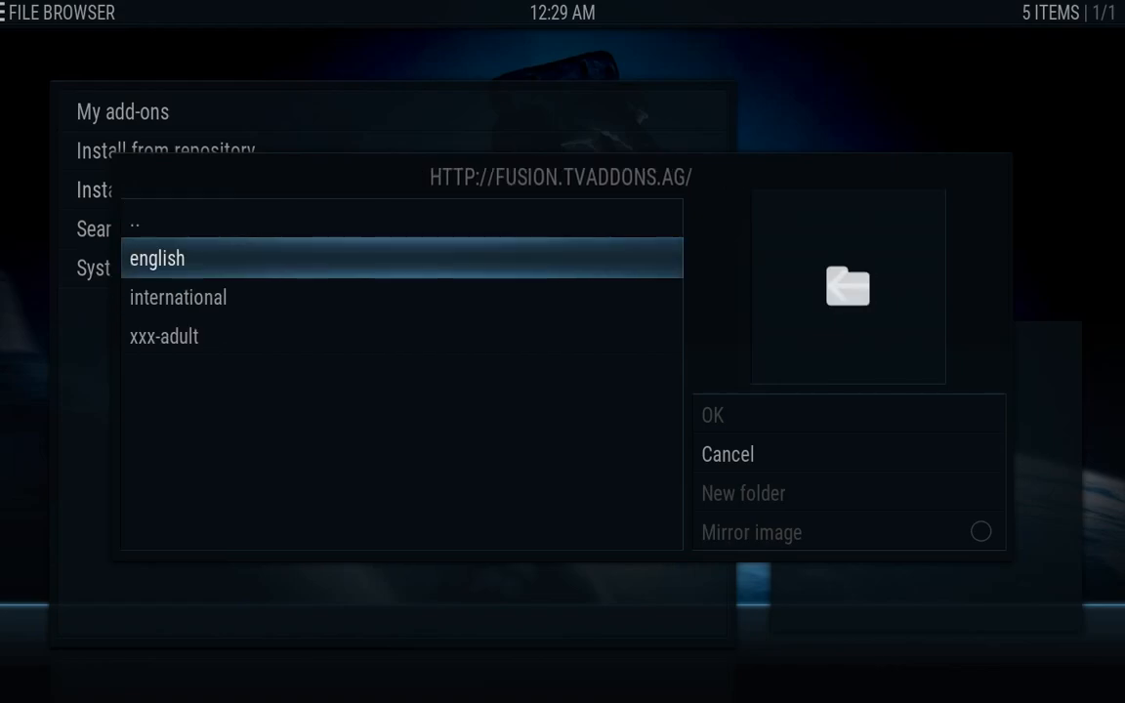
{"action": "key", "text": "Down"}
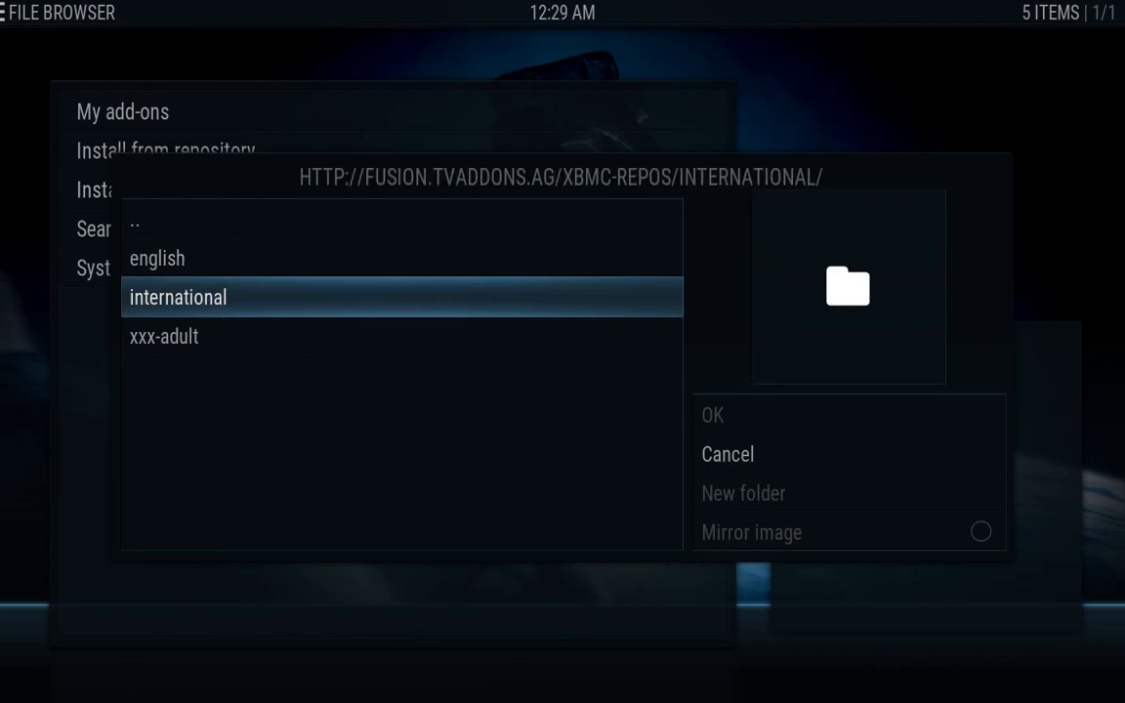
{"action": "key", "text": "Down"}
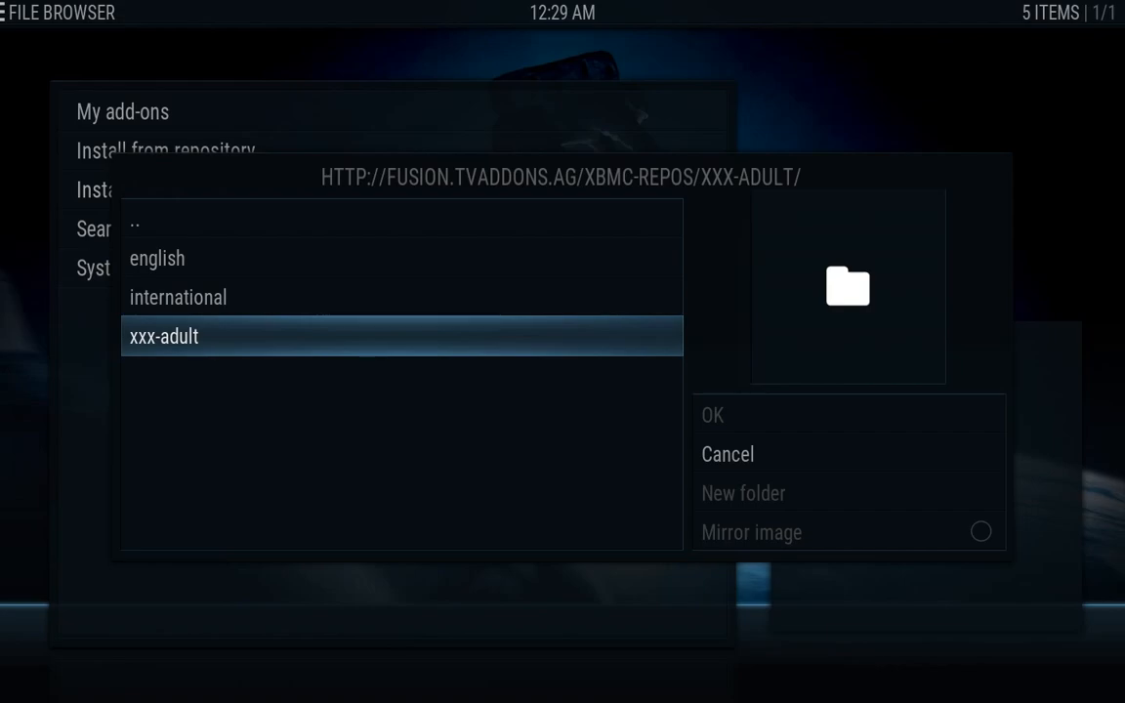
{"action": "key", "text": "Up"}
{"action": "key", "text": "Up"}
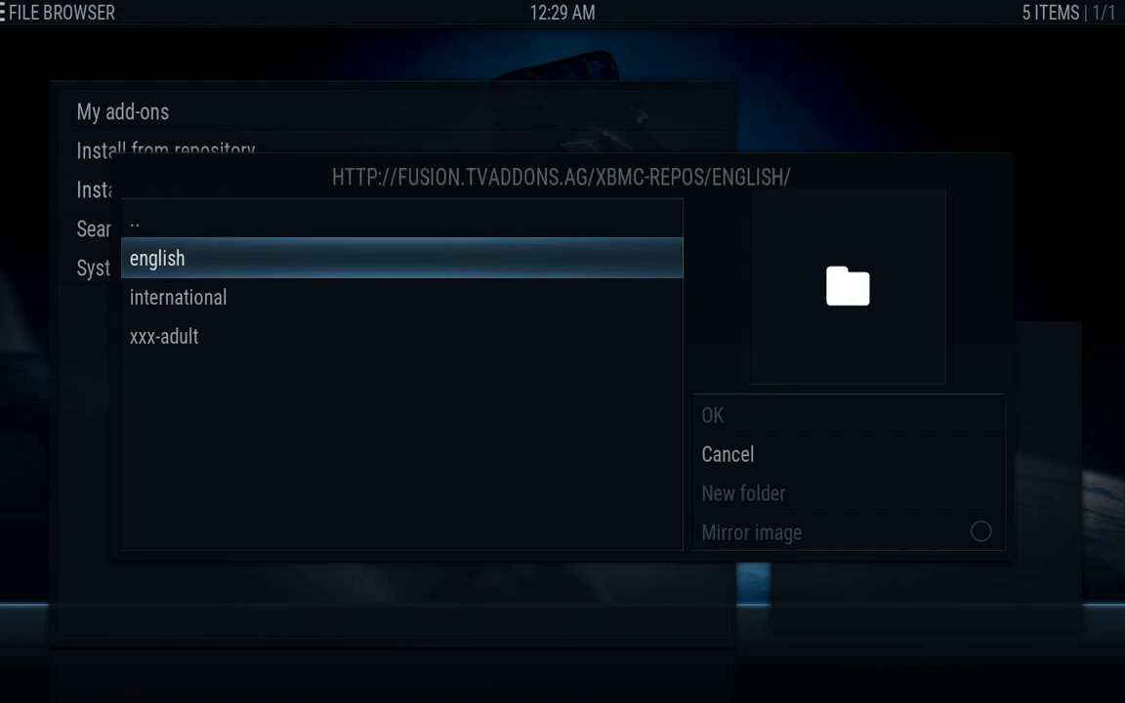
{"action": "key", "text": "Up"}
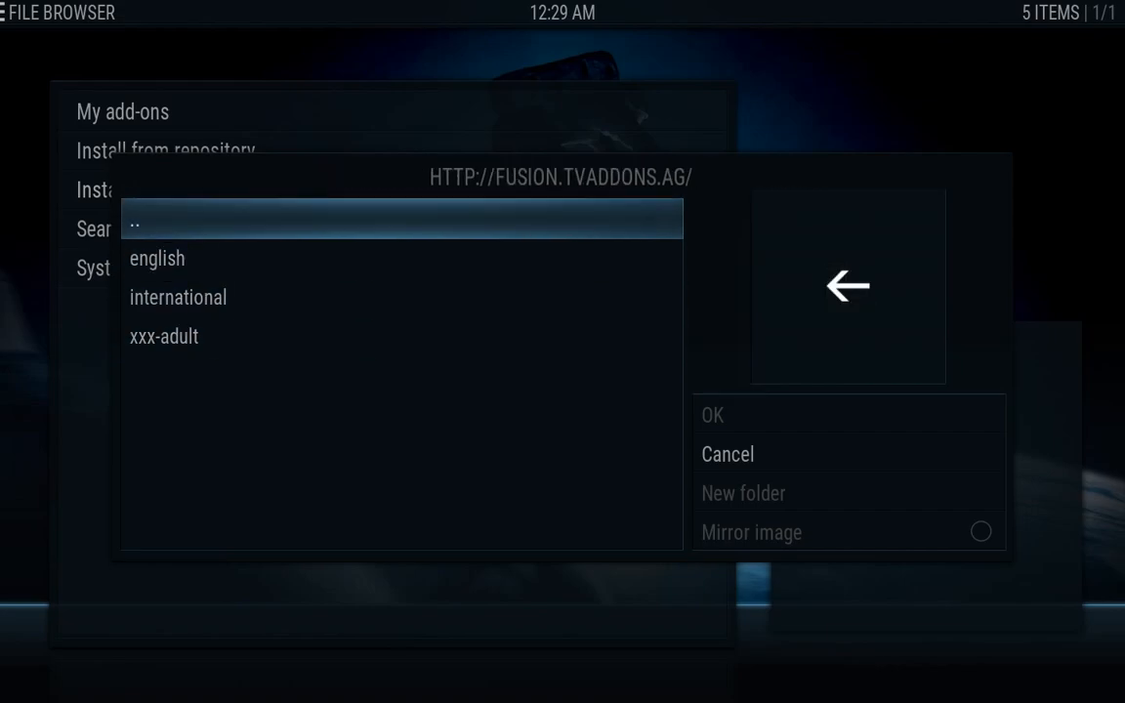
{"action": "key", "text": "Escape"}
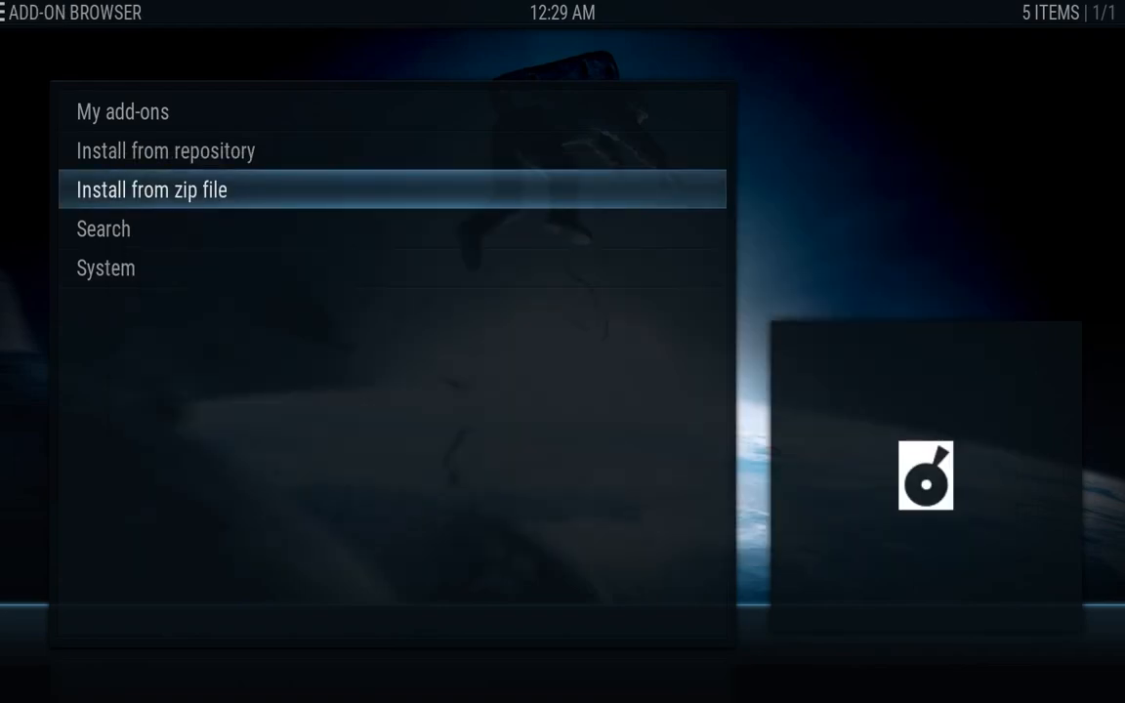
Leave the add-on browser for the home menu and open the APPS program add-ons
{"action": "key", "text": "Escape"}
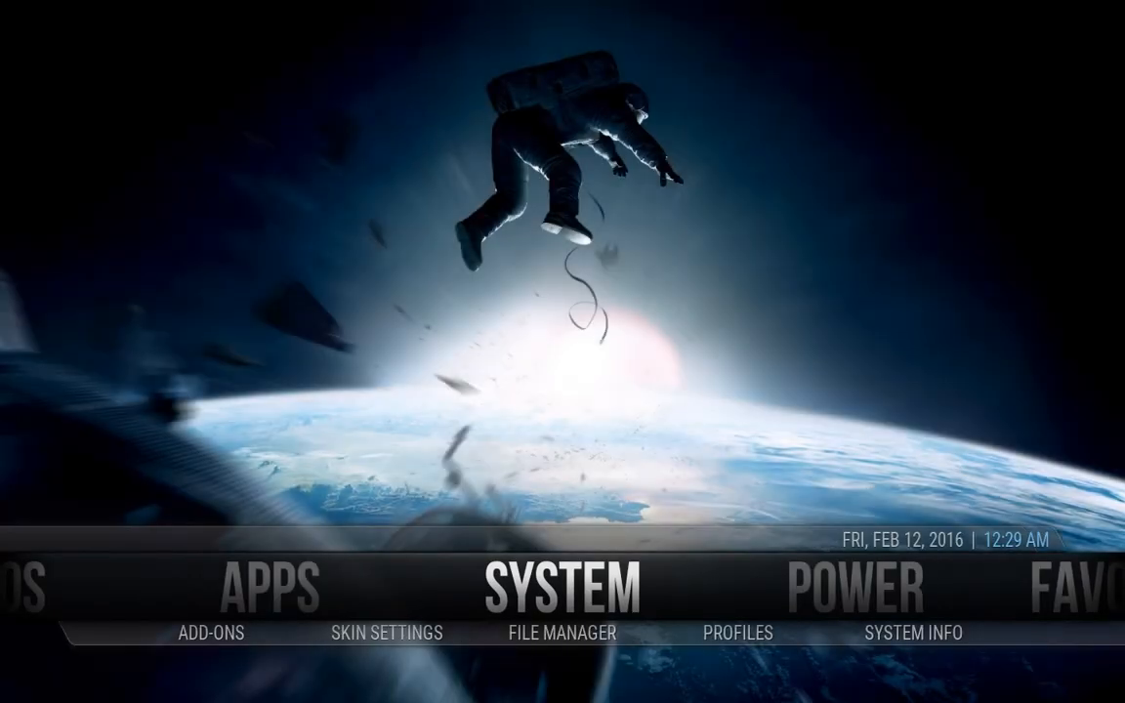
{"action": "key", "text": "Left"}
{"action": "key", "text": "Left"}
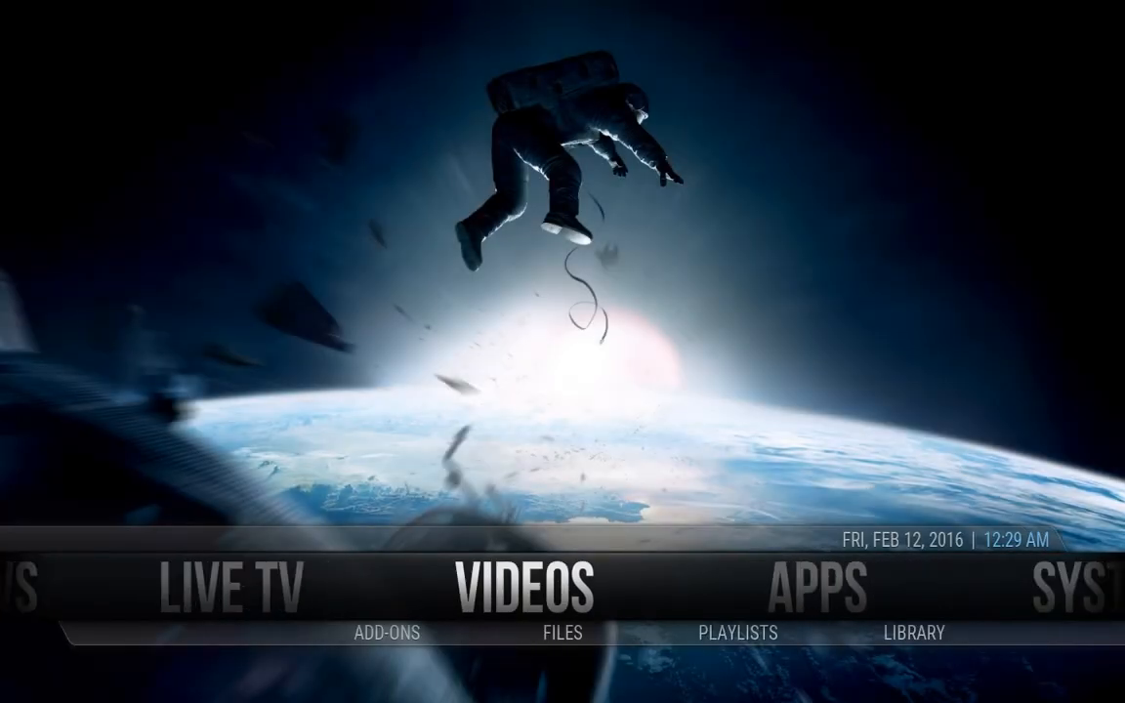
{"action": "key", "text": "Right"}
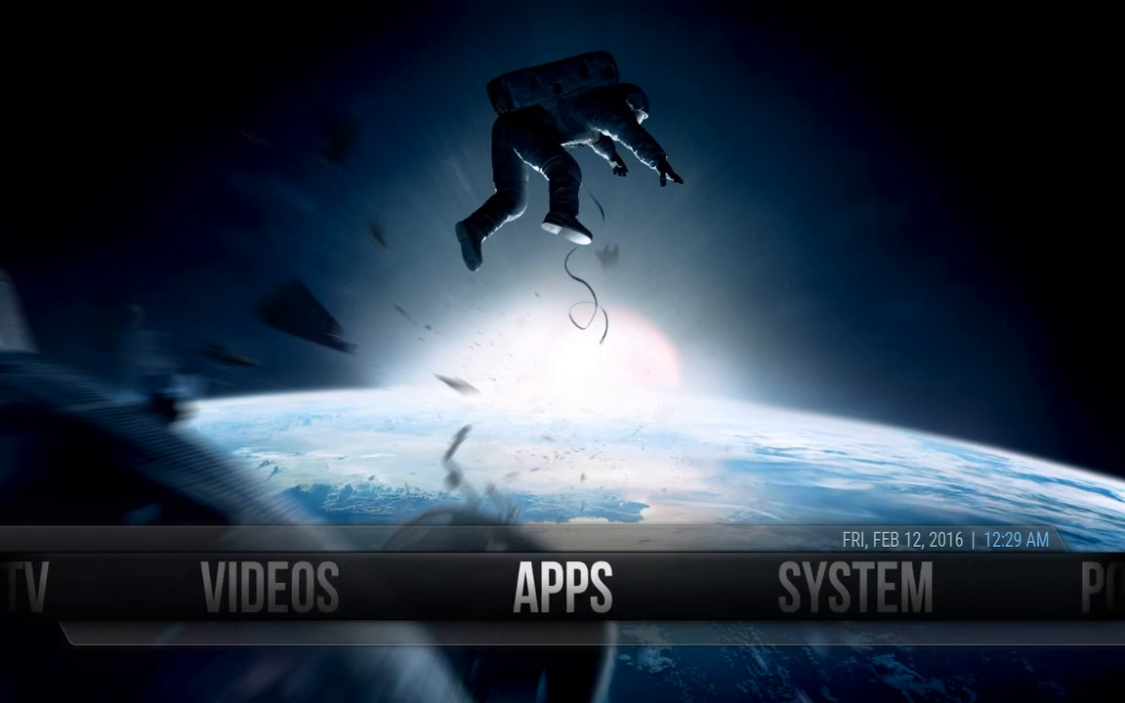
{"action": "key", "text": "Return"}
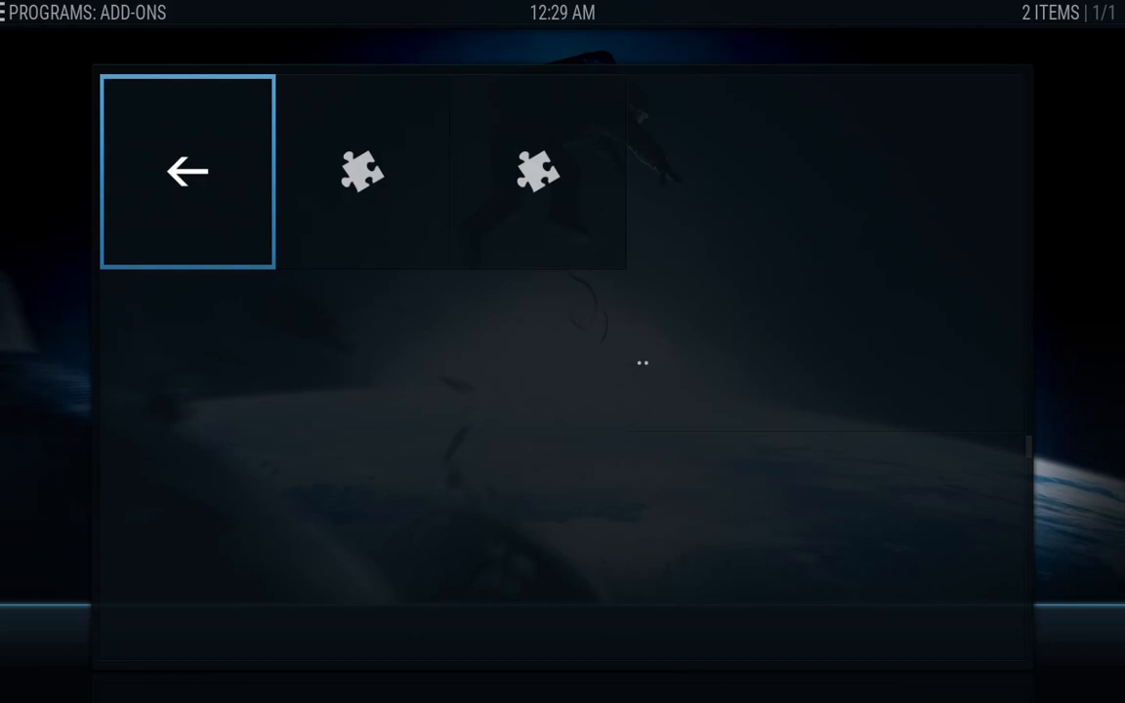
Run the Config Wizard add-on from the program add-ons list
{"action": "key", "text": "Right"}
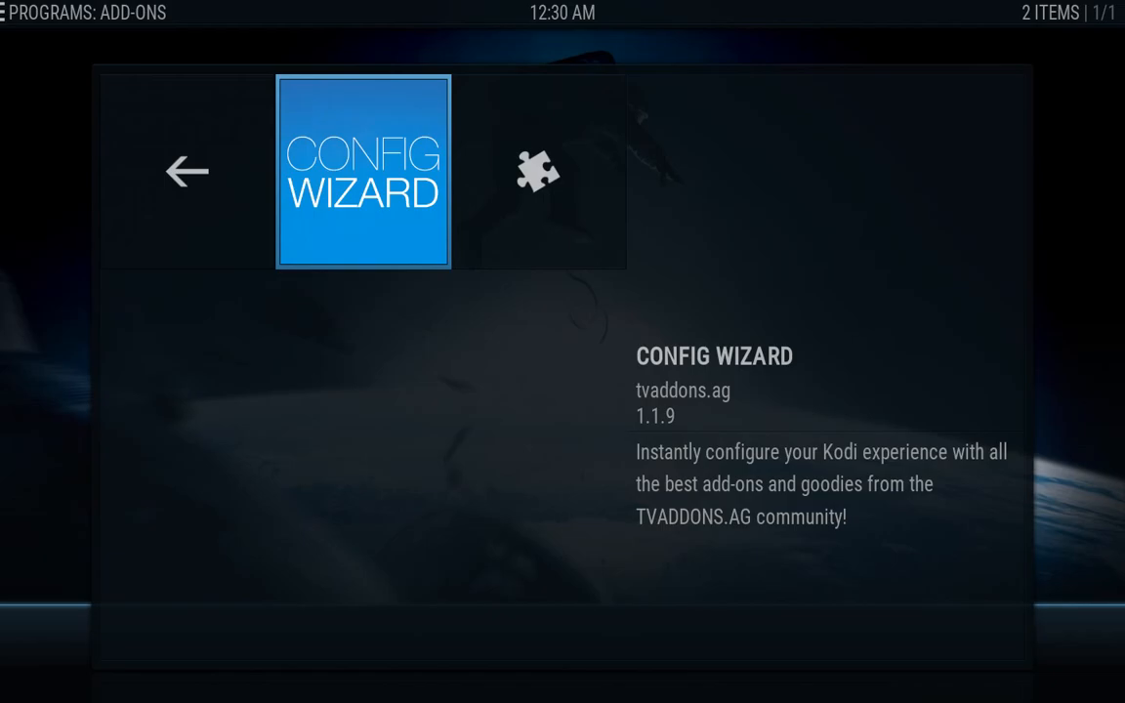
{"action": "key", "text": "Return"}
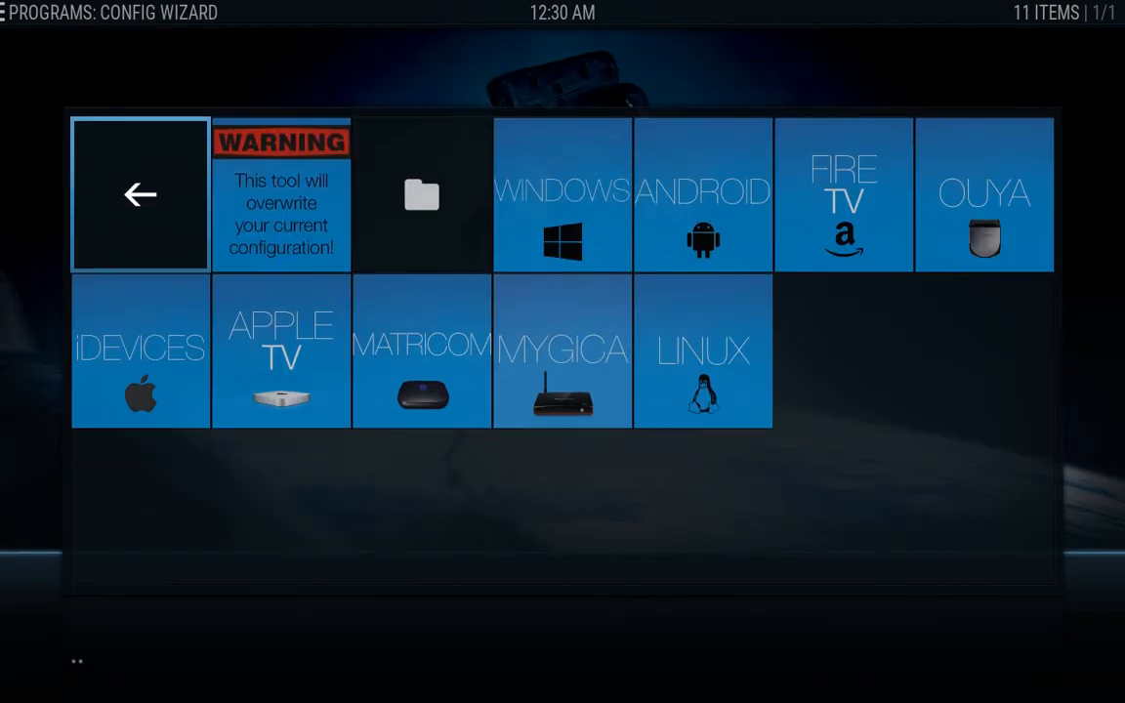
Look through the Windows, Android and Apple TV device tiles, then choose APPLE TV
{"action": "key", "text": "Right"}
{"action": "key", "text": "Right"}
{"action": "key", "text": "Right"}
{"action": "key", "text": "Right"}
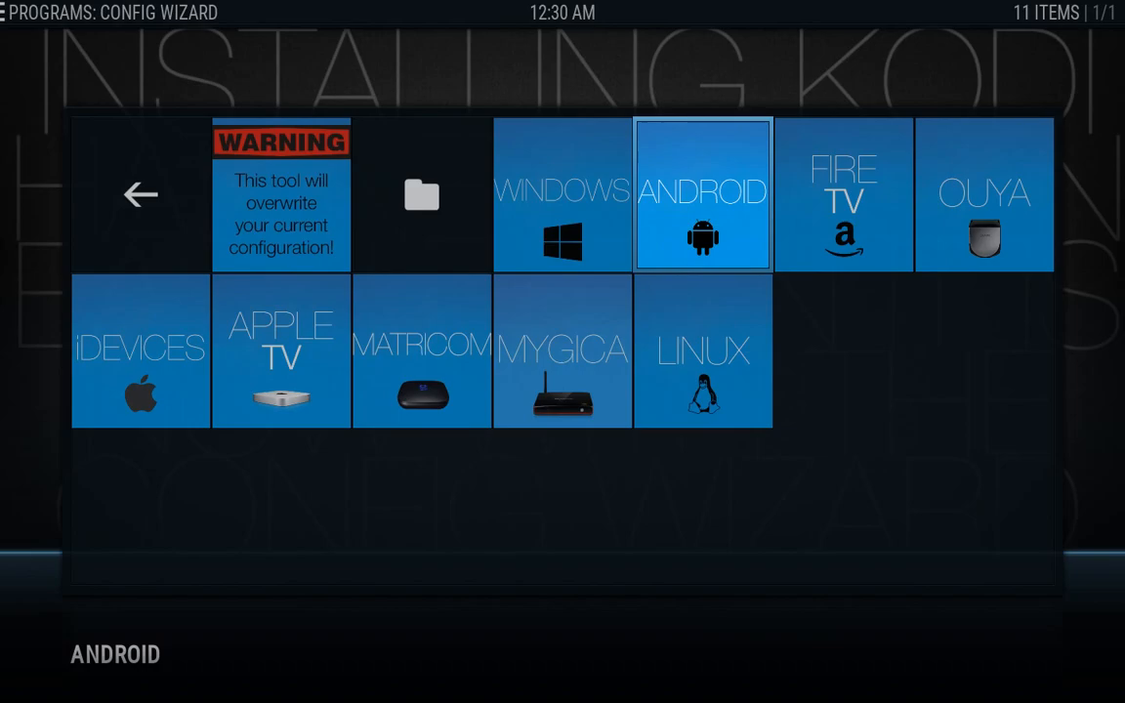
{"action": "key", "text": "Left"}
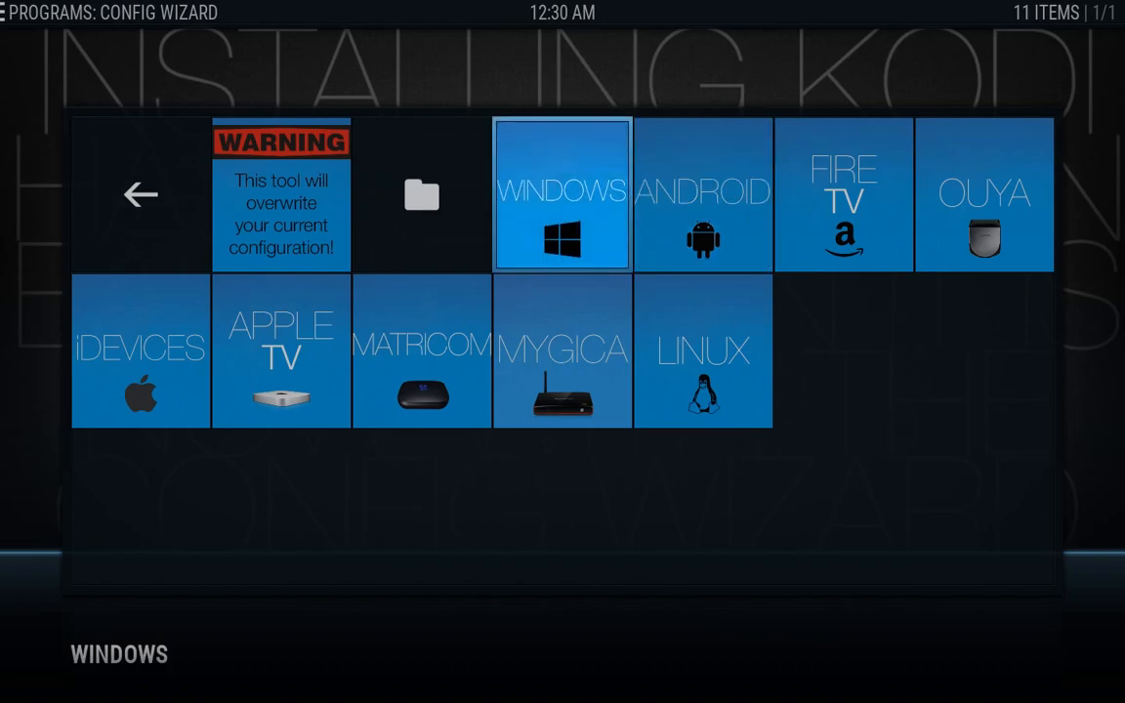
{"action": "key", "text": "Left"}
{"action": "key", "text": "Left"}
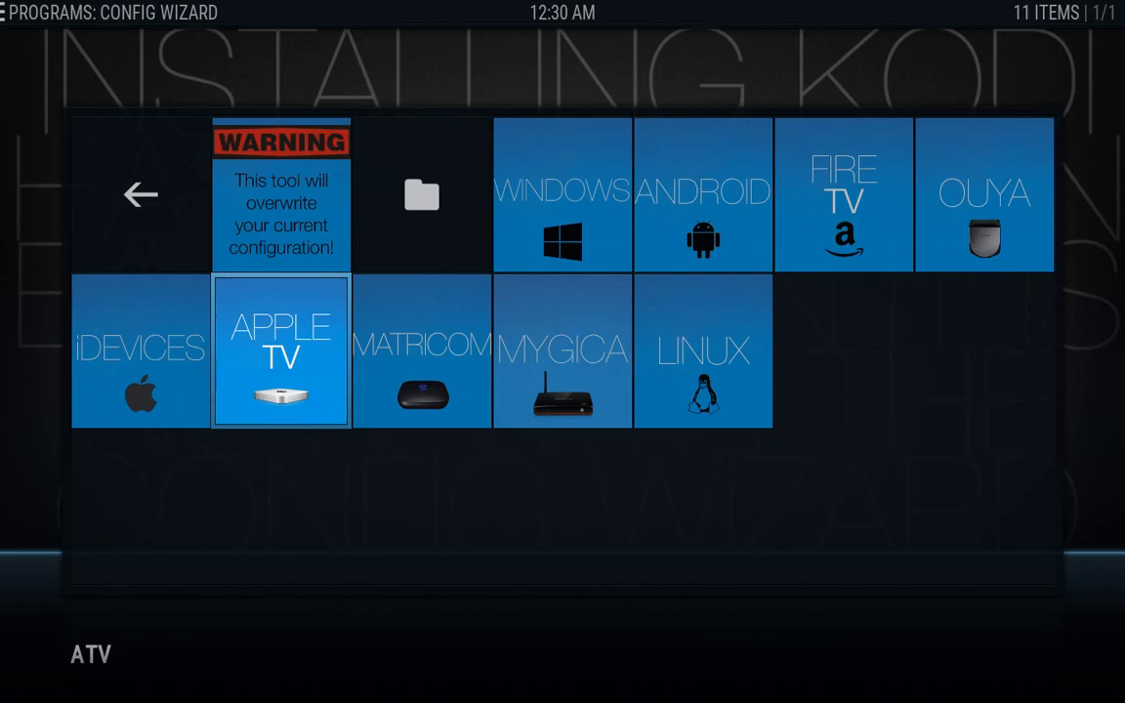
{"action": "key", "text": "Up"}
{"action": "key", "text": "Right"}
{"action": "key", "text": "Right"}
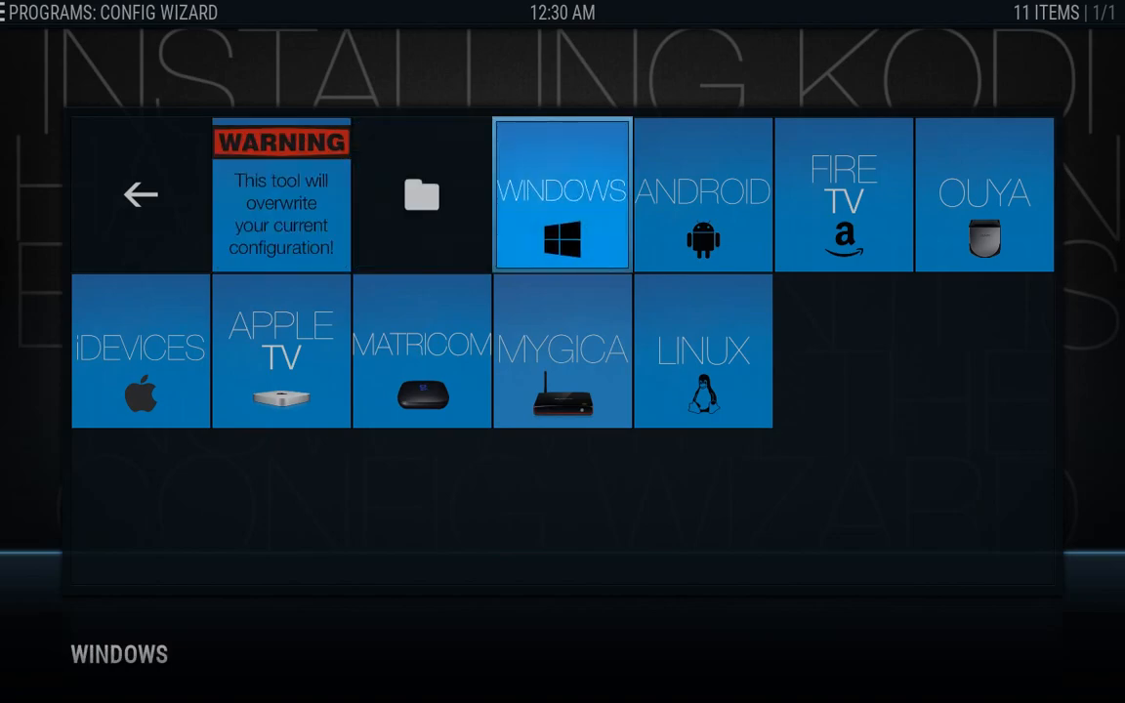
{"action": "key", "text": "Right"}
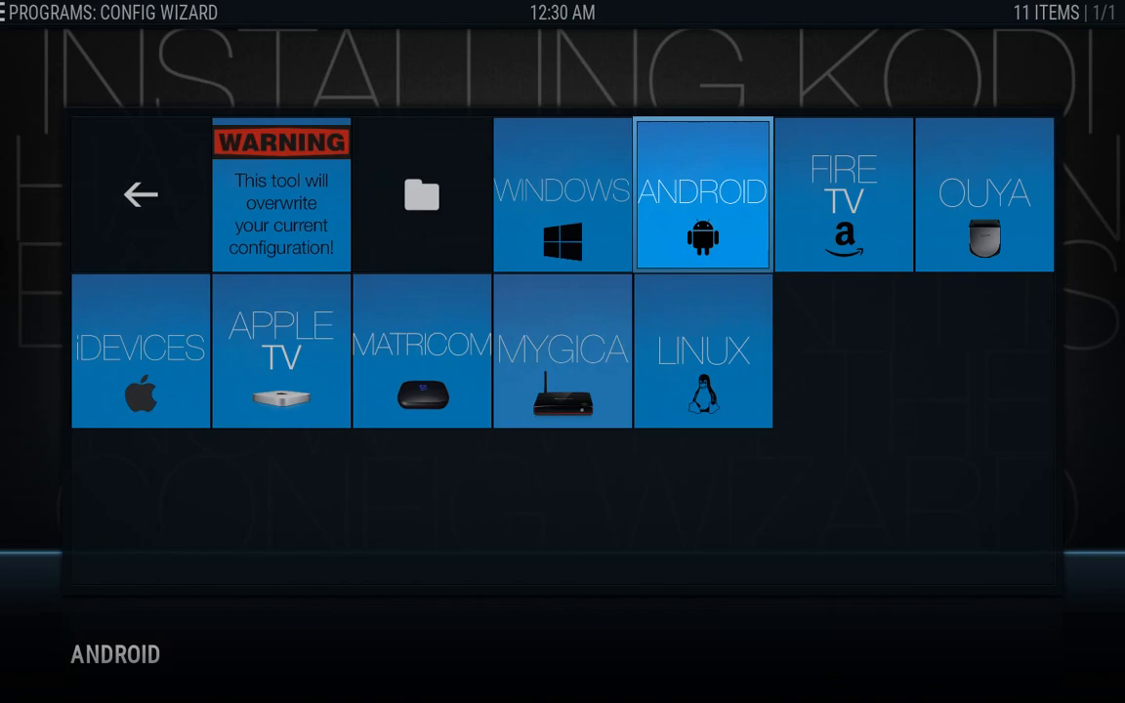
{"action": "key", "text": "Down"}
{"action": "key", "text": "Left"}
{"action": "key", "text": "Left"}
{"action": "key", "text": "Left"}
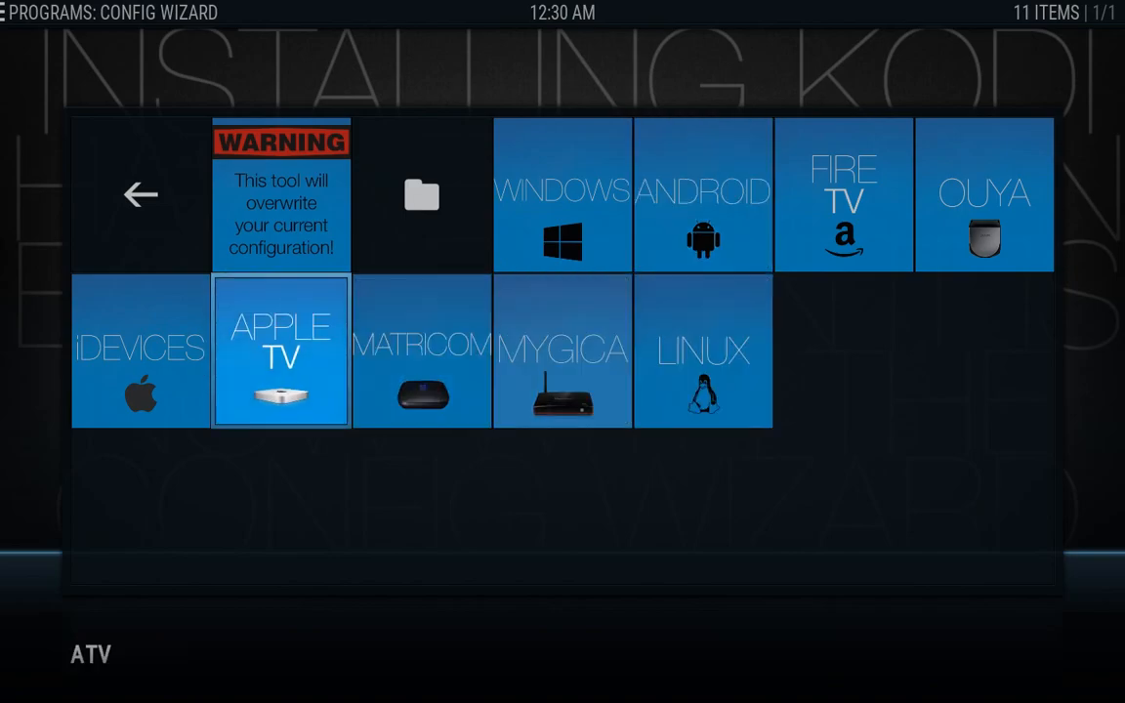
{"action": "key", "text": "Return"}
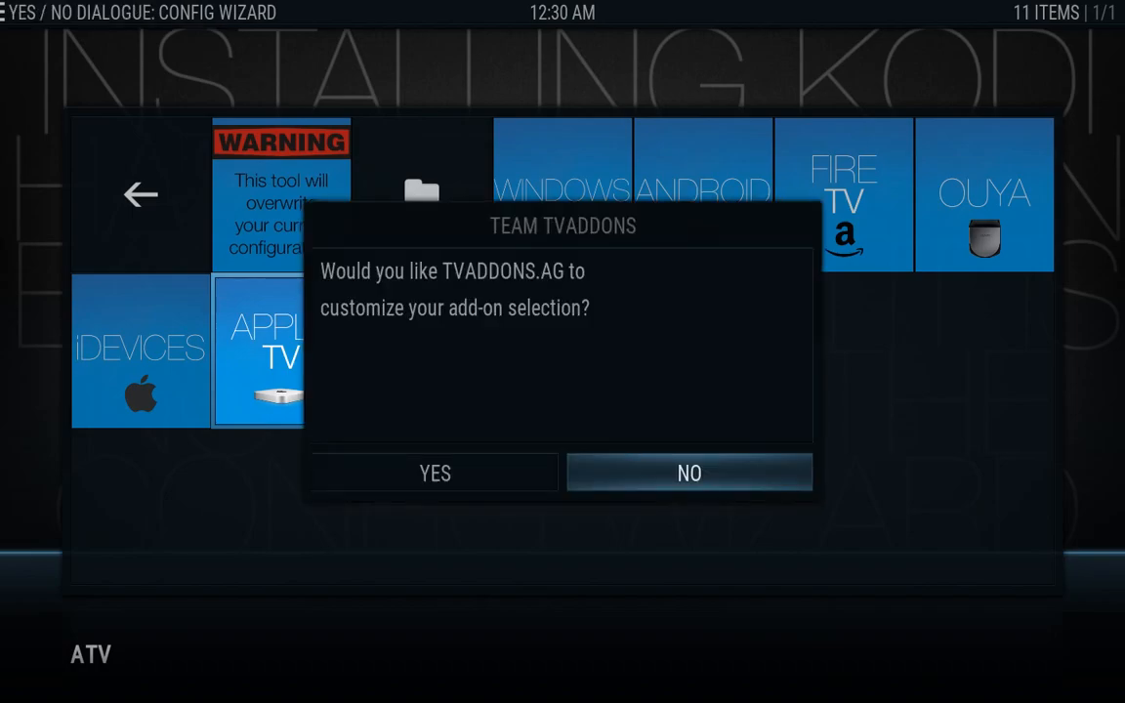
Answer Yes to customizing the Apple TV add-ons, then cancel its download at 57%
{"action": "key", "text": "Left"}
{"action": "key", "text": "Return"}
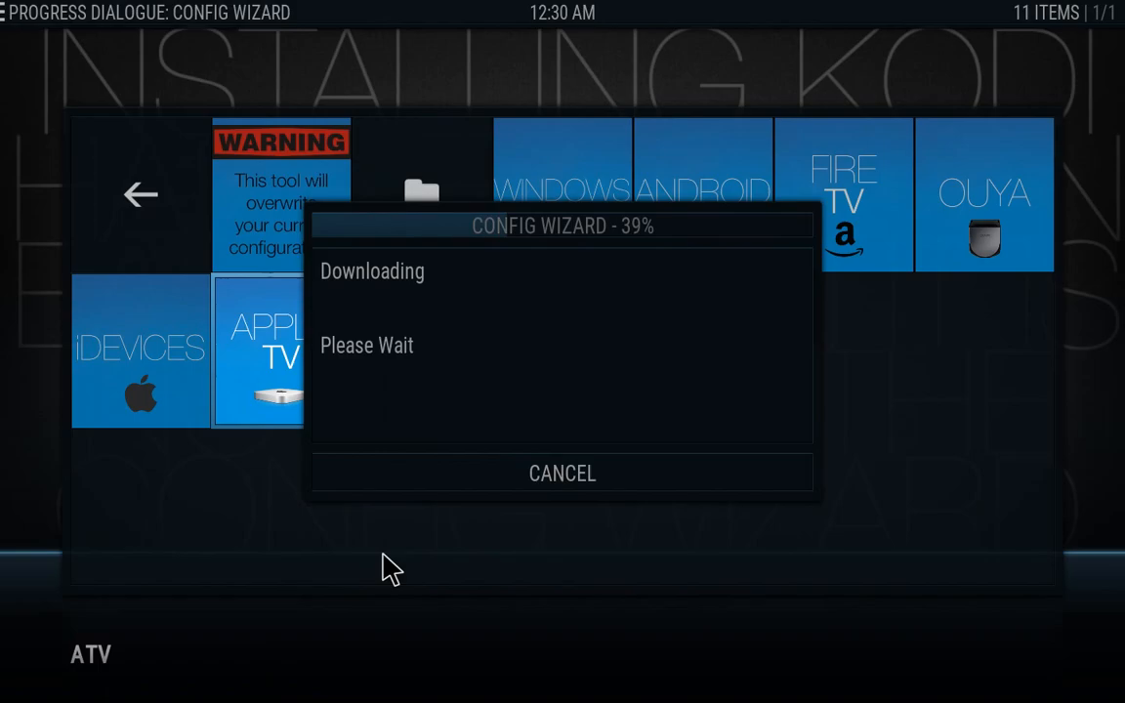
{"action": "left_click", "coordinate": [530, 482]}
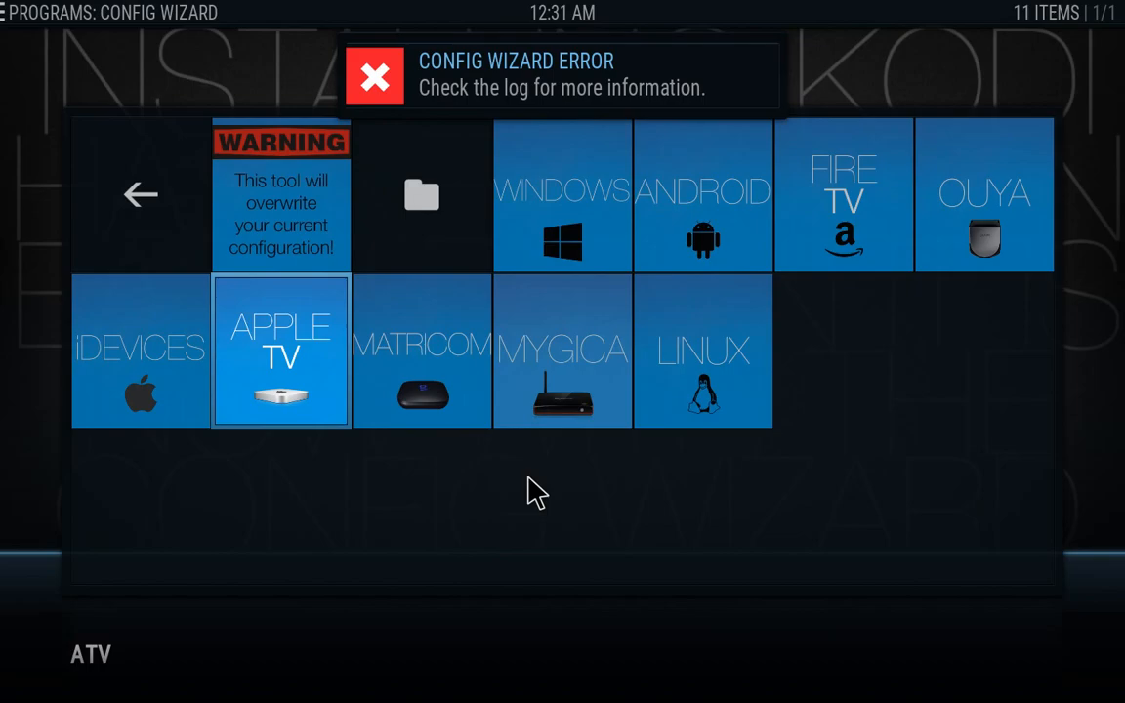
{"action": "key", "text": "Left"}
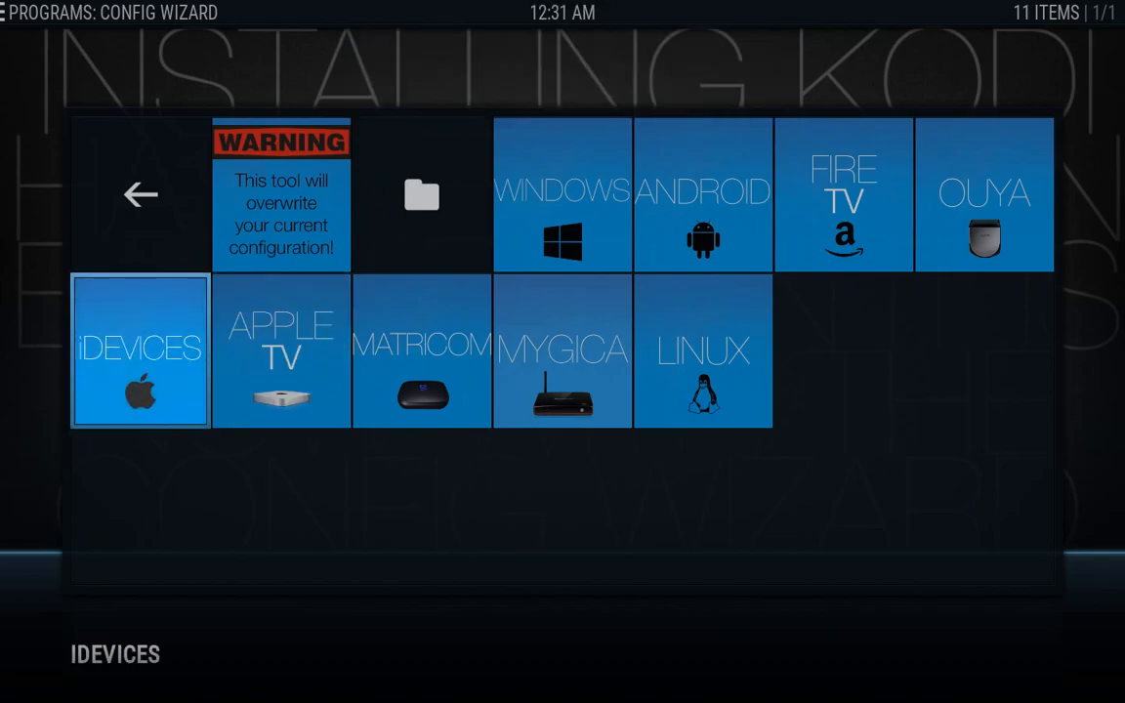
Choose iDEVICES, answer Yes to customizing, and let the configuration download and extract
{"action": "key", "text": "Return"}
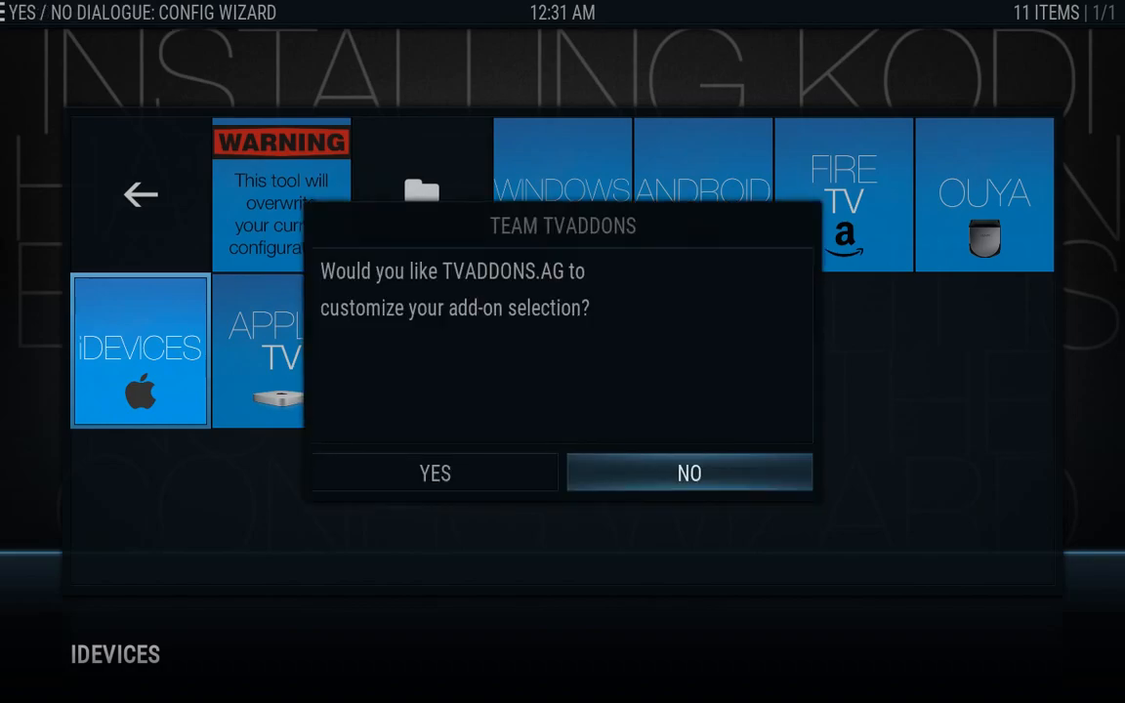
{"action": "key", "text": "Left"}
{"action": "key", "text": "Return"}
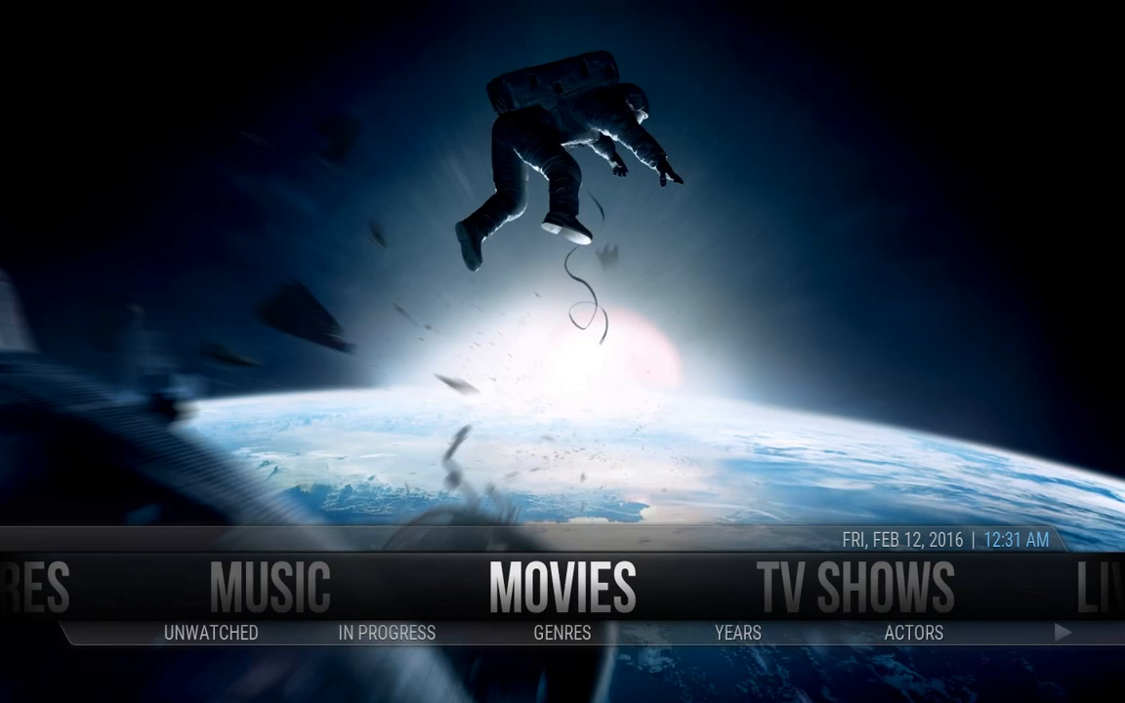
Go to VIDEOS on the home menu and open its 28-item Add-ons list
{"action": "key", "text": "Right"}
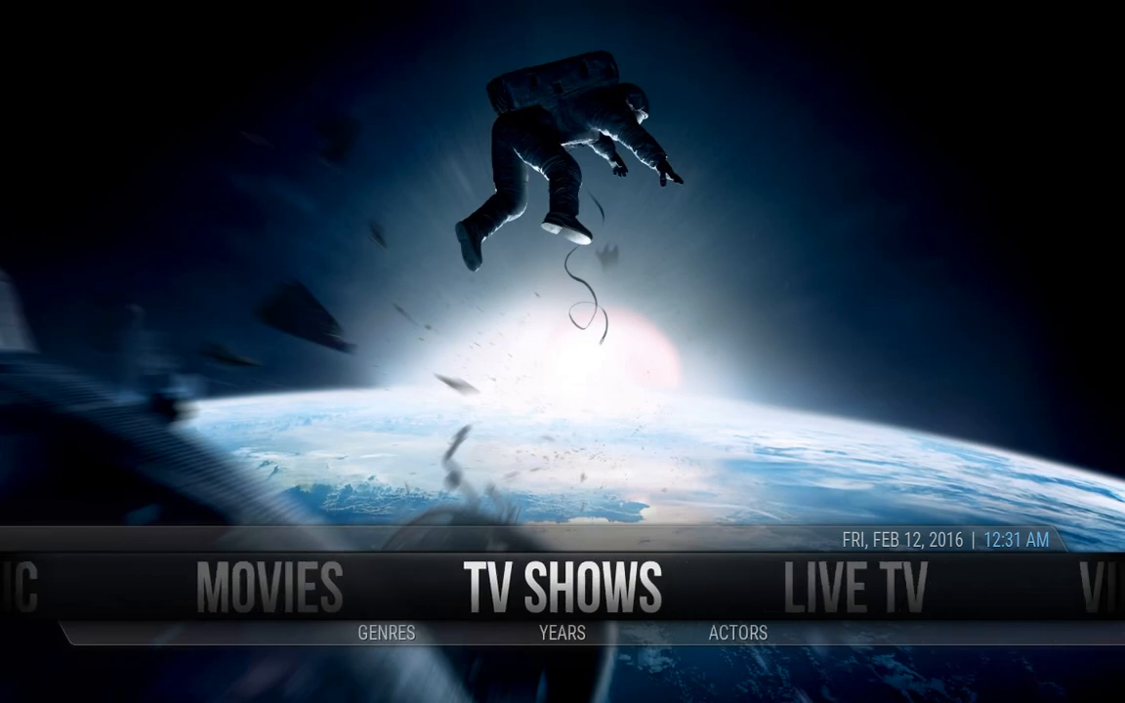
{"action": "key", "text": "Right"}
{"action": "key", "text": "Right"}
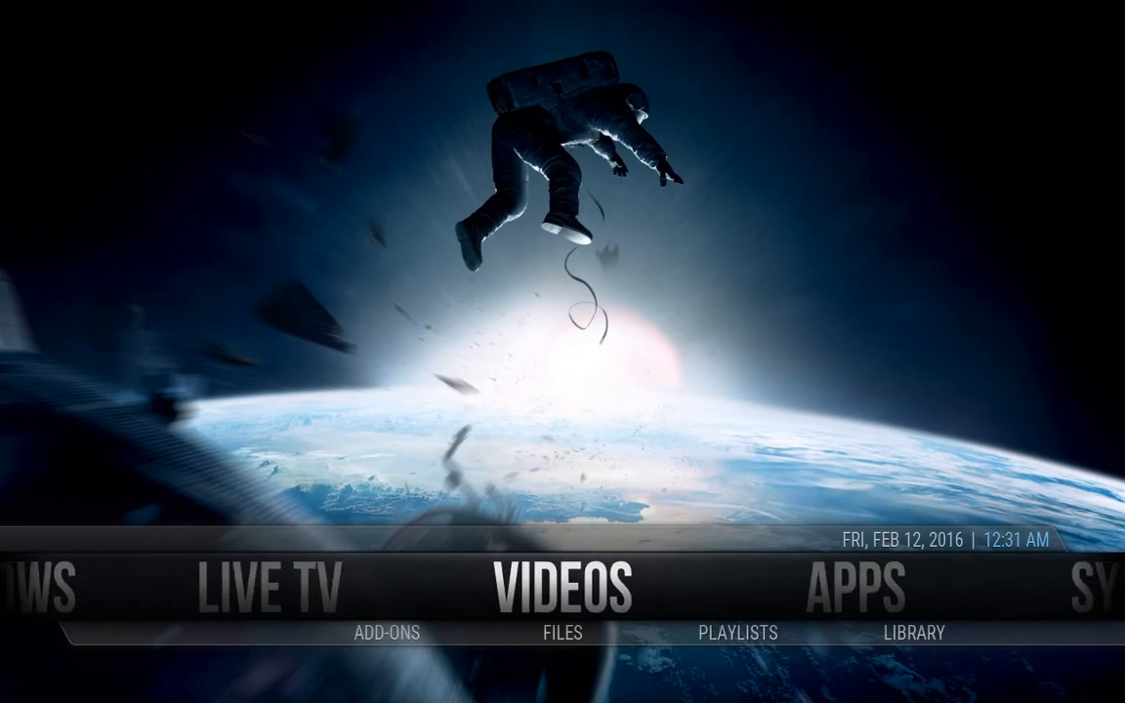
{"action": "key", "text": "Right"}
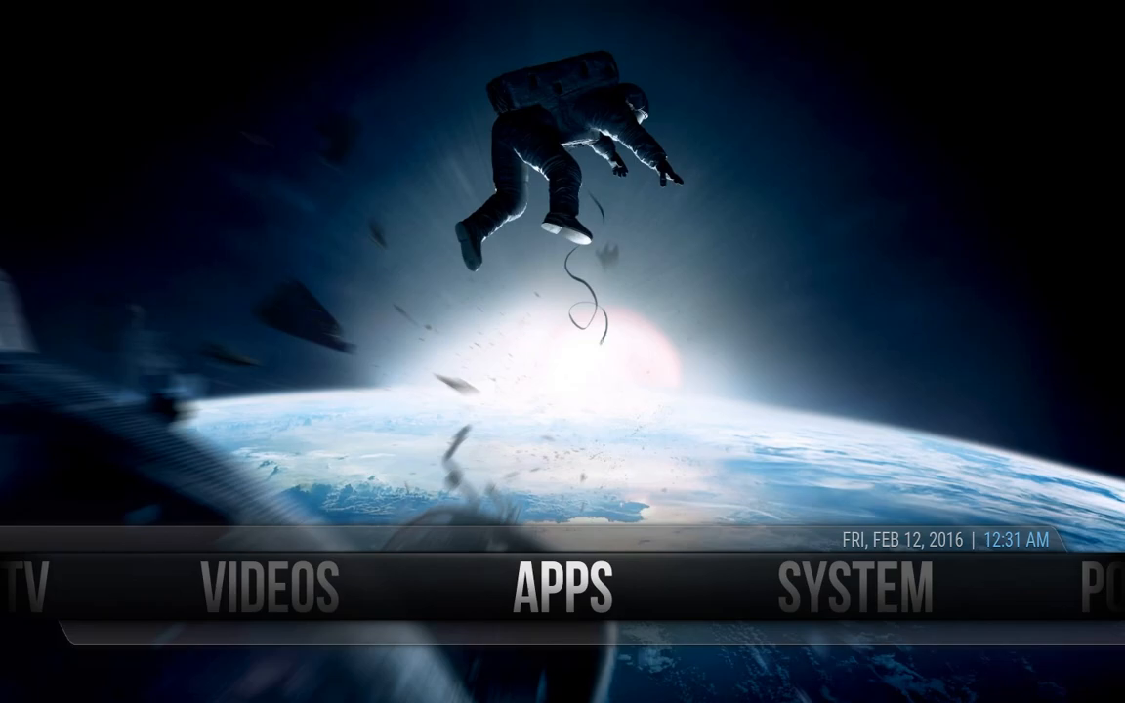
{"action": "key", "text": "Left"}
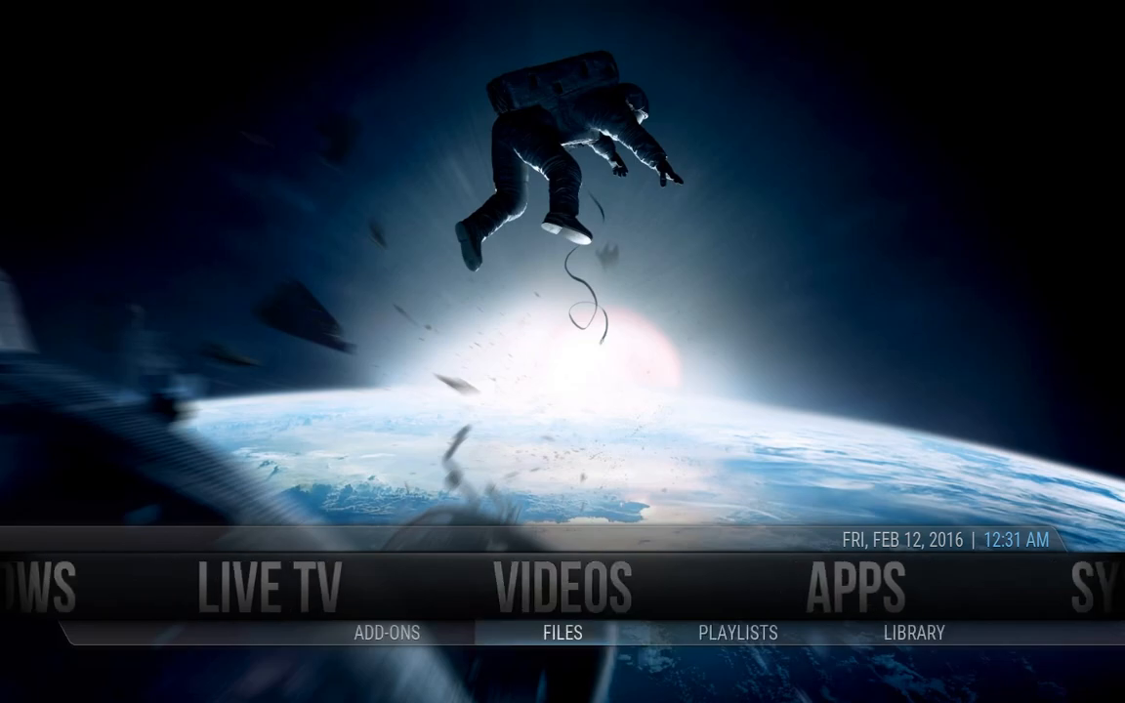
{"action": "key", "text": "Down"}
{"action": "key", "text": "Return"}
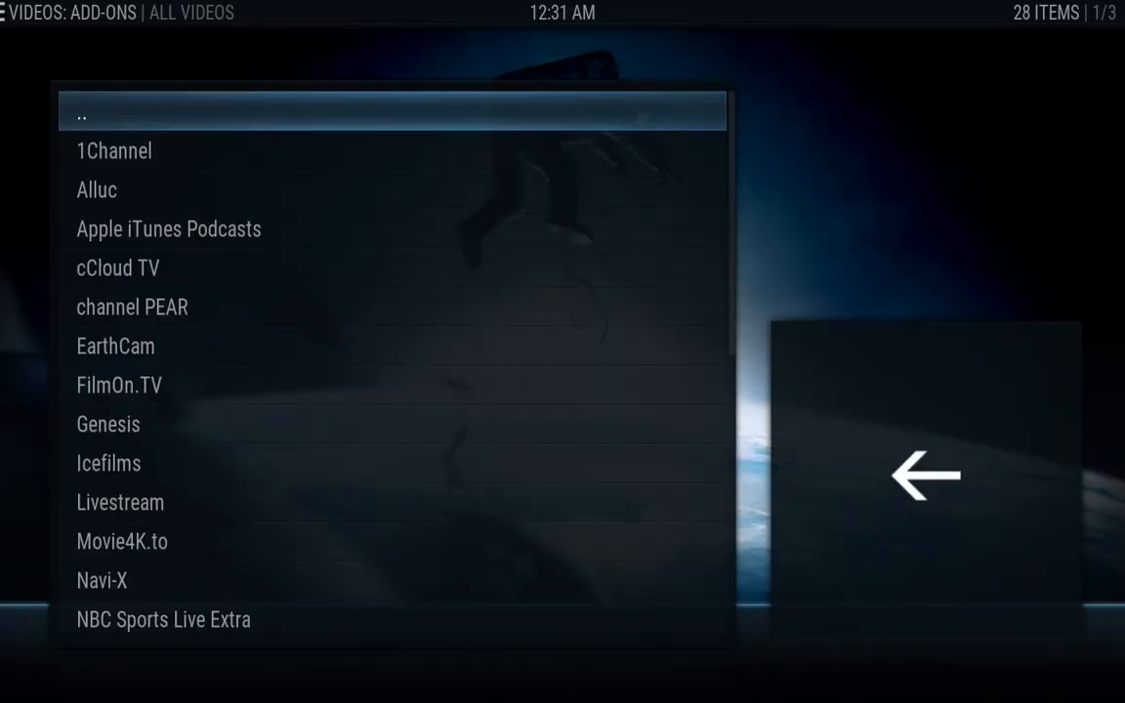
{"action": "key", "text": "Down"}
{"action": "key", "text": "Down"}
{"action": "key", "text": "Down"}
{"action": "key", "text": "Down"}
{"action": "key", "text": "Down"}
{"action": "key", "text": "Down"}
{"action": "key", "text": "Down"}
{"action": "key", "text": "Down"}
{"action": "key", "text": "Down"}
{"action": "key", "text": "Down"}
{"action": "key", "text": "Down"}
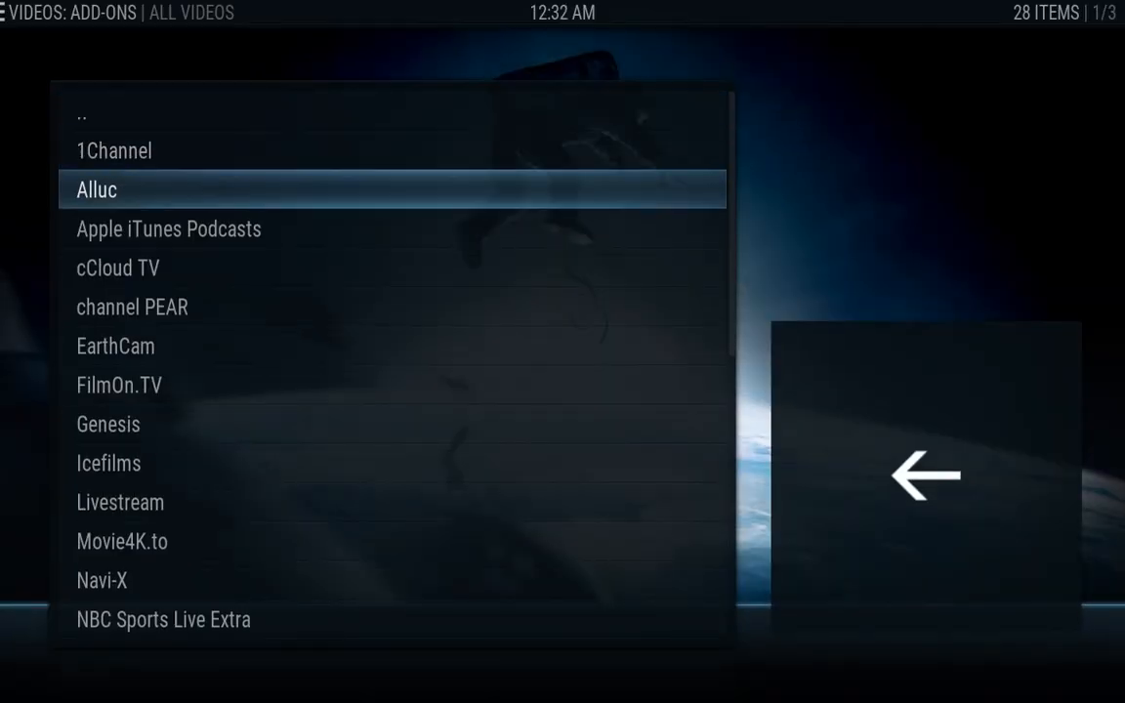
{"action": "key", "text": "Down"}
{"action": "key", "text": "Down"}
{"action": "key", "text": "Down"}
{"action": "key", "text": "Down"}
{"action": "key", "text": "Down"}
{"action": "key", "text": "Down"}
{"action": "key", "text": "Down"}
{"action": "key", "text": "Down"}
{"action": "key", "text": "Down"}
{"action": "key", "text": "Down"}
{"action": "key", "text": "Down"}
{"action": "key", "text": "Down"}
{"action": "key", "text": "Down"}
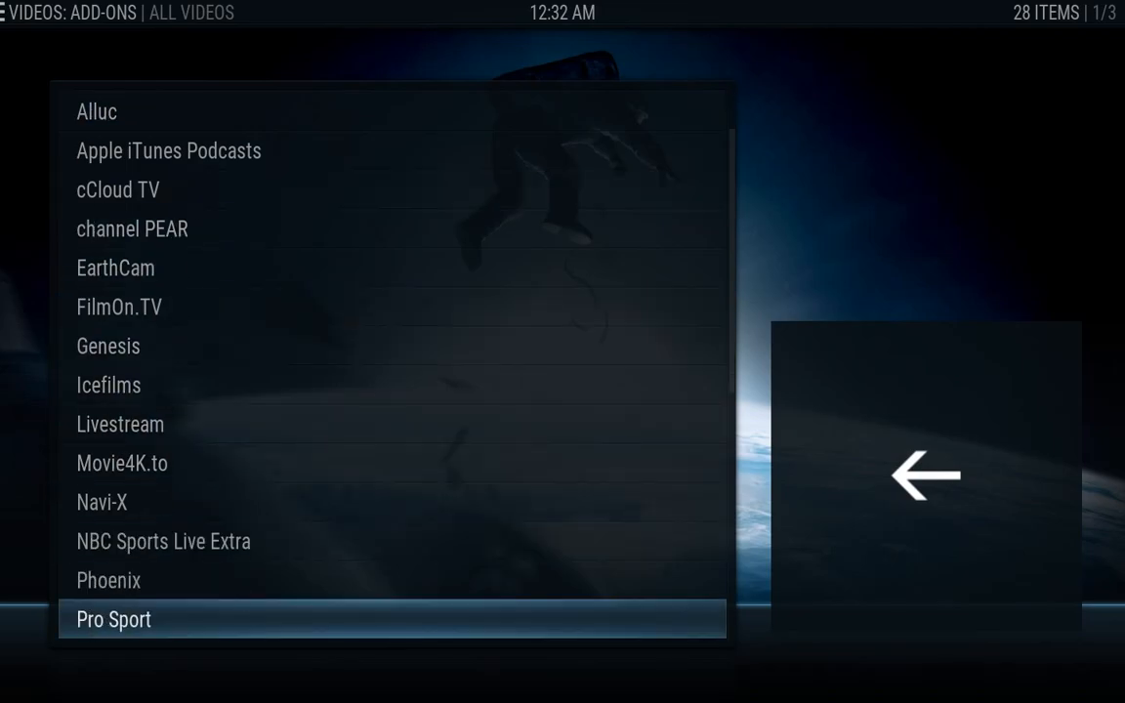
{"action": "key", "text": "Down"}
{"action": "key", "text": "Down"}
{"action": "key", "text": "Down"}
{"action": "key", "text": "Down"}
{"action": "key", "text": "Down"}
{"action": "key", "text": "Down"}
{"action": "key", "text": "Down"}
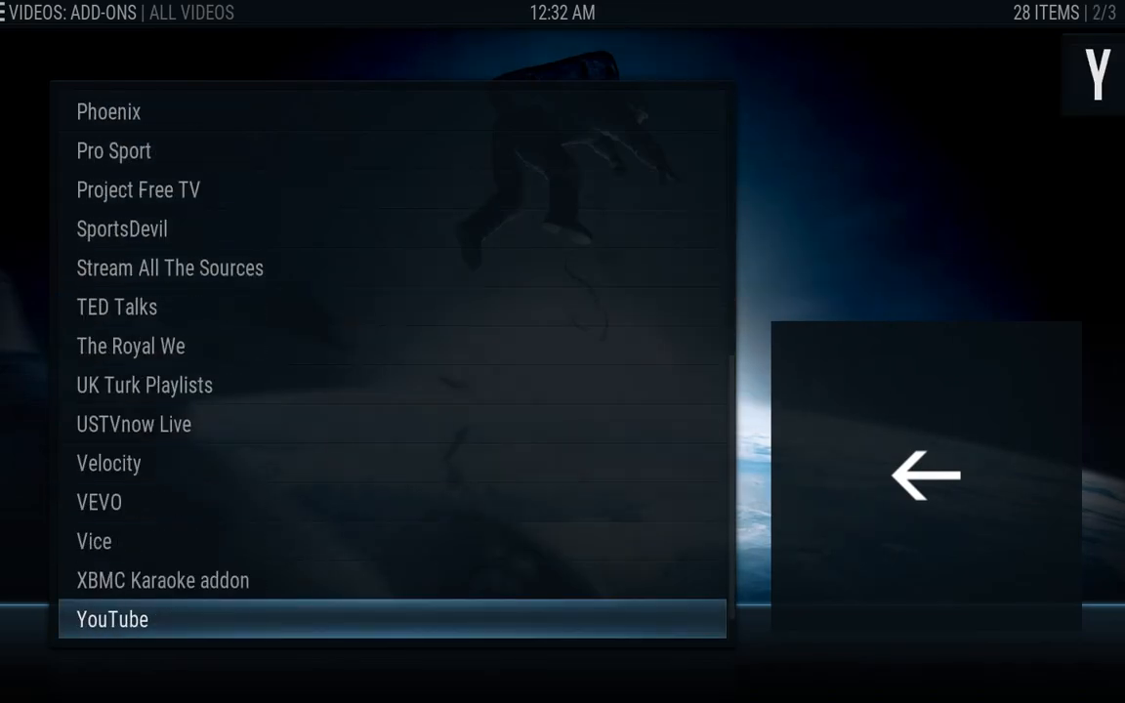
{"action": "key", "text": "Up"}
{"action": "key", "text": "Up"}
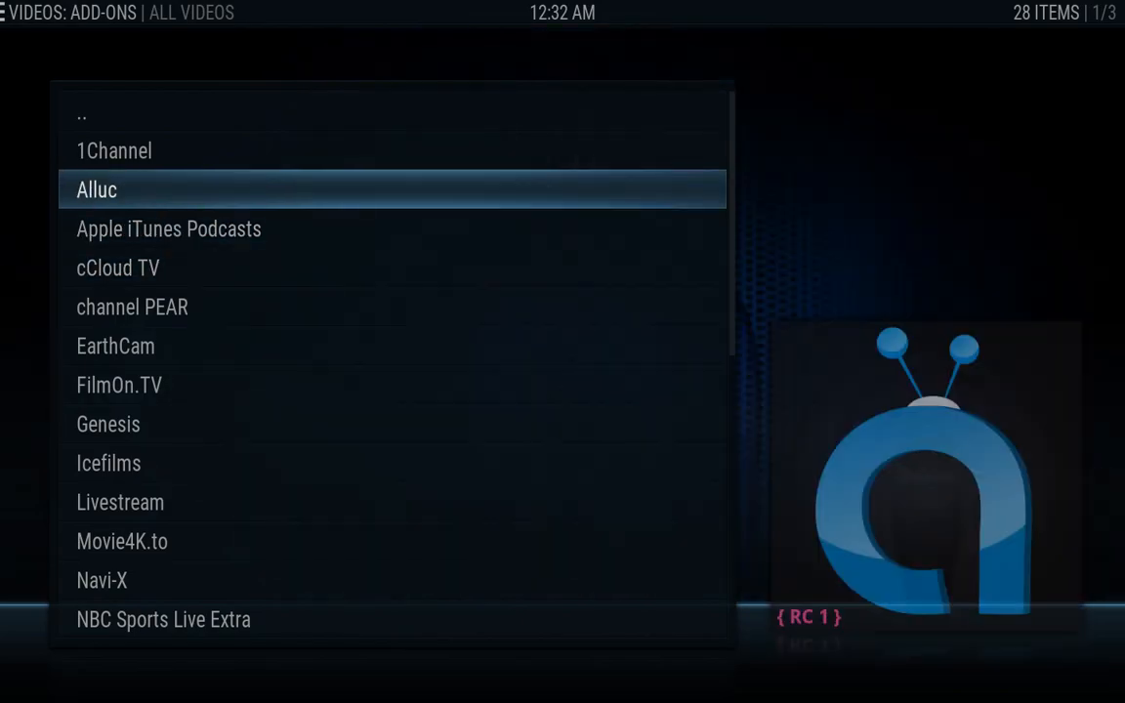
{"action": "key", "text": "Up"}
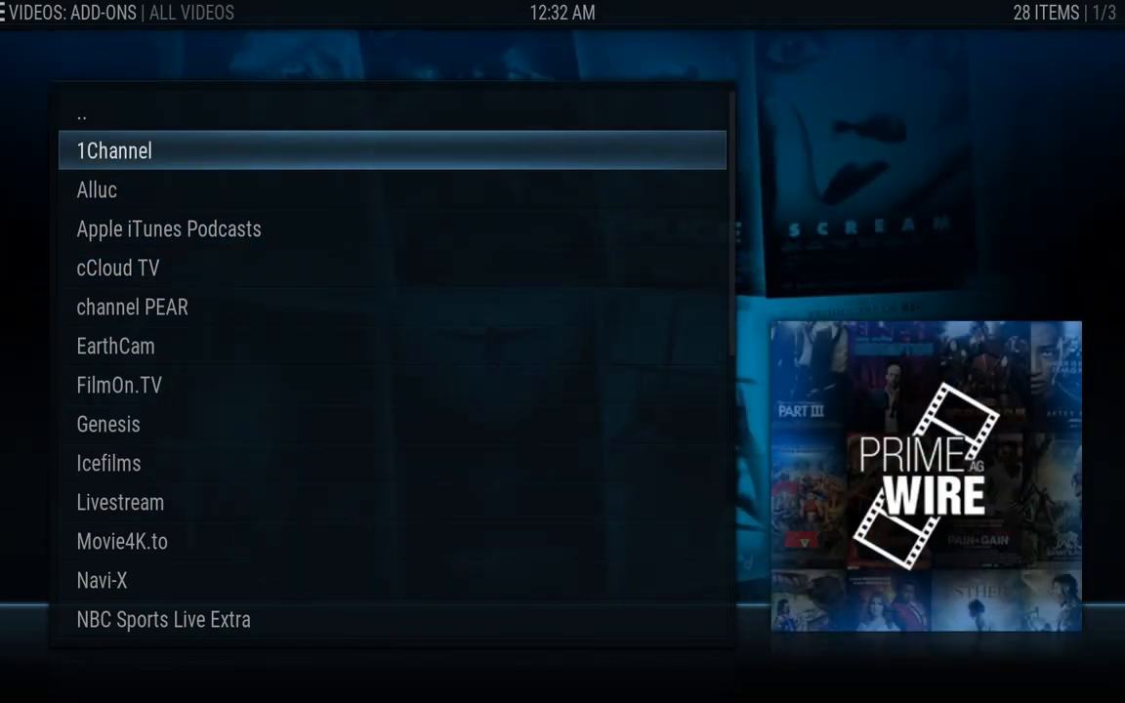
{"action": "key", "text": "Down"}
{"action": "key", "text": "Down"}
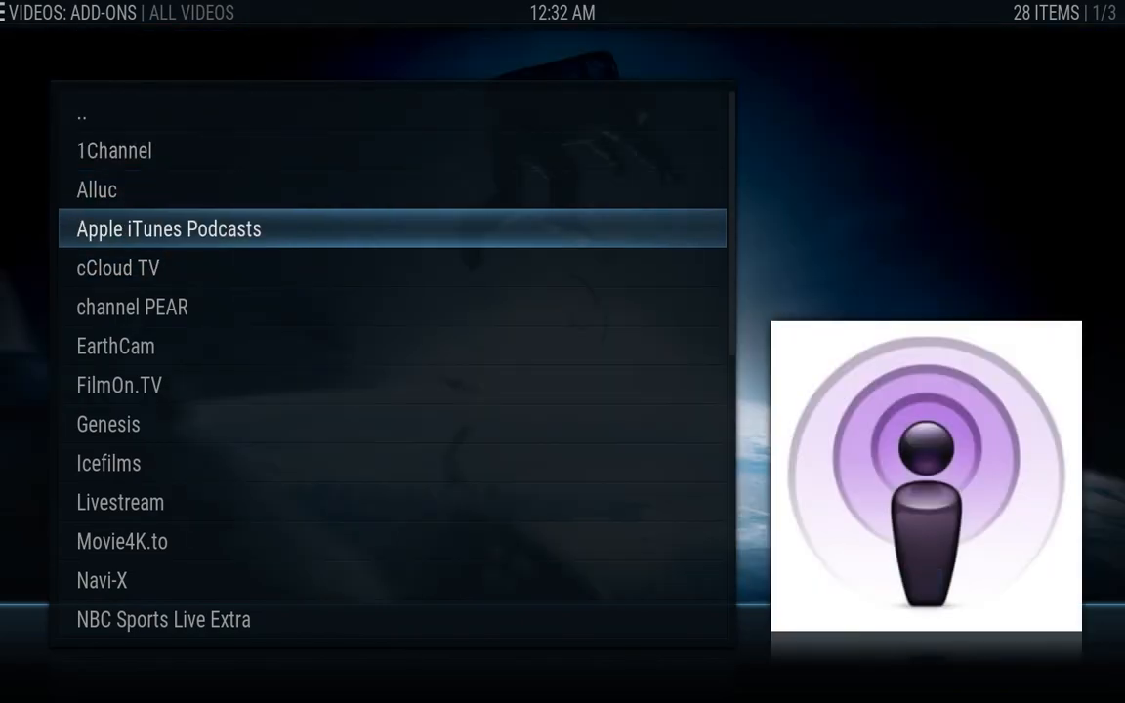
{"action": "key", "text": "Down"}
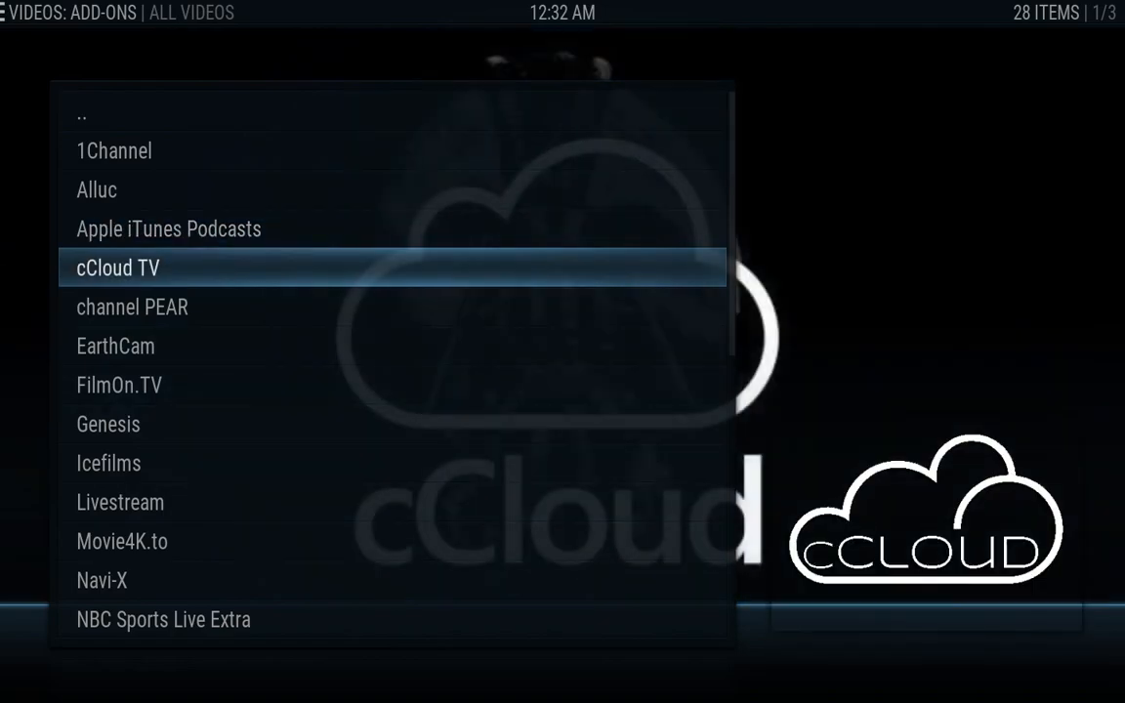
{"action": "key", "text": "Down"}
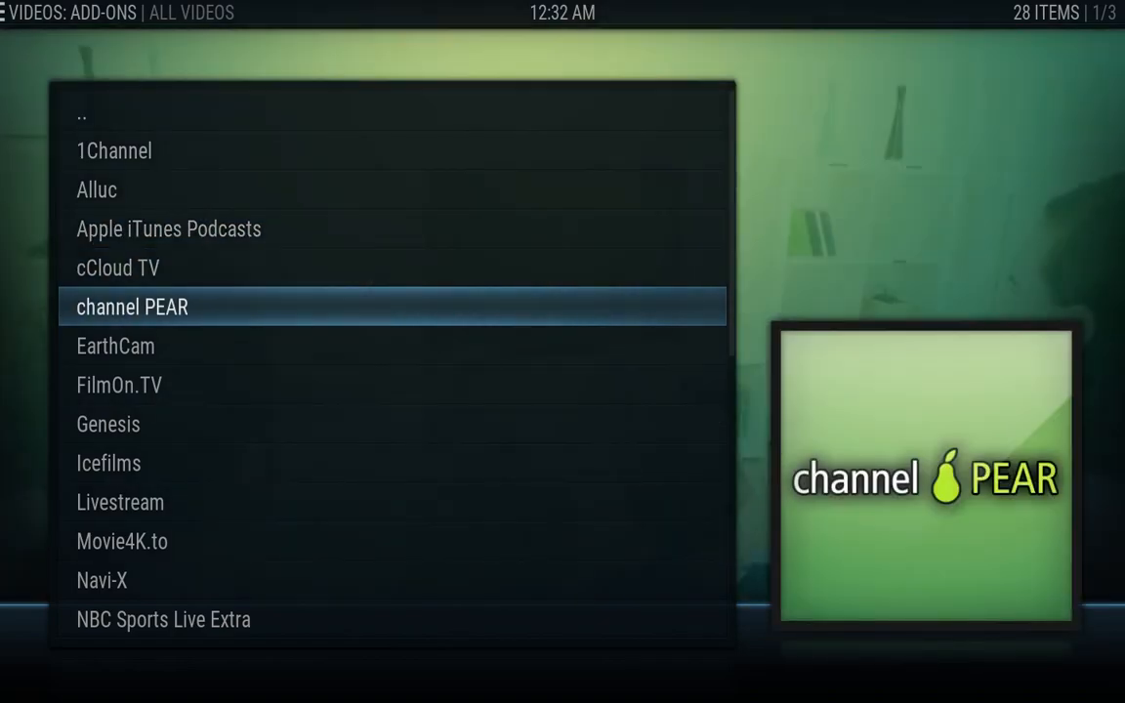
{"action": "key", "text": "Down"}
{"action": "key", "text": "Down"}
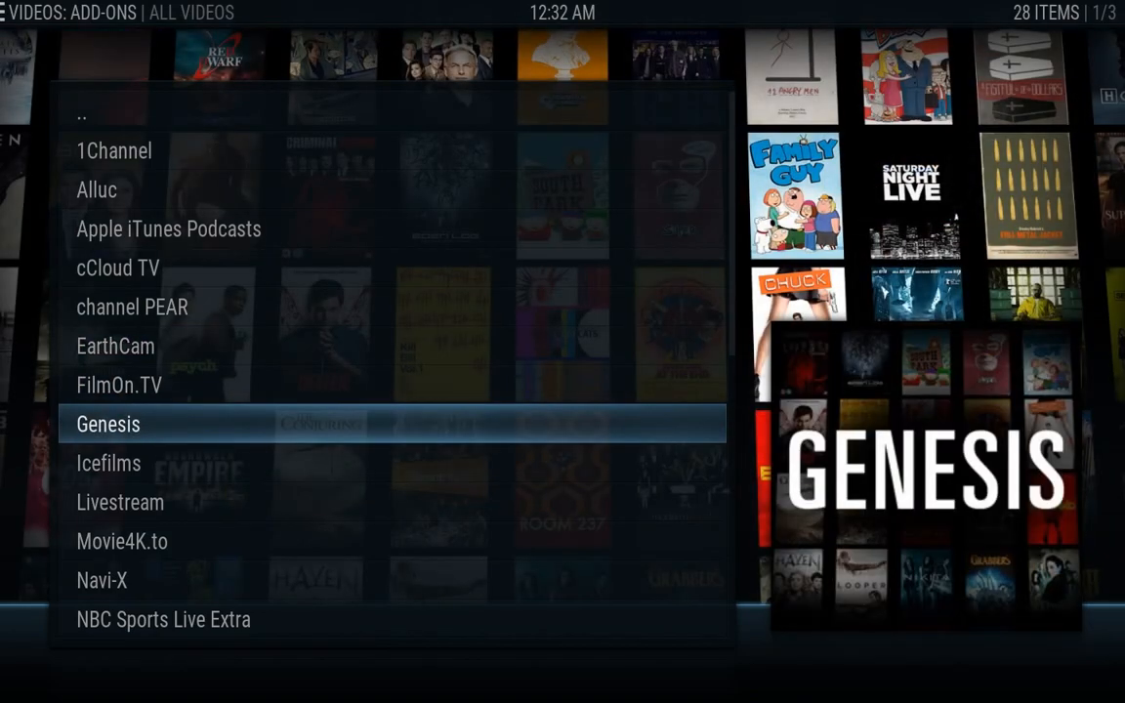
{"action": "key", "text": "Up"}
{"action": "key", "text": "Up"}
{"action": "key", "text": "Up"}
{"action": "key", "text": "Up"}
{"action": "key", "text": "Up"}
{"action": "key", "text": "Up"}
{"action": "key", "text": "Up"}
{"action": "key", "text": "Up"}
{"action": "key", "text": "Up"}
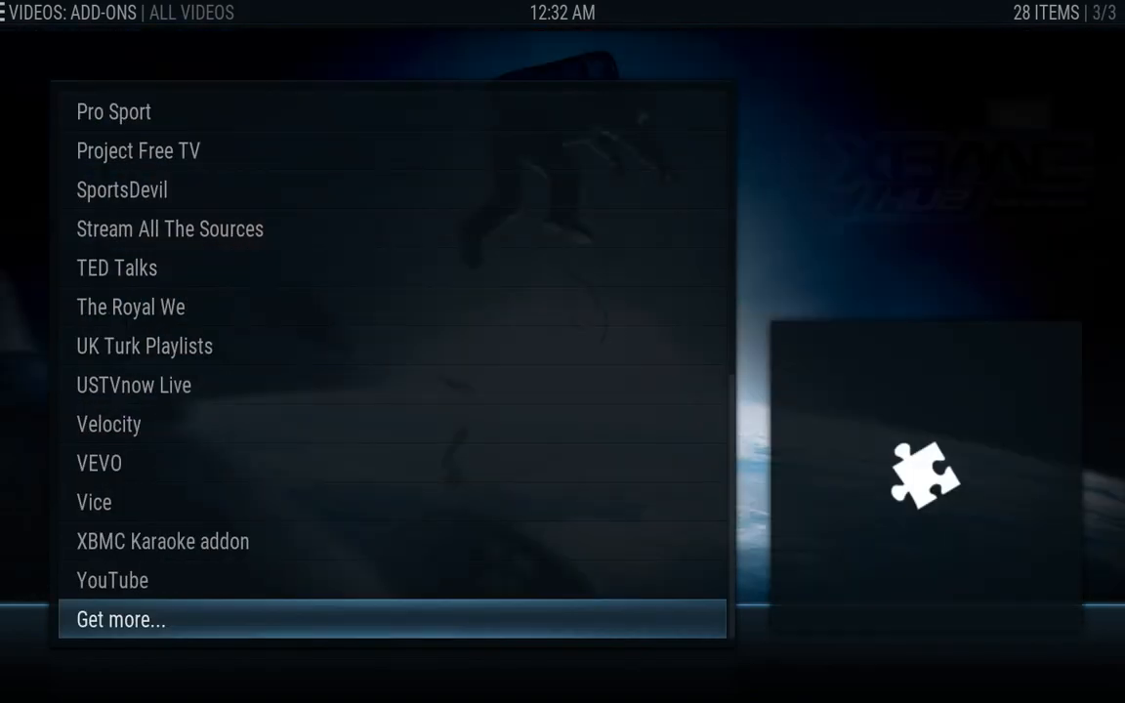
{"action": "key", "text": "Up"}
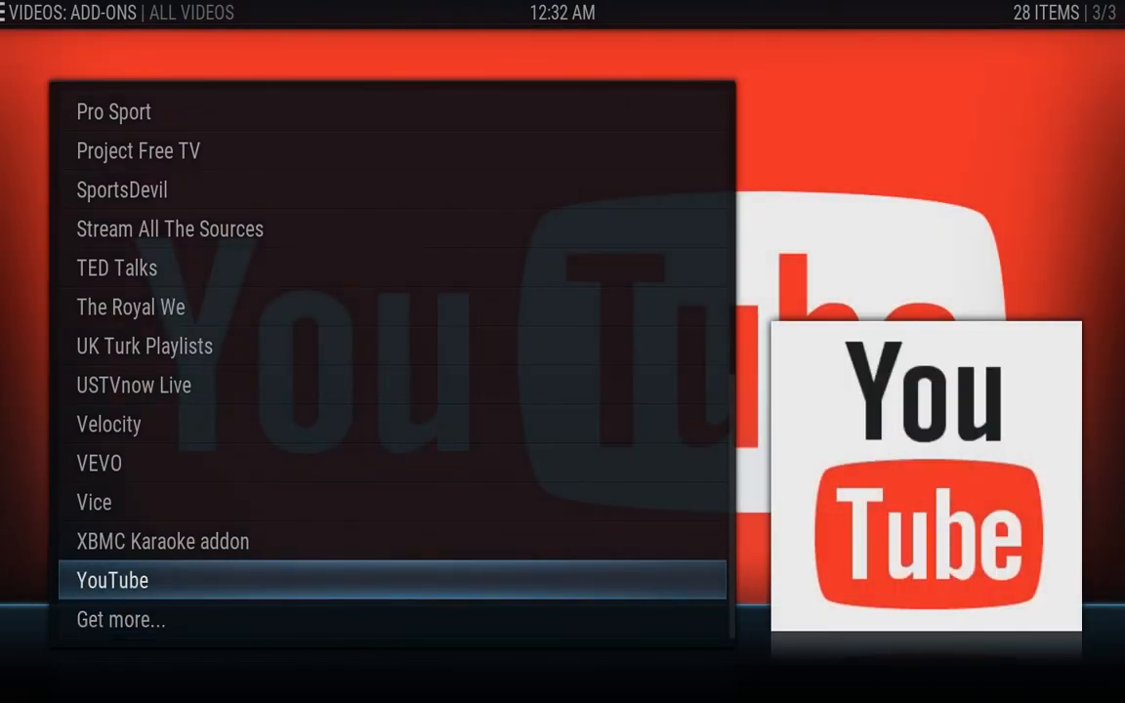
{"action": "key", "text": "Down"}
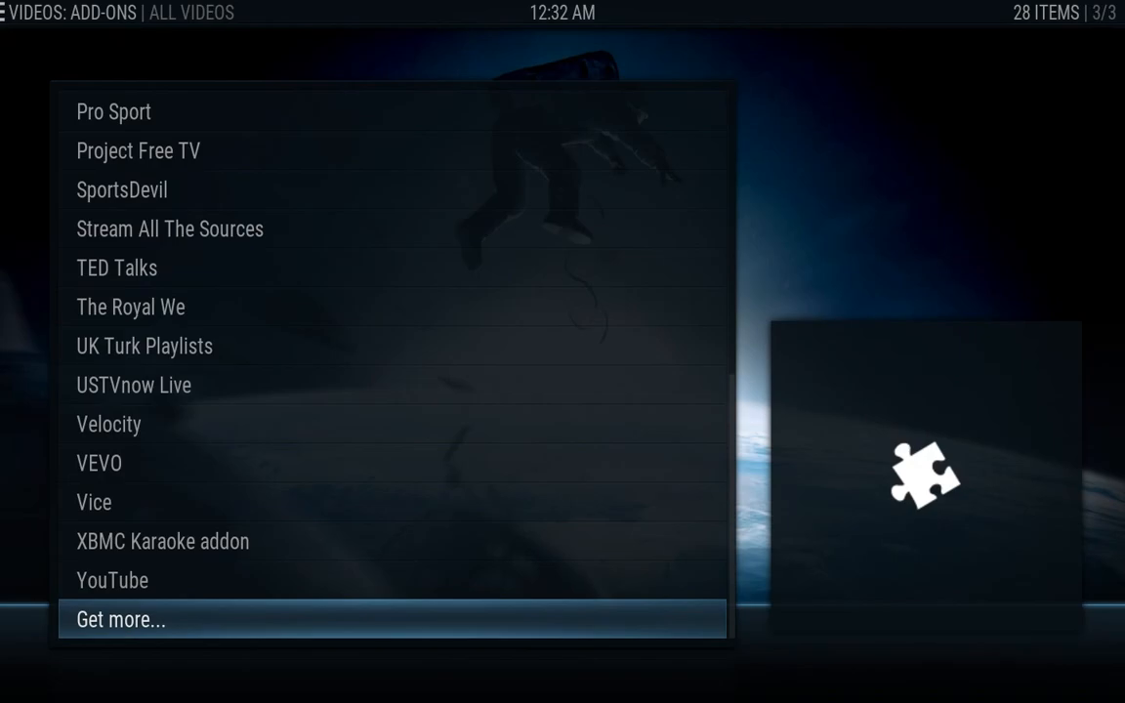
Open Get more... to see the 410 installable video add-ons, reach 4Players Videos, then go back
{"action": "key", "text": "Return"}
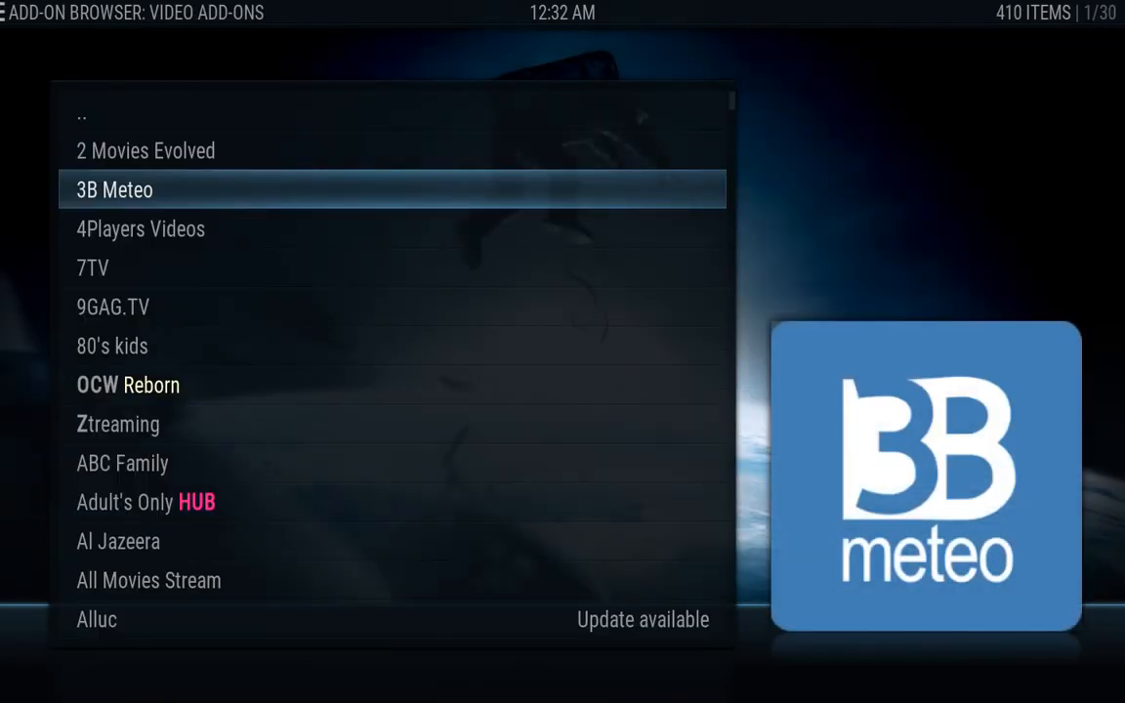
{"action": "key", "text": "Down"}
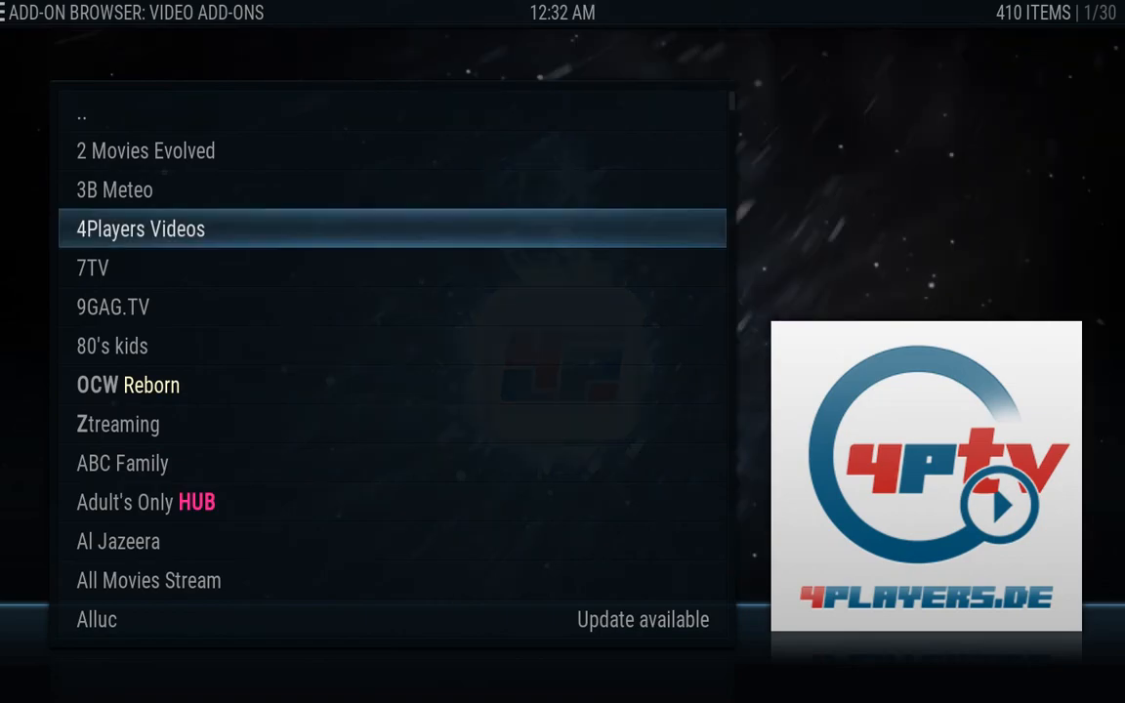
{"action": "key", "text": "BackSpace"}
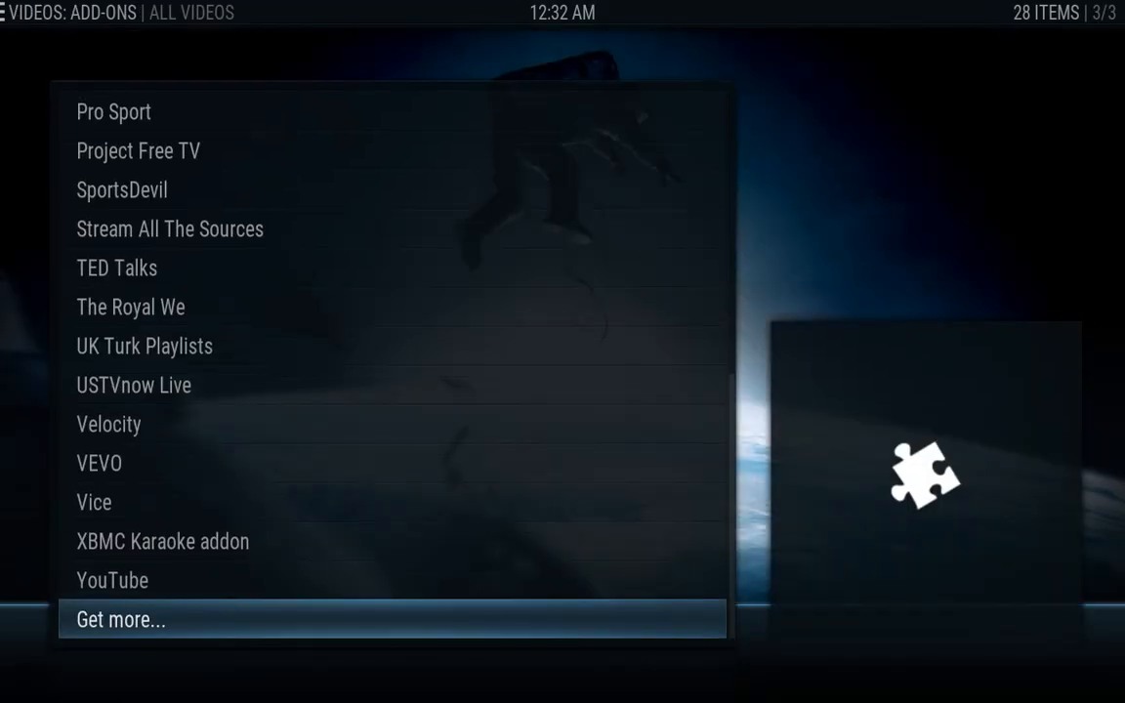
Move up to Alluc at the top of the video add-ons list and open its context menu
{"action": "key", "text": "Up"}
{"action": "key", "text": "Up"}
{"action": "key", "text": "Up"}
{"action": "key", "text": "Up"}
{"action": "key", "text": "Up"}
{"action": "key", "text": "Up"}
{"action": "key", "text": "Up"}
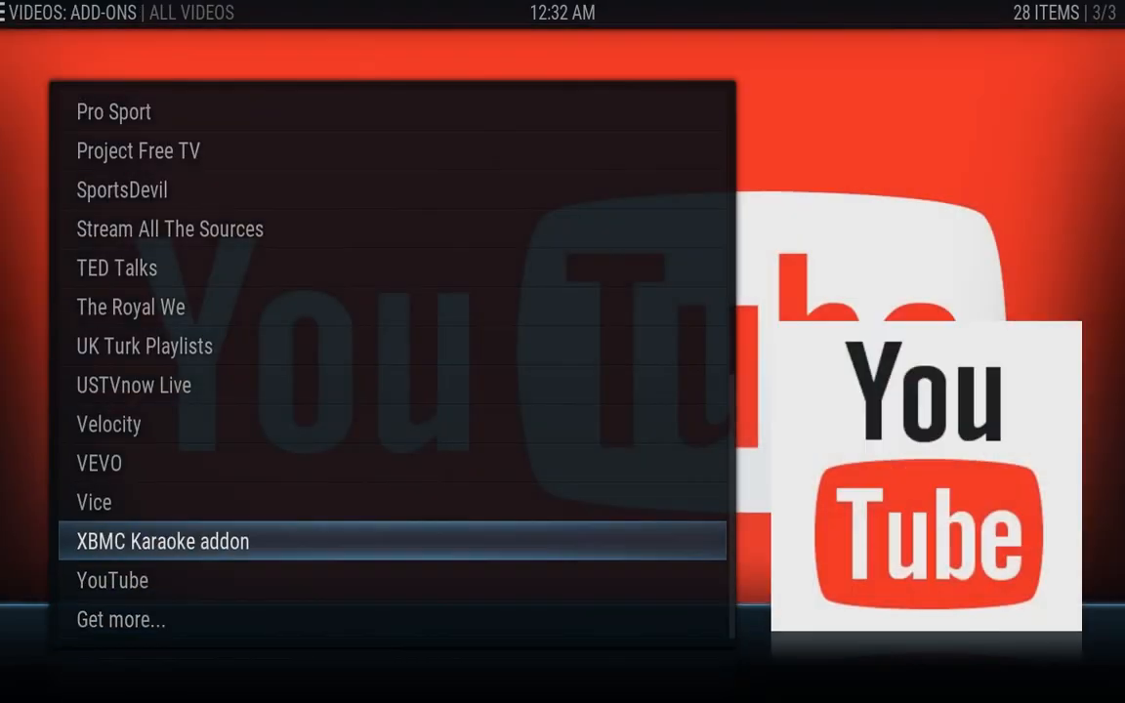
{"action": "key", "text": "Up"}
{"action": "key", "text": "Up"}
{"action": "key", "text": "Up"}
{"action": "key", "text": "Up"}
{"action": "key", "text": "Up"}
{"action": "key", "text": "Up"}
{"action": "key", "text": "Up"}
{"action": "key", "text": "Up"}
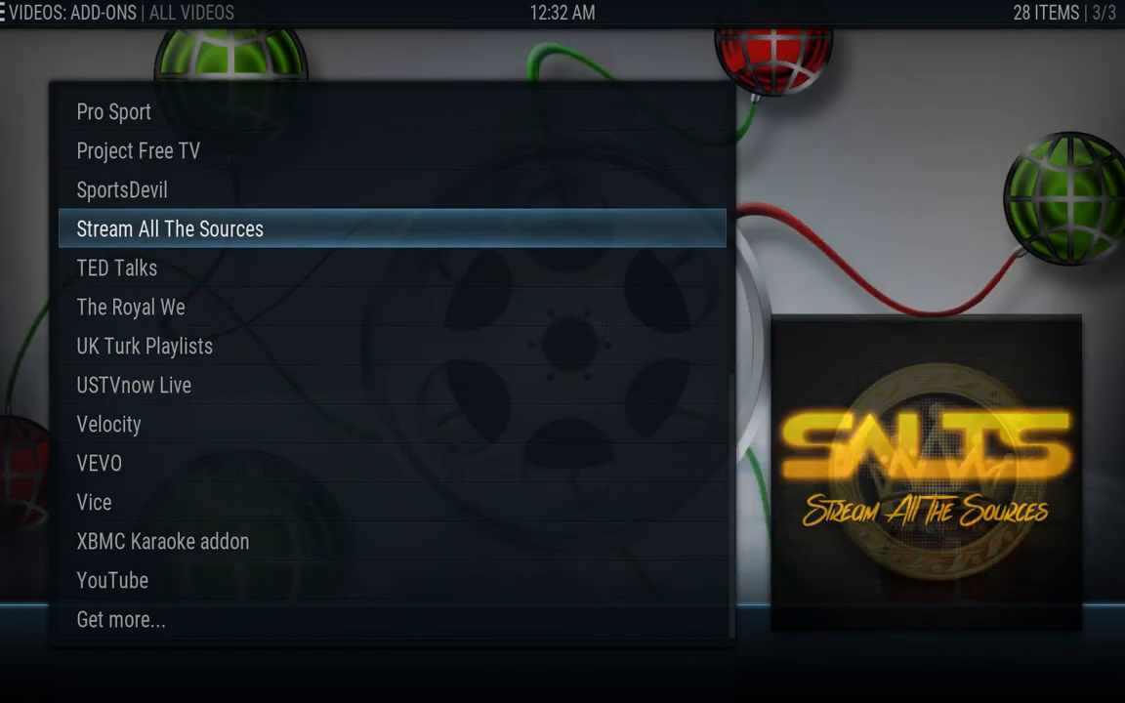
{"action": "key", "text": "Up"}
{"action": "key", "text": "Up"}
{"action": "key", "text": "Up"}
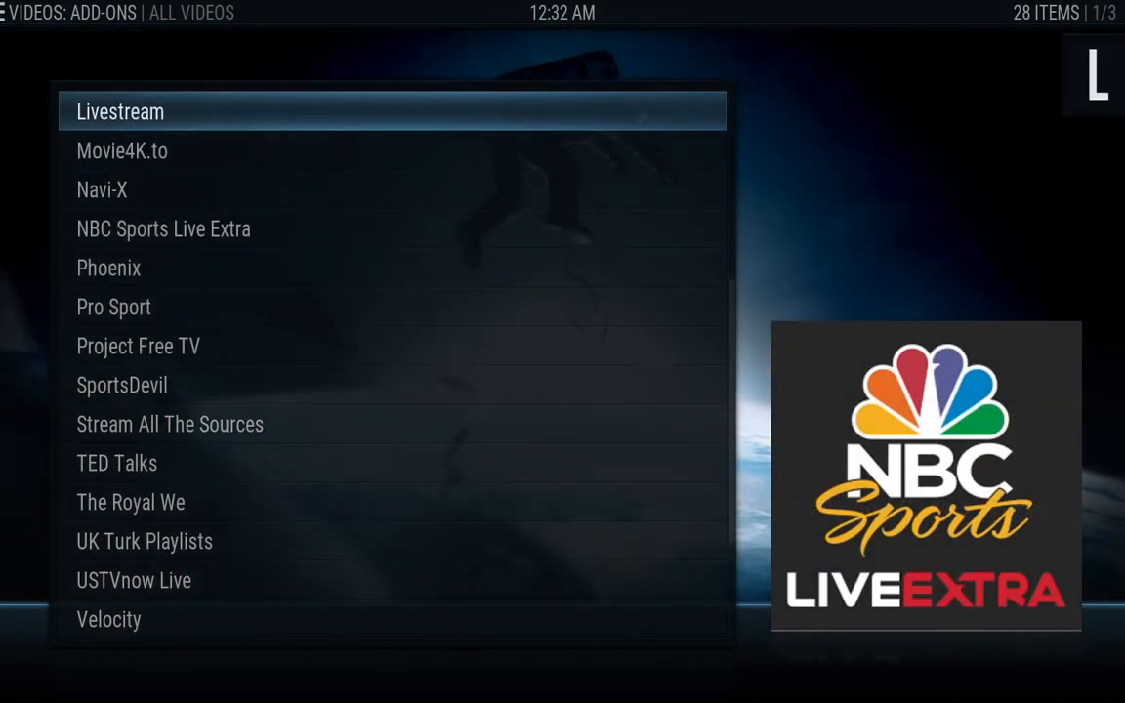
{"action": "key", "text": "Up"}
{"action": "key", "text": "Up"}
{"action": "key", "text": "Up"}
{"action": "key", "text": "Up"}
{"action": "key", "text": "Up"}
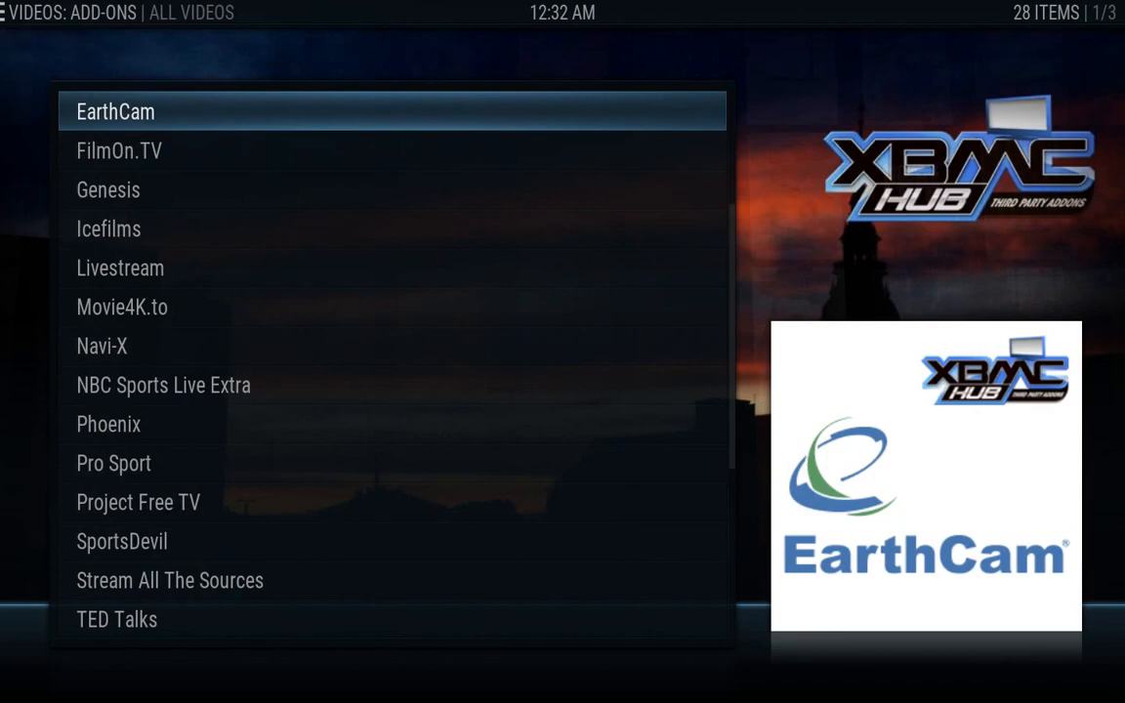
{"action": "key", "text": "Up"}
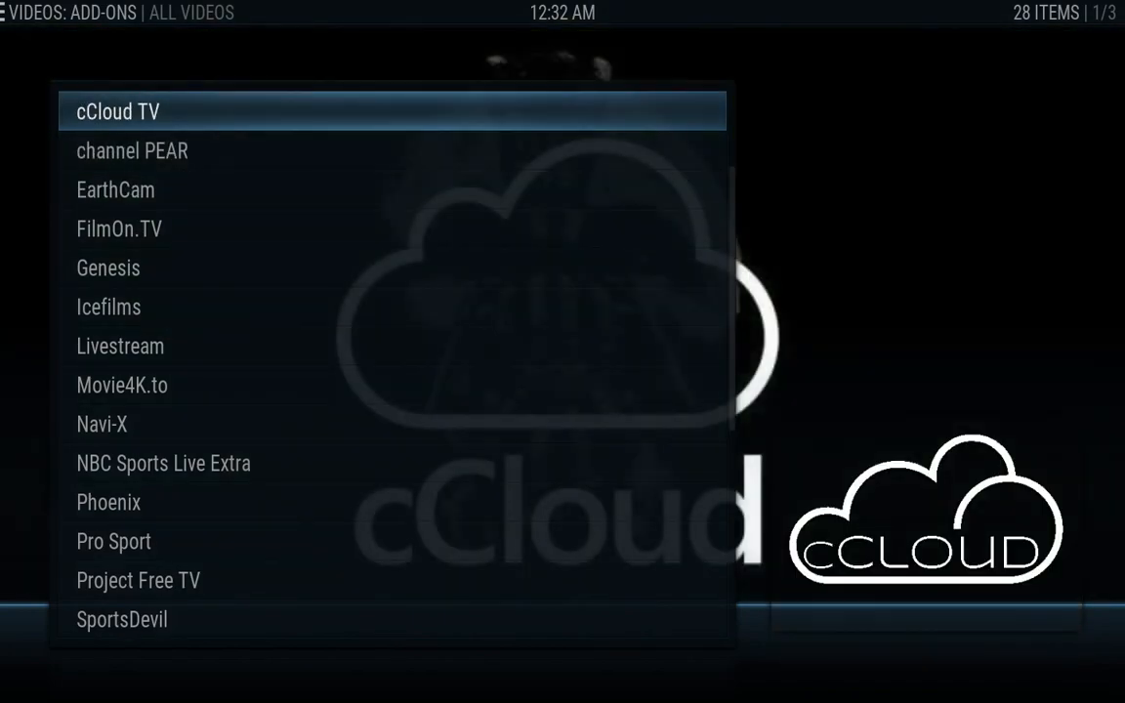
{"action": "key", "text": "Up"}
{"action": "key", "text": "Up"}
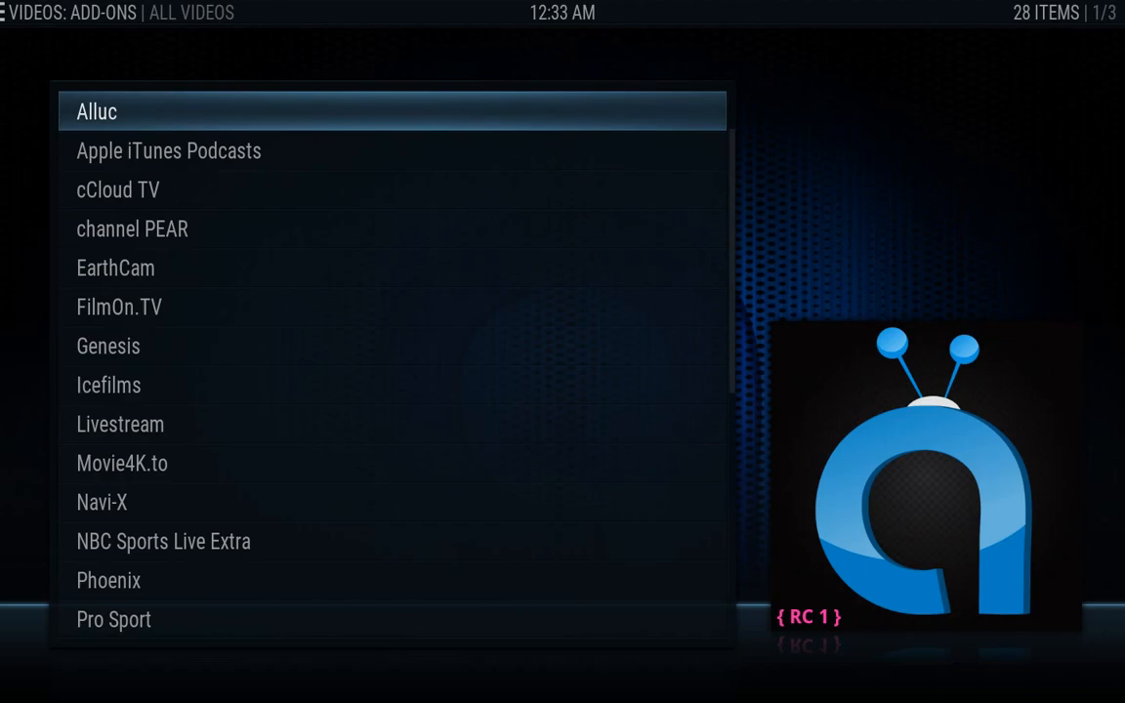
{"action": "key", "text": "c"}
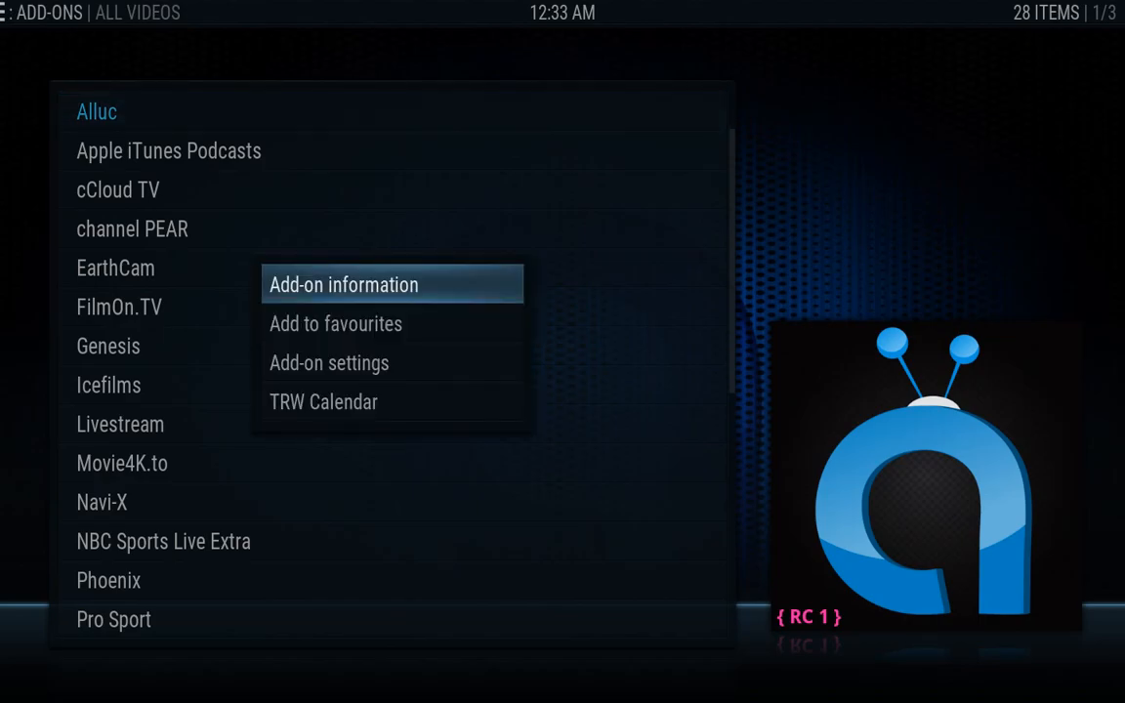
Uninstall the Alluc add-on from its information page, confirming with Yes
{"action": "key", "text": "Escape"}
{"action": "key", "text": "i"}
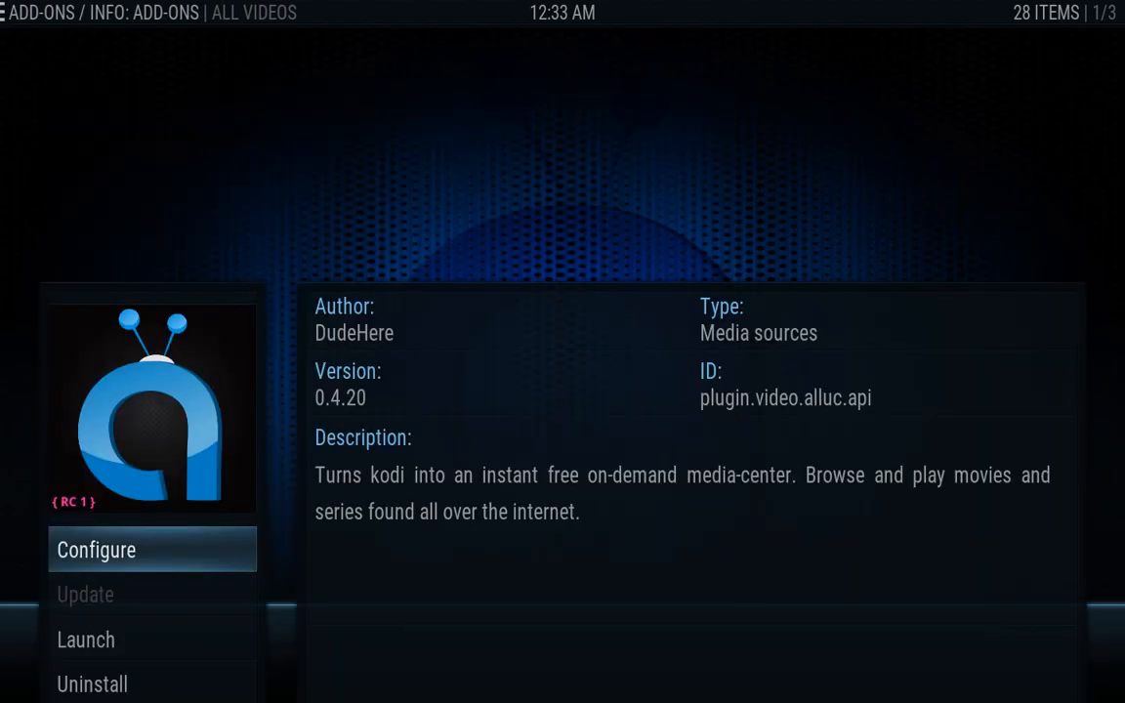
{"action": "key", "text": "Down"}
{"action": "key", "text": "Down"}
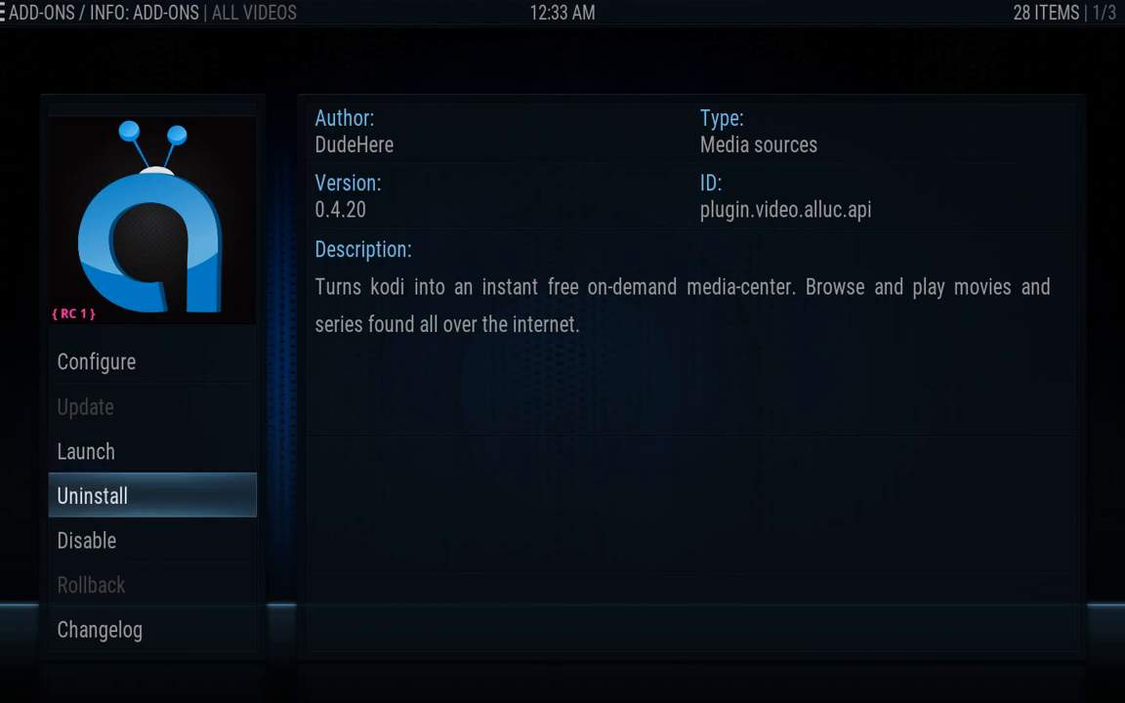
{"action": "key", "text": "Return"}
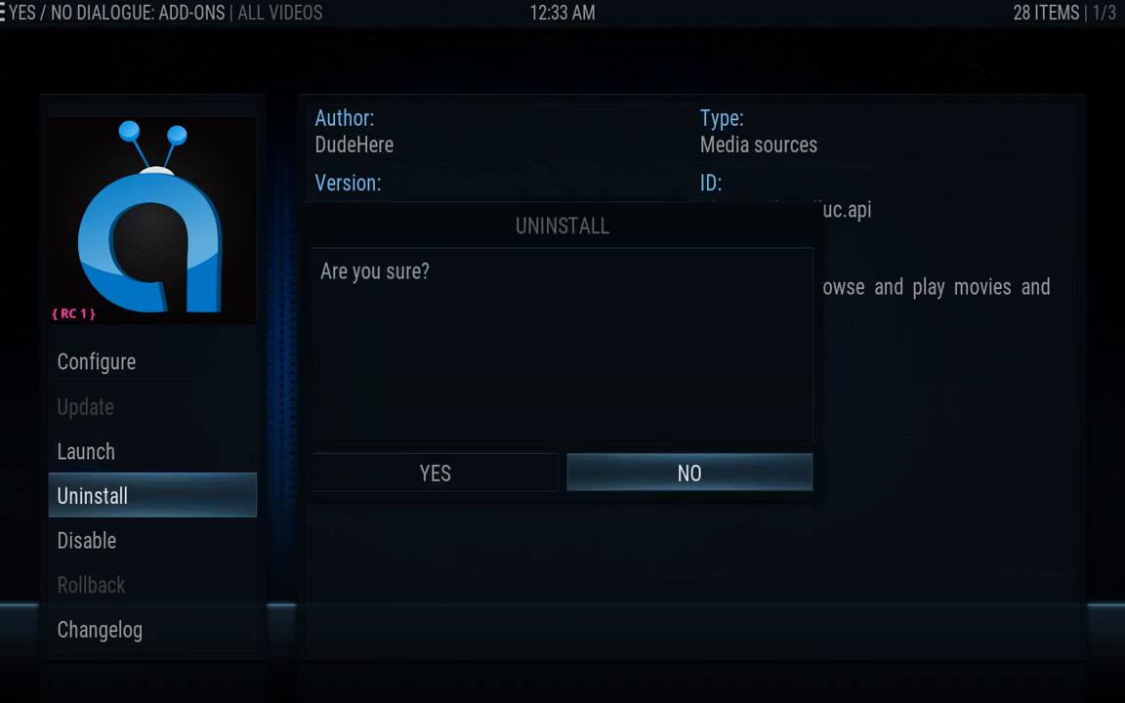
{"action": "key", "text": "Left"}
{"action": "key", "text": "Return"}
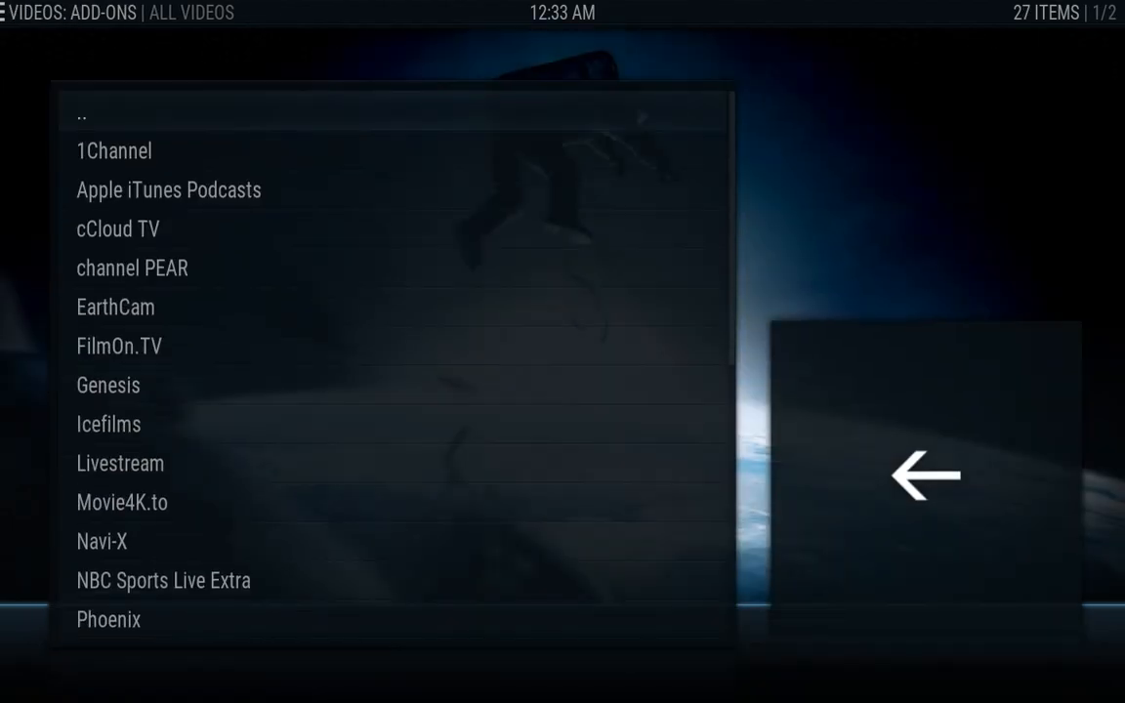
Find Livestream in the list and uninstall it, leaving 26 video add-ons
{"action": "key", "text": "Down"}
{"action": "key", "text": "Down"}
{"action": "key", "text": "Down"}
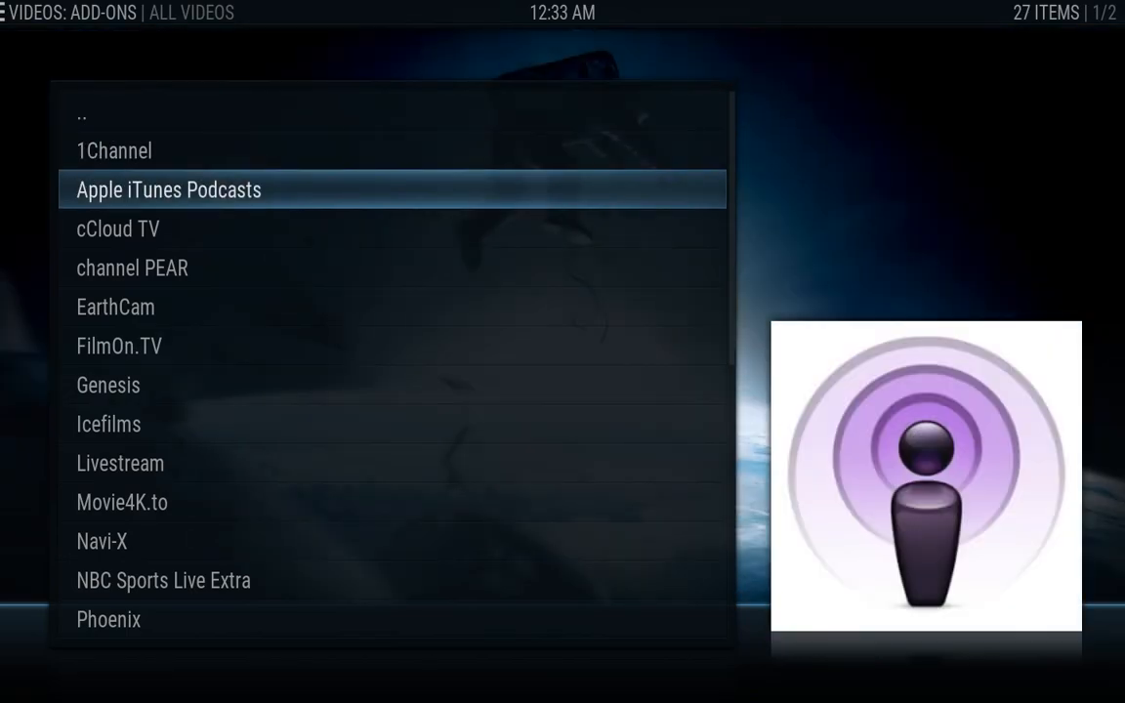
{"action": "key", "text": "Down"}
{"action": "key", "text": "Down"}
{"action": "key", "text": "Down"}
{"action": "key", "text": "Down"}
{"action": "key", "text": "Up"}
{"action": "key", "text": "Up"}
{"action": "key", "text": "Up"}
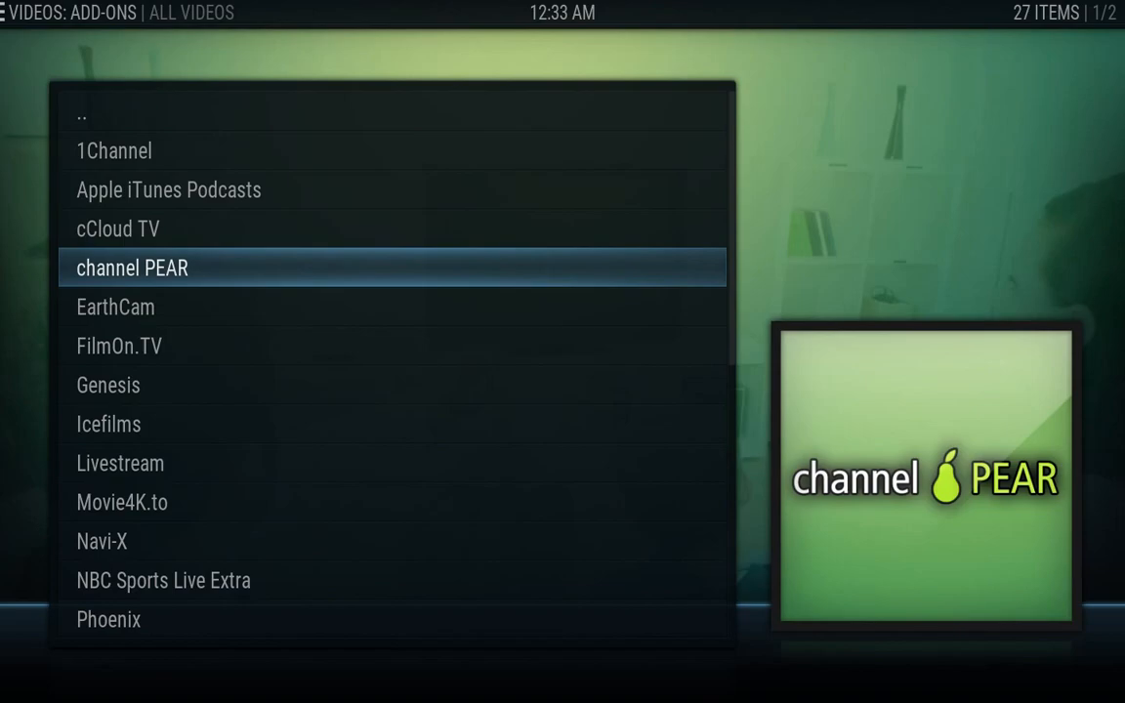
{"action": "key", "text": "Down"}
{"action": "key", "text": "Down"}
{"action": "key", "text": "Down"}
{"action": "key", "text": "Down"}
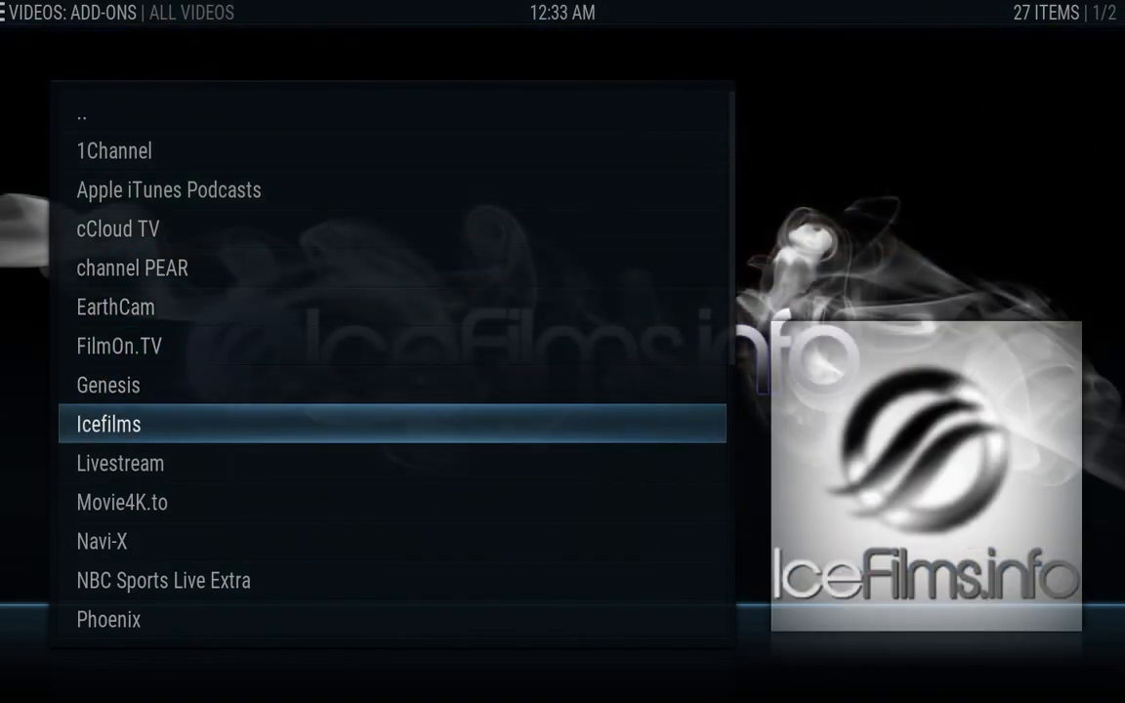
{"action": "key", "text": "Down"}
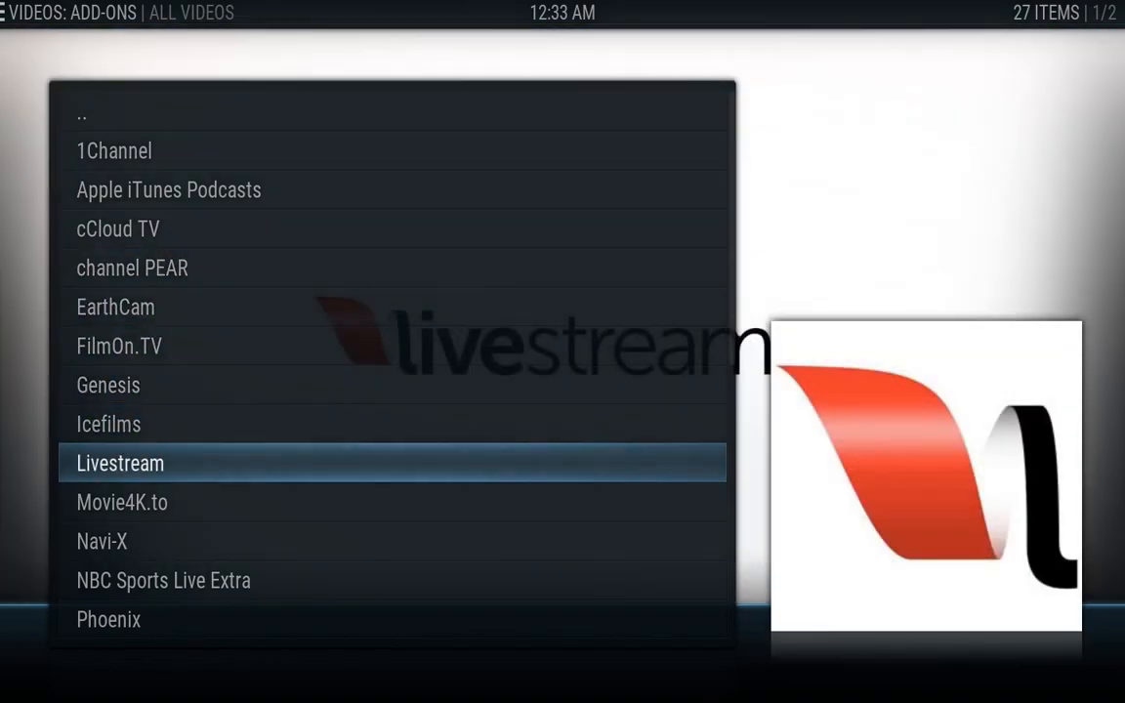
{"action": "key", "text": "c"}
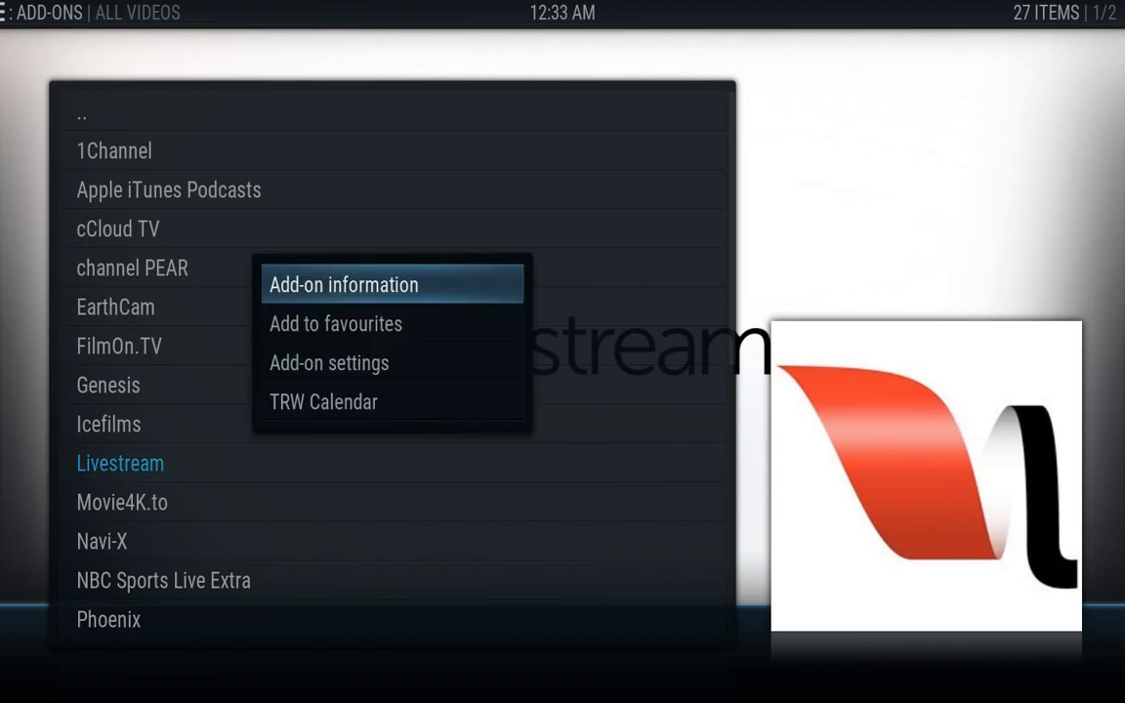
{"action": "key", "text": "Return"}
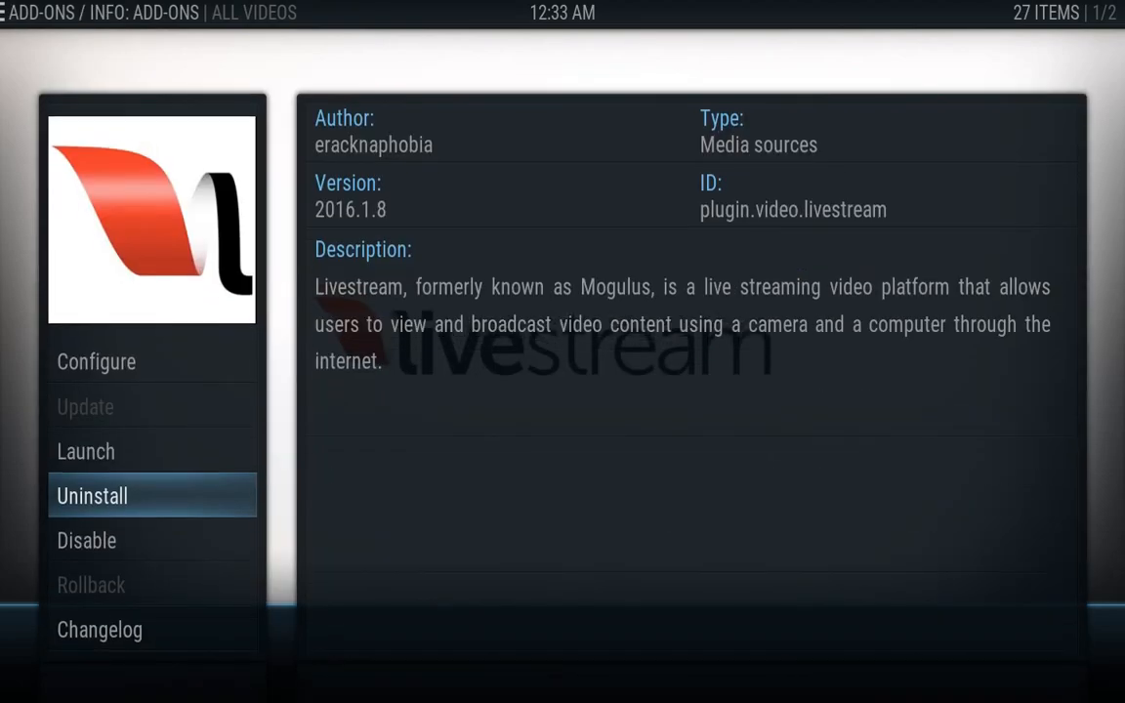
{"action": "key", "text": "Return"}
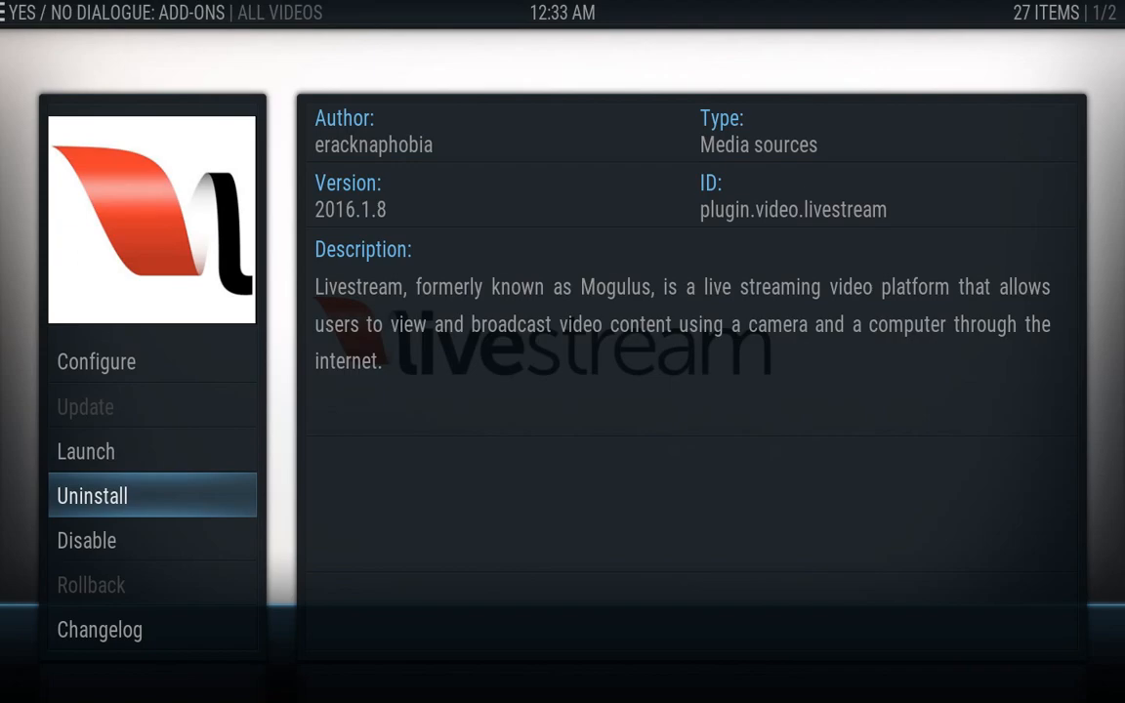
{"action": "key", "text": "Left"}
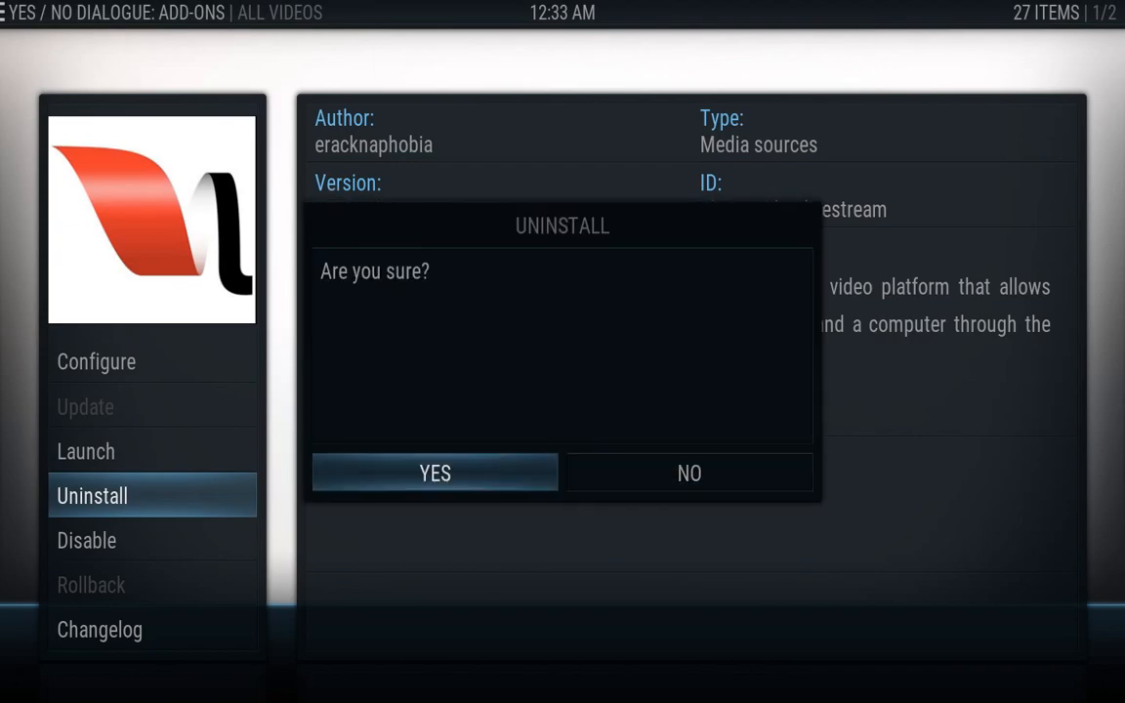
{"action": "key", "text": "Return"}
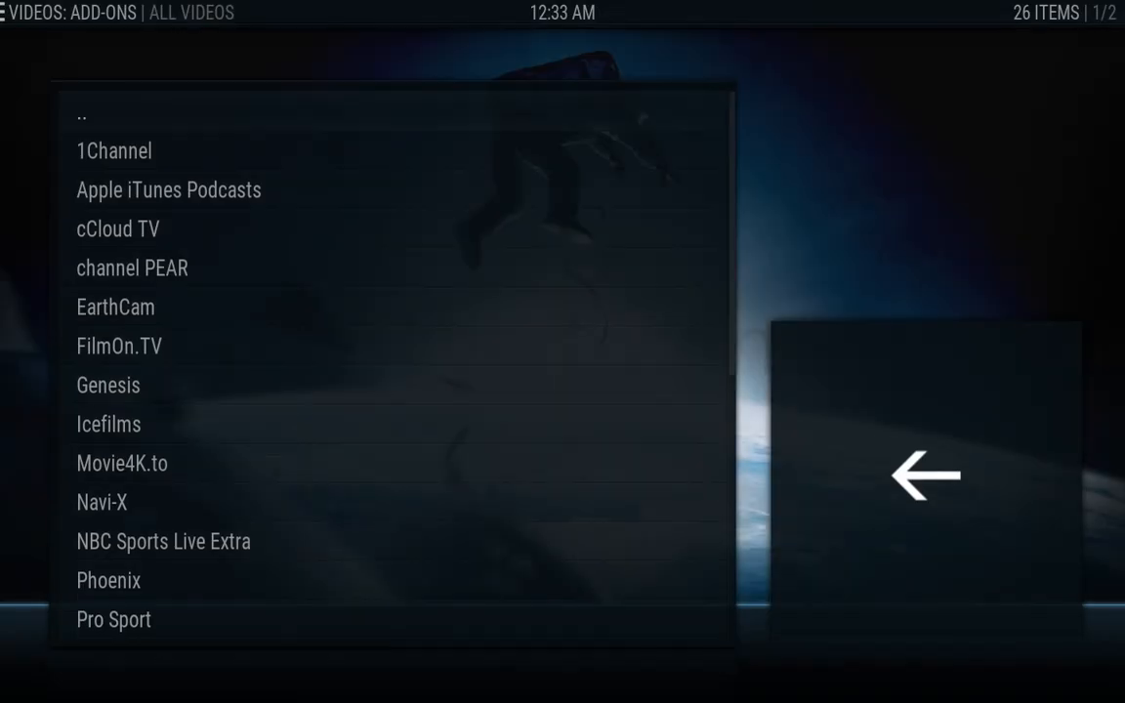
Uninstall NBC Sports Live Extra, leaving 25 video add-ons, and return to the home menu
{"action": "key", "text": "Down"}
{"action": "key", "text": "Down"}
{"action": "key", "text": "Down"}
{"action": "key", "text": "Down"}
{"action": "key", "text": "Down"}
{"action": "key", "text": "Down"}
{"action": "key", "text": "Down"}
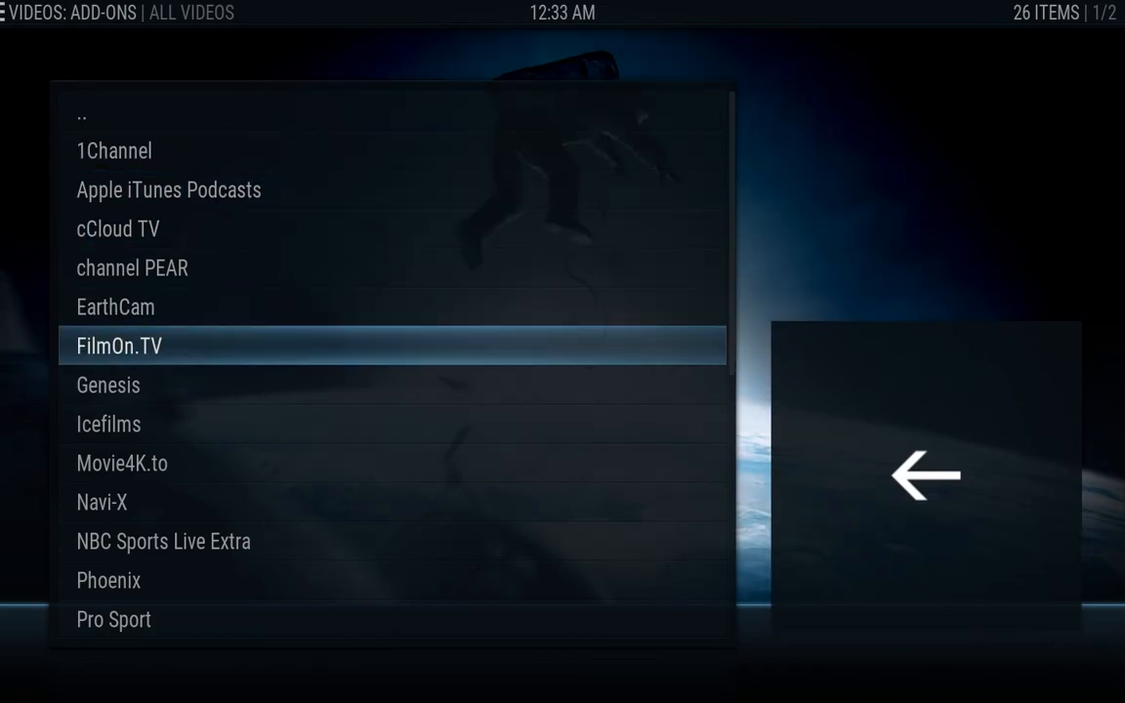
{"action": "key", "text": "Up"}
{"action": "key", "text": "Down"}
{"action": "key", "text": "Down"}
{"action": "key", "text": "Down"}
{"action": "key", "text": "Down"}
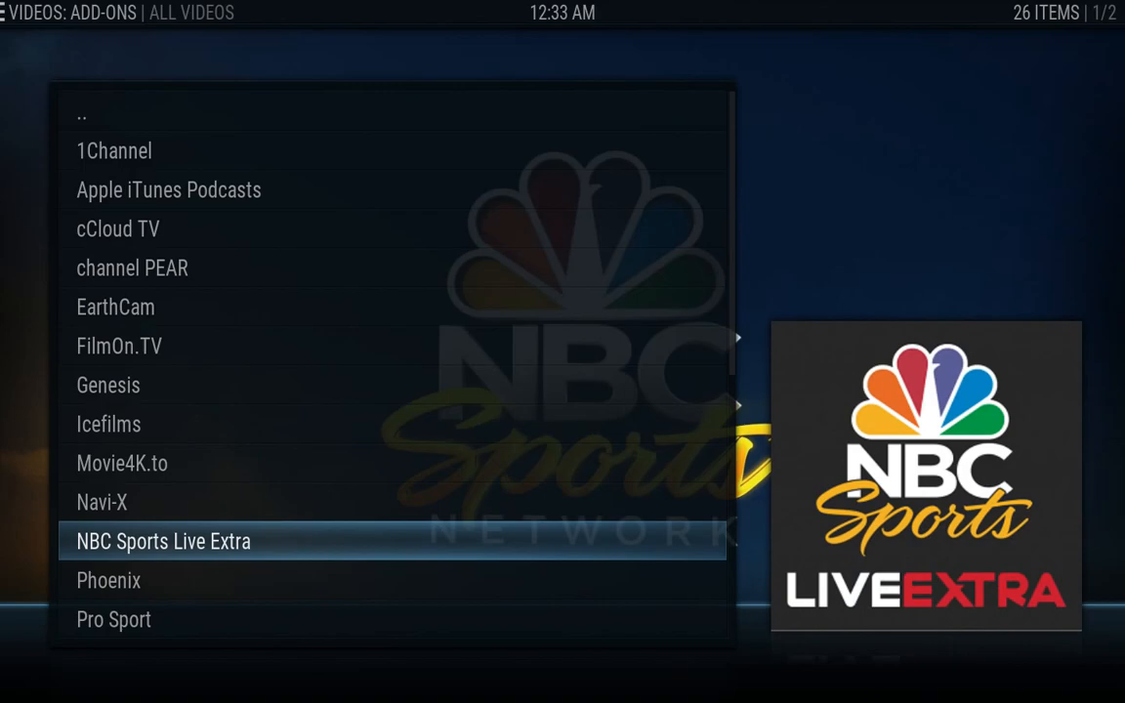
{"action": "key", "text": "c"}
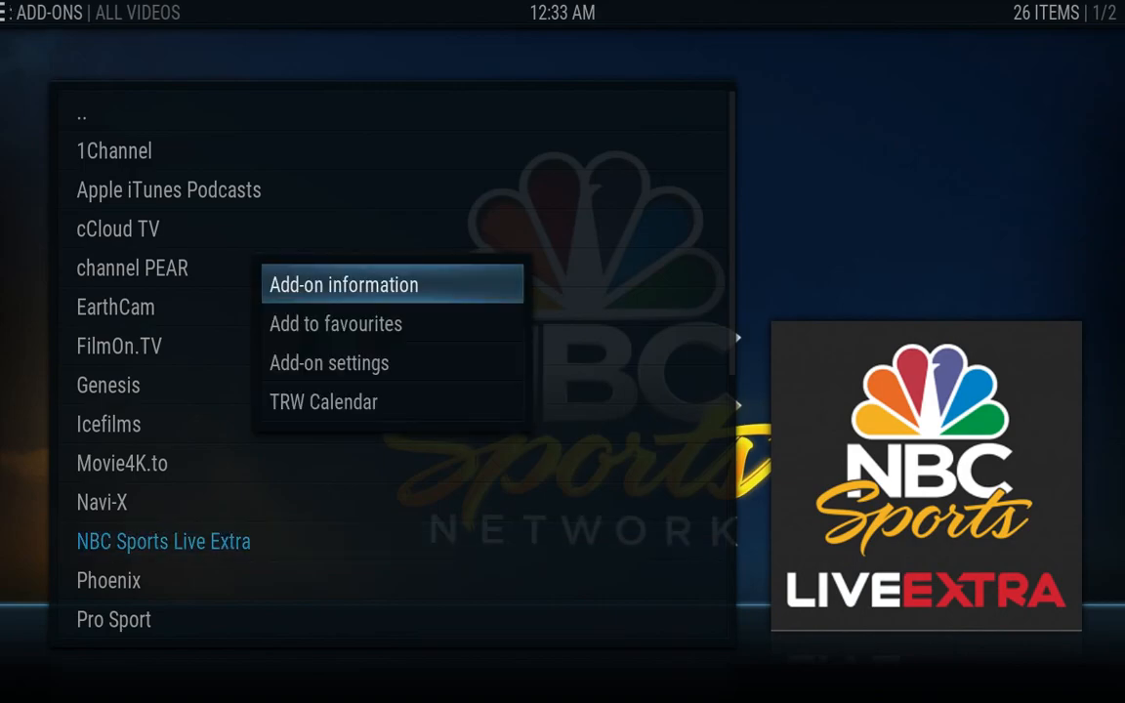
{"action": "key", "text": "Return"}
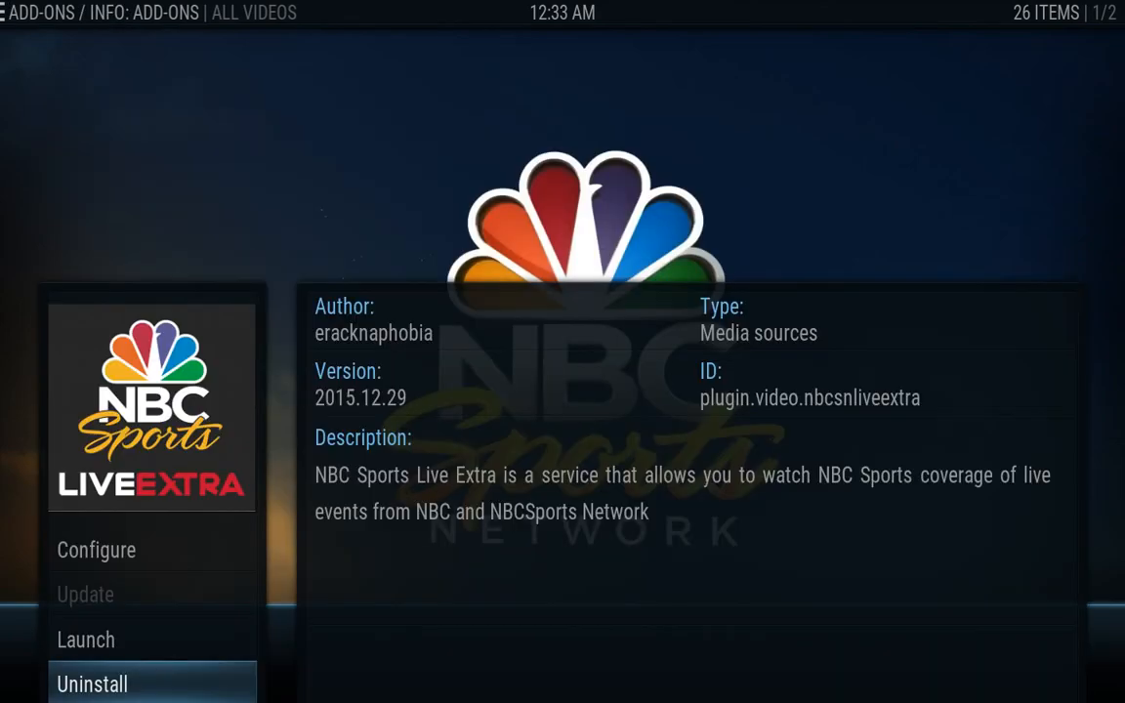
{"action": "key", "text": "Return"}
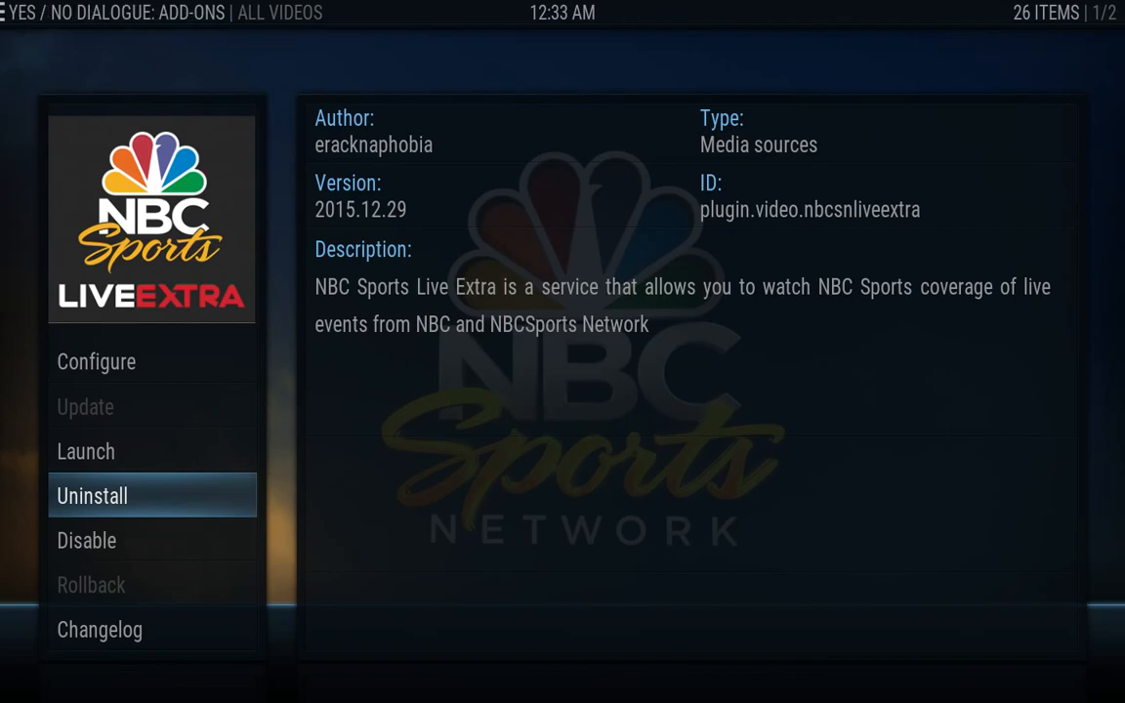
{"action": "key", "text": "Left"}
{"action": "key", "text": "Return"}
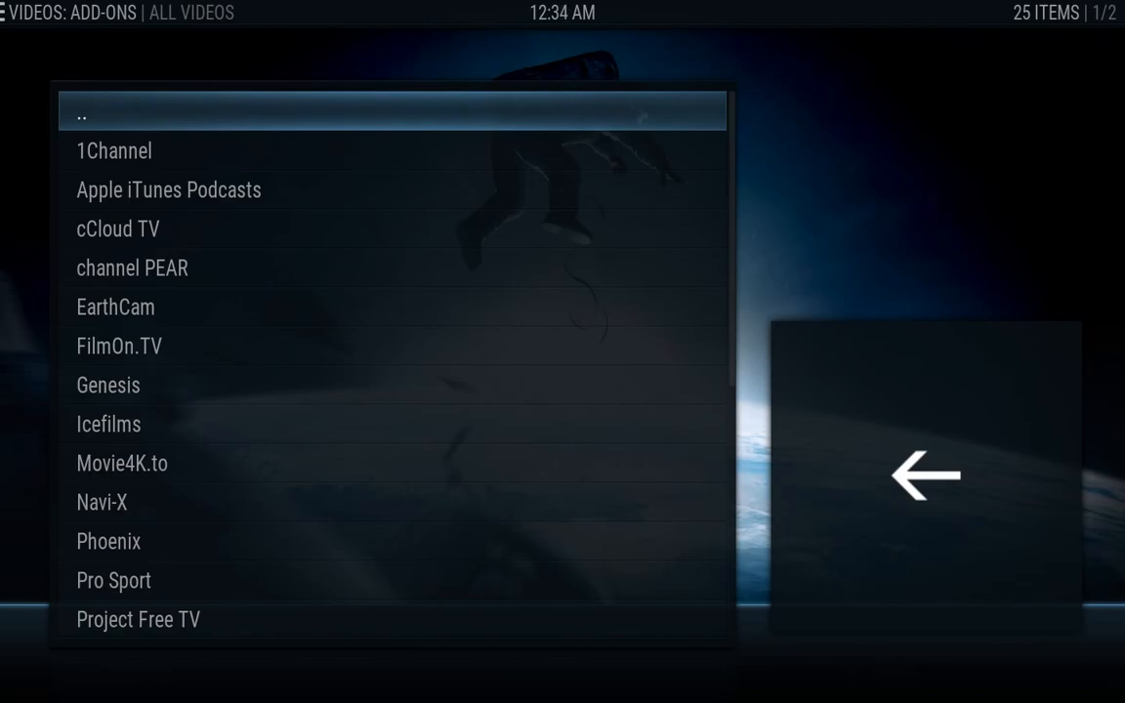
{"action": "key", "text": "Escape"}
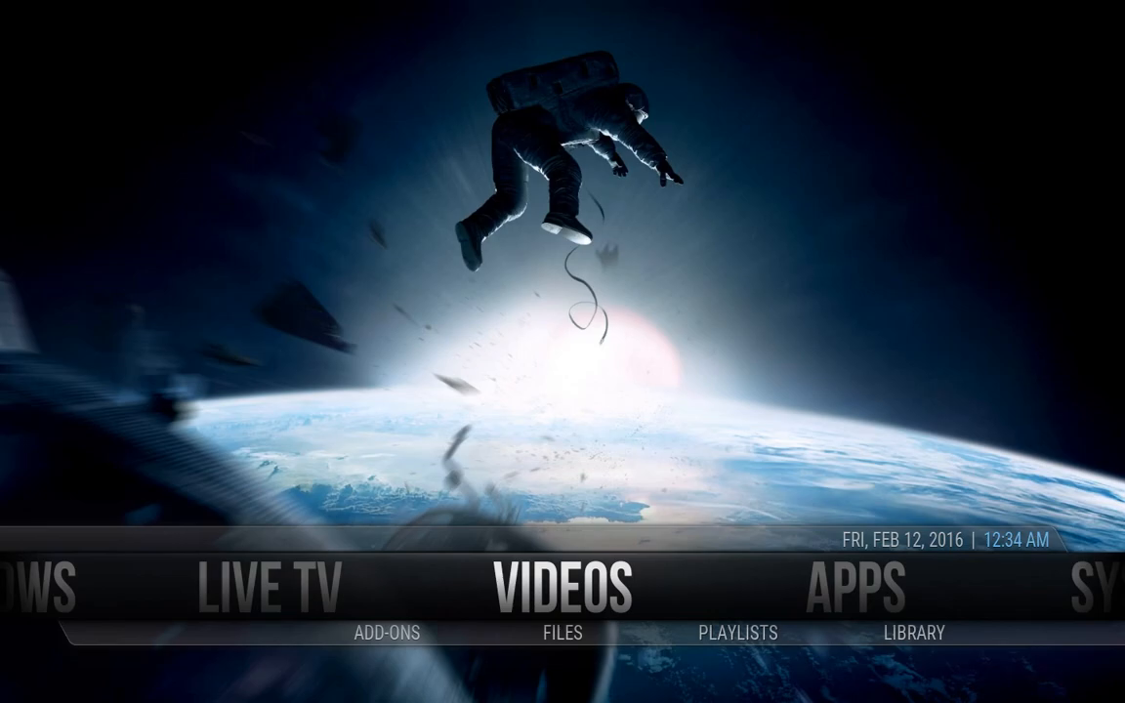
Go to System > File Manager and choose Add source to open the Add Files Source dialog
{"action": "key", "text": "Right"}
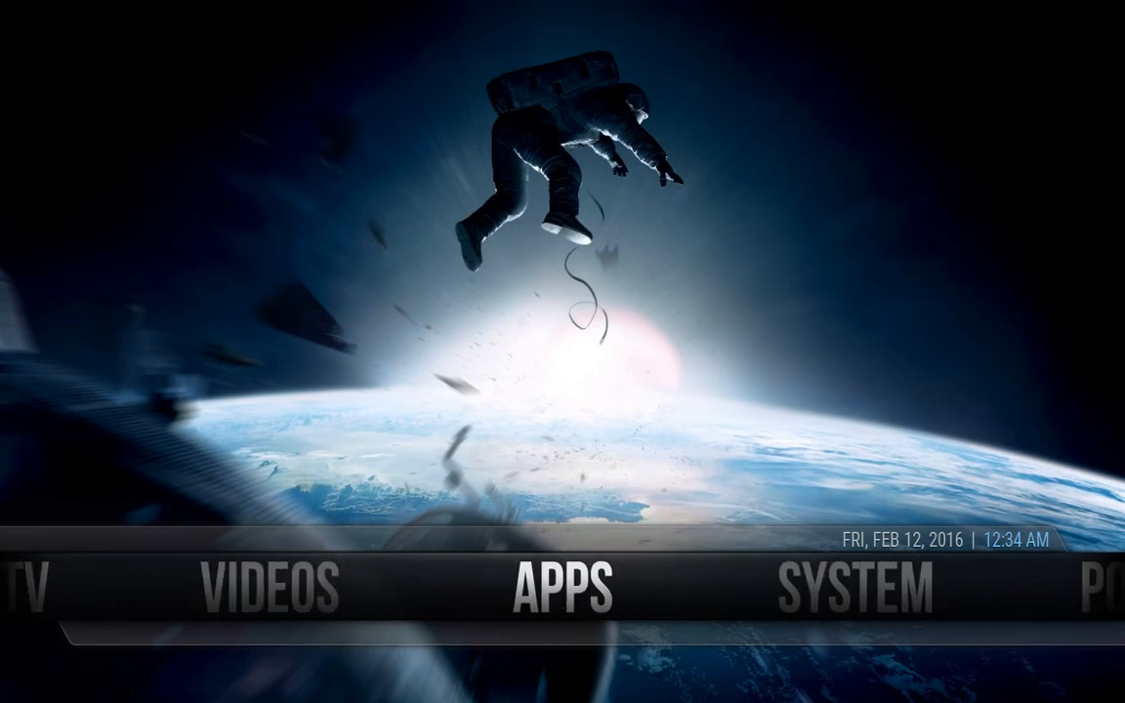
{"action": "key", "text": "Right"}
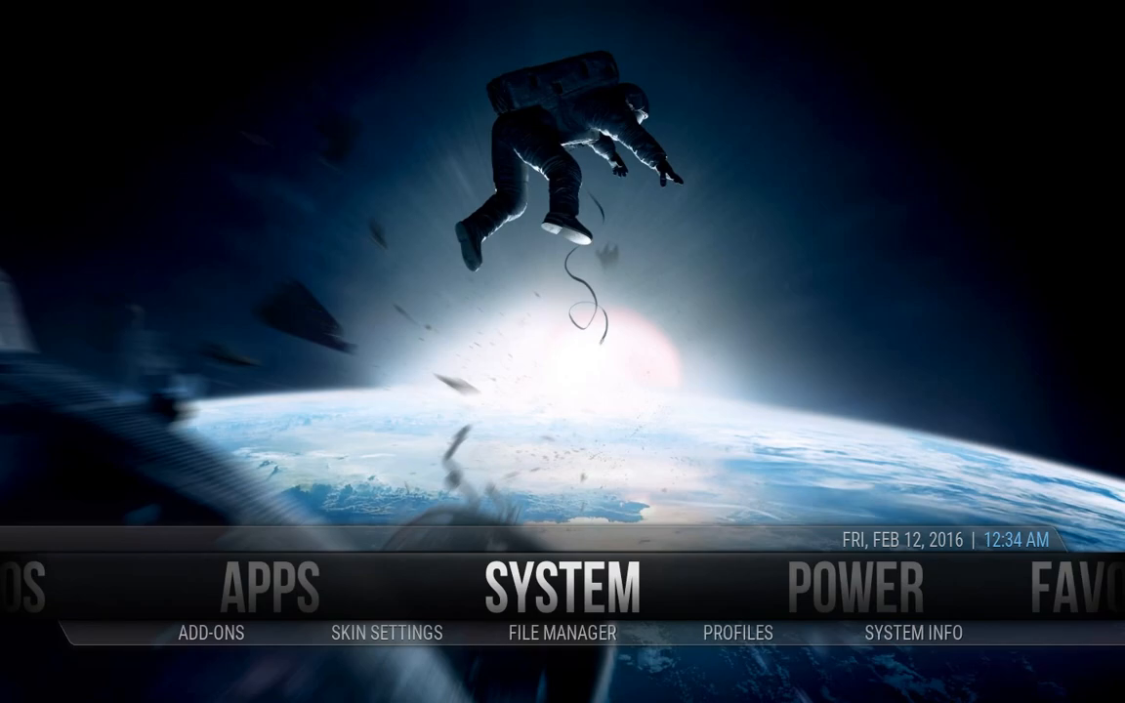
{"action": "key", "text": "Down"}
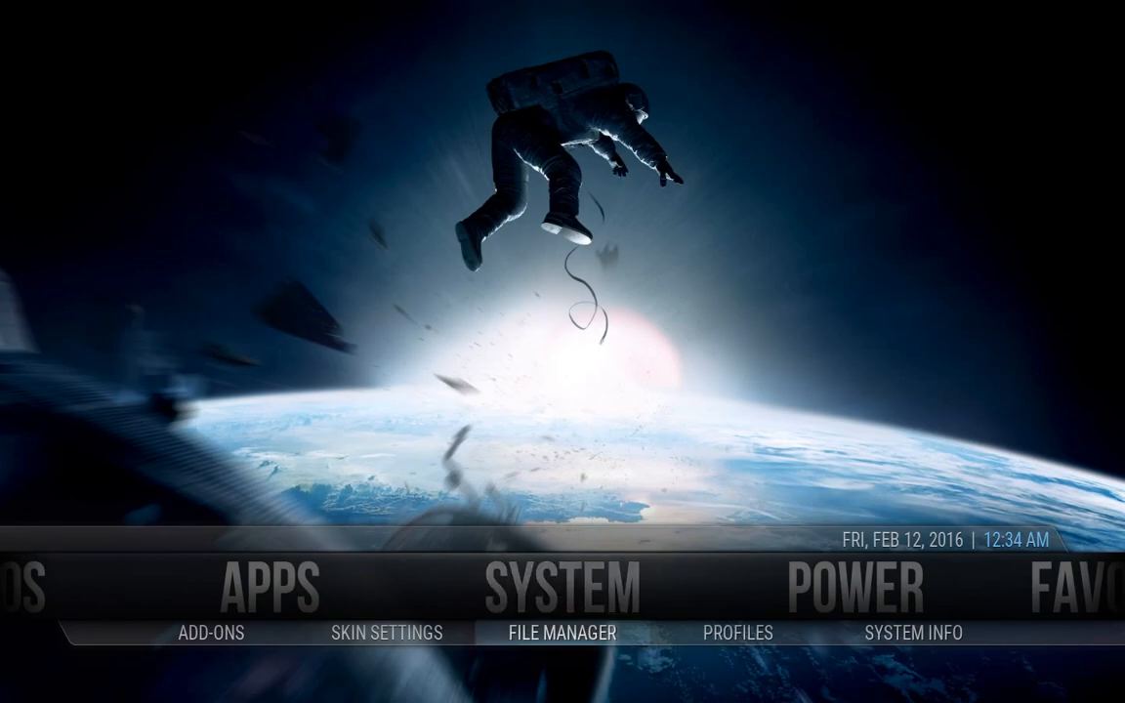
{"action": "key", "text": "Return"}
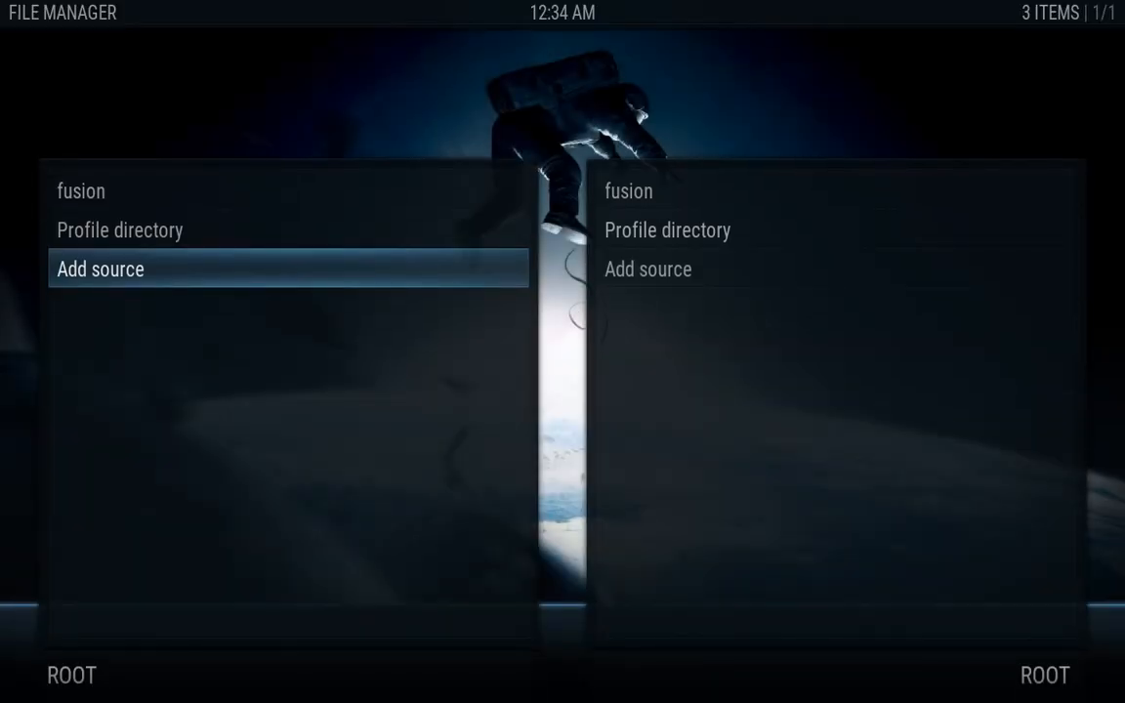
{"action": "key", "text": "Return"}
{"action": "key", "text": "Return"}
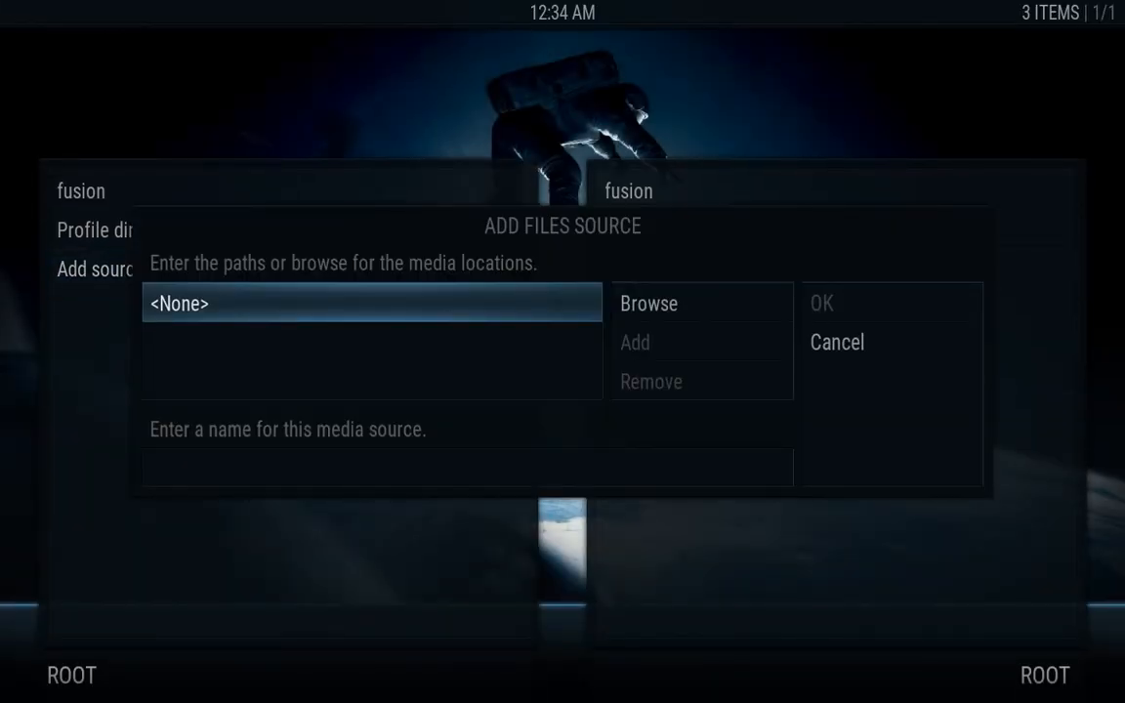
{"action": "type", "text": "htt"}
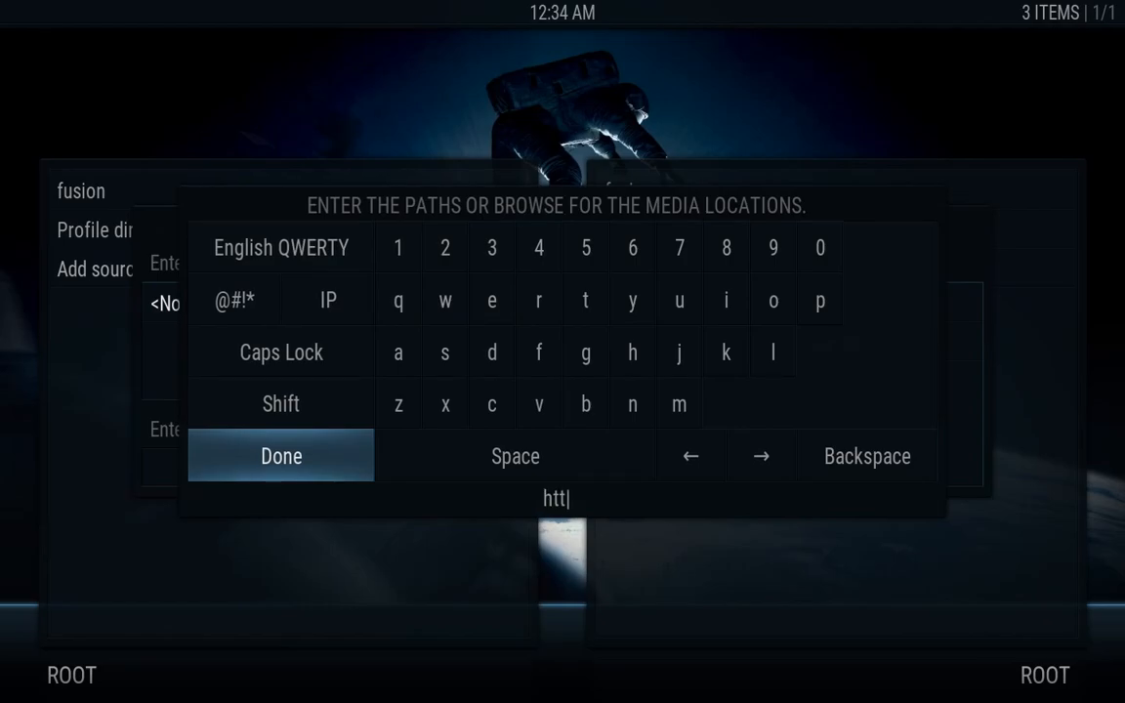
{"action": "type", "text": "p://ivuetvguide"}
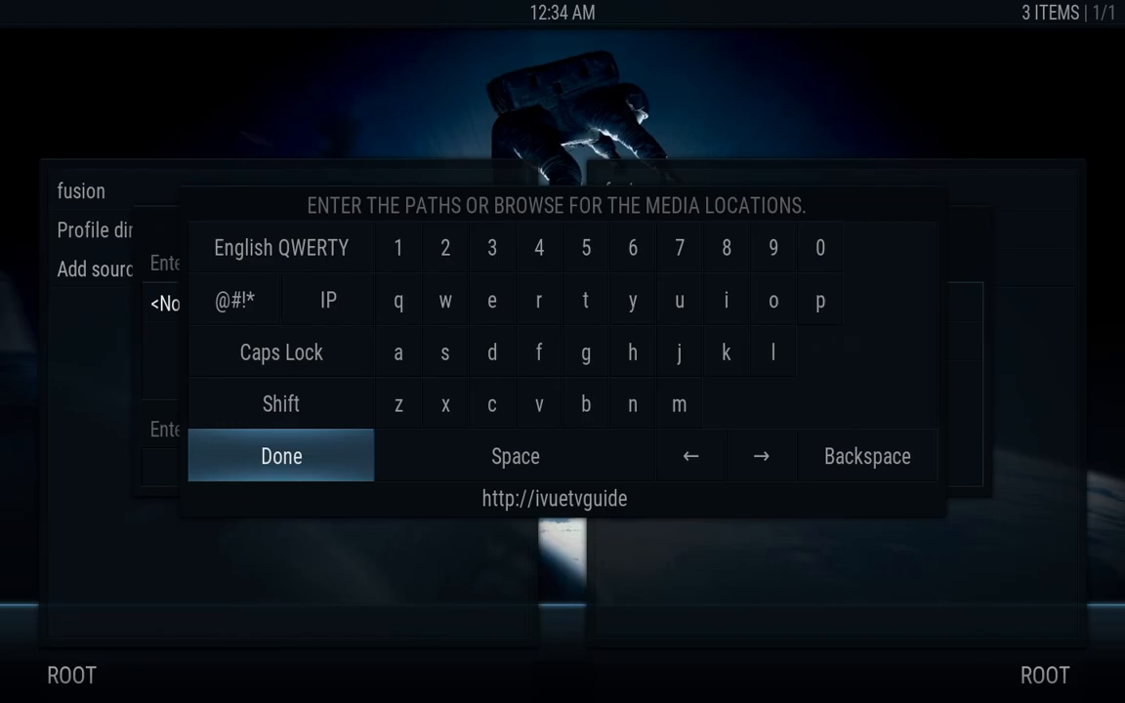
{"action": "type", "text": ".com"}
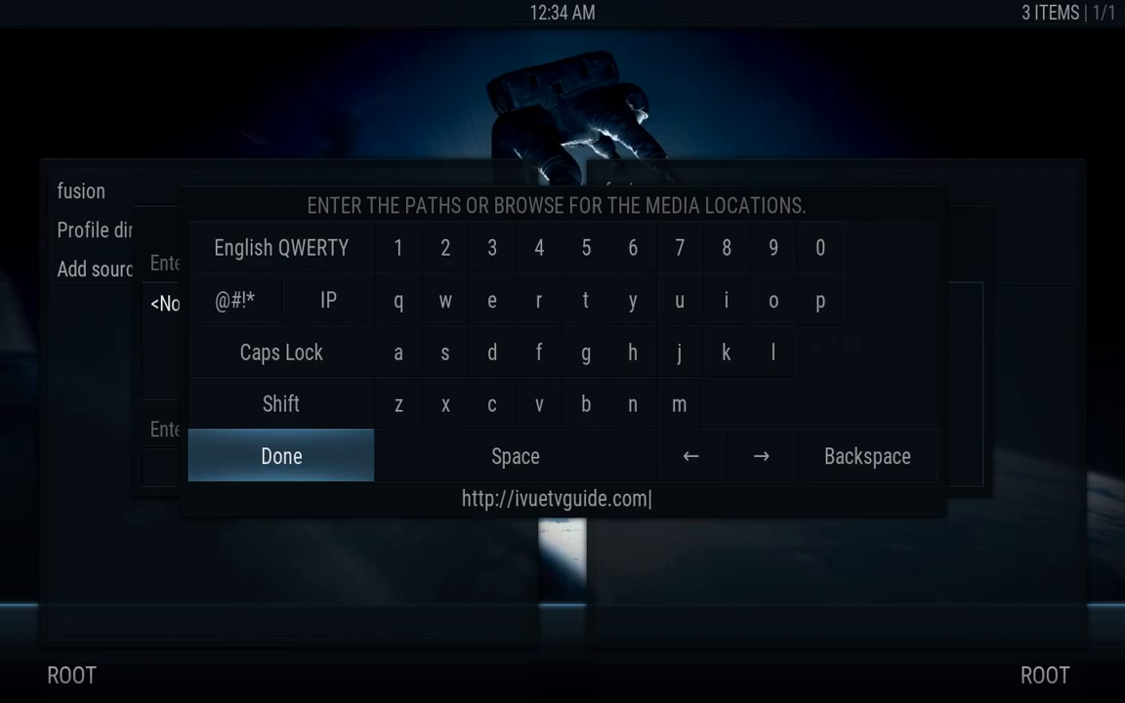
{"action": "type", "text": "/install"}
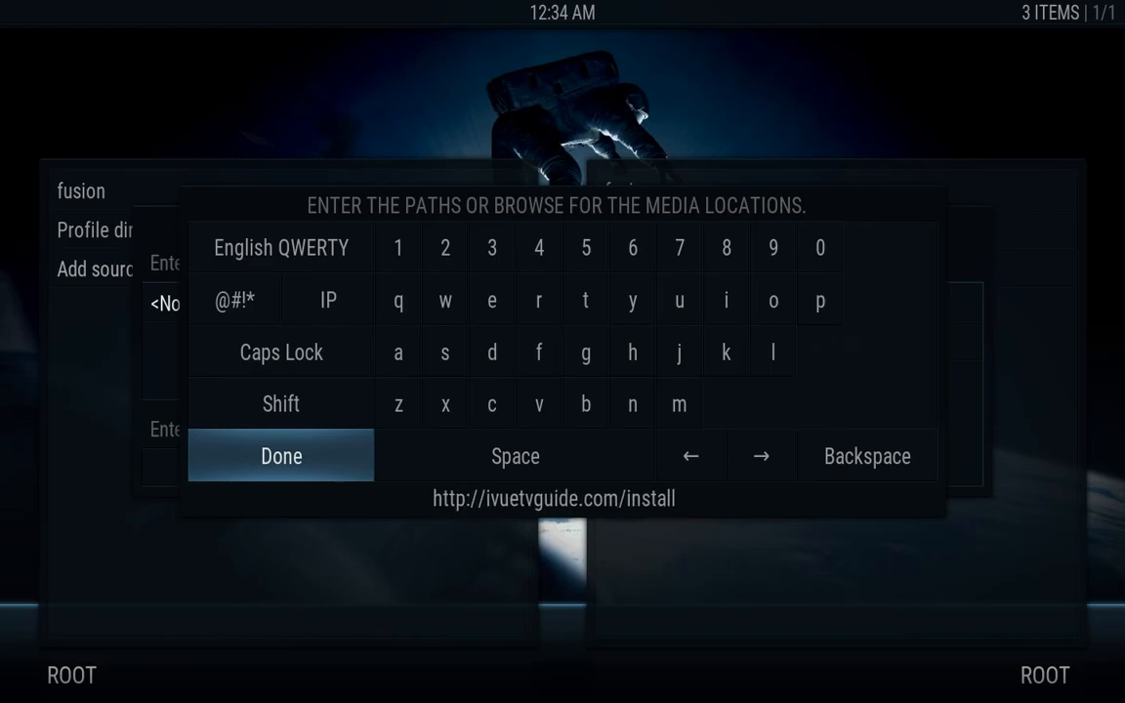
{"action": "key", "text": "Return"}
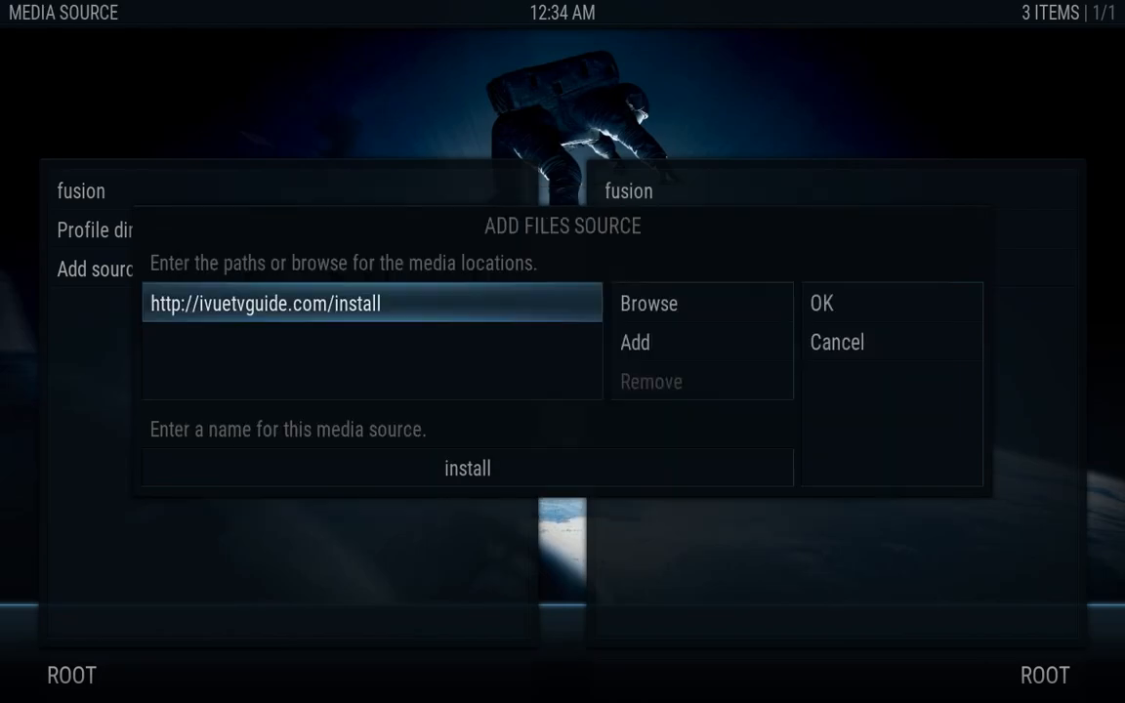
{"action": "key", "text": "Down"}
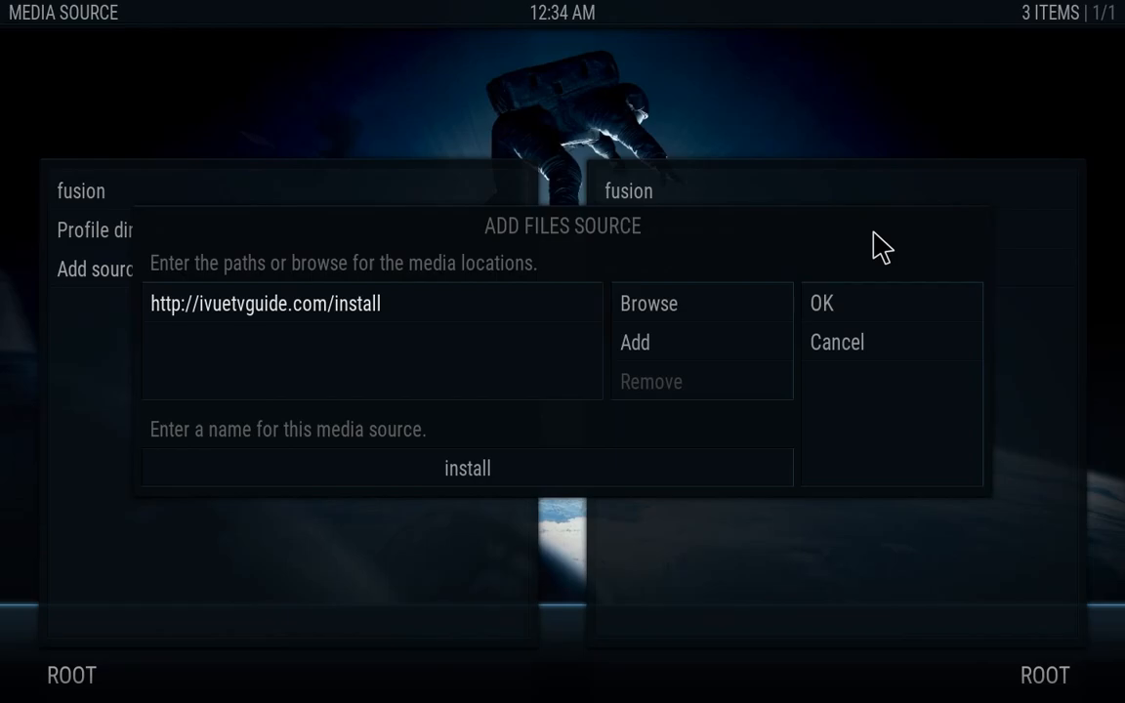
{"action": "left_click", "coordinate": [822, 310]}
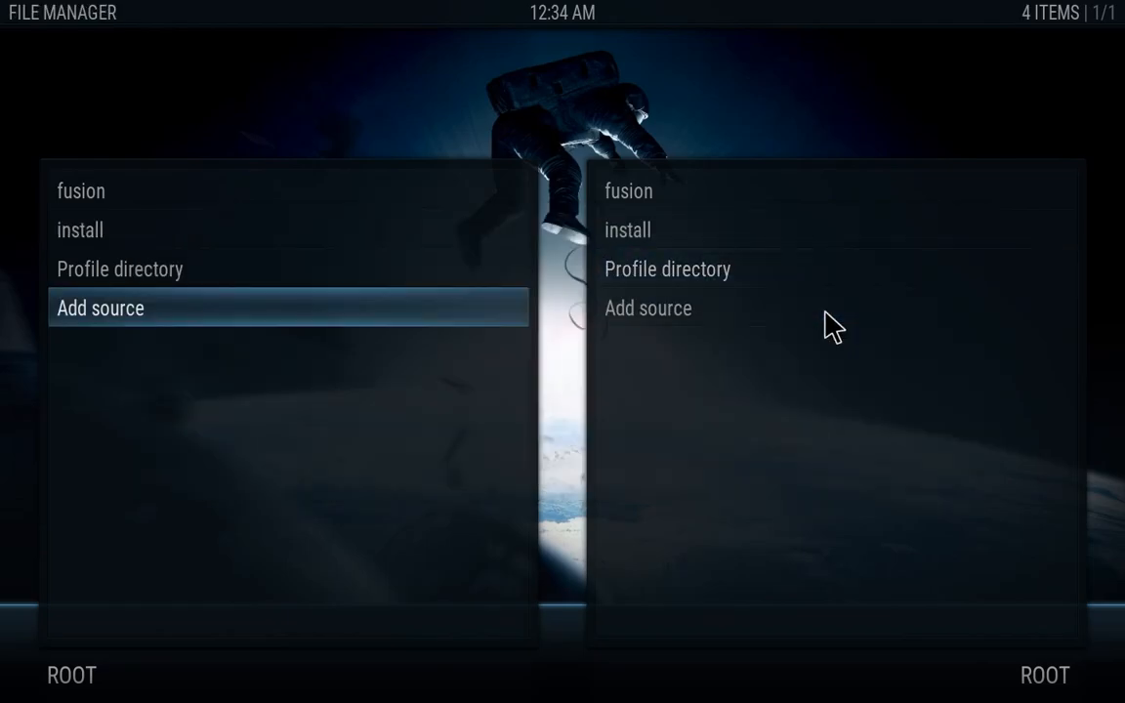
{"action": "key", "text": "Escape"}
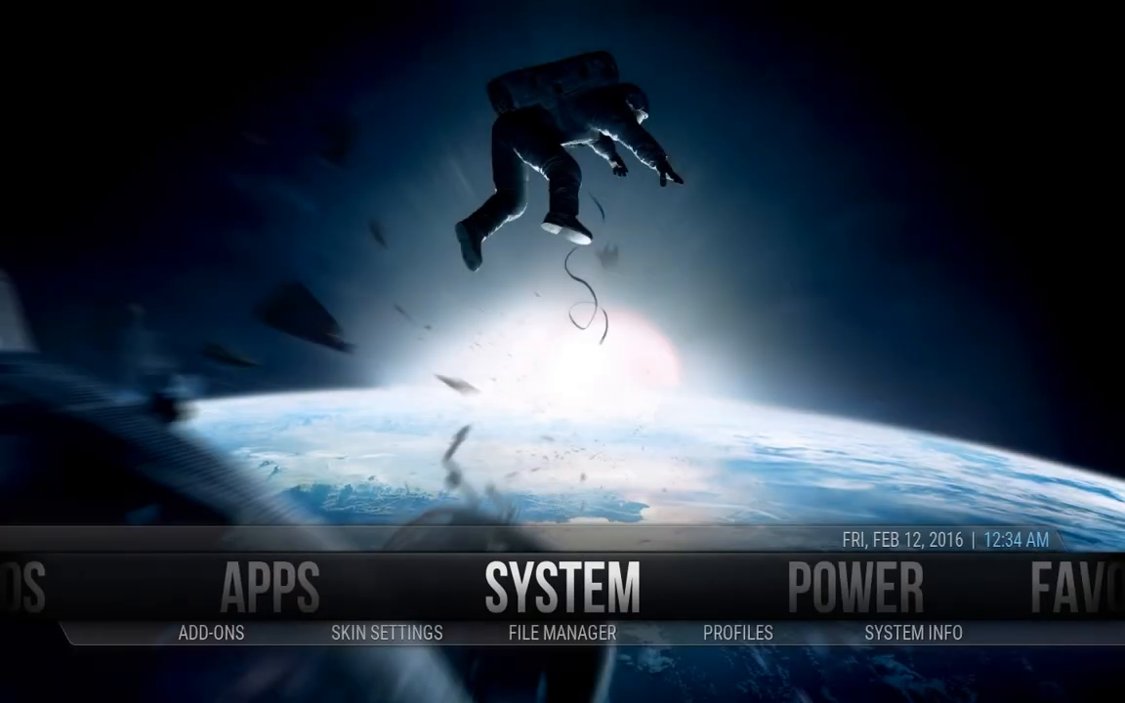
Open the Add-ons section, then go back up to its category list
{"action": "key", "text": "Down"}
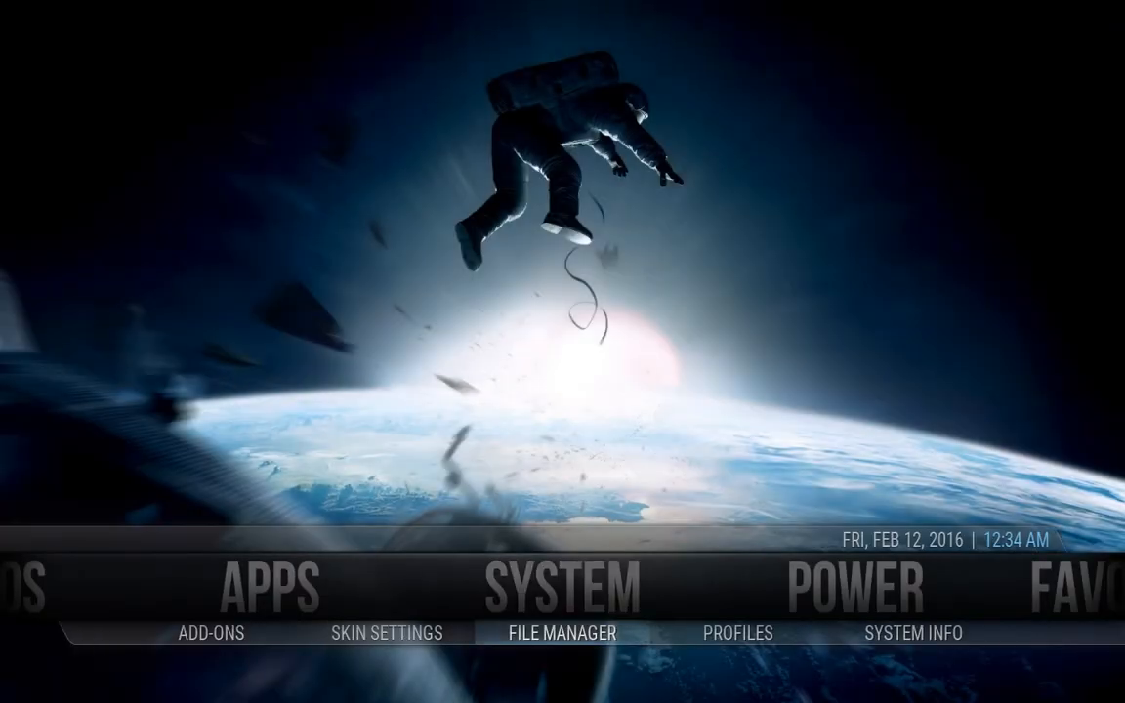
{"action": "key", "text": "Left"}
{"action": "key", "text": "Left"}
{"action": "key", "text": "Return"}
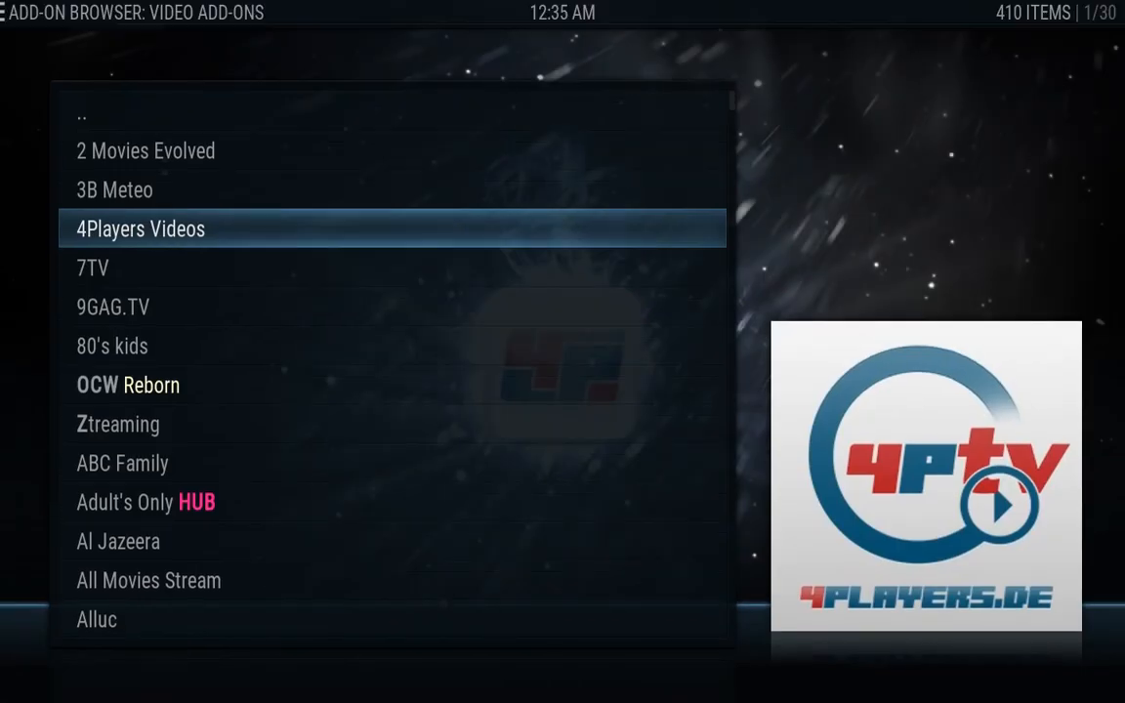
{"action": "key", "text": "Up"}
{"action": "key", "text": "Up"}
{"action": "key", "text": "Up"}
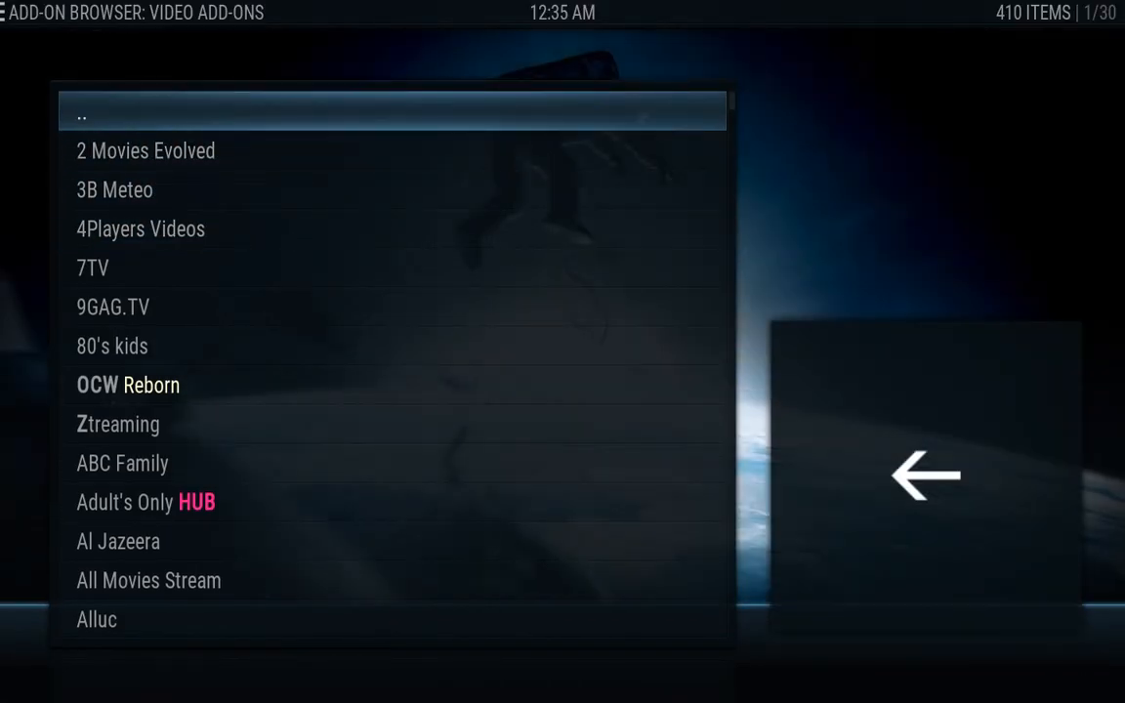
{"action": "key", "text": "Return"}
Return home, open System settings and move to the Add-ons category
{"action": "key", "text": "Escape"}
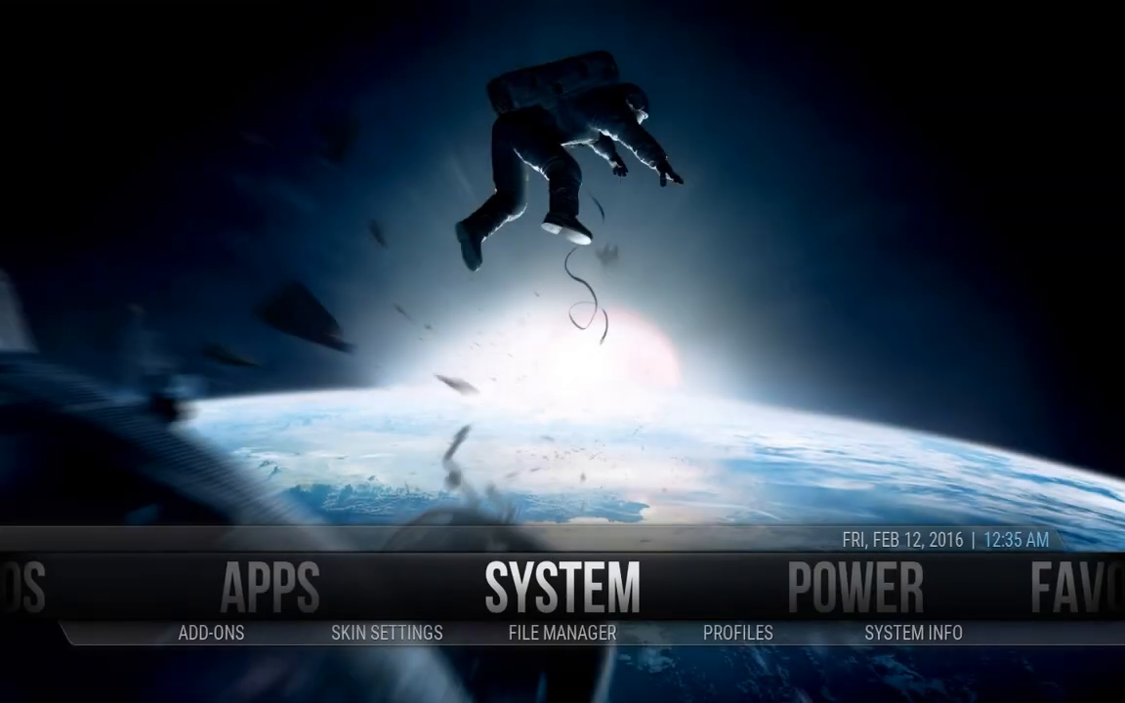
{"action": "key", "text": "Return"}
{"action": "key", "text": "Down"}
{"action": "key", "text": "Down"}
{"action": "key", "text": "Down"}
{"action": "key", "text": "Down"}
{"action": "key", "text": "Down"}
{"action": "key", "text": "Down"}
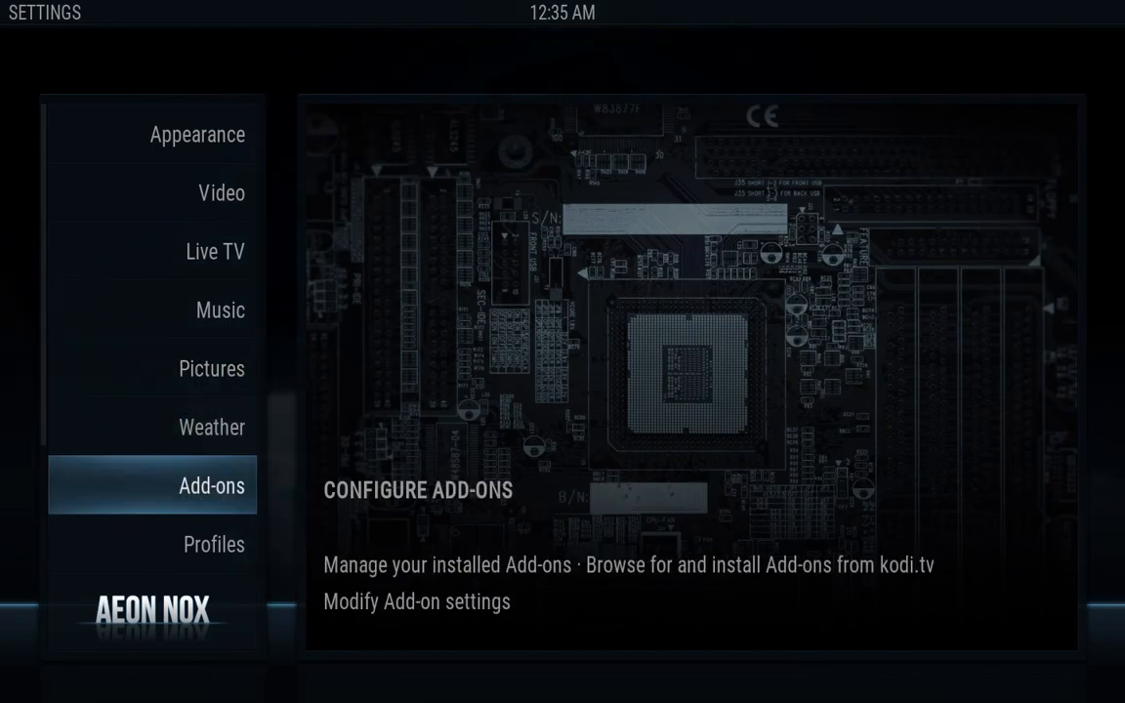
In the Add-on Browser, open Available updates and choose Update all for the 10 add-ons
{"action": "key", "text": "Return"}
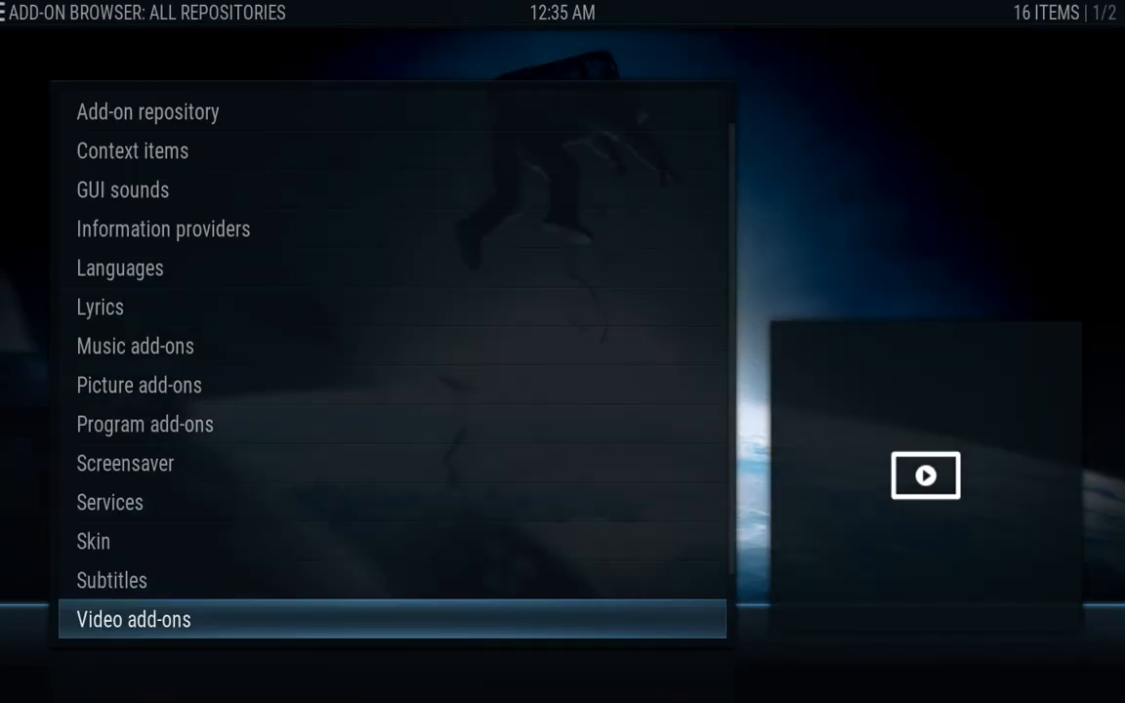
{"action": "key", "text": "Down"}
{"action": "key", "text": "Down"}
{"action": "key", "text": "Down"}
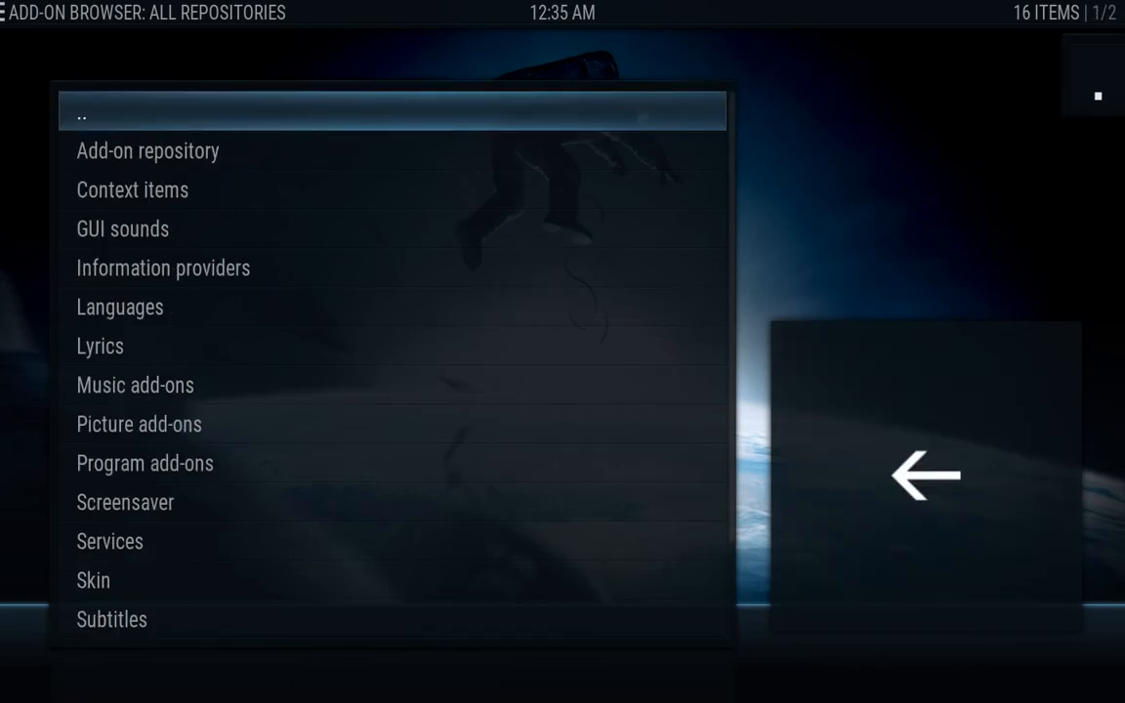
{"action": "key", "text": "Return"}
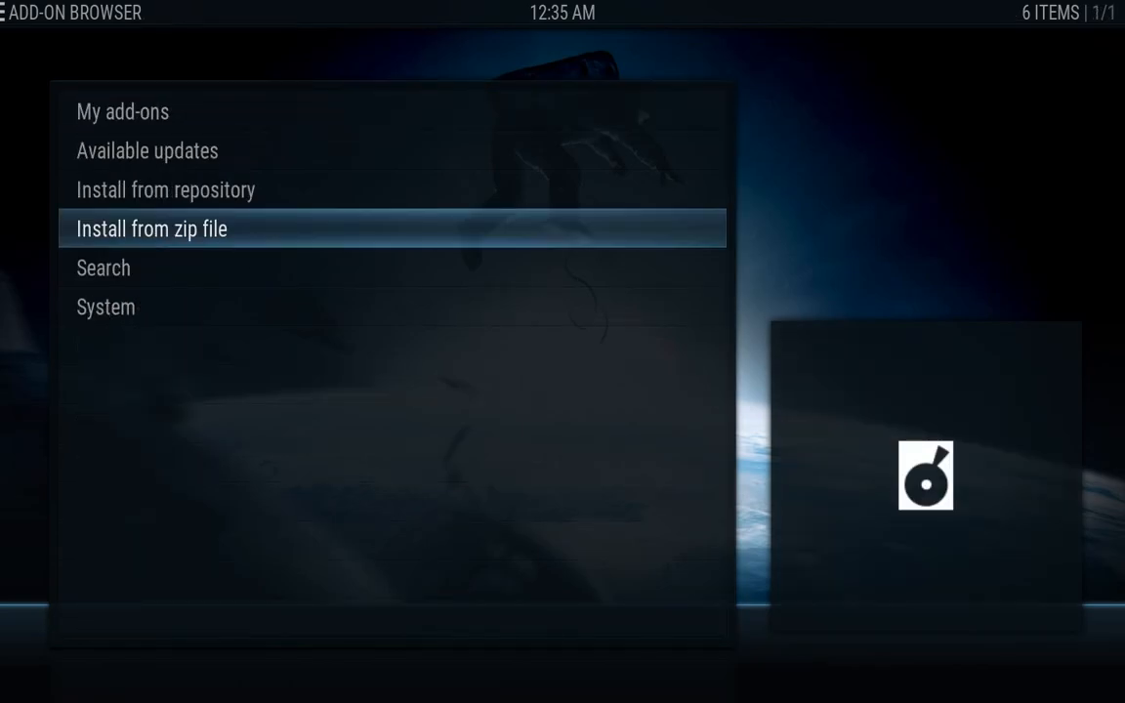
{"action": "key", "text": "Up"}
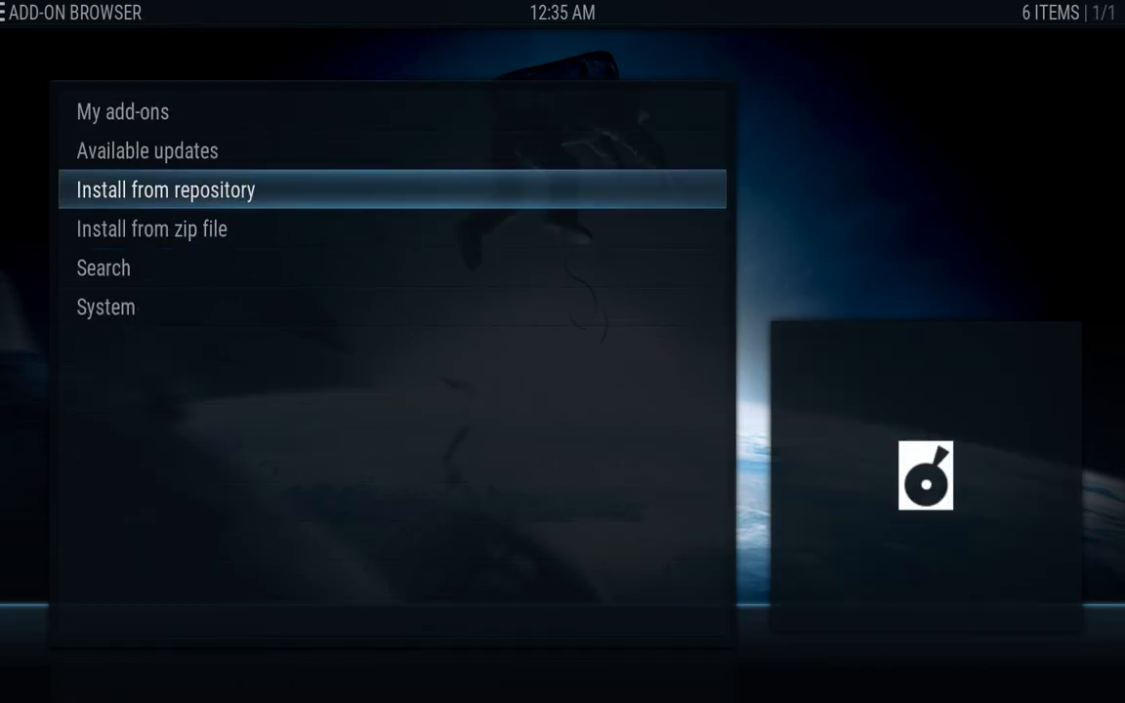
{"action": "key", "text": "Down"}
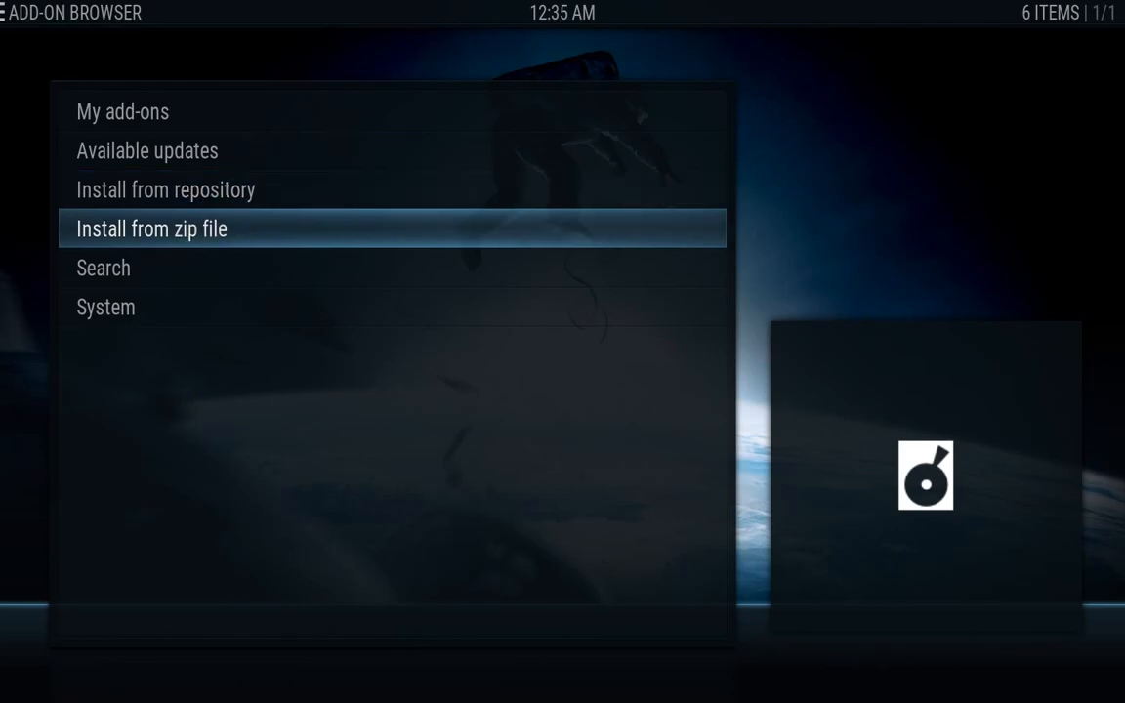
{"action": "key", "text": "Up"}
{"action": "key", "text": "Up"}
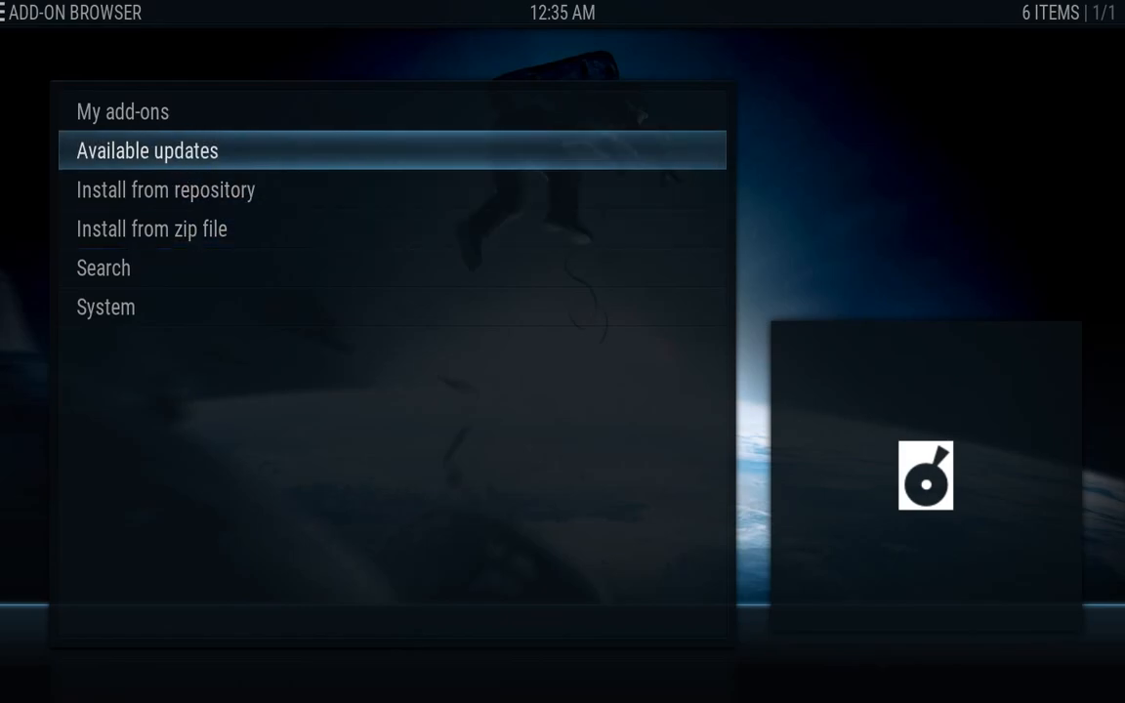
{"action": "key", "text": "Return"}
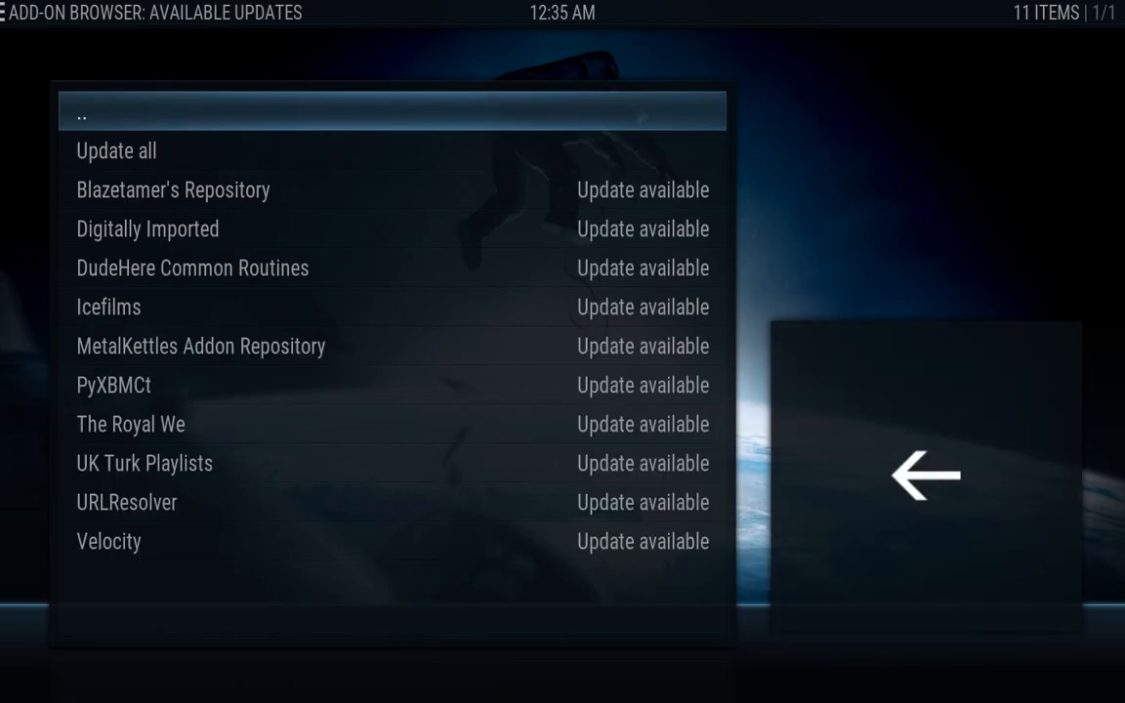
{"action": "key", "text": "Down"}
{"action": "key", "text": "Return"}
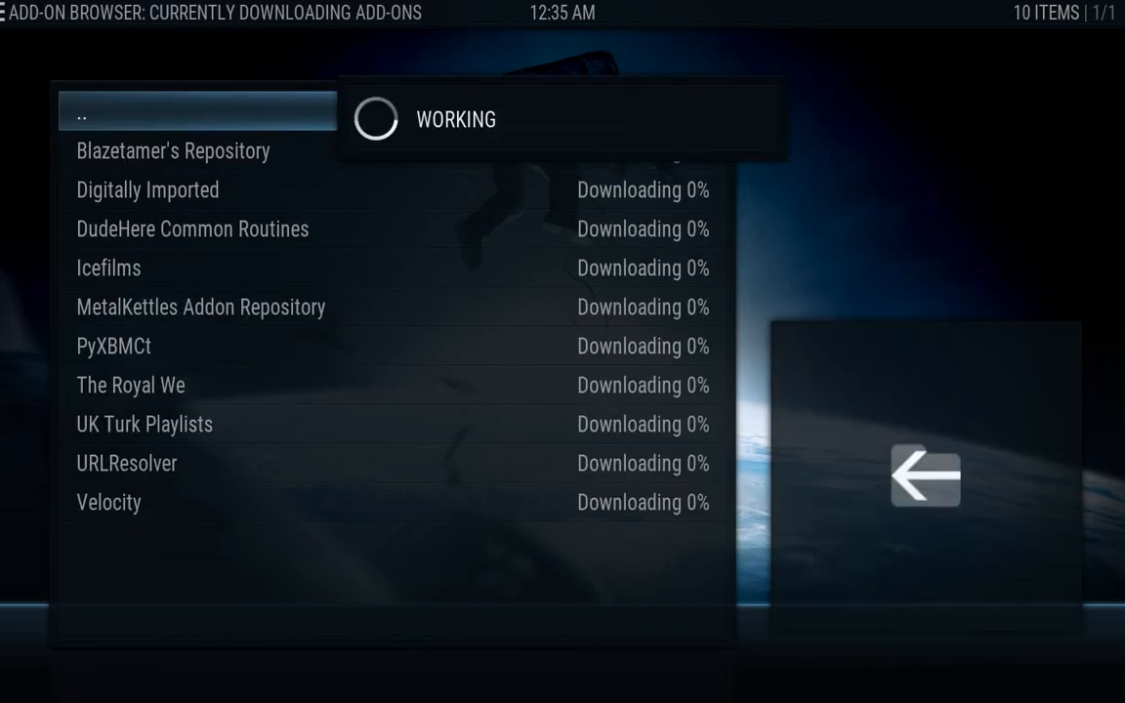
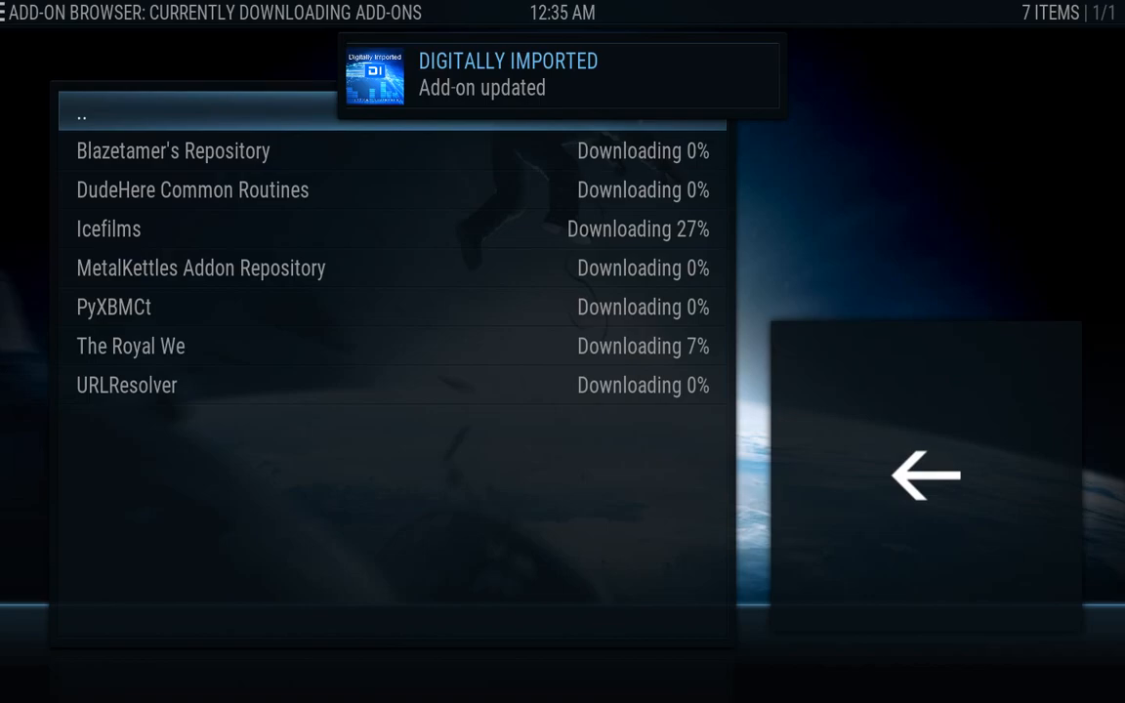
Show Kodi's add-on download list and the Finder window side by side in Mission Control
{"action": "key", "text": "ctrl+Up"}
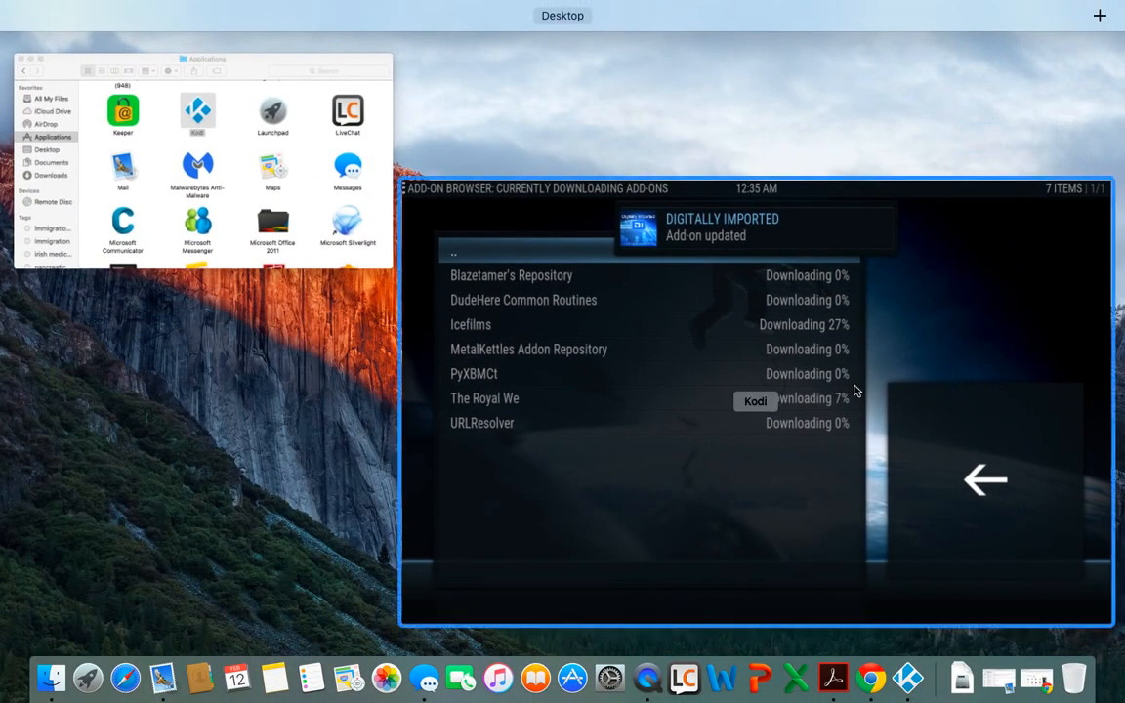
Force quit the frozen Kodi from the Dock and relaunch it from the Applications folder
{"action": "left_click", "coordinate": [92, 82]}
{"action": "left_click", "coordinate": [168, 120]}
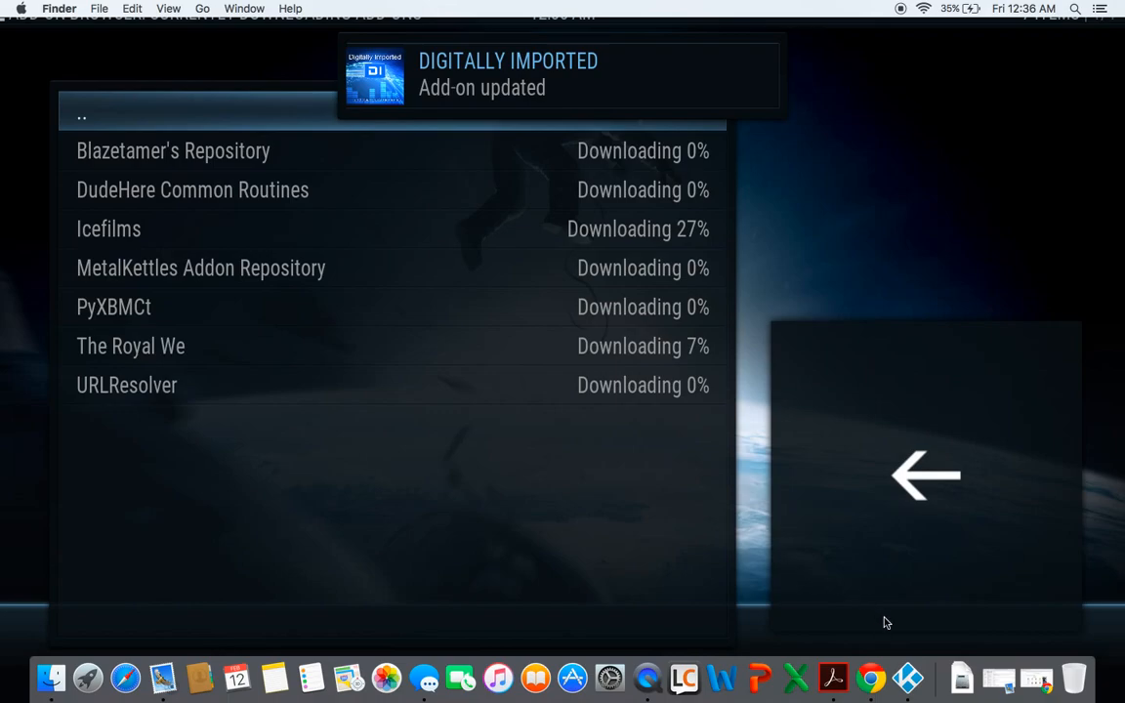
{"action": "right_click", "coordinate": [906, 683]}
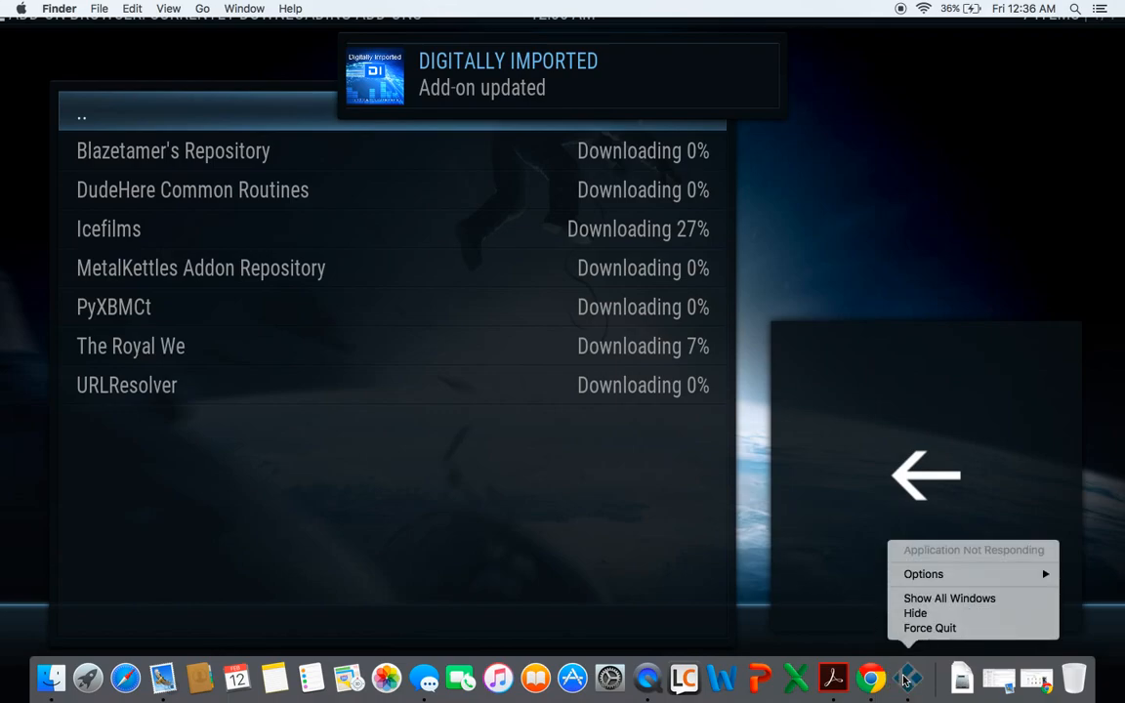
{"action": "left_click", "coordinate": [917, 626]}
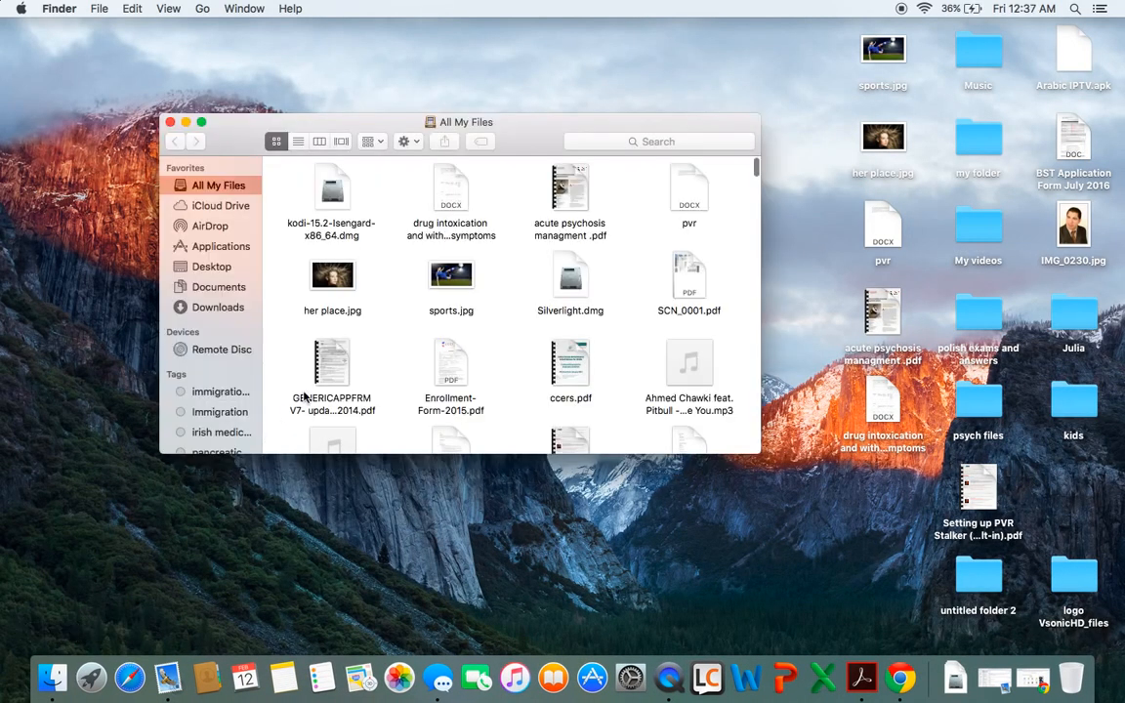
{"action": "left_click", "coordinate": [235, 250]}
{"action": "double_click", "coordinate": [454, 215]}
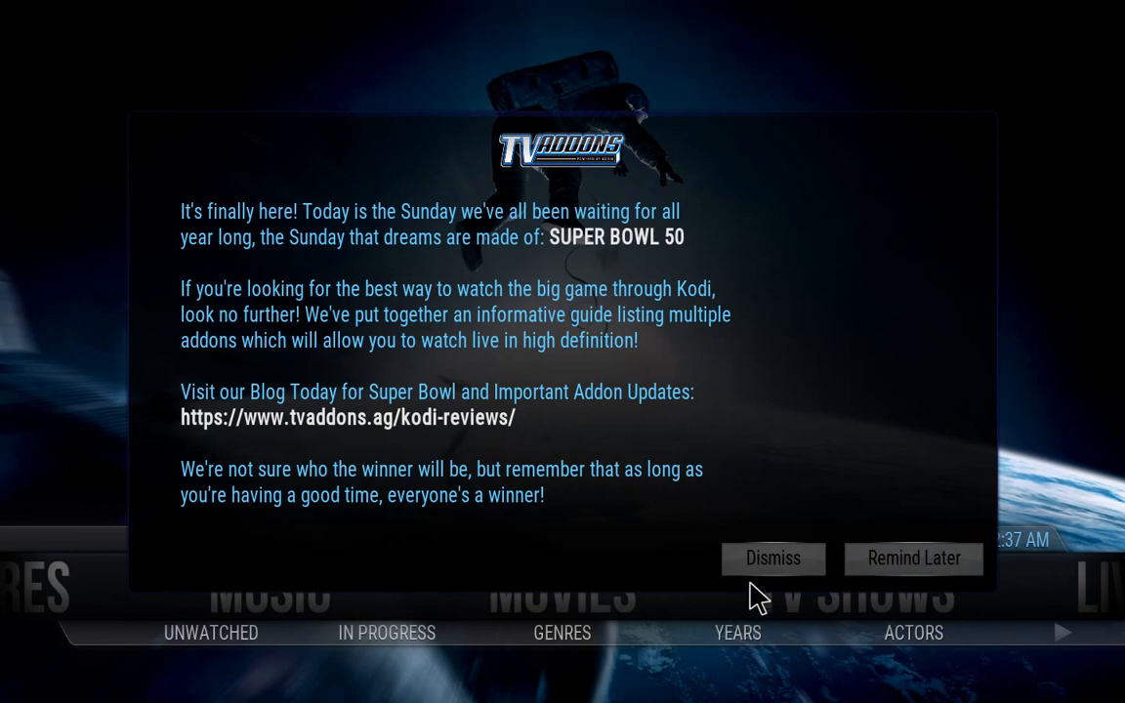
Dismiss the TVADDONS announcement and open the add-on browser from System settings
{"action": "left_click", "coordinate": [771, 560]}
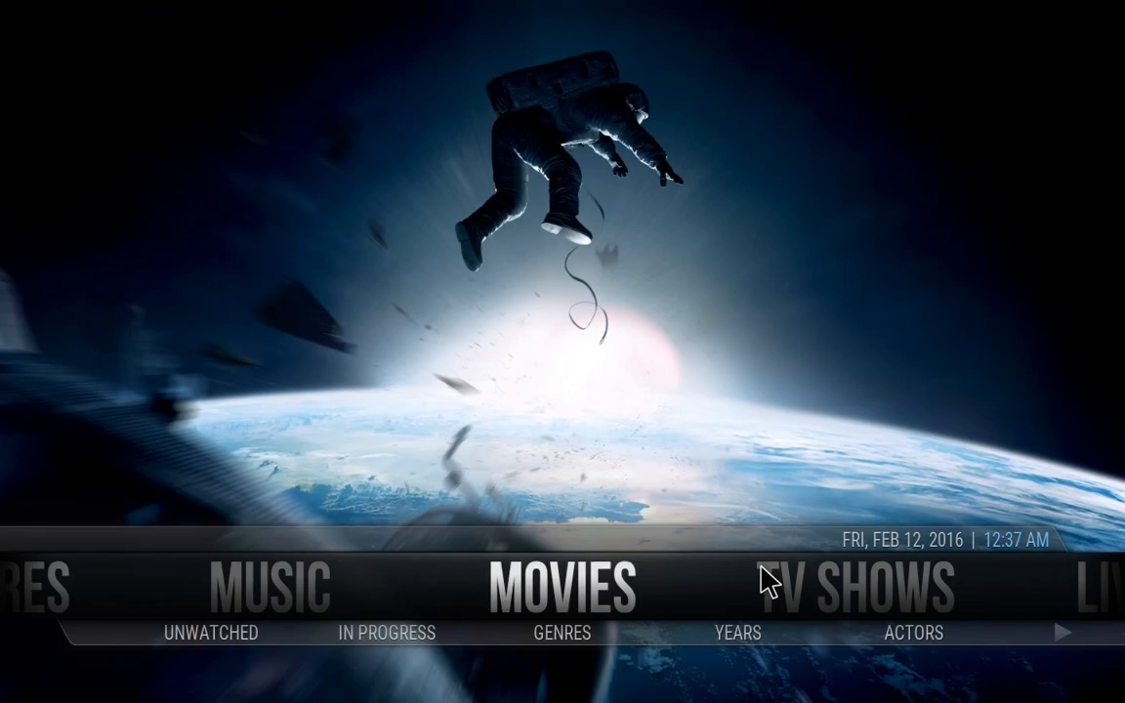
{"action": "key", "text": "Right"}
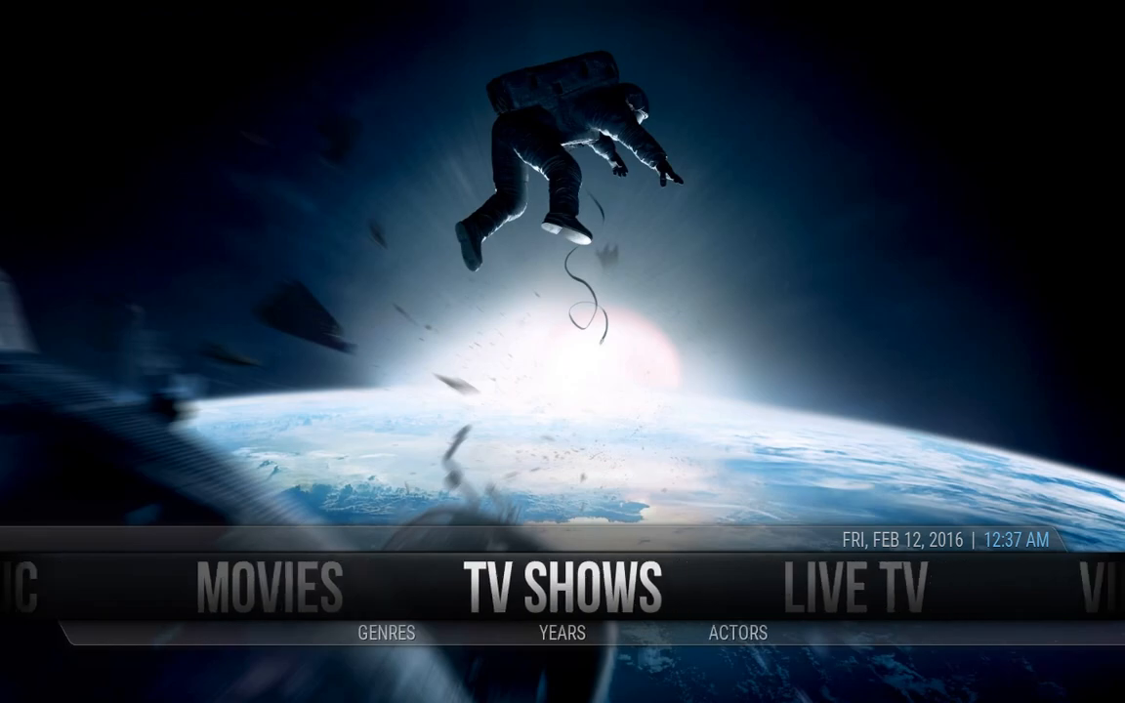
{"action": "key", "text": "Right"}
{"action": "key", "text": "Right"}
{"action": "key", "text": "Right"}
{"action": "key", "text": "Right"}
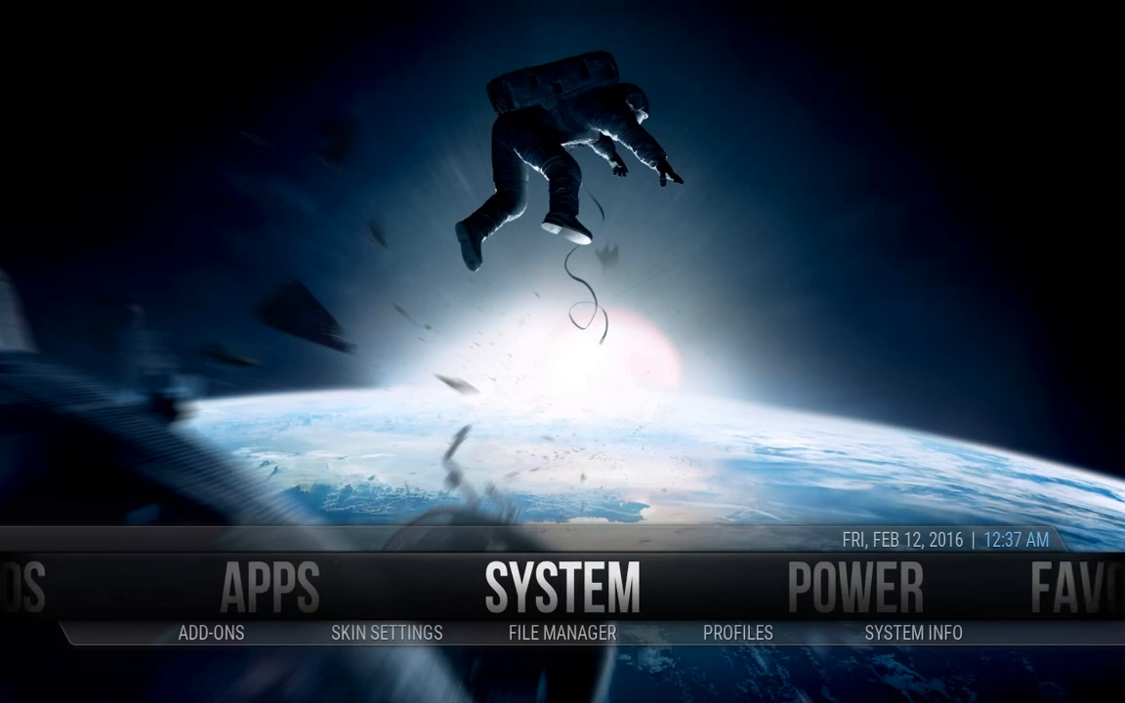
{"action": "key", "text": "Return"}
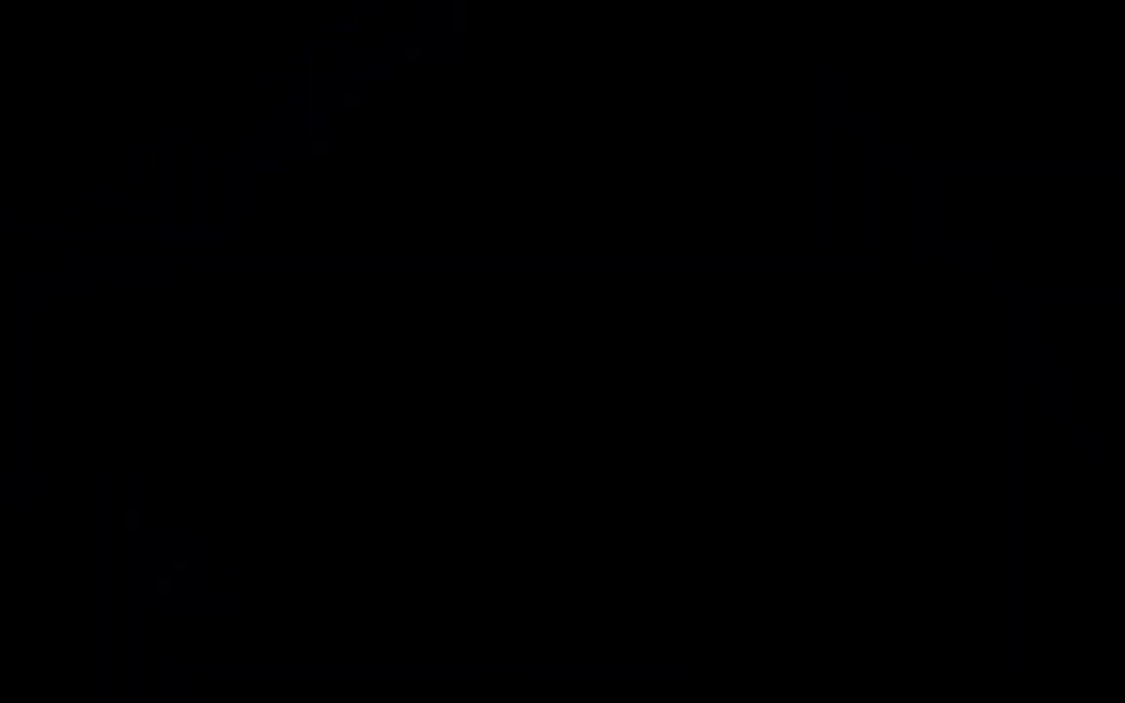
{"action": "key", "text": "Down"}
{"action": "key", "text": "Down"}
{"action": "key", "text": "Down"}
{"action": "key", "text": "Down"}
{"action": "key", "text": "Down"}
{"action": "key", "text": "Down"}
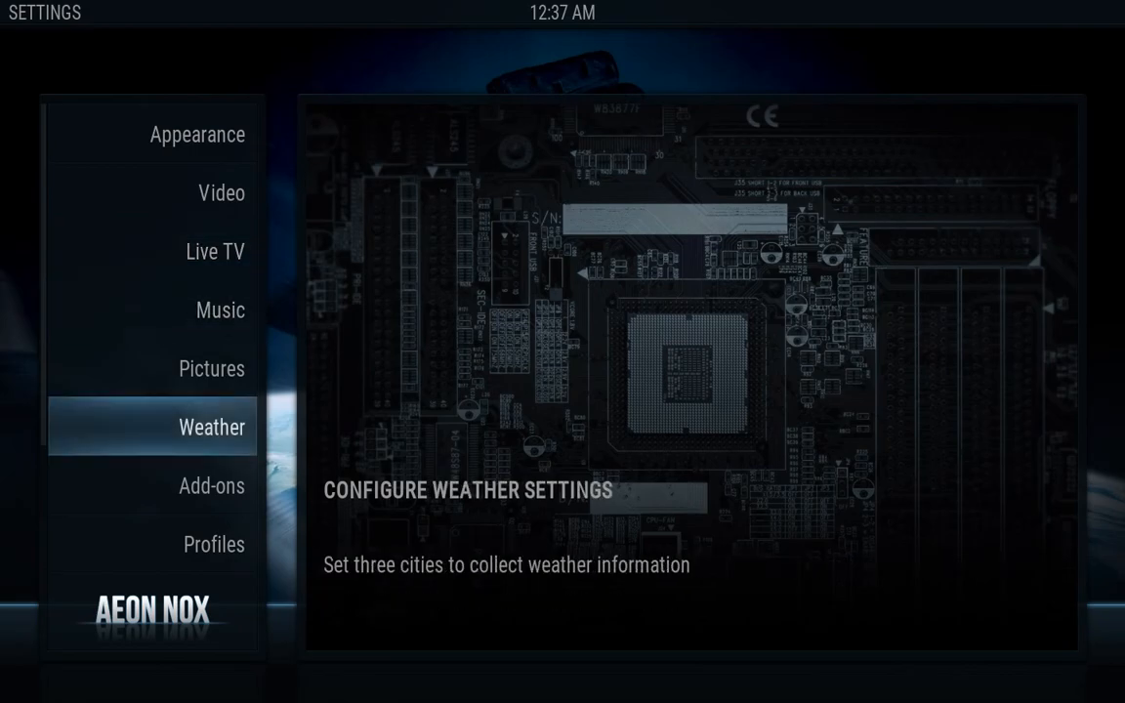
{"action": "key", "text": "Return"}
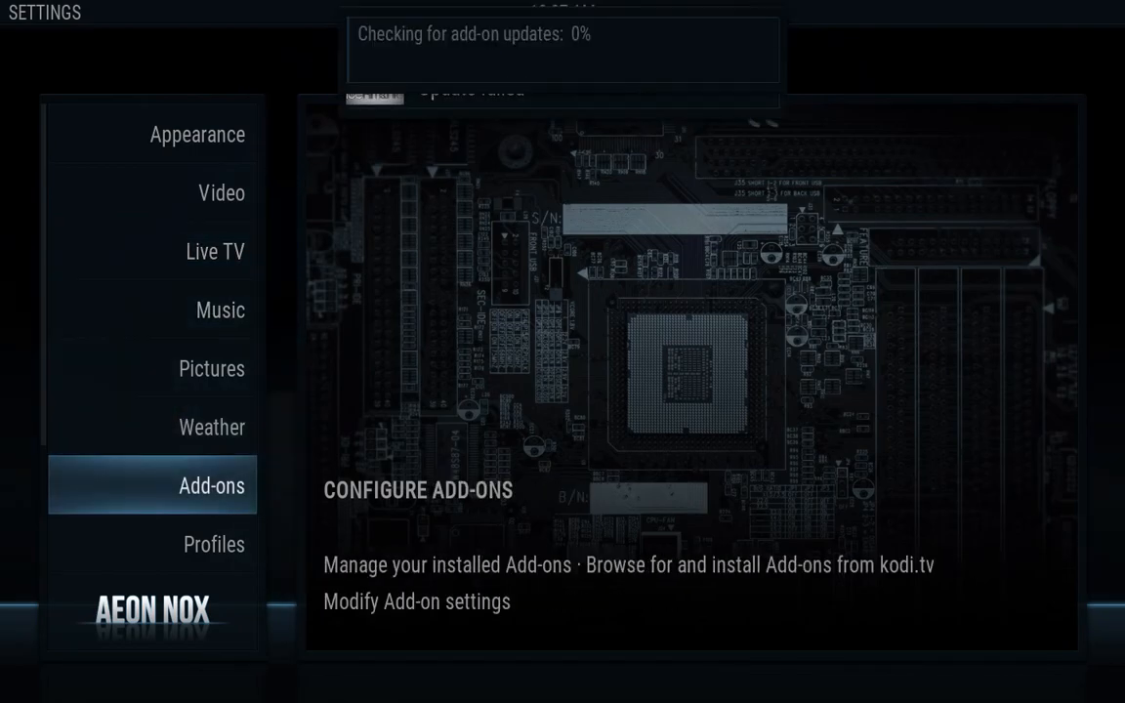
Check Available updates, then return to the browser list at Install from zip file
{"action": "key", "text": "Down"}
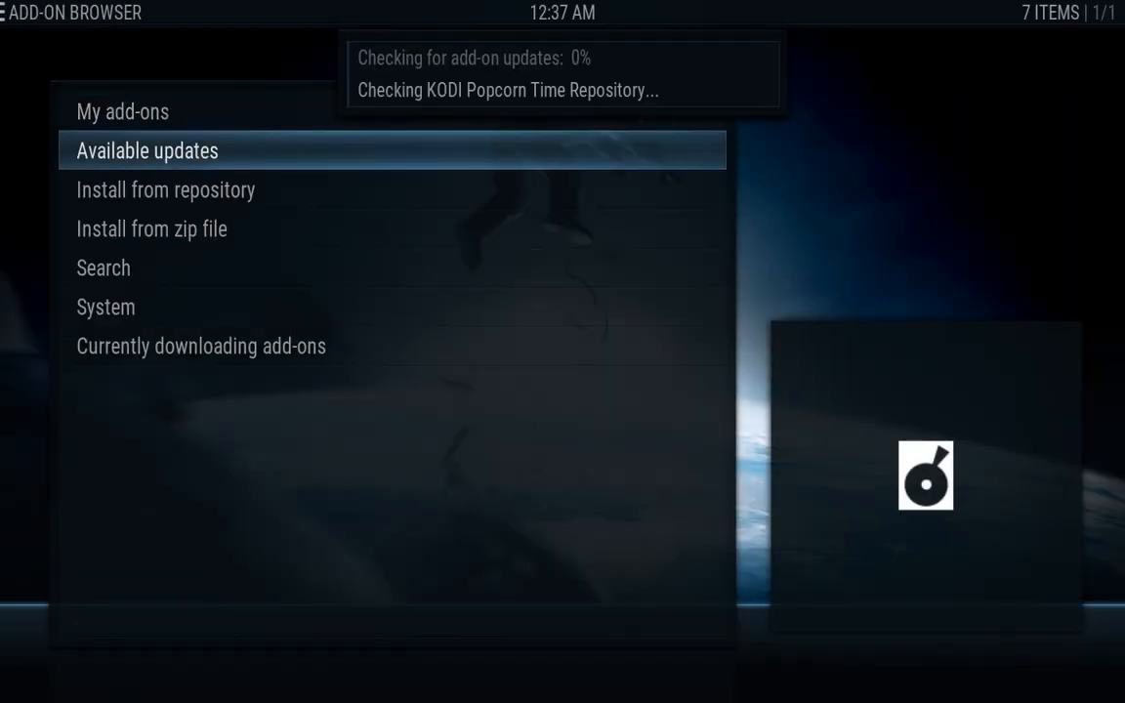
{"action": "key", "text": "Return"}
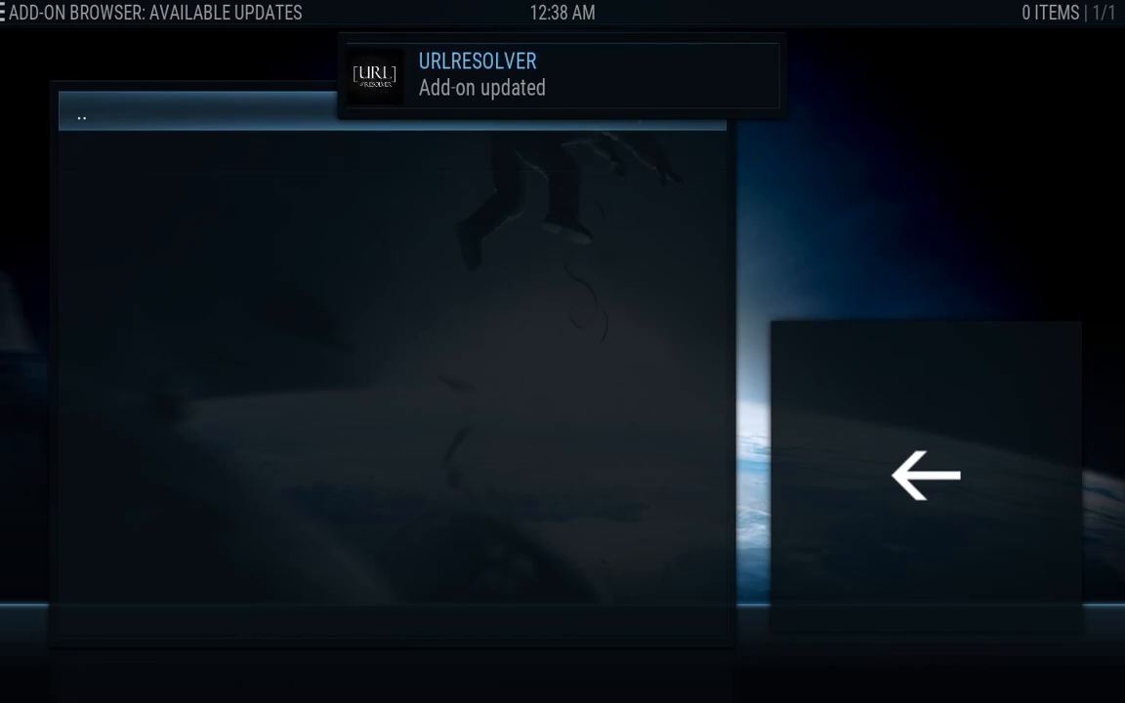
{"action": "key", "text": "BackSpace"}
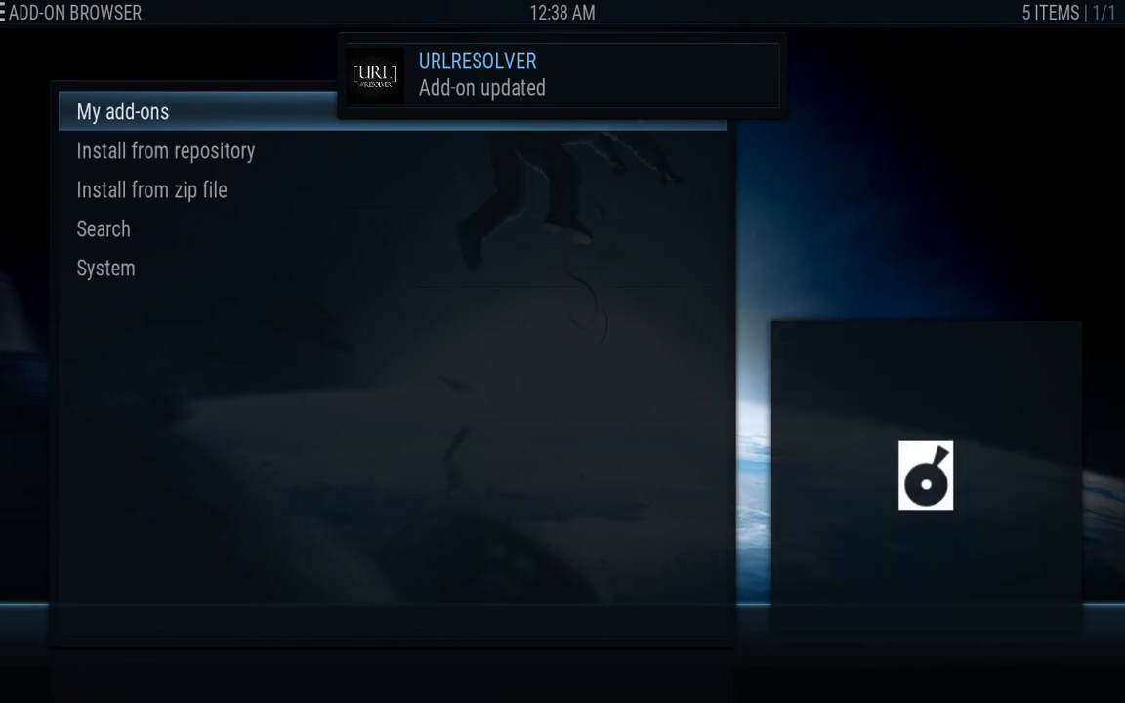
{"action": "key", "text": "Down"}
{"action": "key", "text": "Down"}
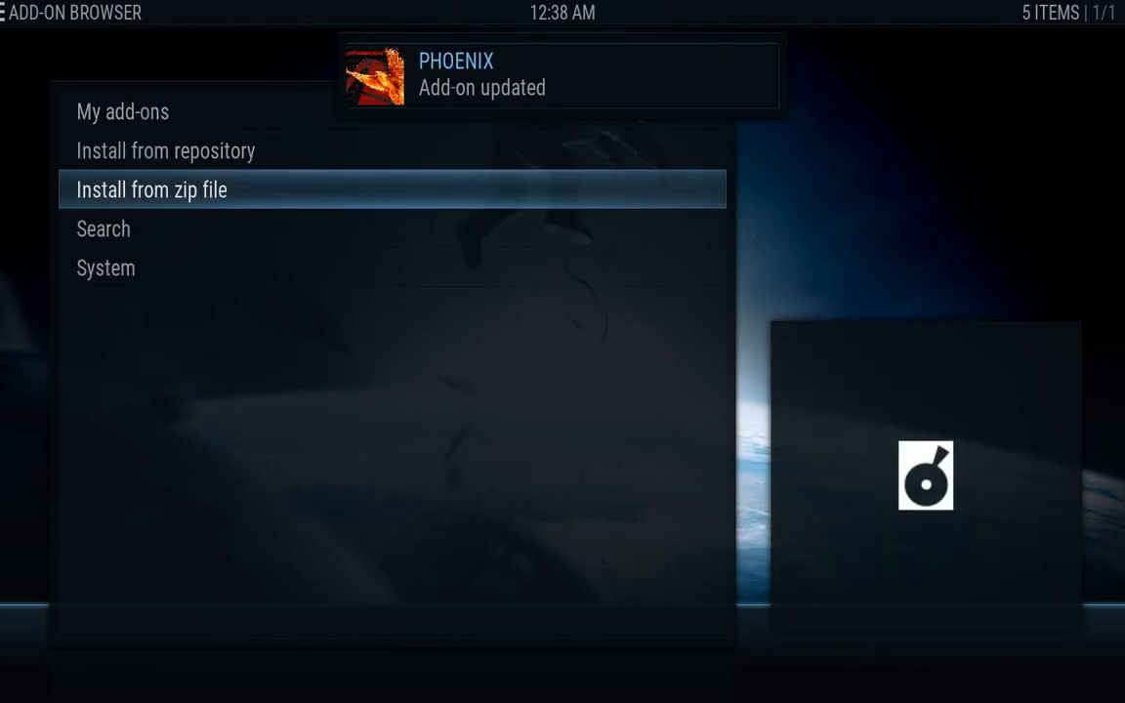
Install repo.ivueguide-0.0.1.zip from the install source via Install from zip file
{"action": "key", "text": "Return"}
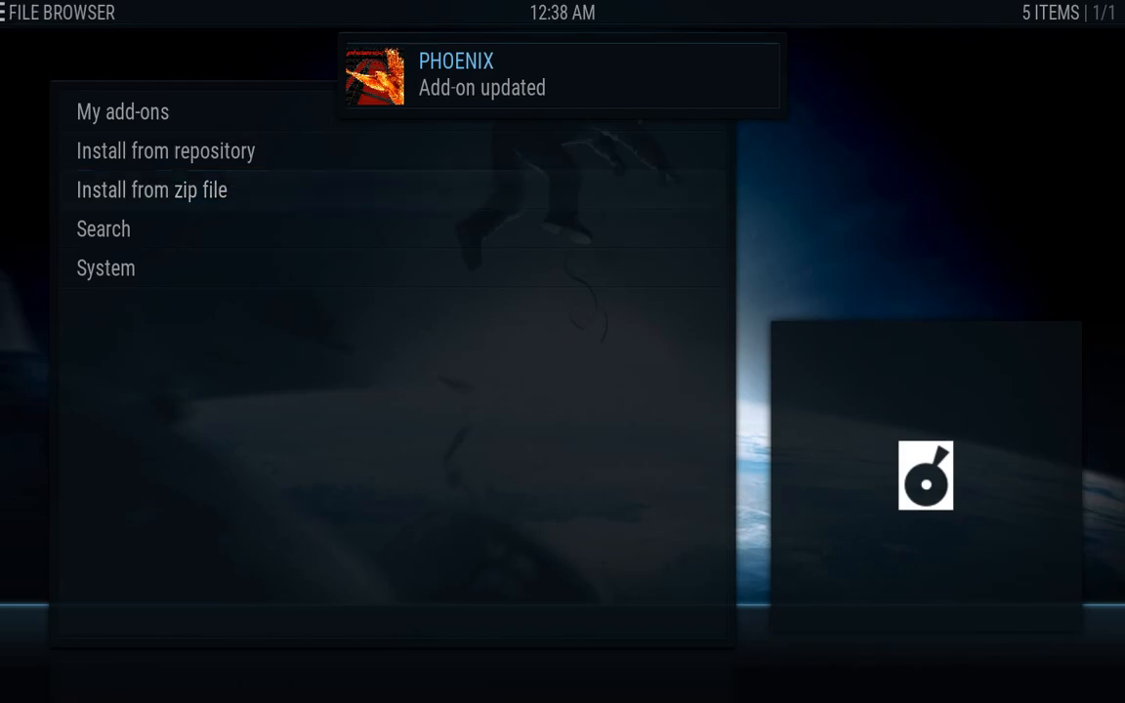
{"action": "key", "text": "Down"}
{"action": "key", "text": "Down"}
{"action": "key", "text": "Down"}
{"action": "key", "text": "Down"}
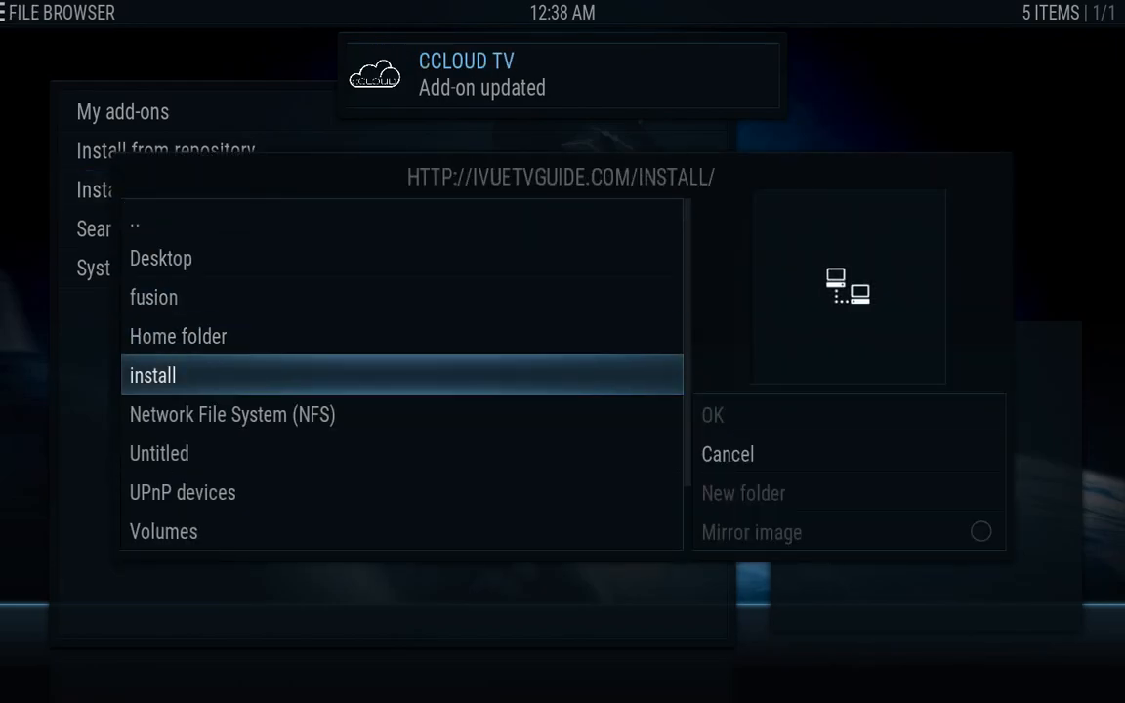
{"action": "key", "text": "Up"}
{"action": "key", "text": "Up"}
{"action": "key", "text": "Up"}
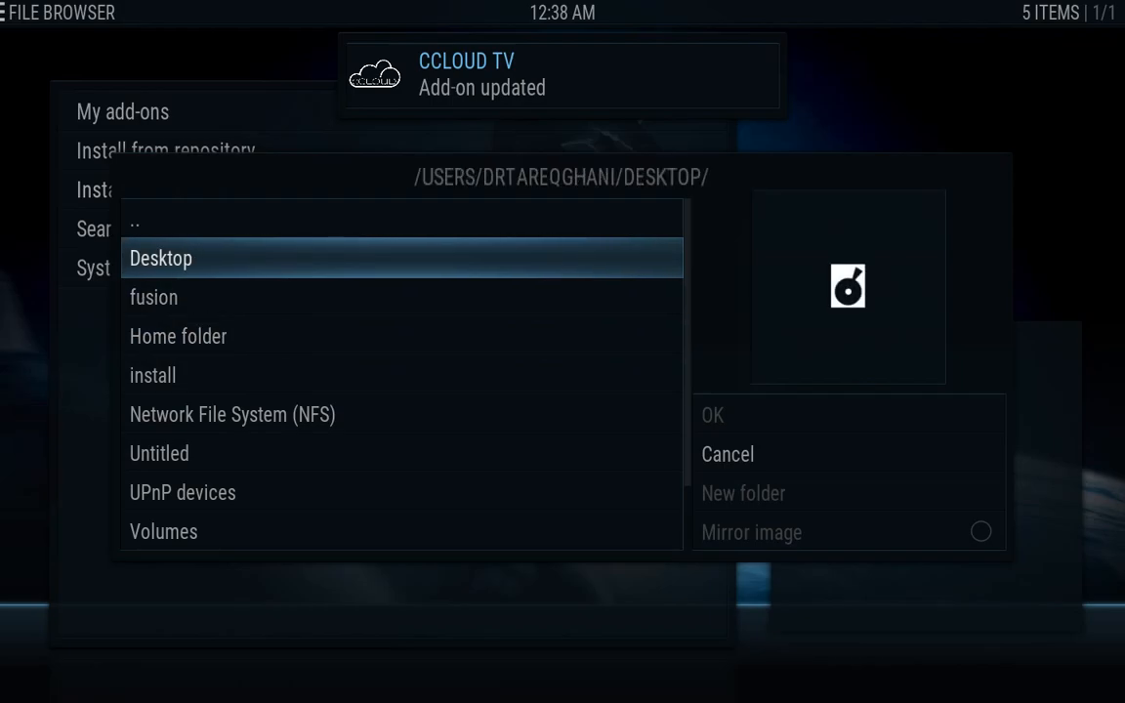
{"action": "key", "text": "Down"}
{"action": "key", "text": "Down"}
{"action": "key", "text": "Down"}
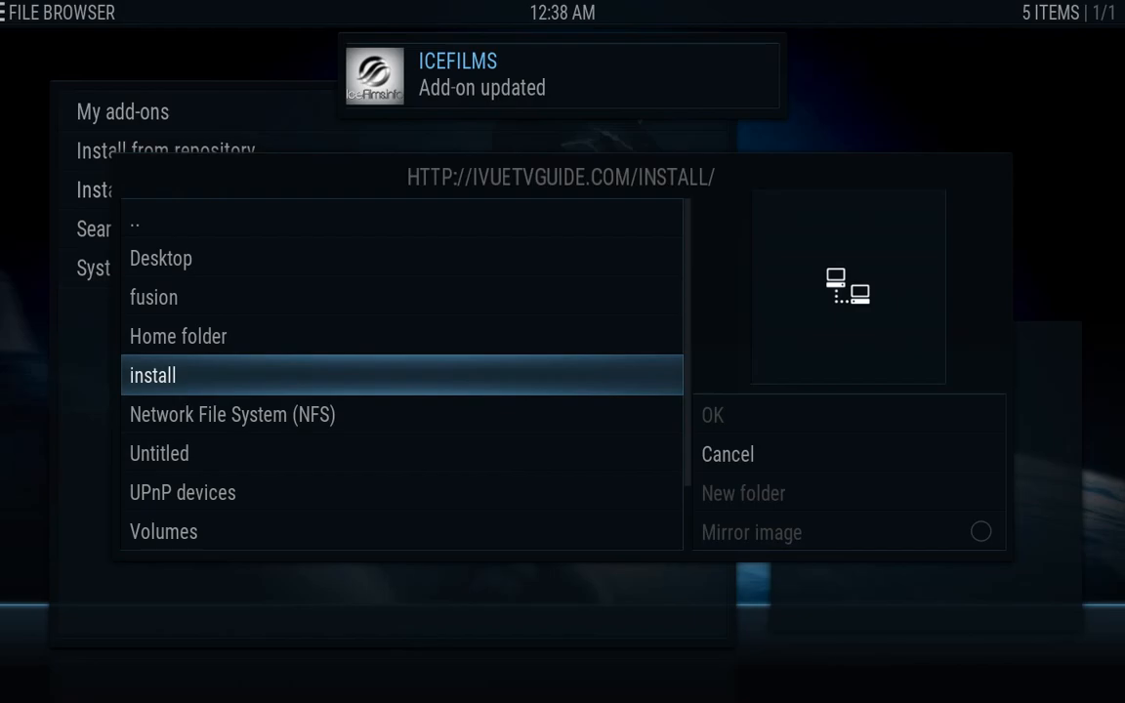
{"action": "key", "text": "Return"}
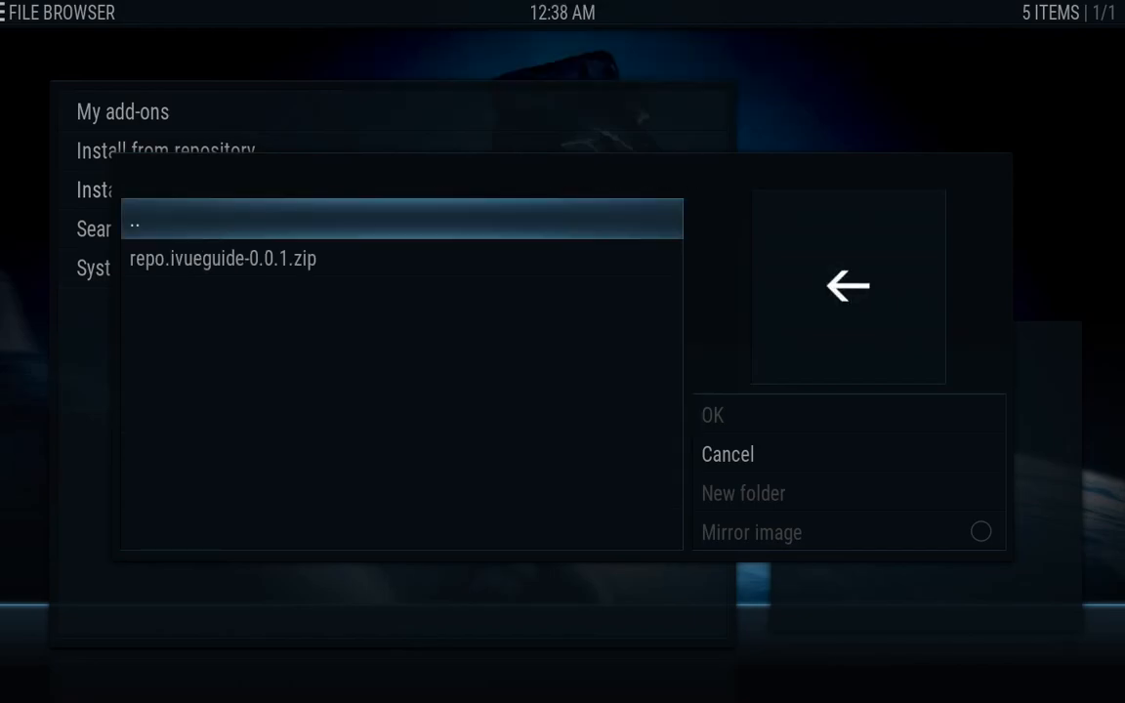
{"action": "key", "text": "Down"}
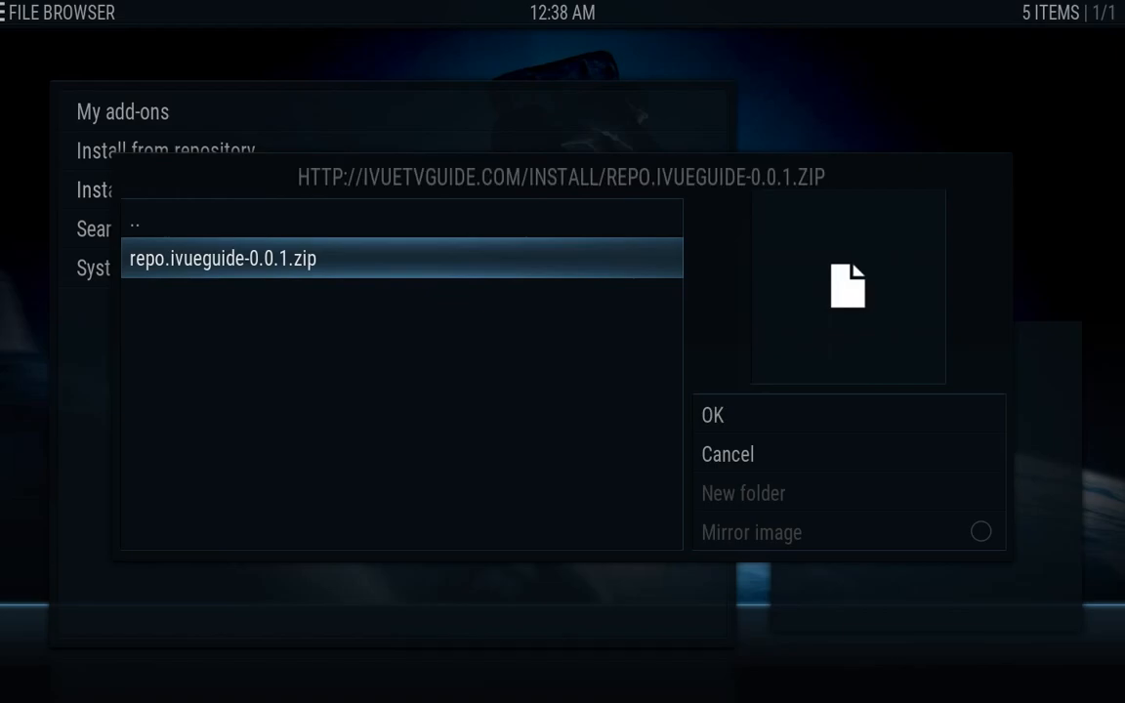
{"action": "key", "text": "Return"}
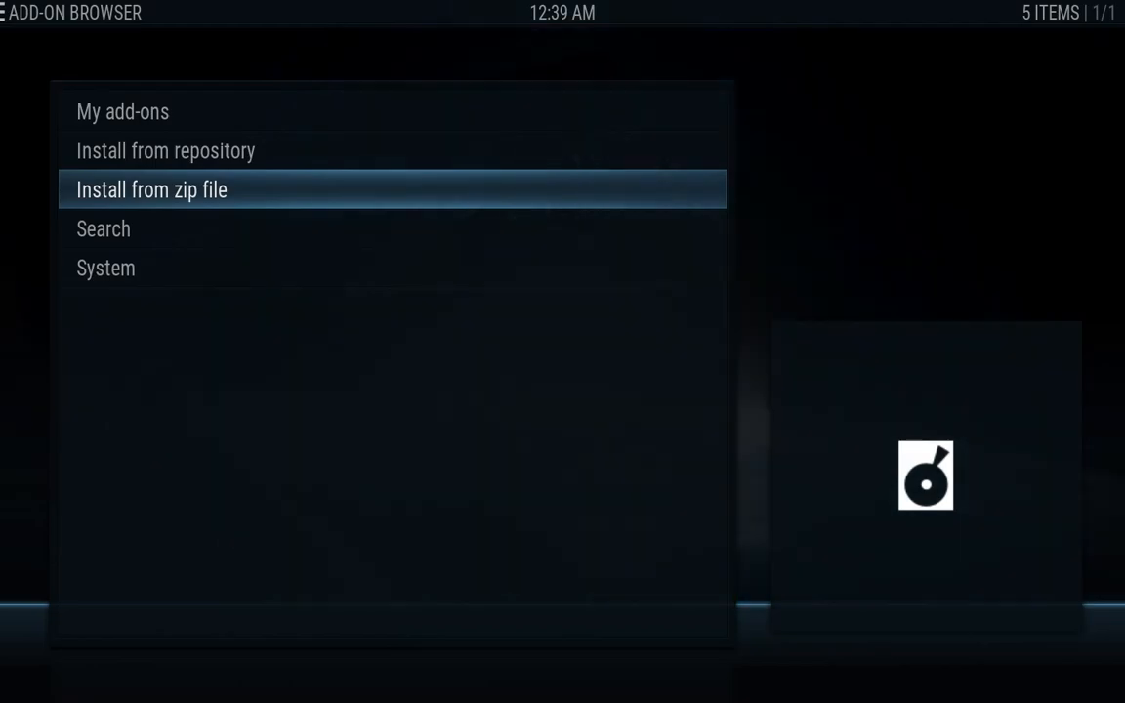
Return home and reopen the add-ons window through the System Add-ons entry
{"action": "key", "text": "BackSpace"}
{"action": "key", "text": "BackSpace"}
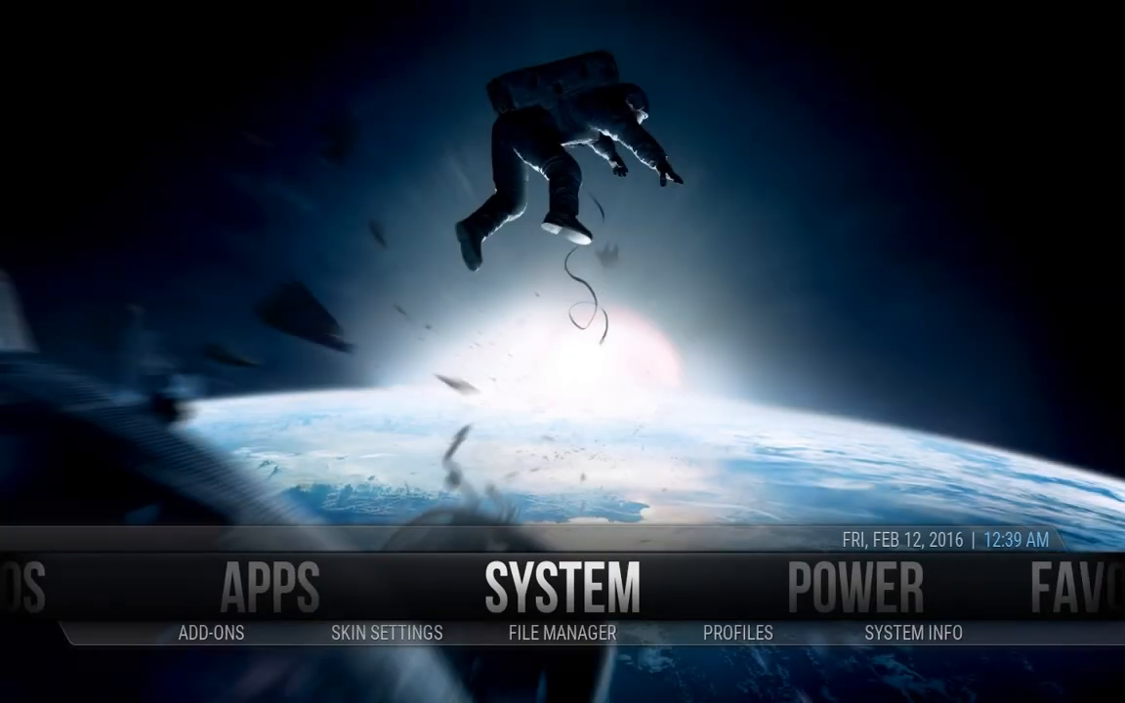
{"action": "key", "text": "Down"}
{"action": "key", "text": "Left"}
{"action": "key", "text": "Left"}
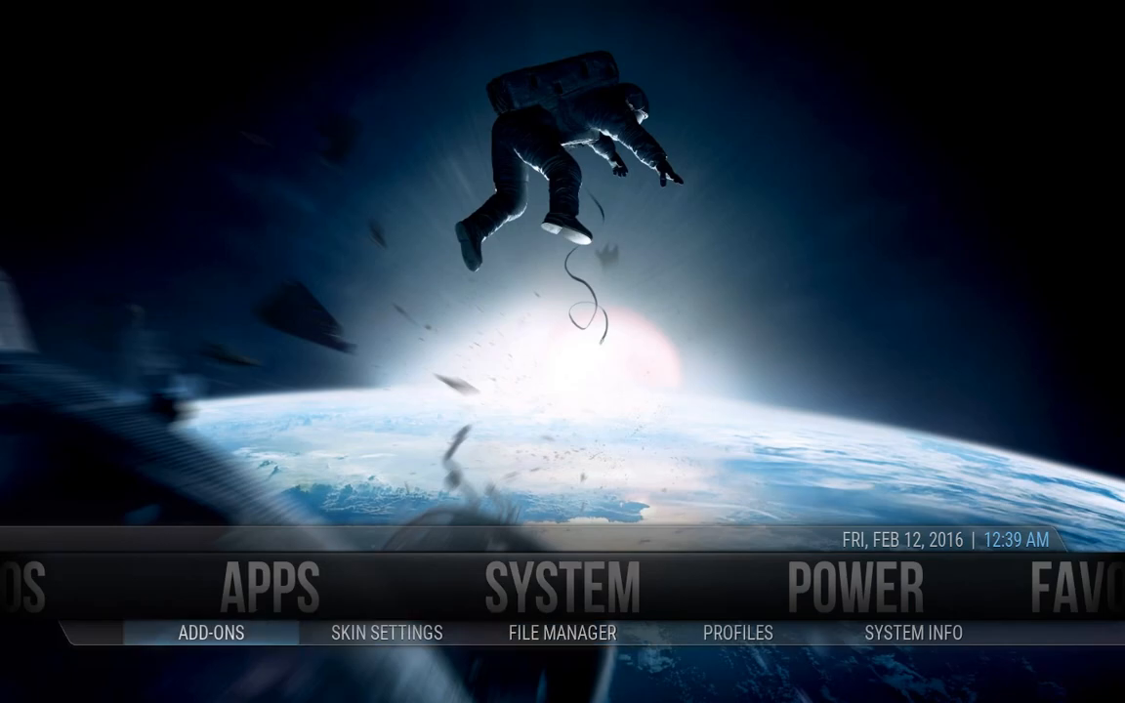
{"action": "key", "text": "Return"}
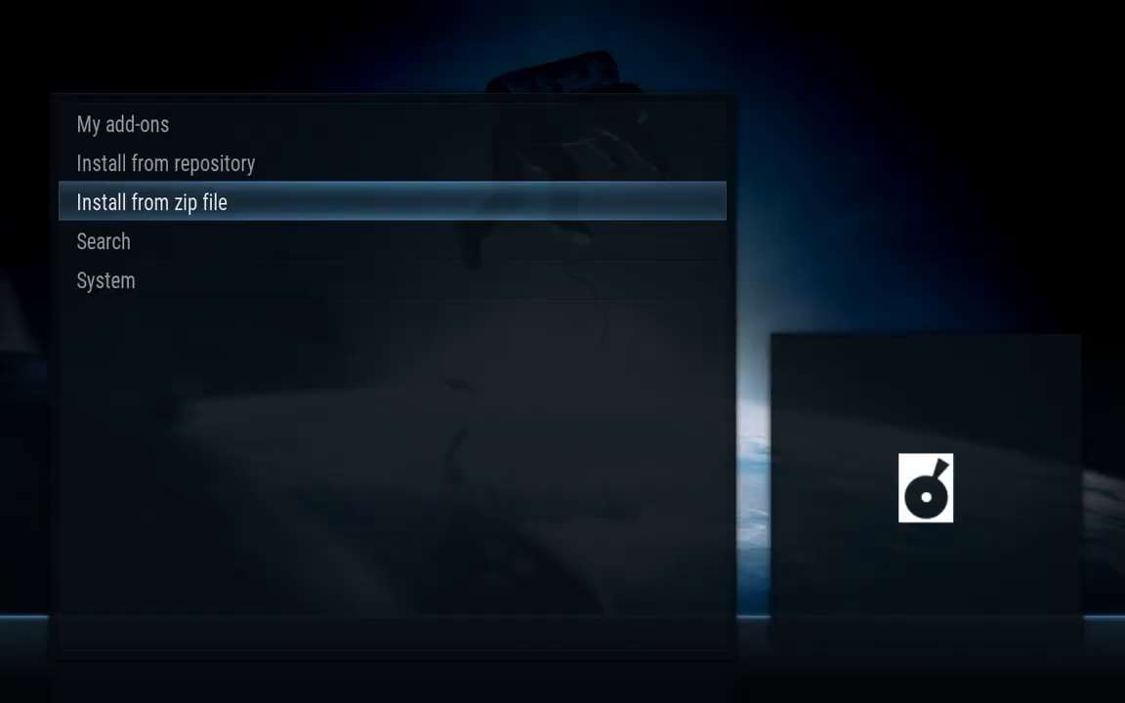
Browse the Install from zip file sources, then close the browser without installing
{"action": "key", "text": "Return"}
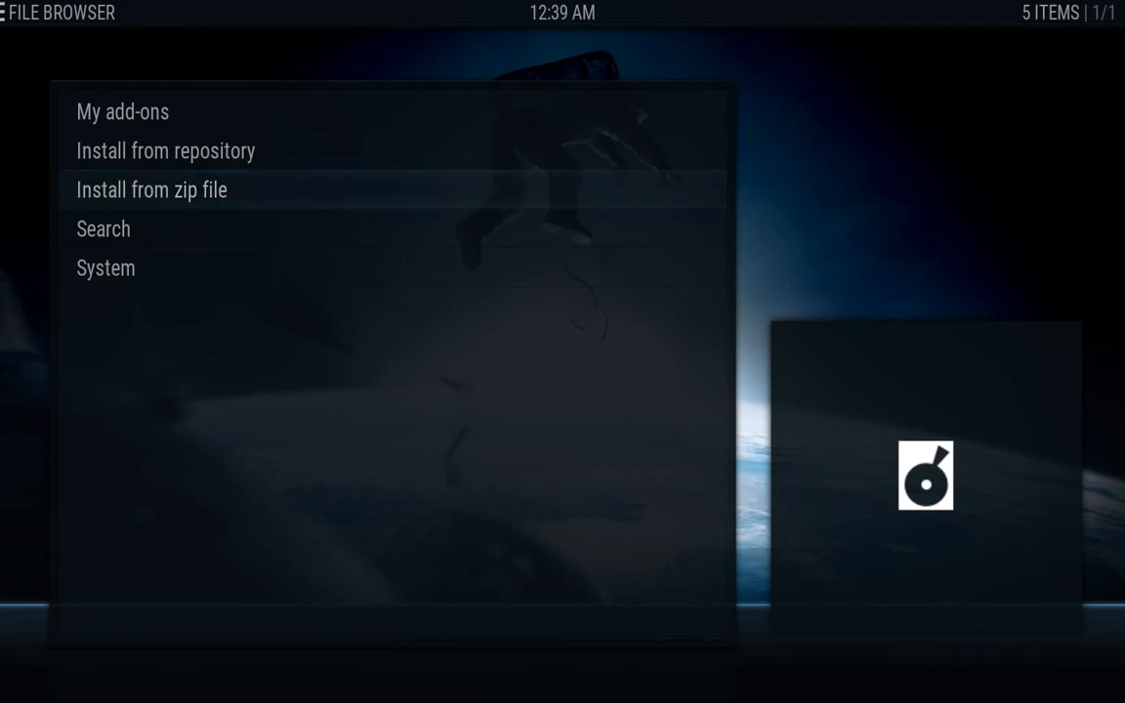
{"action": "key", "text": "Down"}
{"action": "key", "text": "Down"}
{"action": "key", "text": "Down"}
{"action": "key", "text": "Down"}
{"action": "key", "text": "Down"}
{"action": "key", "text": "Down"}
{"action": "key", "text": "Down"}
{"action": "key", "text": "Down"}
{"action": "key", "text": "Down"}
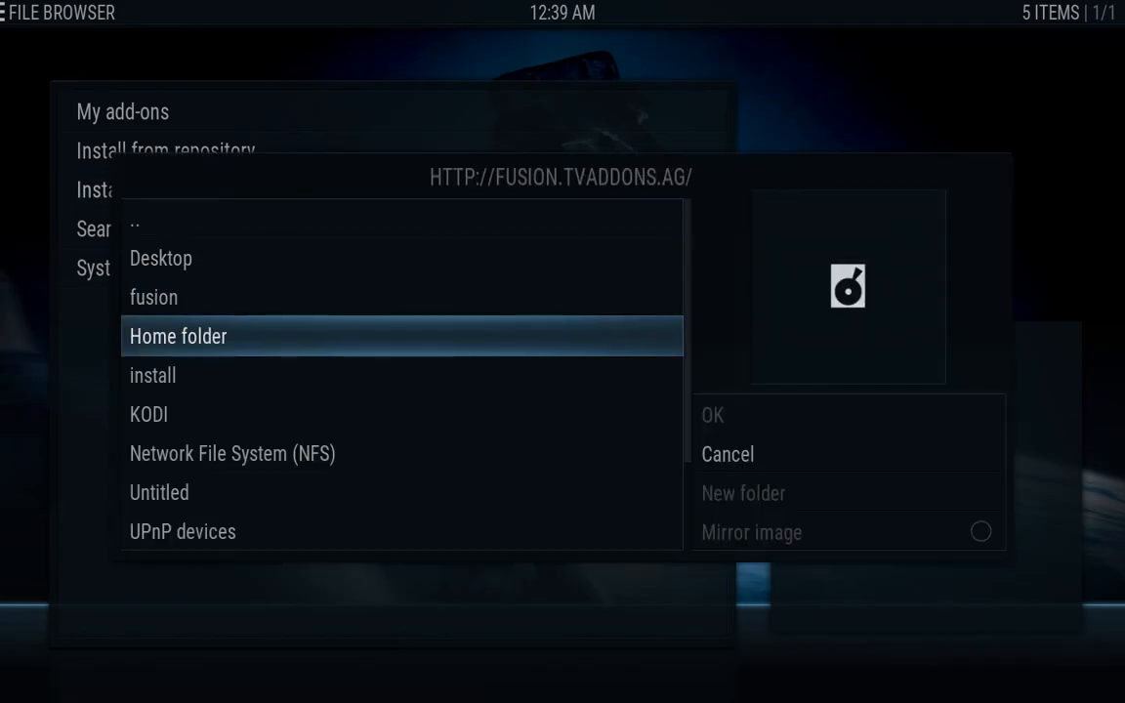
{"action": "key", "text": "Down"}
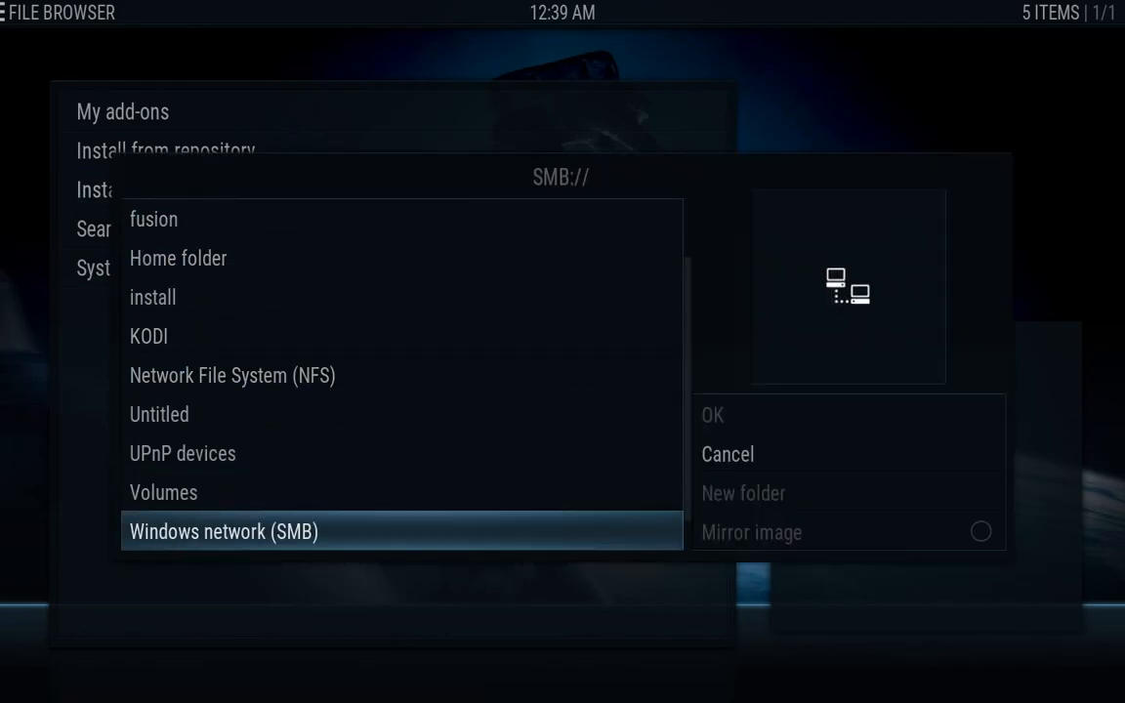
{"action": "key", "text": "Down"}
{"action": "key", "text": "Down"}
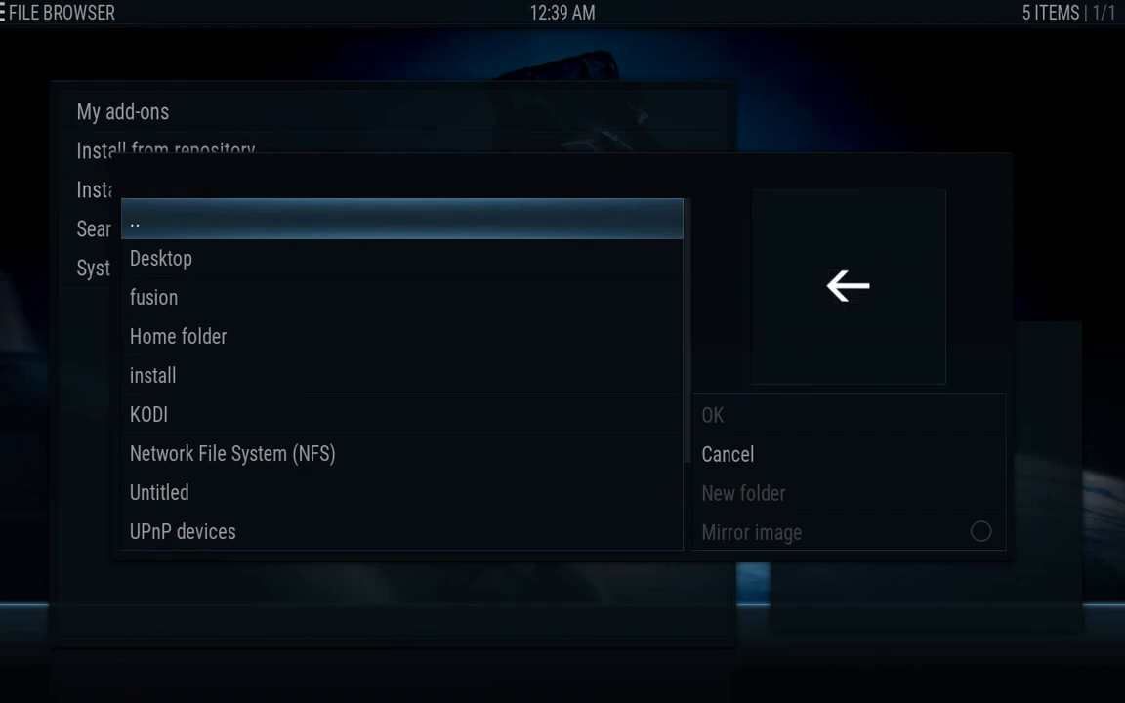
{"action": "key", "text": "Down"}
{"action": "key", "text": "Down"}
{"action": "key", "text": "Down"}
{"action": "key", "text": "Down"}
{"action": "key", "text": "Down"}
{"action": "key", "text": "Down"}
{"action": "key", "text": "Down"}
{"action": "key", "text": "Down"}
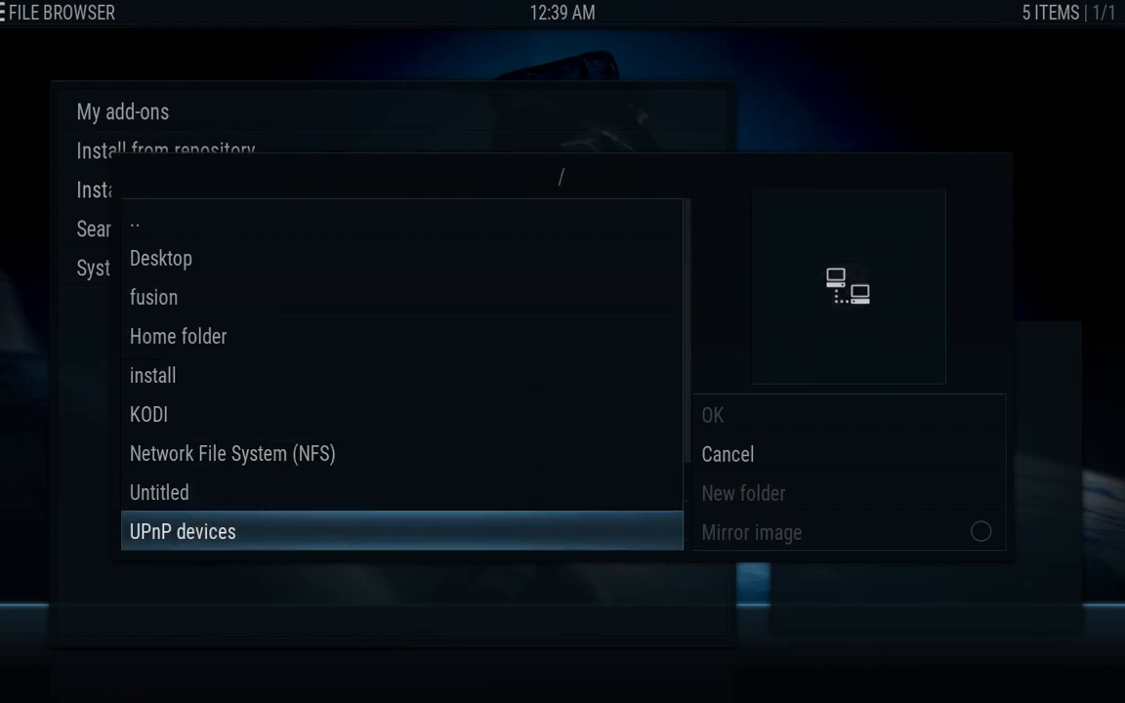
{"action": "key", "text": "Down"}
{"action": "key", "text": "Down"}
{"action": "key", "text": "Down"}
{"action": "key", "text": "Down"}
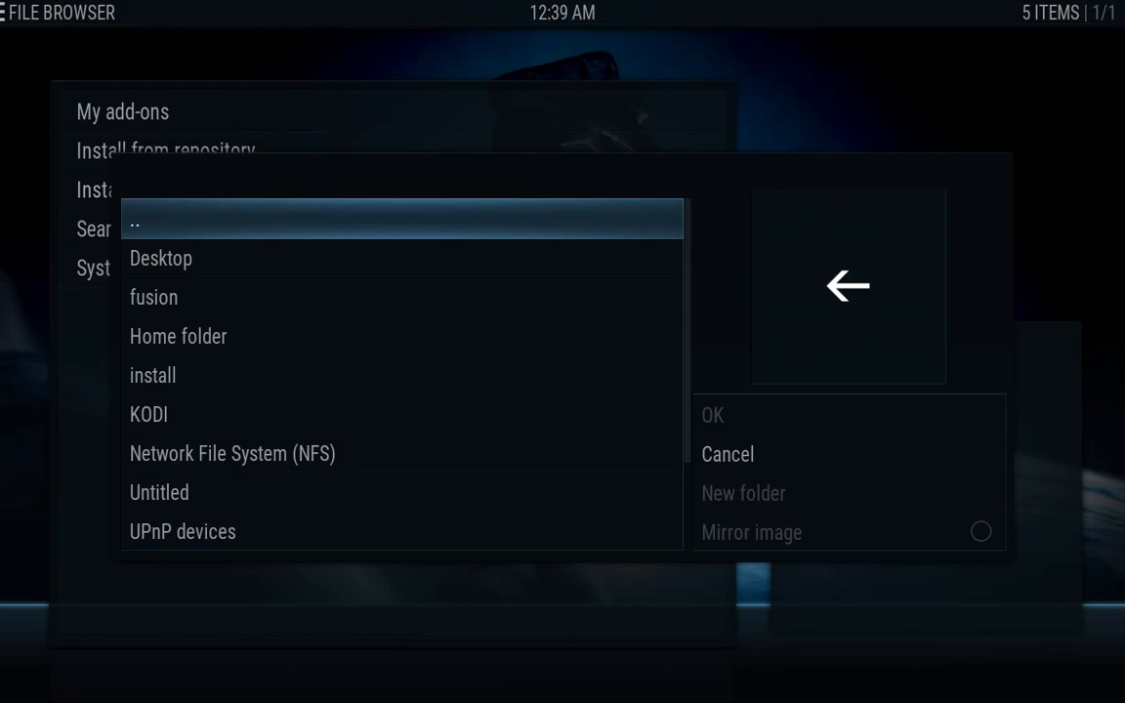
{"action": "key", "text": "Down"}
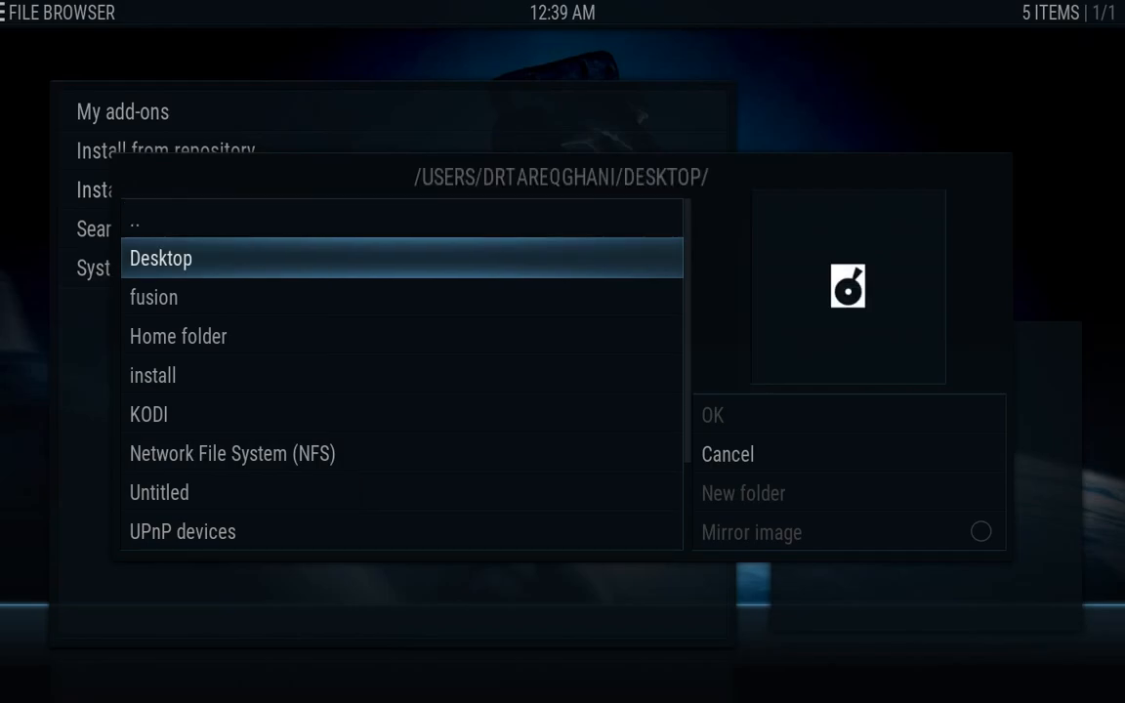
{"action": "key", "text": "Up"}
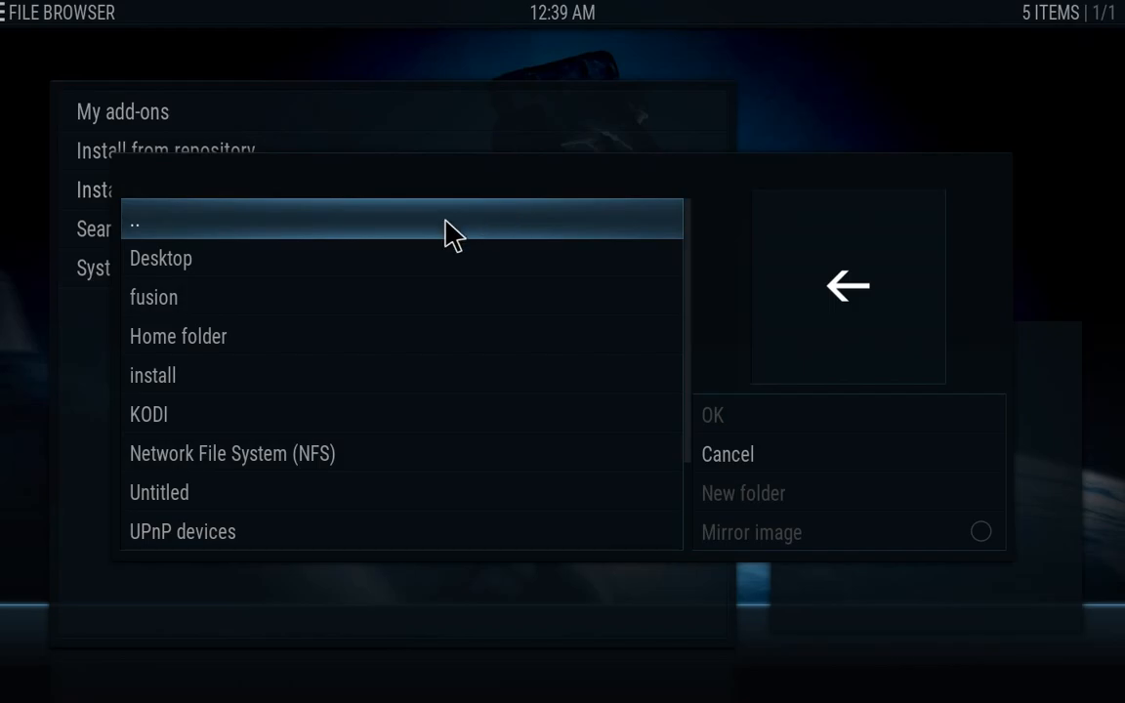
{"action": "key", "text": "Escape"}
Install IPTV Stalker from plugin.video.stalker 9.0.21 - NFPS.zip on the KODI drive
{"action": "key", "text": "Return"}
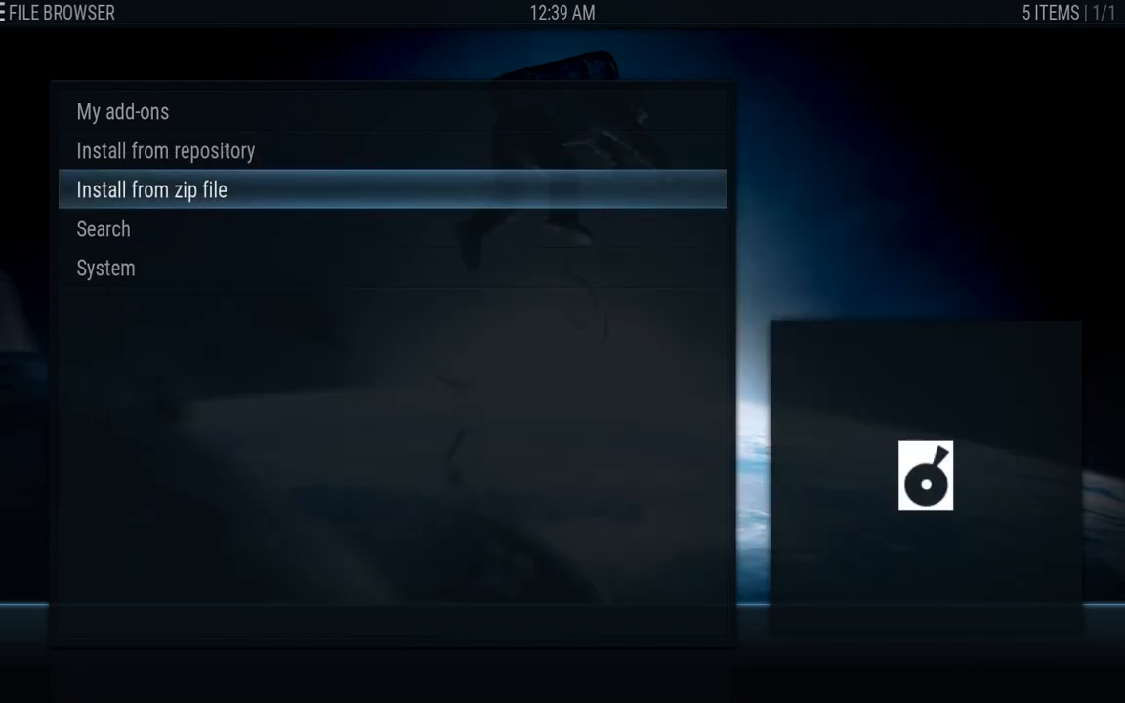
{"action": "key", "text": "Down"}
{"action": "key", "text": "Down"}
{"action": "key", "text": "Down"}
{"action": "key", "text": "Down"}
{"action": "key", "text": "Down"}
{"action": "key", "text": "Down"}
{"action": "key", "text": "Down"}
{"action": "key", "text": "Down"}
{"action": "key", "text": "Down"}
{"action": "key", "text": "Down"}
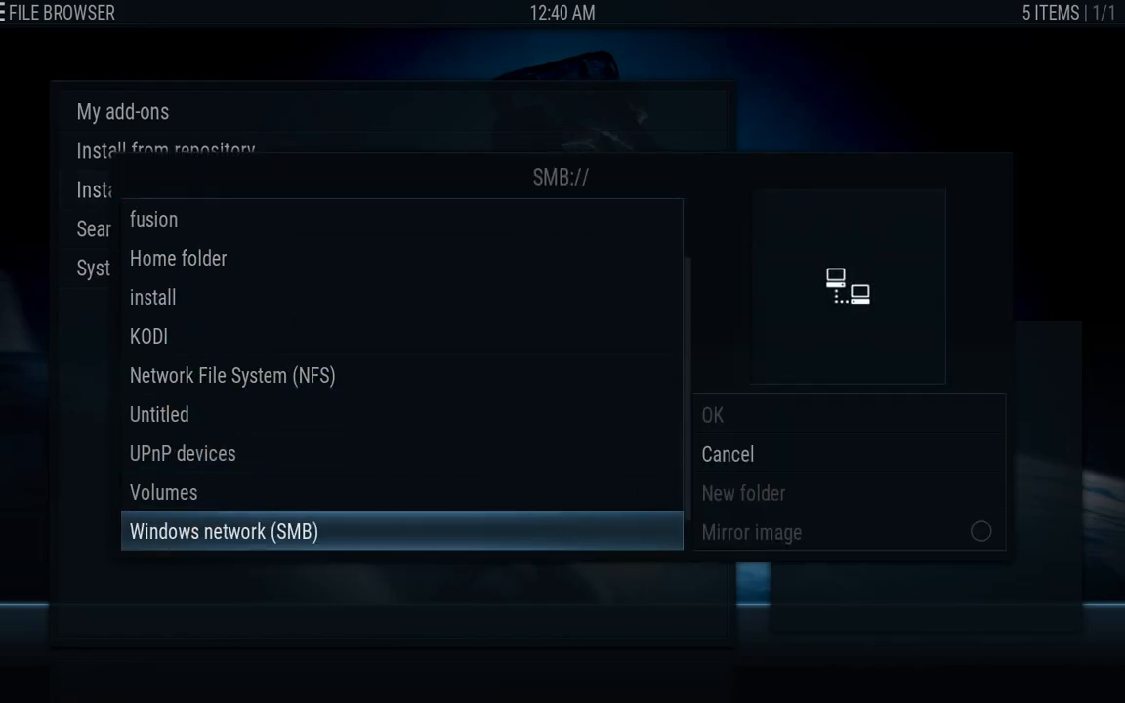
{"action": "key", "text": "Down"}
{"action": "key", "text": "Down"}
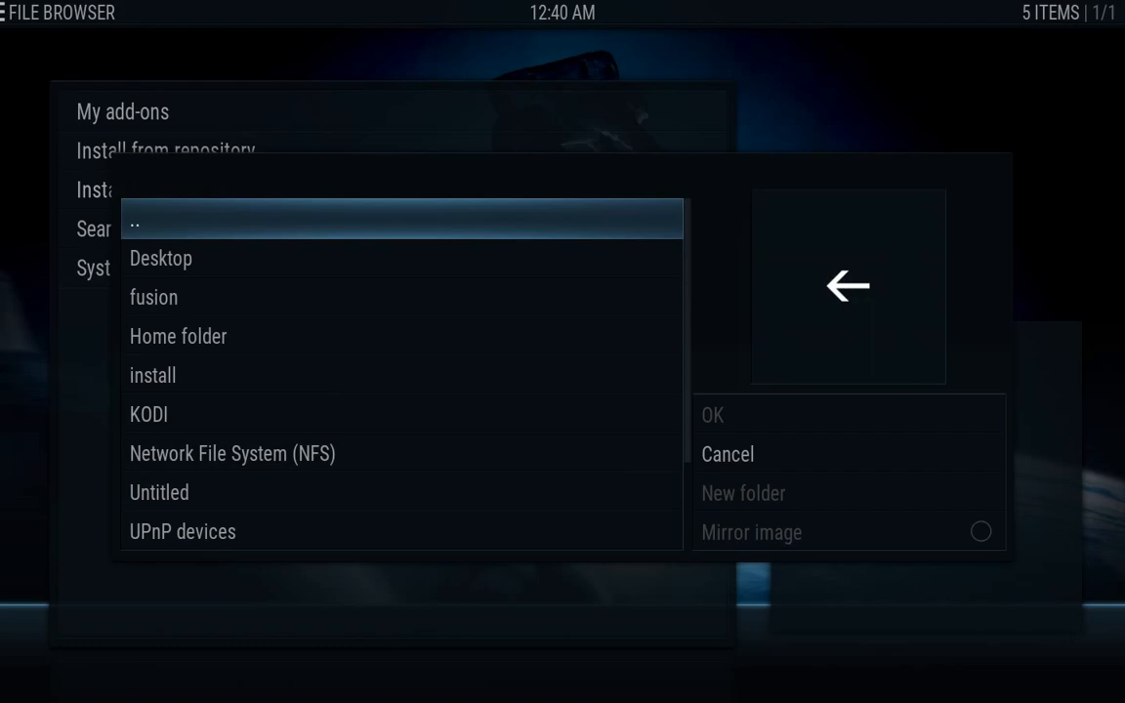
{"action": "key", "text": "Down"}
{"action": "key", "text": "Down"}
{"action": "key", "text": "Down"}
{"action": "key", "text": "Down"}
{"action": "key", "text": "Down"}
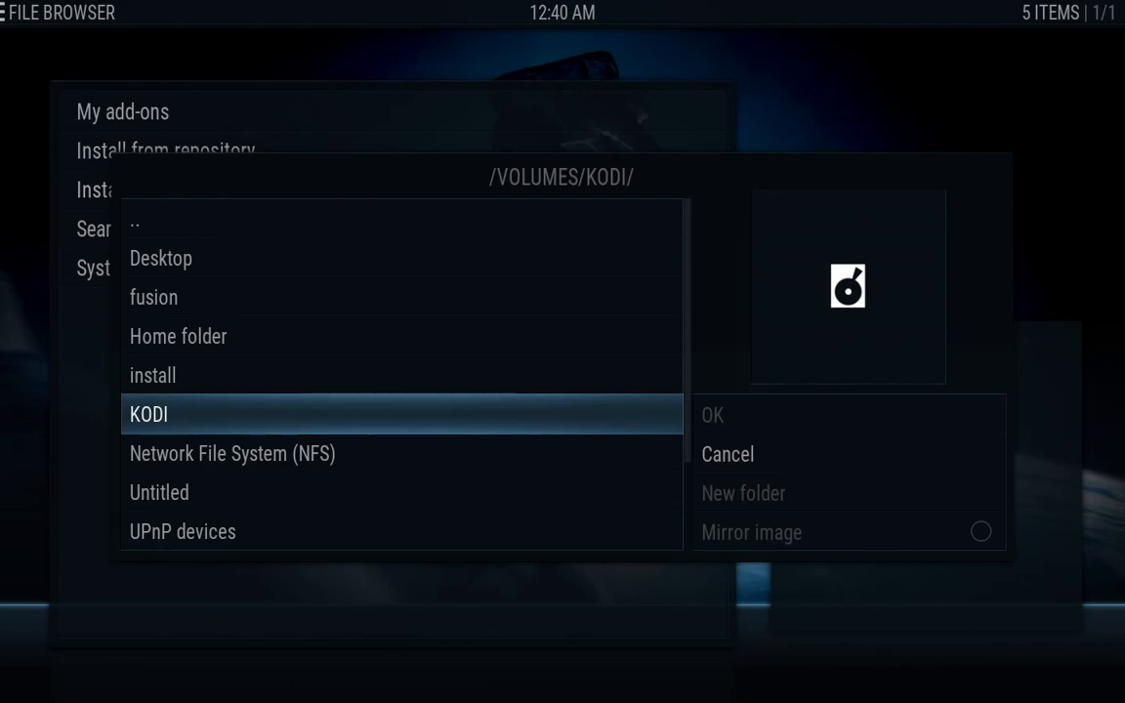
{"action": "key", "text": "Return"}
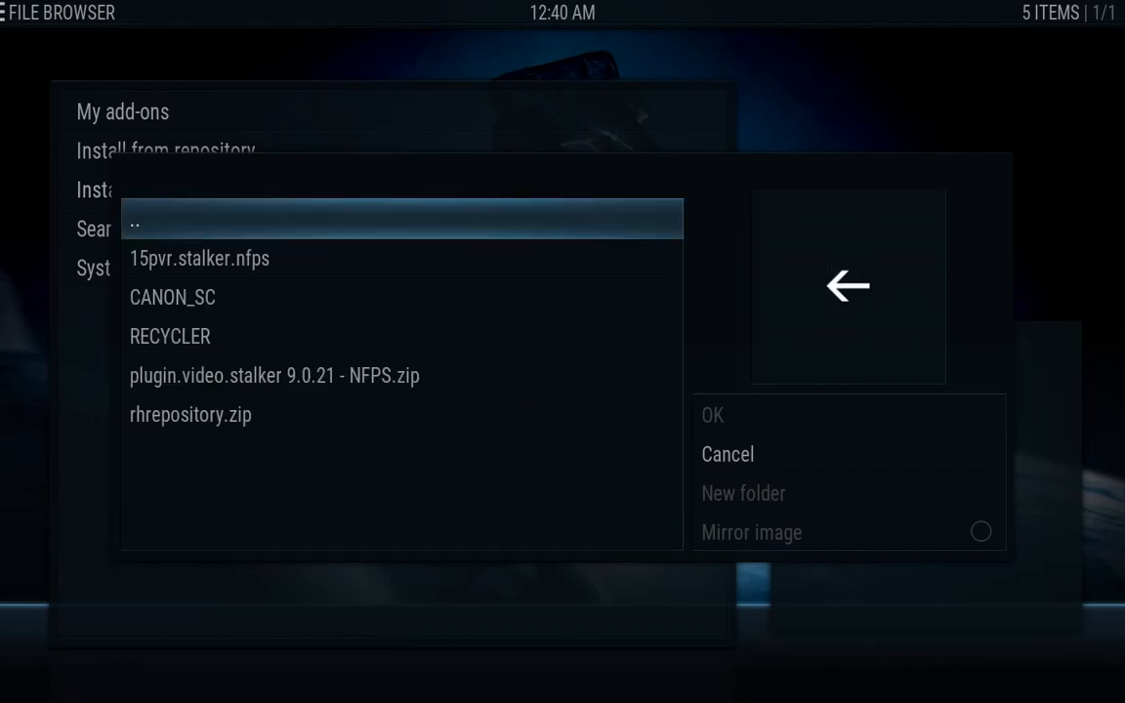
{"action": "key", "text": "Down"}
{"action": "key", "text": "Down"}
{"action": "key", "text": "Down"}
{"action": "key", "text": "Down"}
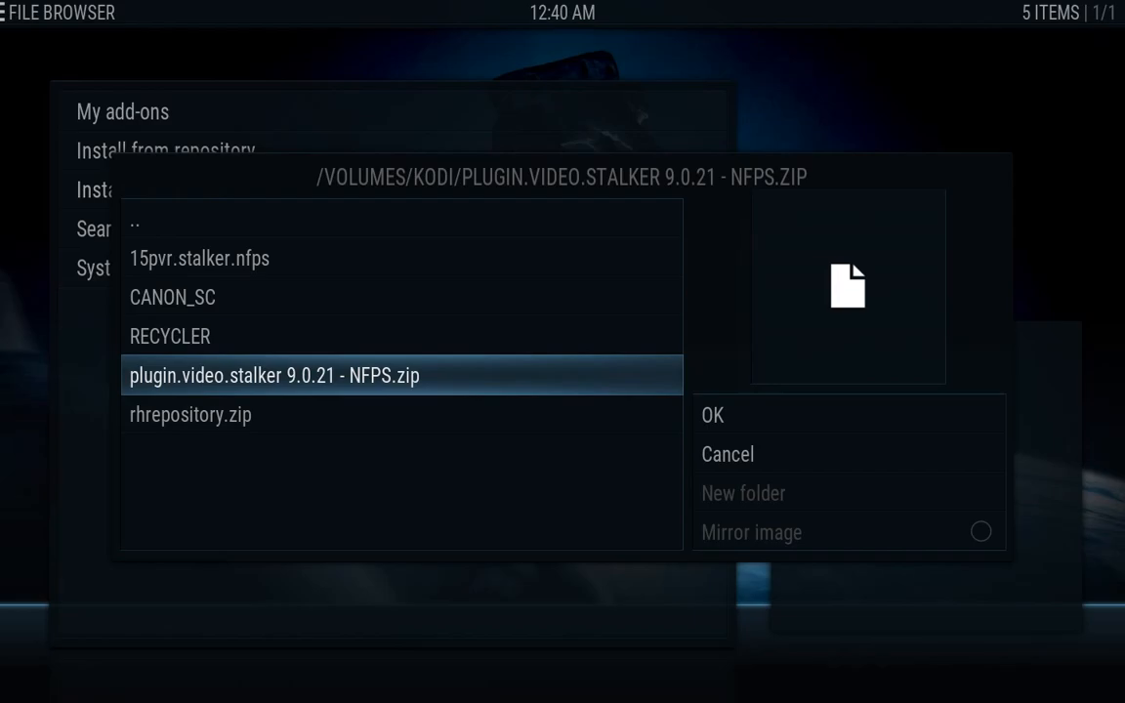
{"action": "key", "text": "Return"}
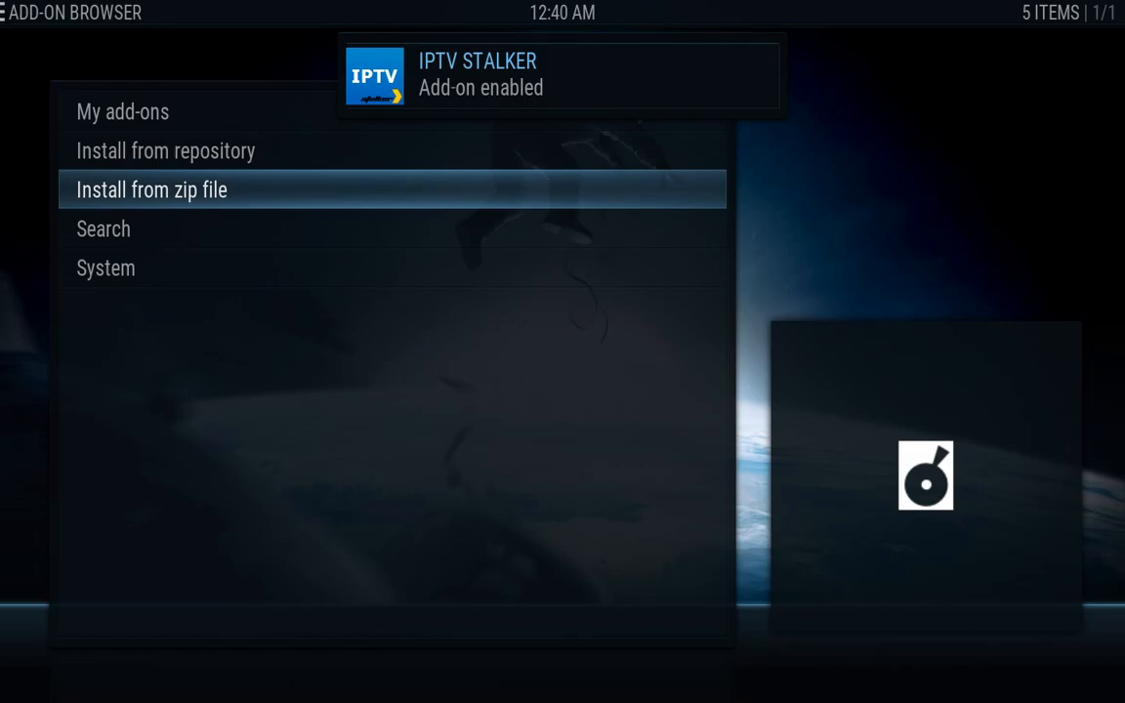
Return to the home screen and move to the Videos section's Add-ons entry
{"action": "key", "text": "Escape"}
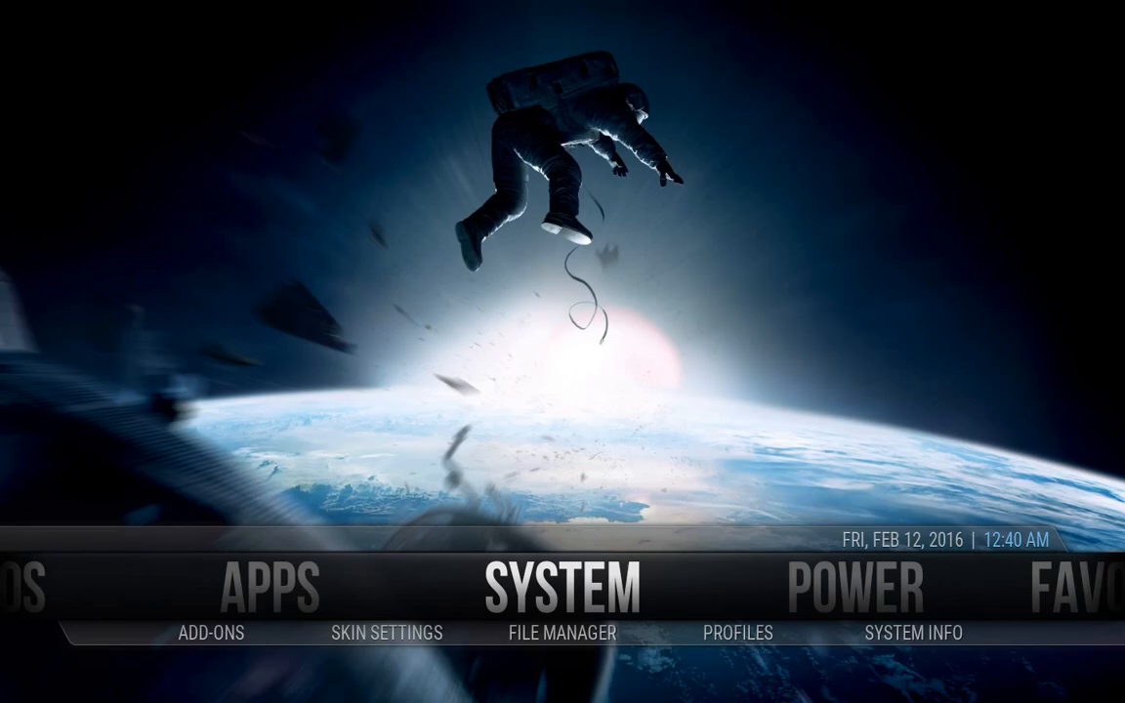
{"action": "key", "text": "Right"}
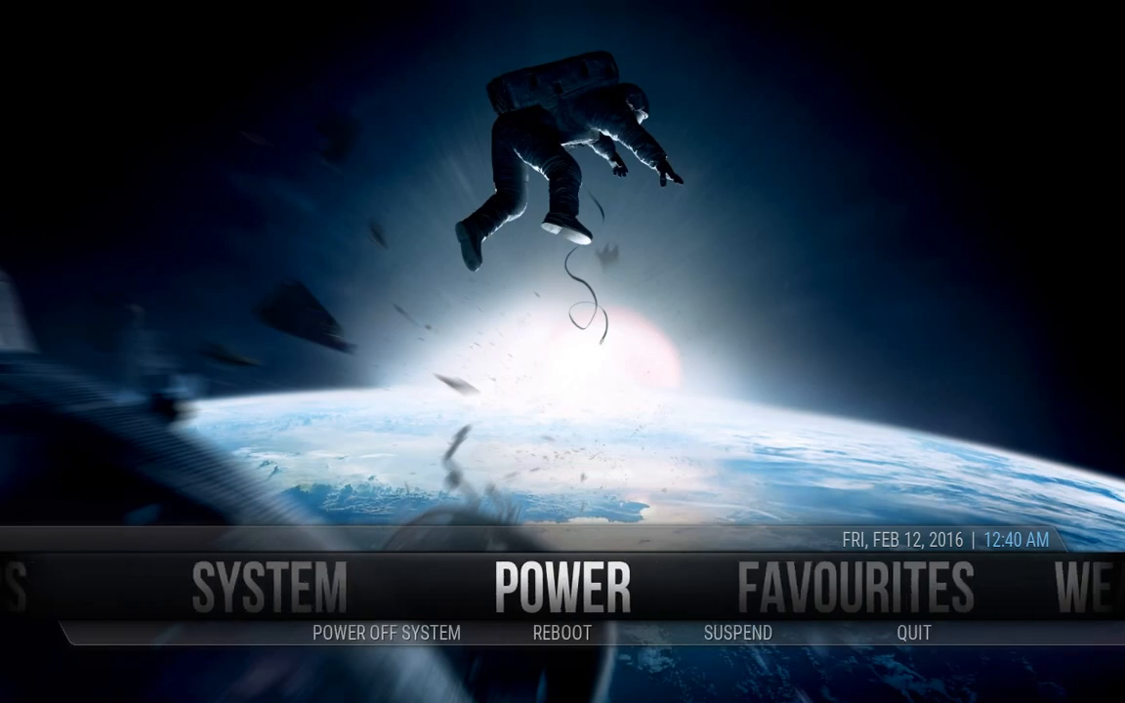
{"action": "key", "text": "Left"}
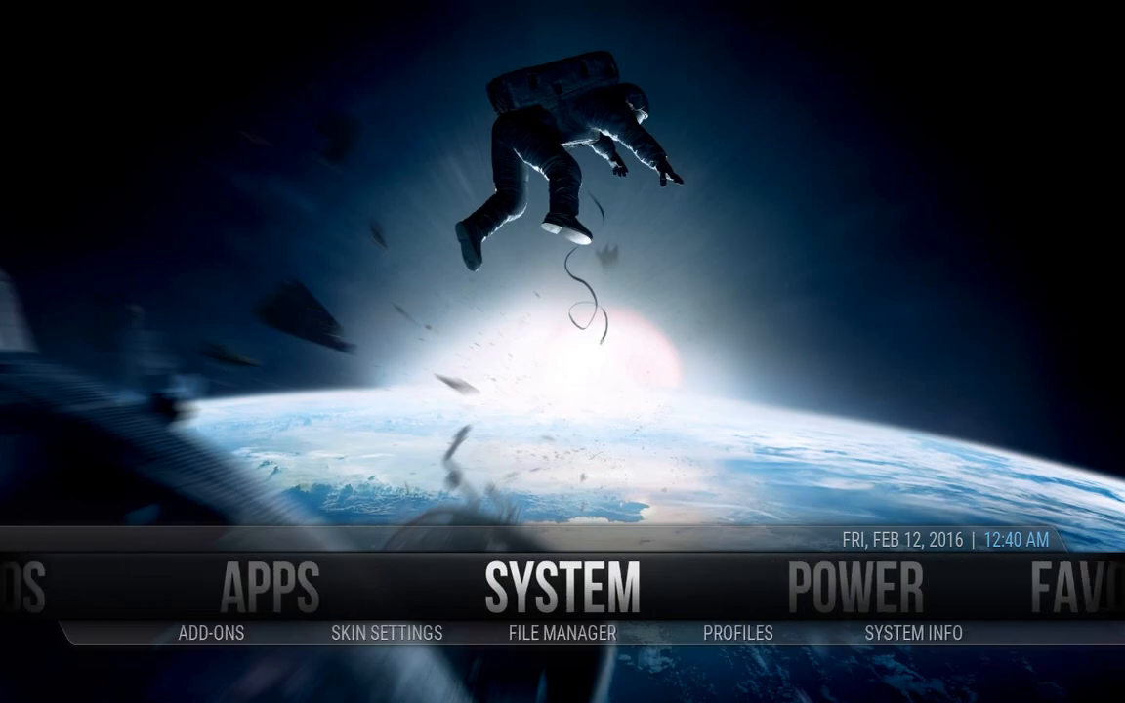
{"action": "key", "text": "Left"}
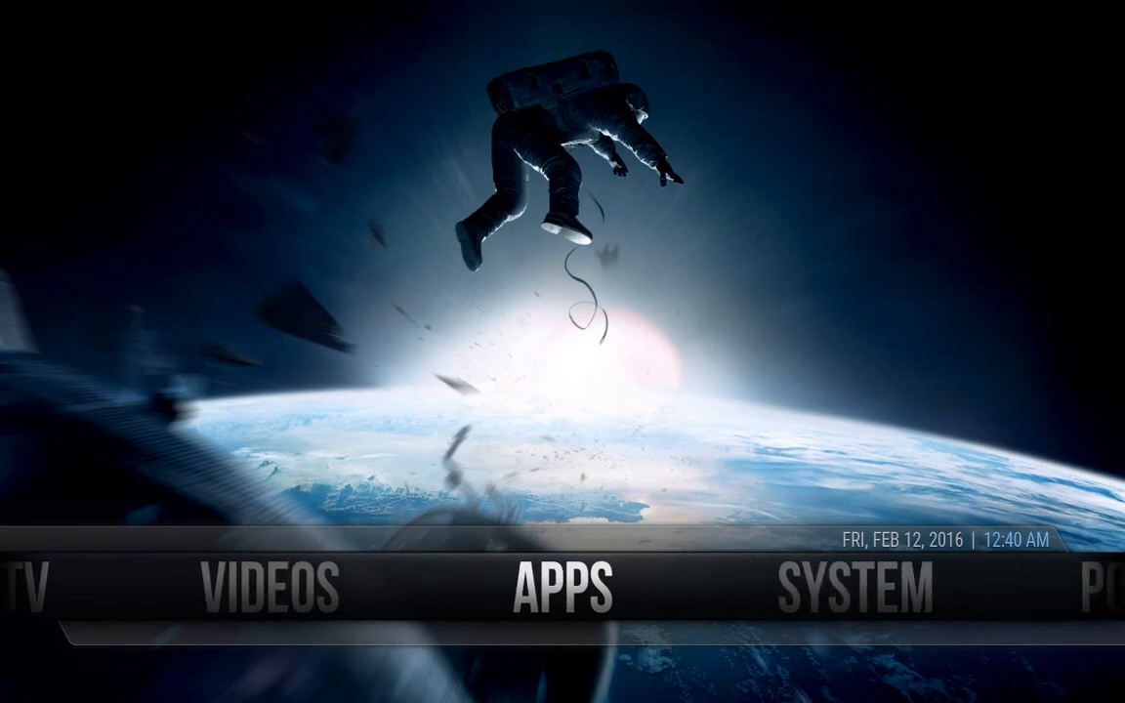
{"action": "key", "text": "Left"}
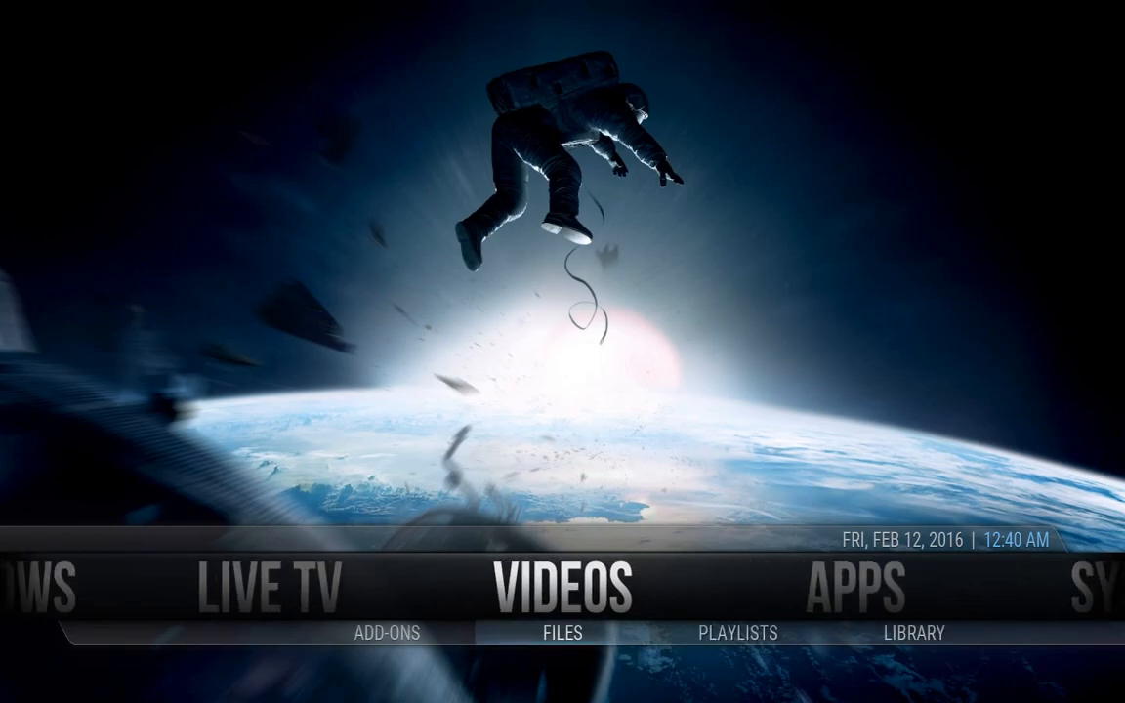
{"action": "key", "text": "Down"}
{"action": "key", "text": "Left"}
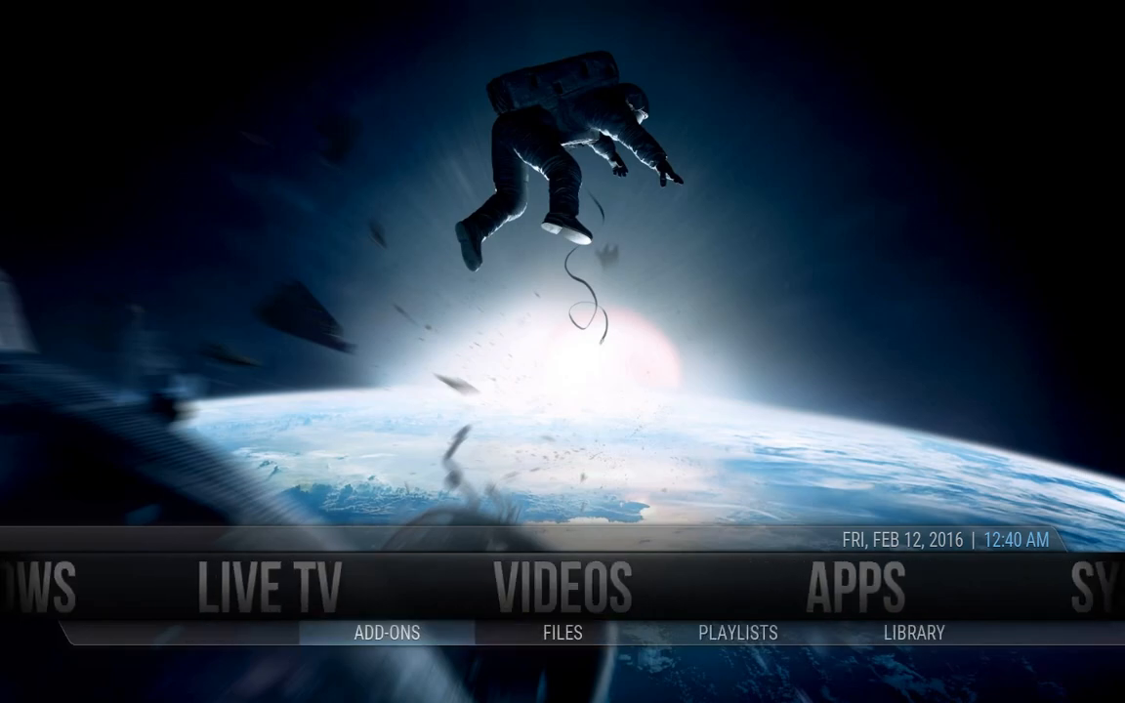
Open Video Add-ons and bring up the Genesis add-on settings
{"action": "key", "text": "Return"}
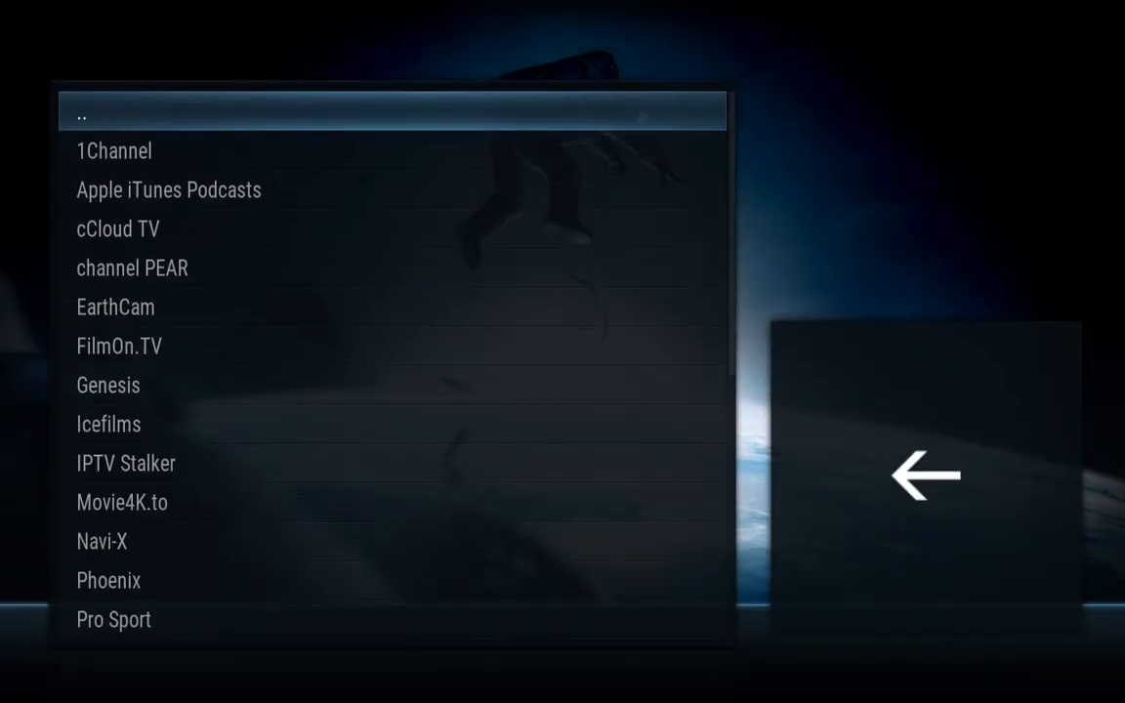
{"action": "key", "text": "Down"}
{"action": "key", "text": "Down"}
{"action": "key", "text": "Down"}
{"action": "key", "text": "Down"}
{"action": "key", "text": "Down"}
{"action": "key", "text": "Down"}
{"action": "key", "text": "Down"}
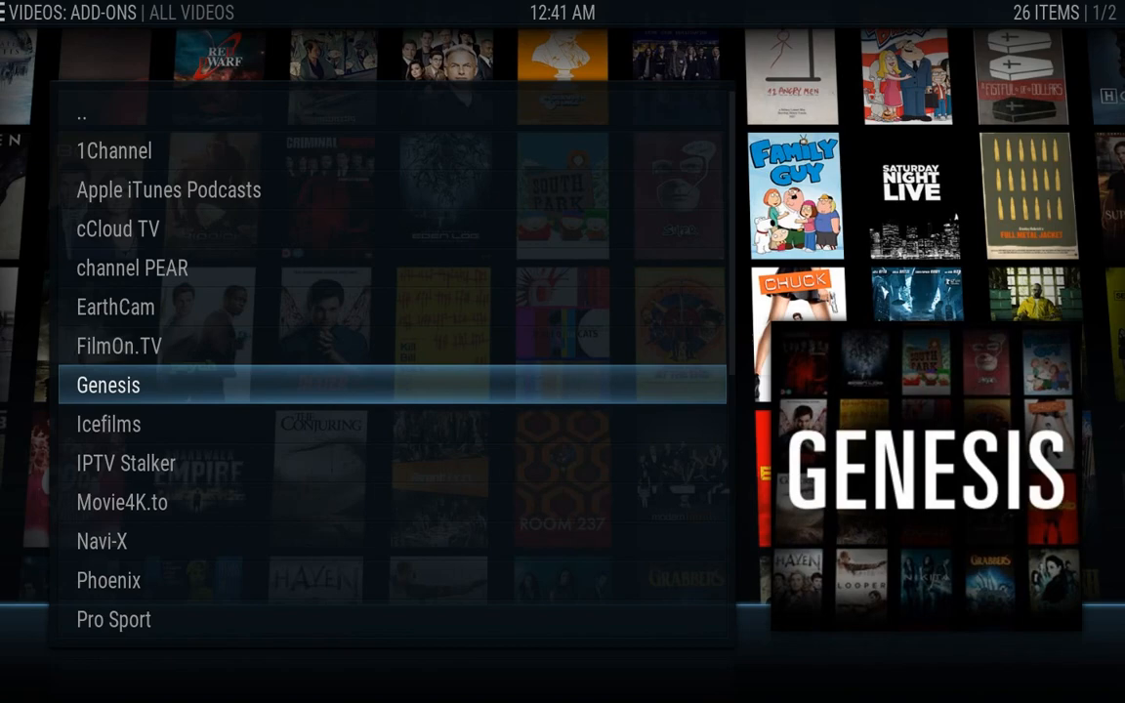
{"action": "key", "text": "c"}
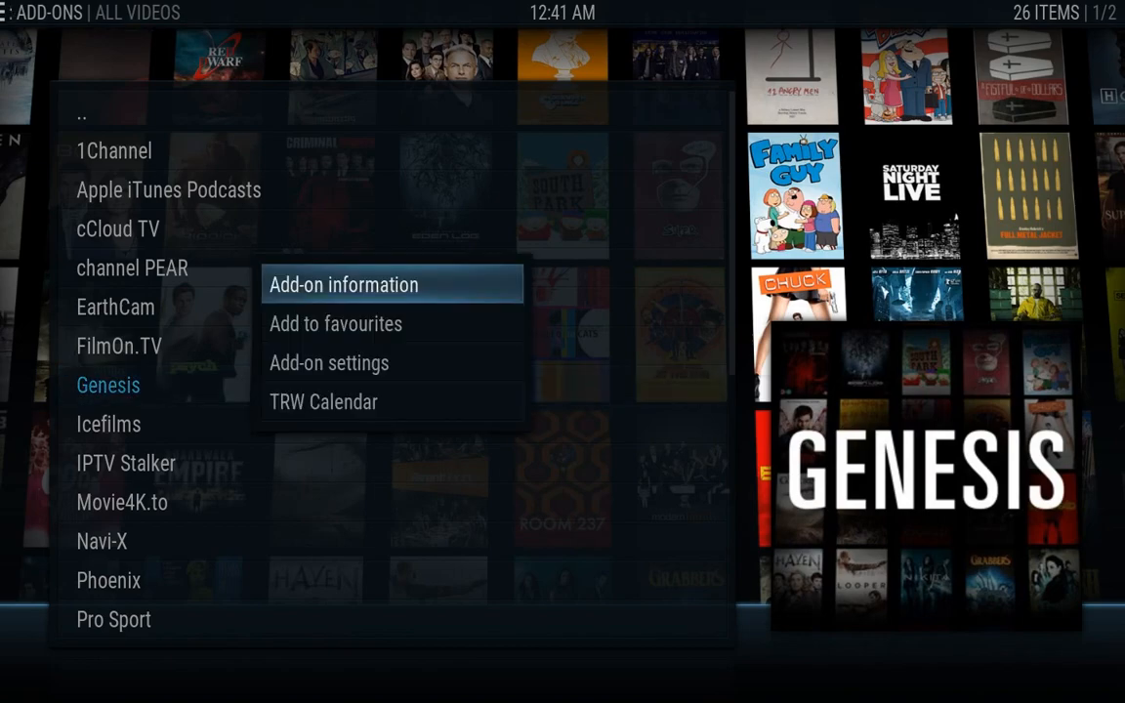
{"action": "key", "text": "Down"}
{"action": "key", "text": "Down"}
{"action": "key", "text": "Return"}
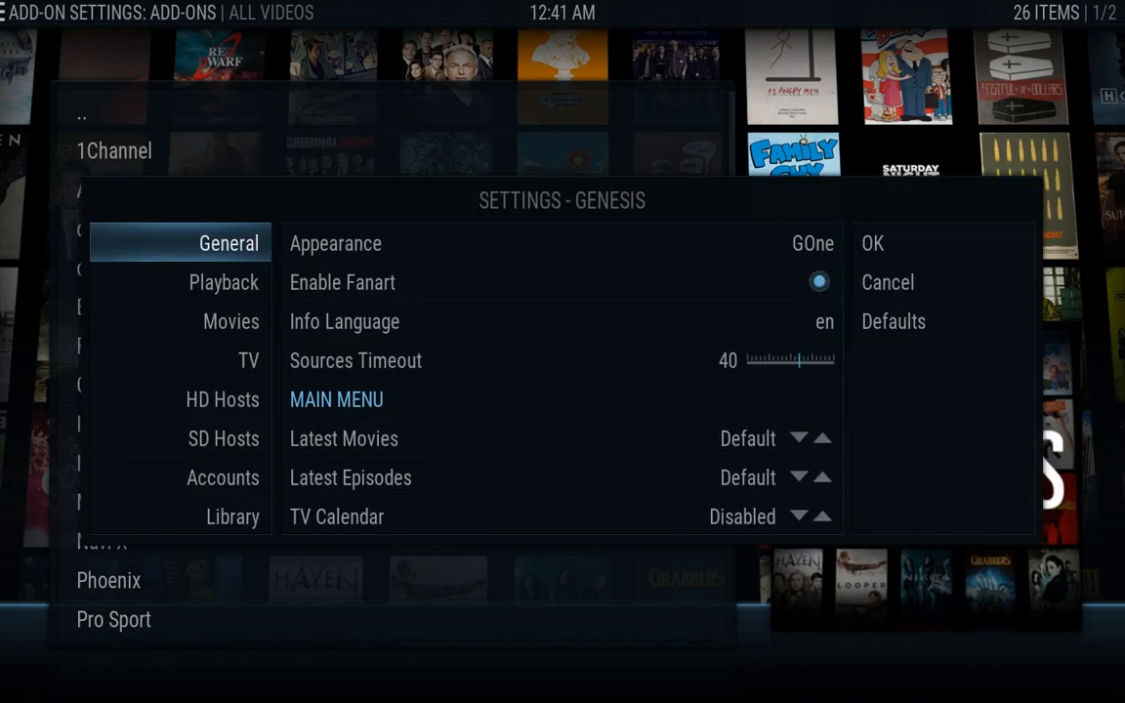
Lower Genesis's Sources Timeout to 10 and save the settings with OK
{"action": "key", "text": "Right"}
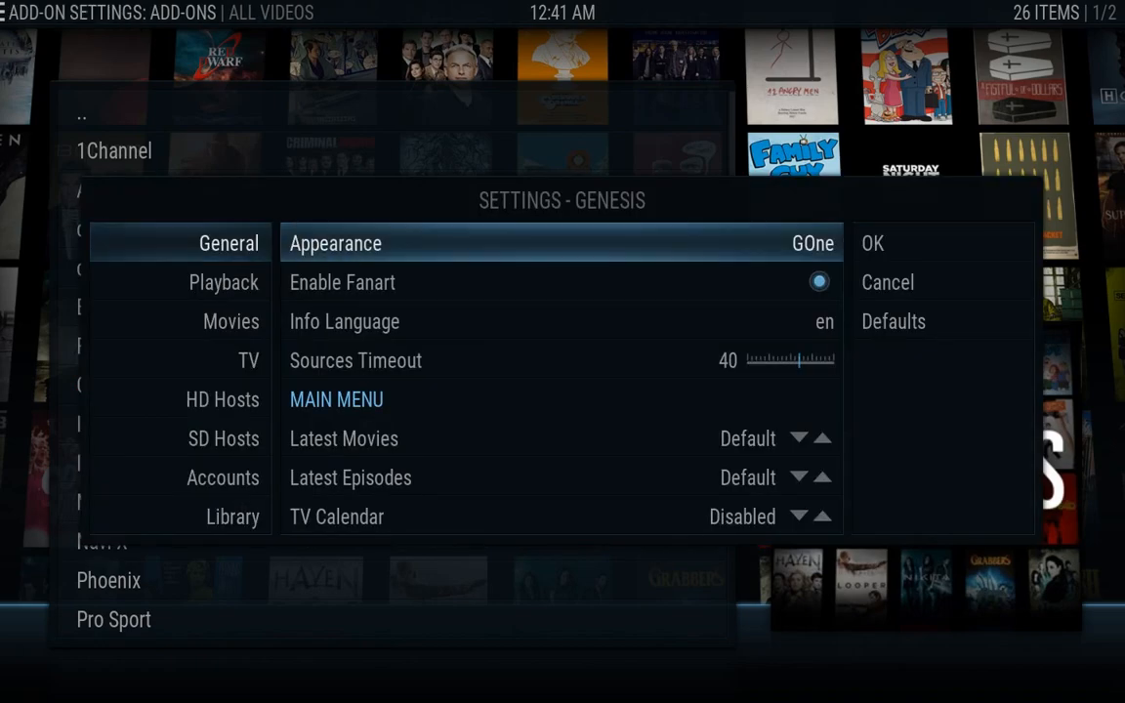
{"action": "key", "text": "Down"}
{"action": "key", "text": "Down"}
{"action": "key", "text": "Down"}
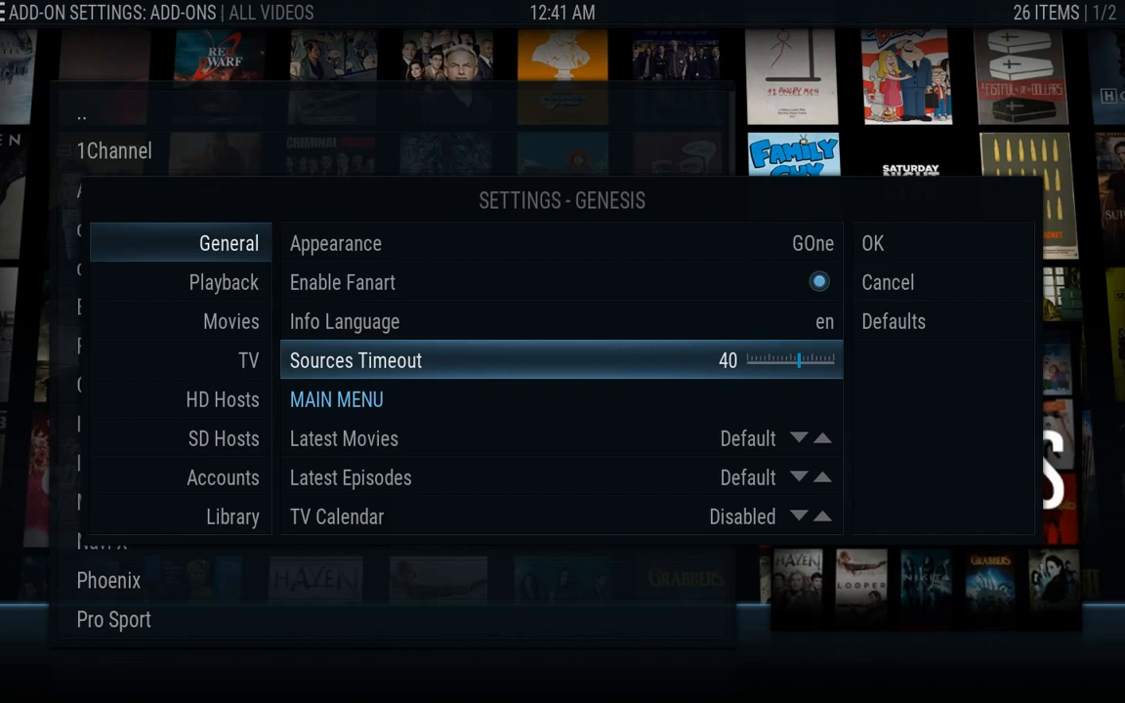
{"action": "key", "text": "Left"}
{"action": "key", "text": "Left"}
{"action": "key", "text": "Left"}
{"action": "key", "text": "Left"}
{"action": "key", "text": "Left"}
{"action": "key", "text": "Left"}
{"action": "key", "text": "Left"}
{"action": "key", "text": "Left"}
{"action": "key", "text": "Left"}
{"action": "key", "text": "Left"}
{"action": "key", "text": "Left"}
{"action": "key", "text": "Left"}
{"action": "key", "text": "Left"}
{"action": "key", "text": "Left"}
{"action": "key", "text": "Left"}
{"action": "key", "text": "Left"}
{"action": "key", "text": "Left"}
{"action": "key", "text": "Left"}
{"action": "key", "text": "Left"}
{"action": "key", "text": "Left"}
{"action": "key", "text": "Left"}
{"action": "key", "text": "Left"}
{"action": "key", "text": "Left"}
{"action": "key", "text": "Left"}
{"action": "key", "text": "Left"}
{"action": "key", "text": "Left"}
{"action": "key", "text": "Left"}
{"action": "key", "text": "Left"}
{"action": "key", "text": "Left"}
{"action": "key", "text": "Left"}
{"action": "key", "text": "Up"}
{"action": "key", "text": "Left"}
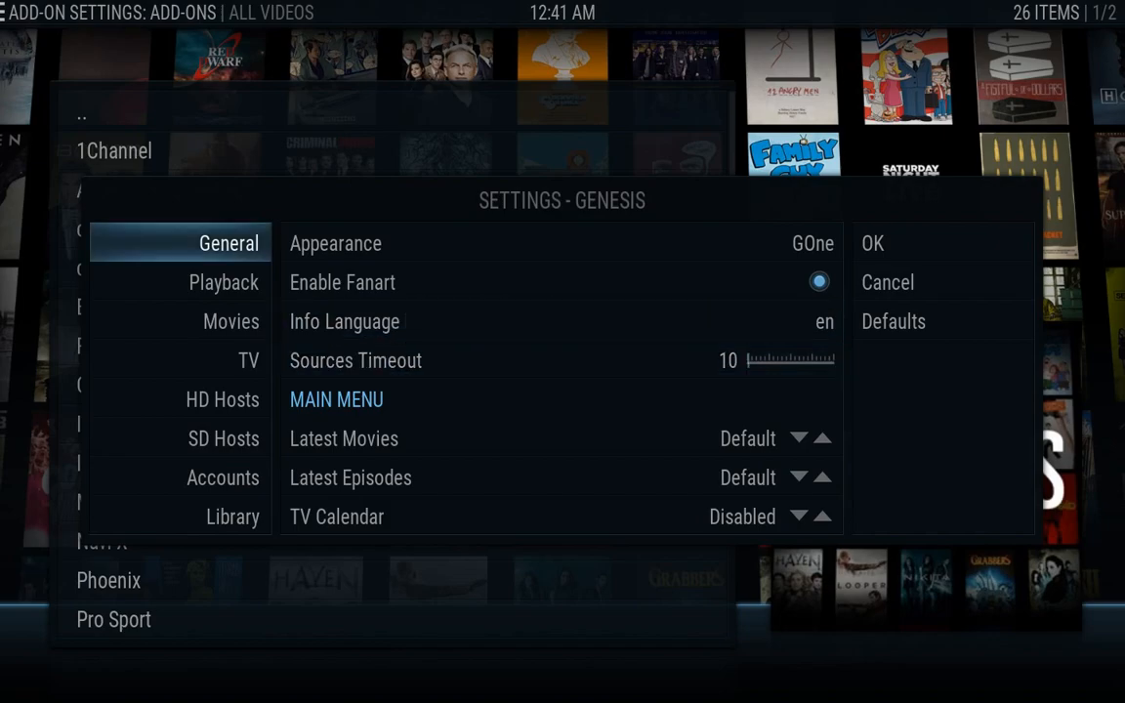
{"action": "key", "text": "Down"}
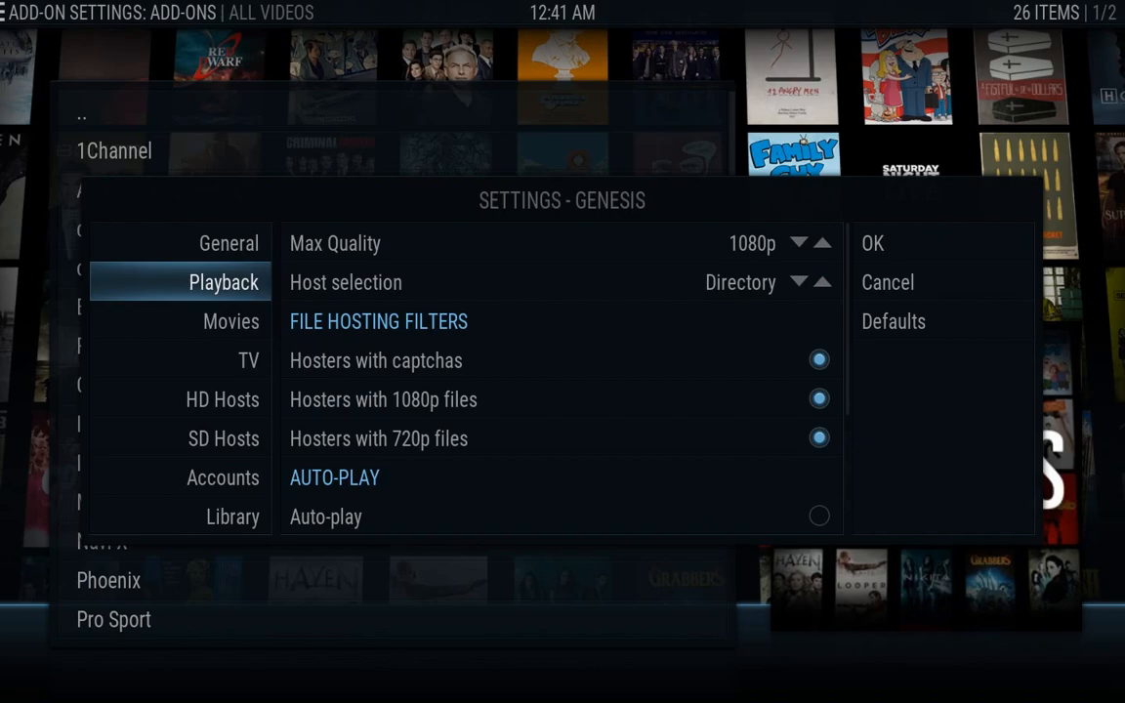
{"action": "key", "text": "Right"}
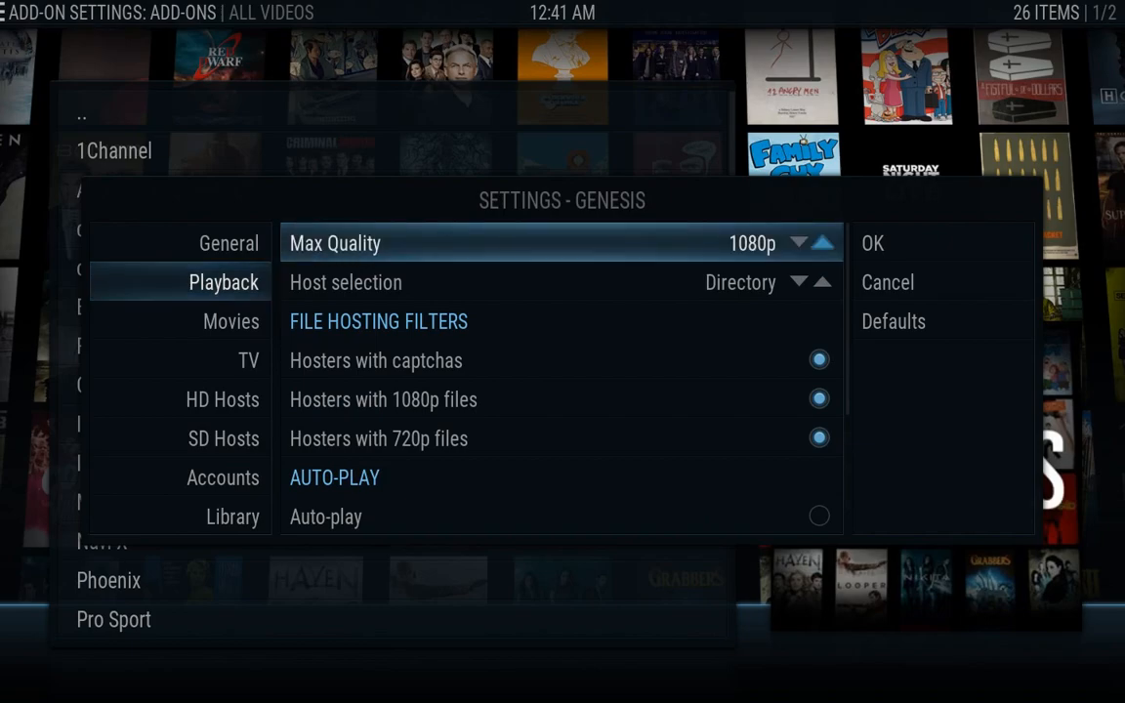
{"action": "key", "text": "Right"}
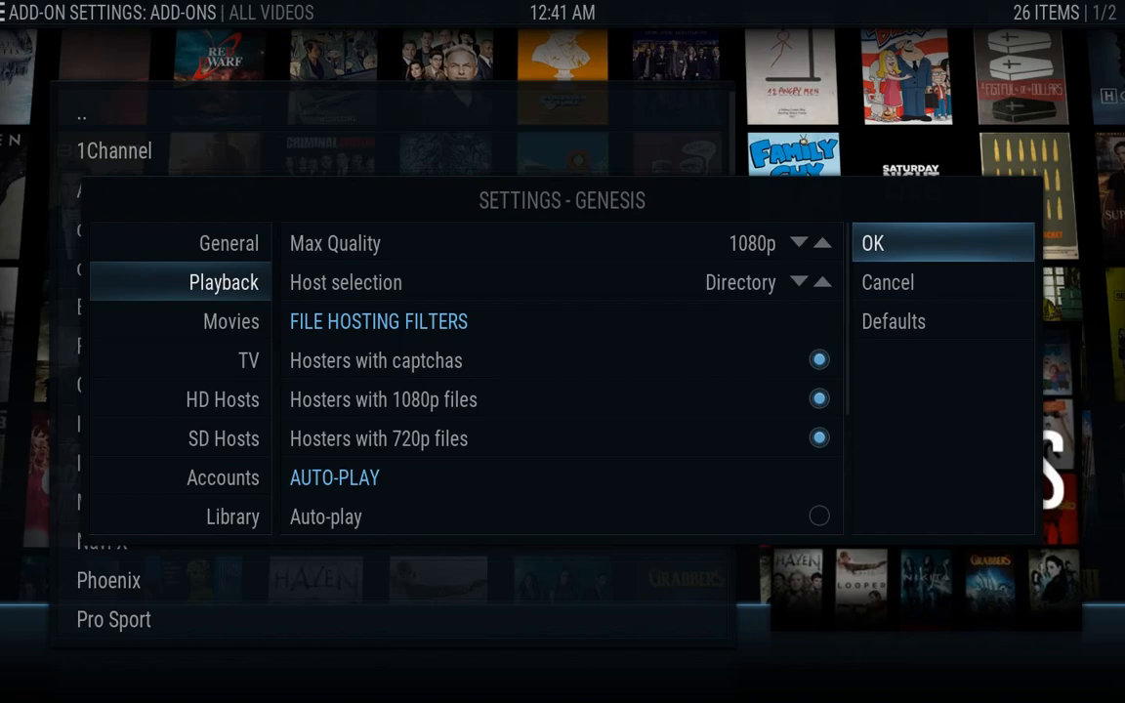
{"action": "key", "text": "Return"}
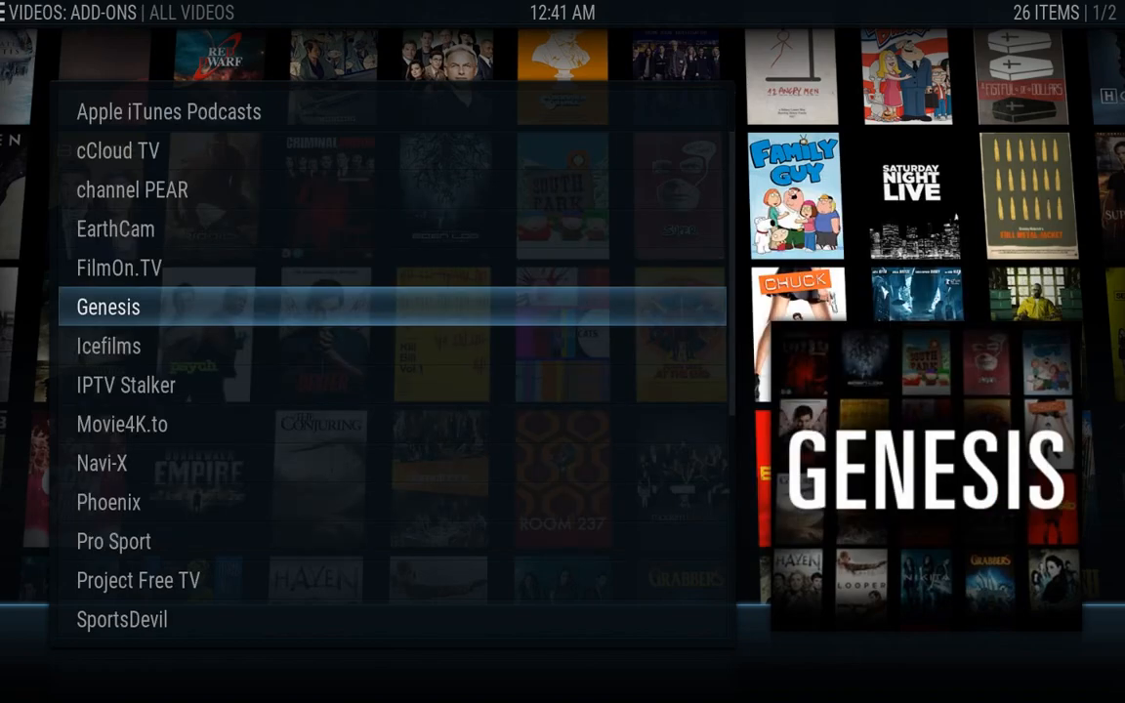
Go to System > Skin Settings and open 'Setup the Aeon Nox main menu'
{"action": "key", "text": "Escape"}
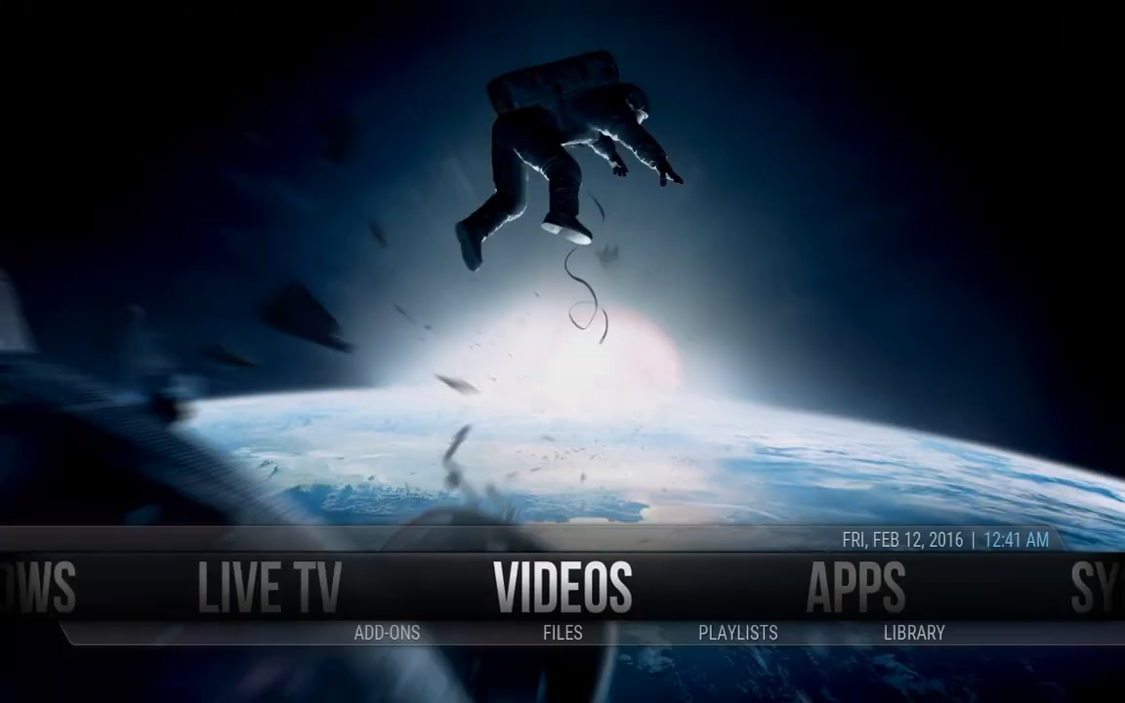
{"action": "key", "text": "Right"}
{"action": "key", "text": "Right"}
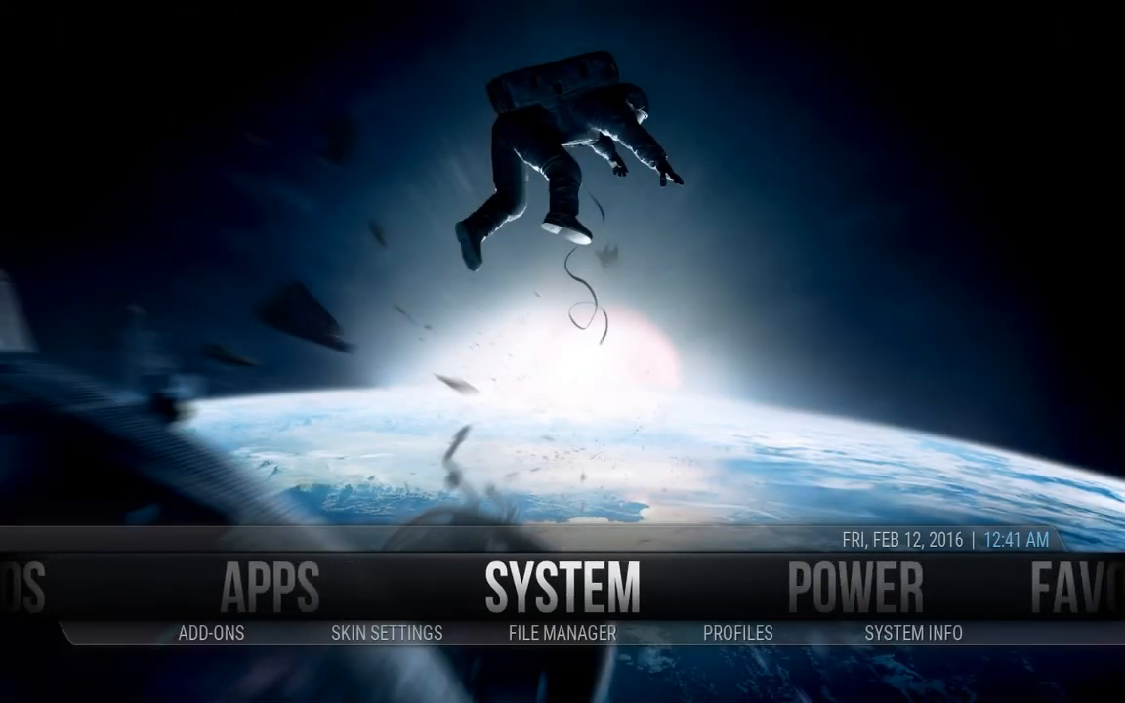
{"action": "key", "text": "Down"}
{"action": "key", "text": "Left"}
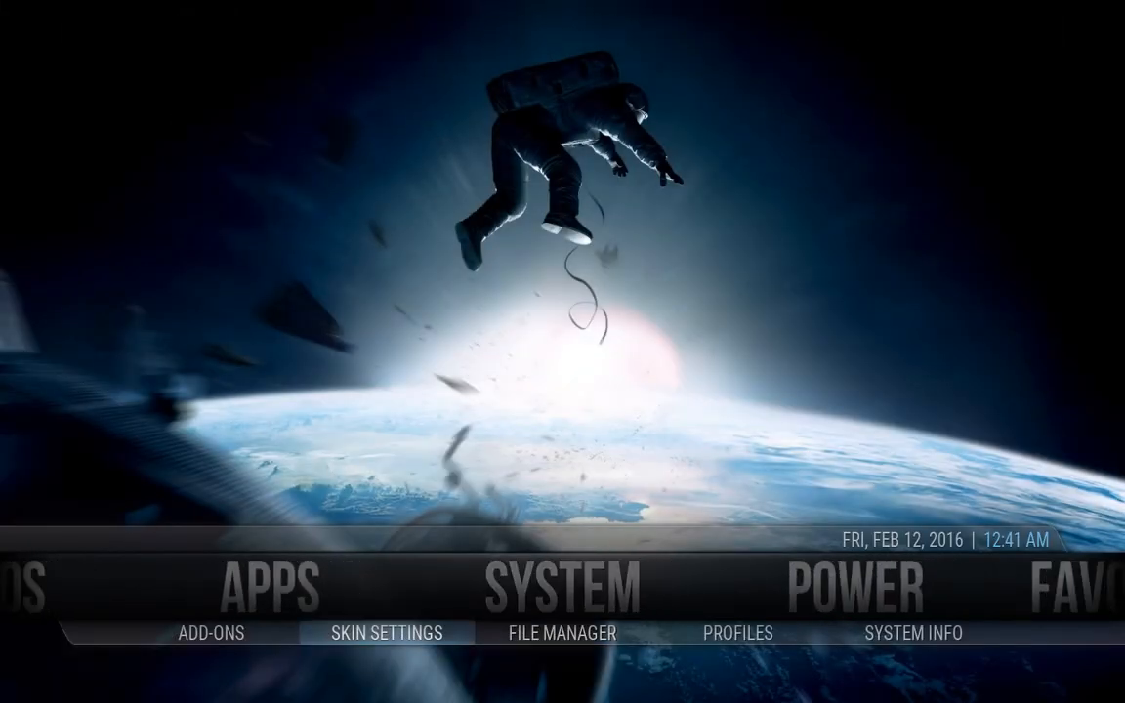
{"action": "key", "text": "Return"}
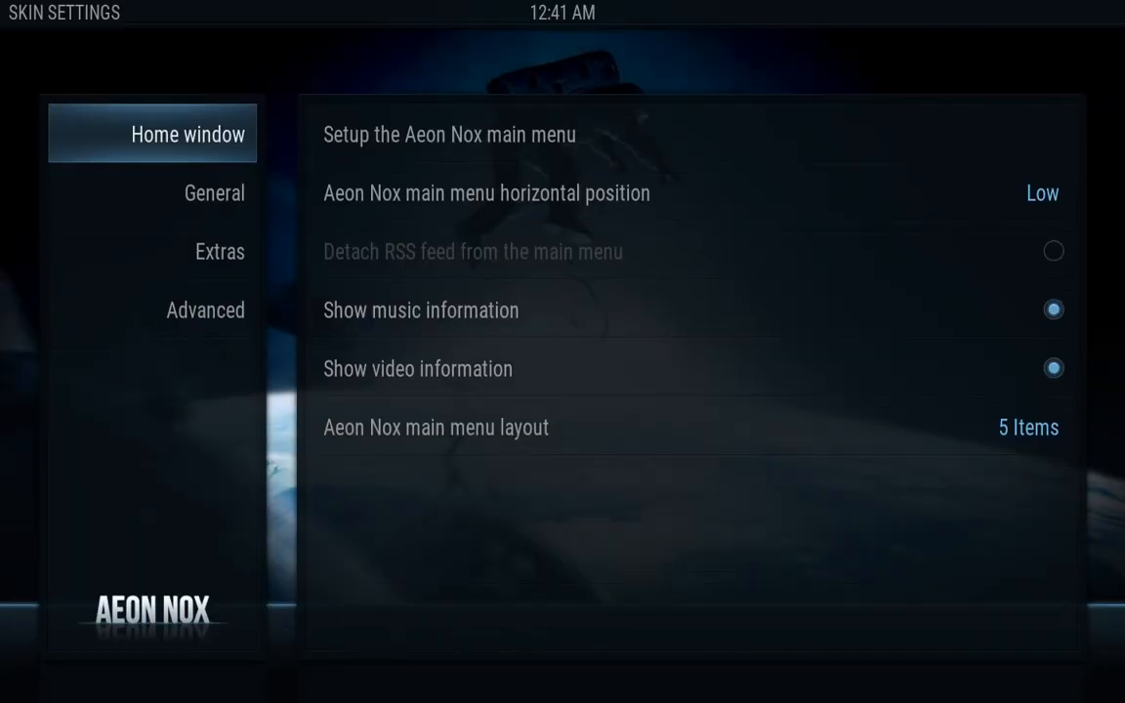
{"action": "key", "text": "Right"}
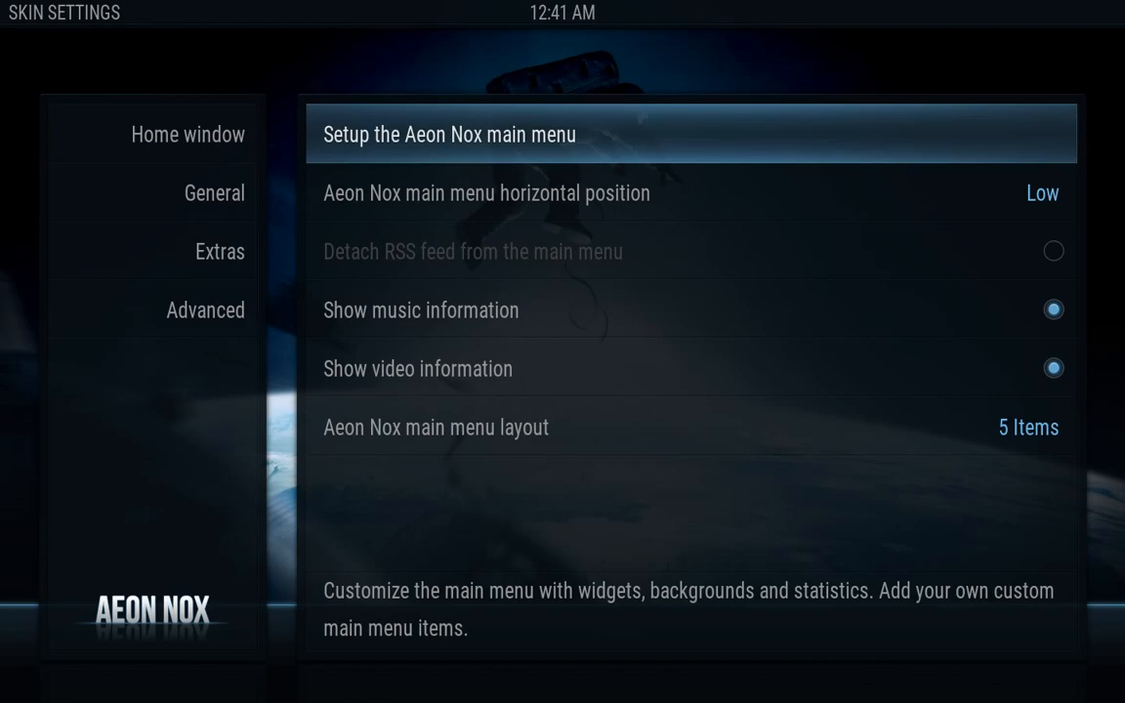
{"action": "key", "text": "Return"}
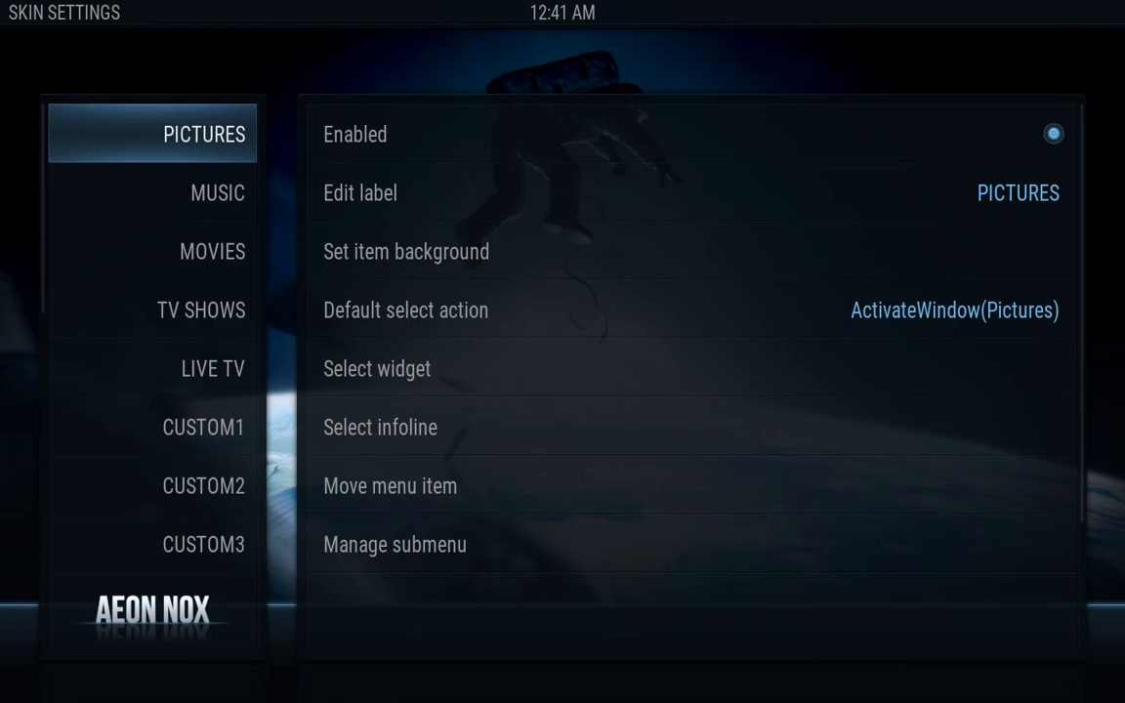
Disable the PICTURES main-menu item
{"action": "key", "text": "Right"}
{"action": "key", "text": "Return"}
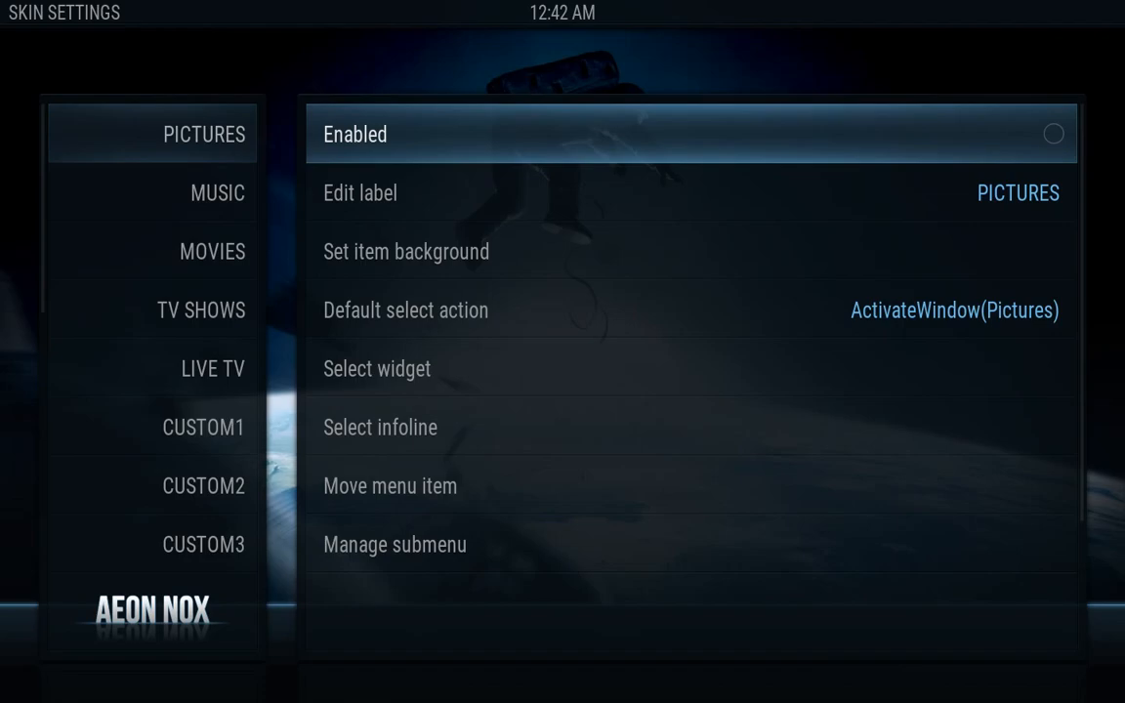
{"action": "key", "text": "Left"}
On the MUSIC item, open Default select action and choose the Add-On category
{"action": "key", "text": "Down"}
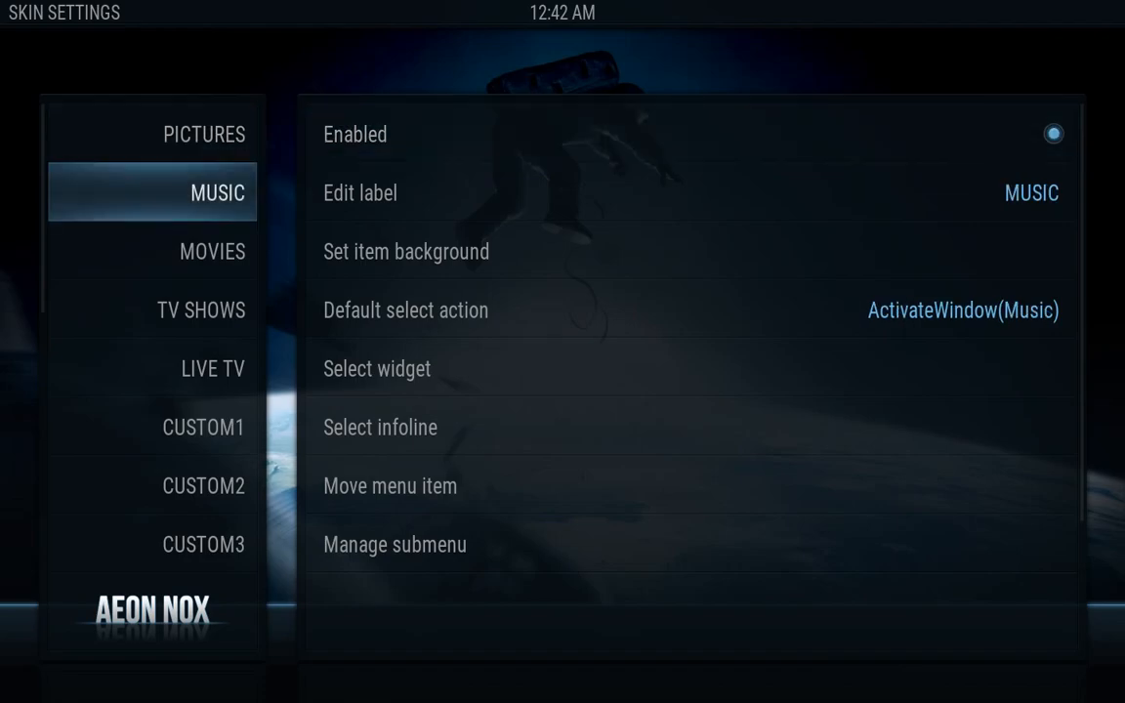
{"action": "key", "text": "Right"}
{"action": "key", "text": "Down"}
{"action": "key", "text": "Down"}
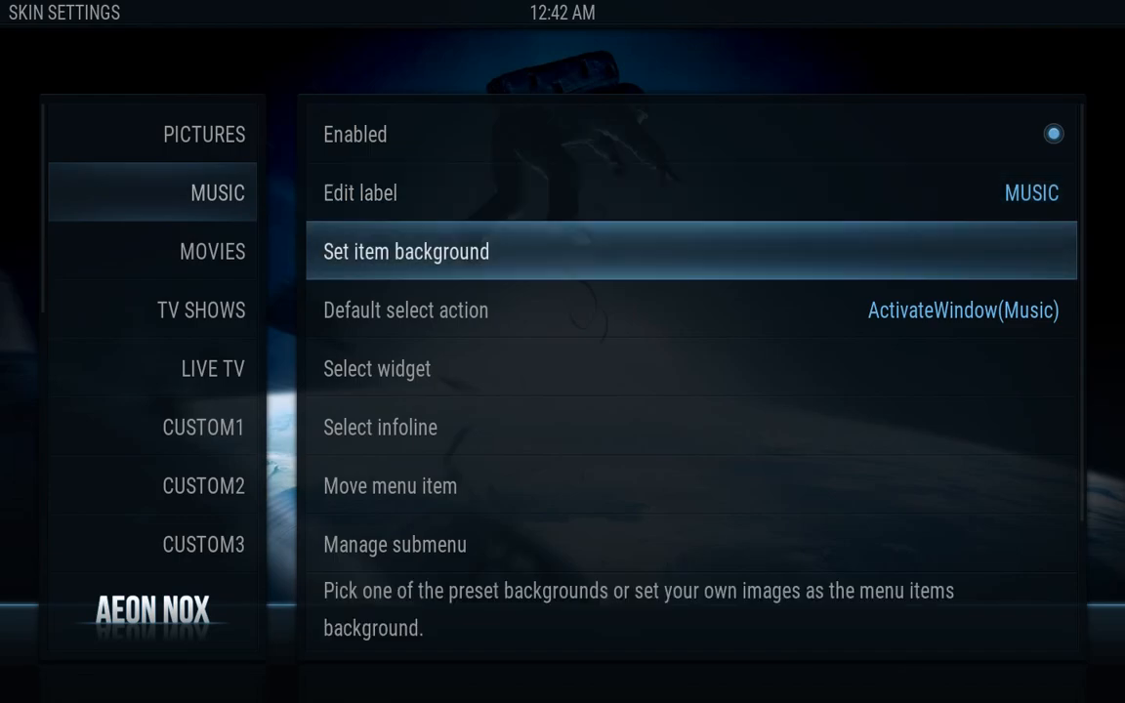
{"action": "key", "text": "Down"}
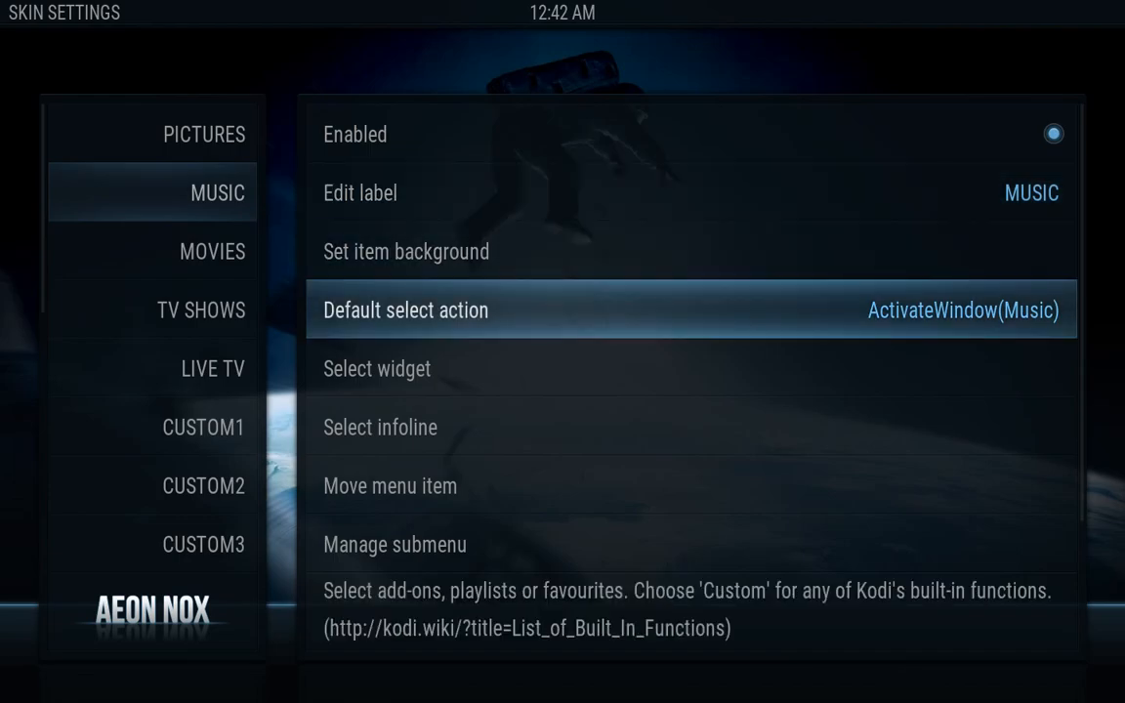
{"action": "key", "text": "Return"}
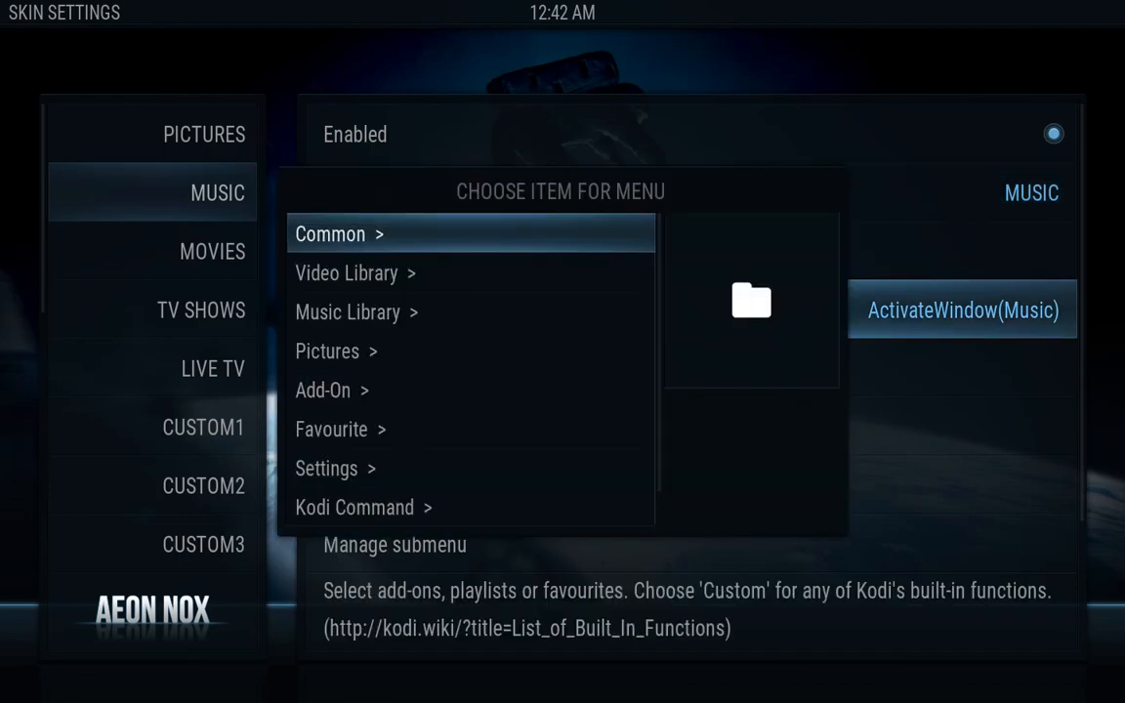
{"action": "key", "text": "Down"}
{"action": "key", "text": "Down"}
{"action": "key", "text": "Down"}
{"action": "key", "text": "Down"}
{"action": "key", "text": "Down"}
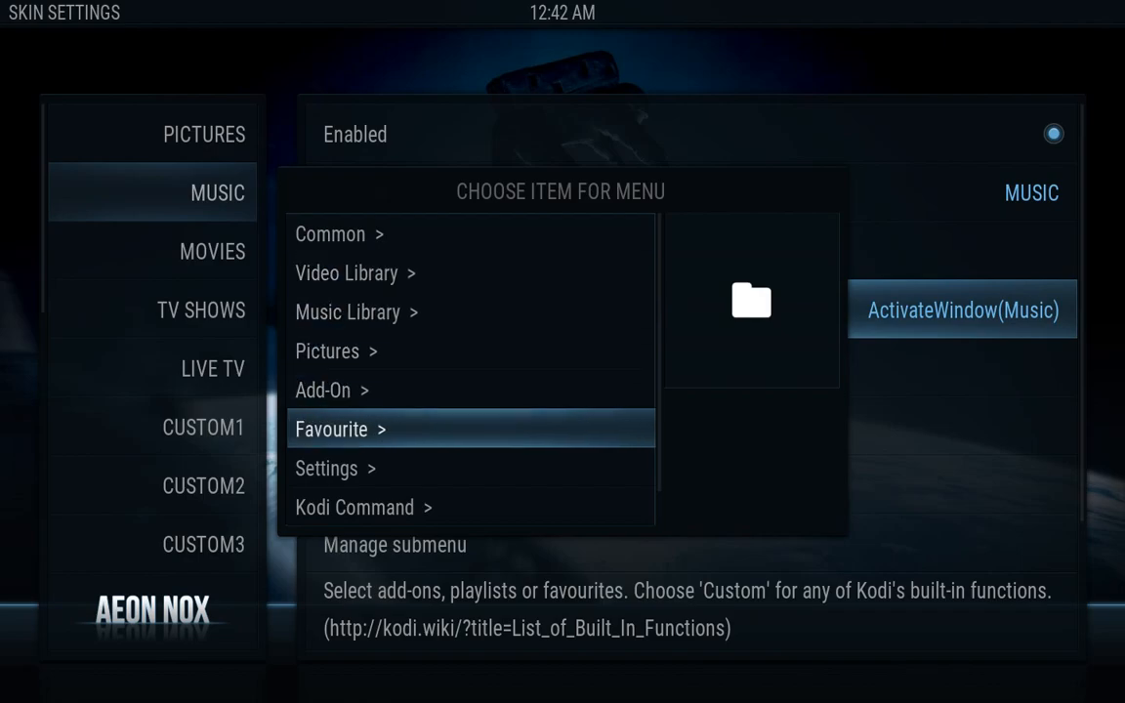
{"action": "key", "text": "Up"}
{"action": "key", "text": "Return"}
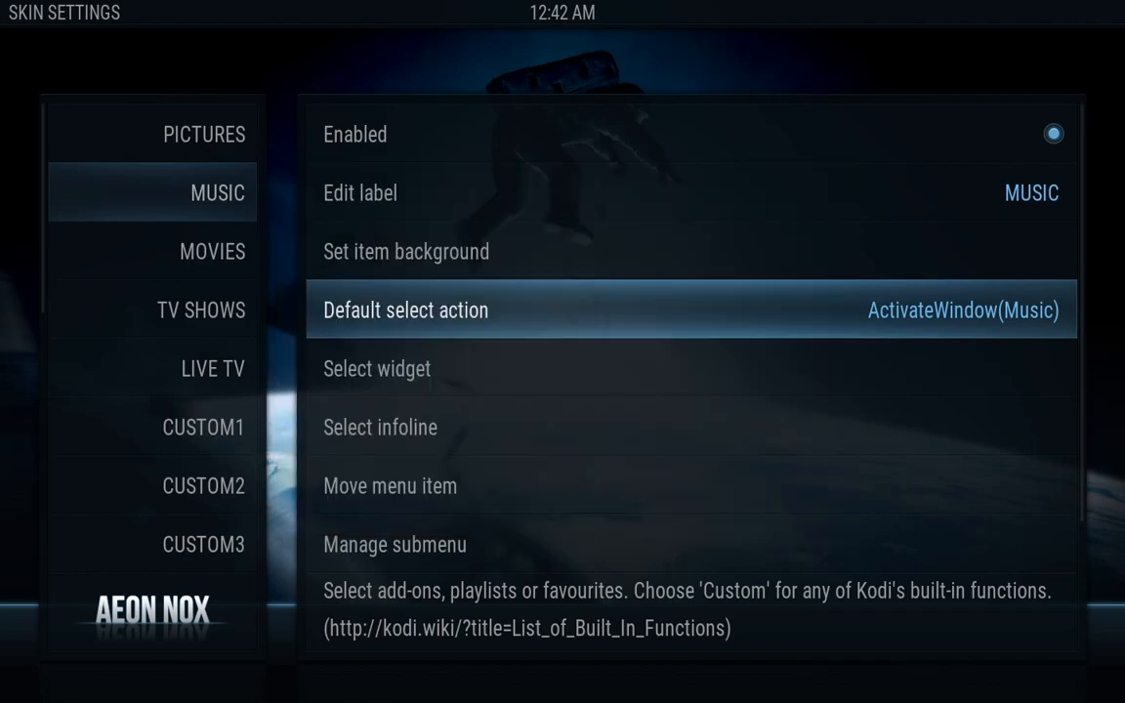
Choose Video Add-On > VEVO and create the menu item pointing to it
{"action": "key", "text": "Down"}
{"action": "key", "text": "Down"}
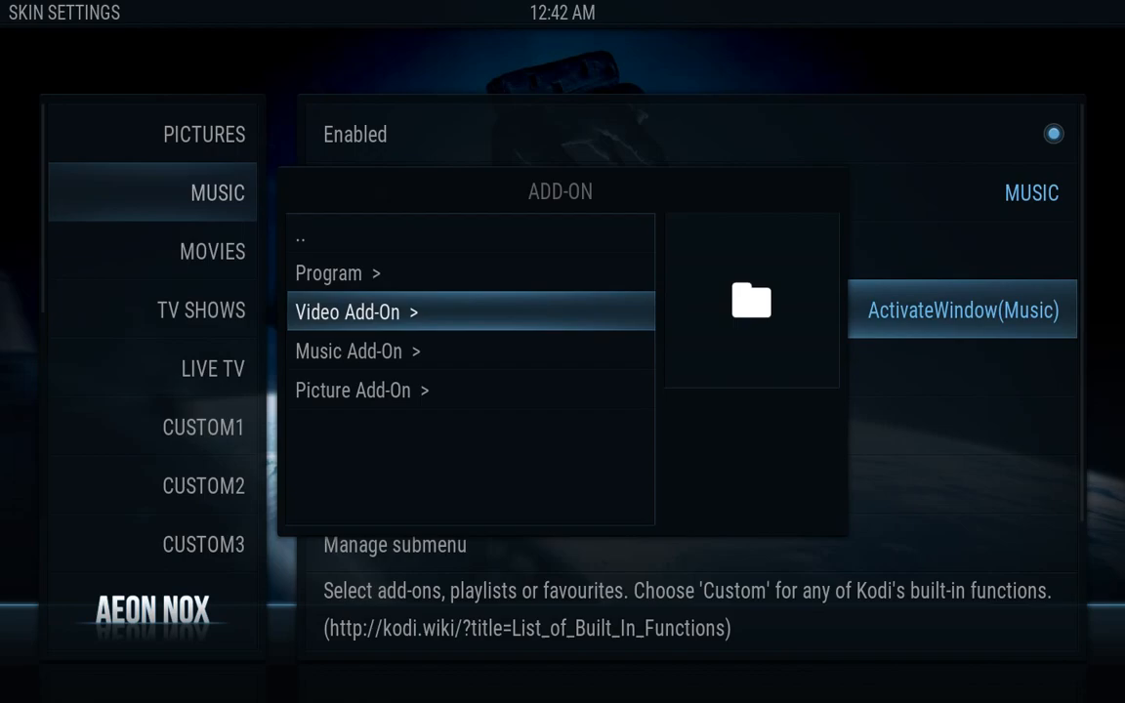
{"action": "key", "text": "Return"}
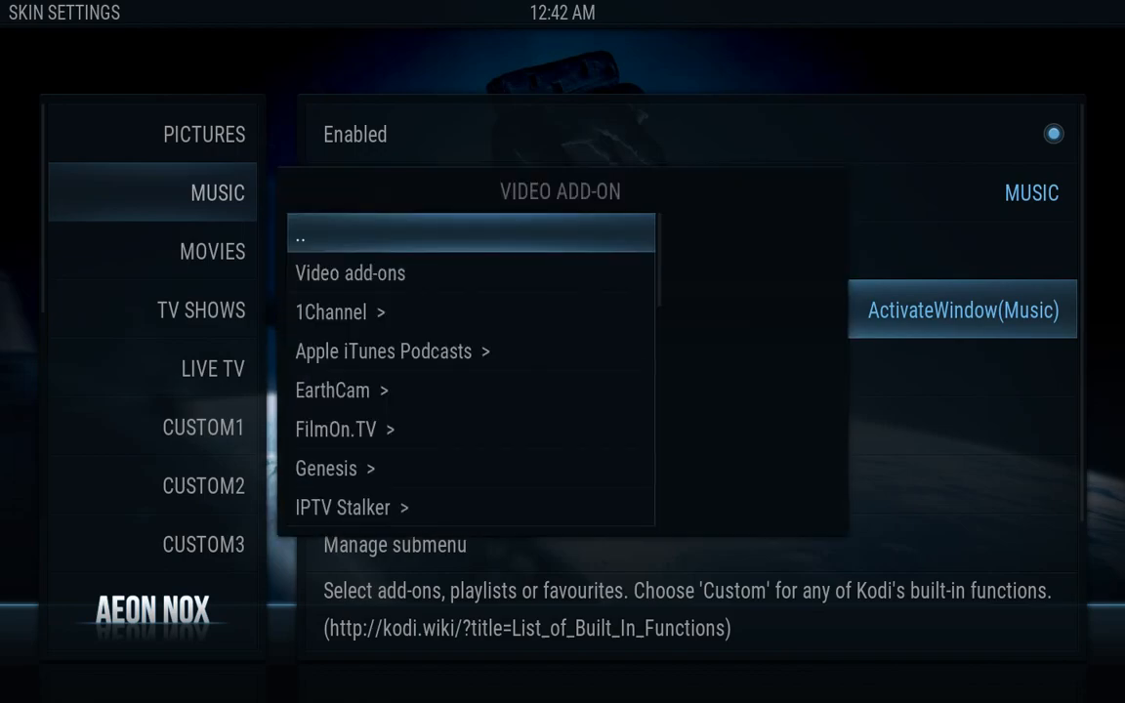
{"action": "key", "text": "Up"}
{"action": "key", "text": "Up"}
{"action": "key", "text": "Up"}
{"action": "key", "text": "Up"}
{"action": "key", "text": "Up"}
{"action": "key", "text": "Up"}
{"action": "key", "text": "Up"}
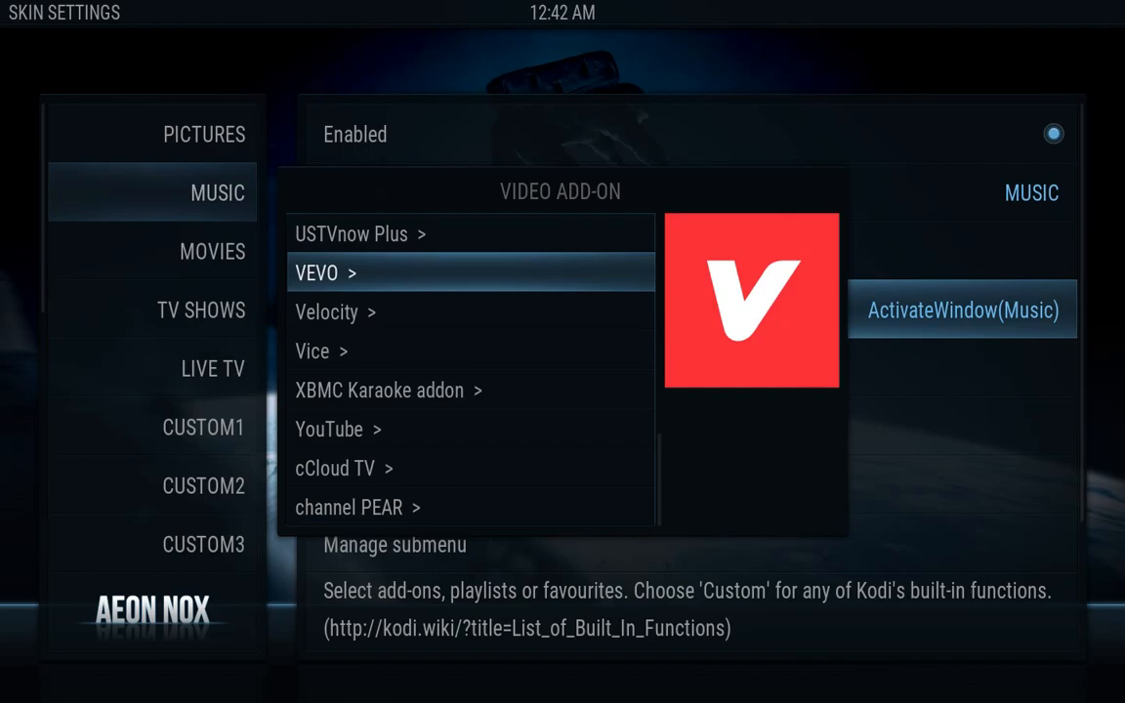
{"action": "key", "text": "Return"}
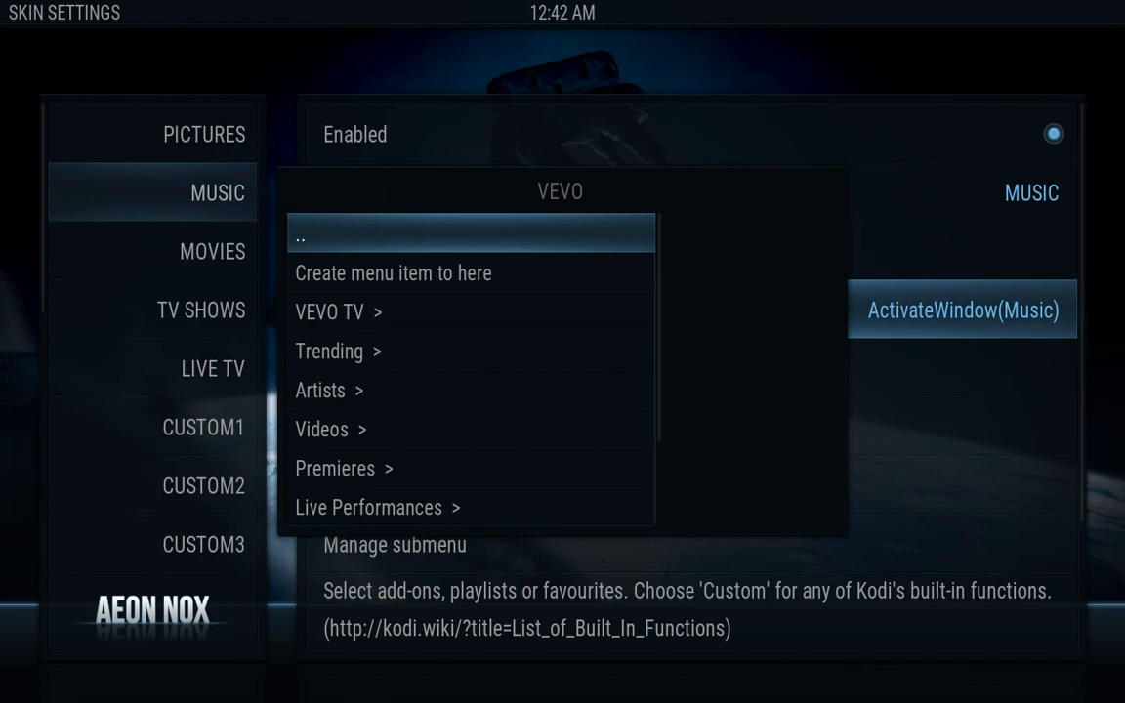
{"action": "key", "text": "Down"}
{"action": "key", "text": "Down"}
{"action": "key", "text": "Down"}
{"action": "key", "text": "Down"}
{"action": "key", "text": "Down"}
{"action": "key", "text": "Down"}
{"action": "key", "text": "Down"}
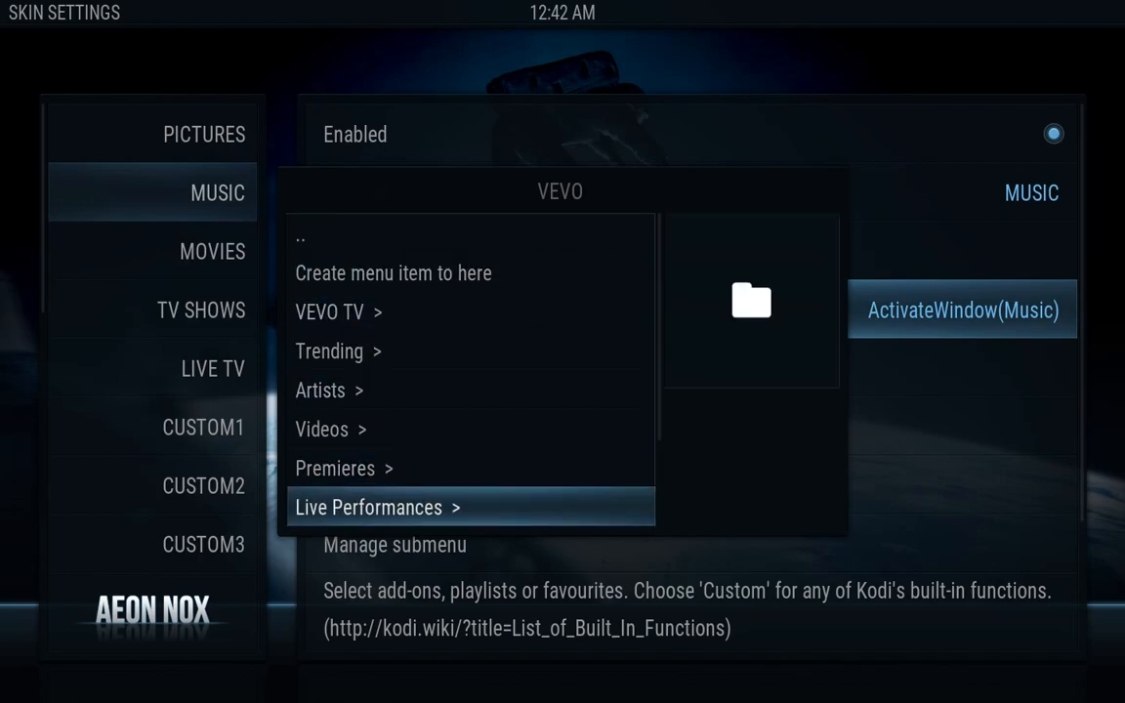
{"action": "key", "text": "Up"}
{"action": "key", "text": "Up"}
{"action": "key", "text": "Up"}
{"action": "key", "text": "Up"}
{"action": "key", "text": "Up"}
{"action": "key", "text": "Up"}
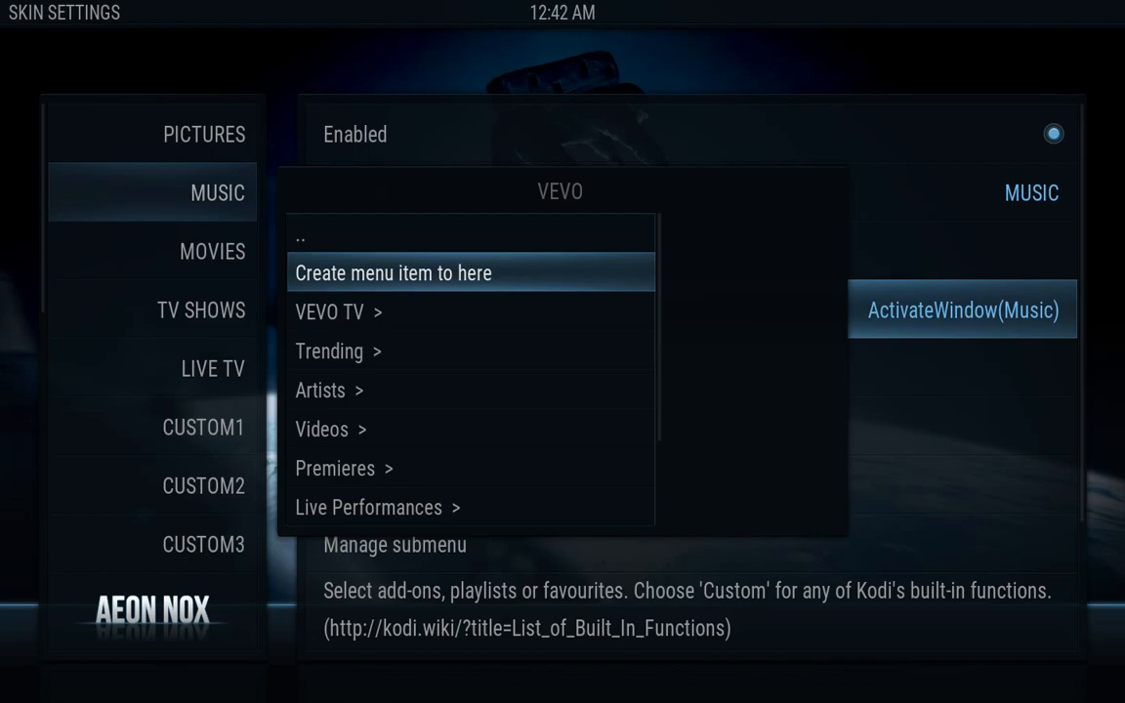
{"action": "key", "text": "Return"}
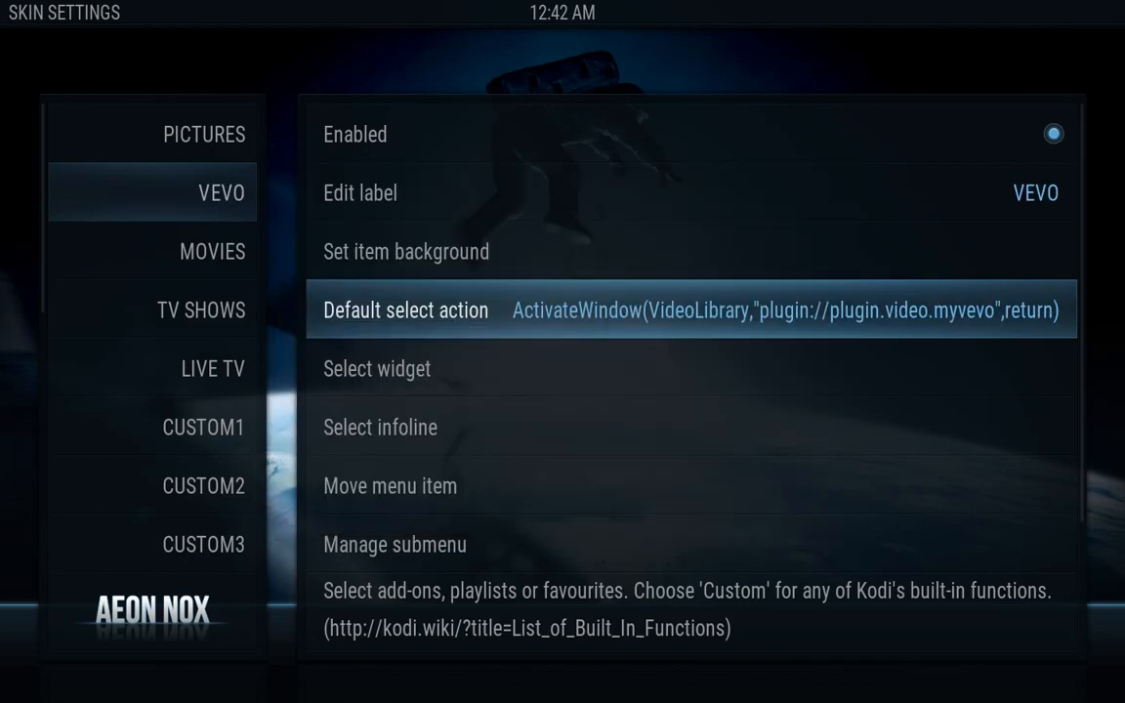
Rename the VEVO menu item's label to 'music'
{"action": "key", "text": "Up"}
{"action": "key", "text": "Up"}
{"action": "key", "text": "Up"}
{"action": "key", "text": "Down"}
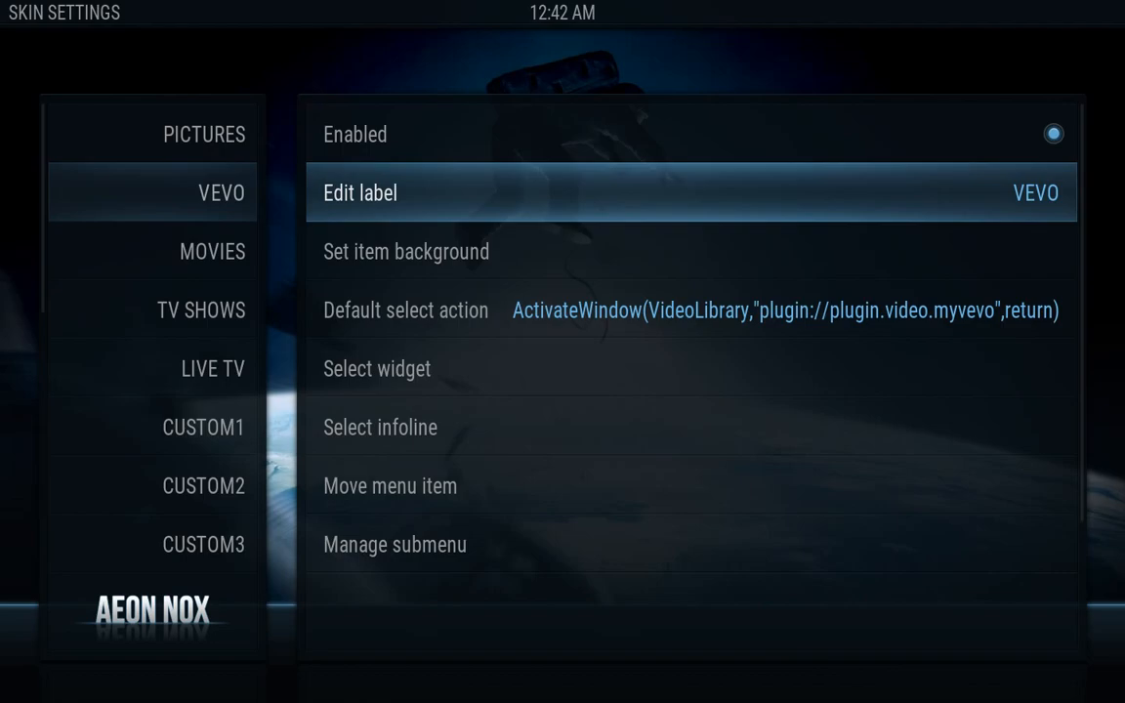
{"action": "key", "text": "Return"}
{"action": "key", "text": "BackSpace"}
{"action": "key", "text": "BackSpace"}
{"action": "key", "text": "BackSpace"}
{"action": "key", "text": "BackSpace"}
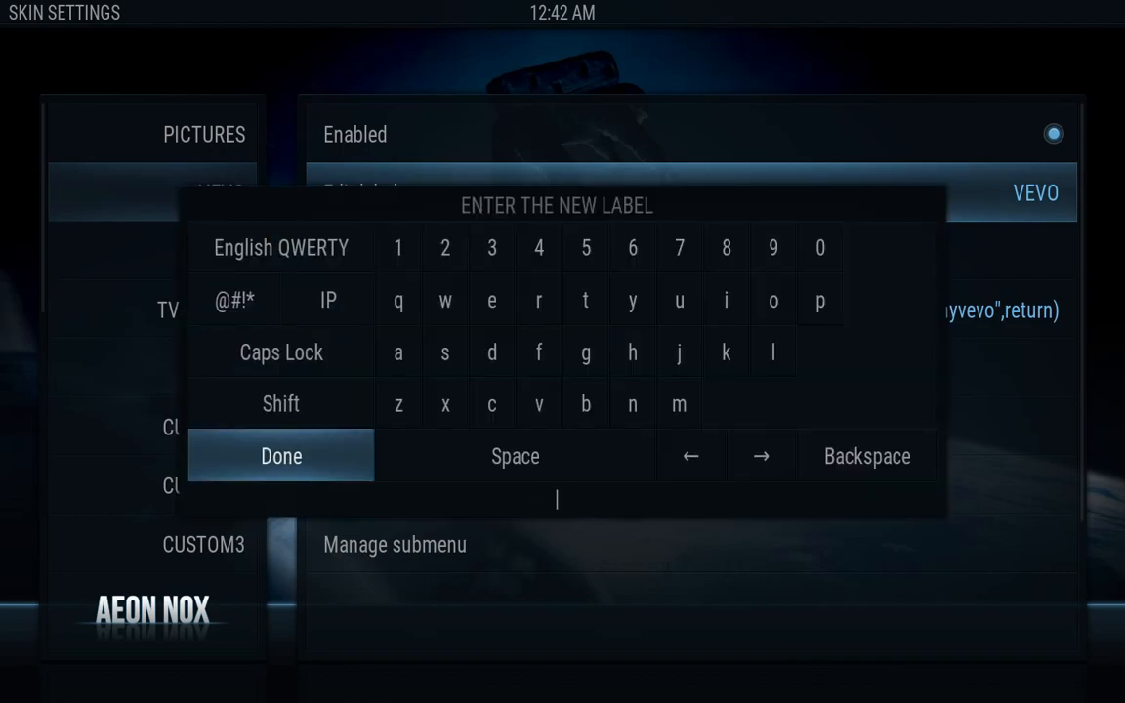
{"action": "type", "text": "music"}
{"action": "key", "text": "Return"}
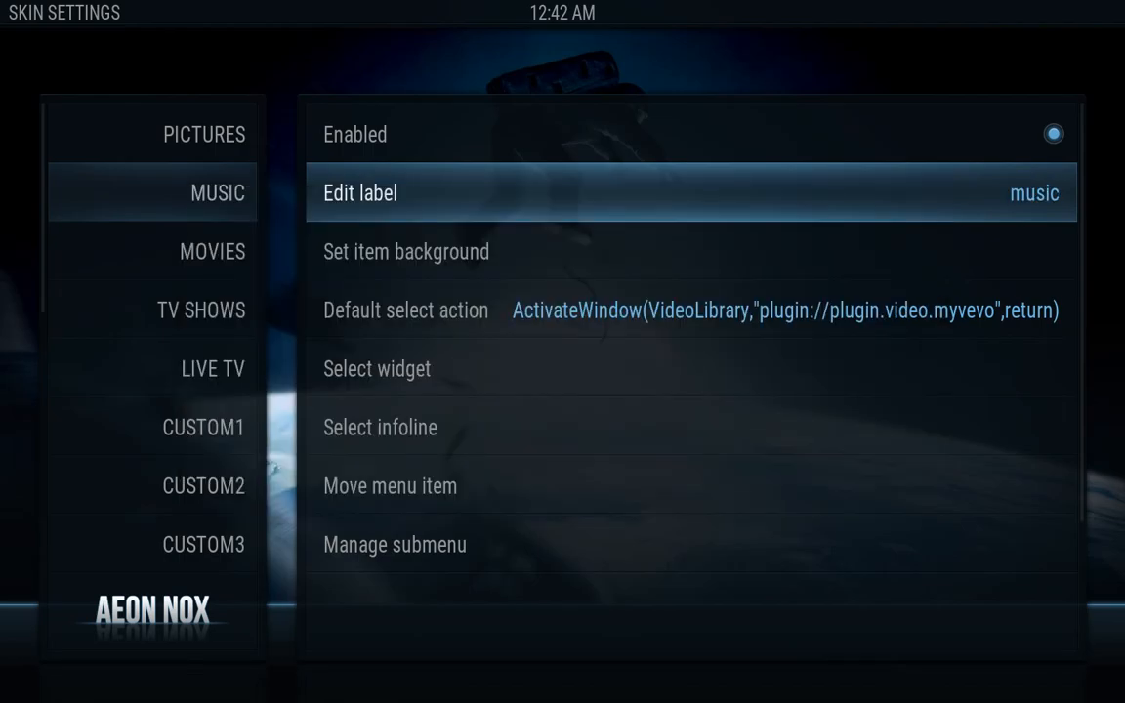
Set /Volumes/KODI/music.jpg as the Music item's single-image background
{"action": "key", "text": "Left"}
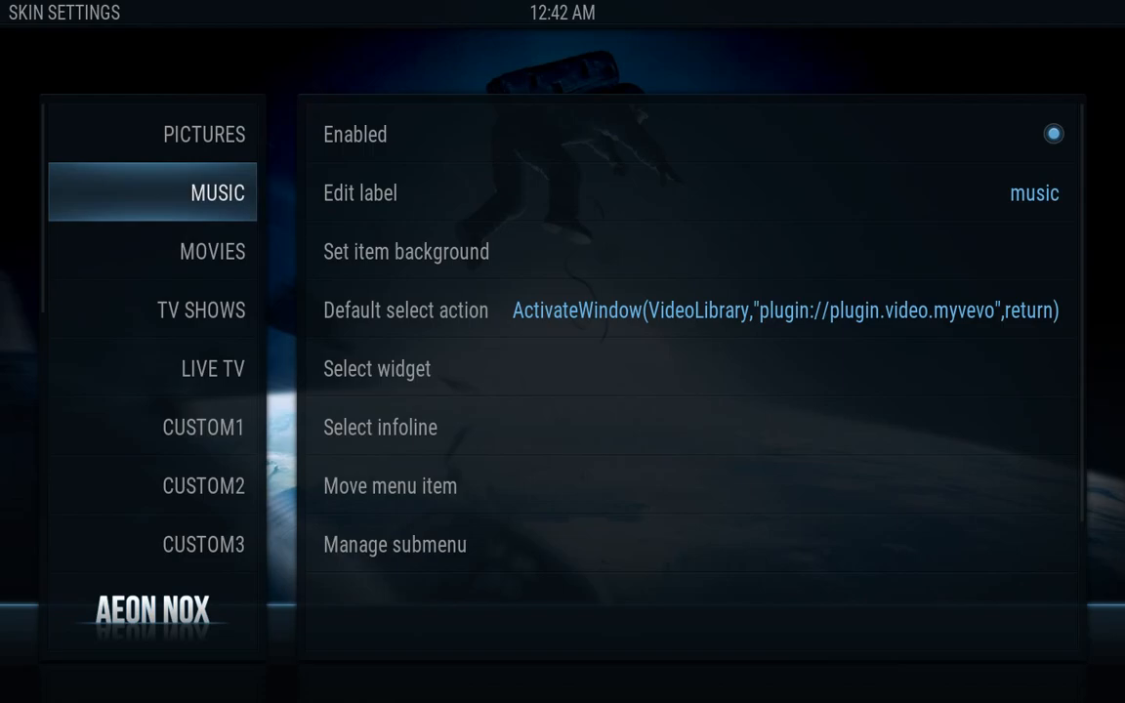
{"action": "key", "text": "Right"}
{"action": "key", "text": "Down"}
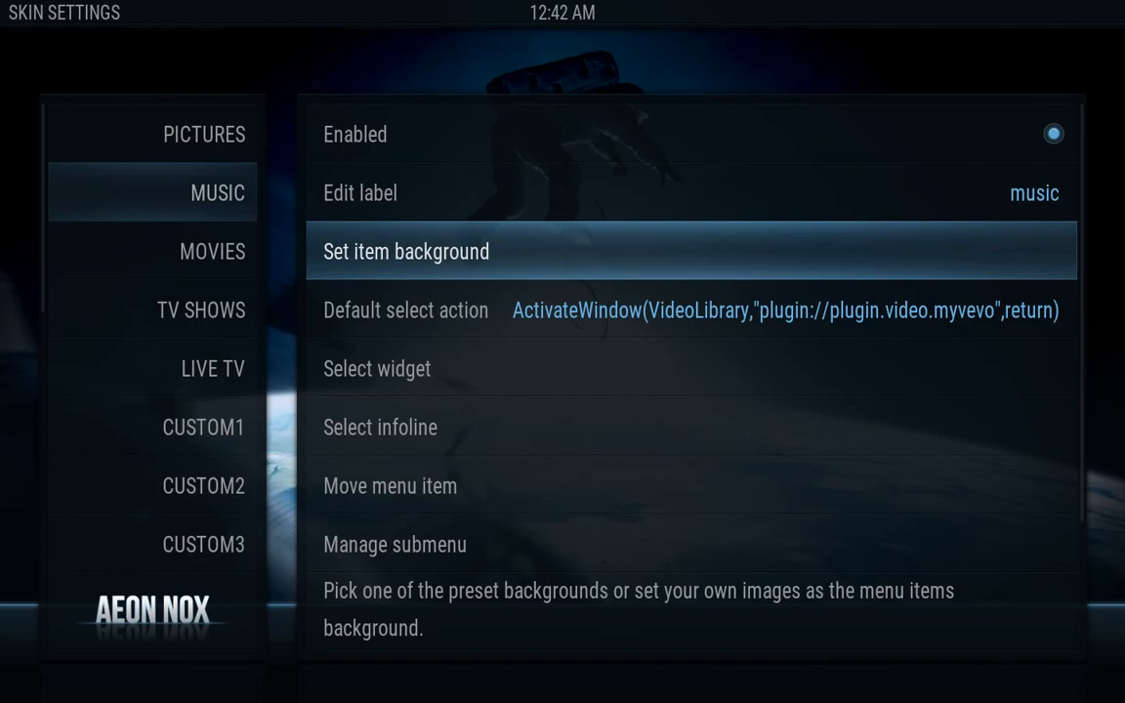
{"action": "key", "text": "Return"}
{"action": "key", "text": "Down"}
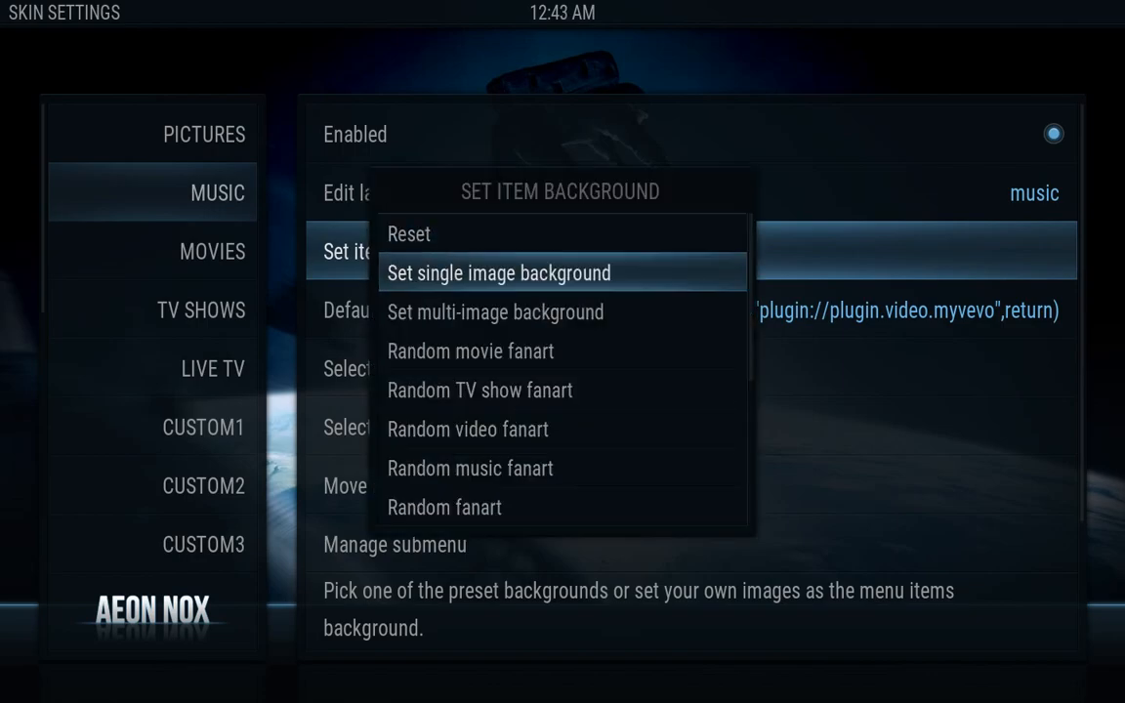
{"action": "key", "text": "Return"}
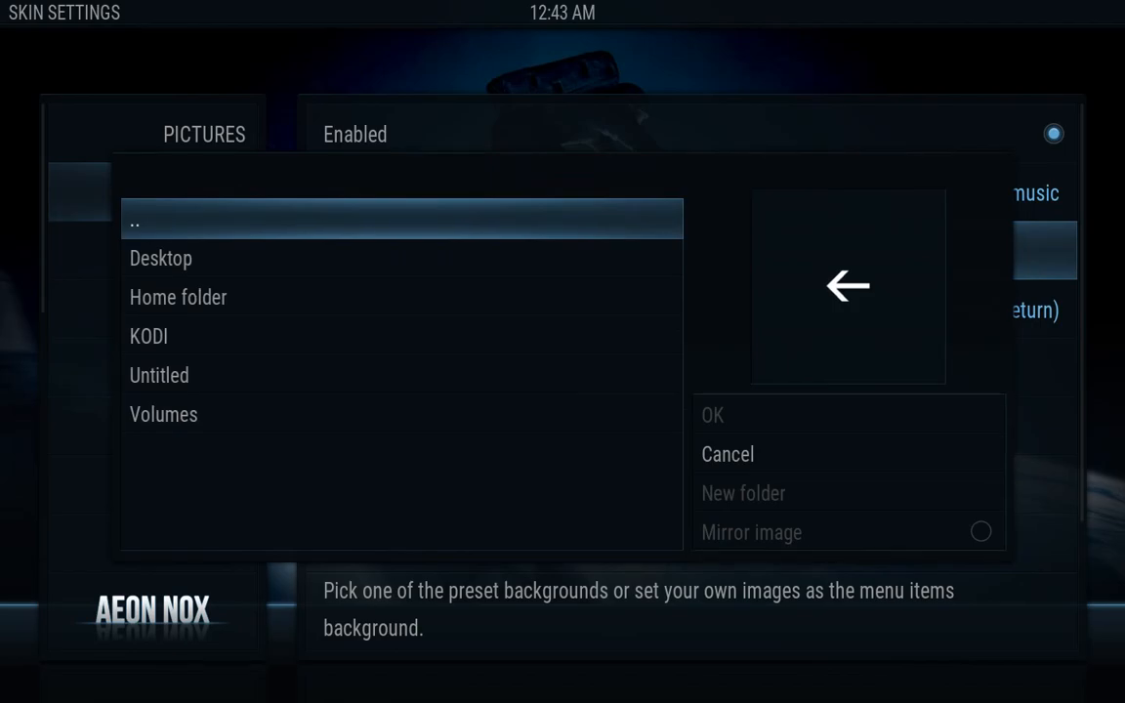
{"action": "key", "text": "Down"}
{"action": "key", "text": "Down"}
{"action": "key", "text": "Down"}
{"action": "key", "text": "Return"}
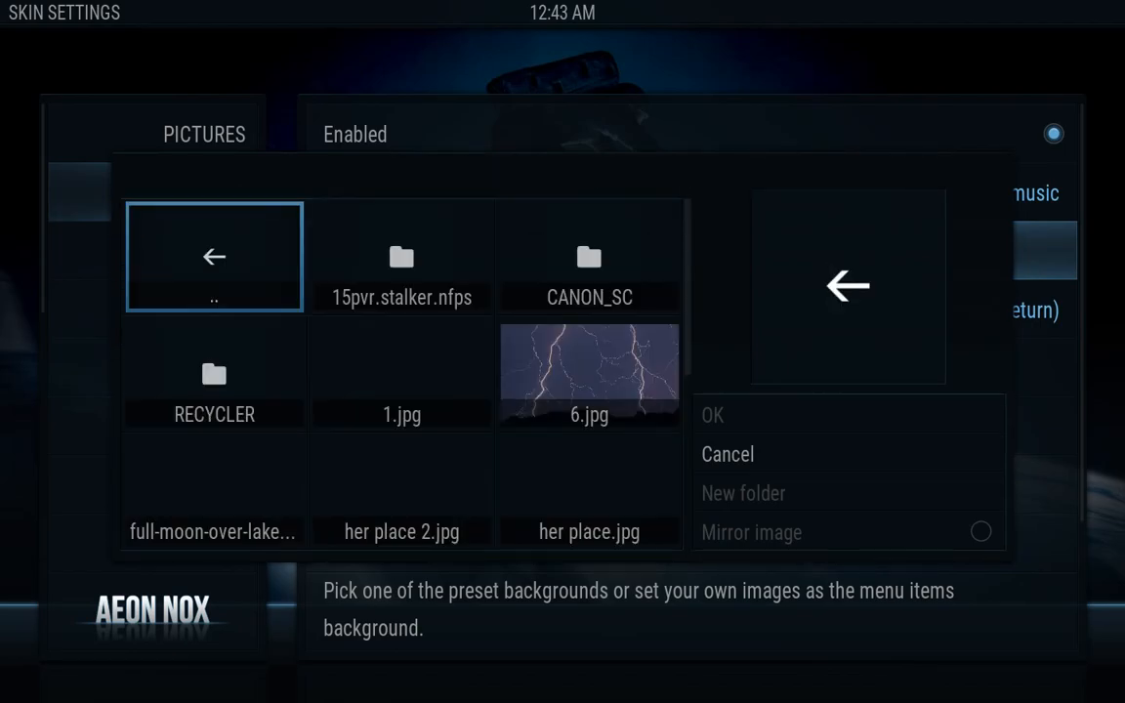
{"action": "key", "text": "Down"}
{"action": "key", "text": "Down"}
{"action": "key", "text": "Down"}
{"action": "key", "text": "Down"}
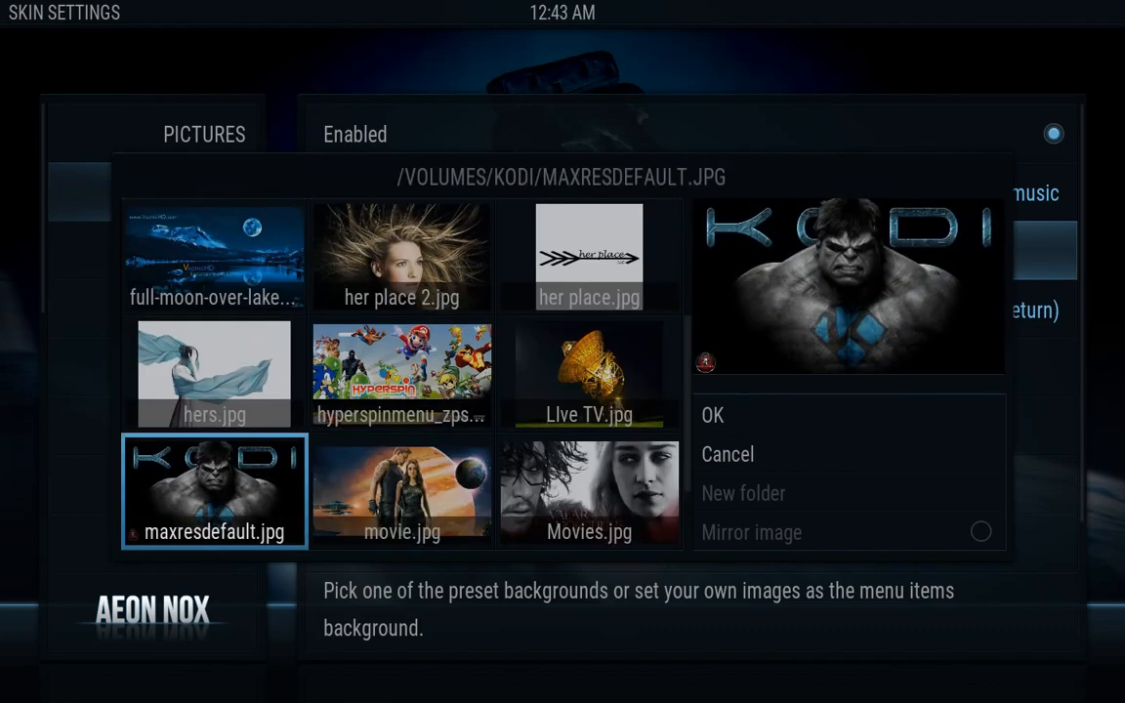
{"action": "key", "text": "Down"}
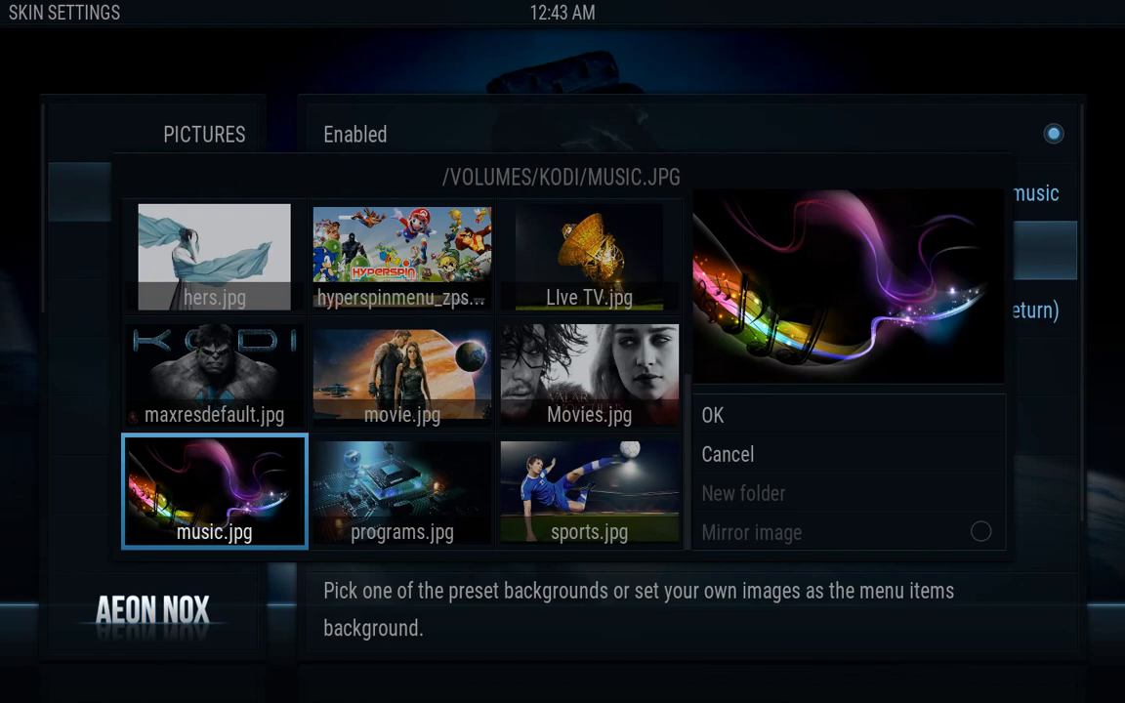
{"action": "key", "text": "Return"}
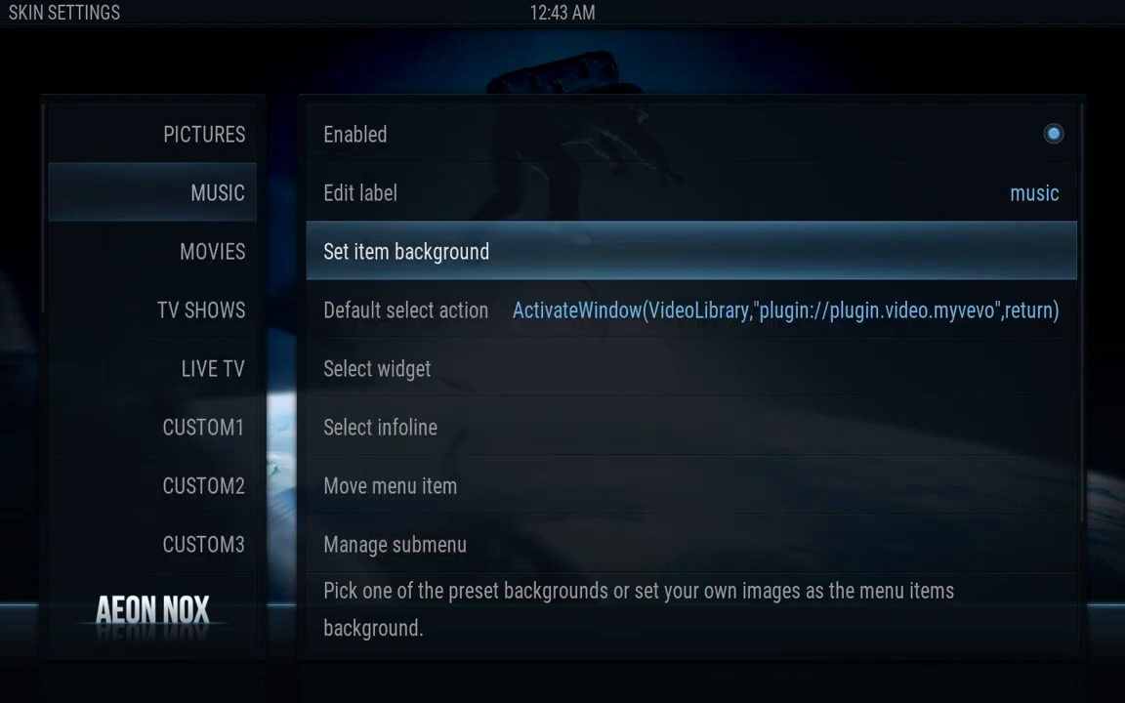
{"action": "key", "text": "Down"}
{"action": "key", "text": "Down"}
{"action": "key", "text": "Down"}
{"action": "key", "text": "Down"}
{"action": "key", "text": "Down"}
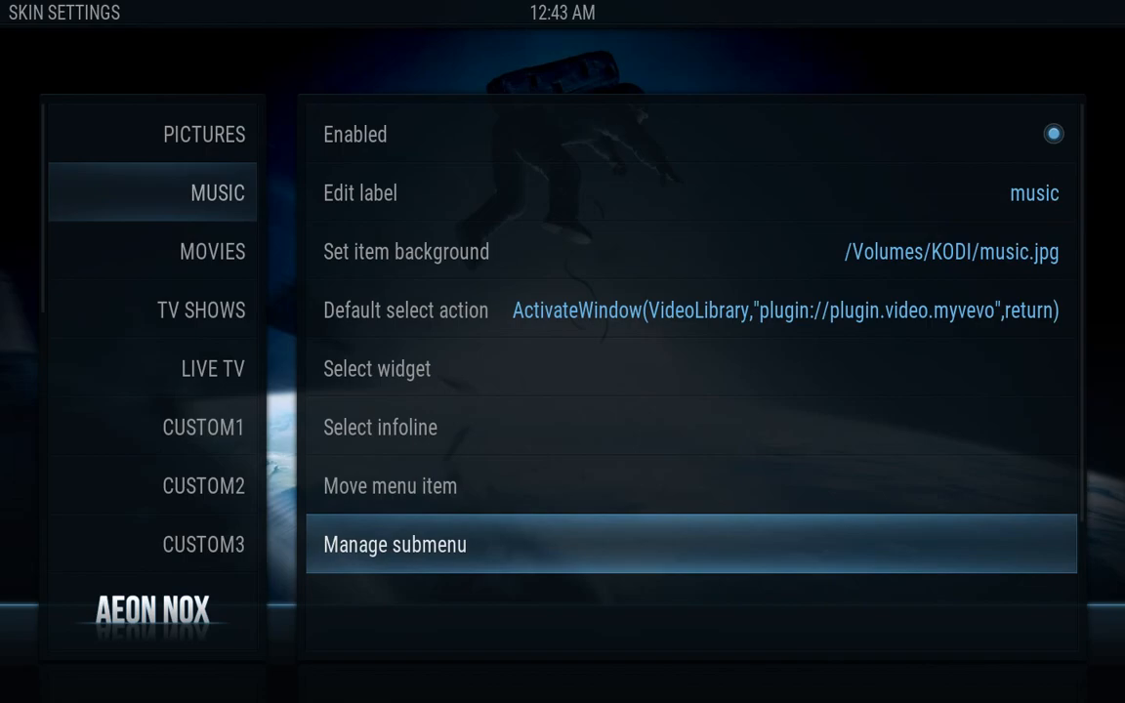
Delete all default Music submenu entries and switch the shortcut type to Add-On
{"action": "key", "text": "Return"}
{"action": "key", "text": "Down"}
{"action": "key", "text": "Down"}
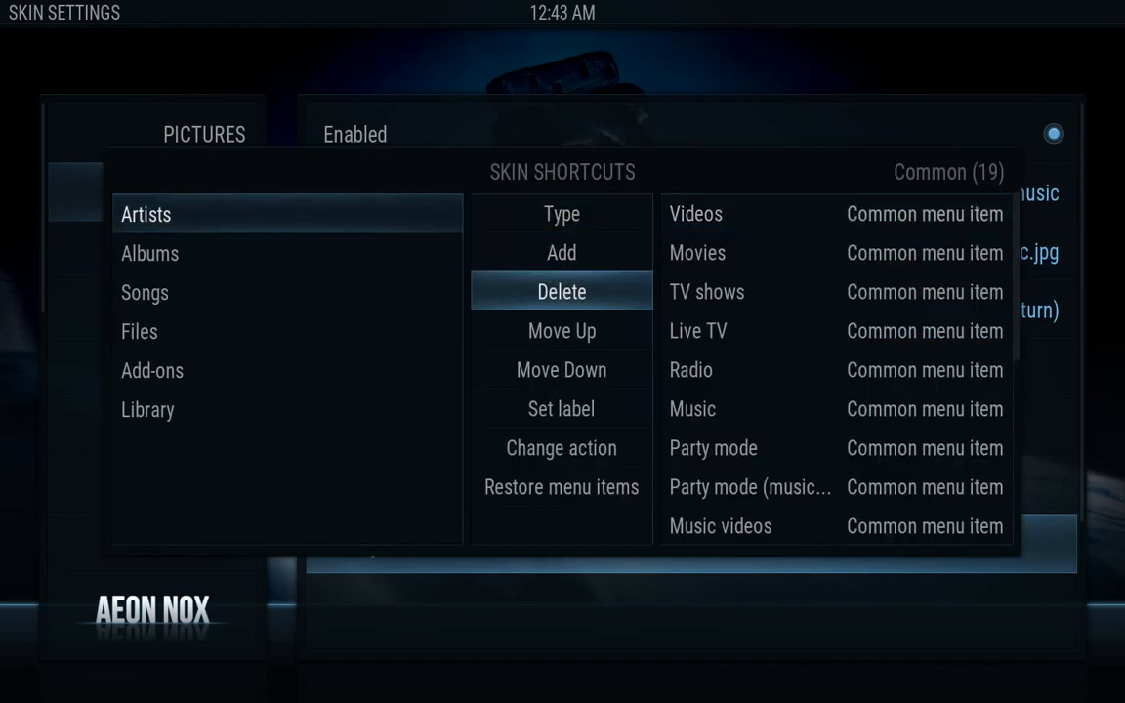
{"action": "key", "text": "Return"}
{"action": "key", "text": "Return"}
{"action": "key", "text": "Return"}
{"action": "key", "text": "Return"}
{"action": "key", "text": "Return"}
{"action": "key", "text": "Return"}
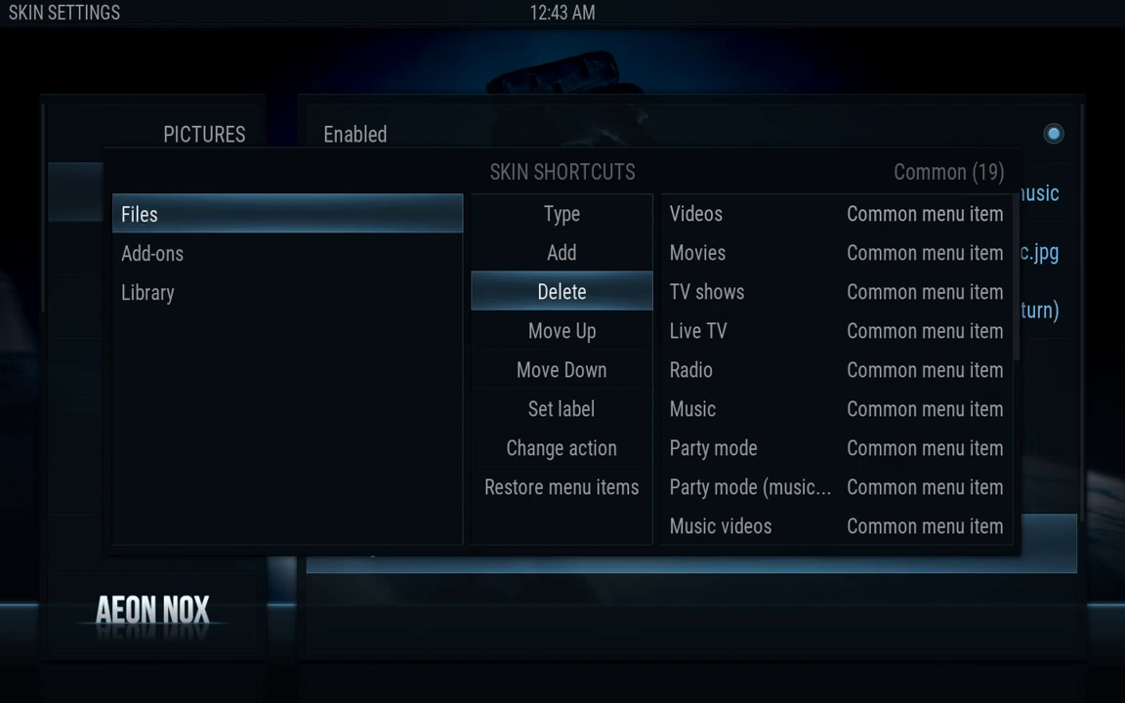
{"action": "key", "text": "Up"}
{"action": "key", "text": "Up"}
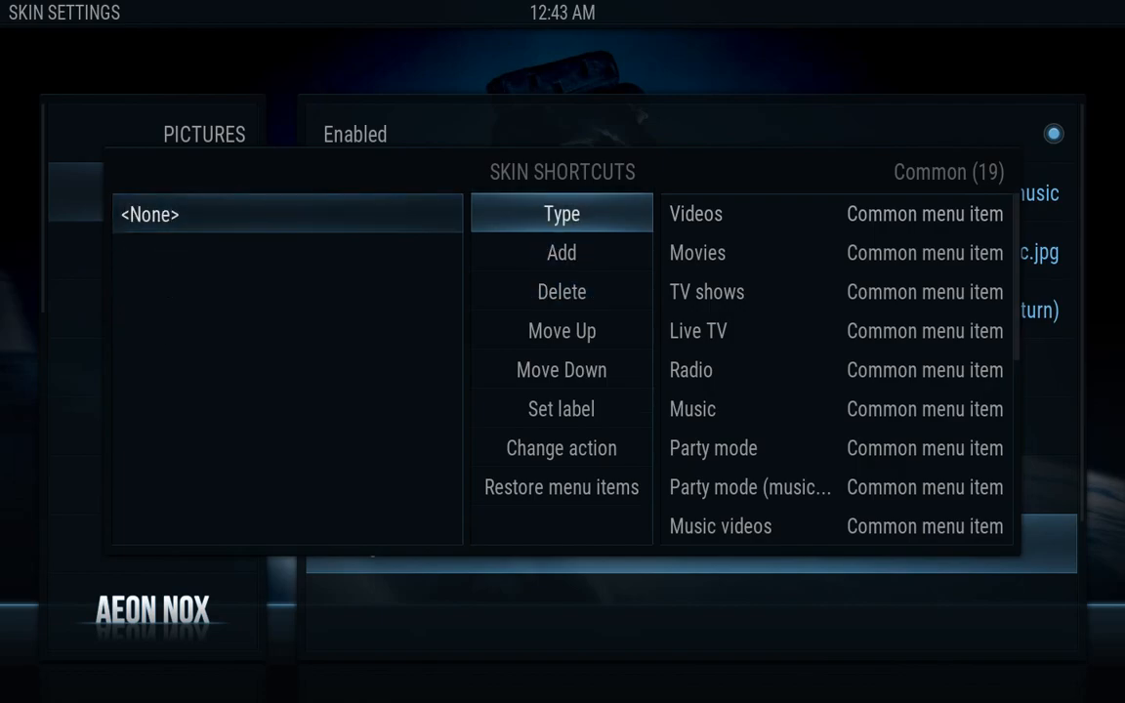
{"action": "key", "text": "Return"}
{"action": "key", "text": "Return"}
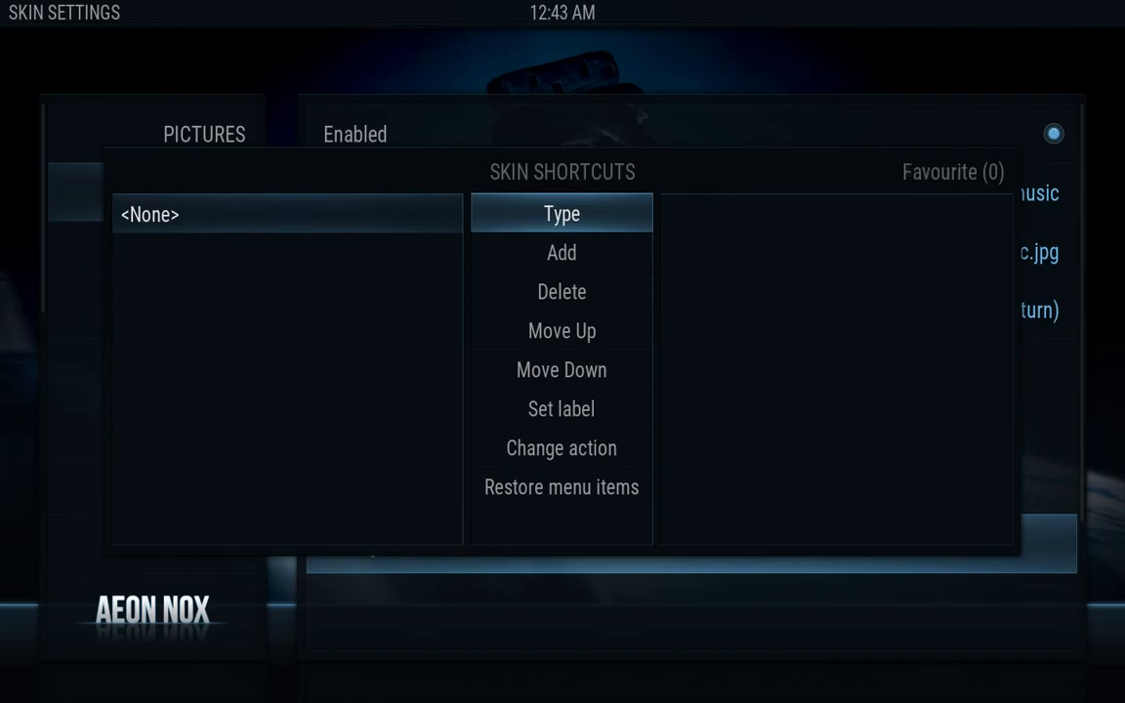
{"action": "key", "text": "Return"}
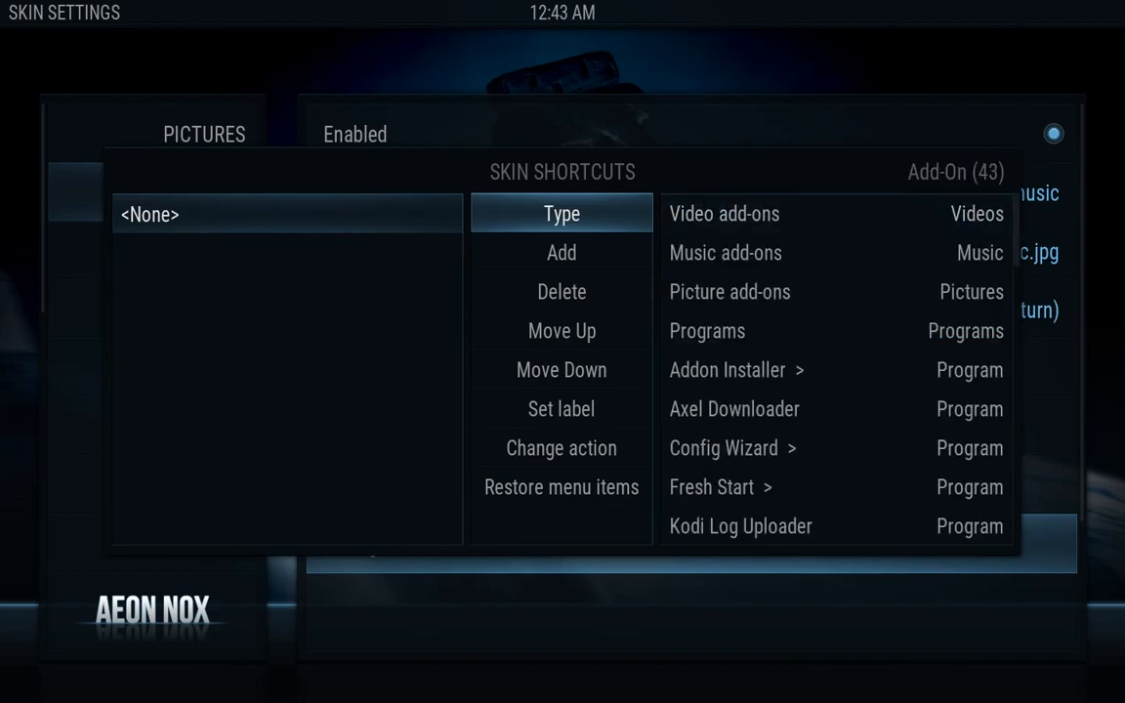
Add the YouTube video add-on as a Music submenu shortcut, declining its setup wizard
{"action": "key", "text": "Right"}
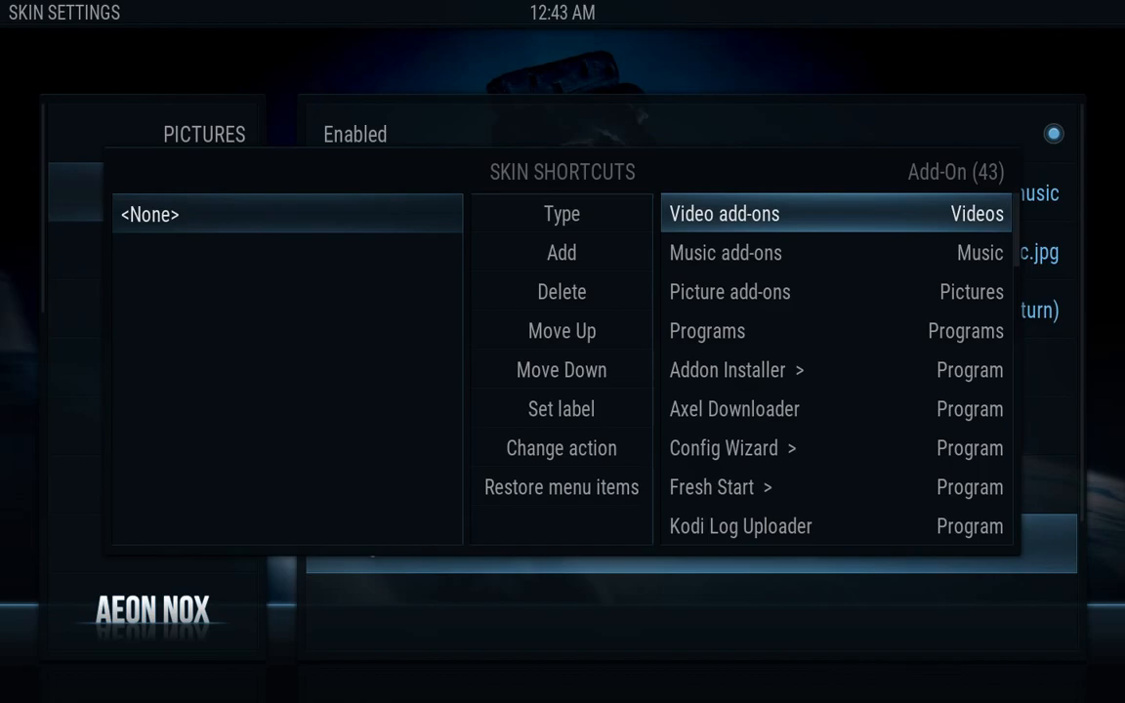
{"action": "key", "text": "Down"}
{"action": "key", "text": "Down"}
{"action": "key", "text": "Down"}
{"action": "key", "text": "Down"}
{"action": "key", "text": "Down"}
{"action": "key", "text": "Down"}
{"action": "key", "text": "Down"}
{"action": "key", "text": "Down"}
{"action": "key", "text": "Down"}
{"action": "key", "text": "Down"}
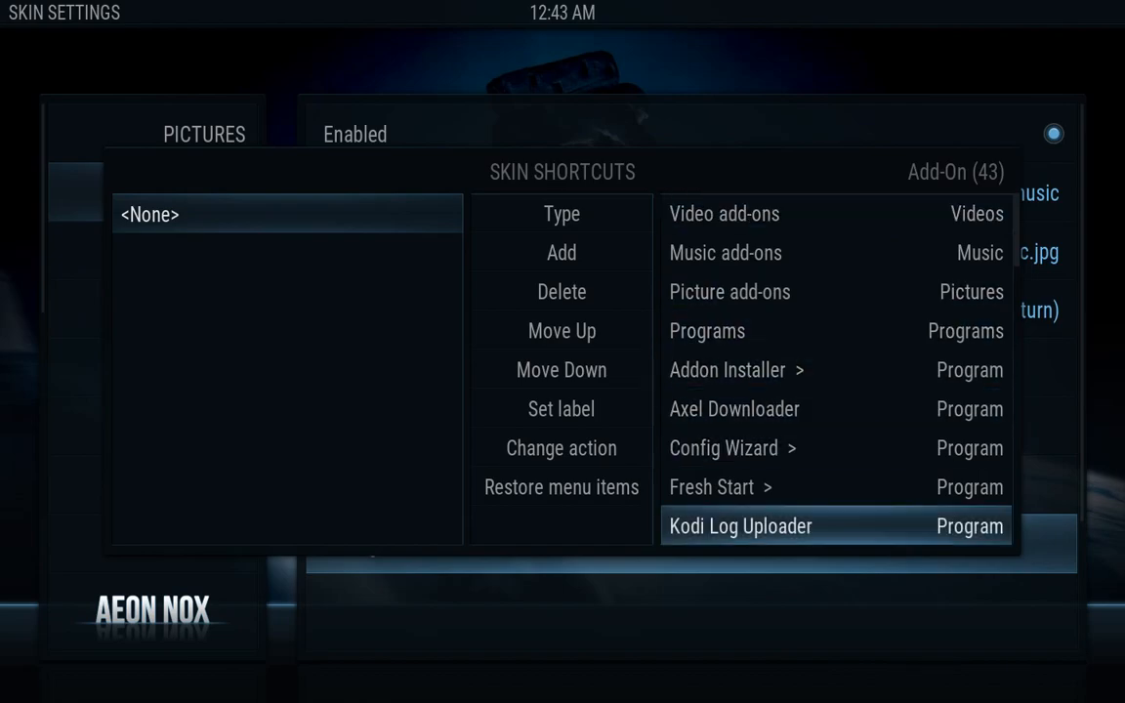
{"action": "key", "text": "Down"}
{"action": "key", "text": "Down"}
{"action": "key", "text": "Down"}
{"action": "key", "text": "Down"}
{"action": "key", "text": "Down"}
{"action": "key", "text": "Down"}
{"action": "key", "text": "Down"}
{"action": "key", "text": "Down"}
{"action": "key", "text": "Down"}
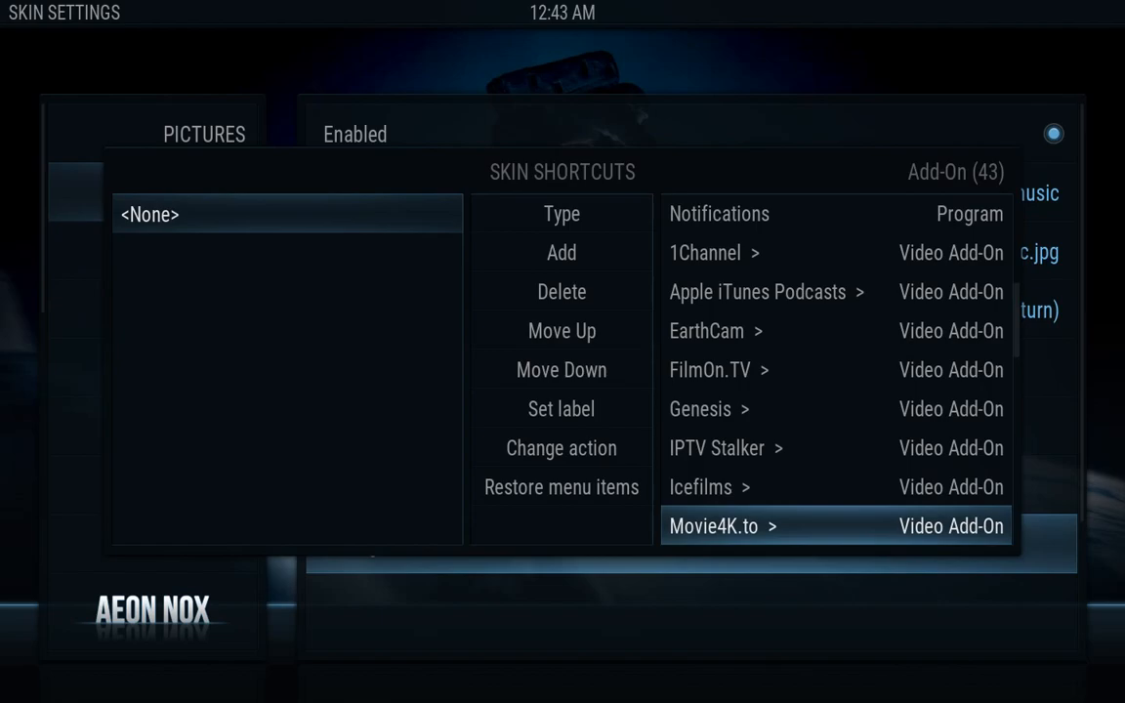
{"action": "key", "text": "Down"}
{"action": "key", "text": "Down"}
{"action": "key", "text": "Down"}
{"action": "key", "text": "Down"}
{"action": "key", "text": "Down"}
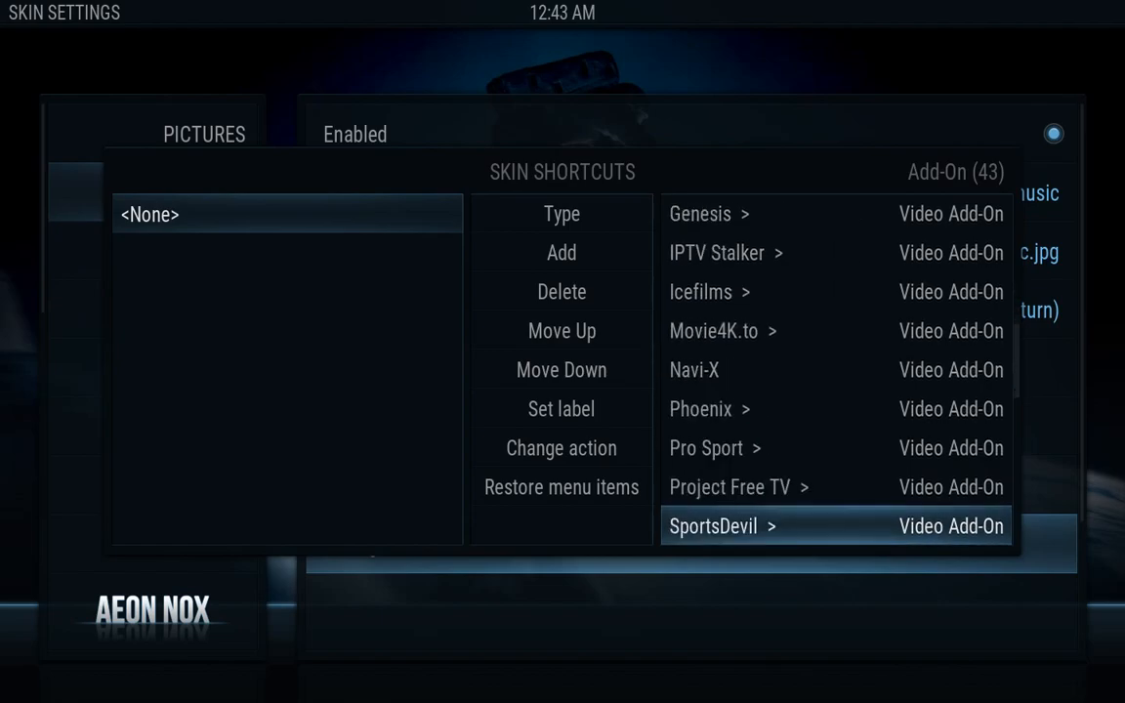
{"action": "key", "text": "Down"}
{"action": "key", "text": "Down"}
{"action": "key", "text": "Down"}
{"action": "key", "text": "Down"}
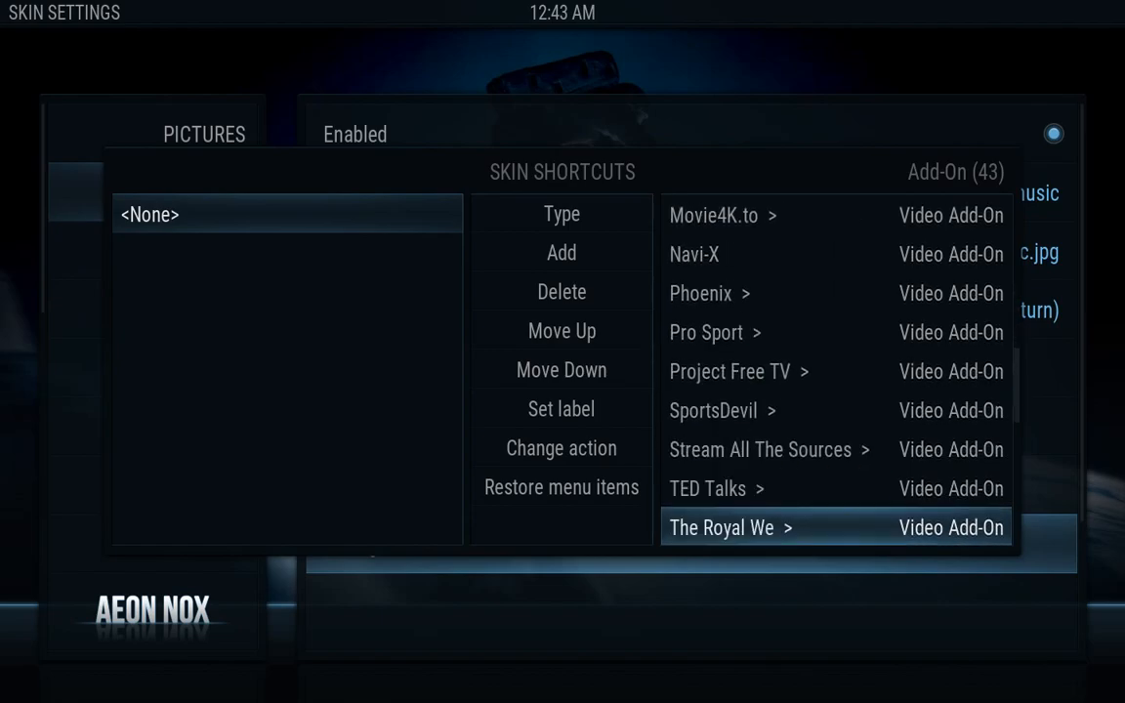
{"action": "key", "text": "Down"}
{"action": "key", "text": "Down"}
{"action": "key", "text": "Down"}
{"action": "key", "text": "Down"}
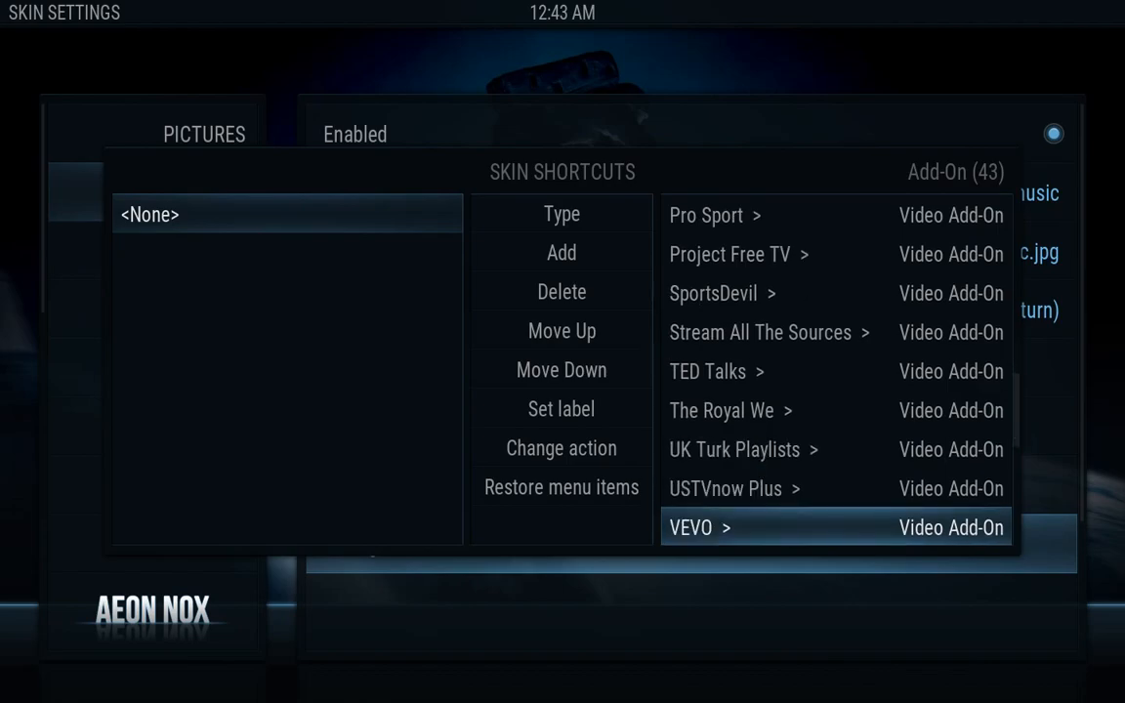
{"action": "key", "text": "Down"}
{"action": "key", "text": "Down"}
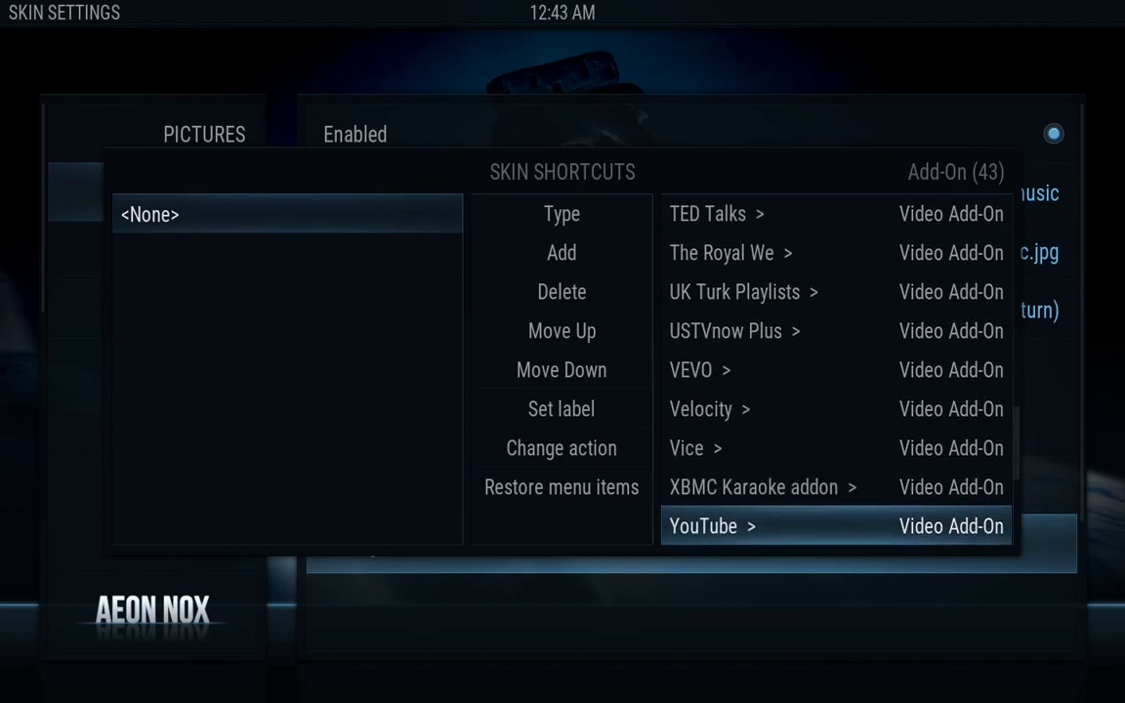
{"action": "key", "text": "Down"}
{"action": "key", "text": "Up"}
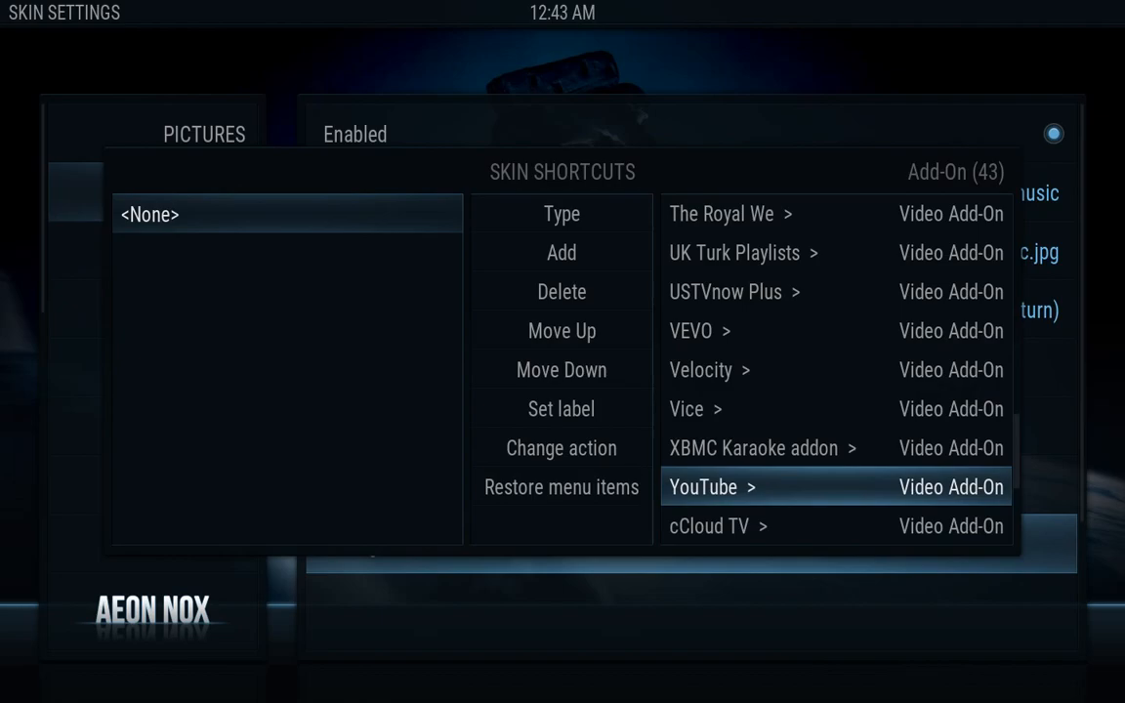
{"action": "key", "text": "Return"}
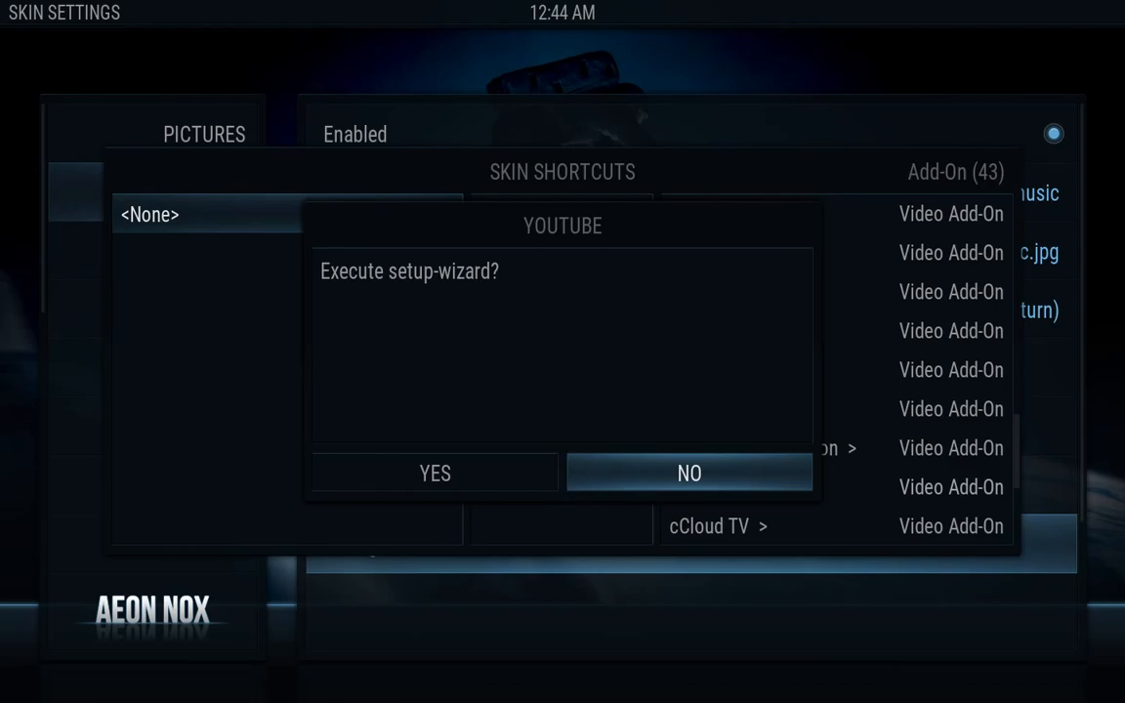
{"action": "key", "text": "Return"}
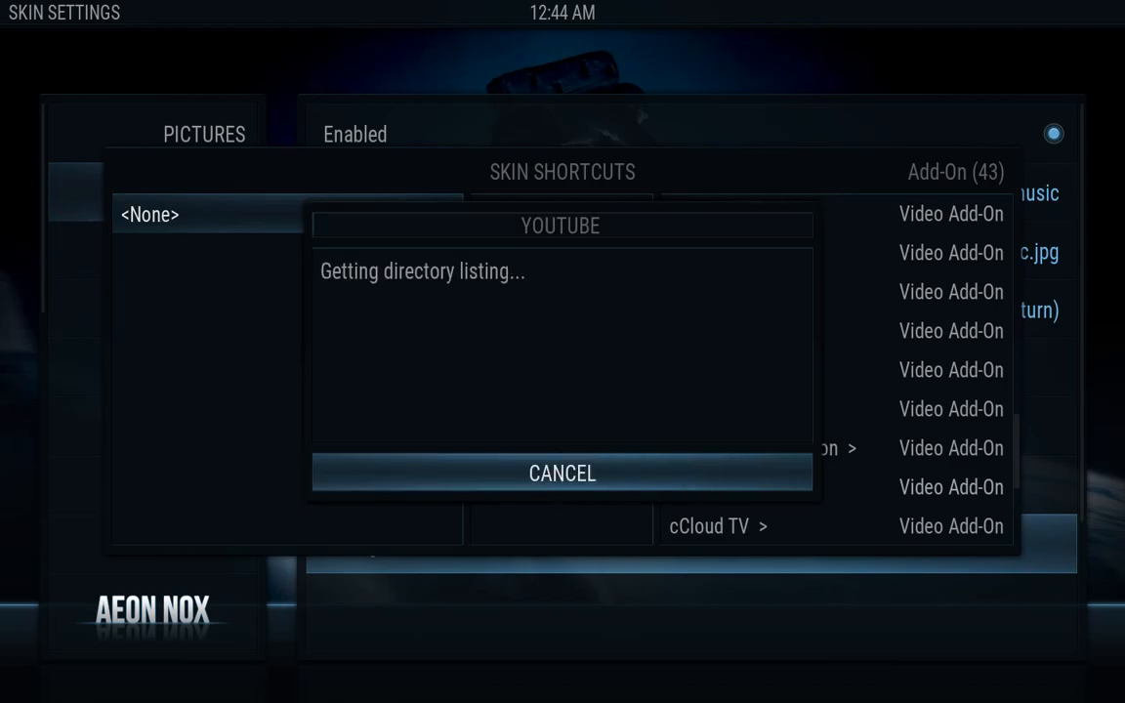
{"action": "key", "text": "Down"}
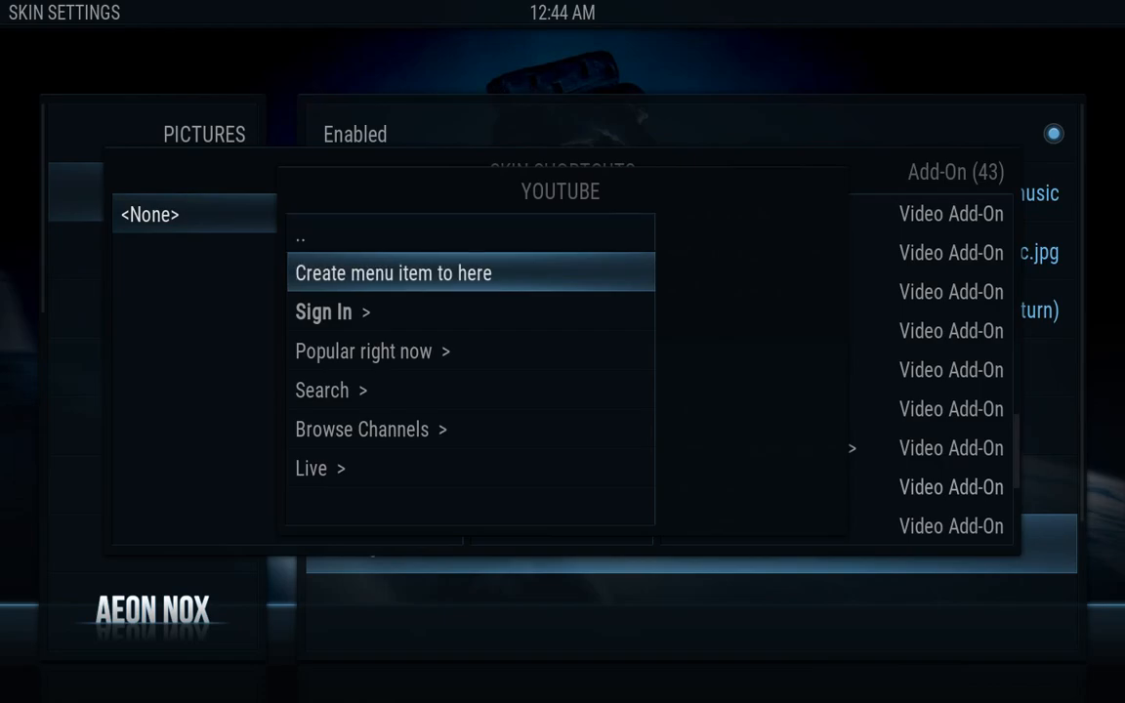
{"action": "key", "text": "Return"}
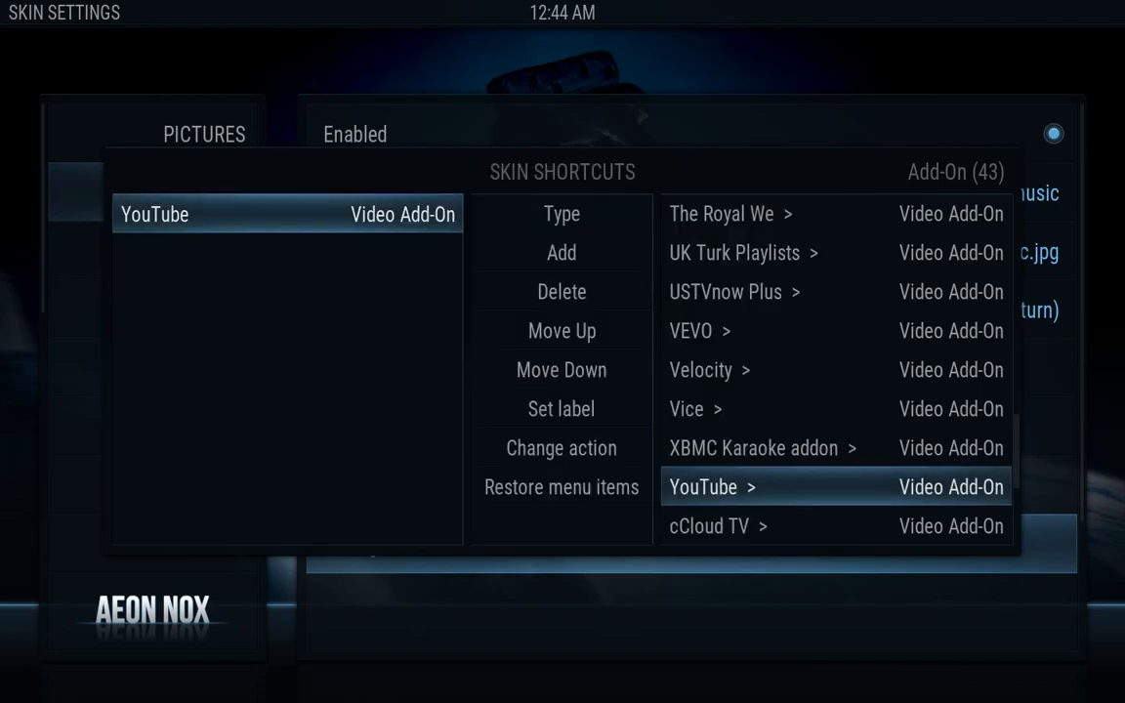
{"action": "key", "text": "Left"}
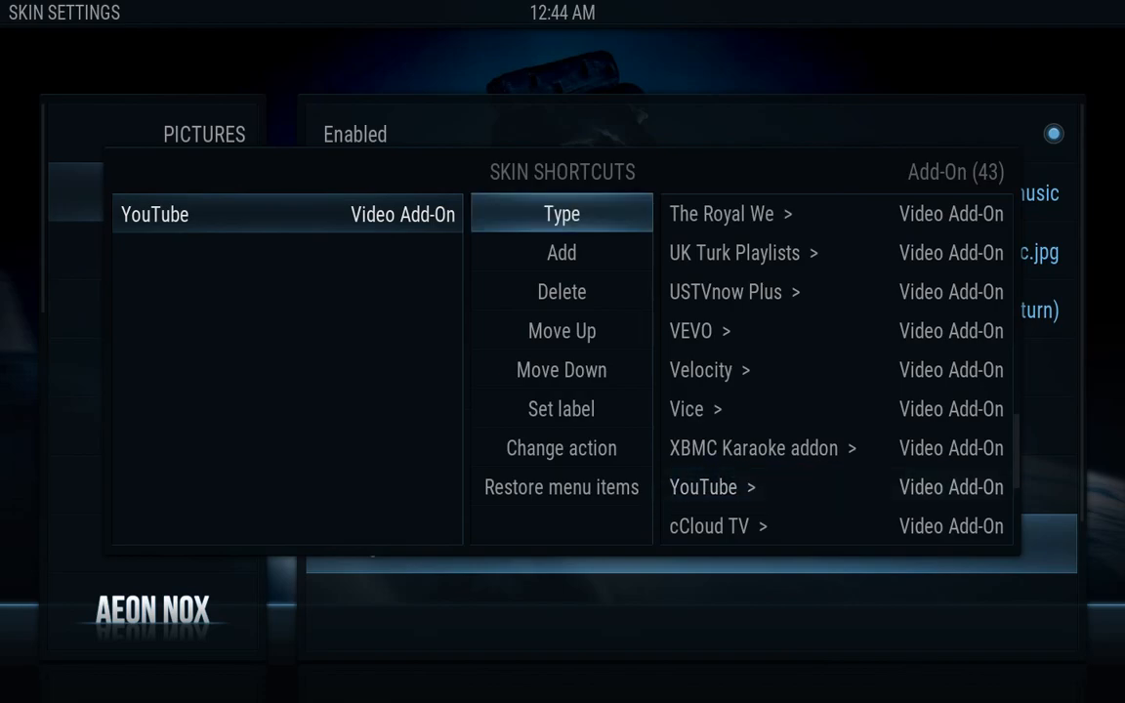
{"action": "key", "text": "Down"}
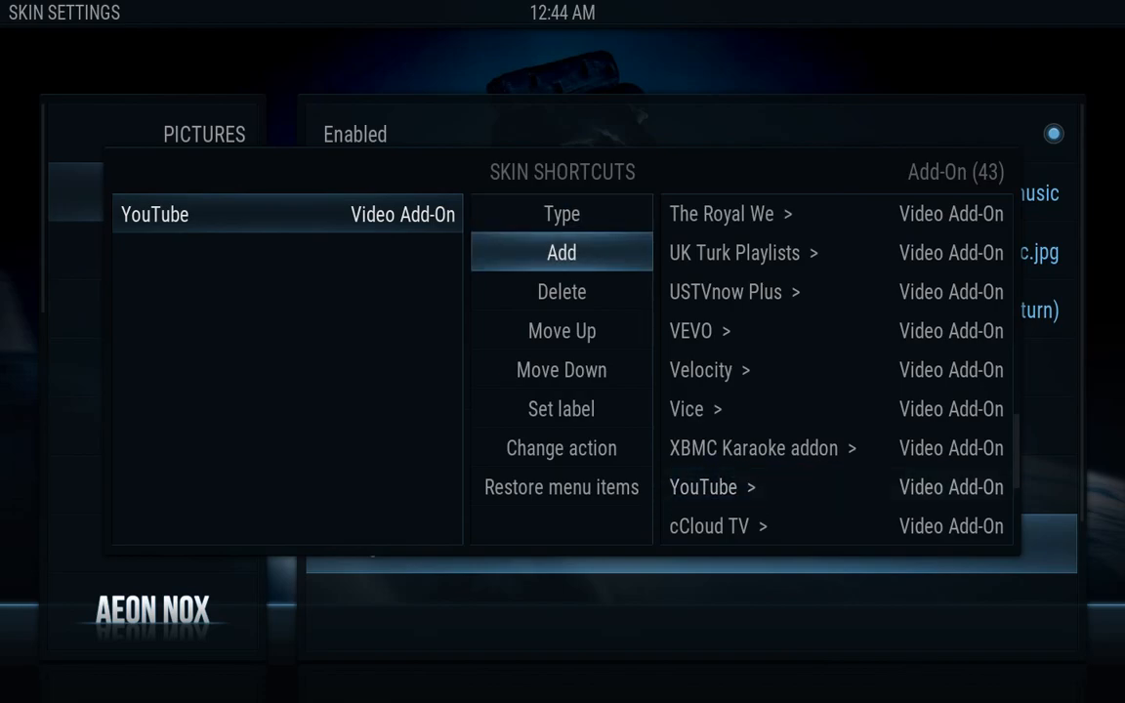
Add a Radio add-on shortcut after YouTube in the Music submenu, then close Skin Shortcuts
{"action": "key", "text": "Return"}
{"action": "key", "text": "Right"}
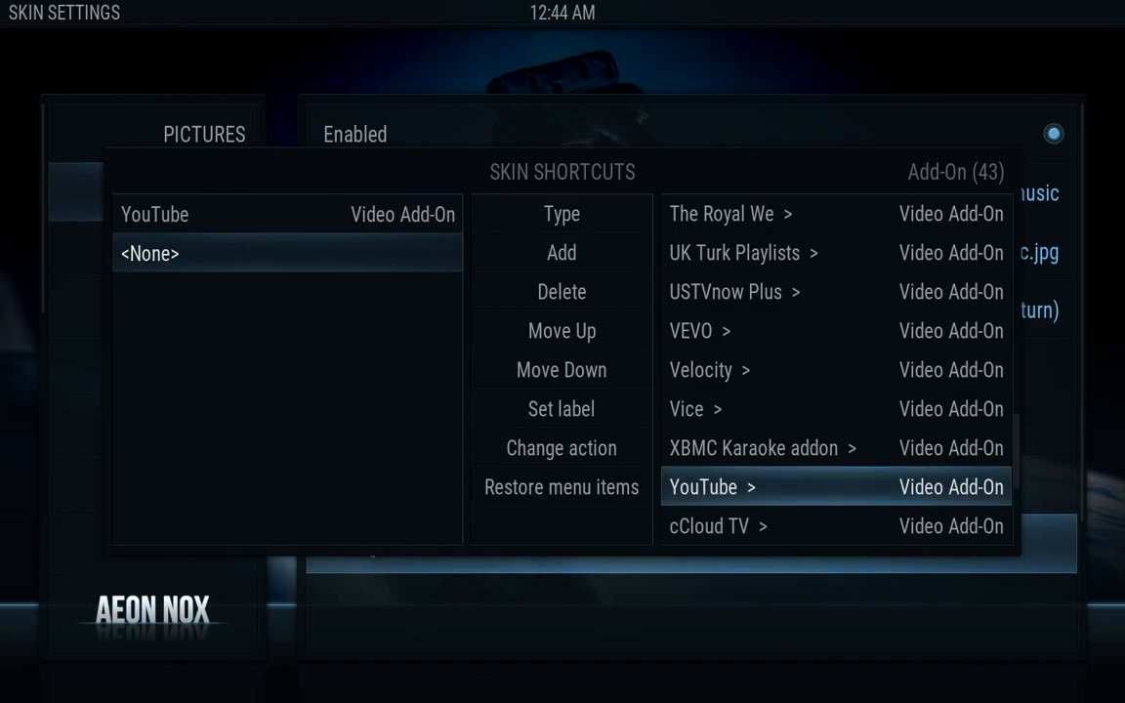
{"action": "key", "text": "Down"}
{"action": "key", "text": "Down"}
{"action": "key", "text": "Down"}
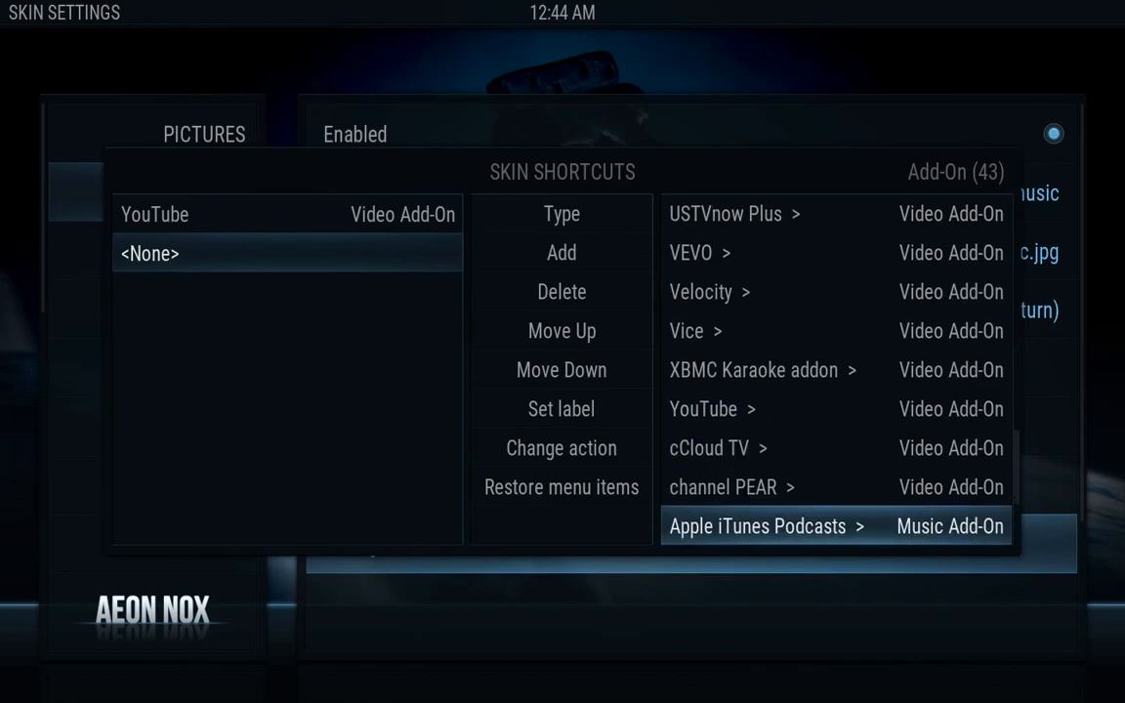
{"action": "key", "text": "Down"}
{"action": "key", "text": "Down"}
{"action": "key", "text": "Down"}
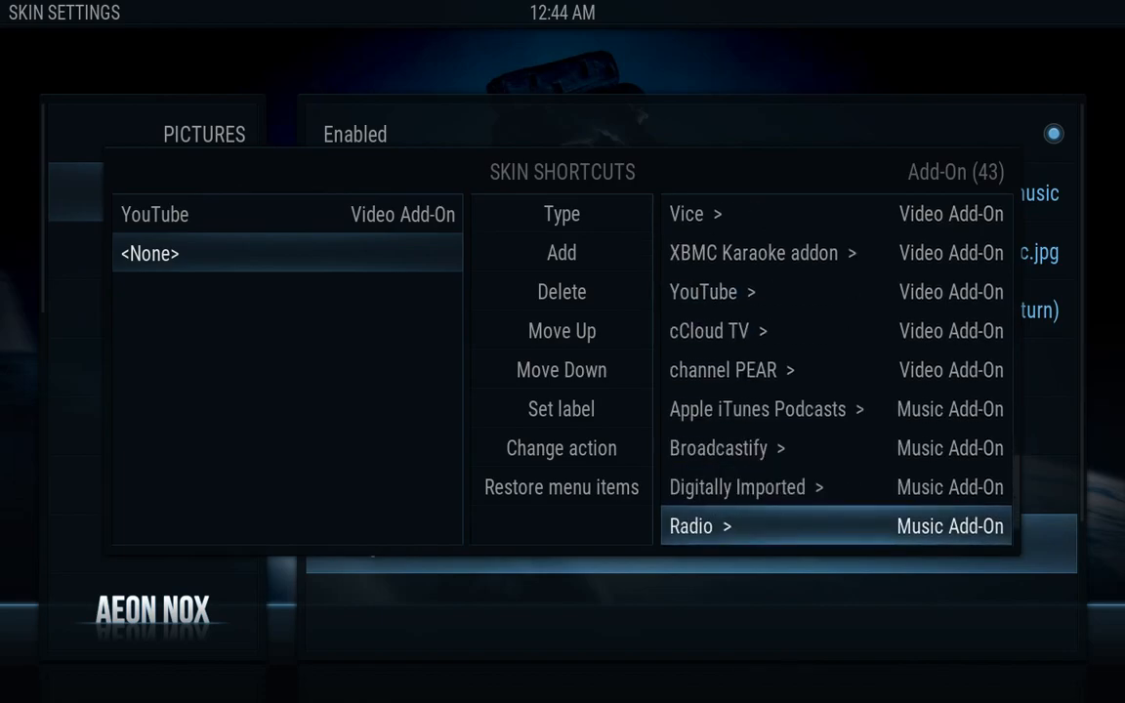
{"action": "key", "text": "Return"}
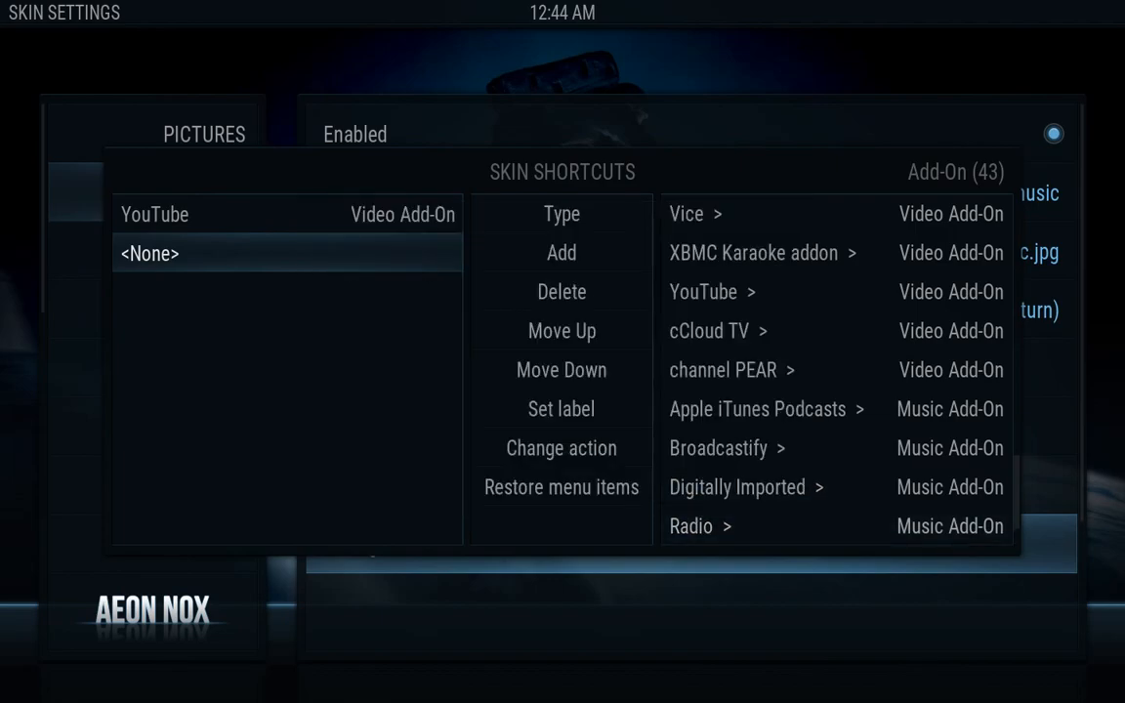
{"action": "key", "text": "Down"}
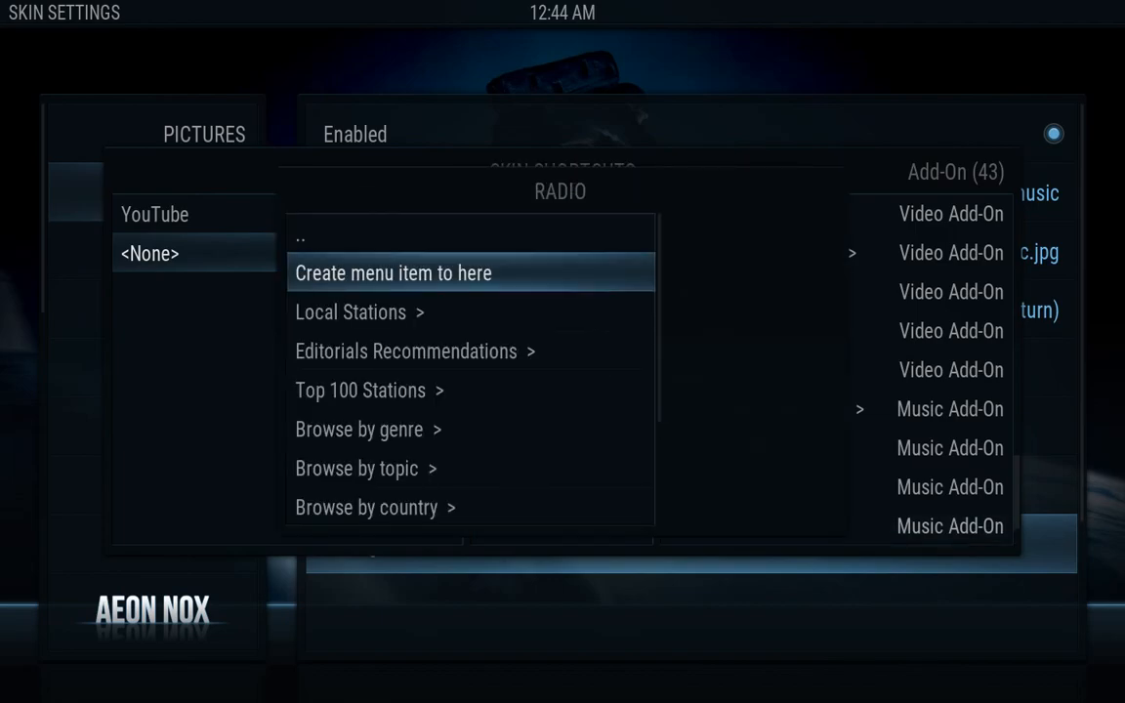
{"action": "key", "text": "Return"}
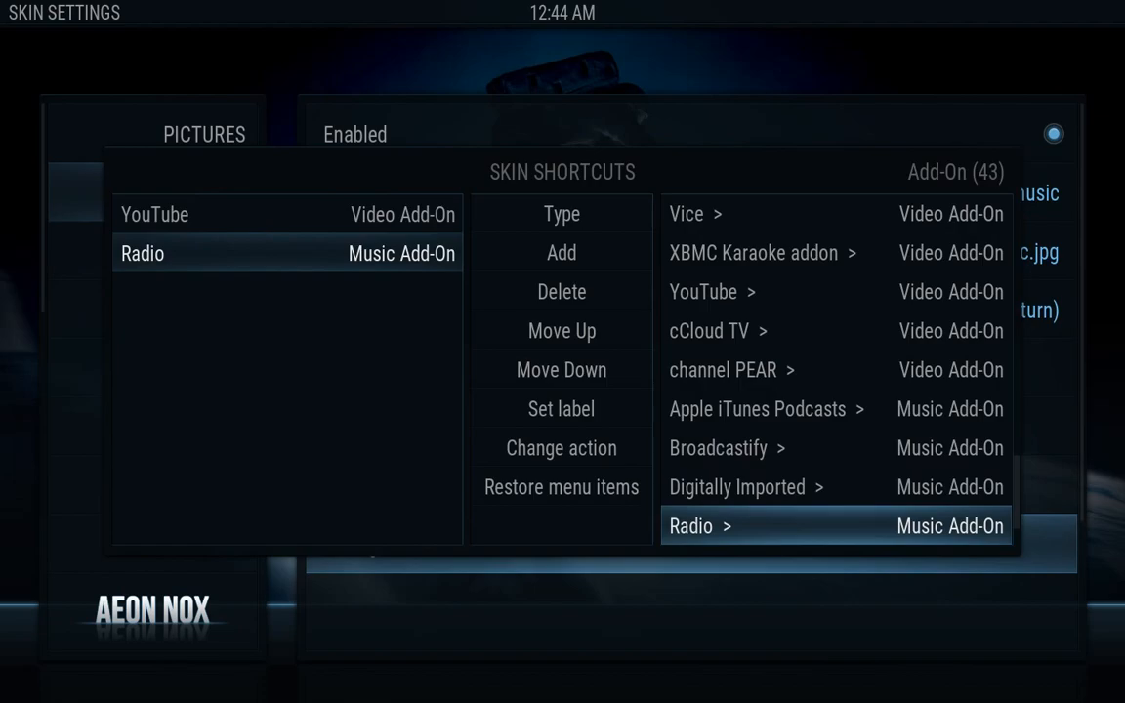
{"action": "key", "text": "Escape"}
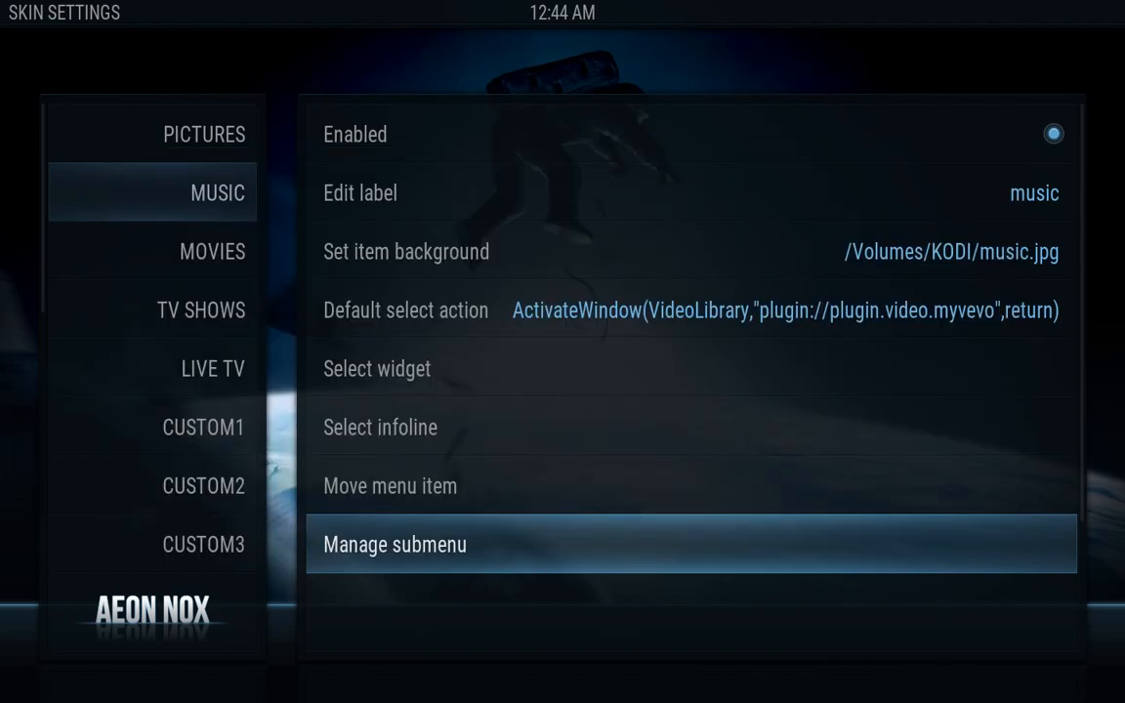
Open the MOVIES item's default select action and choose the Video Add-On category
{"action": "key", "text": "Left"}
{"action": "key", "text": "Down"}
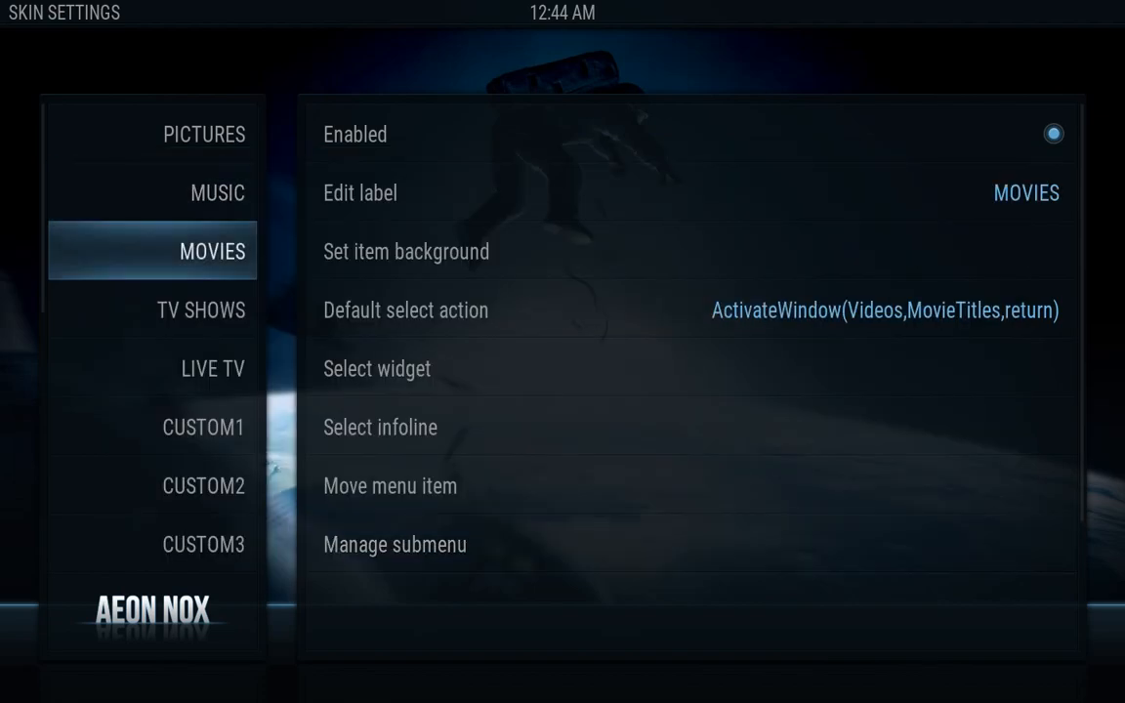
{"action": "key", "text": "Right"}
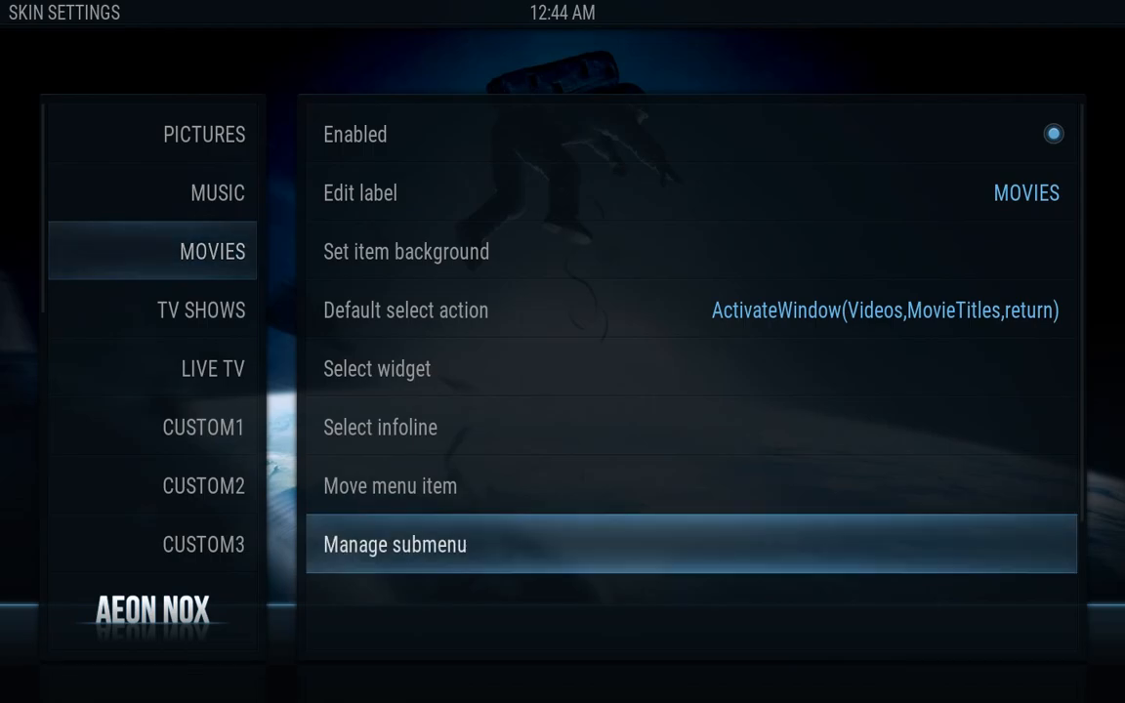
{"action": "key", "text": "Up"}
{"action": "key", "text": "Up"}
{"action": "key", "text": "Up"}
{"action": "key", "text": "Up"}
{"action": "key", "text": "Up"}
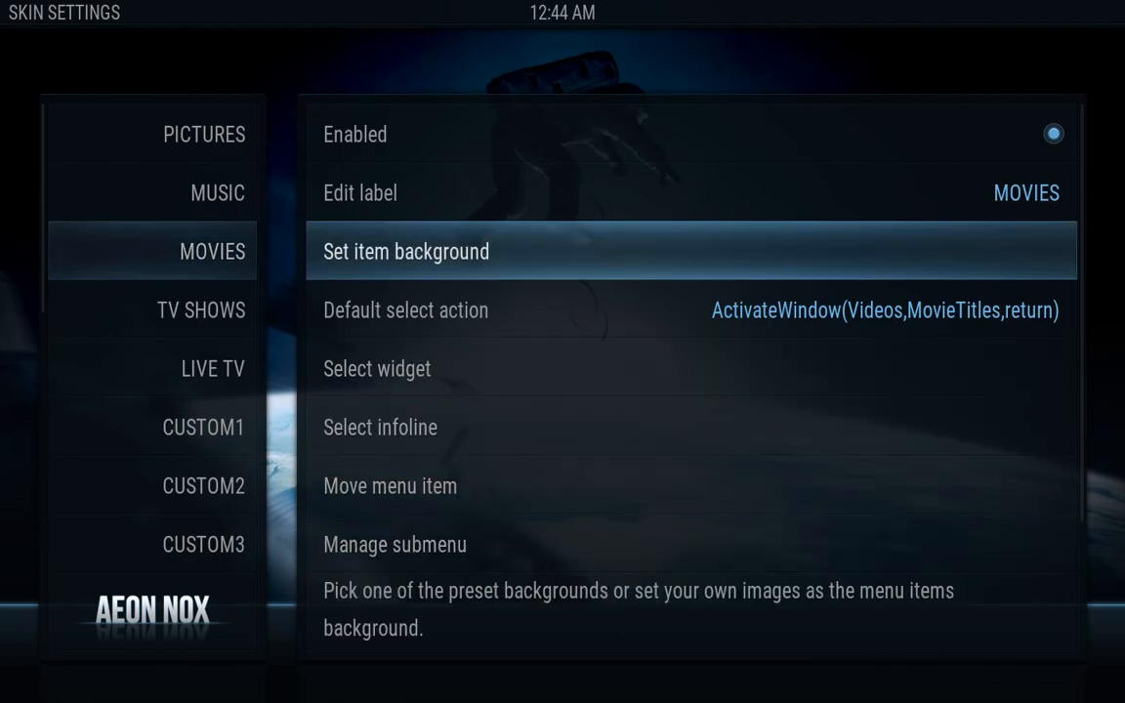
{"action": "key", "text": "Down"}
{"action": "key", "text": "Return"}
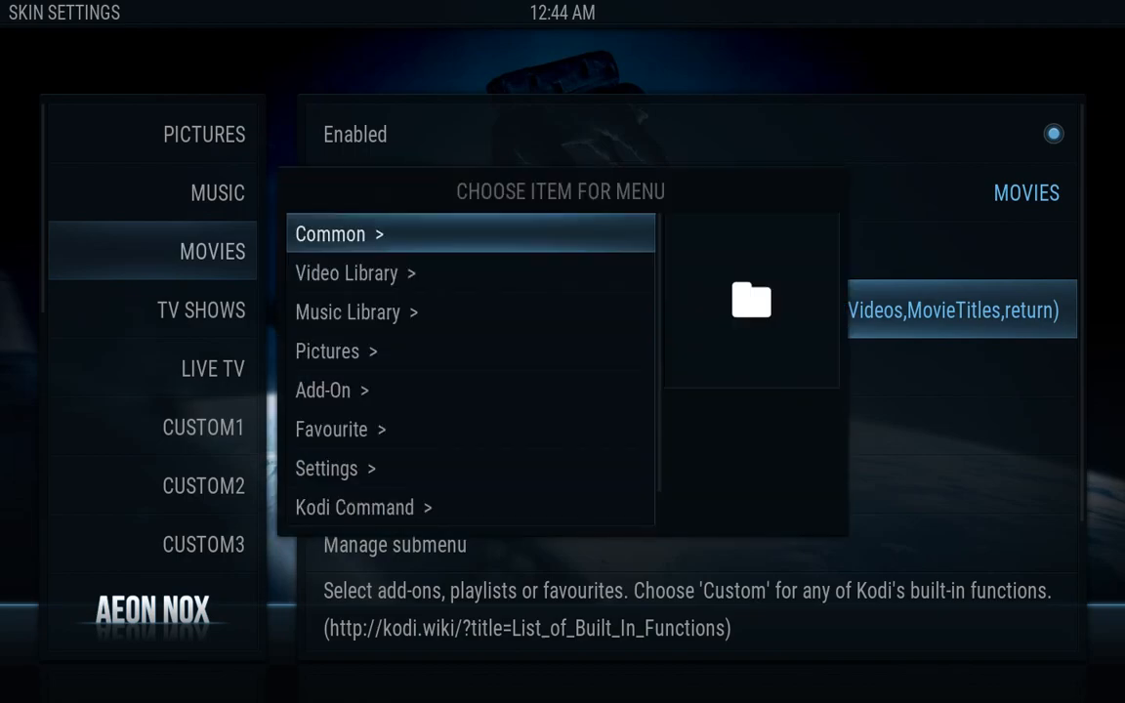
{"action": "key", "text": "Down"}
{"action": "key", "text": "Down"}
{"action": "key", "text": "Down"}
{"action": "key", "text": "Down"}
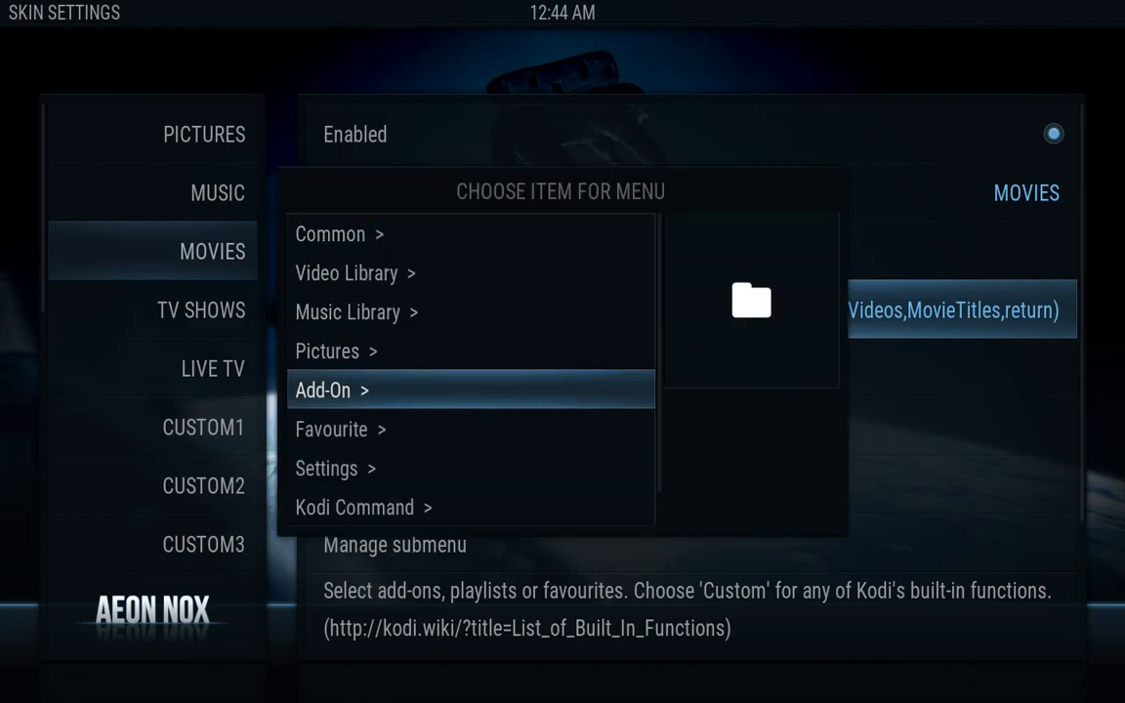
{"action": "key", "text": "Escape"}
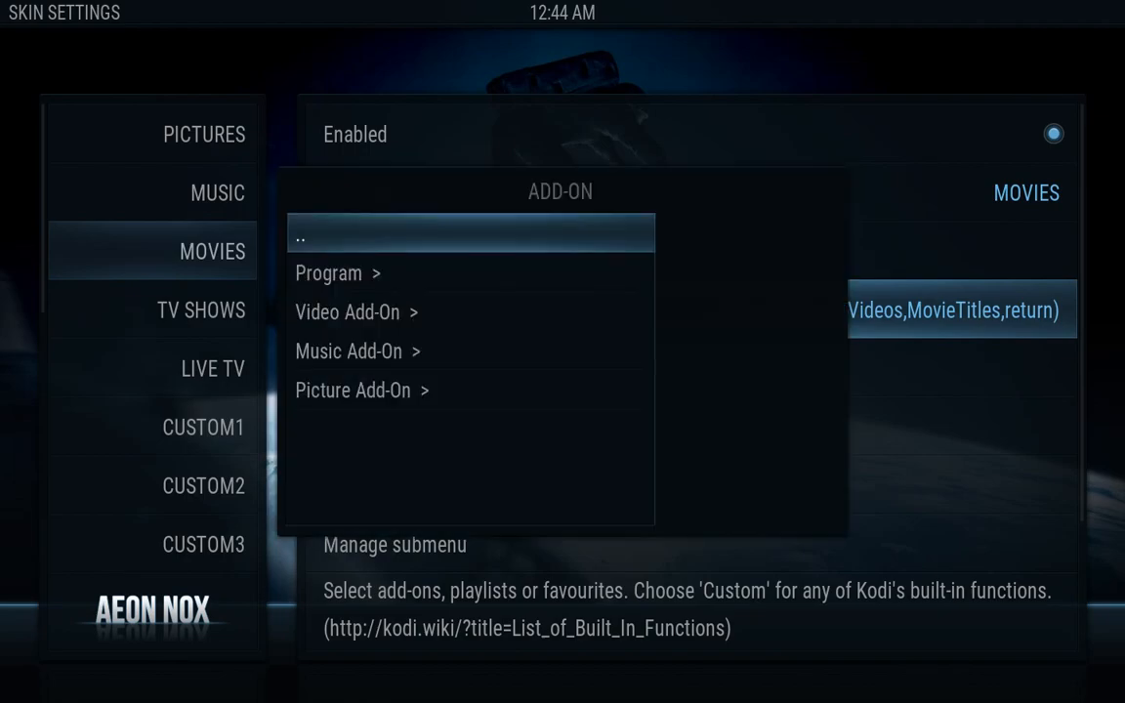
{"action": "key", "text": "Down"}
{"action": "key", "text": "Down"}
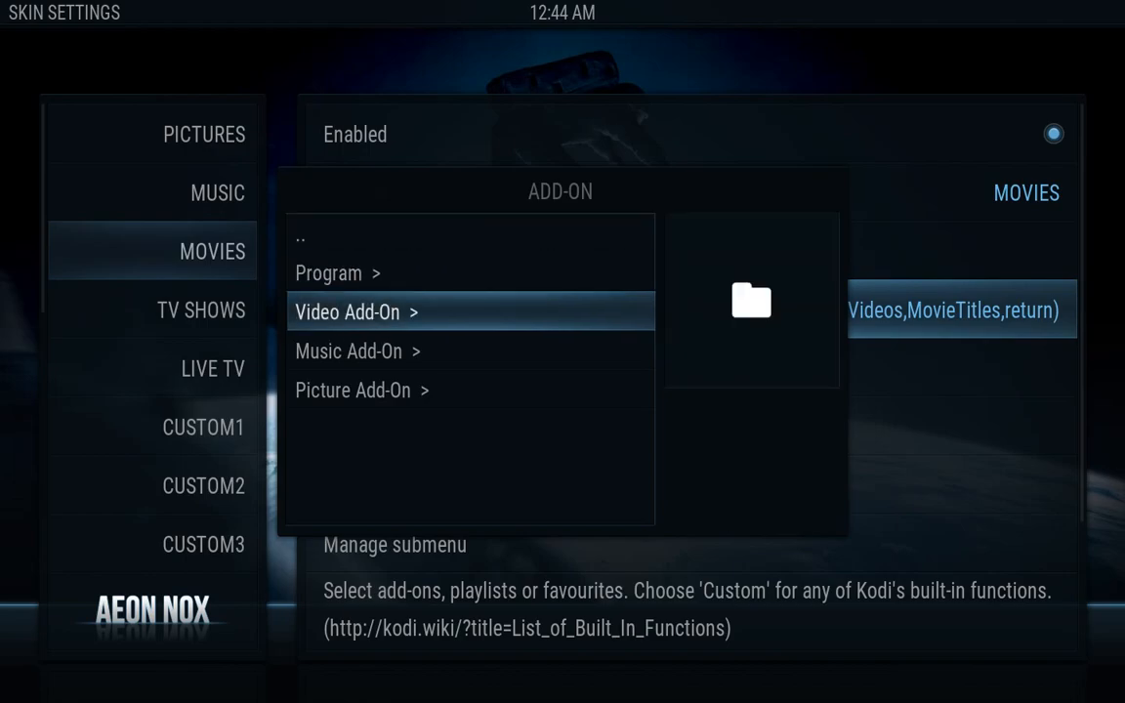
{"action": "key", "text": "Return"}
Link the action to Genesis's Movies section and dismiss the Genesis changelog
{"action": "key", "text": "Down"}
{"action": "key", "text": "Down"}
{"action": "key", "text": "Down"}
{"action": "key", "text": "Down"}
{"action": "key", "text": "Down"}
{"action": "key", "text": "Down"}
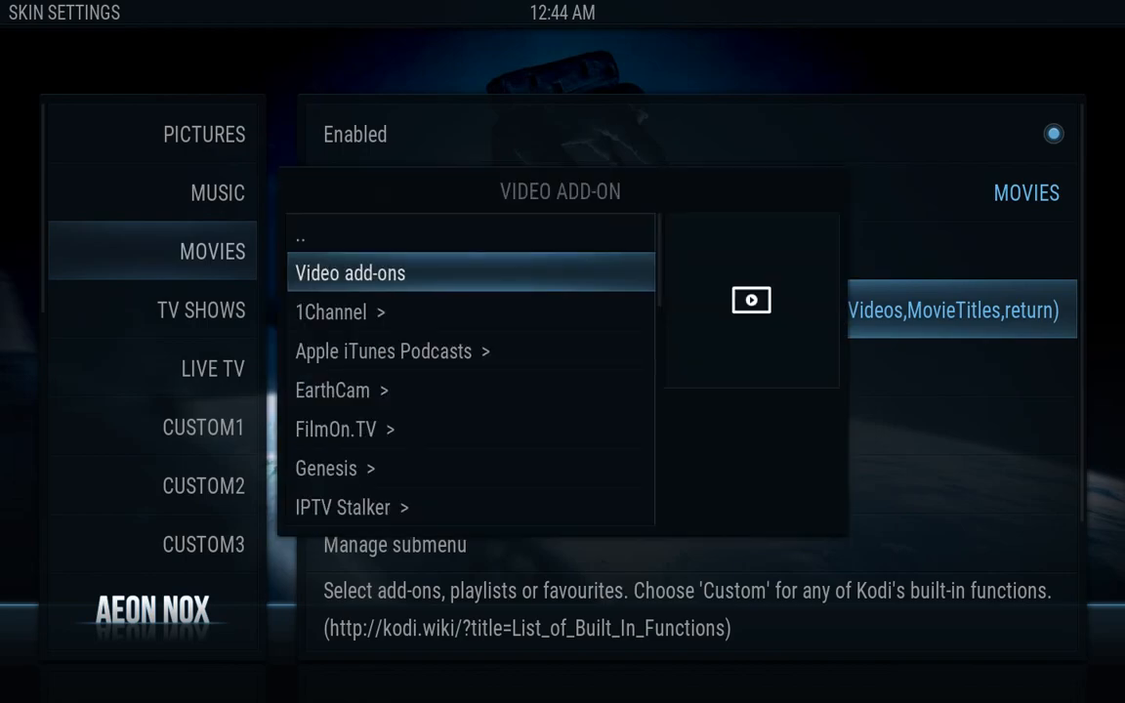
{"action": "key", "text": "Down"}
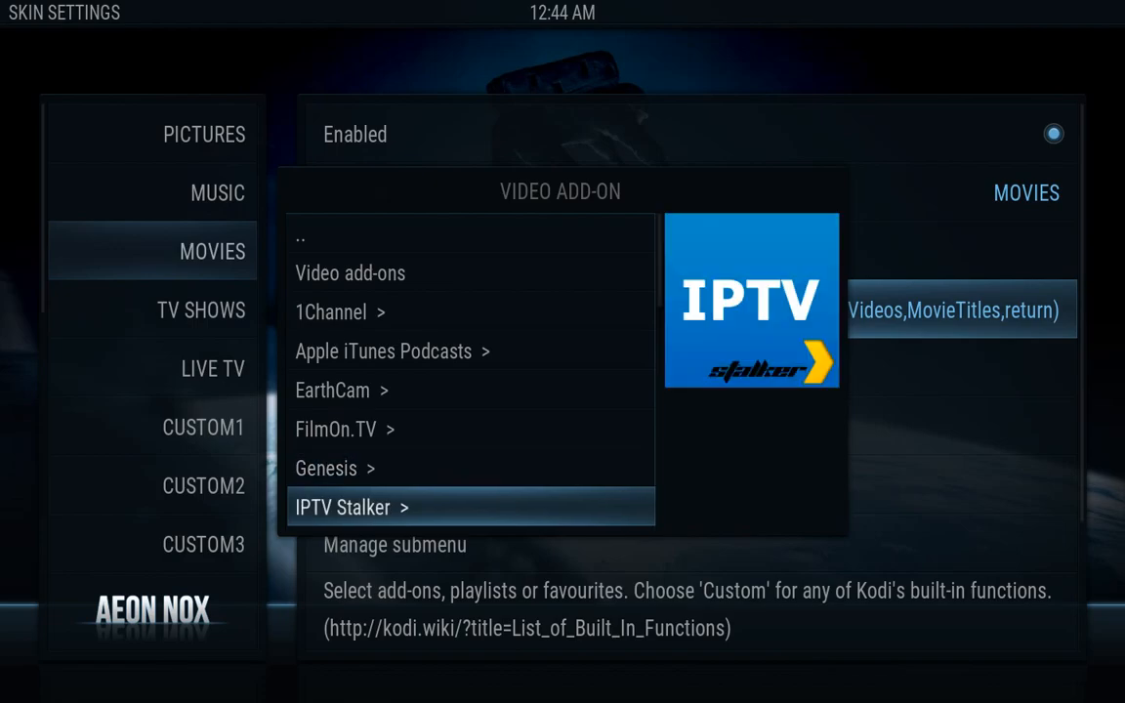
{"action": "key", "text": "Up"}
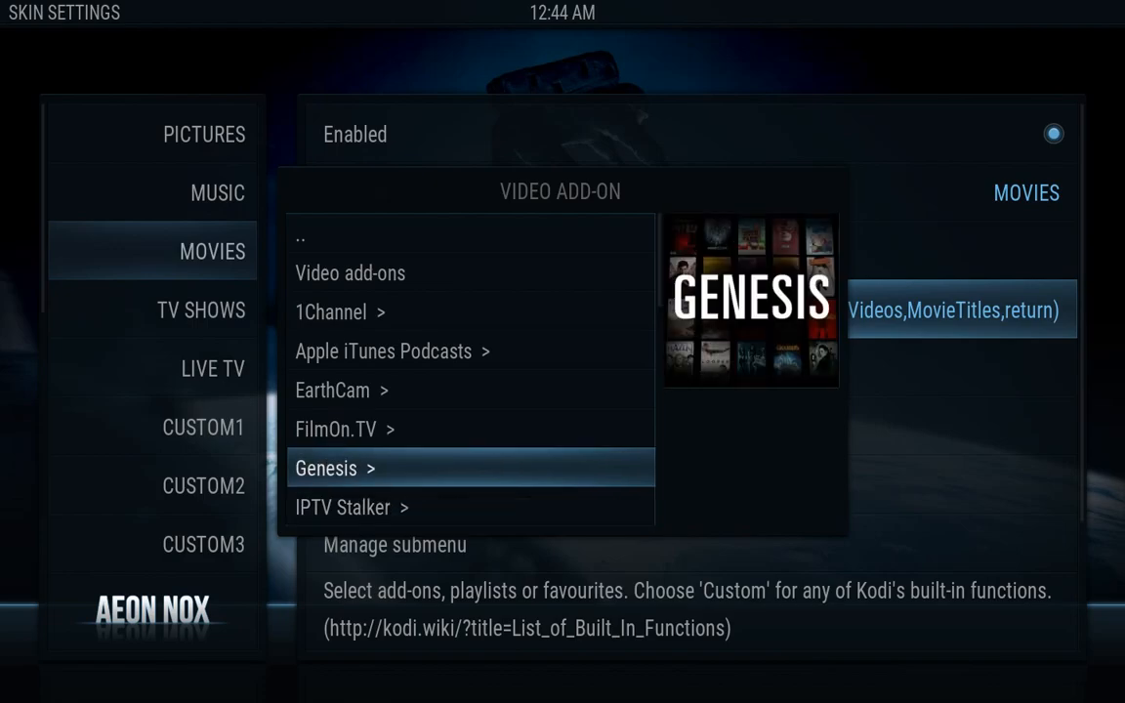
{"action": "key", "text": "Return"}
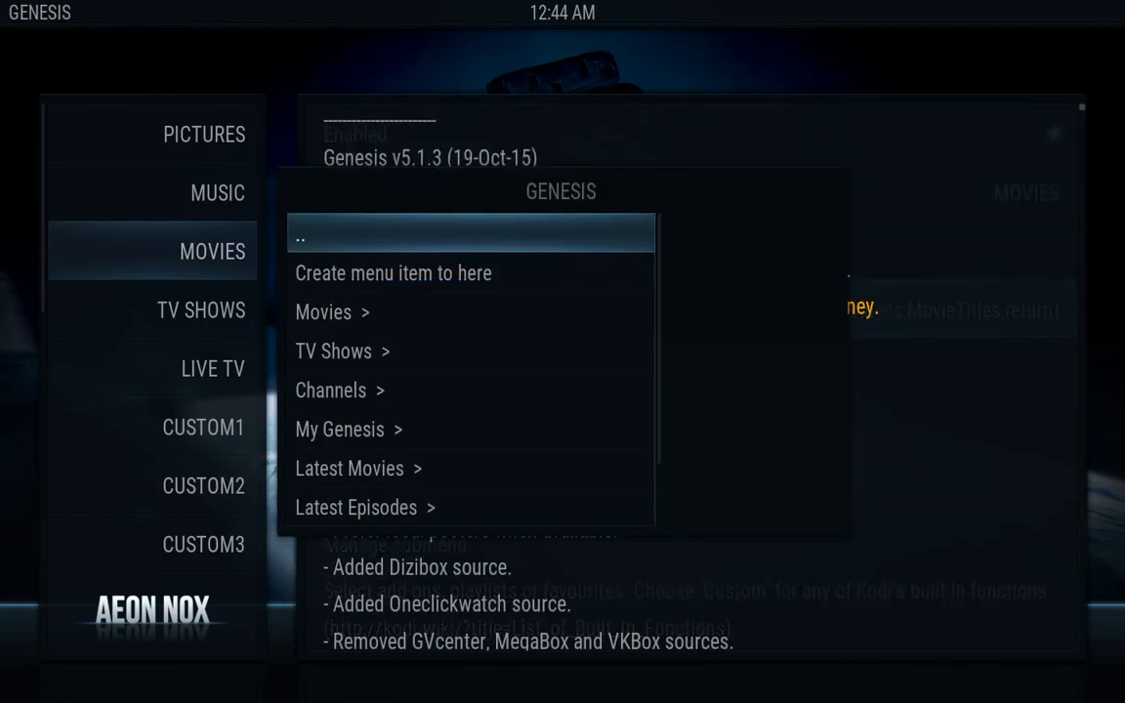
{"action": "key", "text": "Down"}
{"action": "key", "text": "Down"}
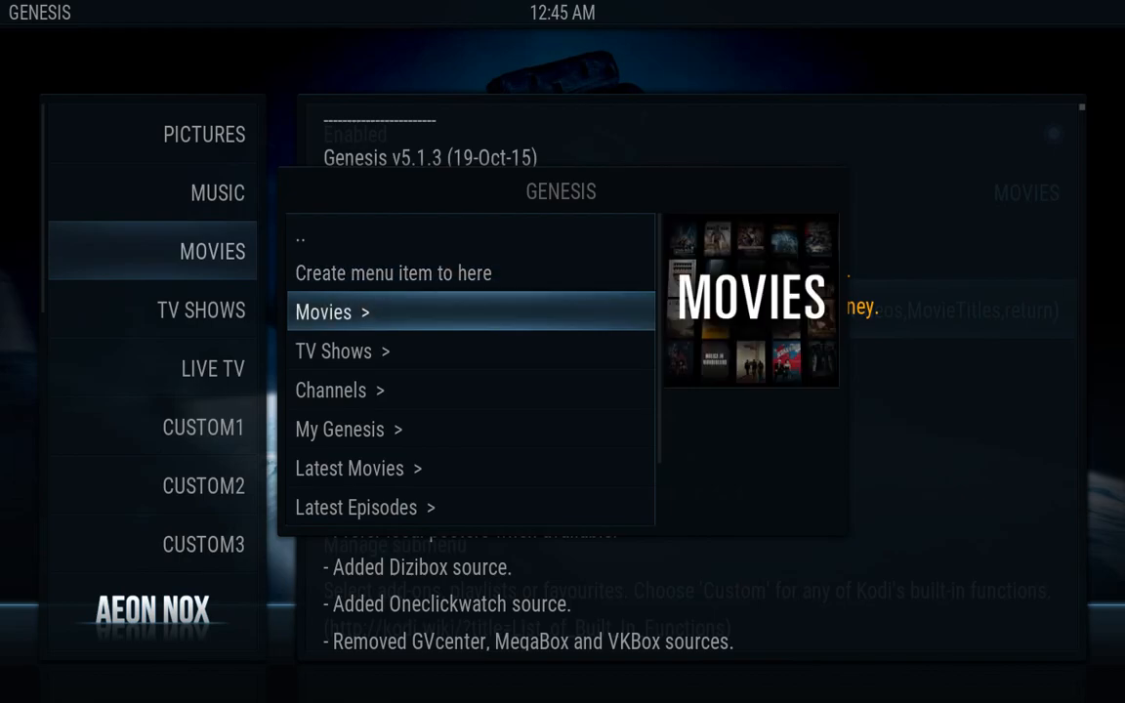
{"action": "key", "text": "Return"}
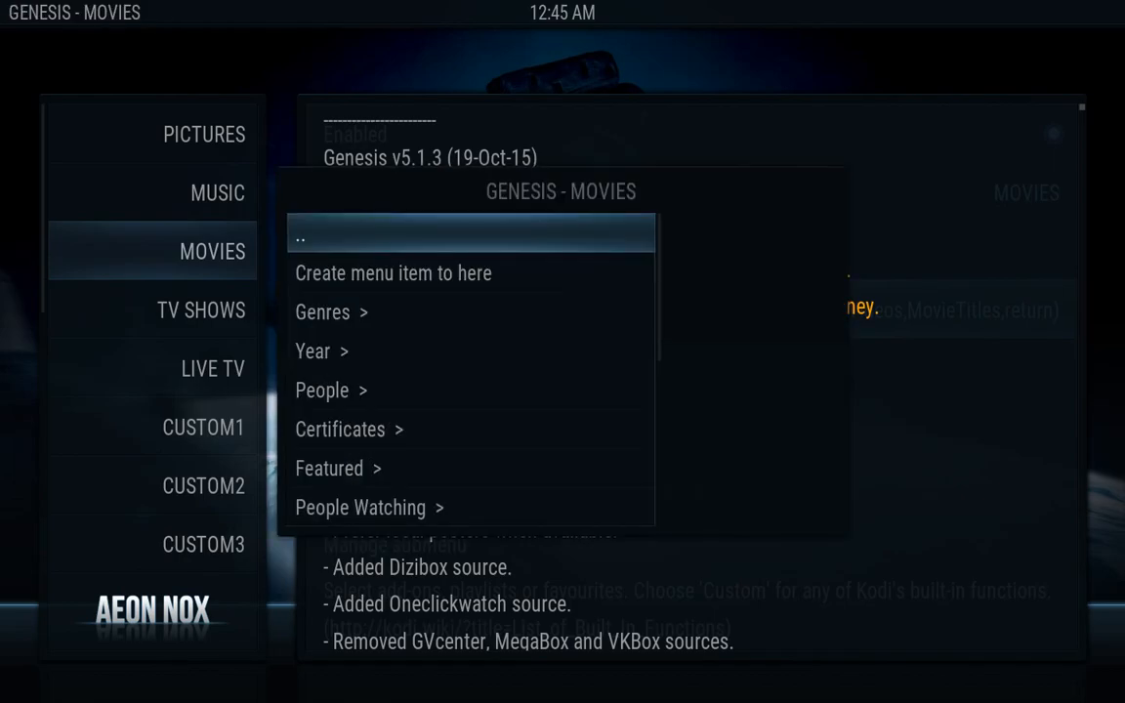
{"action": "key", "text": "Down"}
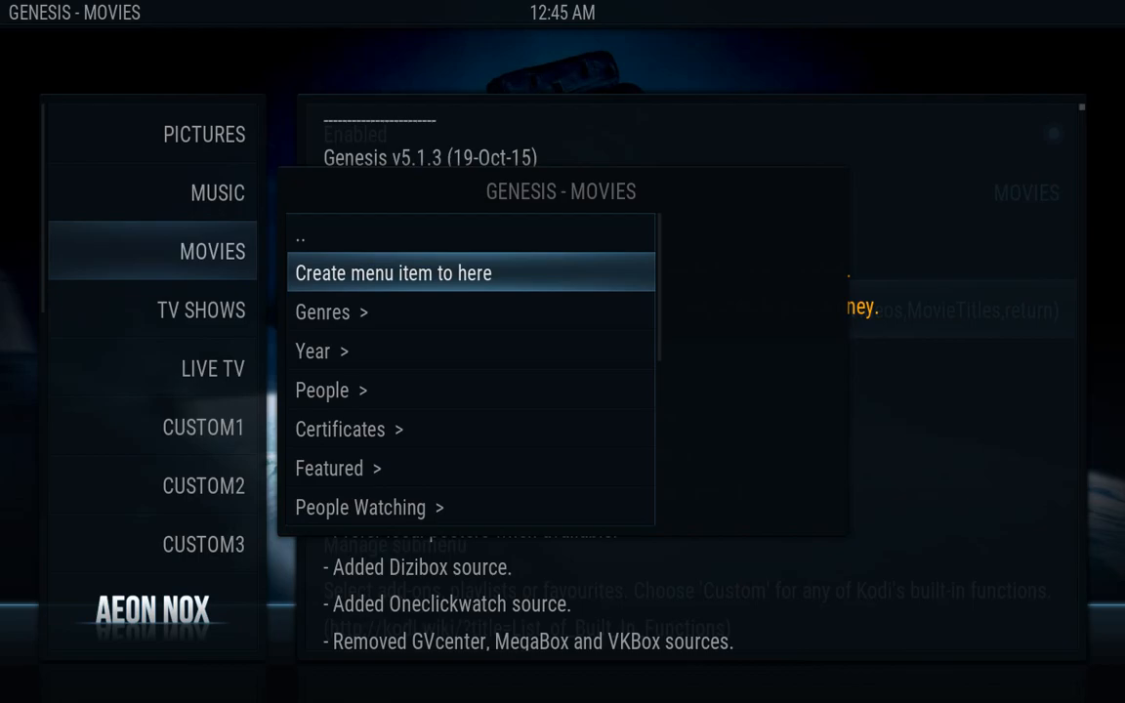
{"action": "key", "text": "Return"}
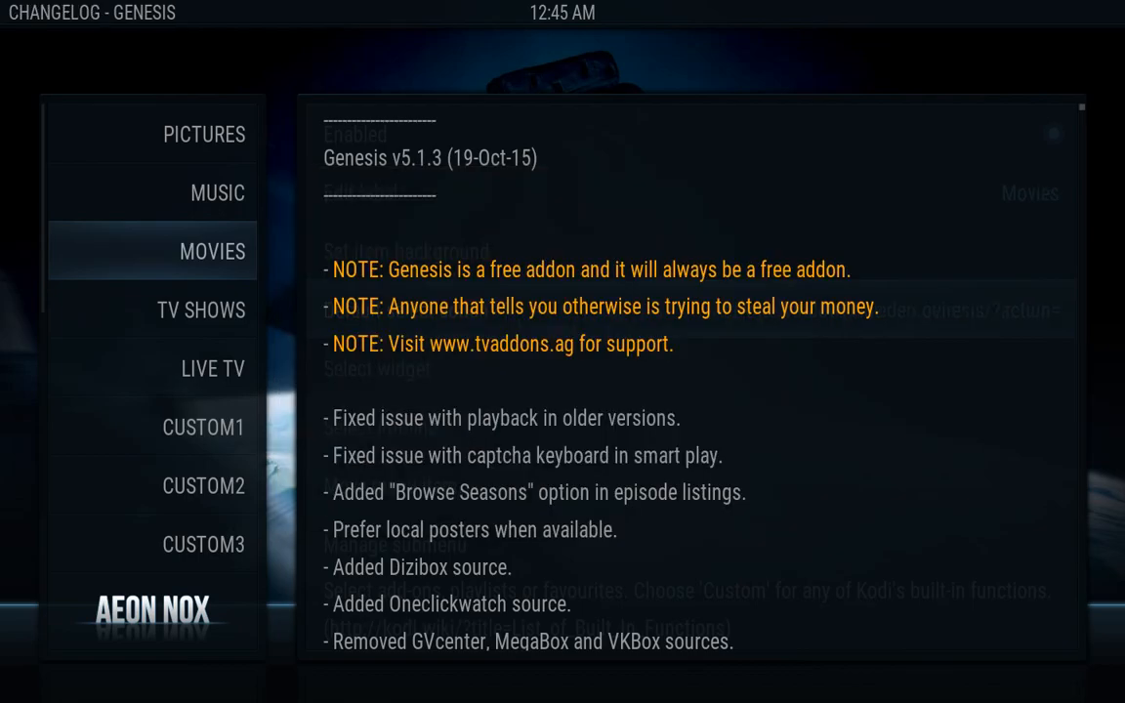
{"action": "key", "text": "Escape"}
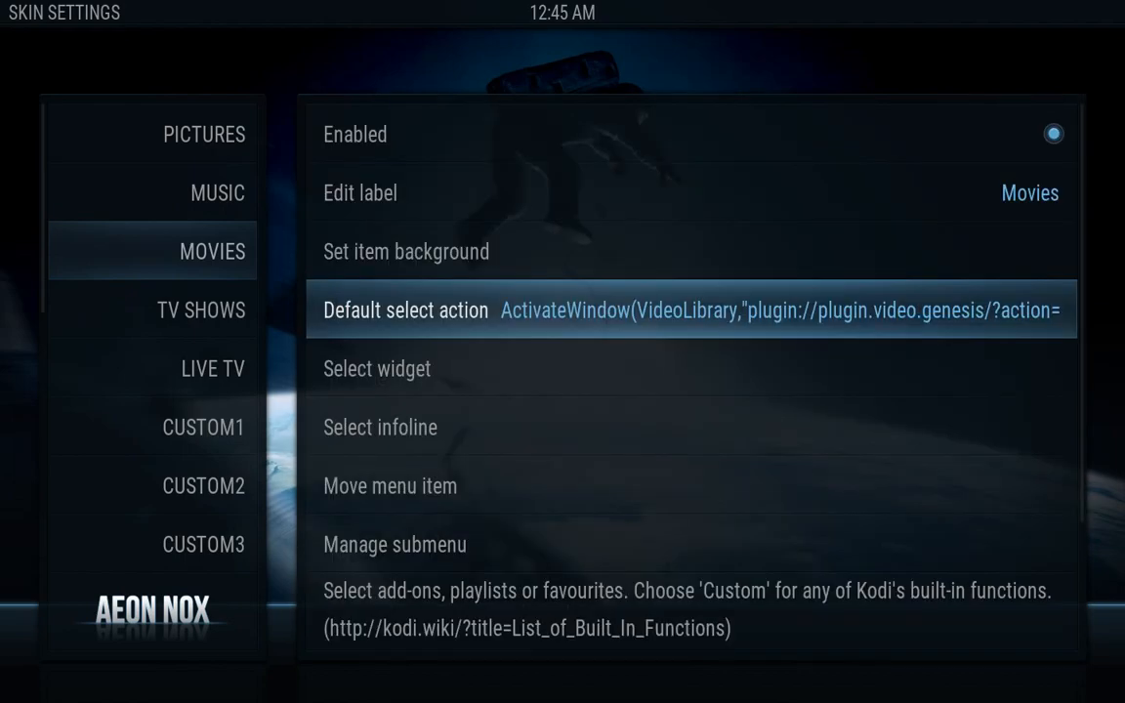
{"action": "key", "text": "Up"}
{"action": "key", "text": "Up"}
{"action": "key", "text": "Down"}
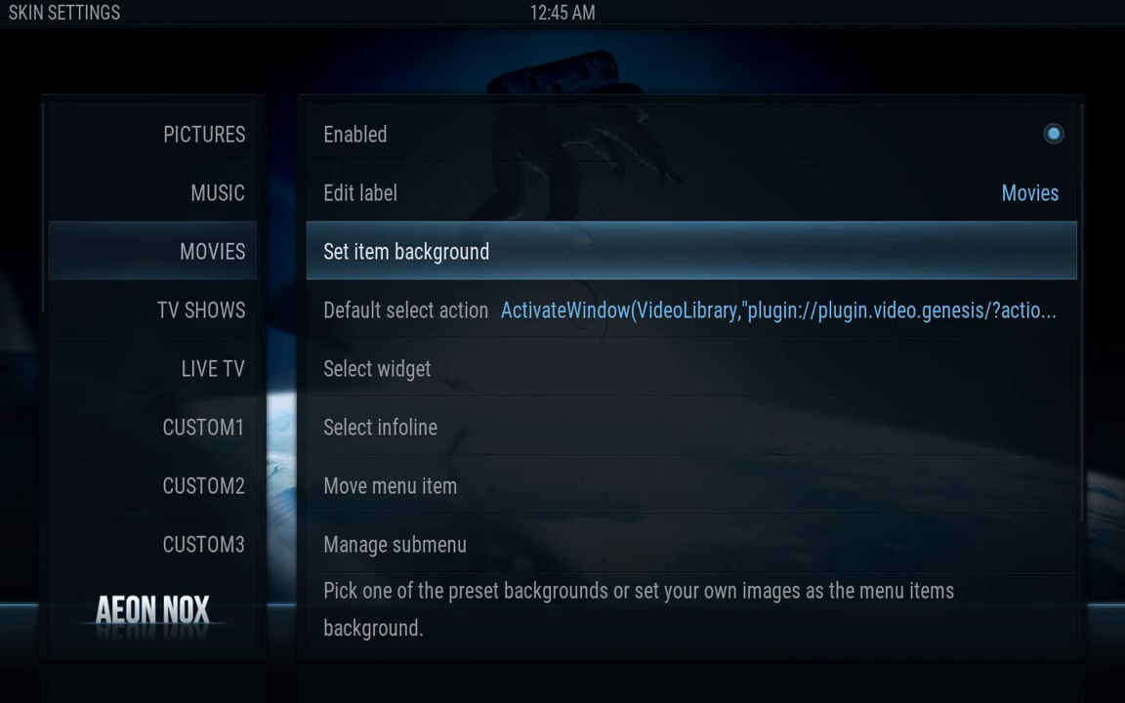
Set /Volumes/KODI/movie.jpg as the MOVIES item's single-image background
{"action": "key", "text": "Return"}
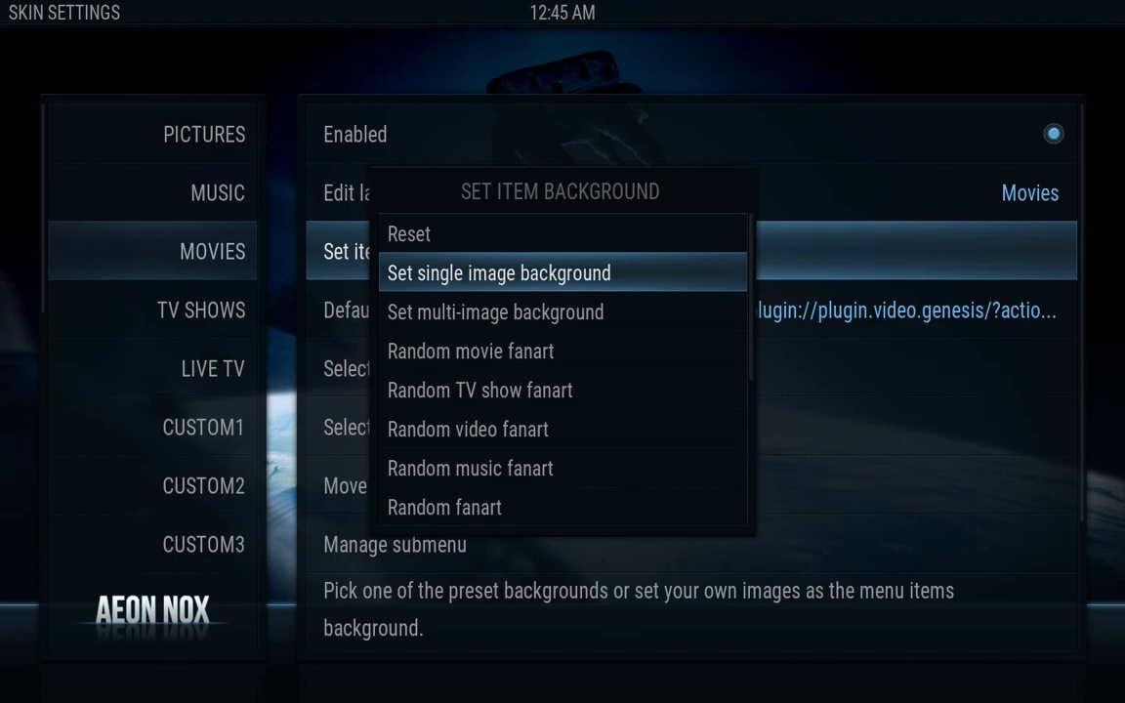
{"action": "key", "text": "Return"}
{"action": "key", "text": "Down"}
{"action": "key", "text": "Down"}
{"action": "key", "text": "Down"}
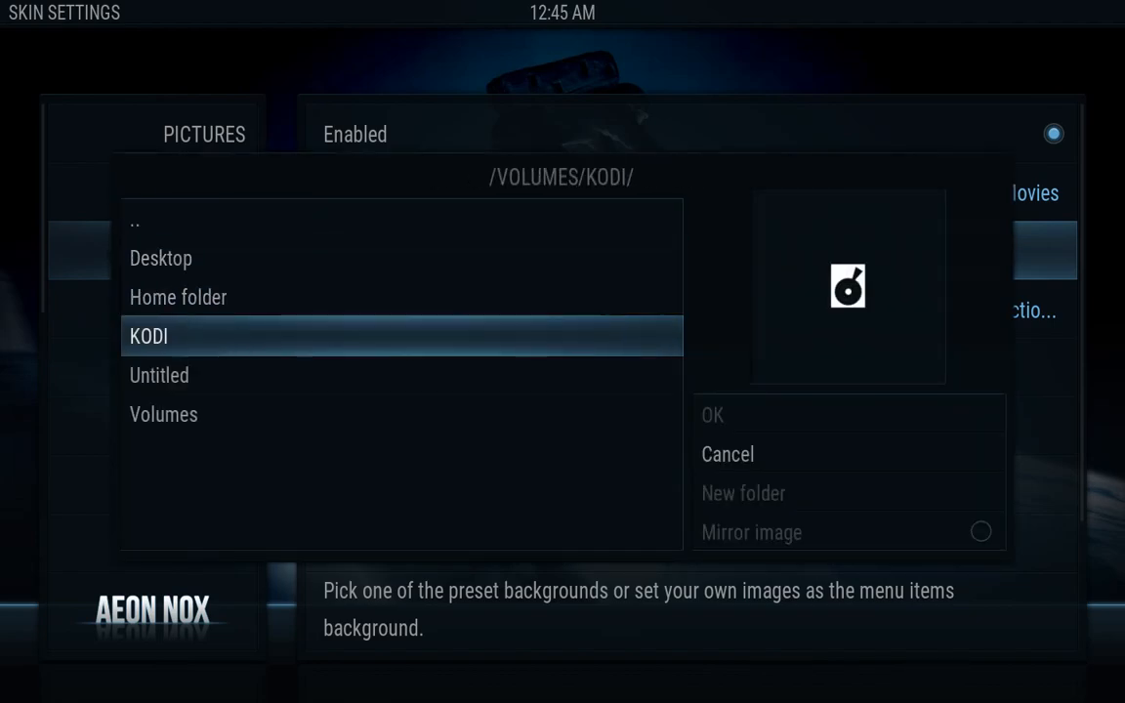
{"action": "key", "text": "Return"}
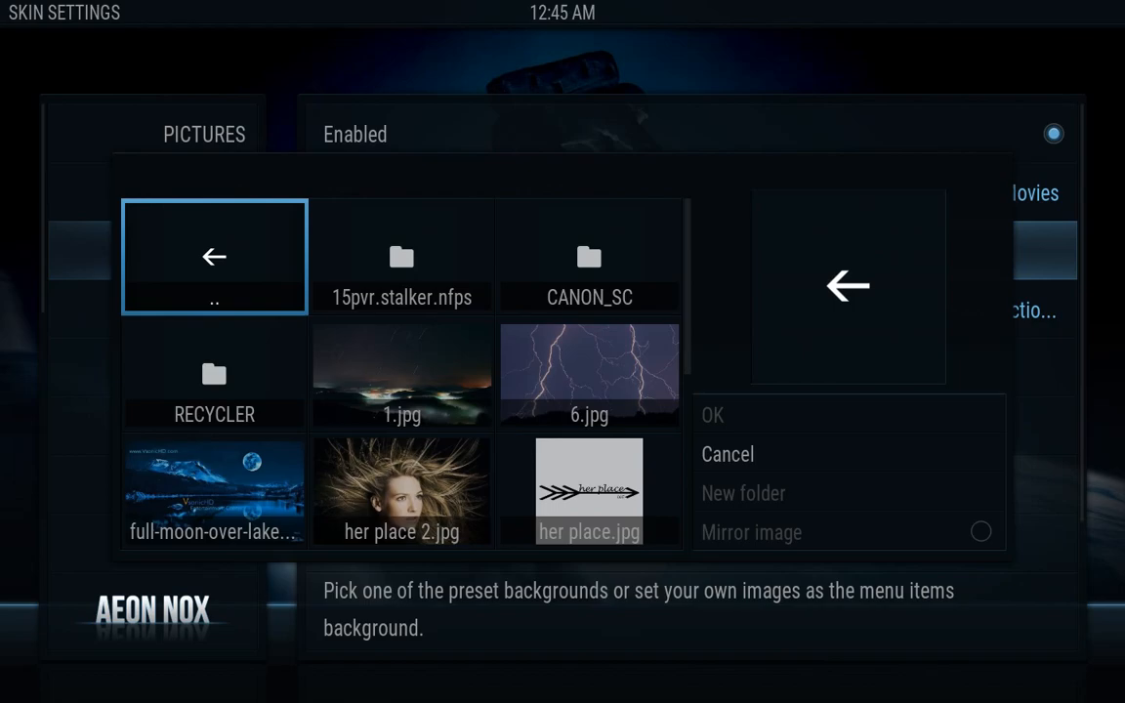
{"action": "key", "text": "Down"}
{"action": "key", "text": "Down"}
{"action": "key", "text": "Down"}
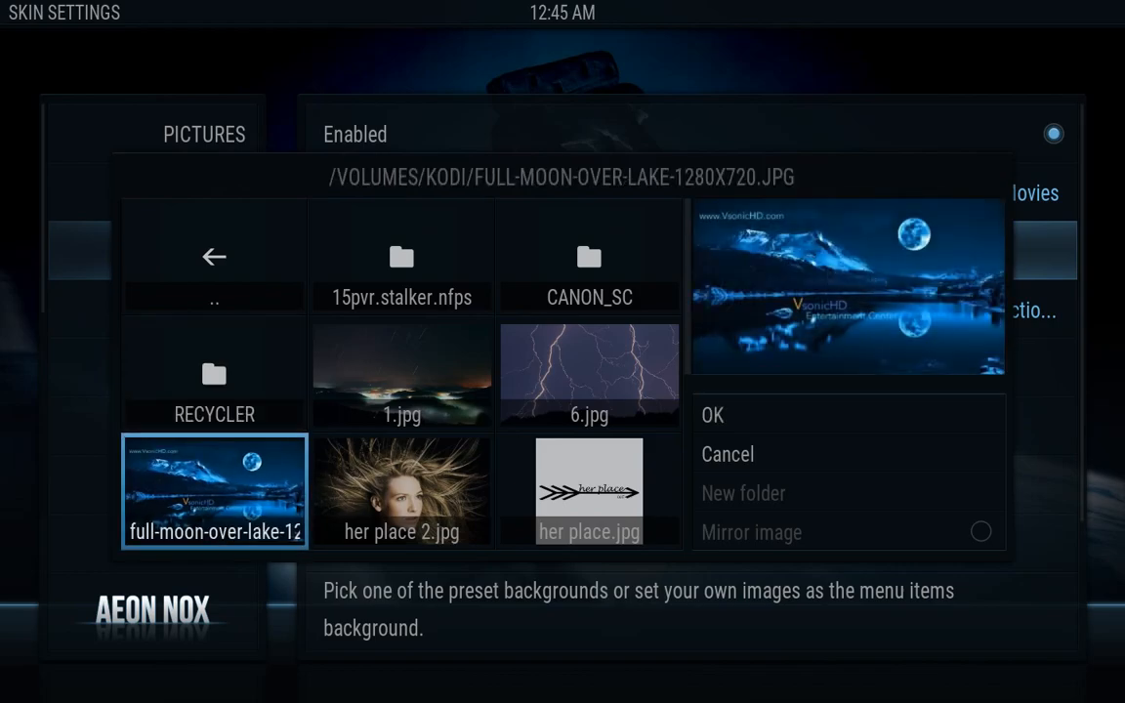
{"action": "key", "text": "Down"}
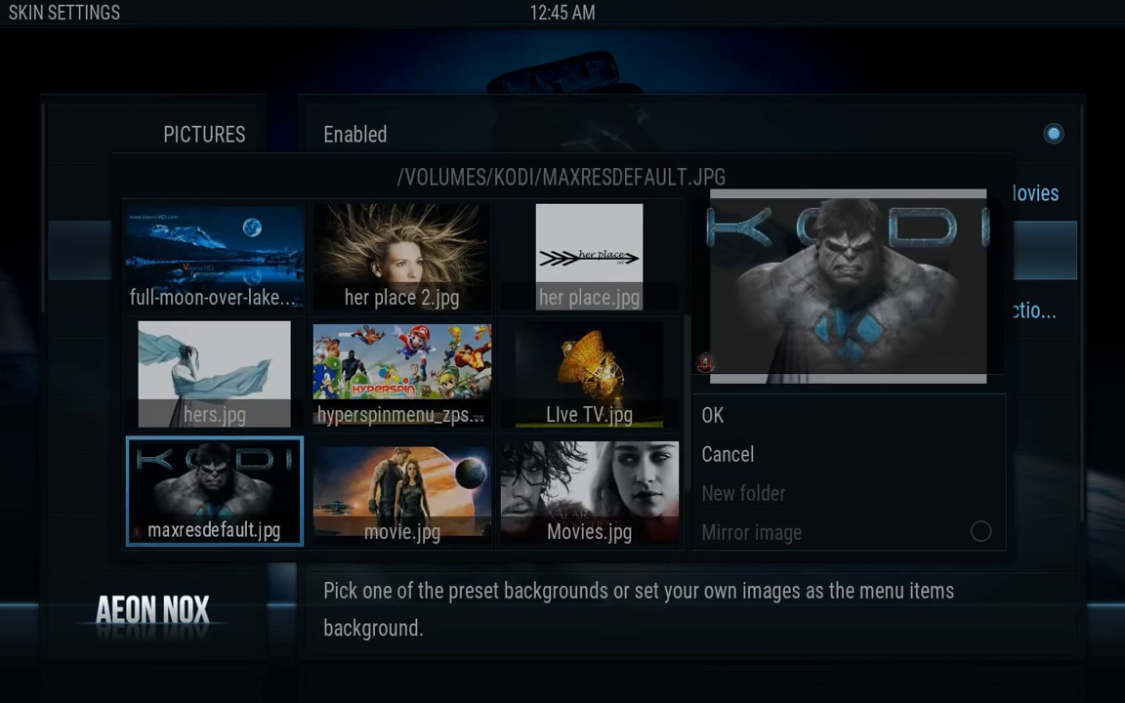
{"action": "key", "text": "Right"}
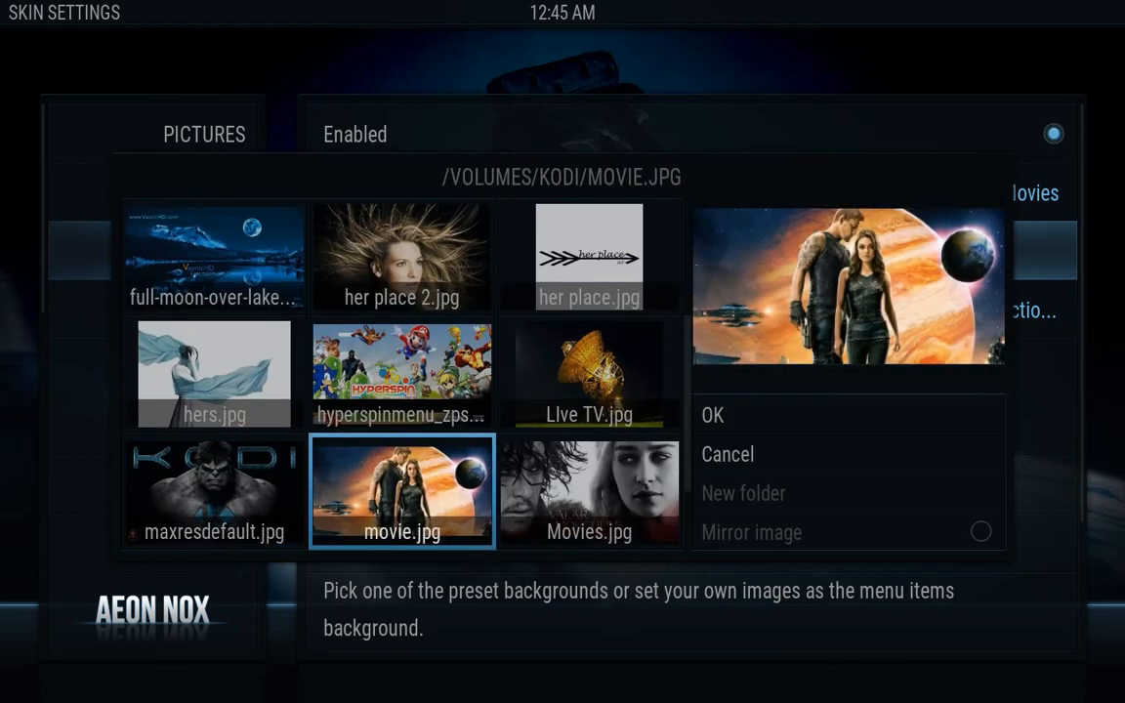
{"action": "key", "text": "Return"}
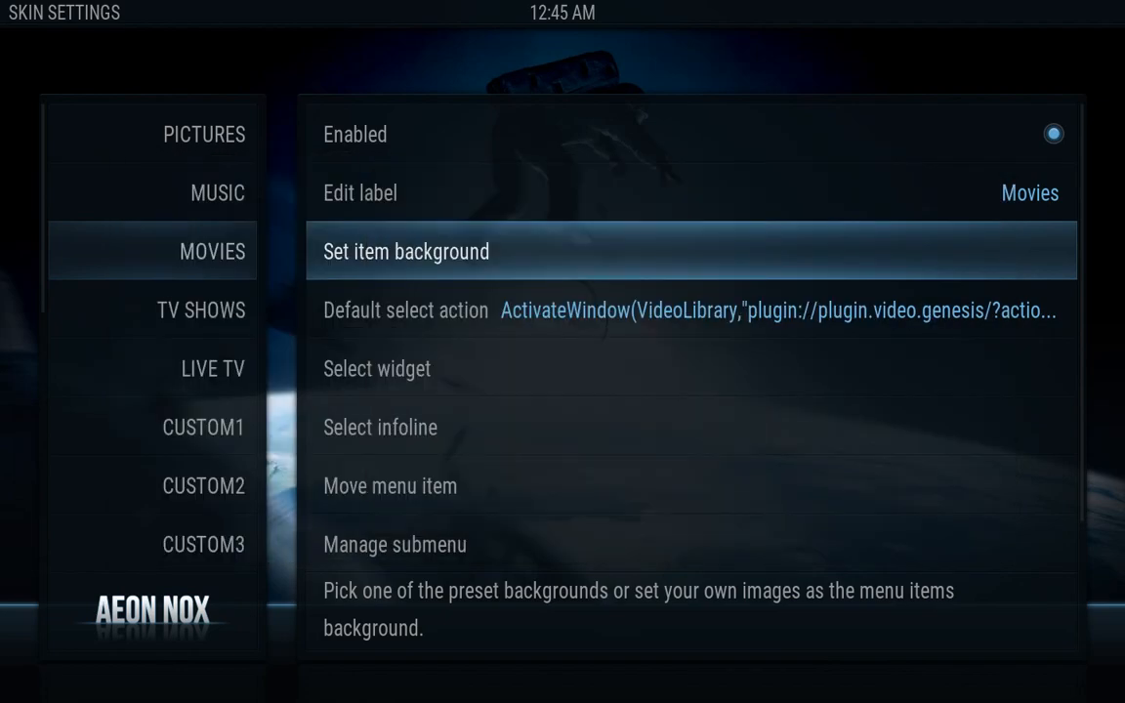
{"action": "key", "text": "Down"}
{"action": "key", "text": "Down"}
{"action": "key", "text": "Down"}
{"action": "key", "text": "Down"}
{"action": "key", "text": "Down"}
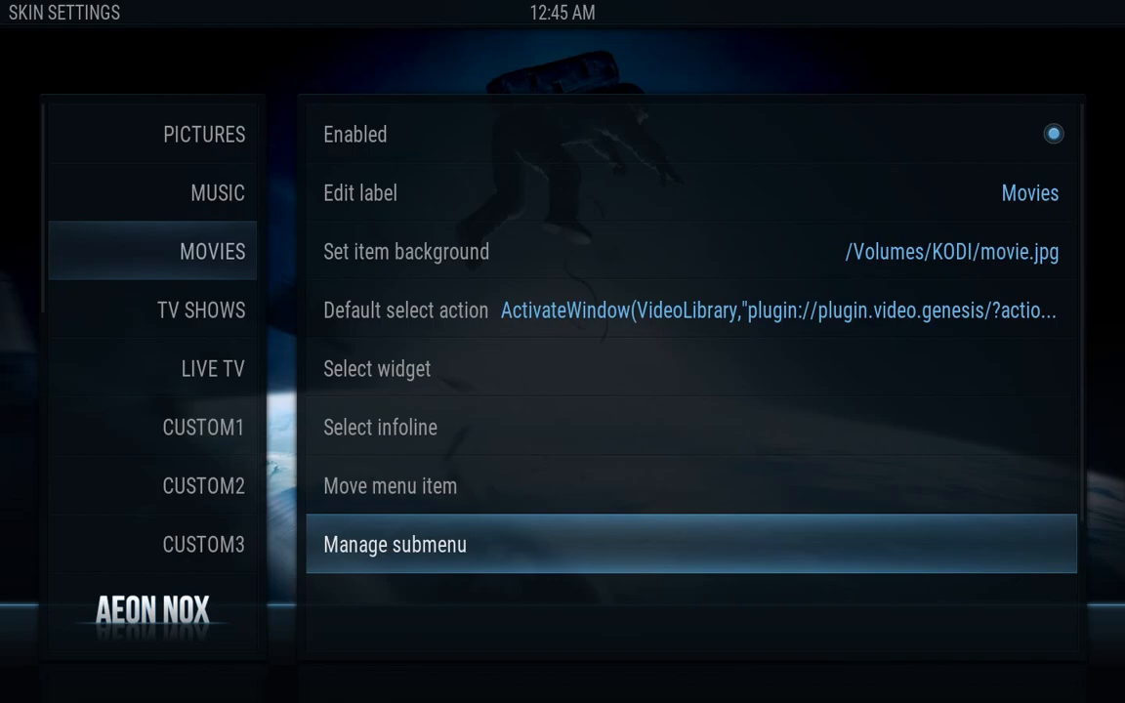
{"action": "key", "text": "Return"}
Delete every Movies submenu entry and cycle the shortcut type to the add-on list
{"action": "key", "text": "Down"}
{"action": "key", "text": "Down"}
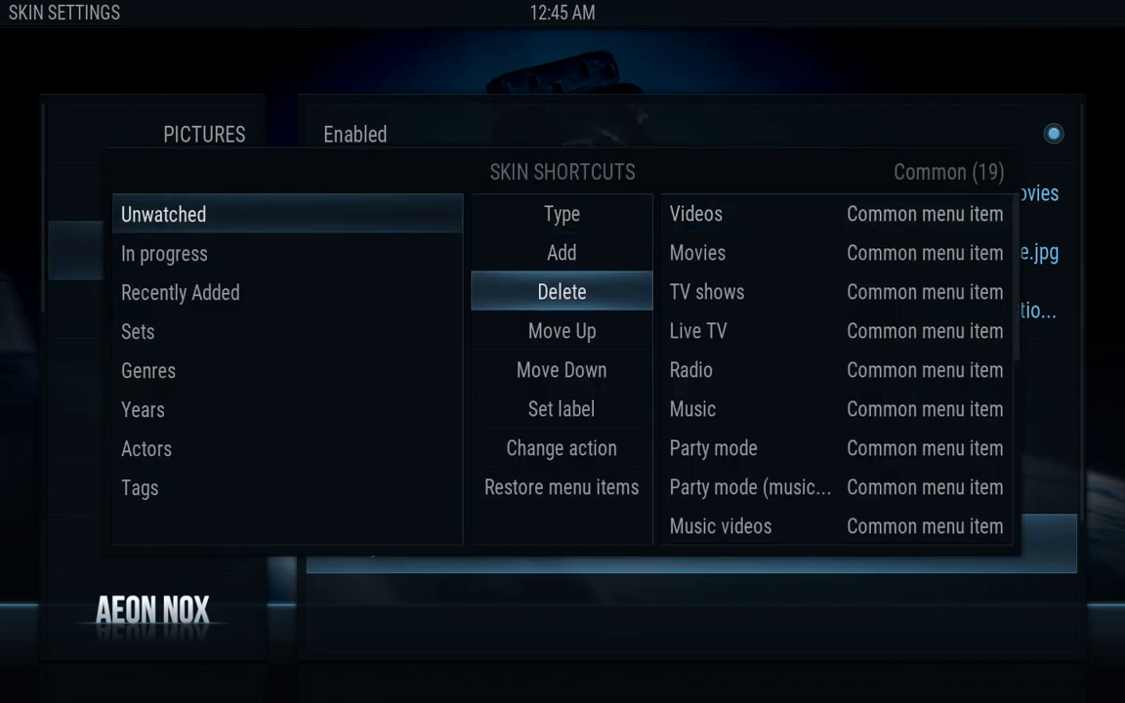
{"action": "key", "text": "Return"}
{"action": "key", "text": "Return"}
{"action": "key", "text": "Return"}
{"action": "key", "text": "Return"}
{"action": "key", "text": "Return"}
{"action": "key", "text": "Return"}
{"action": "key", "text": "Return"}
{"action": "key", "text": "Return"}
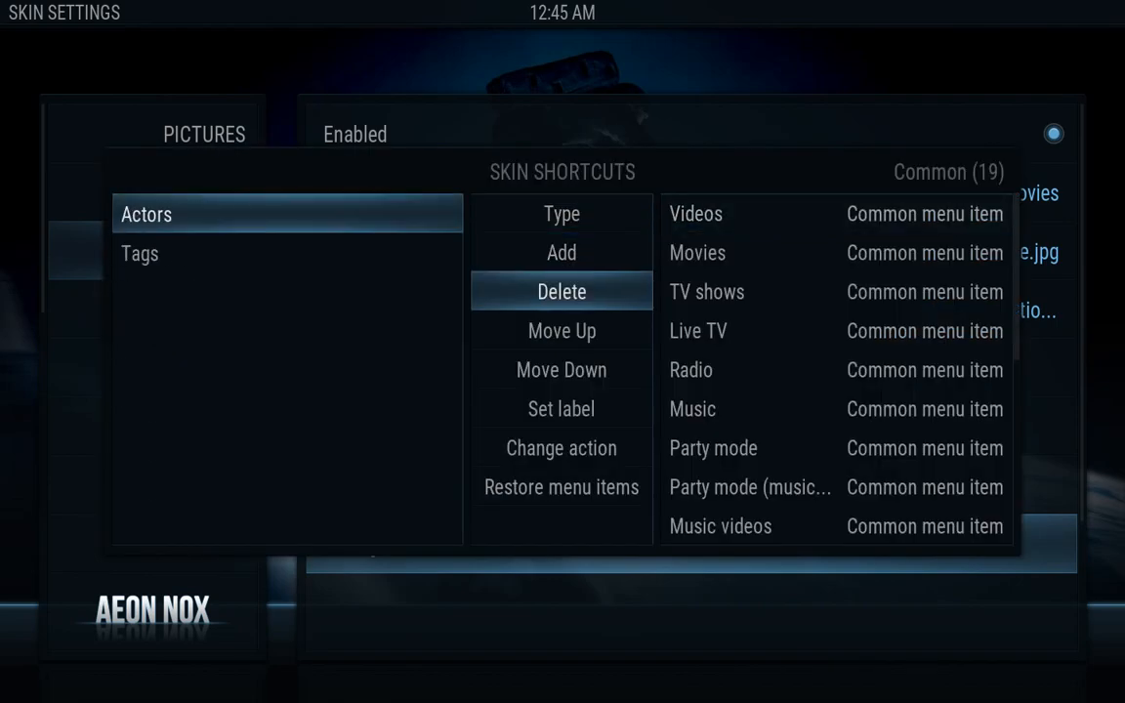
{"action": "key", "text": "Up"}
{"action": "key", "text": "Up"}
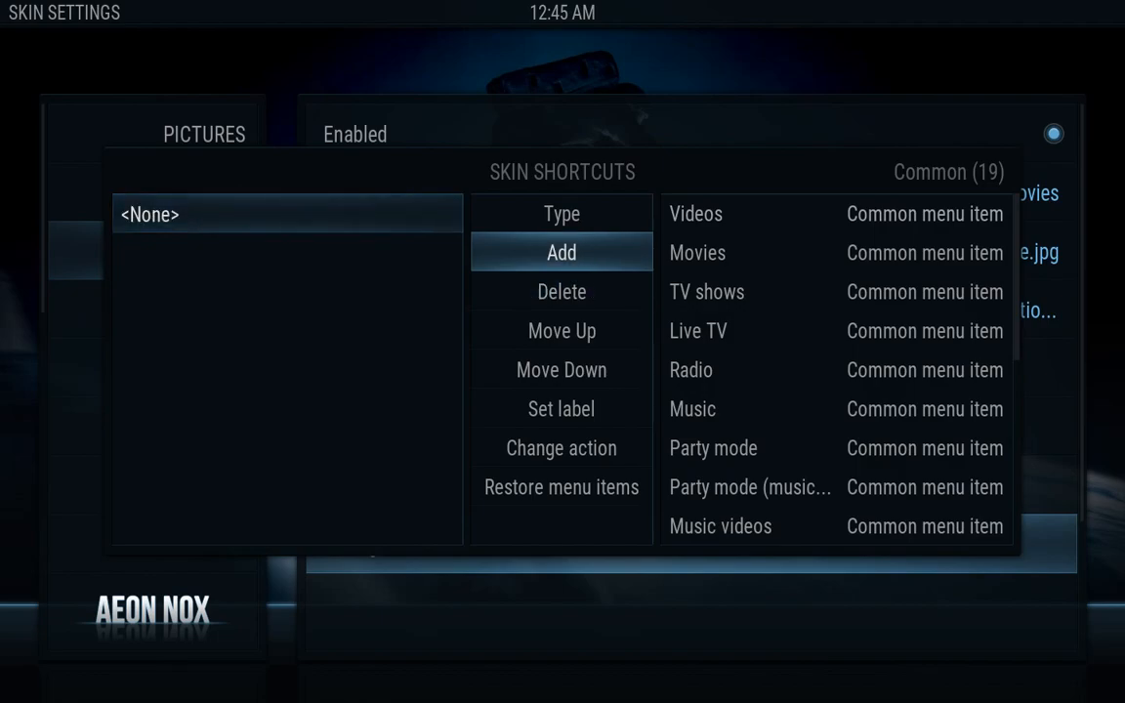
{"action": "key", "text": "Return"}
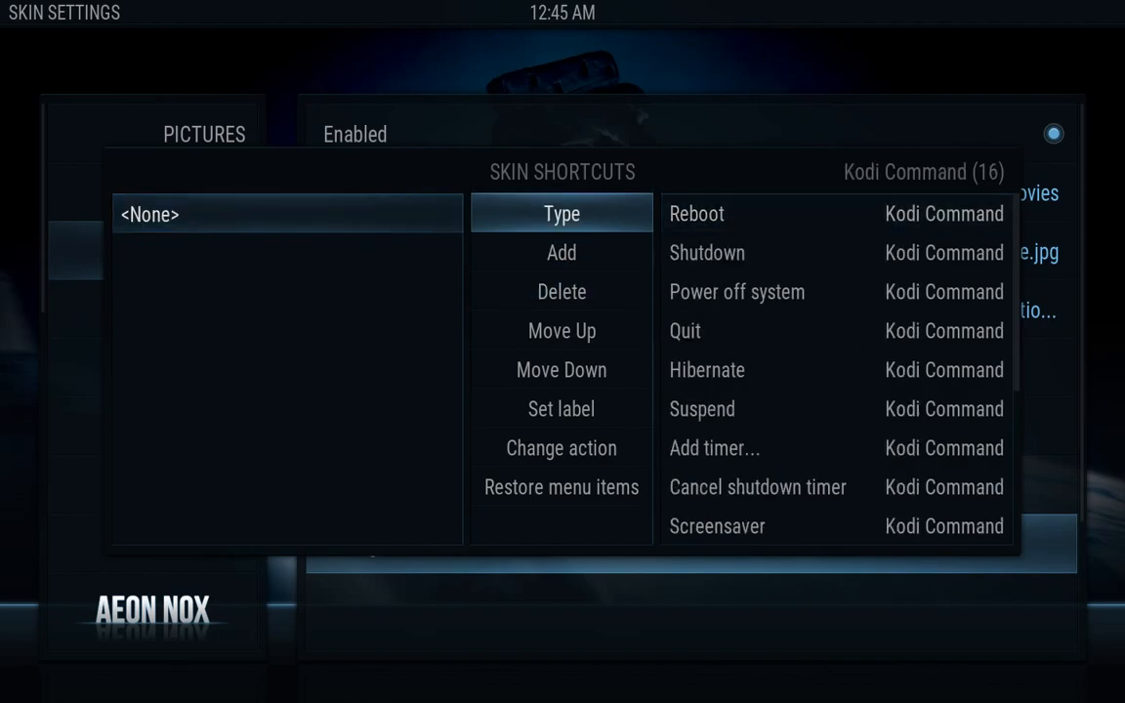
{"action": "key", "text": "Return"}
{"action": "key", "text": "Return"}
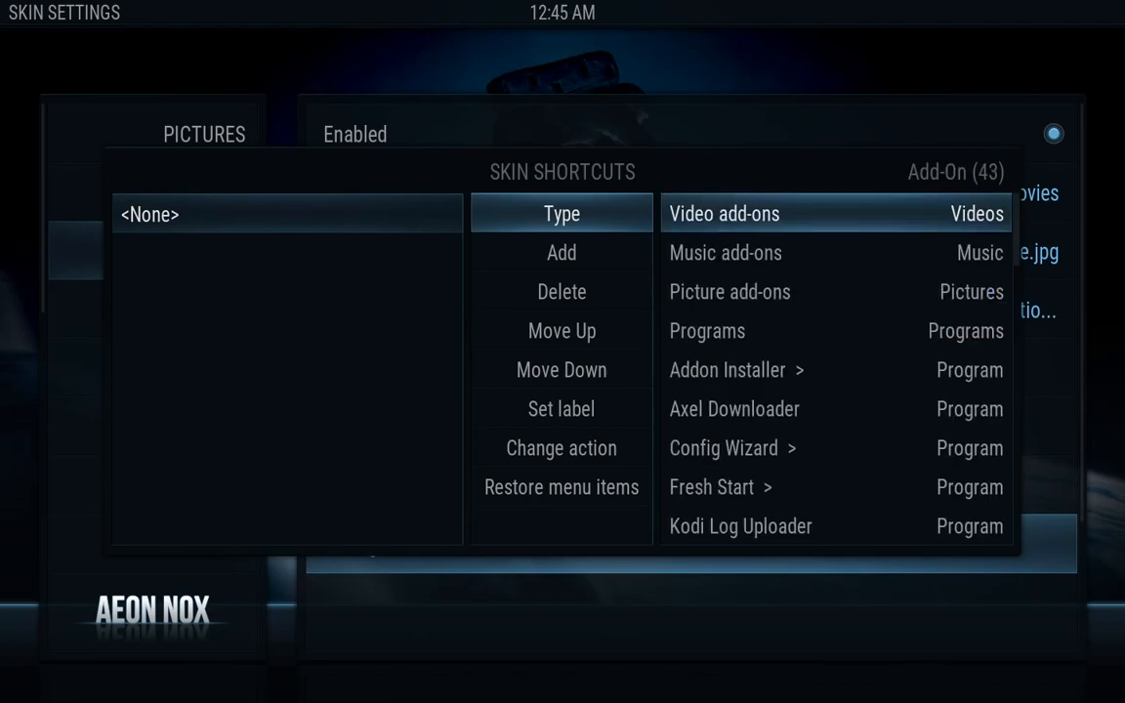
Open the Icefilms add-on from the Add-On shortcut list
{"action": "key", "text": "Right"}
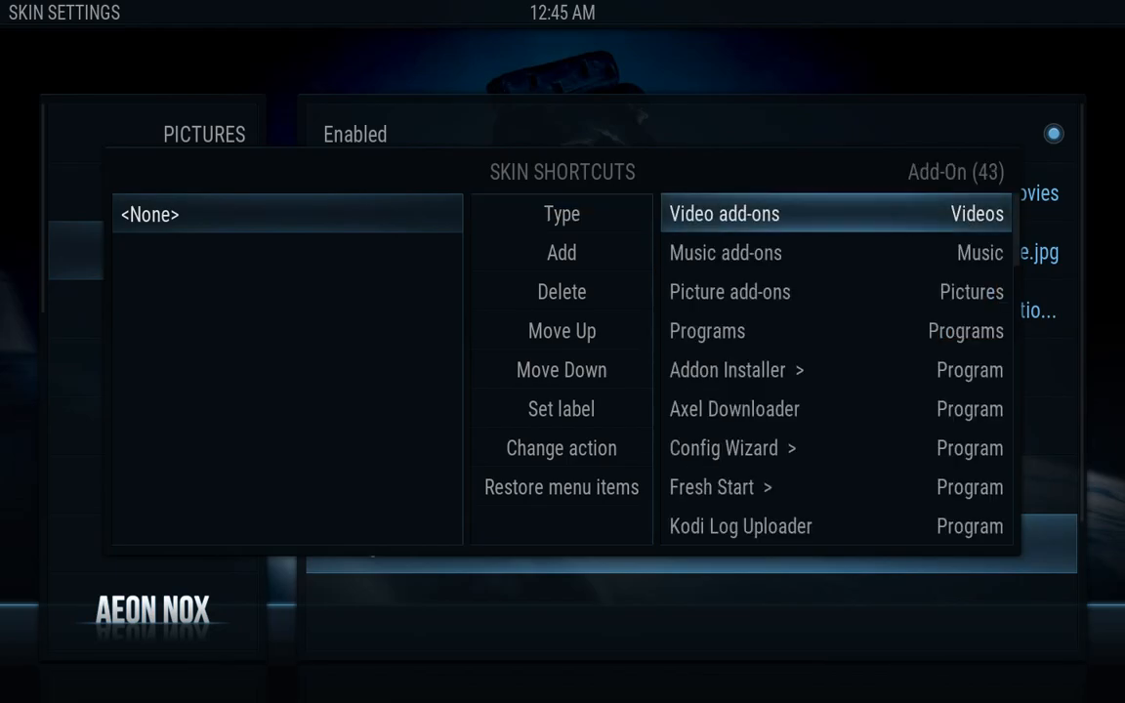
{"action": "key", "text": "Down"}
{"action": "key", "text": "Down"}
{"action": "key", "text": "Down"}
{"action": "key", "text": "Down"}
{"action": "key", "text": "Down"}
{"action": "key", "text": "Down"}
{"action": "key", "text": "Down"}
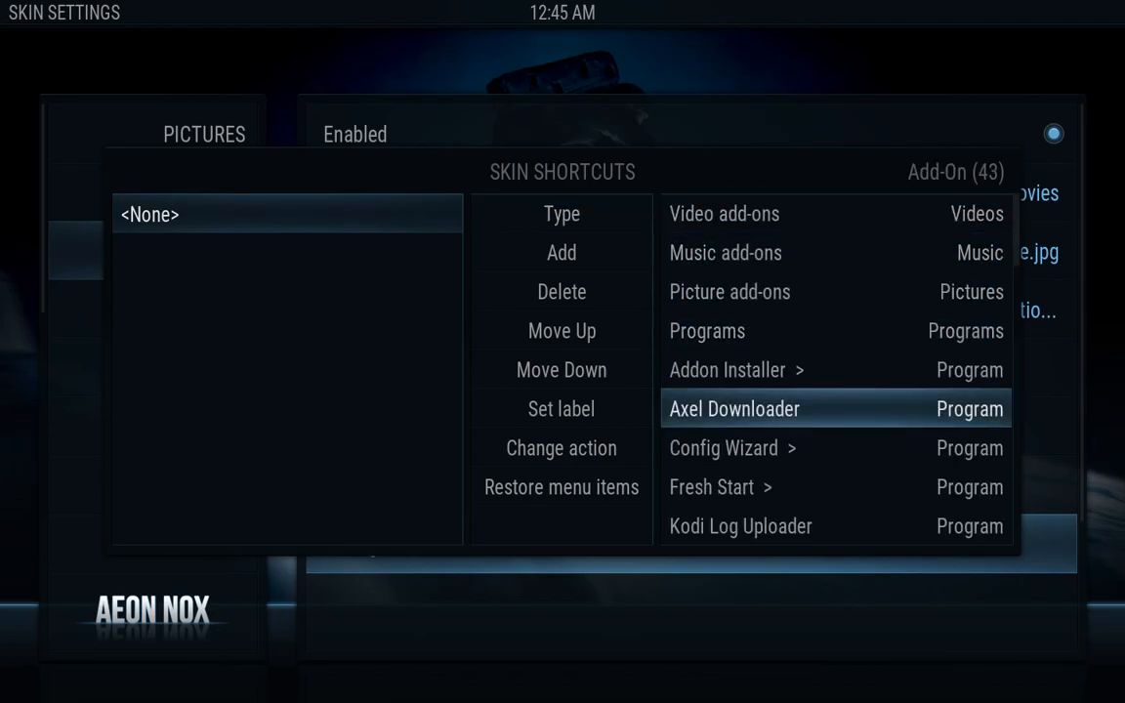
{"action": "key", "text": "Down"}
{"action": "key", "text": "Down"}
{"action": "key", "text": "Down"}
{"action": "key", "text": "Down"}
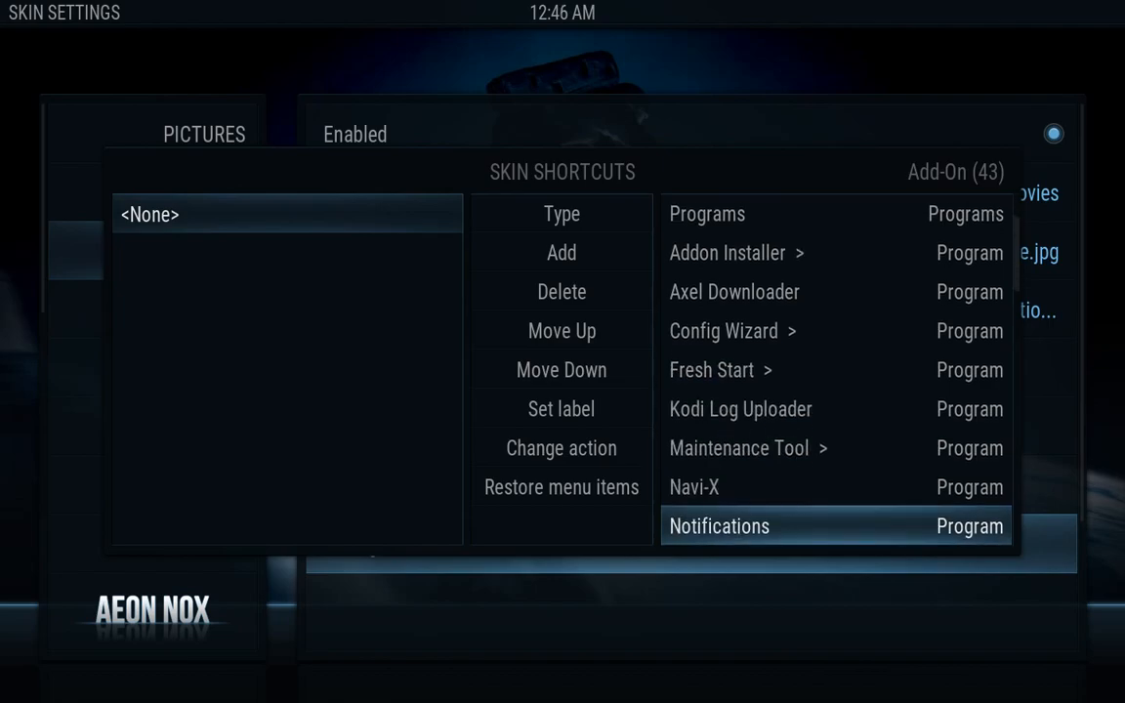
{"action": "key", "text": "Down"}
{"action": "key", "text": "Down"}
{"action": "key", "text": "Down"}
{"action": "key", "text": "Down"}
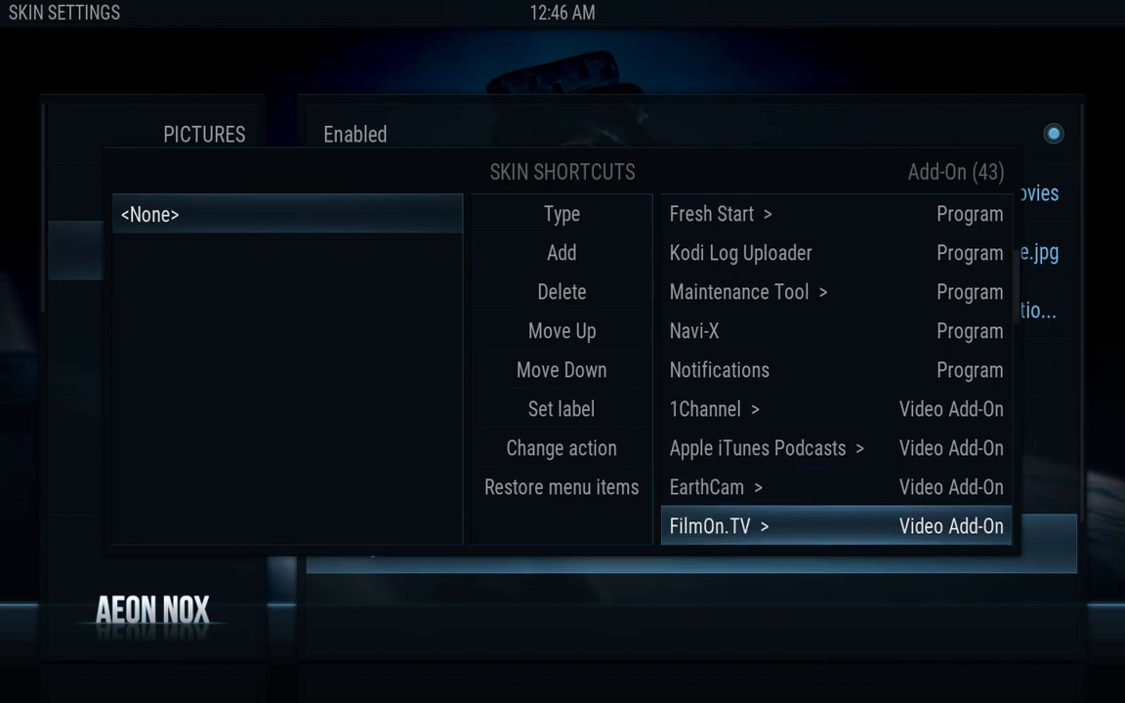
{"action": "key", "text": "Down"}
{"action": "key", "text": "Down"}
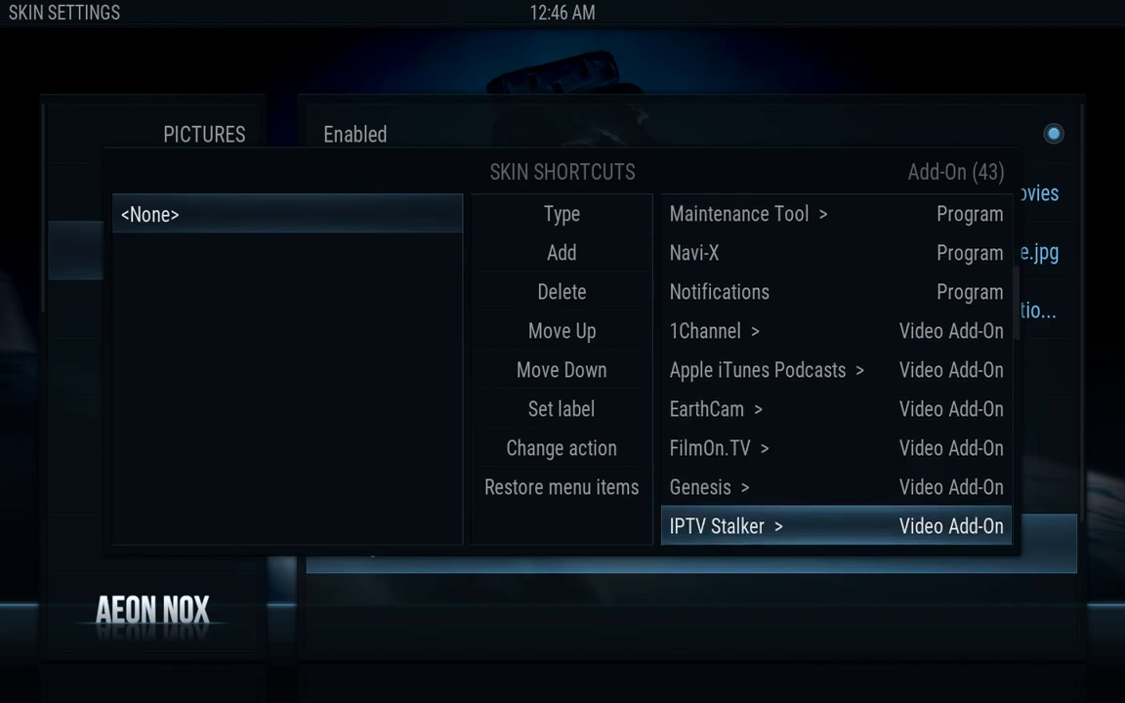
{"action": "key", "text": "Down"}
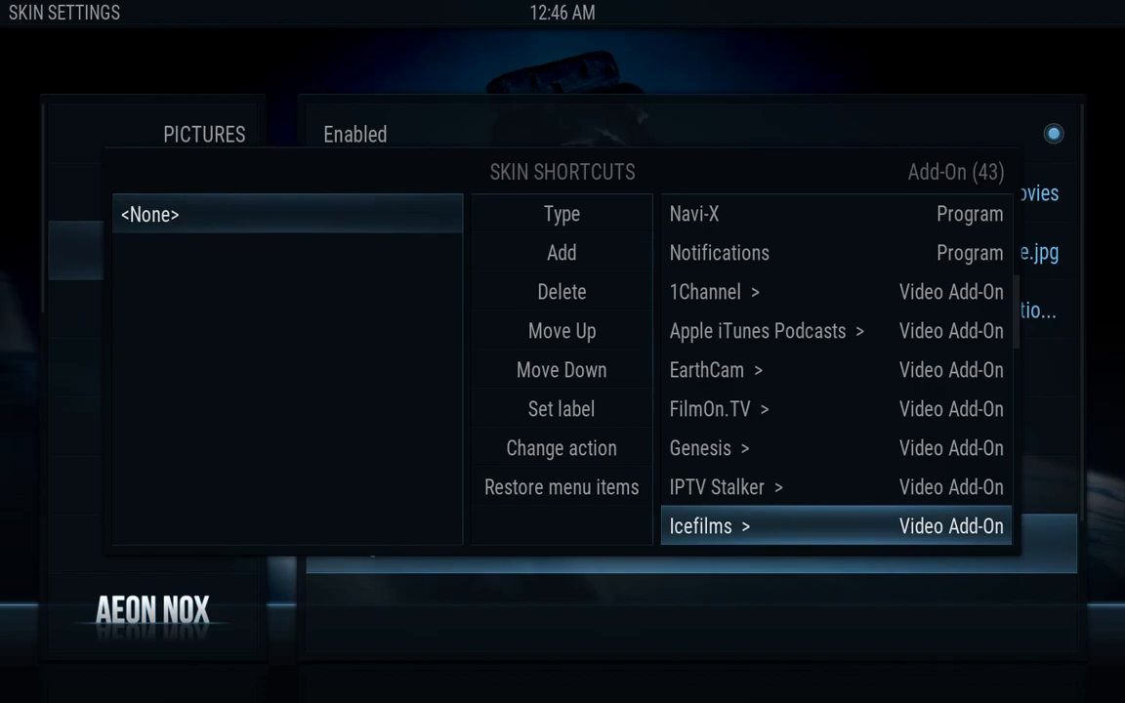
{"action": "key", "text": "Return"}
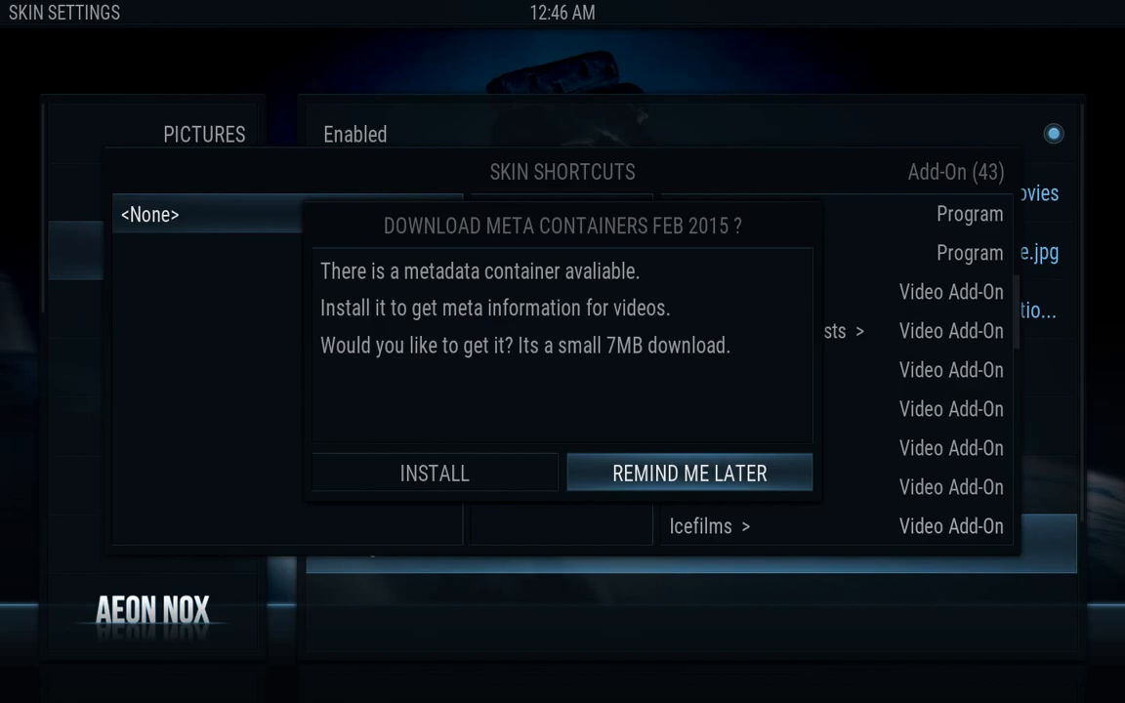
Install the 7MB Icefilms metadata container from the download prompt
{"action": "key", "text": "Left"}
{"action": "key", "text": "Return"}
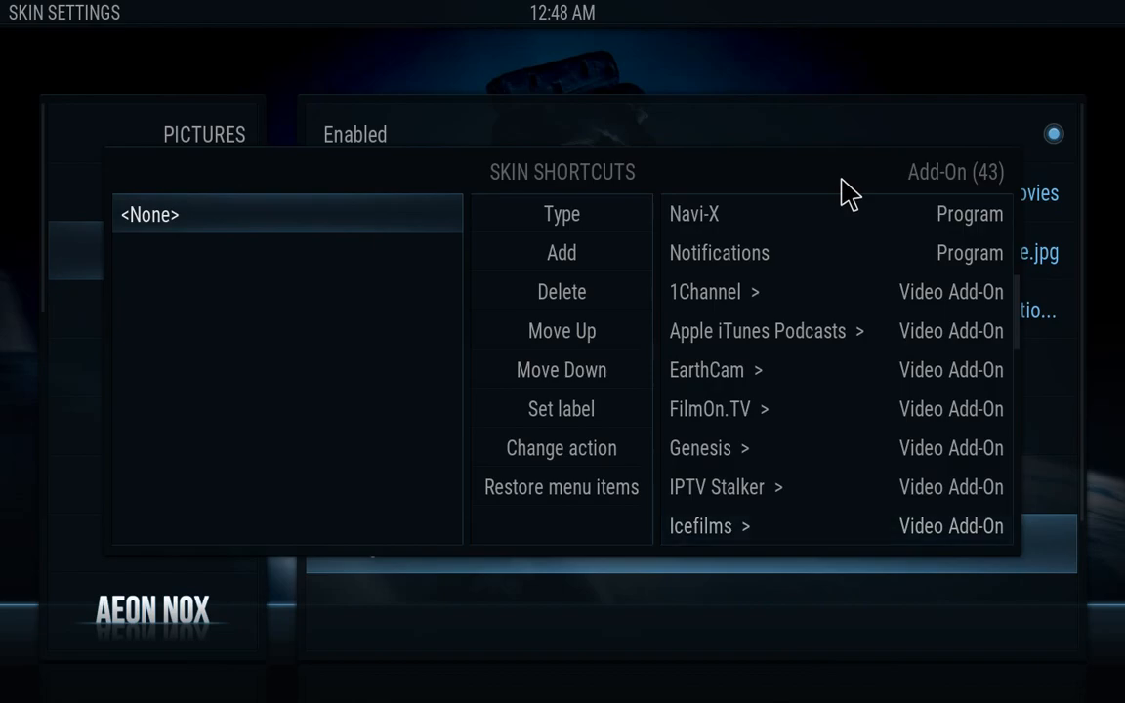
Add Icefilms as a Movies submenu item
{"action": "key", "text": "Left"}
{"action": "key", "text": "Right"}
{"action": "key", "text": "Down"}
{"action": "key", "text": "Down"}
{"action": "key", "text": "Down"}
{"action": "key", "text": "Up"}
{"action": "key", "text": "Up"}
{"action": "key", "text": "Up"}
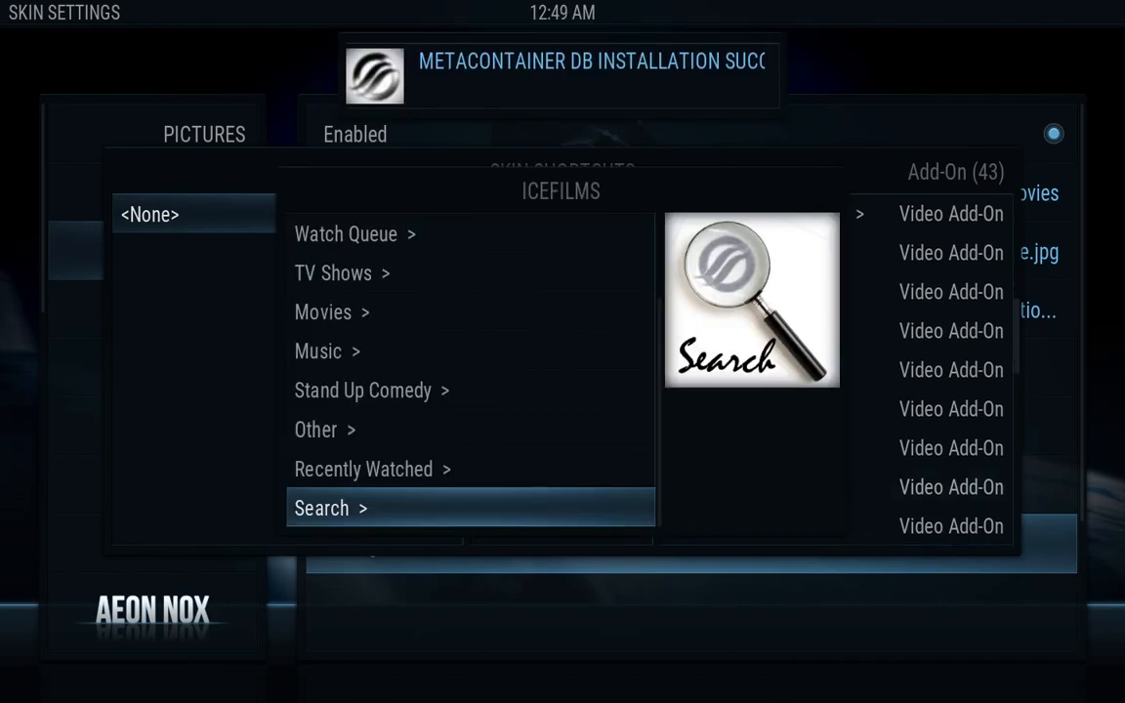
{"action": "key", "text": "Up"}
{"action": "key", "text": "Up"}
{"action": "key", "text": "Up"}
{"action": "key", "text": "Up"}
{"action": "key", "text": "Up"}
{"action": "key", "text": "Up"}
{"action": "key", "text": "Up"}
{"action": "key", "text": "Up"}
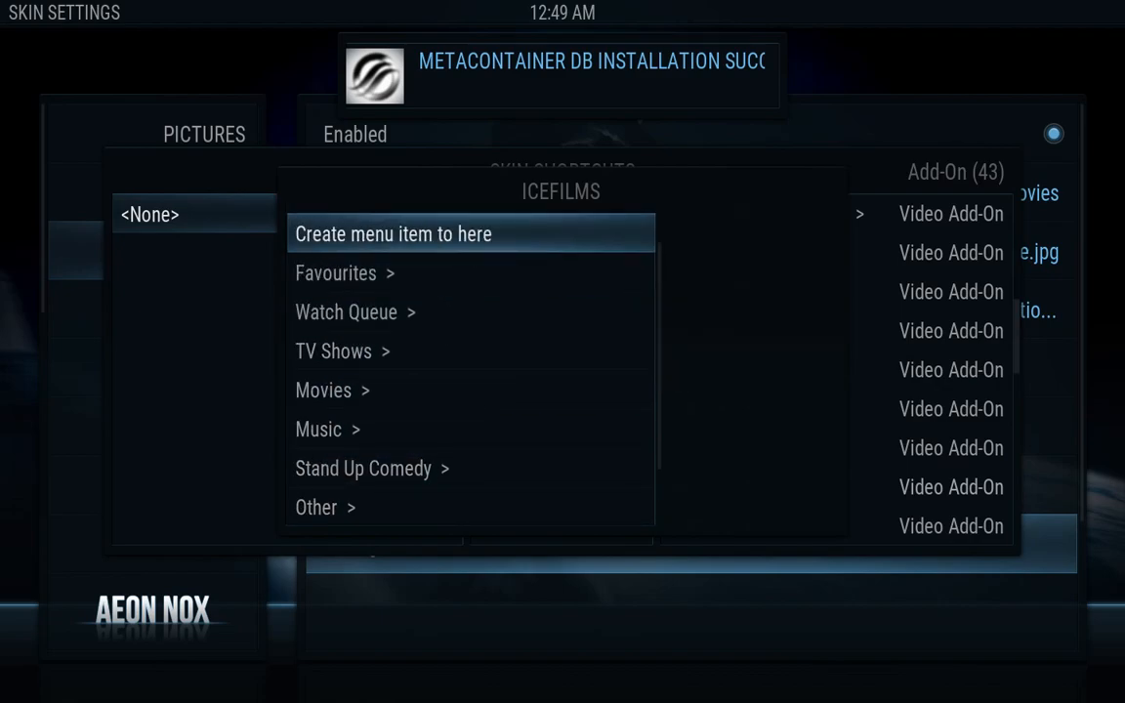
{"action": "key", "text": "Escape"}
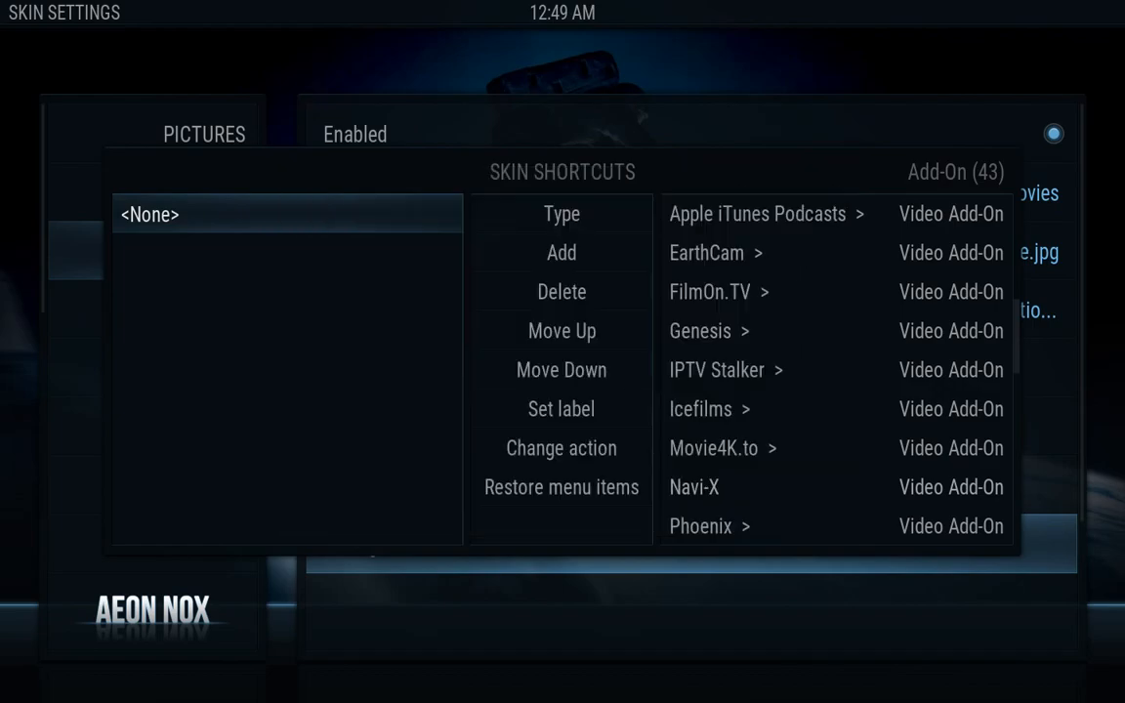
{"action": "key", "text": "Up"}
{"action": "key", "text": "Up"}
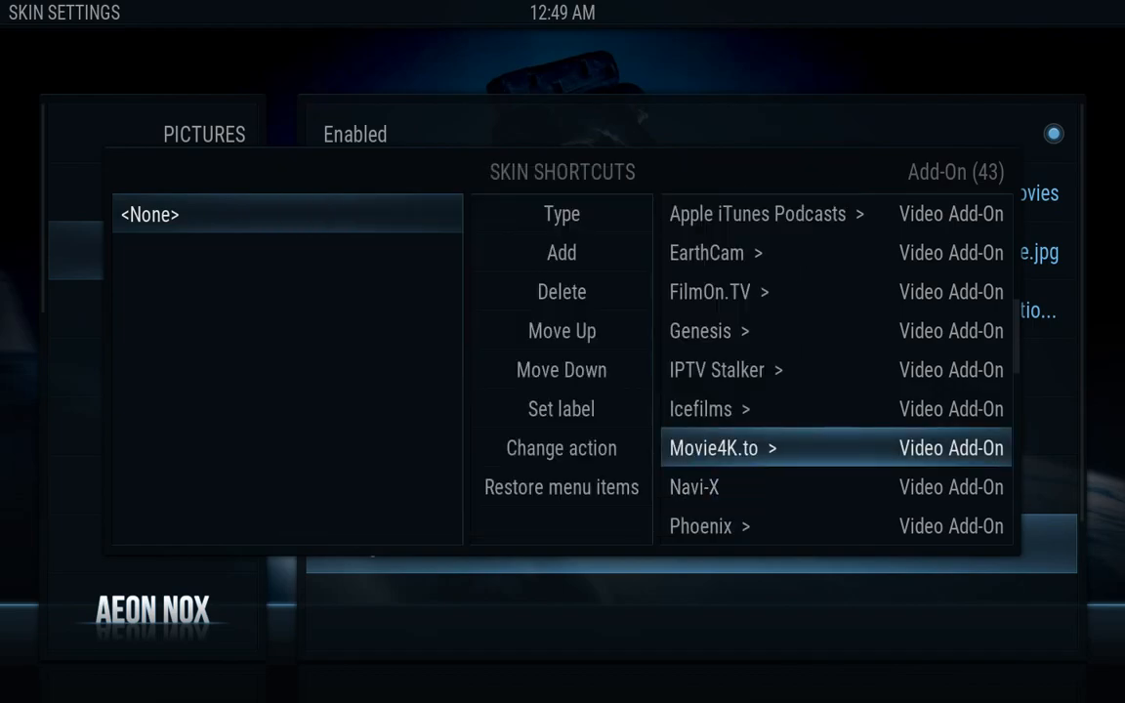
{"action": "key", "text": "Return"}
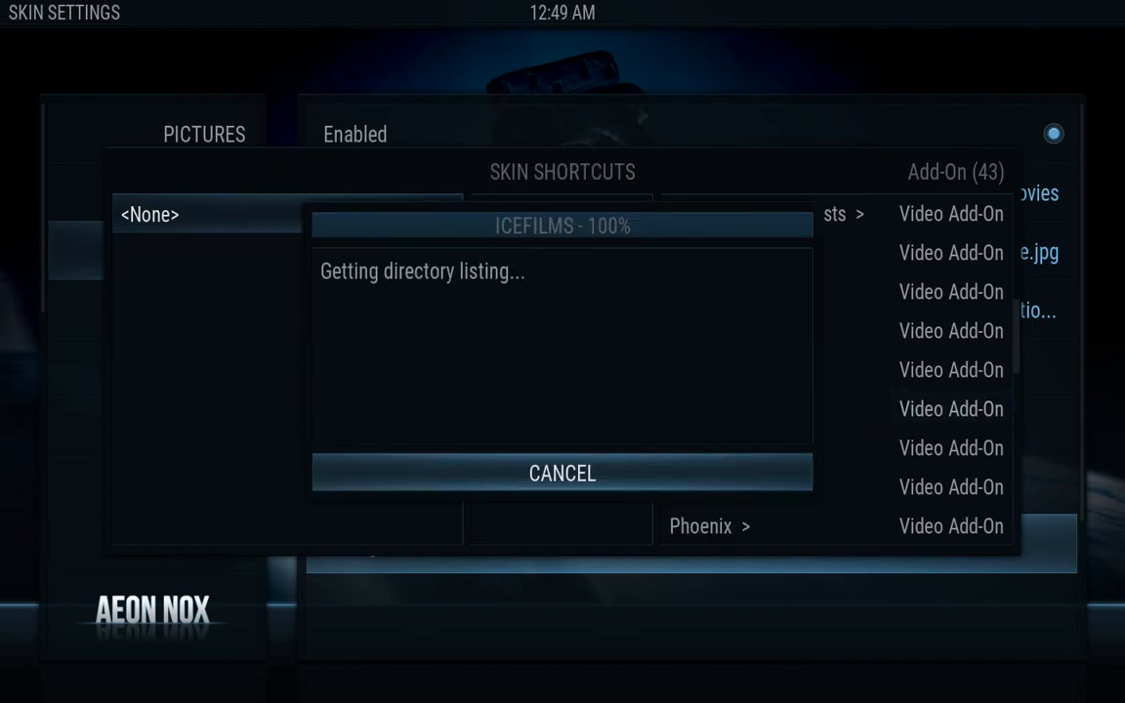
{"action": "key", "text": "Down"}
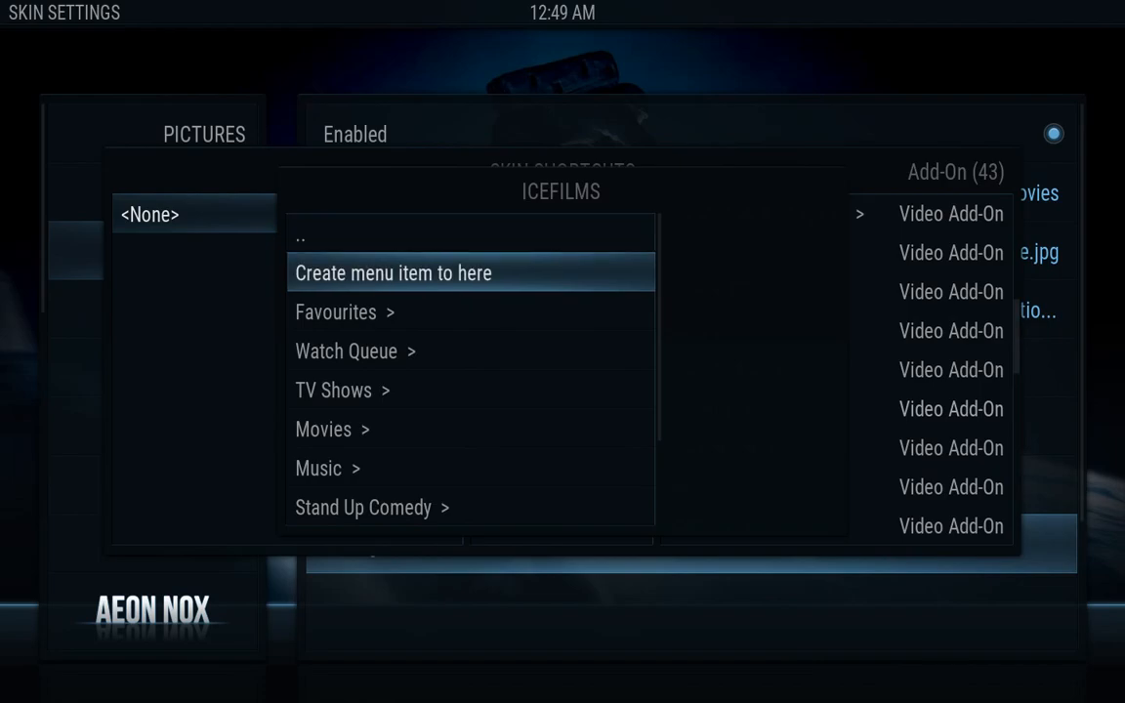
{"action": "key", "text": "Return"}
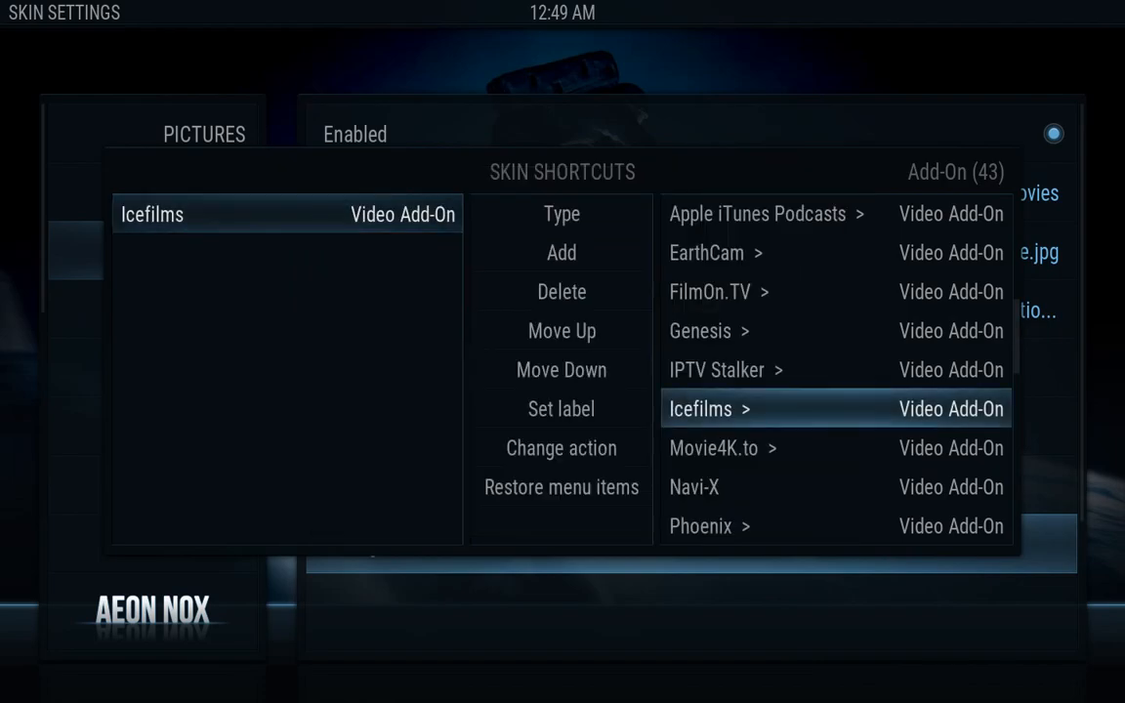
Remove the extra empty submenu entries, re-add Icefilms, and close the shortcut editor
{"action": "key", "text": "Left"}
{"action": "key", "text": "Down"}
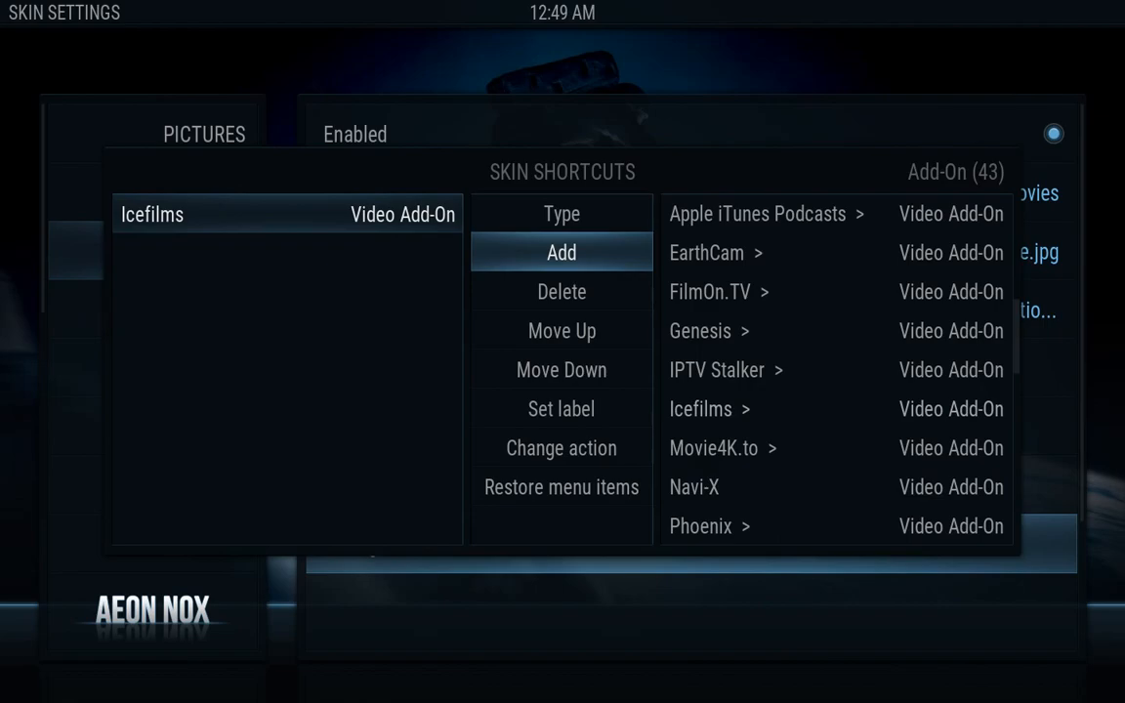
{"action": "key", "text": "Return"}
{"action": "key", "text": "Return"}
{"action": "key", "text": "Return"}
{"action": "key", "text": "Down"}
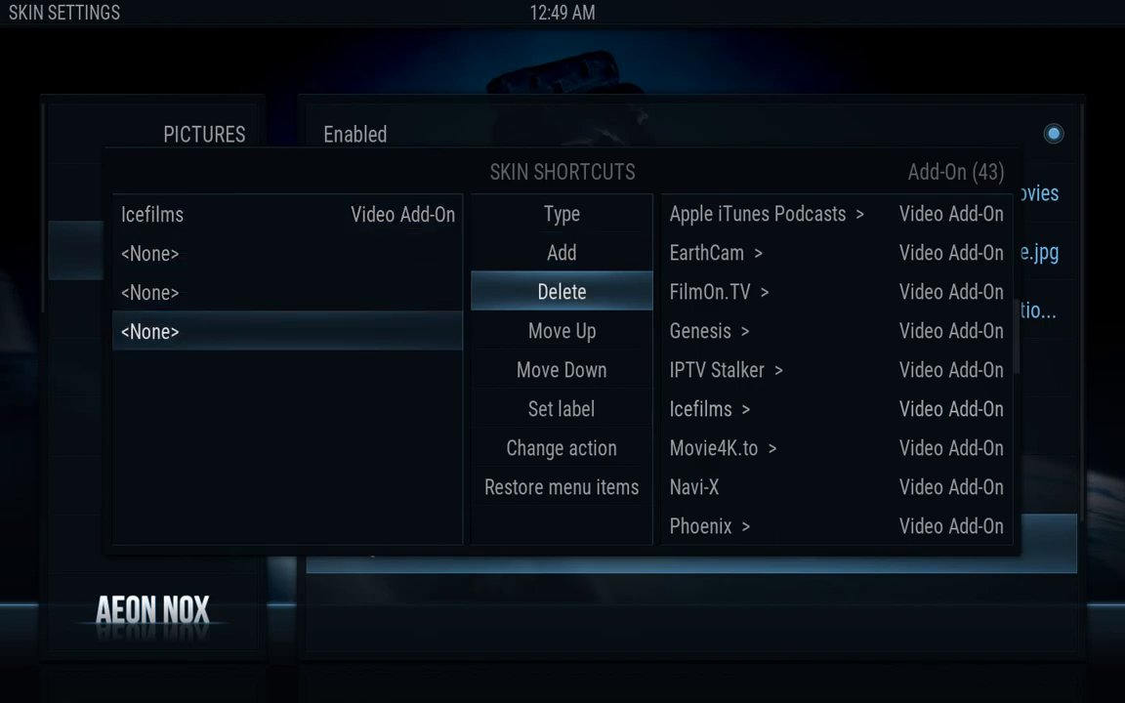
{"action": "key", "text": "Return"}
{"action": "key", "text": "Return"}
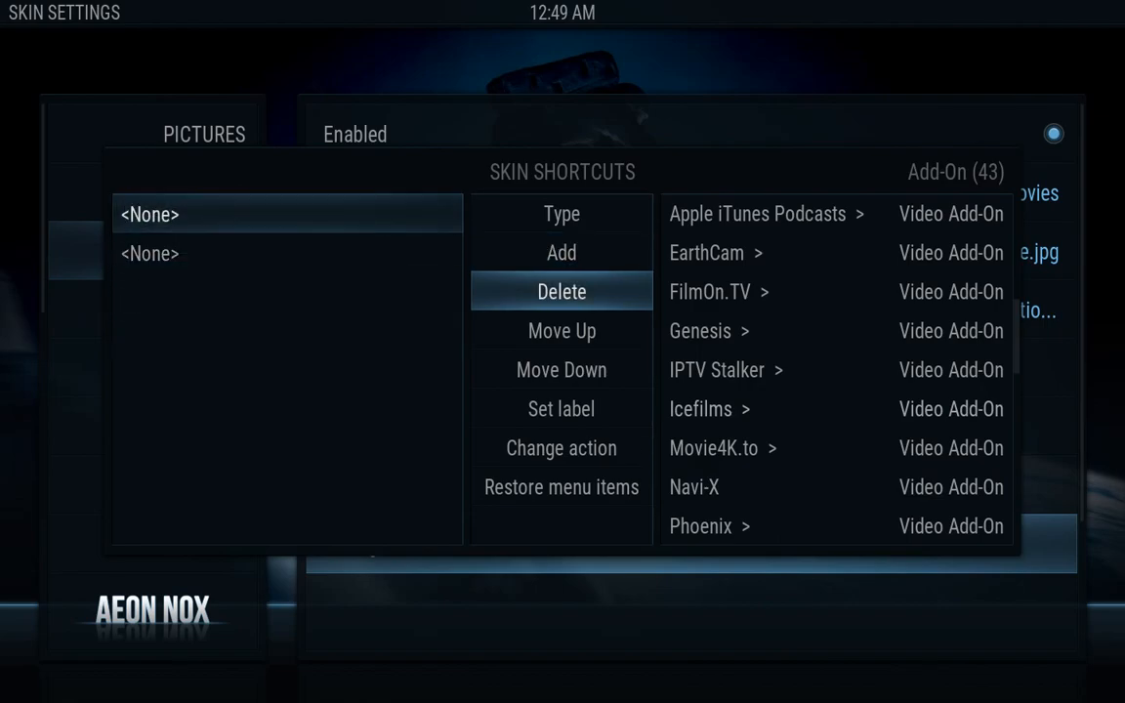
{"action": "key", "text": "Return"}
{"action": "key", "text": "Right"}
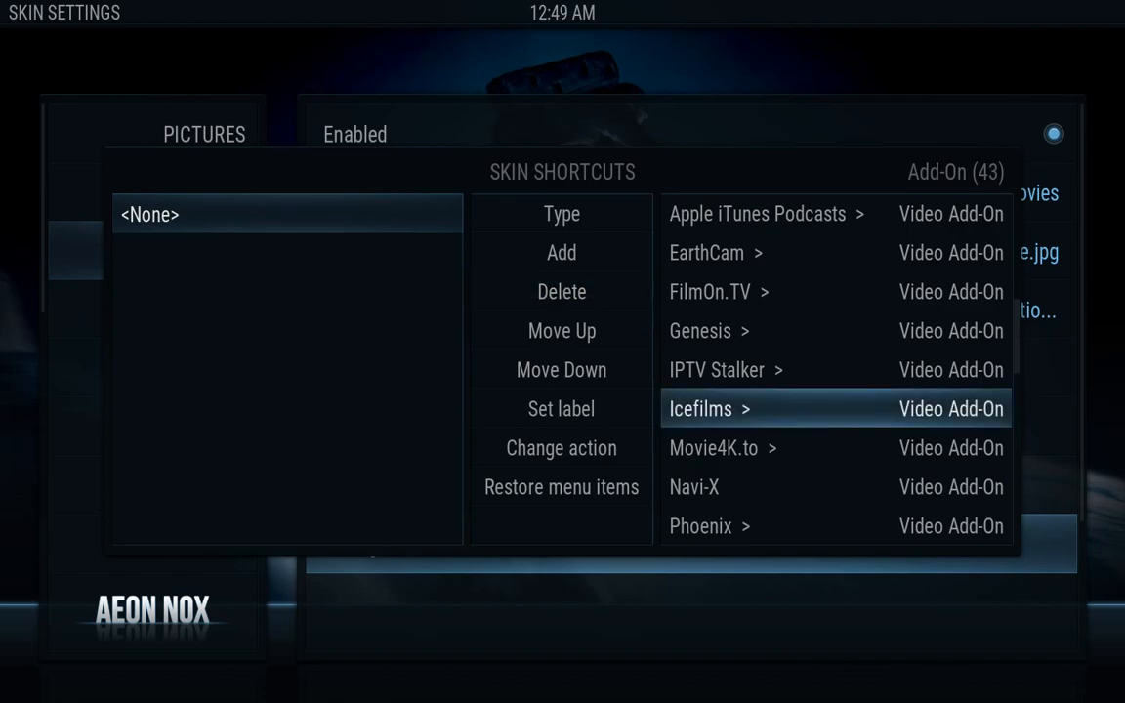
{"action": "key", "text": "Return"}
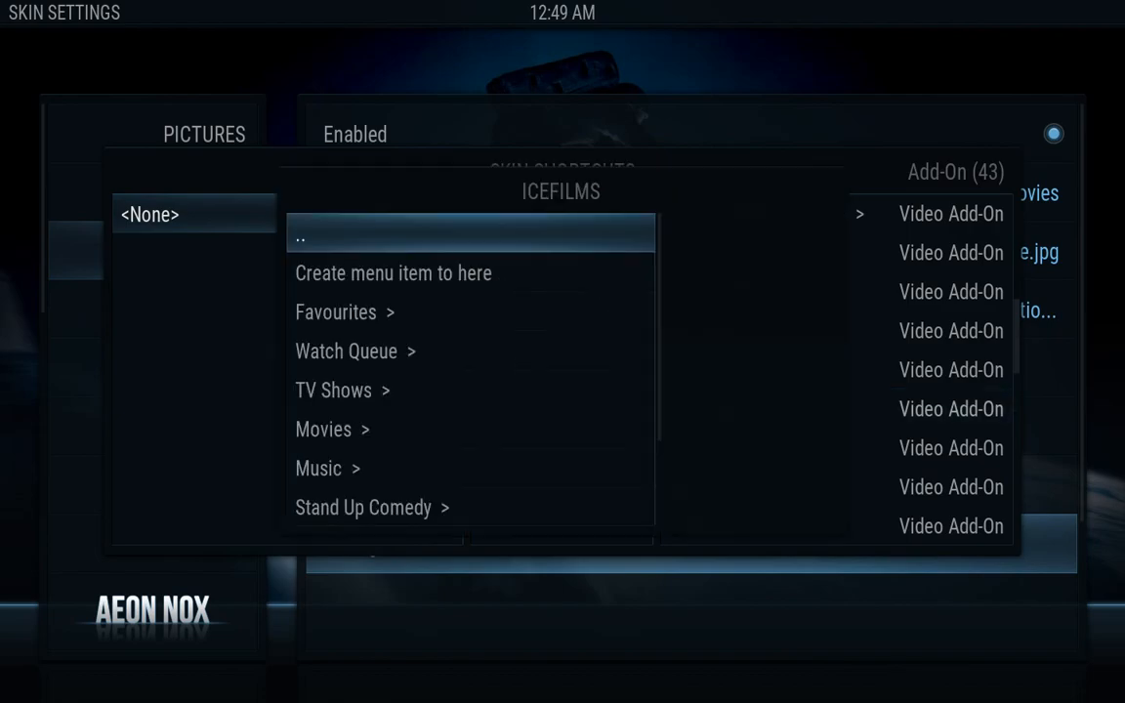
{"action": "key", "text": "Down"}
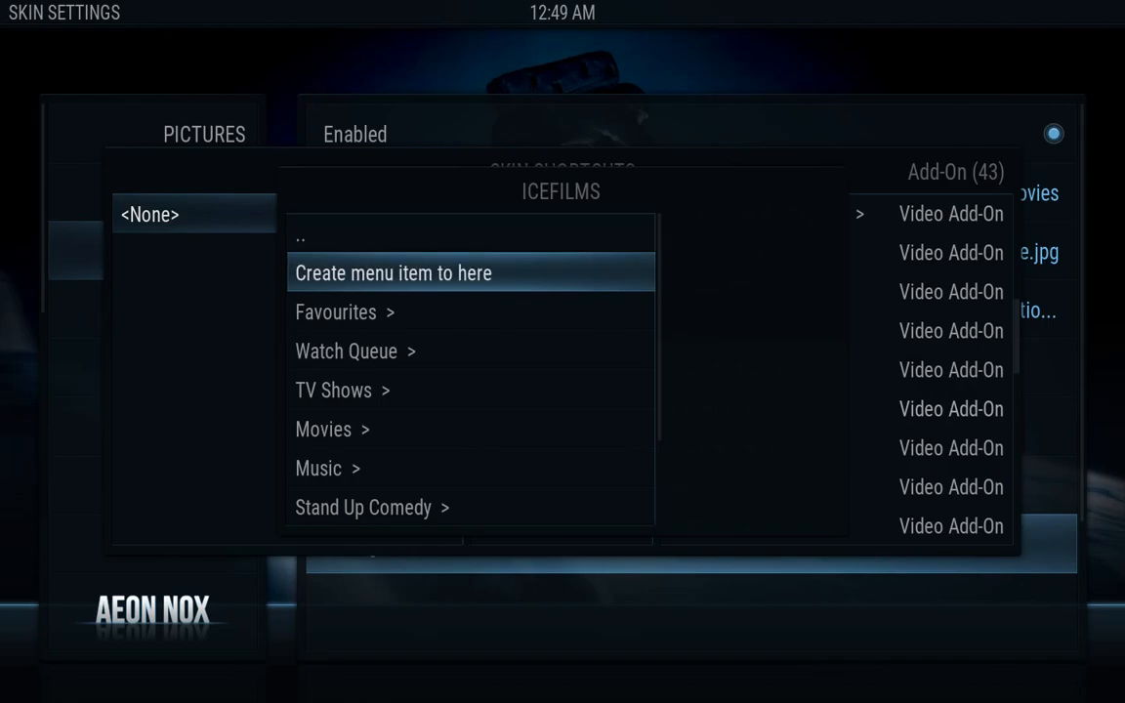
{"action": "key", "text": "Return"}
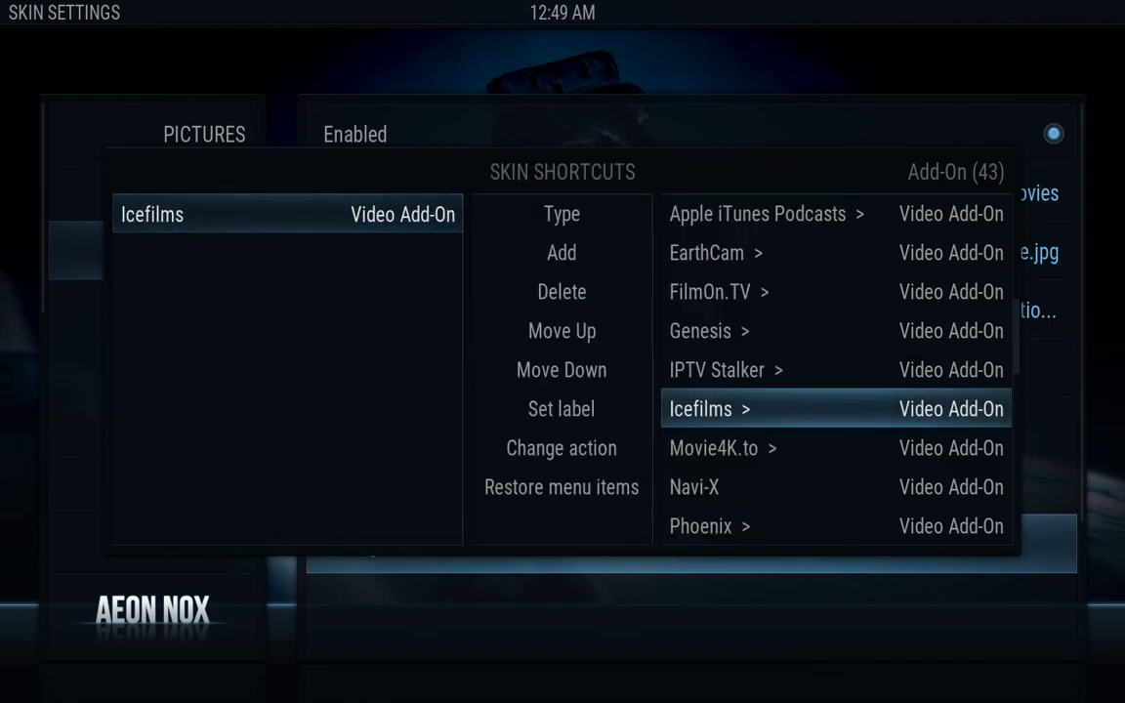
{"action": "key", "text": "Escape"}
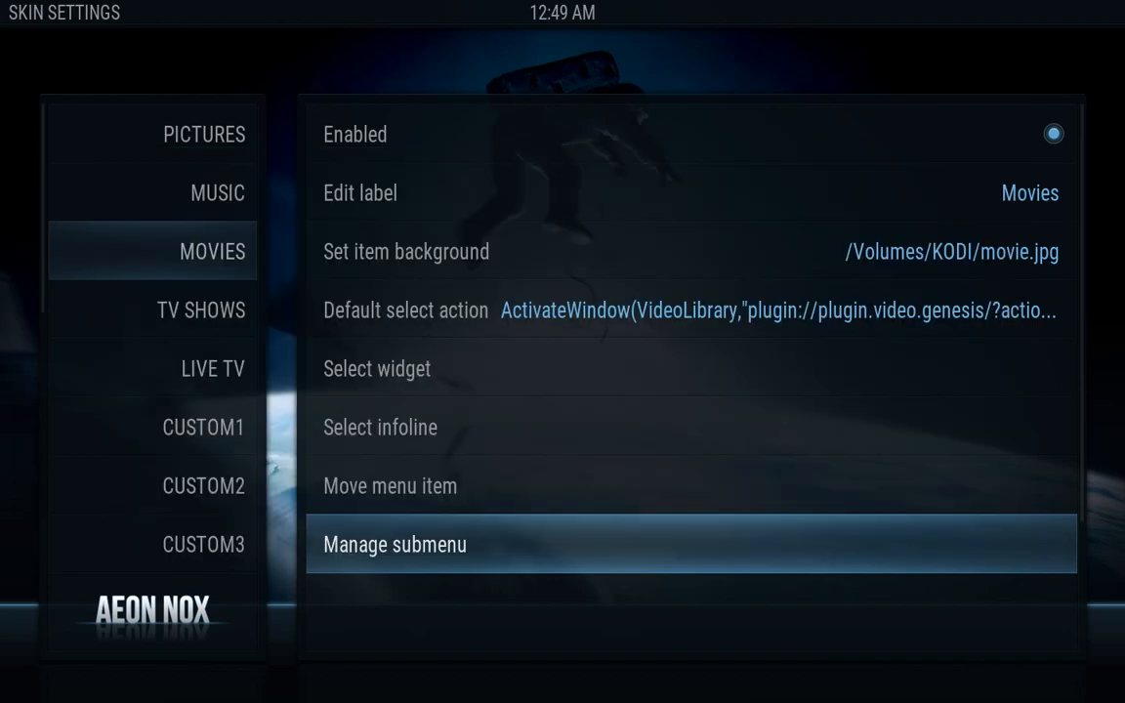
Open the TV SHOWS item's default action and choose the Video Add-On list
{"action": "key", "text": "Left"}
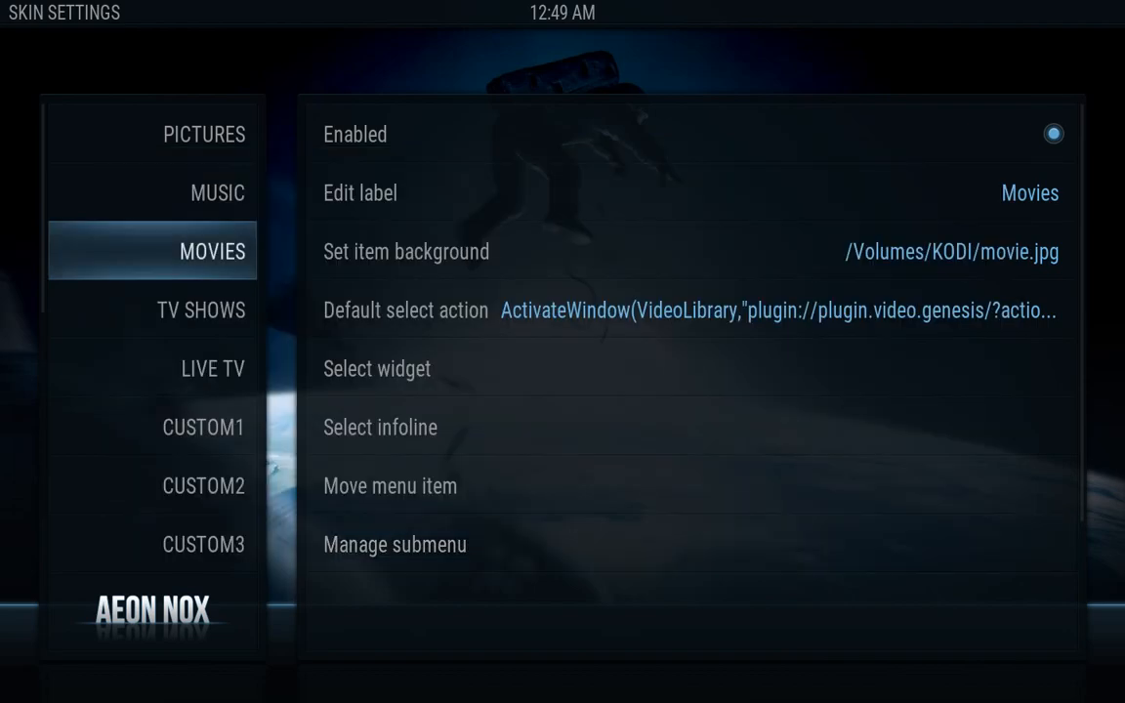
{"action": "key", "text": "Down"}
{"action": "key", "text": "Right"}
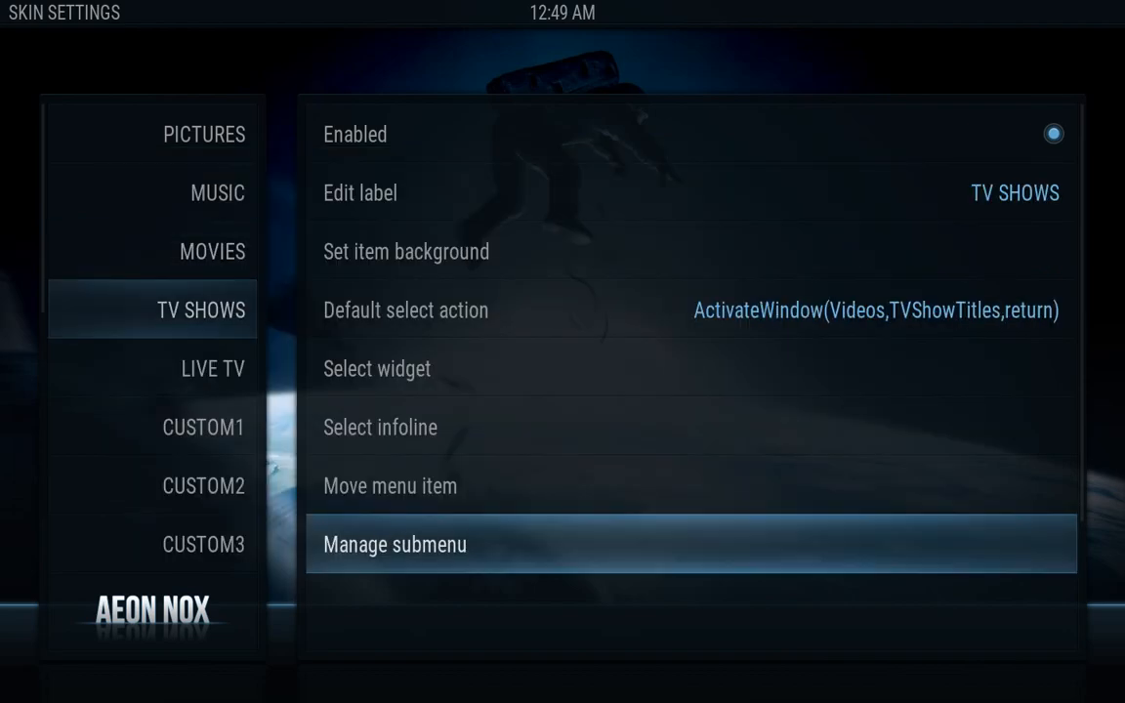
{"action": "key", "text": "Up"}
{"action": "key", "text": "Up"}
{"action": "key", "text": "Up"}
{"action": "key", "text": "Up"}
{"action": "key", "text": "Up"}
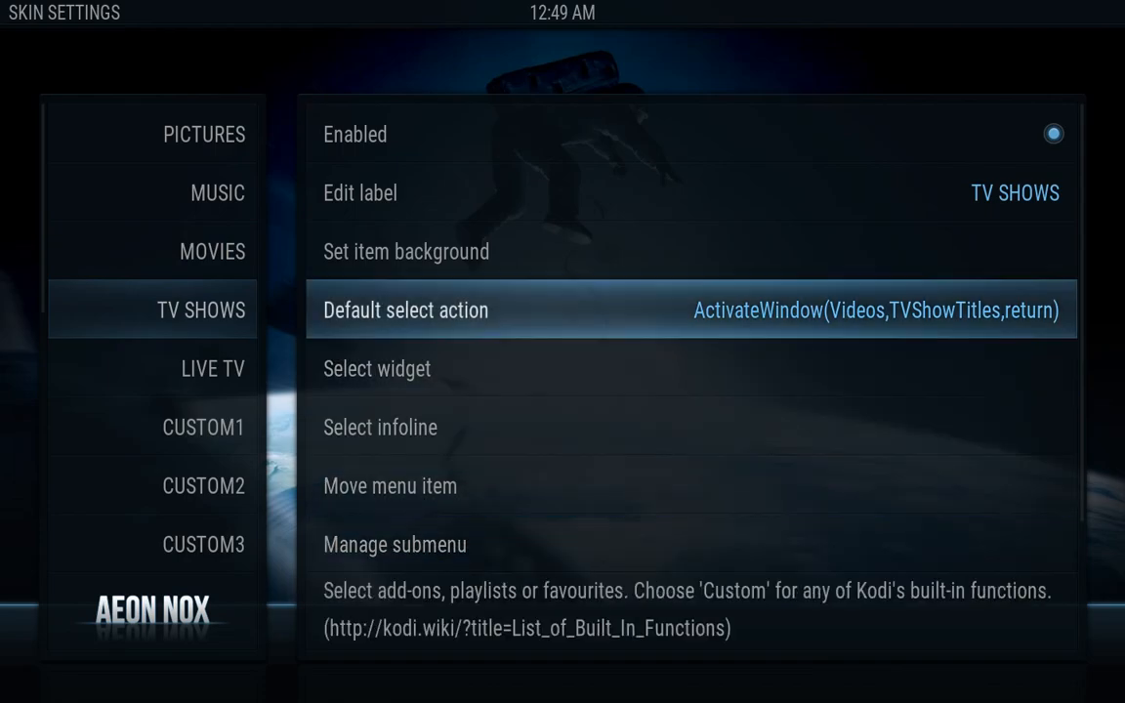
{"action": "key", "text": "Down"}
{"action": "key", "text": "Return"}
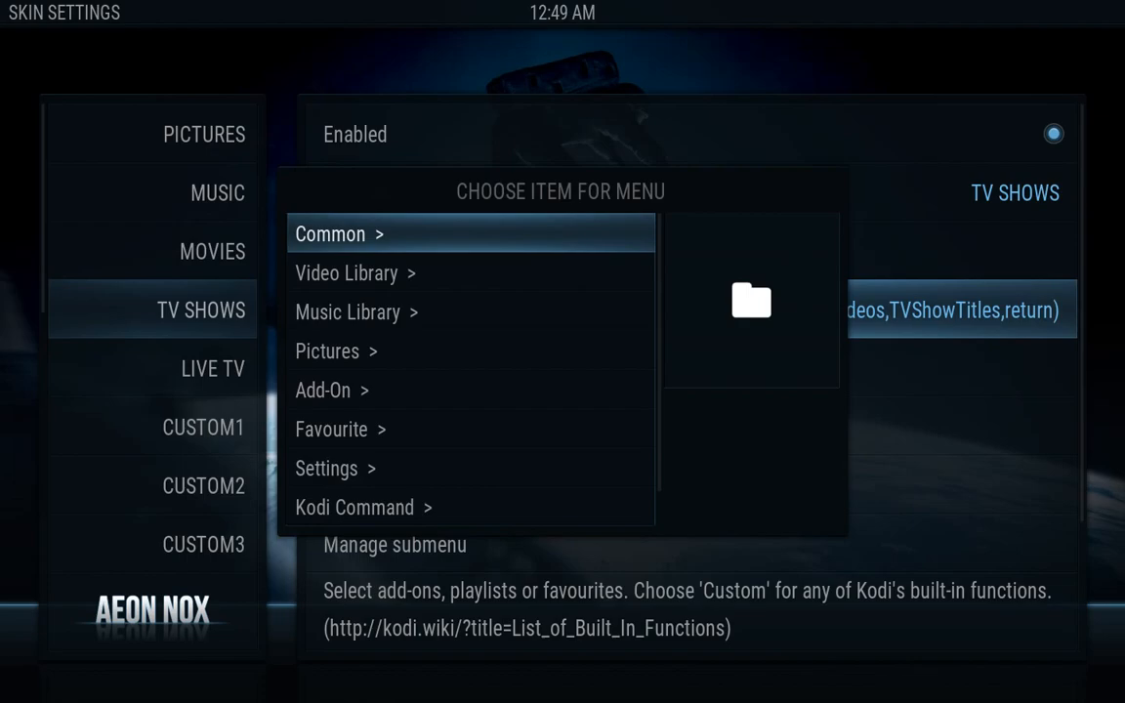
{"action": "key", "text": "Down"}
{"action": "key", "text": "Down"}
{"action": "key", "text": "Down"}
{"action": "key", "text": "Down"}
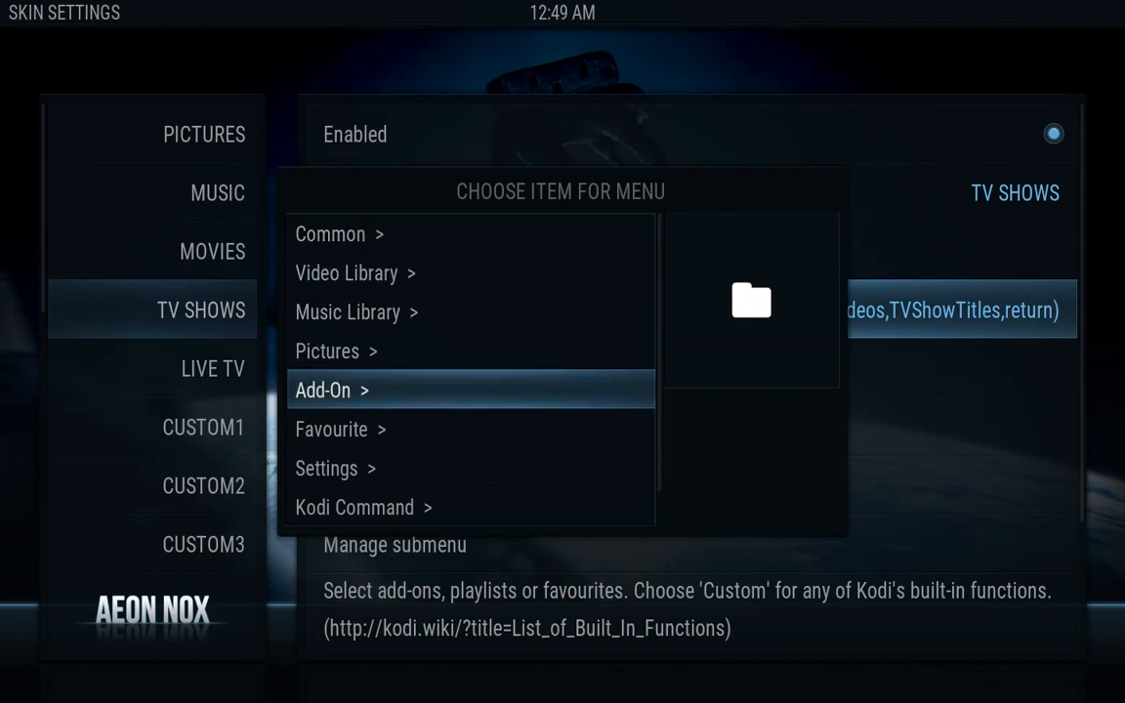
{"action": "key", "text": "Return"}
{"action": "key", "text": "Down"}
{"action": "key", "text": "Down"}
{"action": "key", "text": "Return"}
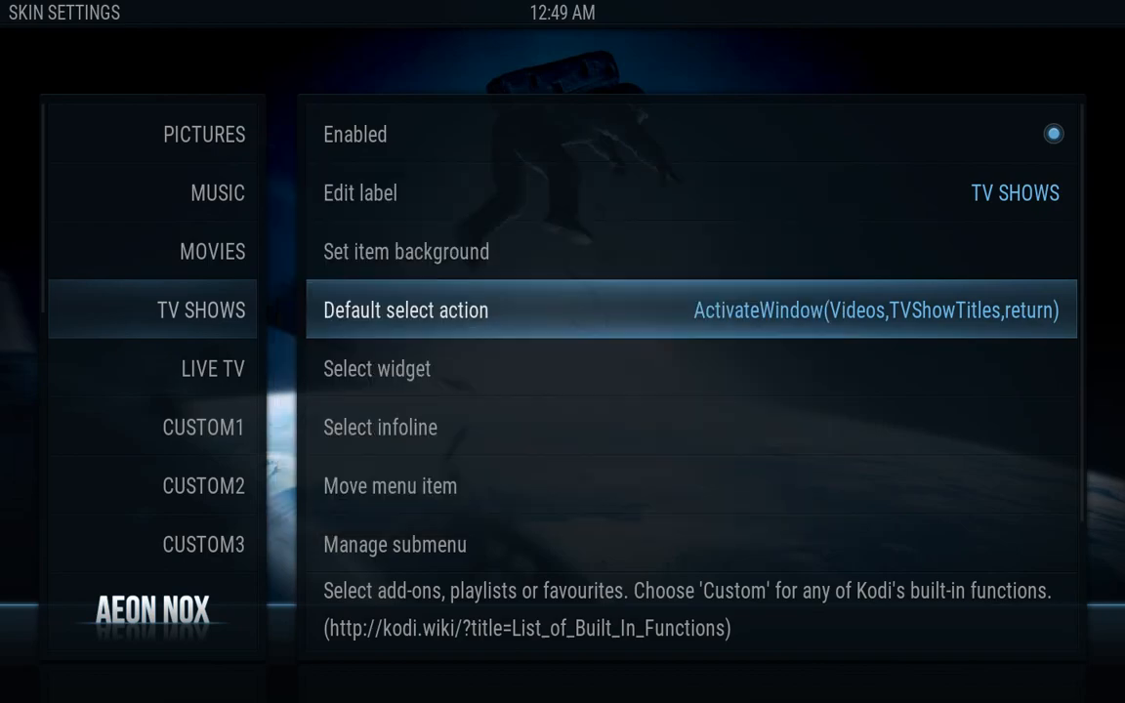
Link the TV SHOWS action to the Genesis add-on's TV Shows section
{"action": "key", "text": "Down"}
{"action": "key", "text": "Down"}
{"action": "key", "text": "Down"}
{"action": "key", "text": "Down"}
{"action": "key", "text": "Down"}
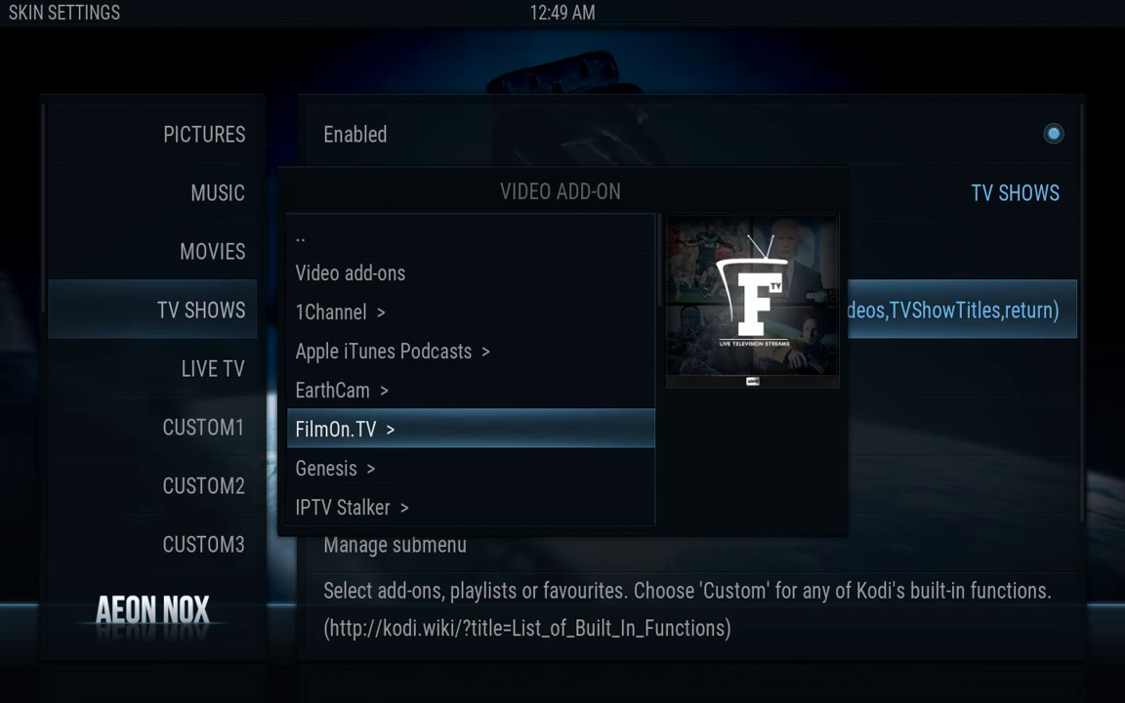
{"action": "key", "text": "Down"}
{"action": "key", "text": "Escape"}
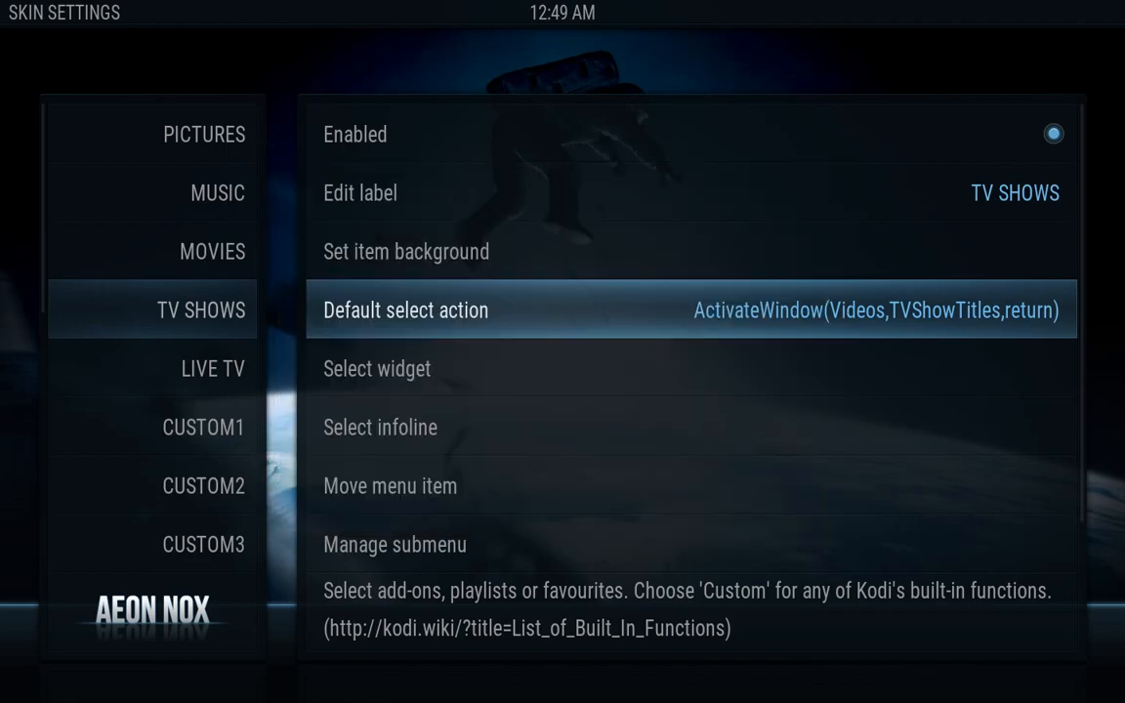
{"action": "key", "text": "Down"}
{"action": "key", "text": "Down"}
{"action": "key", "text": "Down"}
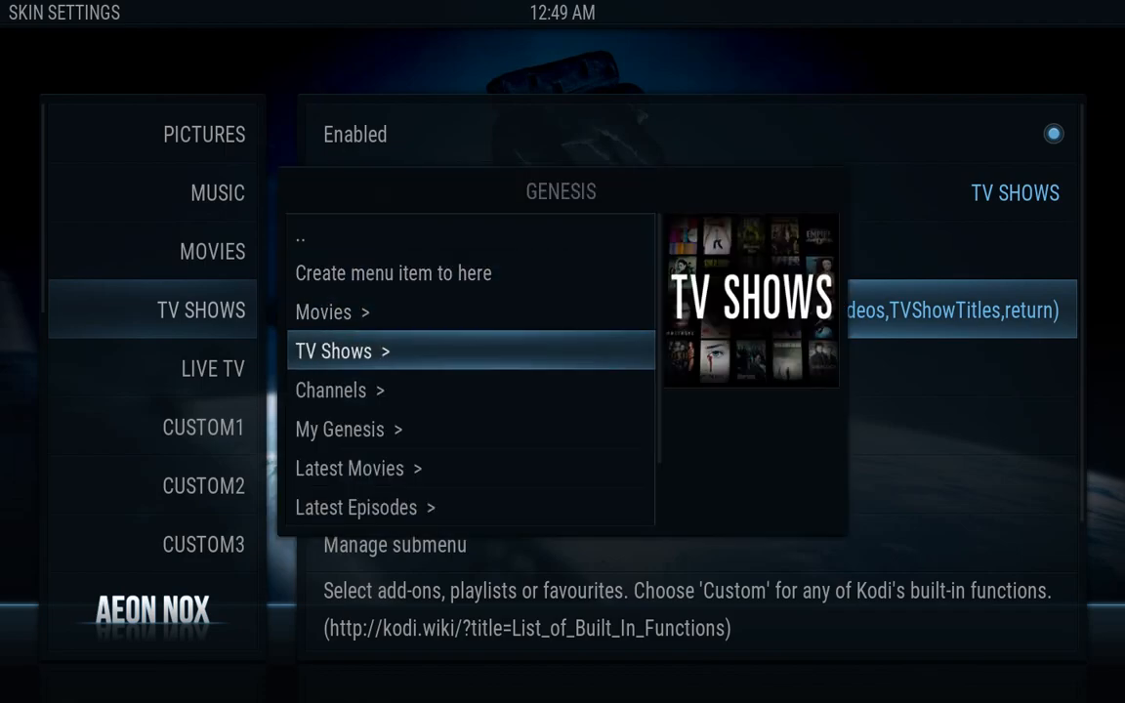
{"action": "key", "text": "Escape"}
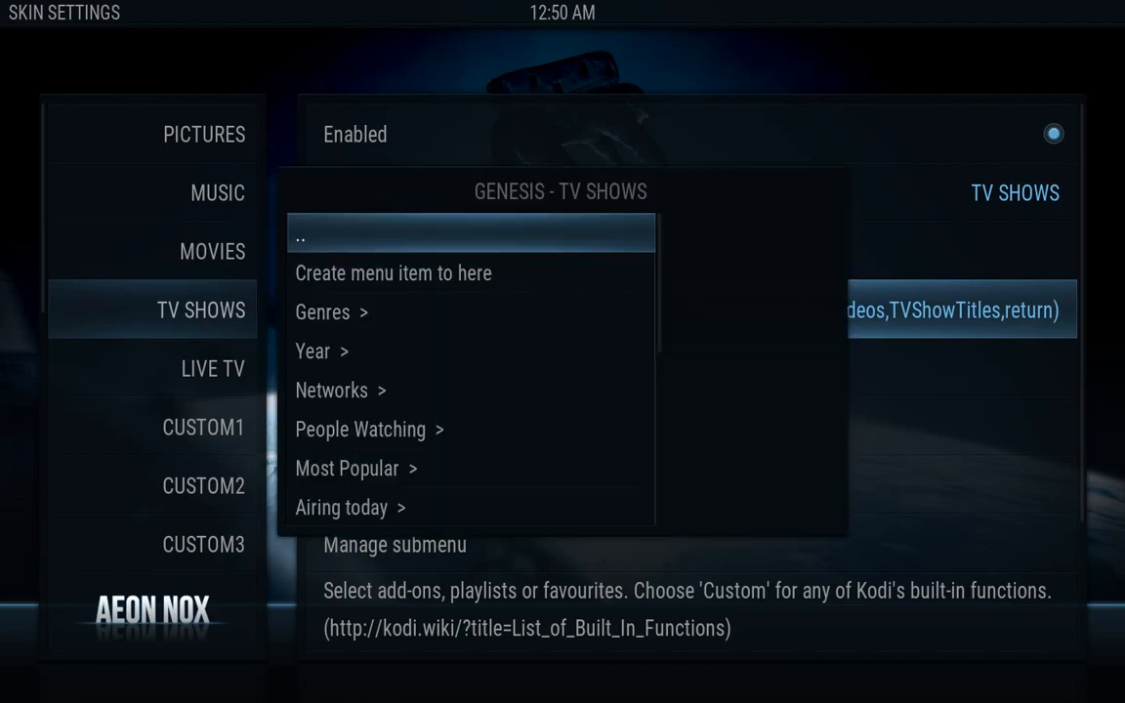
{"action": "key", "text": "Down"}
{"action": "key", "text": "Return"}
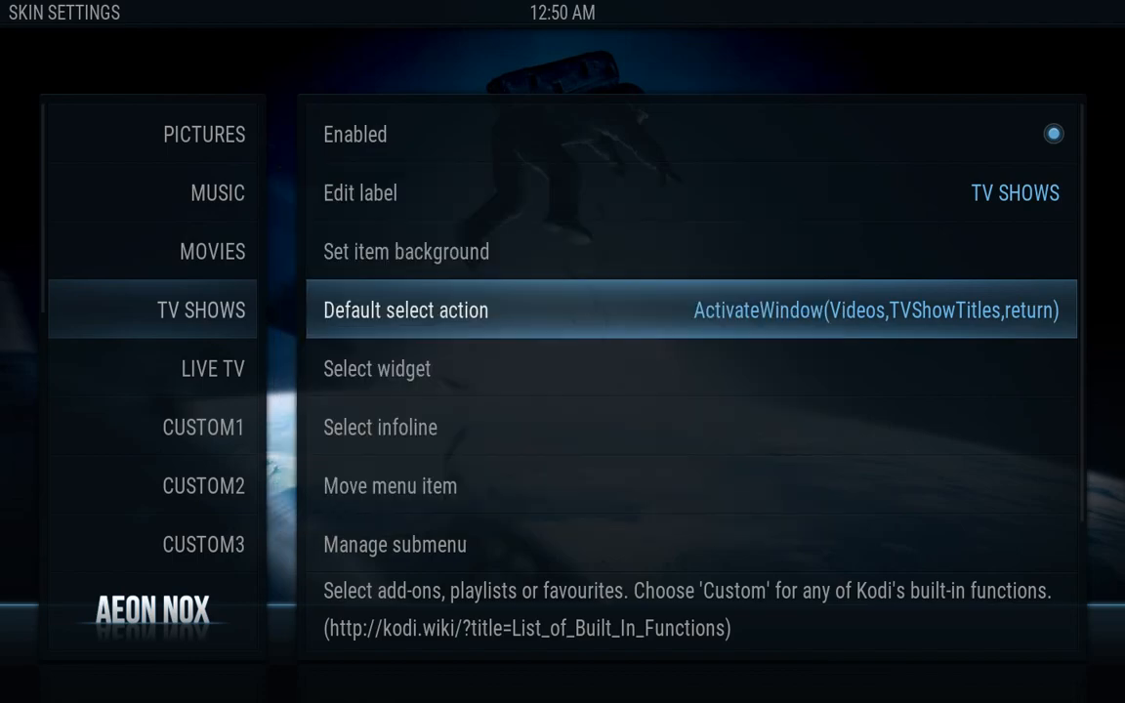
{"action": "key", "text": "Down"}
{"action": "key", "text": "Down"}
{"action": "key", "text": "Down"}
{"action": "key", "text": "Down"}
{"action": "key", "text": "Down"}
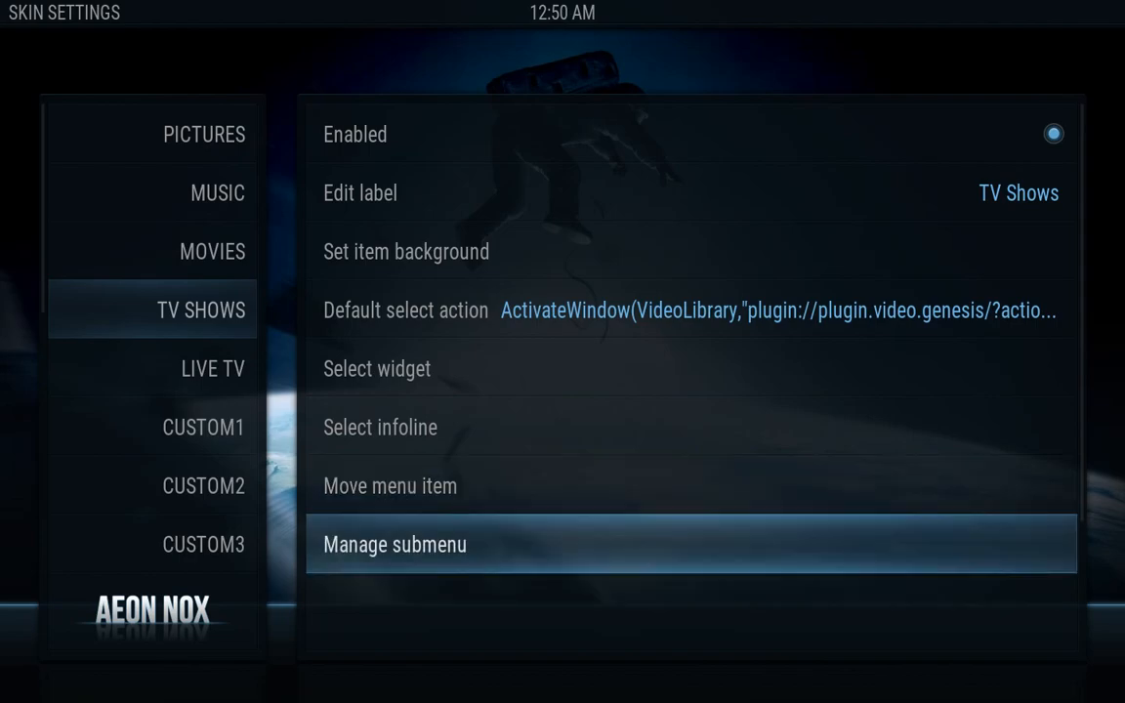
Delete all the default entries from the TV Shows submenu until <None> remains
{"action": "key", "text": "Up"}
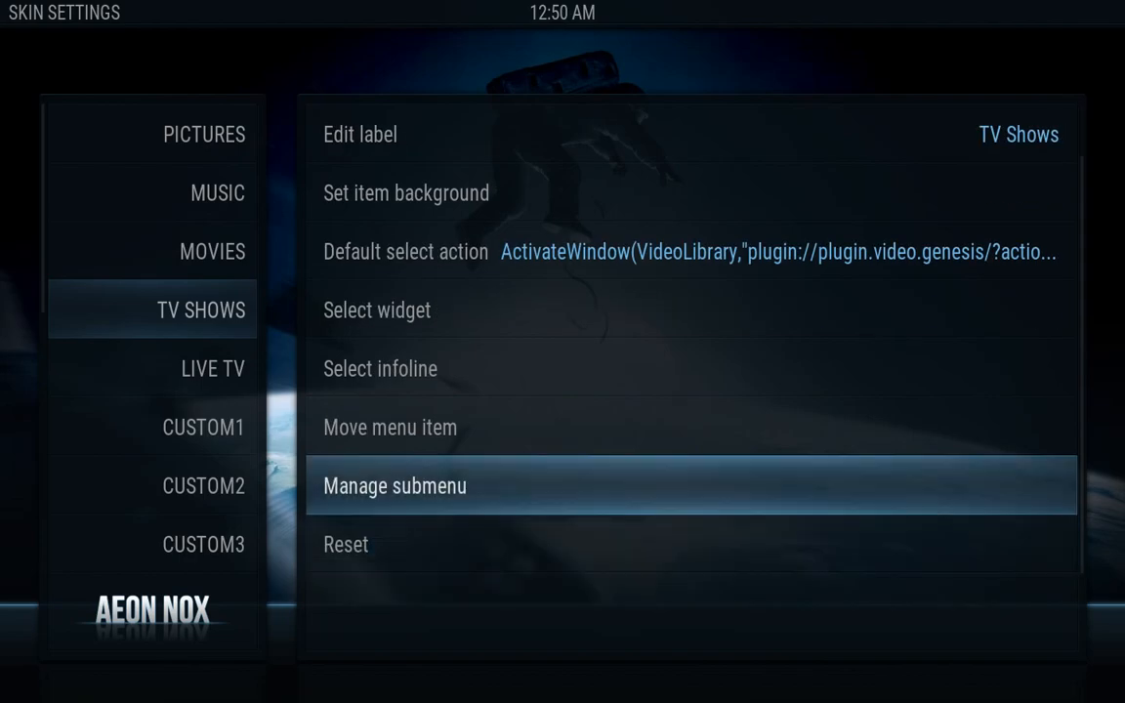
{"action": "key", "text": "Return"}
{"action": "key", "text": "Down"}
{"action": "key", "text": "Down"}
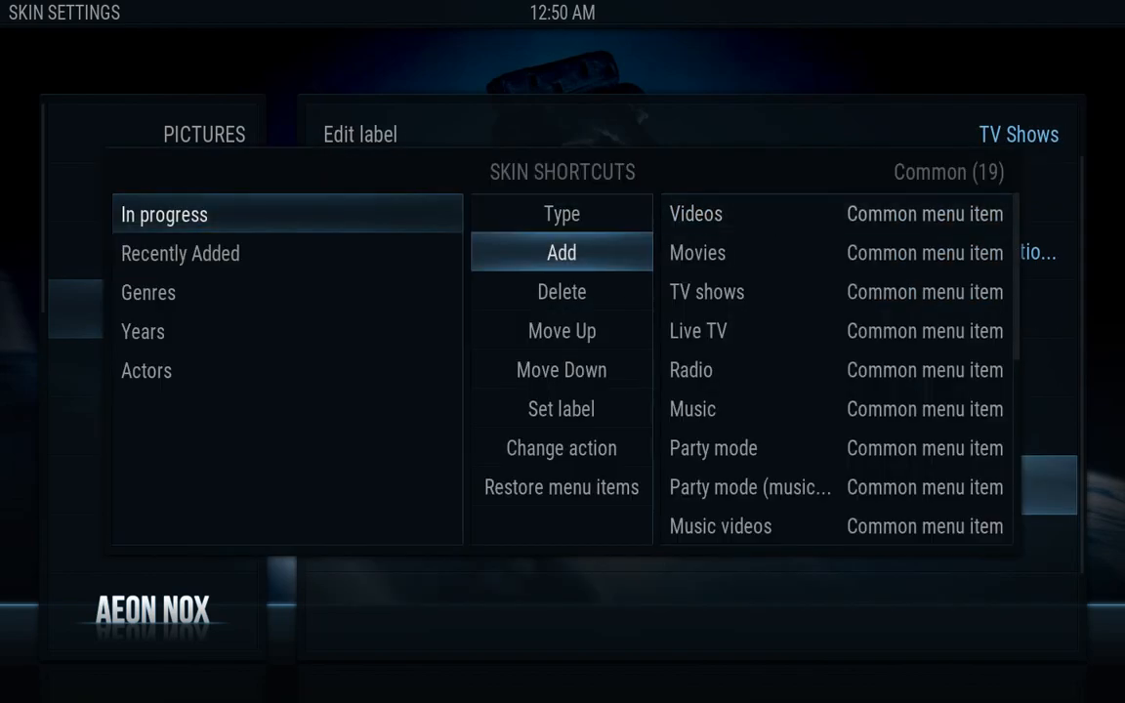
{"action": "key", "text": "Return"}
{"action": "key", "text": "Return"}
{"action": "key", "text": "Return"}
{"action": "key", "text": "Return"}
{"action": "key", "text": "Return"}
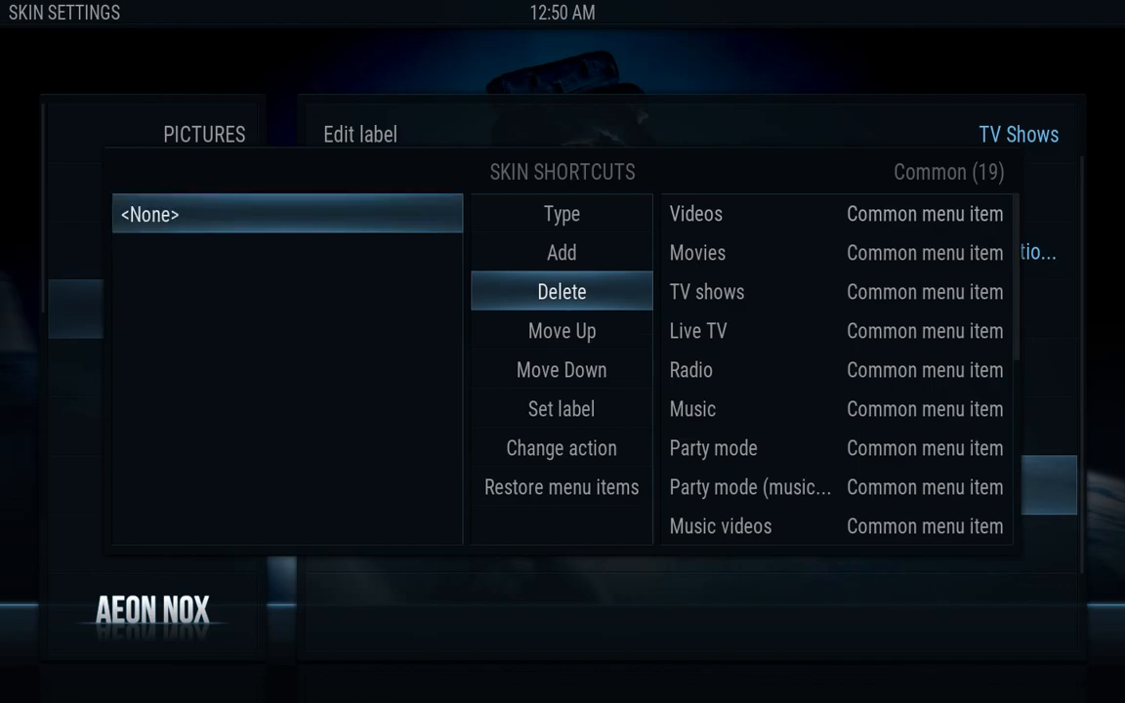
Cycle the shortcut type and browse the 43-item Add-On shortcut list
{"action": "key", "text": "Up"}
{"action": "key", "text": "Up"}
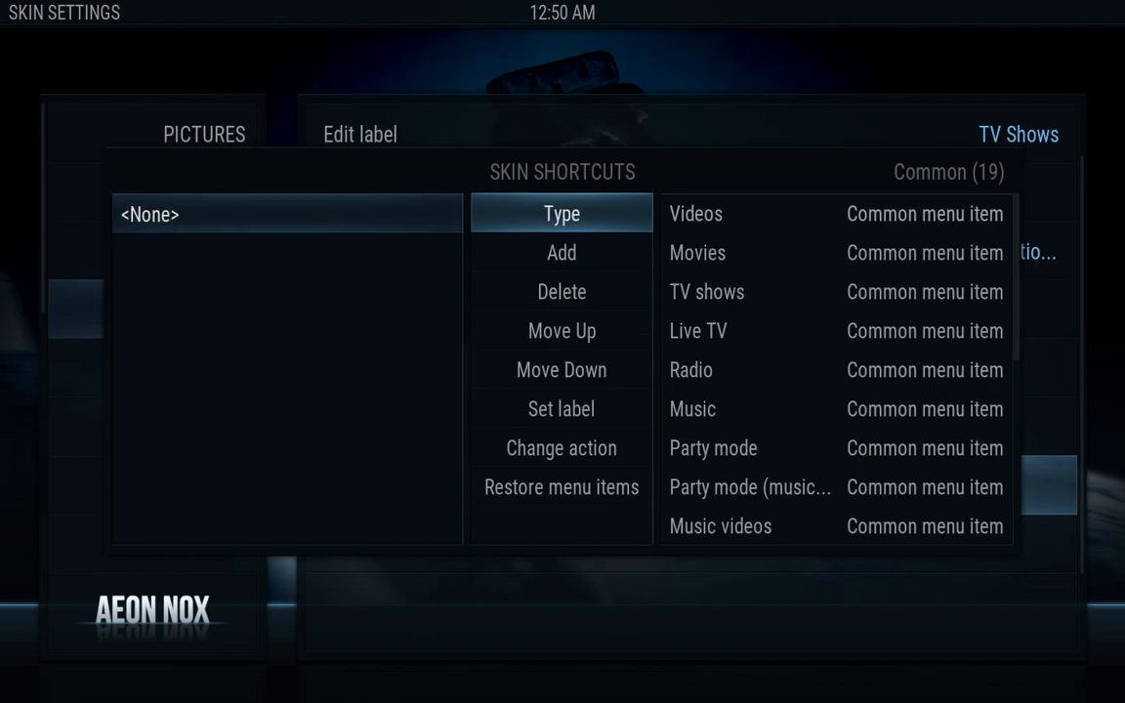
{"action": "key", "text": "Return"}
{"action": "key", "text": "Return"}
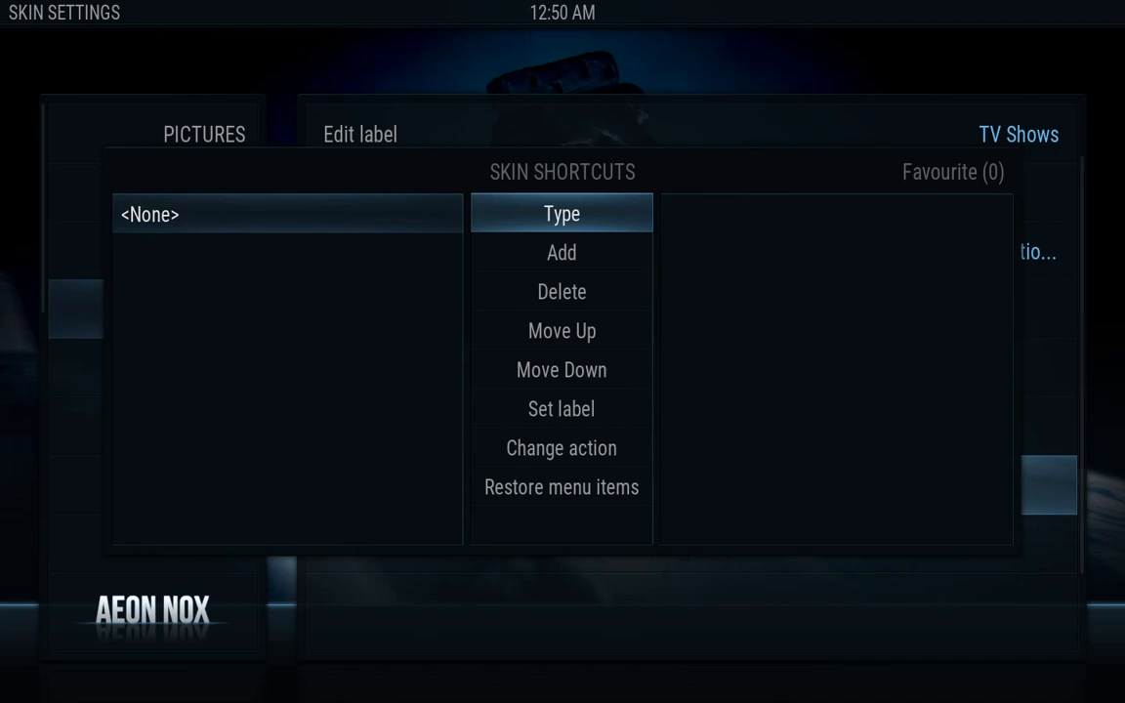
{"action": "key", "text": "Return"}
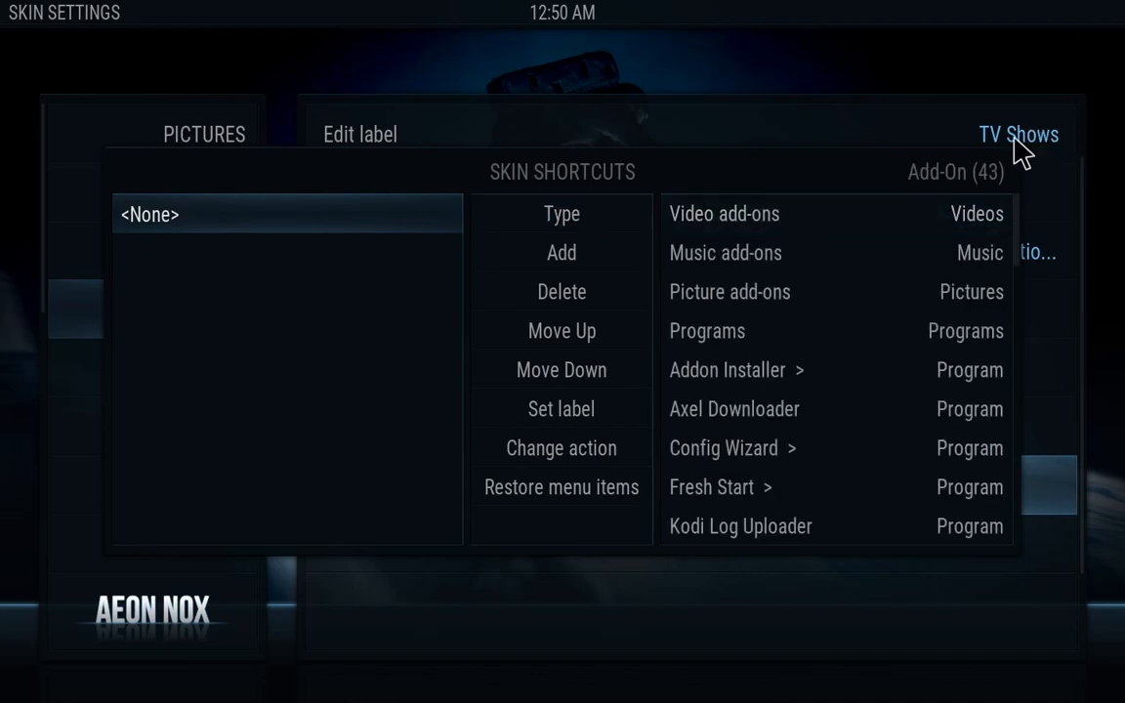
{"action": "key", "text": "Right"}
{"action": "key", "text": "Right"}
{"action": "key", "text": "Down"}
{"action": "key", "text": "Down"}
{"action": "key", "text": "Down"}
{"action": "key", "text": "Down"}
{"action": "key", "text": "Down"}
{"action": "key", "text": "Down"}
{"action": "key", "text": "Down"}
{"action": "key", "text": "Down"}
{"action": "key", "text": "Down"}
{"action": "key", "text": "Down"}
{"action": "key", "text": "Down"}
{"action": "key", "text": "Down"}
{"action": "key", "text": "Down"}
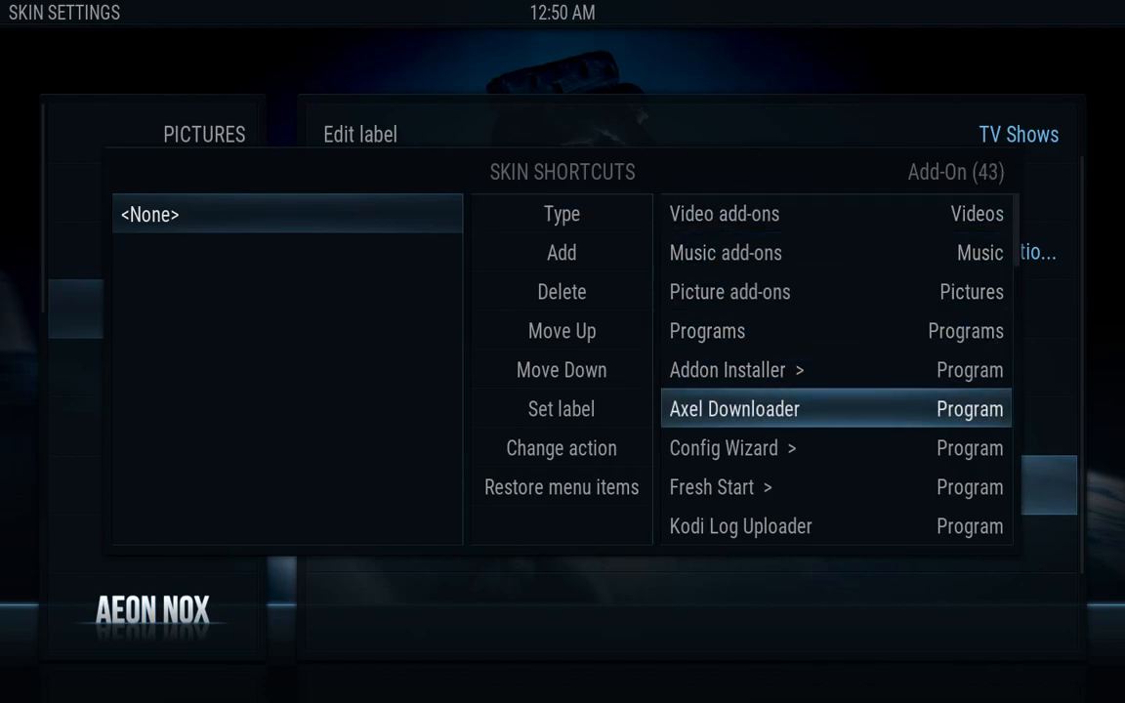
{"action": "key", "text": "Down"}
{"action": "key", "text": "Down"}
{"action": "key", "text": "Down"}
{"action": "key", "text": "Down"}
{"action": "key", "text": "Down"}
{"action": "key", "text": "Down"}
{"action": "key", "text": "Down"}
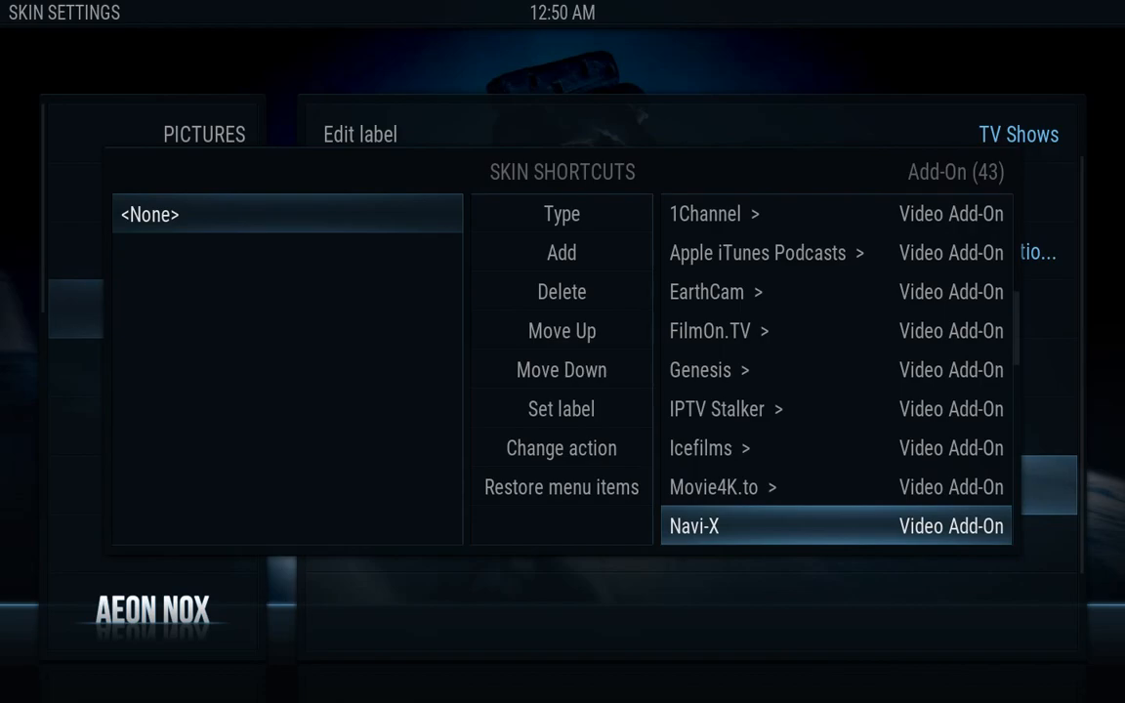
Close the submenu editor and browse the KODI volume for a single-image TV Shows background
{"action": "key", "text": "Escape"}
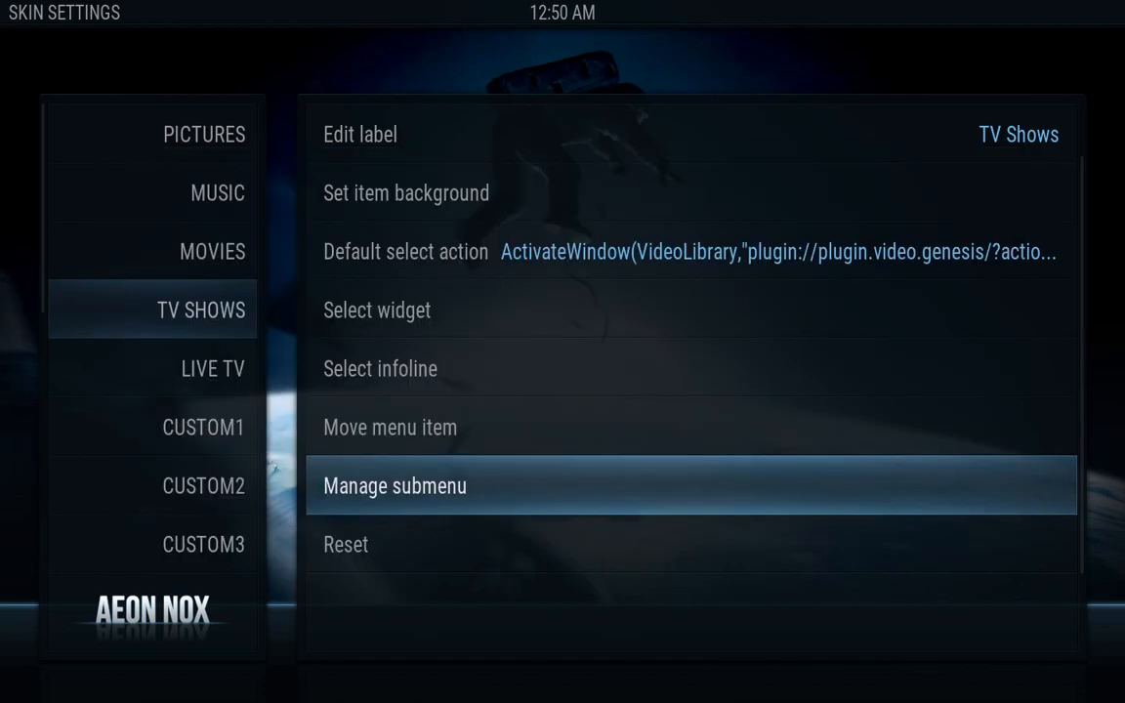
{"action": "key", "text": "Up"}
{"action": "key", "text": "Up"}
{"action": "key", "text": "Up"}
{"action": "key", "text": "Up"}
{"action": "key", "text": "Up"}
{"action": "key", "text": "Up"}
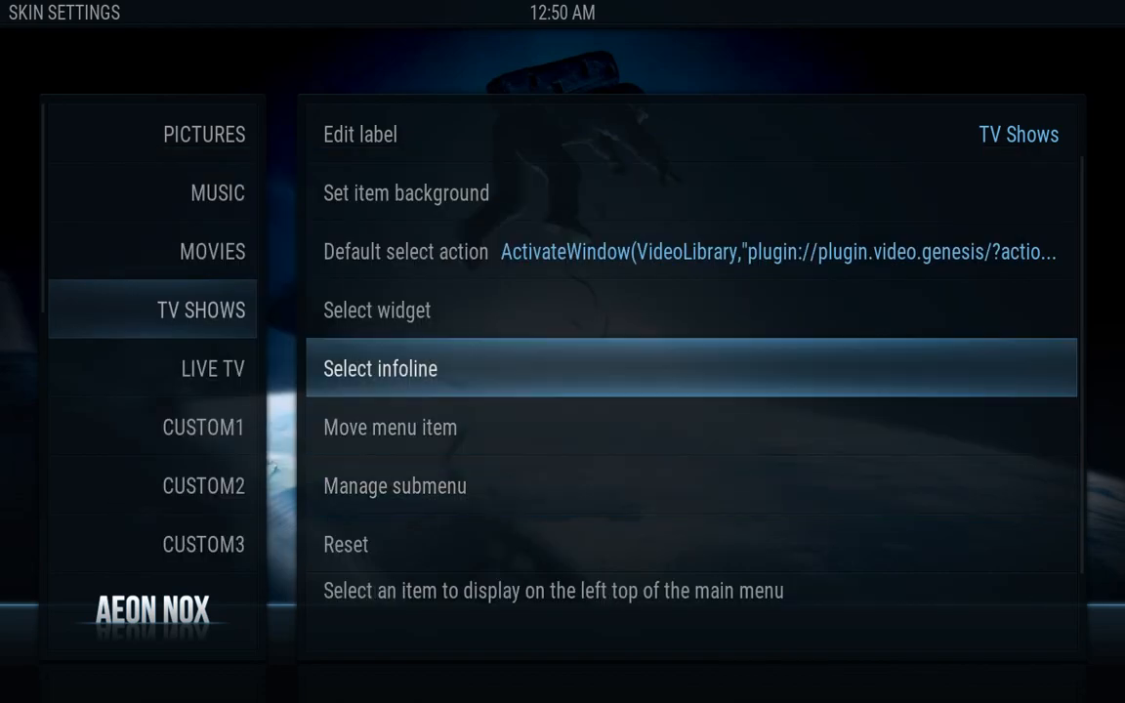
{"action": "key", "text": "Down"}
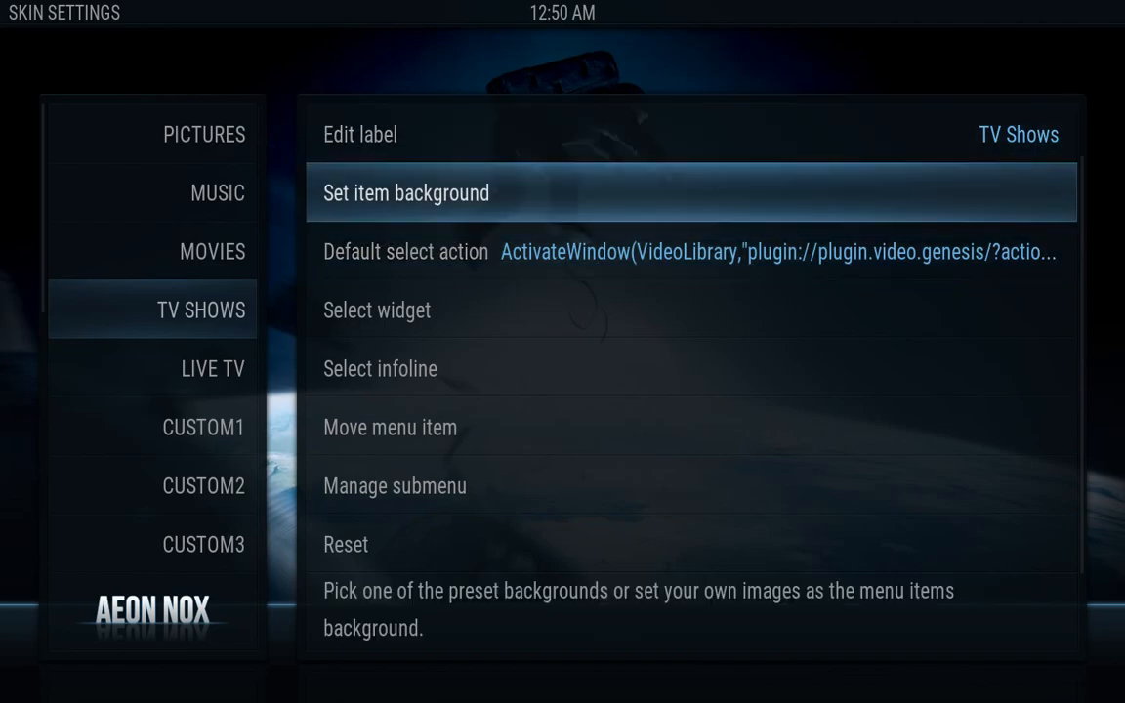
{"action": "key", "text": "Return"}
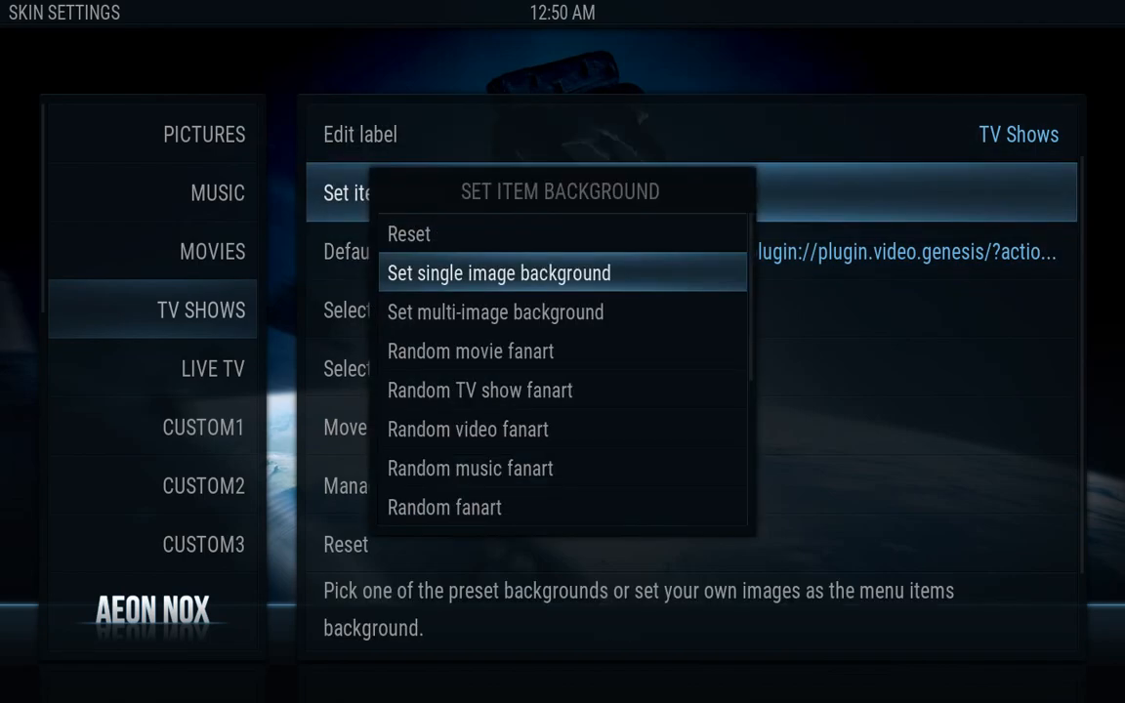
{"action": "key", "text": "Return"}
{"action": "key", "text": "Down"}
{"action": "key", "text": "Down"}
{"action": "key", "text": "Down"}
{"action": "key", "text": "Return"}
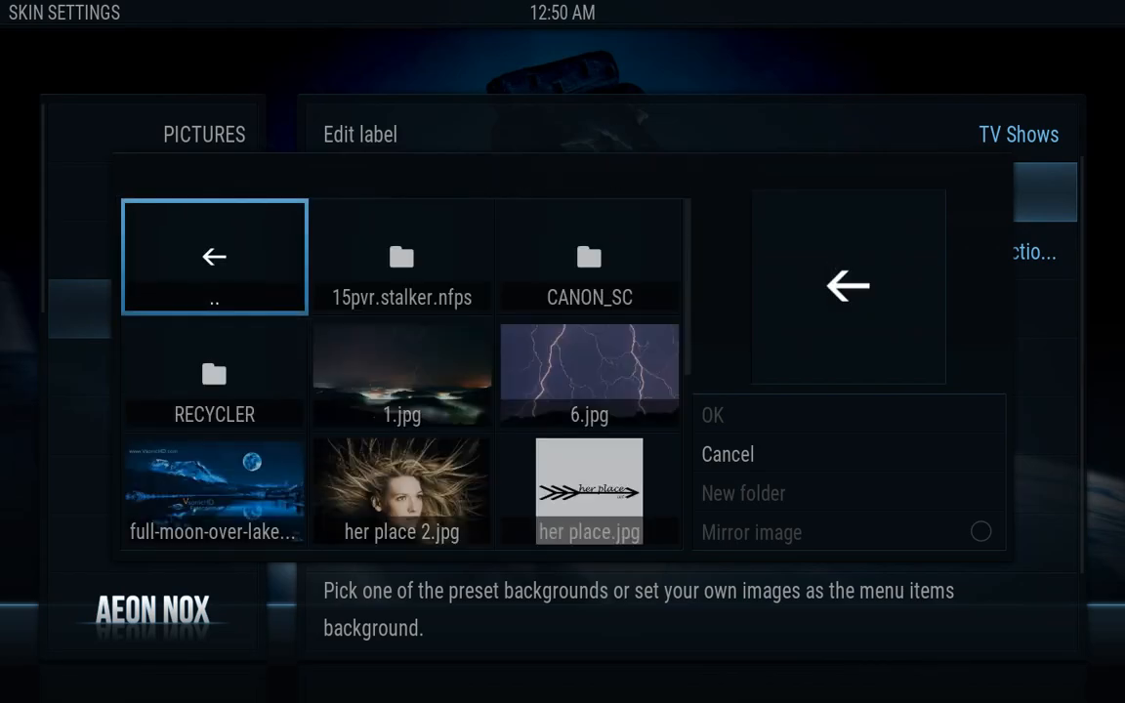
Select Movies.jpg as the TV Shows item background, then move to the LIVE TV item
{"action": "key", "text": "Down"}
{"action": "key", "text": "Down"}
{"action": "key", "text": "Right"}
{"action": "key", "text": "Down"}
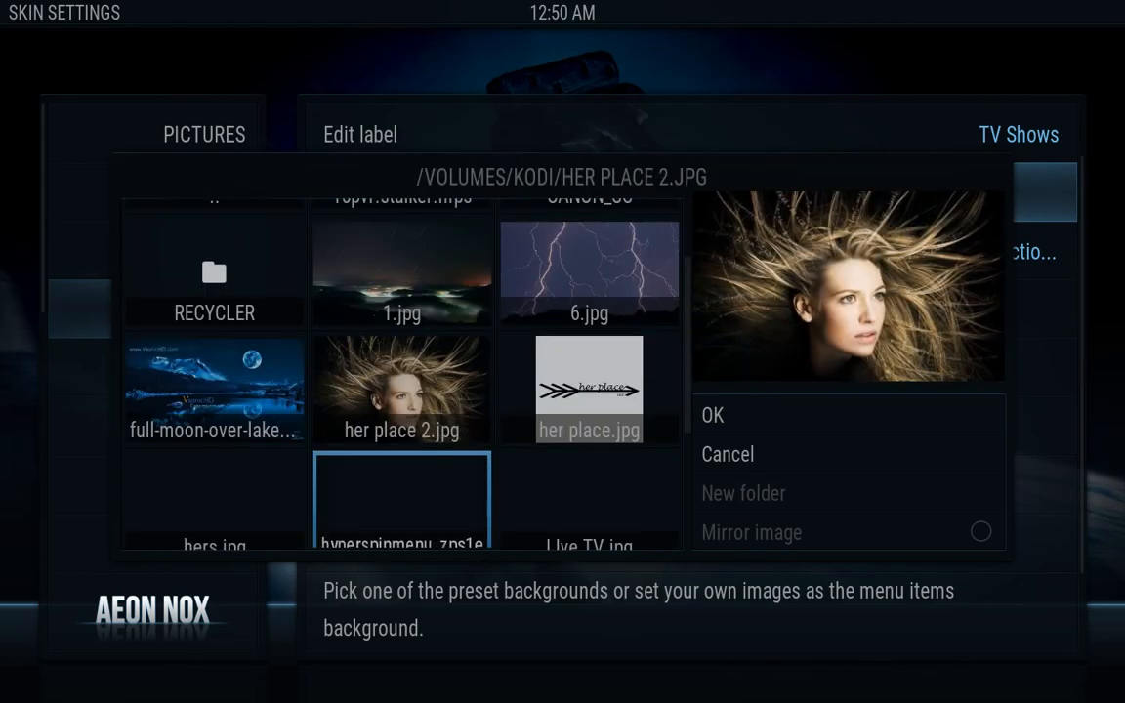
{"action": "key", "text": "Down"}
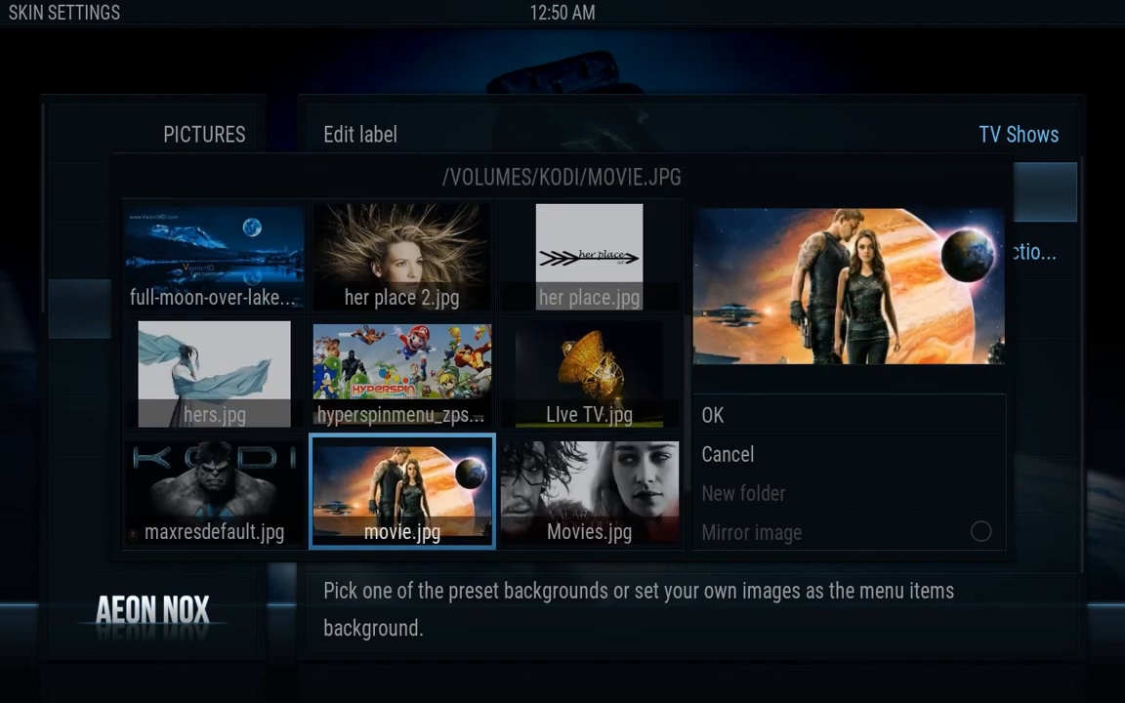
{"action": "key", "text": "Right"}
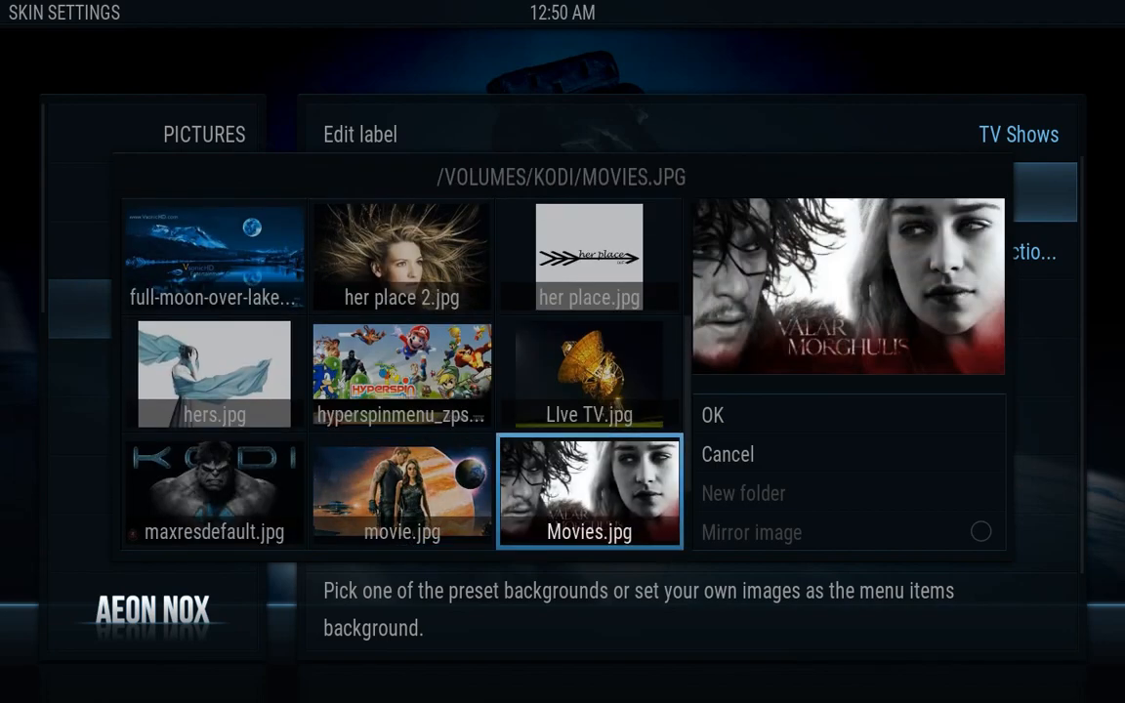
{"action": "key", "text": "Return"}
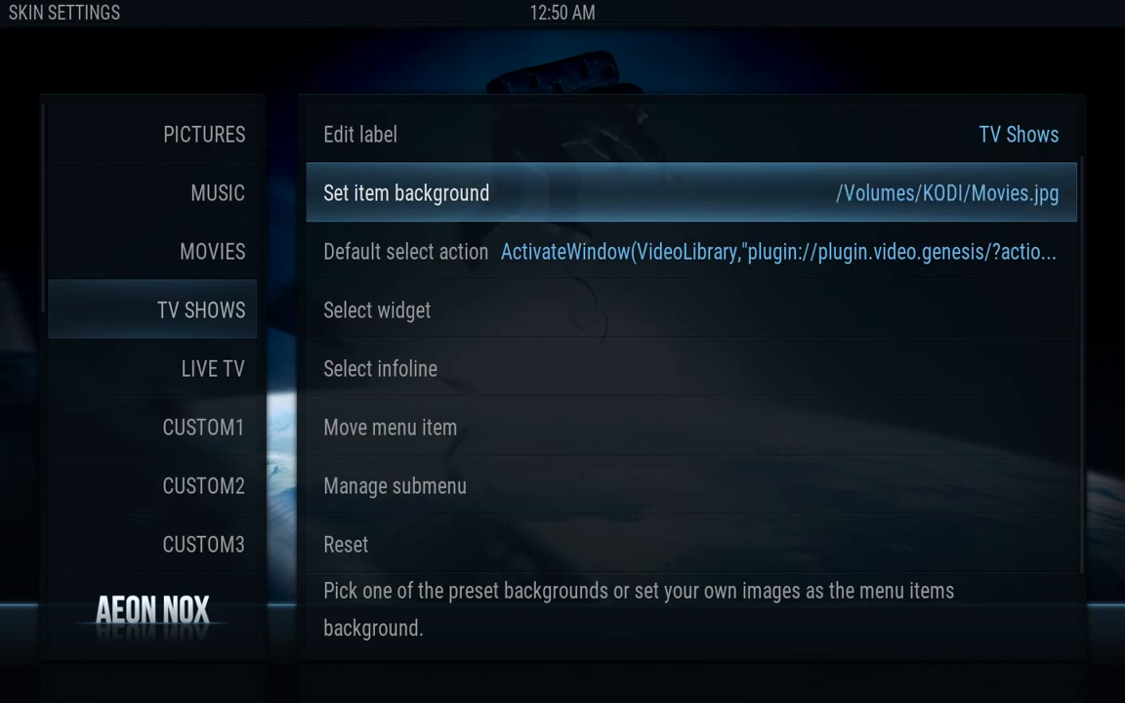
{"action": "key", "text": "Left"}
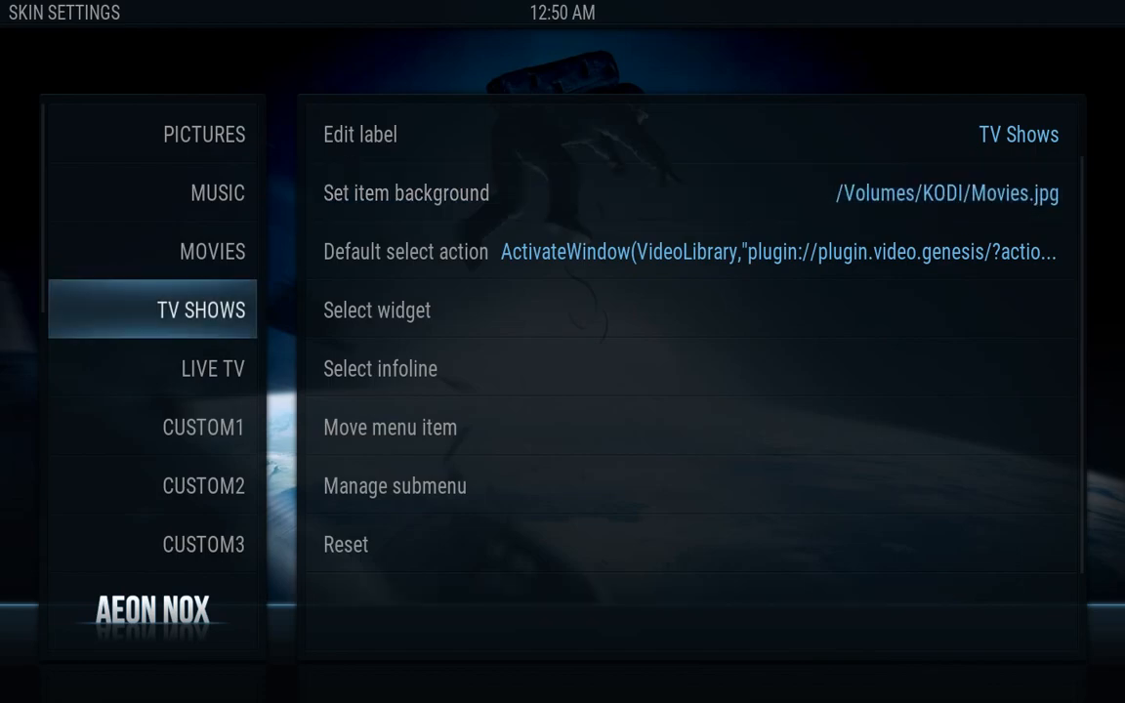
{"action": "key", "text": "Down"}
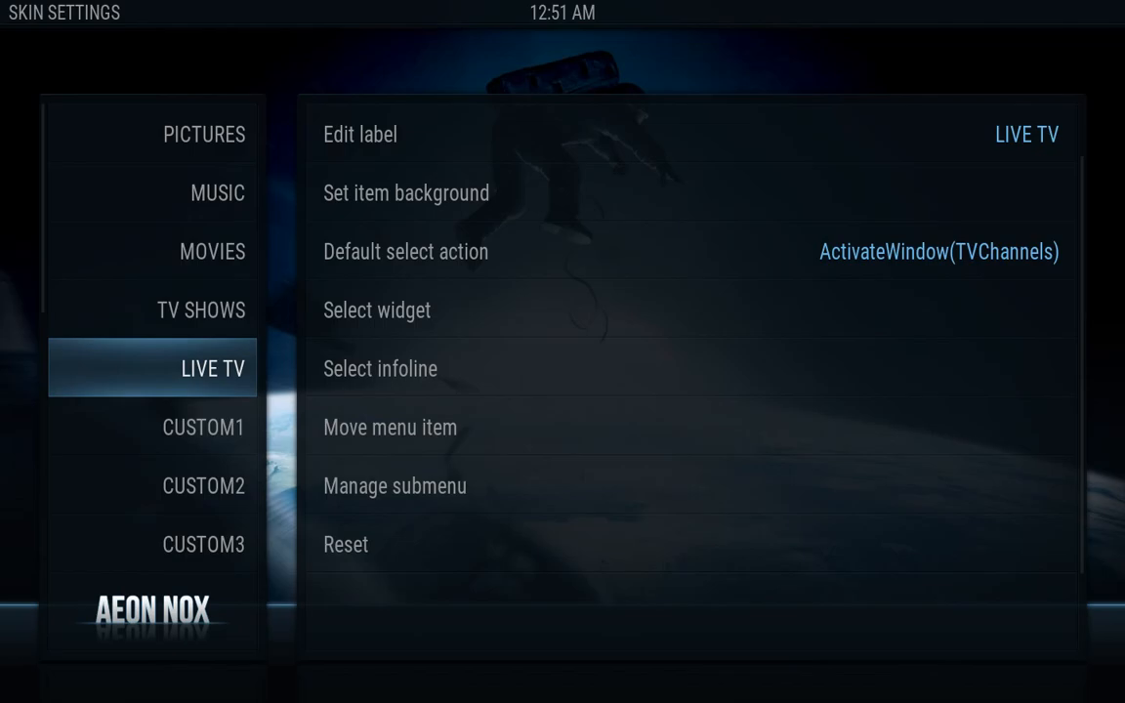
Open LIVE TV's default select action and go to Add-On > Video Add-On
{"action": "key", "text": "Right"}
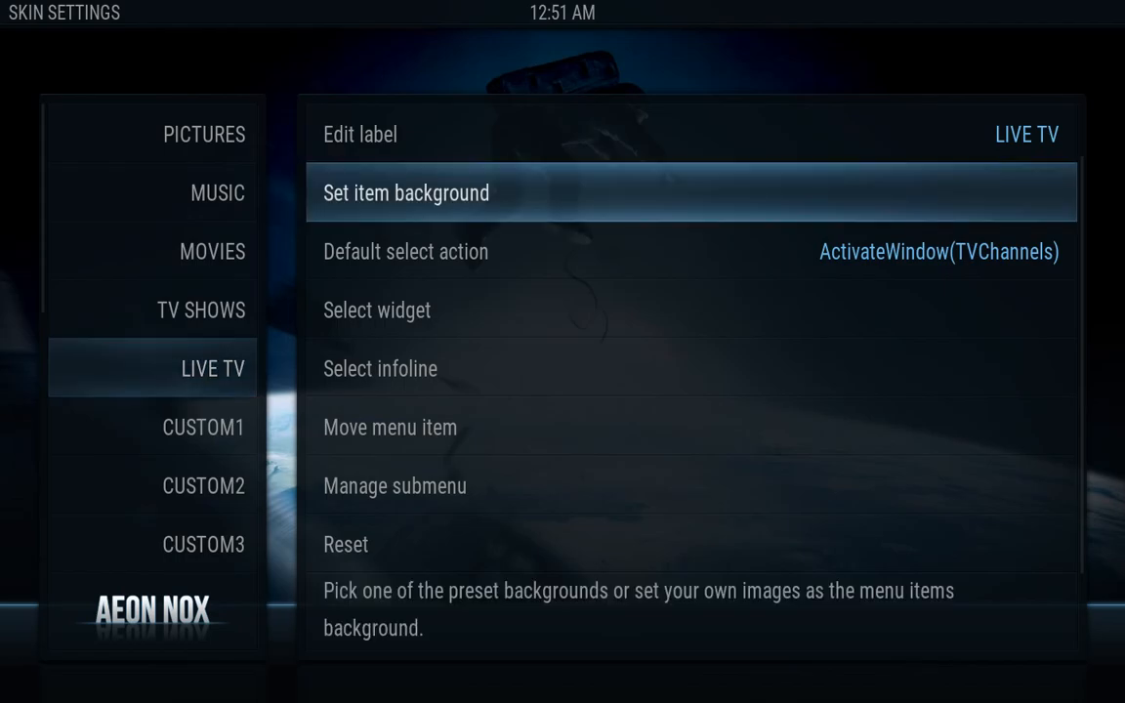
{"action": "key", "text": "Down"}
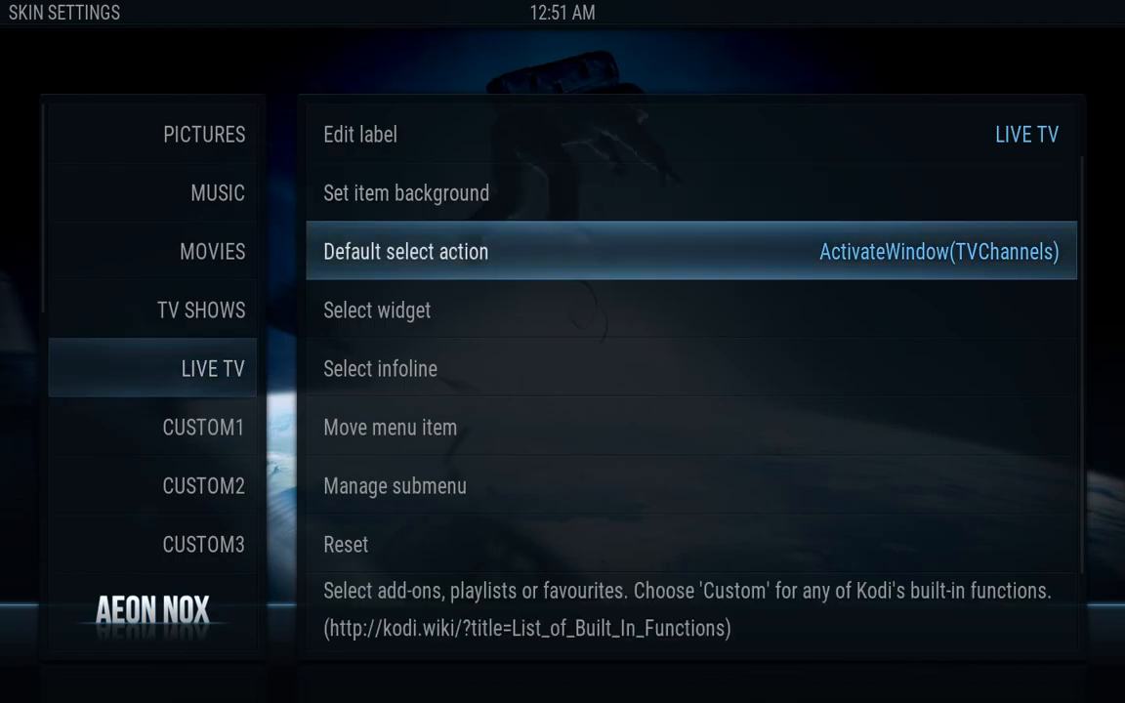
{"action": "key", "text": "Return"}
{"action": "key", "text": "Down"}
{"action": "key", "text": "Down"}
{"action": "key", "text": "Down"}
{"action": "key", "text": "Down"}
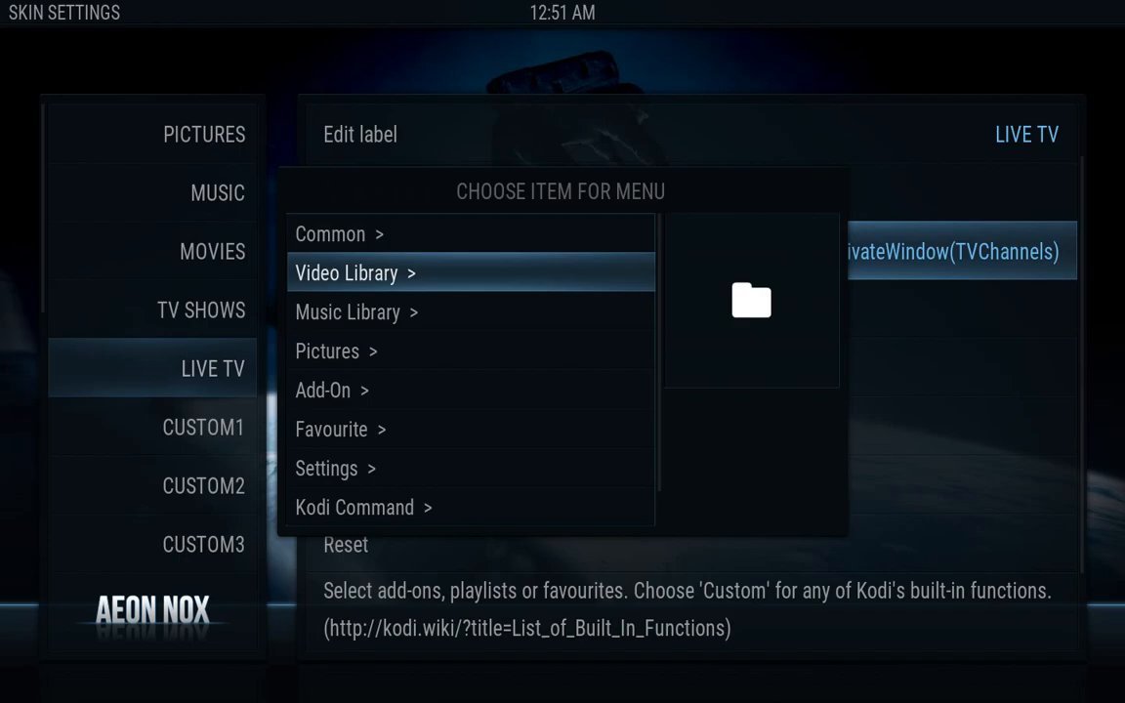
{"action": "key", "text": "Down"}
{"action": "key", "text": "Up"}
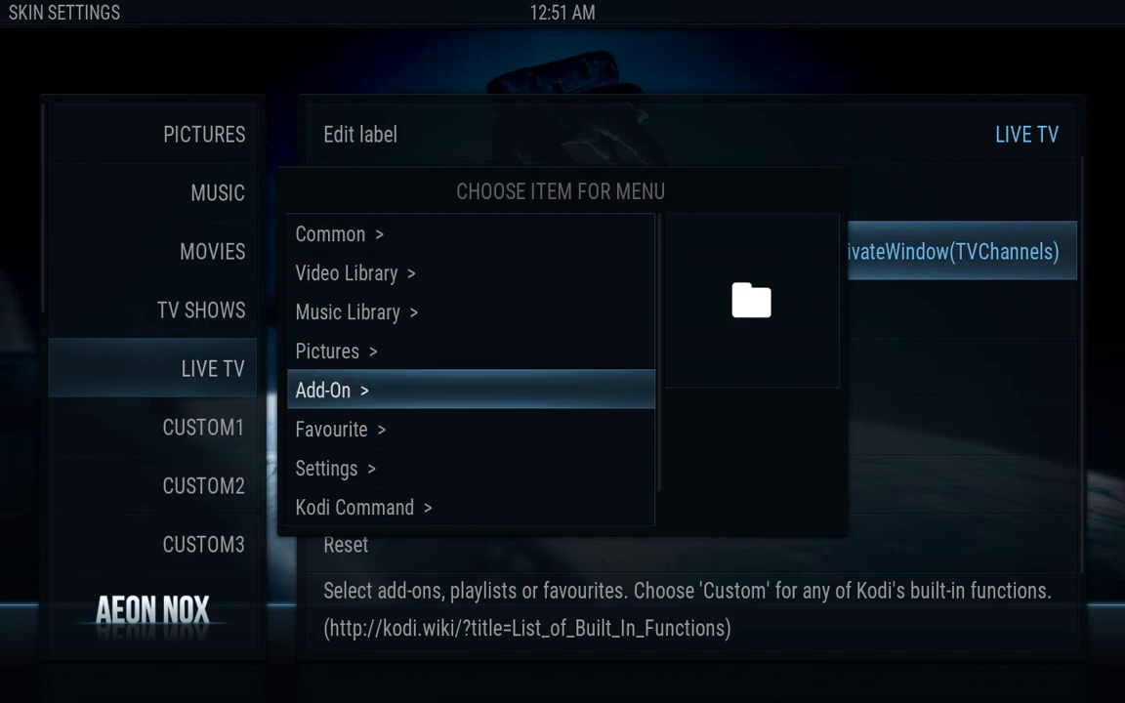
{"action": "key", "text": "Return"}
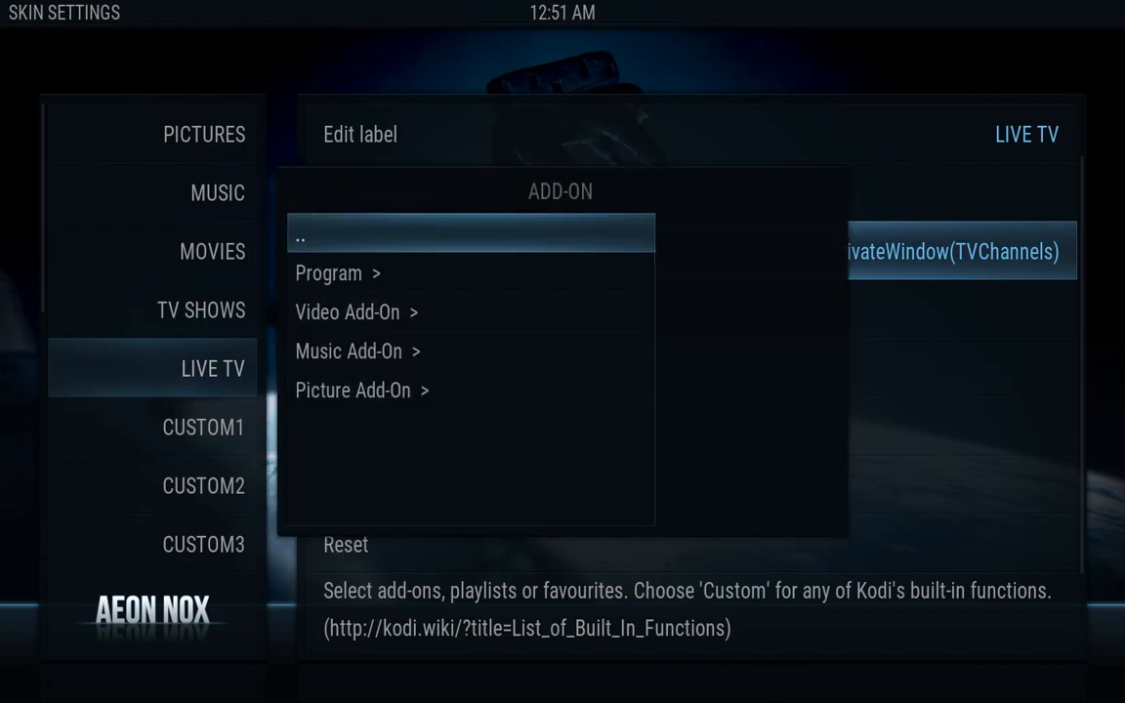
{"action": "key", "text": "Down"}
{"action": "key", "text": "Down"}
{"action": "key", "text": "Down"}
{"action": "key", "text": "Up"}
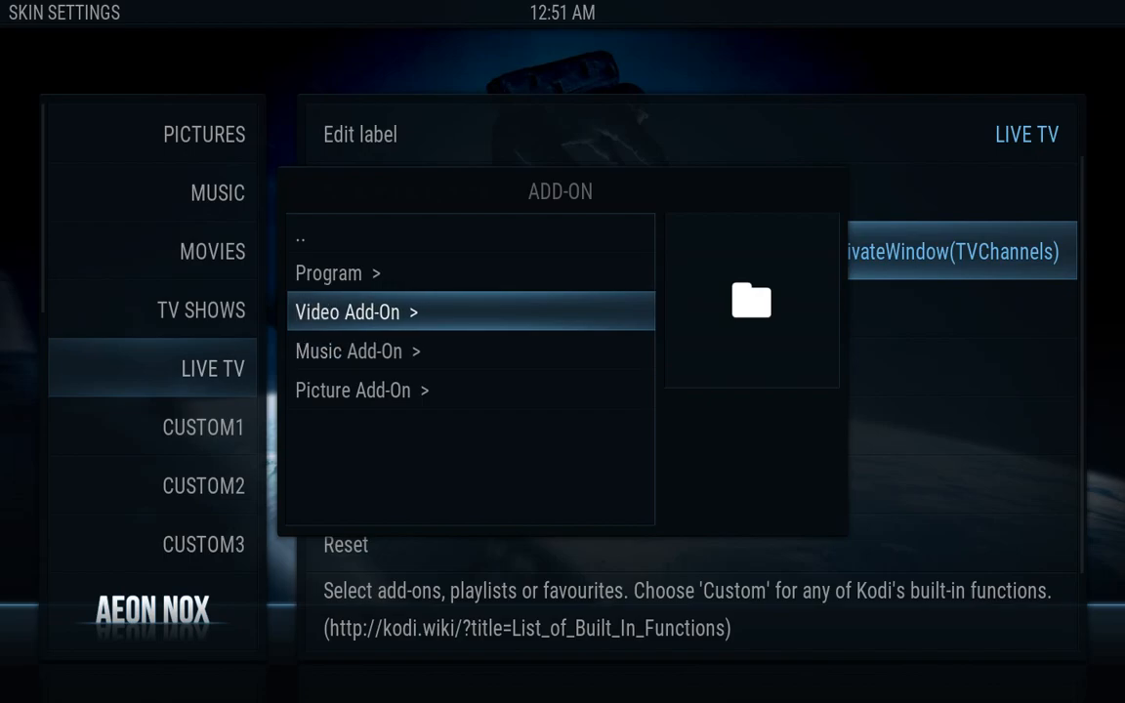
{"action": "key", "text": "Return"}
Link the item to IPTV Stalker's NFPS portal with 'Create menu item to here'
{"action": "key", "text": "Down"}
{"action": "key", "text": "Down"}
{"action": "key", "text": "Down"}
{"action": "key", "text": "Down"}
{"action": "key", "text": "Down"}
{"action": "key", "text": "Down"}
{"action": "key", "text": "Down"}
{"action": "key", "text": "Down"}
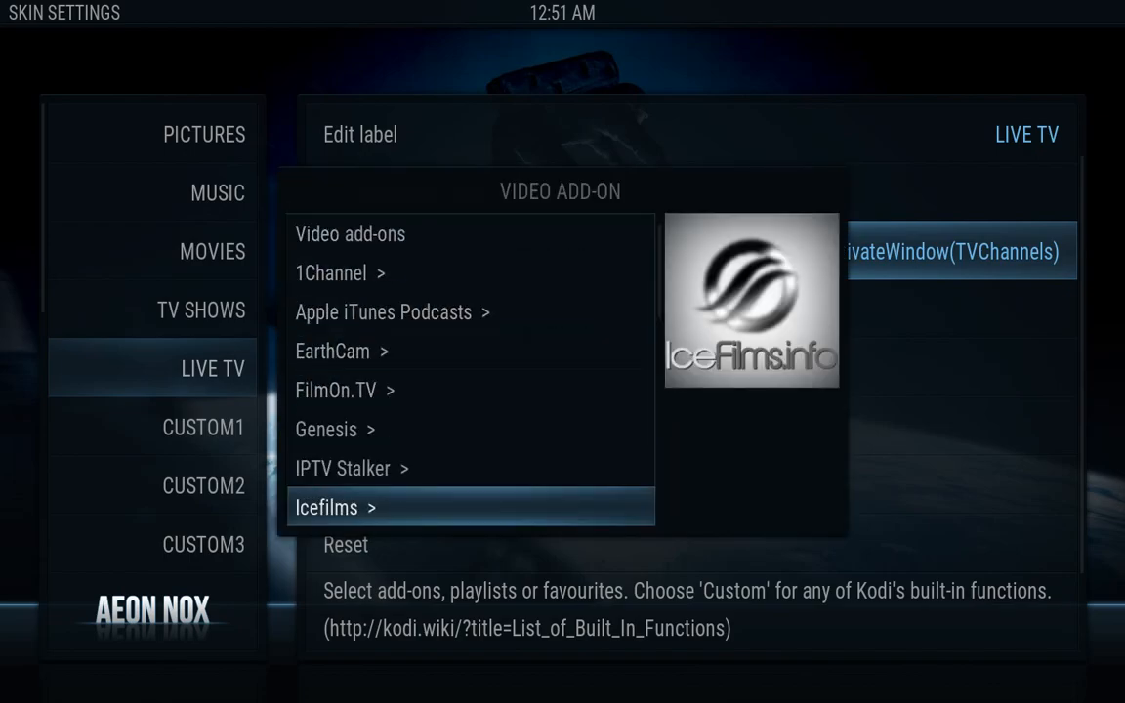
{"action": "key", "text": "Up"}
{"action": "key", "text": "Return"}
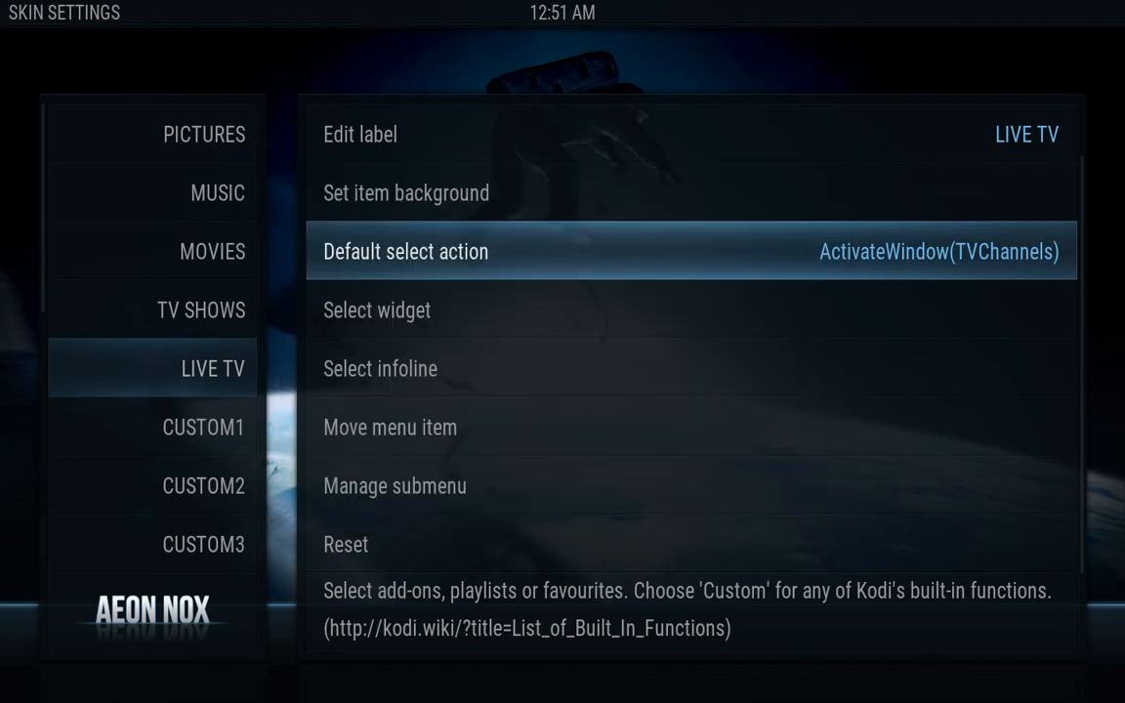
{"action": "key", "text": "Down"}
{"action": "key", "text": "Down"}
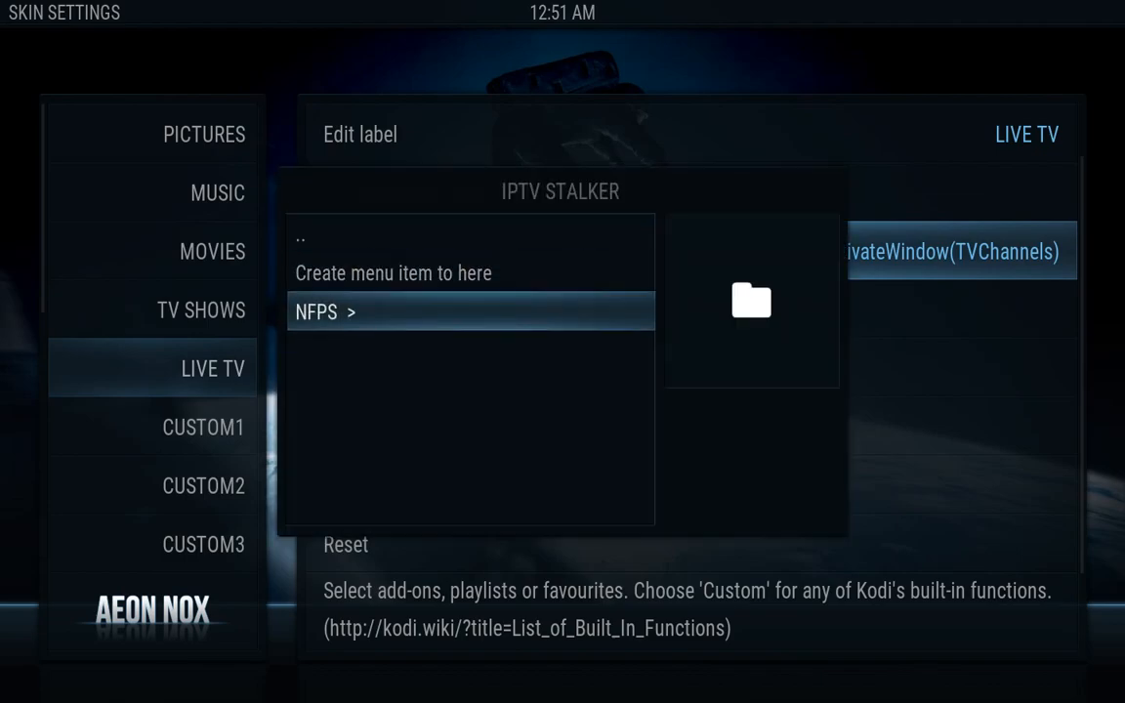
{"action": "key", "text": "Return"}
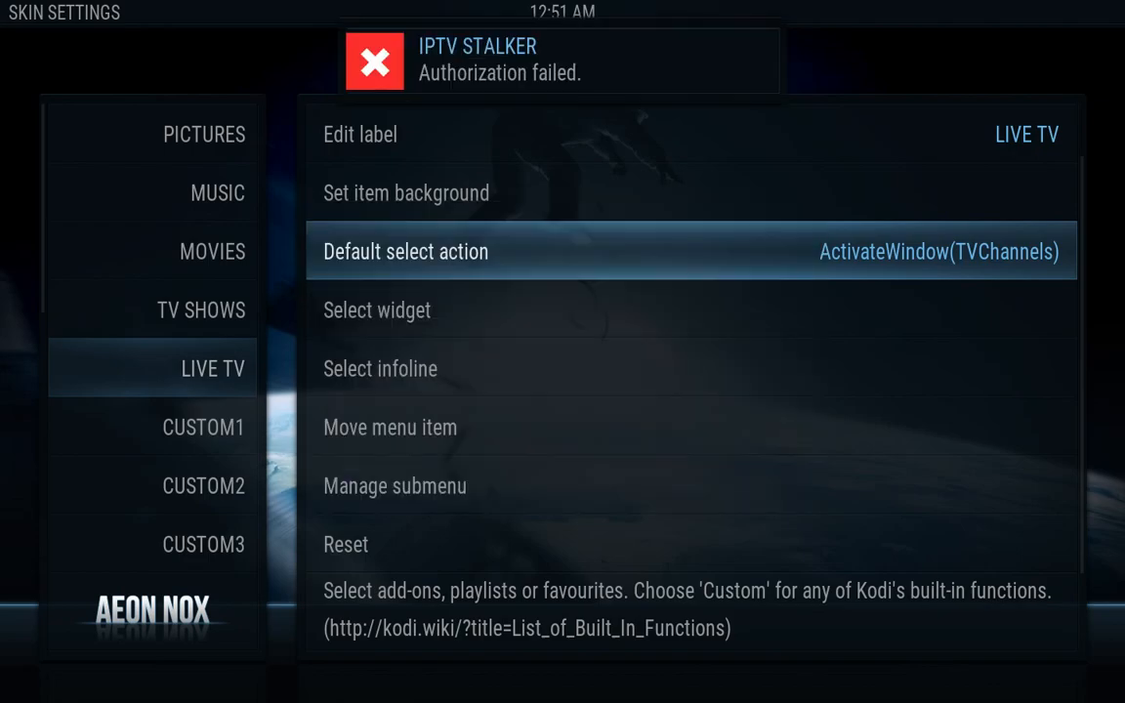
{"action": "key", "text": "Down"}
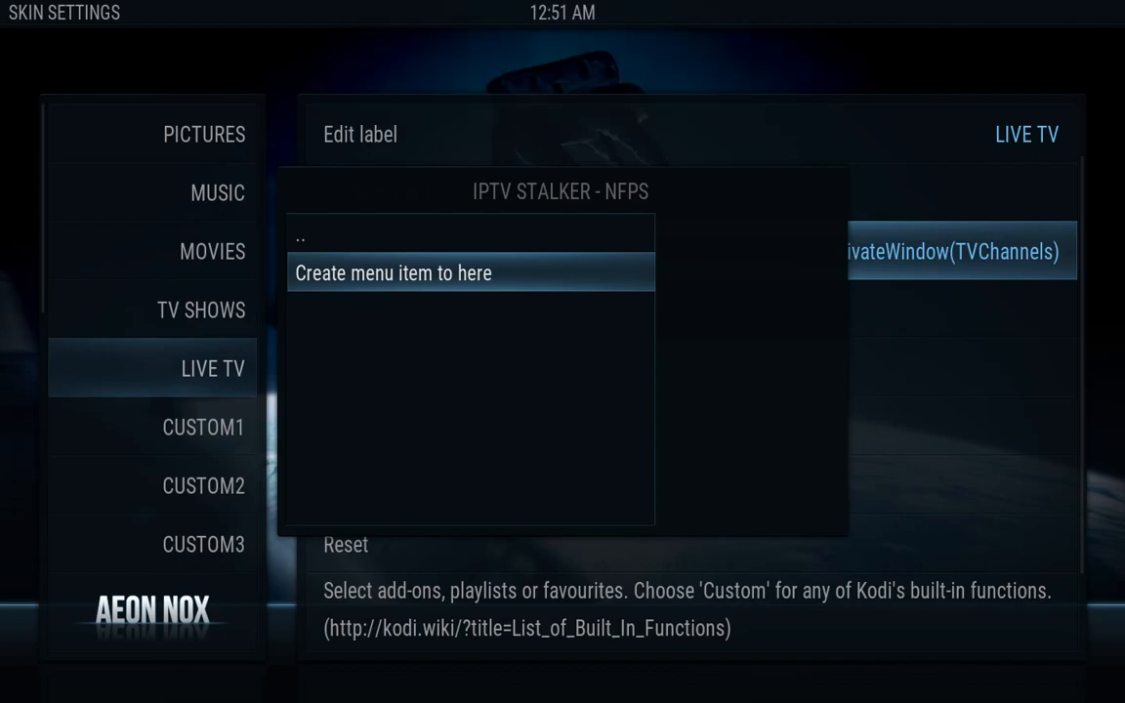
{"action": "key", "text": "Return"}
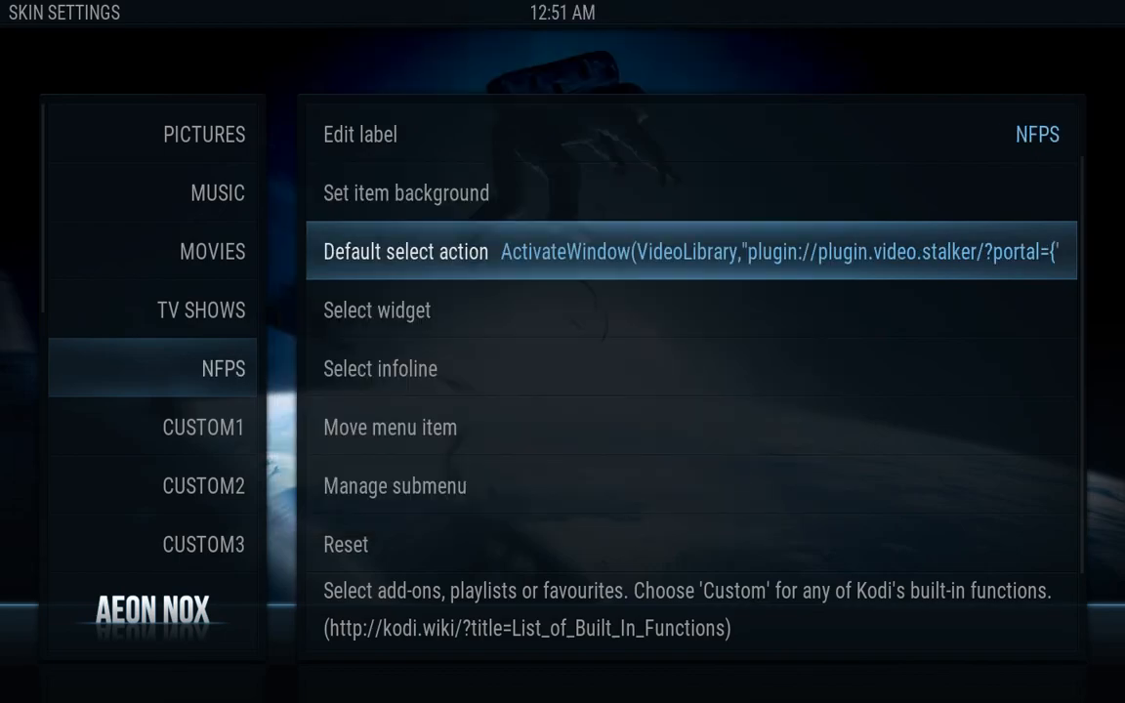
Rename the NFPS menu item label to 'live tv'
{"action": "key", "text": "Up"}
{"action": "key", "text": "Up"}
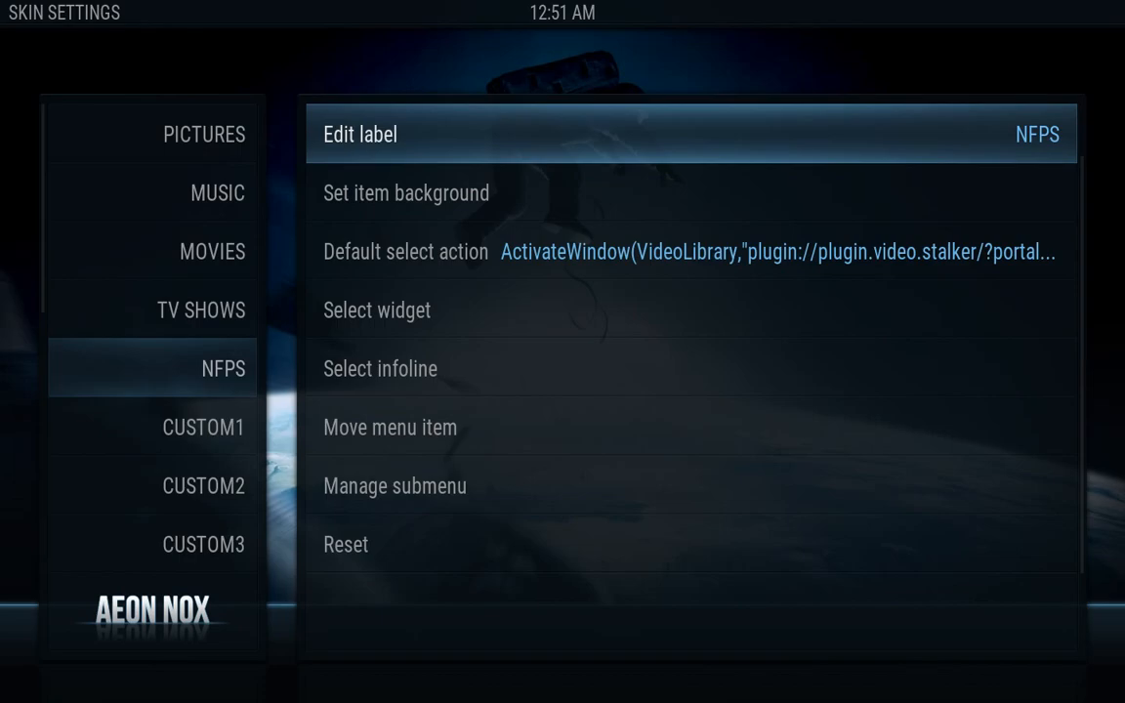
{"action": "key", "text": "Return"}
{"action": "key", "text": "BackSpace"}
{"action": "key", "text": "BackSpace"}
{"action": "key", "text": "BackSpace"}
{"action": "key", "text": "BackSpace"}
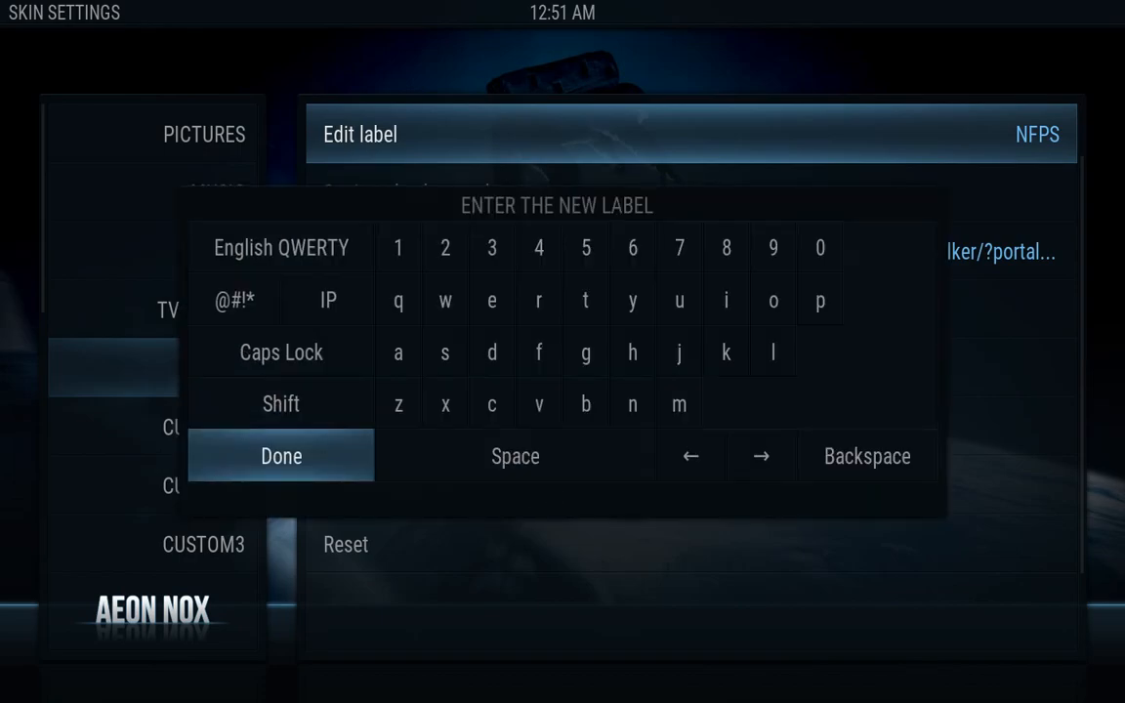
{"action": "type", "text": "live tv"}
{"action": "key", "text": "Return"}
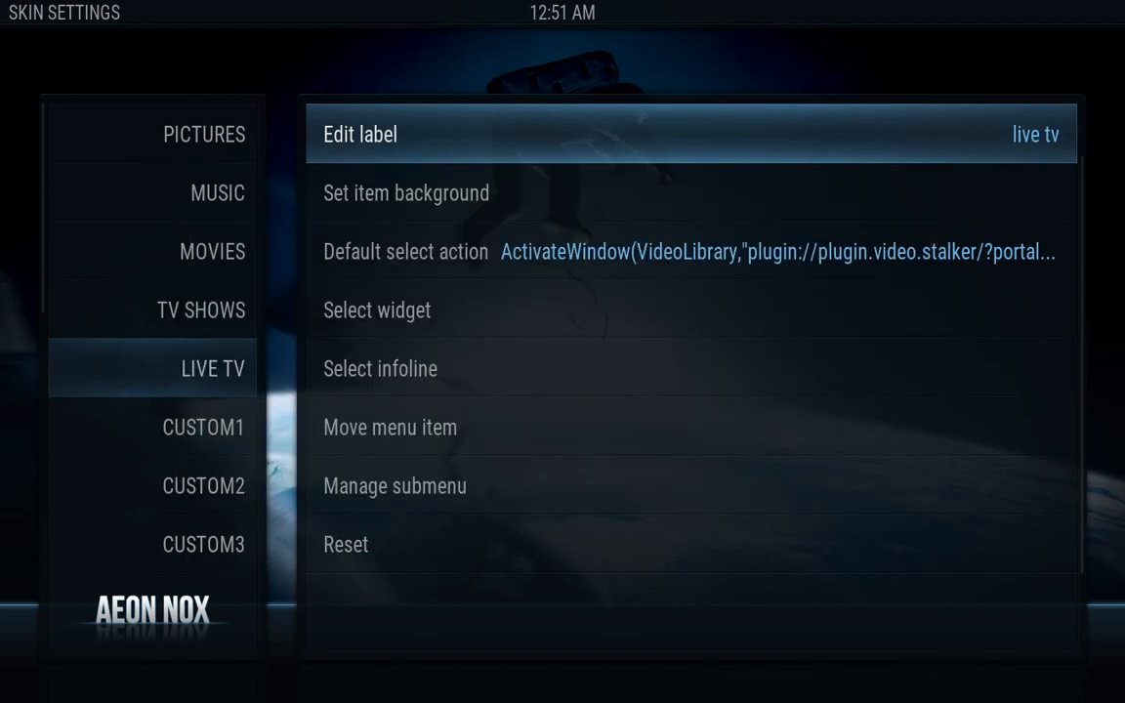
Delete all five default entries from the live tv submenu and close the editor
{"action": "key", "text": "Down"}
{"action": "key", "text": "Down"}
{"action": "key", "text": "Down"}
{"action": "key", "text": "Down"}
{"action": "key", "text": "Down"}
{"action": "key", "text": "Down"}
{"action": "key", "text": "Down"}
{"action": "key", "text": "Down"}
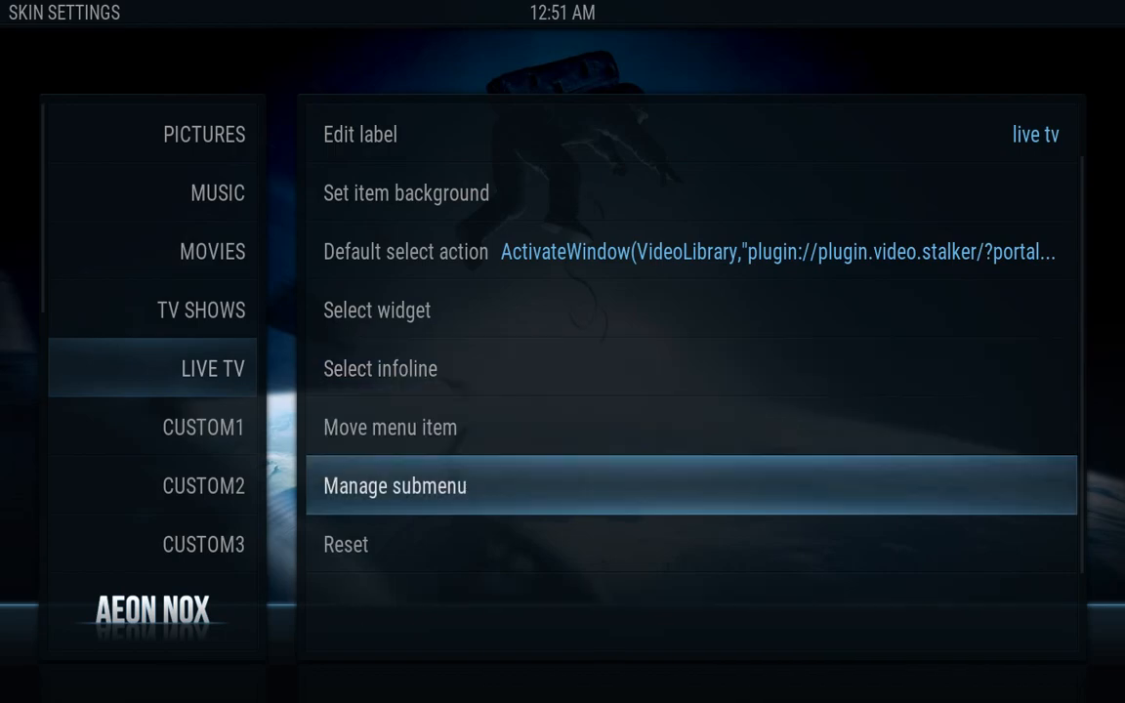
{"action": "key", "text": "Up"}
{"action": "key", "text": "Up"}
{"action": "key", "text": "Return"}
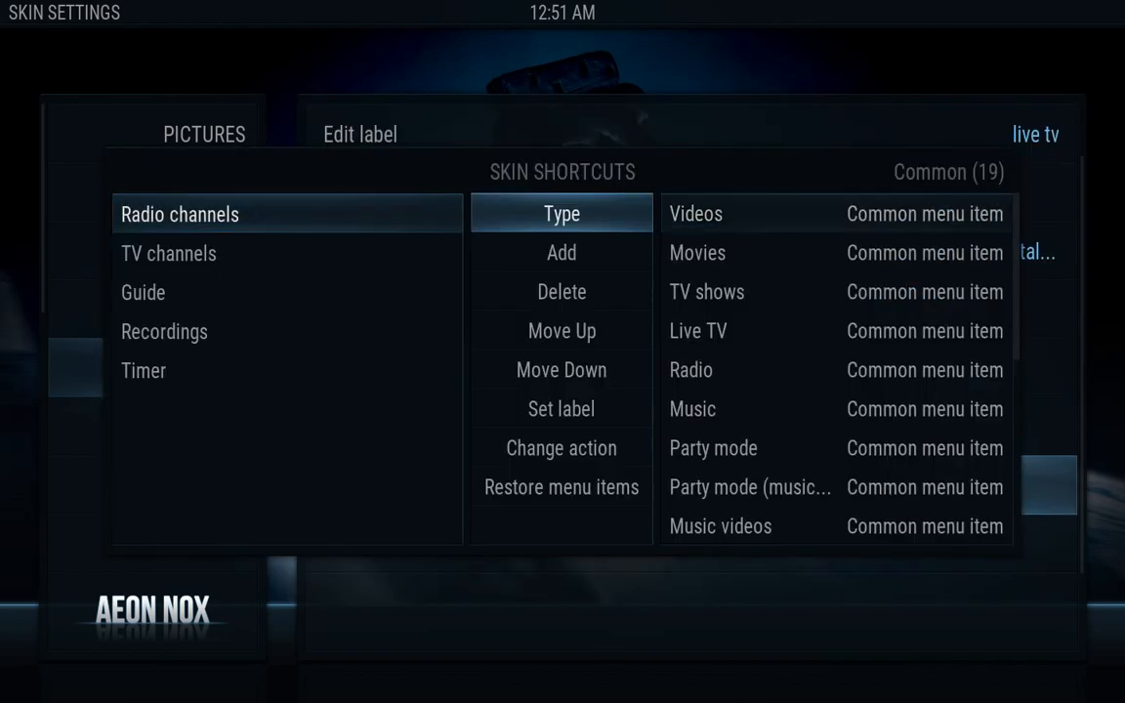
{"action": "key", "text": "Down"}
{"action": "key", "text": "Down"}
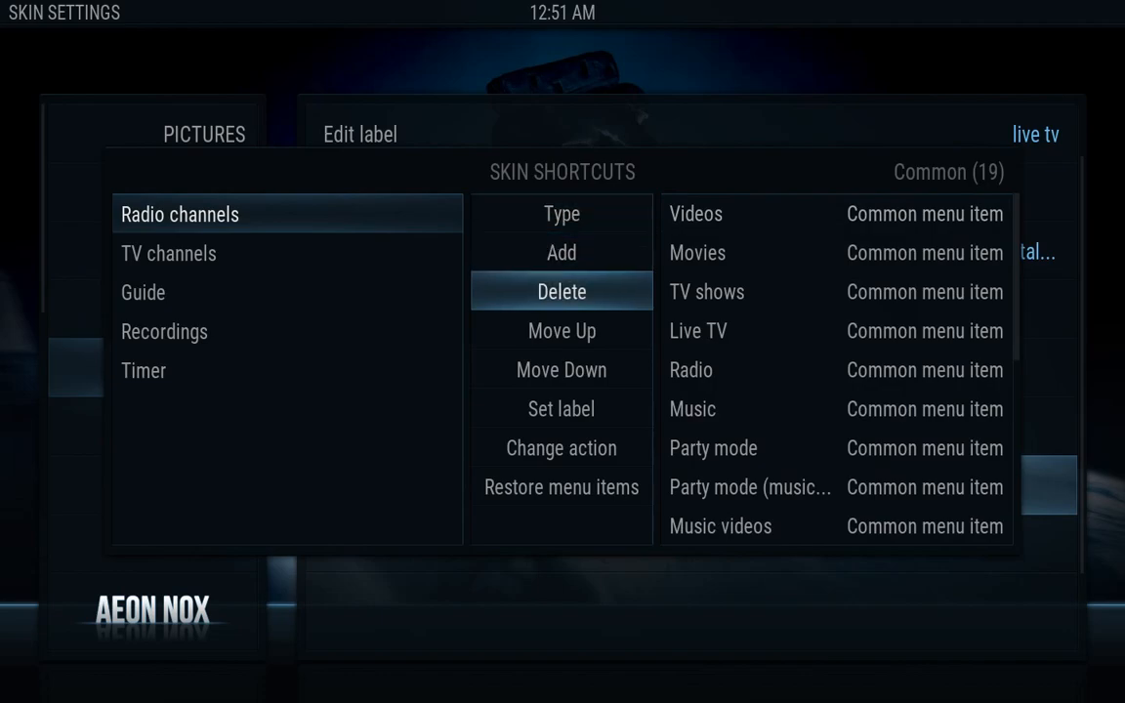
{"action": "key", "text": "Return"}
{"action": "key", "text": "Return"}
{"action": "key", "text": "Return"}
{"action": "key", "text": "Return"}
{"action": "key", "text": "Return"}
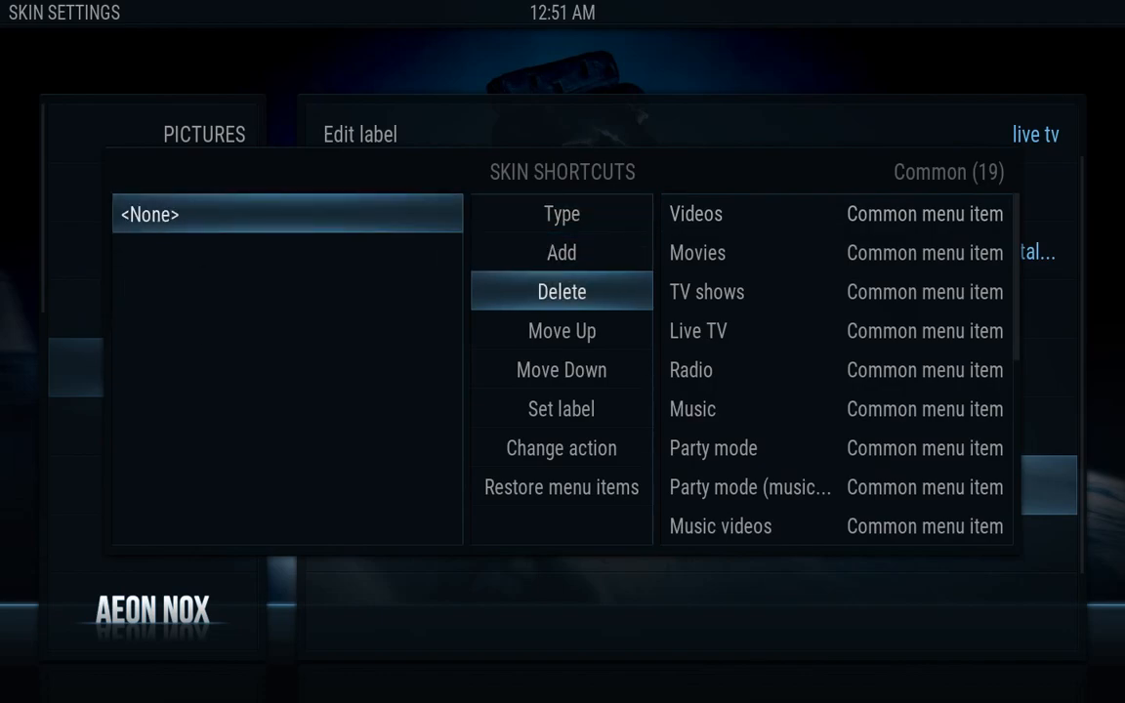
{"action": "key", "text": "Escape"}
{"action": "key", "text": "Up"}
{"action": "key", "text": "Up"}
{"action": "key", "text": "Up"}
{"action": "key", "text": "Up"}
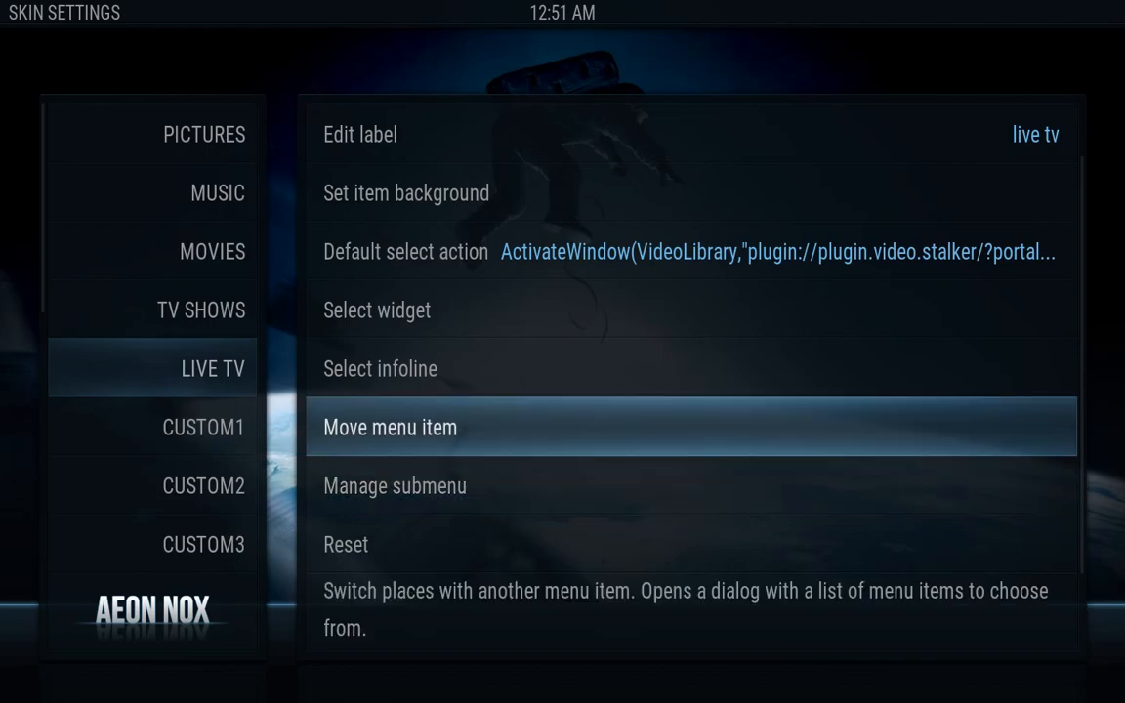
Choose a single-image background for live tv and open the KODI volume's pictures
{"action": "key", "text": "Up"}
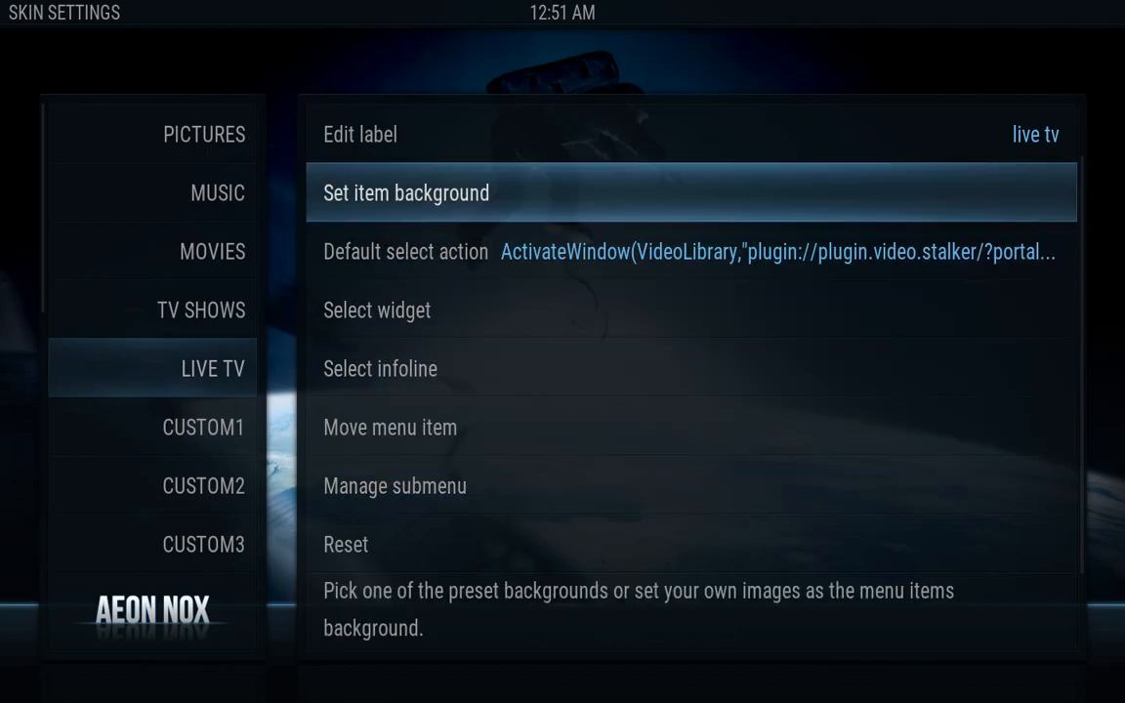
{"action": "key", "text": "Return"}
{"action": "key", "text": "Down"}
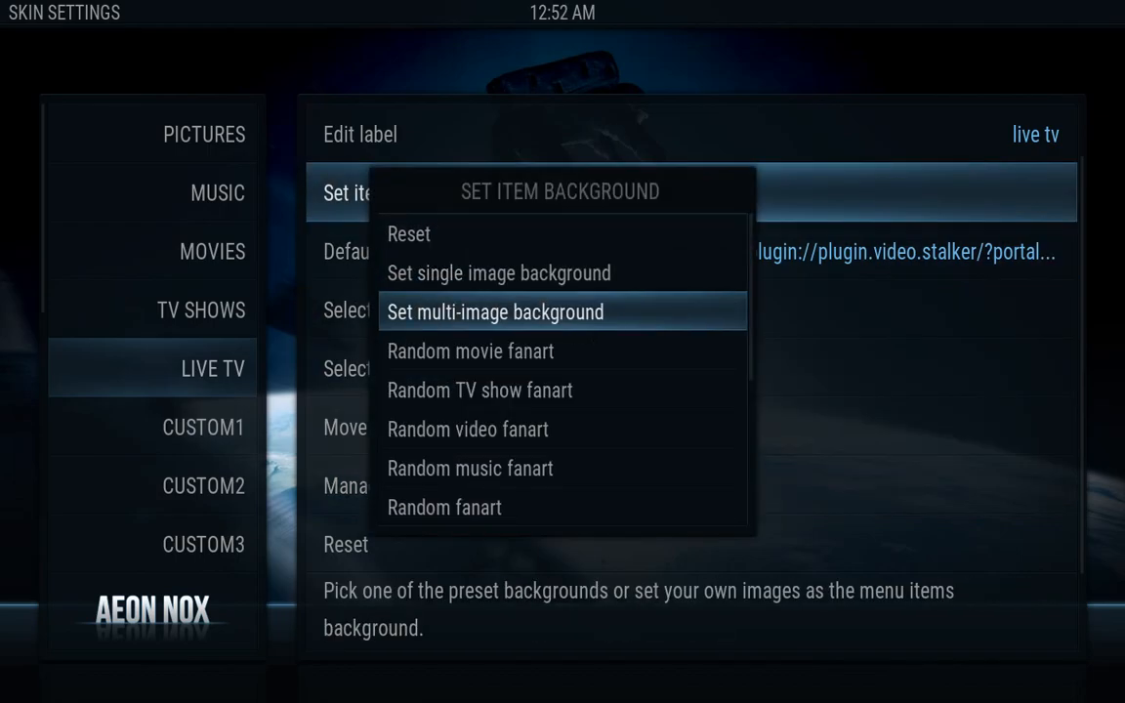
{"action": "key", "text": "Up"}
{"action": "key", "text": "Return"}
{"action": "key", "text": "Down"}
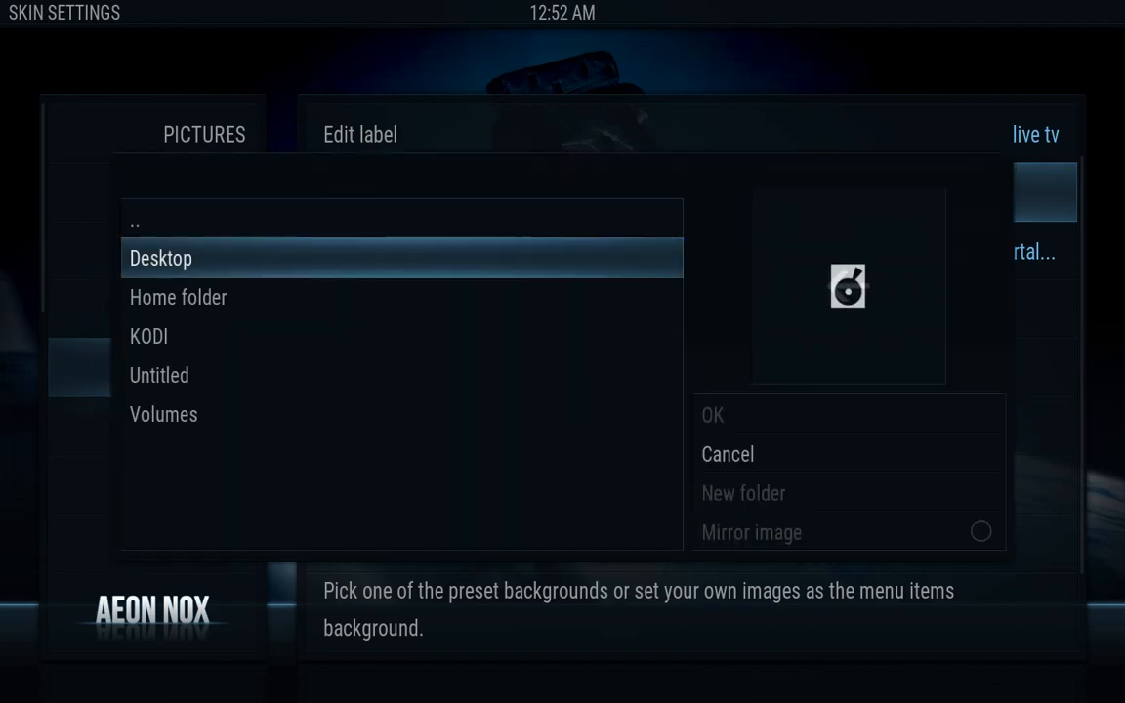
{"action": "key", "text": "Down"}
{"action": "key", "text": "Down"}
{"action": "key", "text": "Return"}
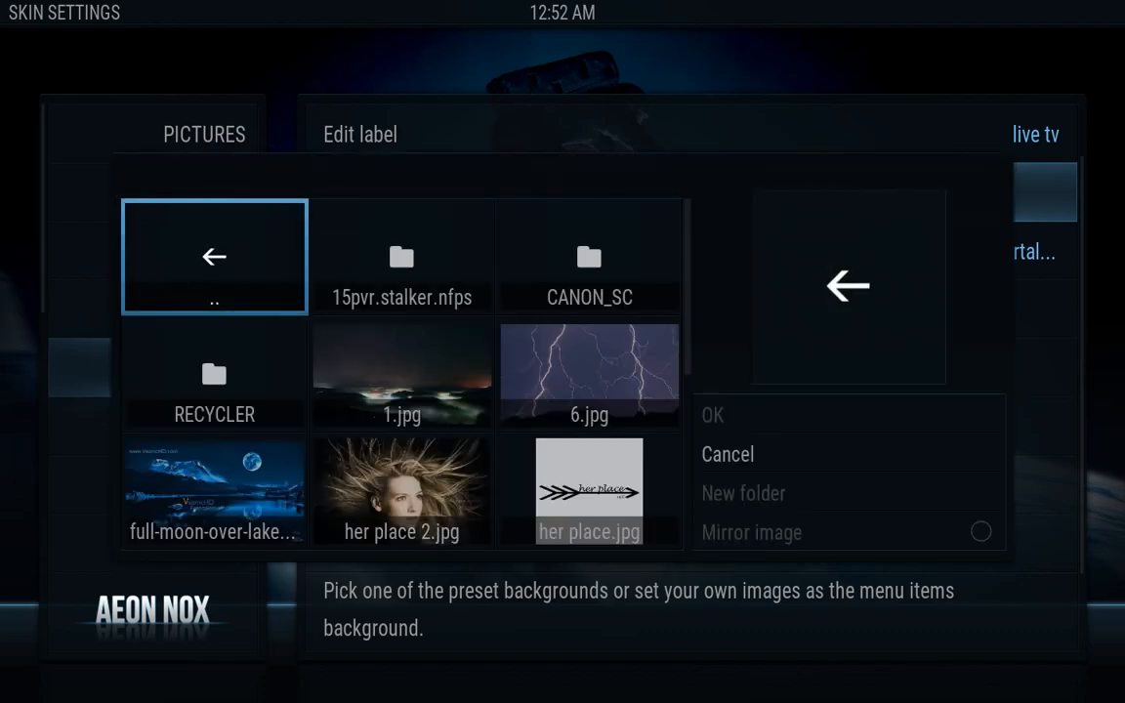
Set the satellite-dish LIve TV.jpg as the background, then select the CUSTOM1 item
{"action": "key", "text": "Down"}
{"action": "key", "text": "Down"}
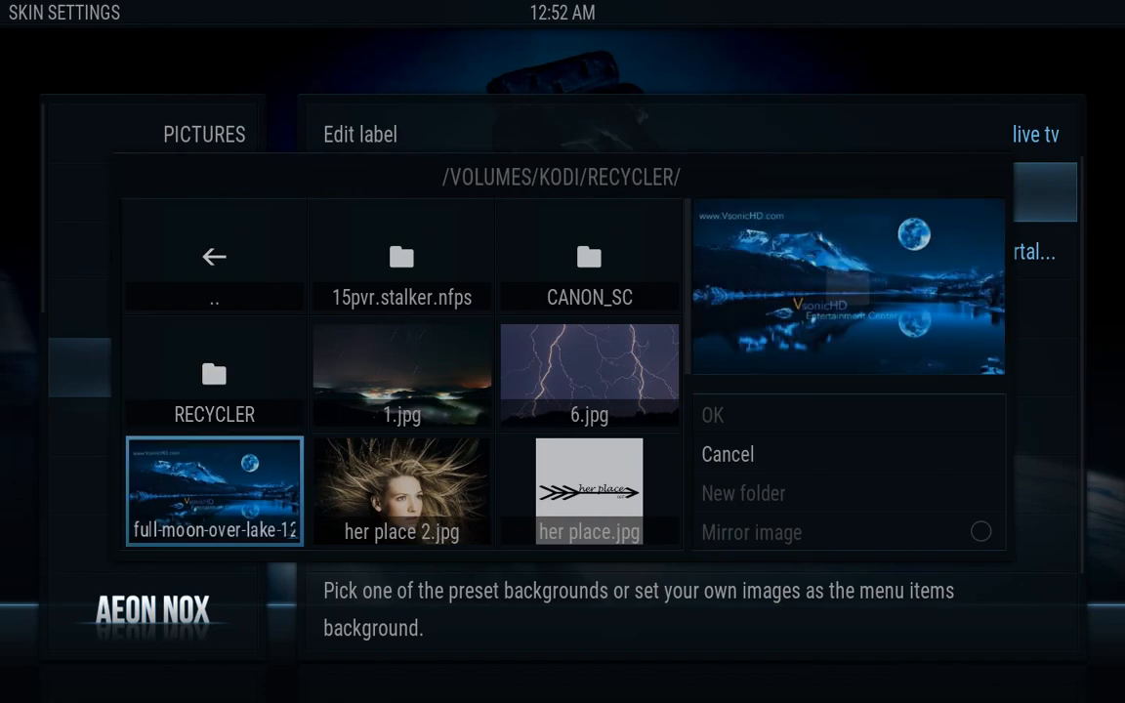
{"action": "key", "text": "Down"}
{"action": "key", "text": "Down"}
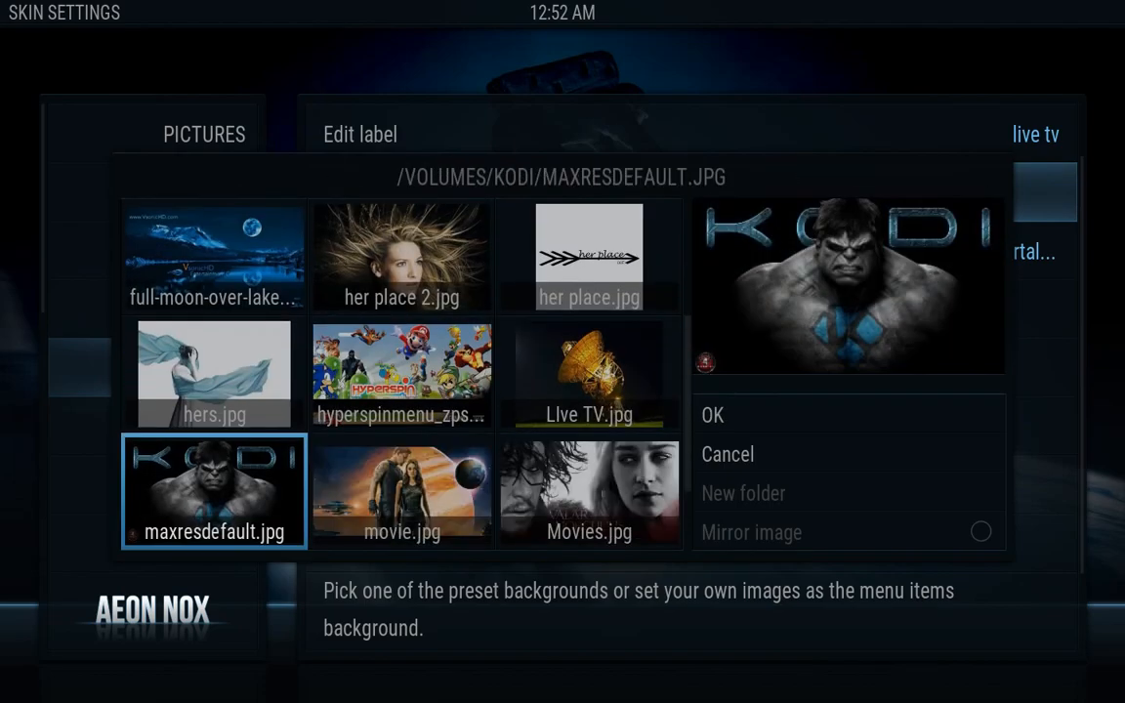
{"action": "key", "text": "Up"}
{"action": "key", "text": "Right"}
{"action": "key", "text": "Right"}
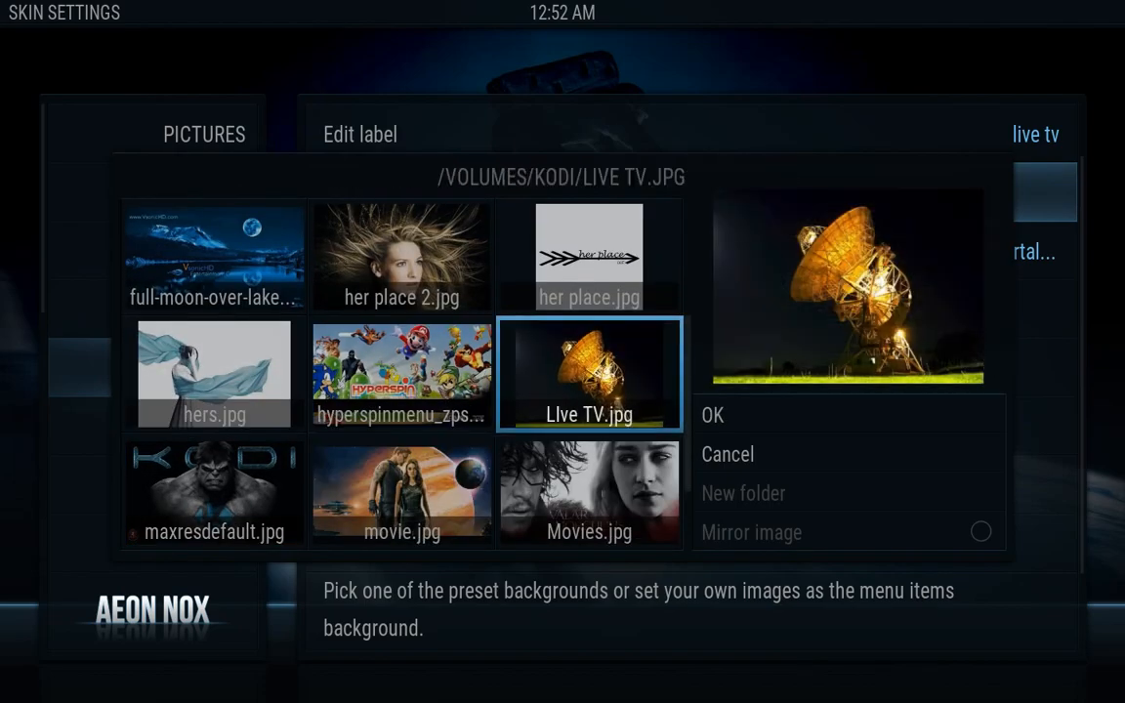
{"action": "key", "text": "Return"}
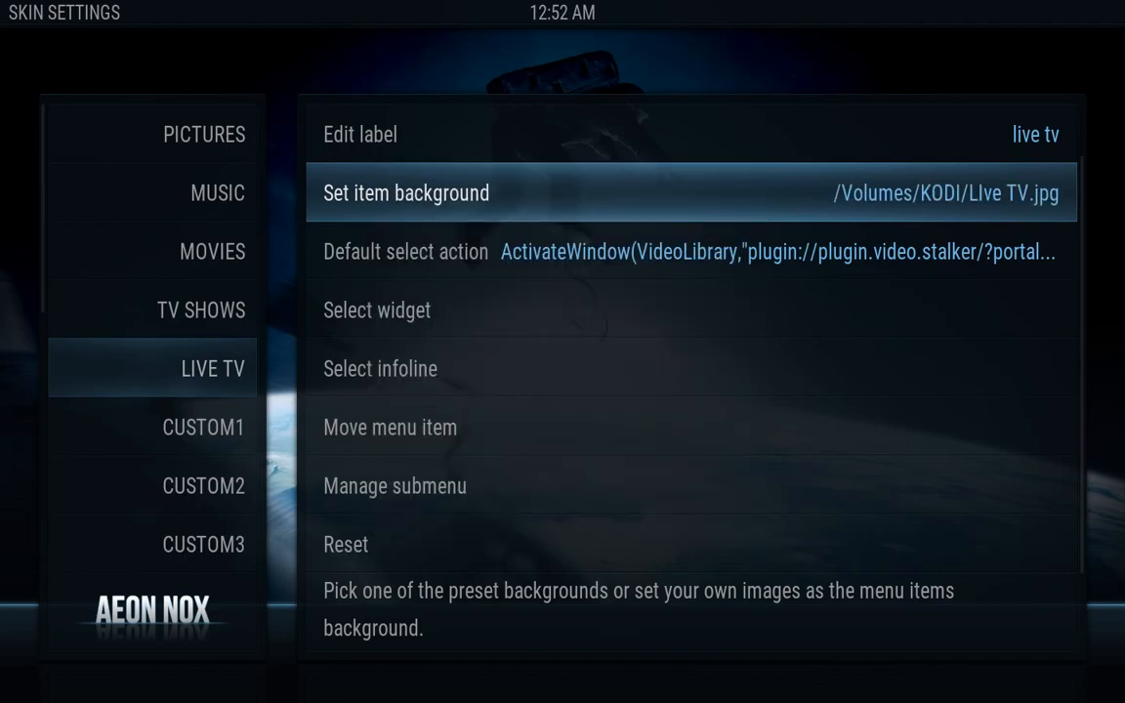
{"action": "key", "text": "Left"}
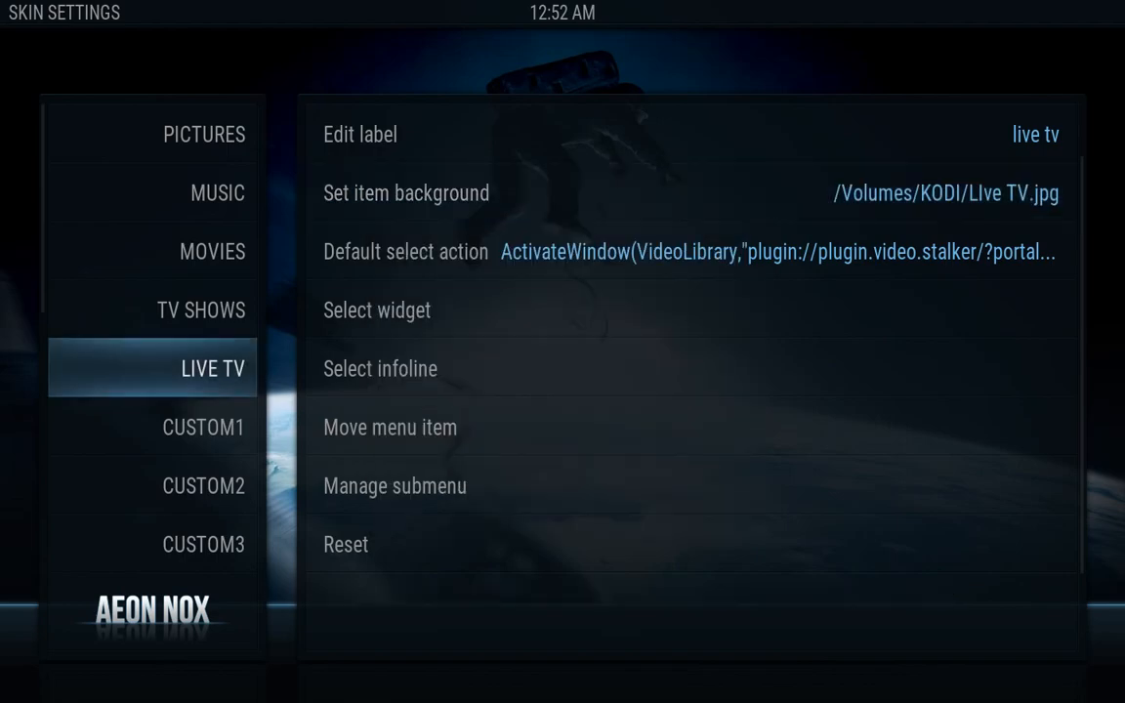
{"action": "key", "text": "Down"}
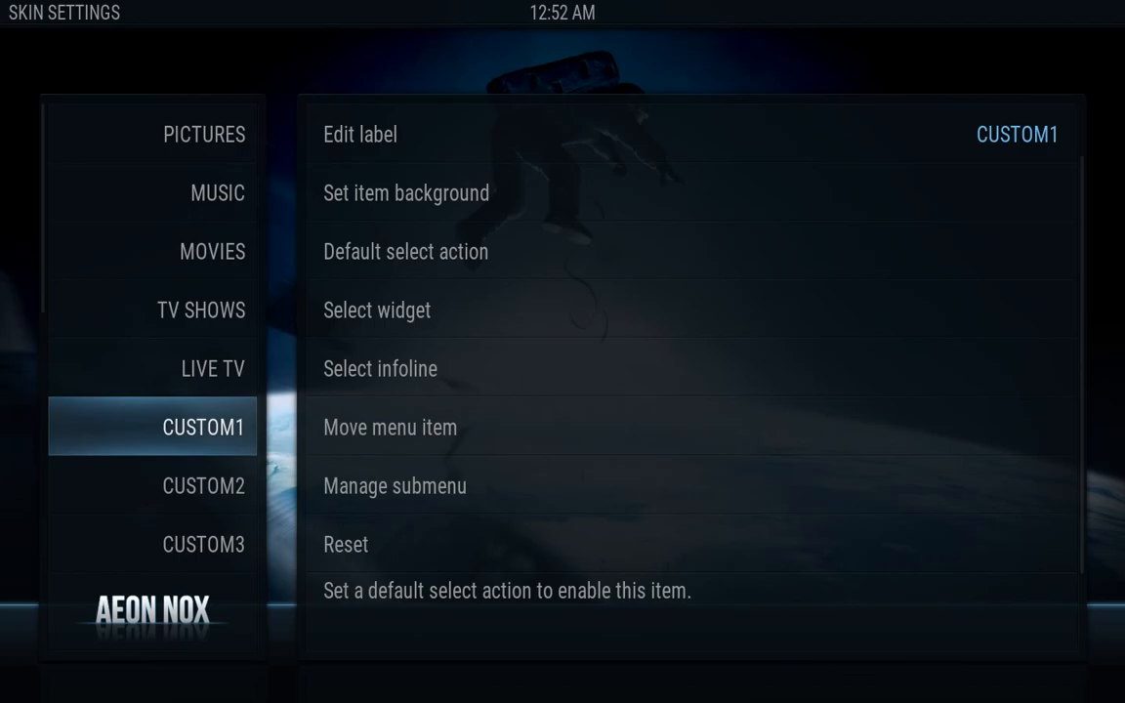
Move down the Skin Settings menu list past CUSTOM2–CUSTOM6 and into the VIDEOS item's settings
{"action": "key", "text": "Down"}
{"action": "key", "text": "Down"}
{"action": "key", "text": "Down"}
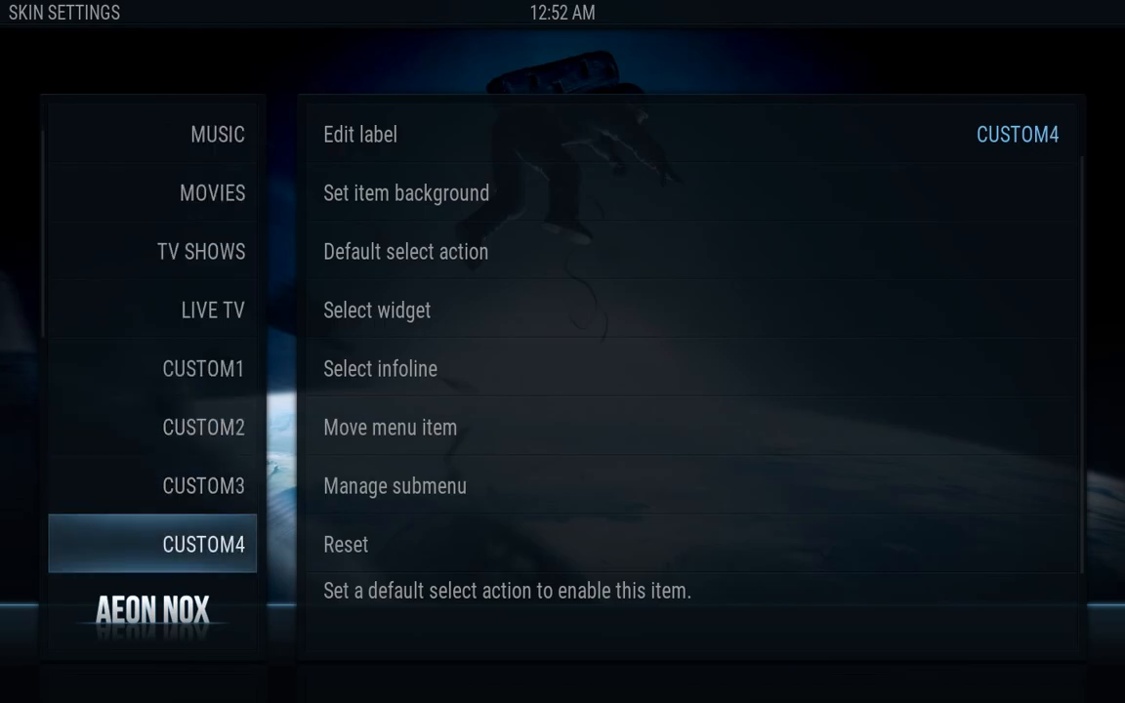
{"action": "key", "text": "Up"}
{"action": "key", "text": "Up"}
{"action": "key", "text": "Up"}
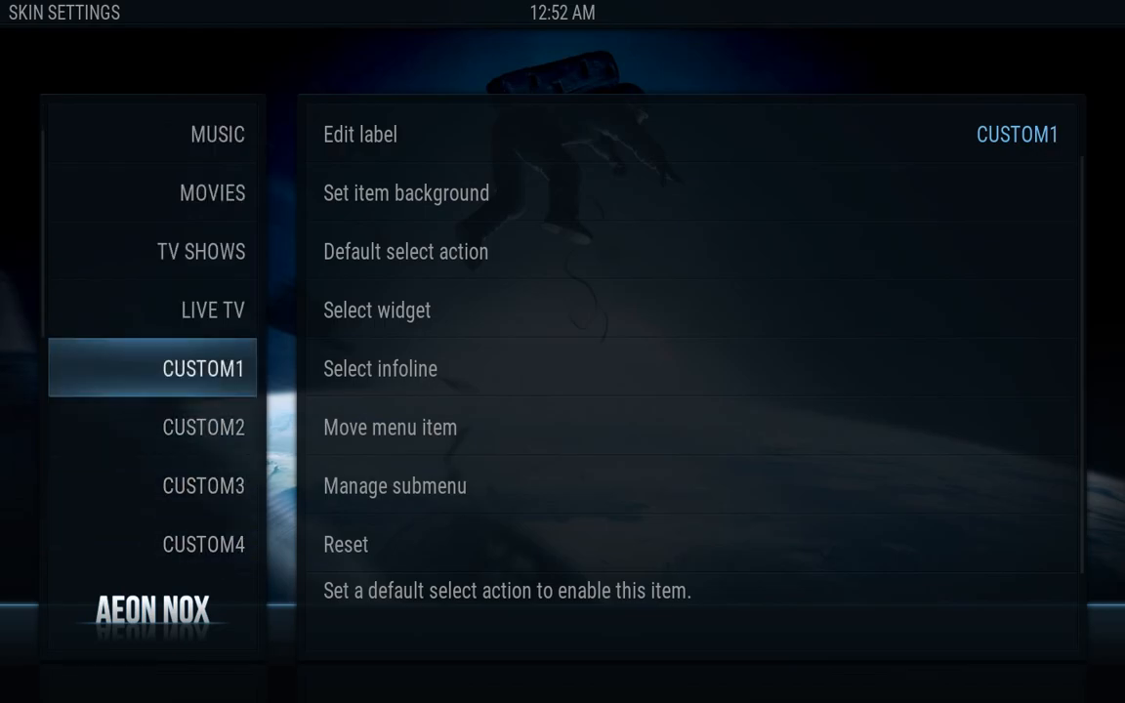
{"action": "key", "text": "Down"}
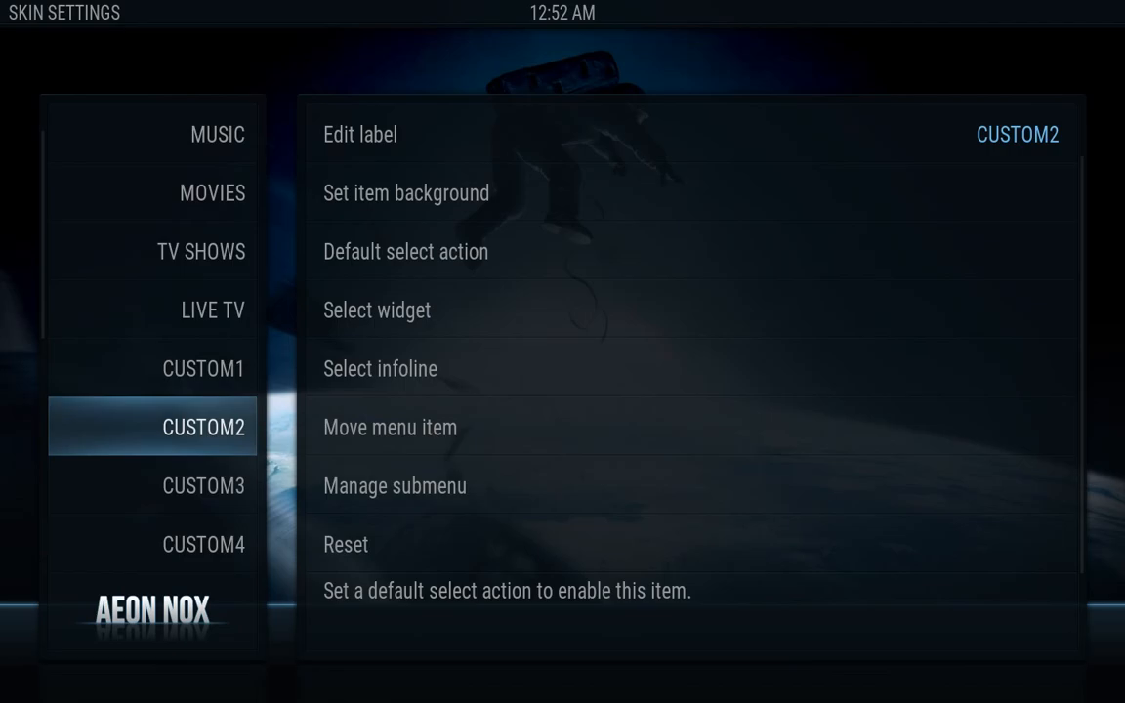
{"action": "key", "text": "Down"}
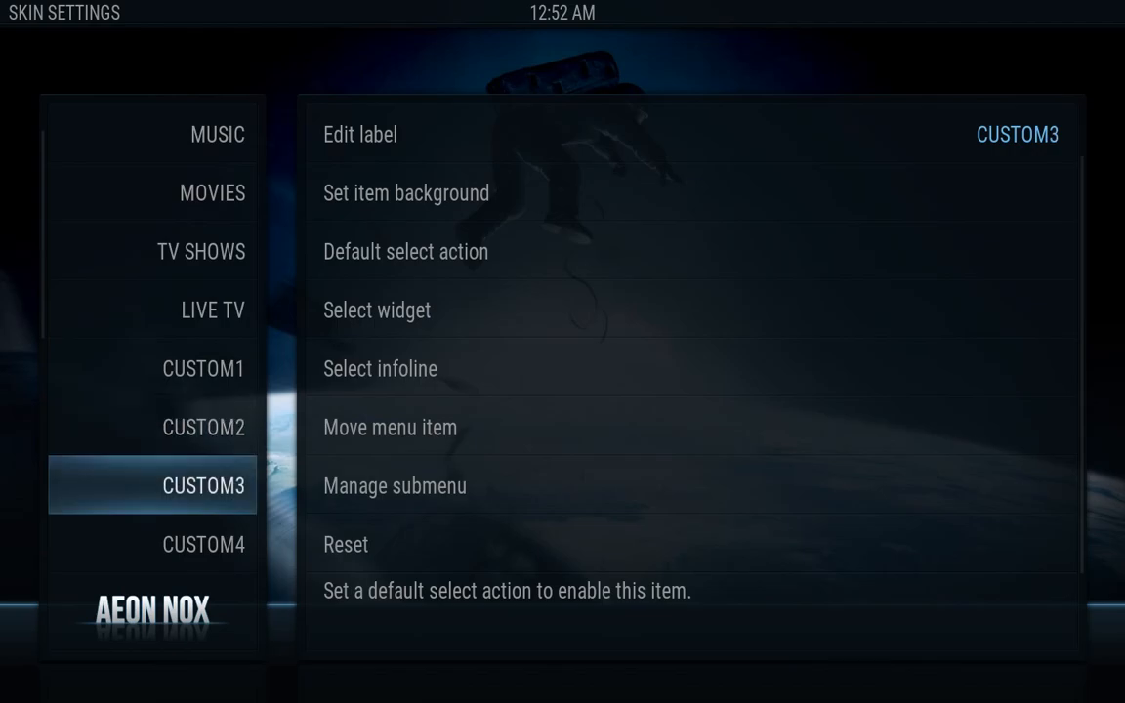
{"action": "key", "text": "Down"}
{"action": "key", "text": "Down"}
{"action": "key", "text": "Down"}
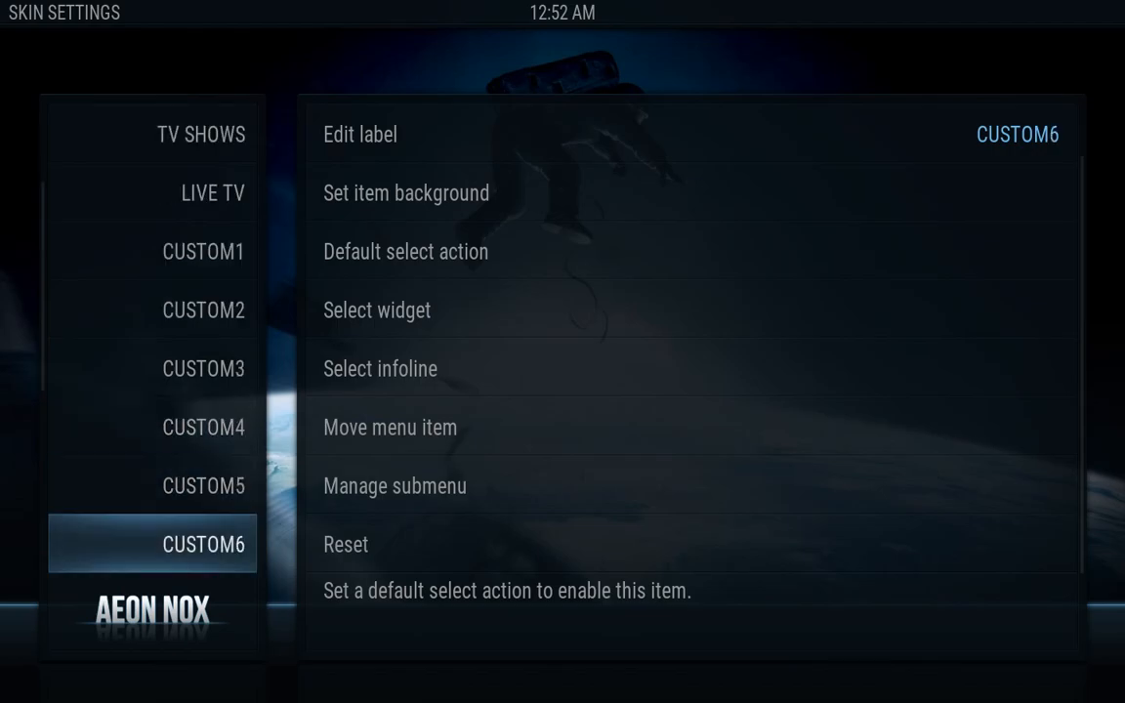
{"action": "key", "text": "Down"}
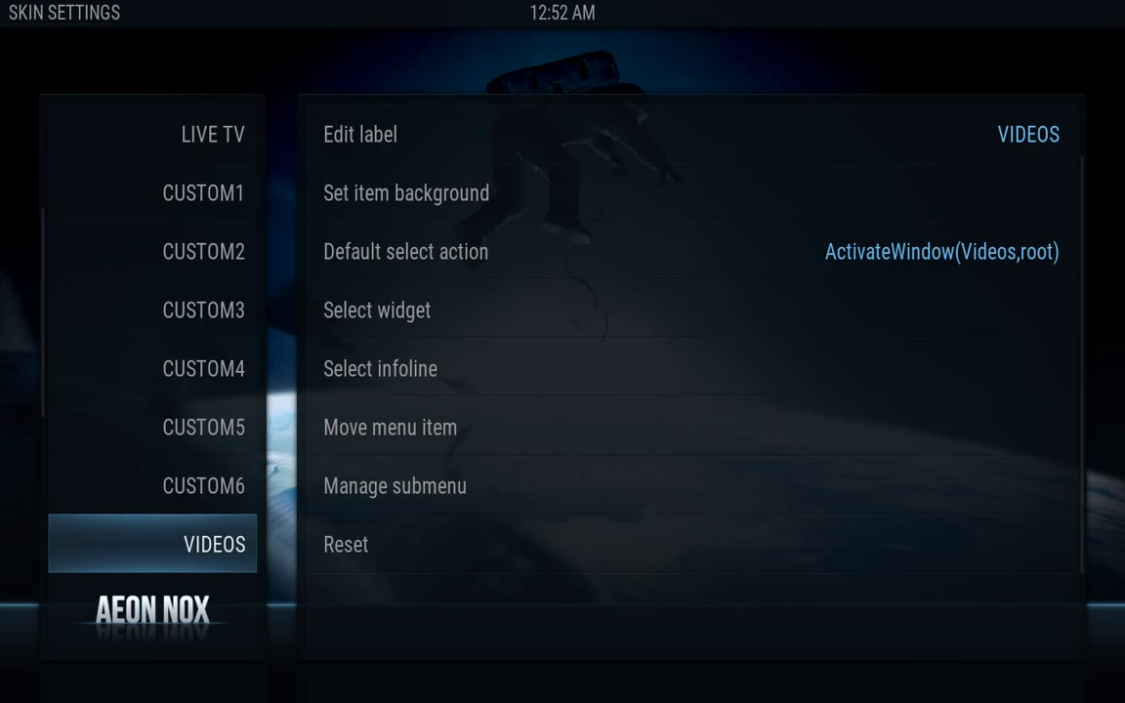
{"action": "key", "text": "Right"}
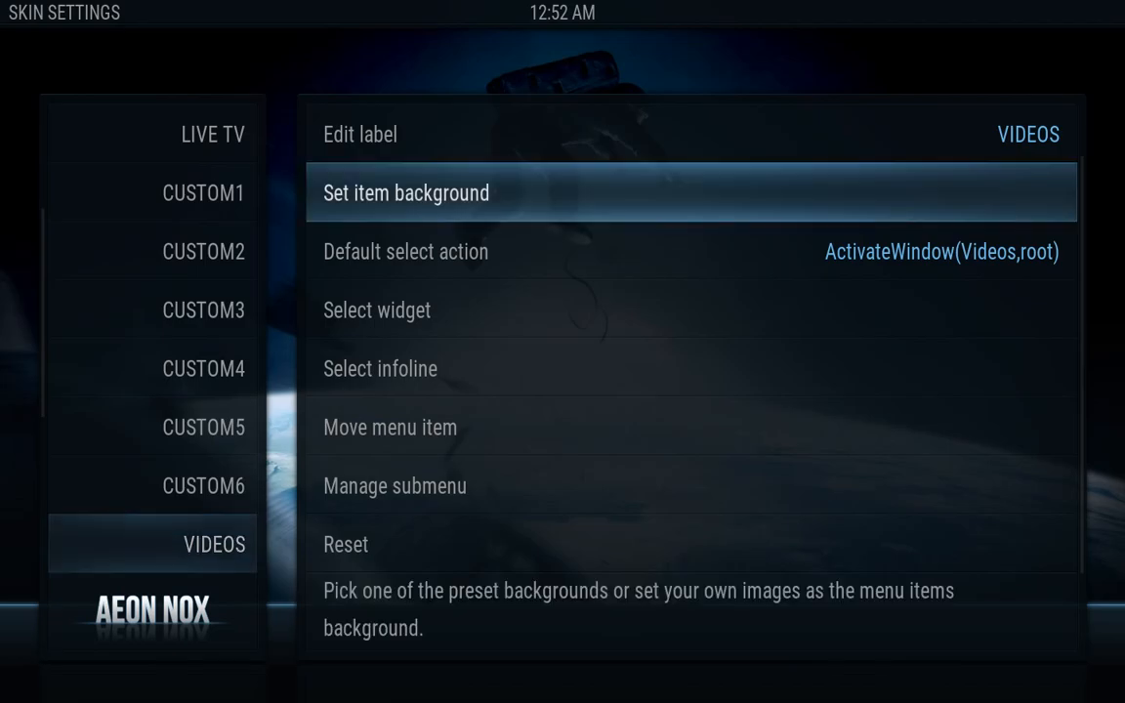
Set VIDEOS' default select action to Add-On > Video Add-On > Video add-ons
{"action": "key", "text": "Down"}
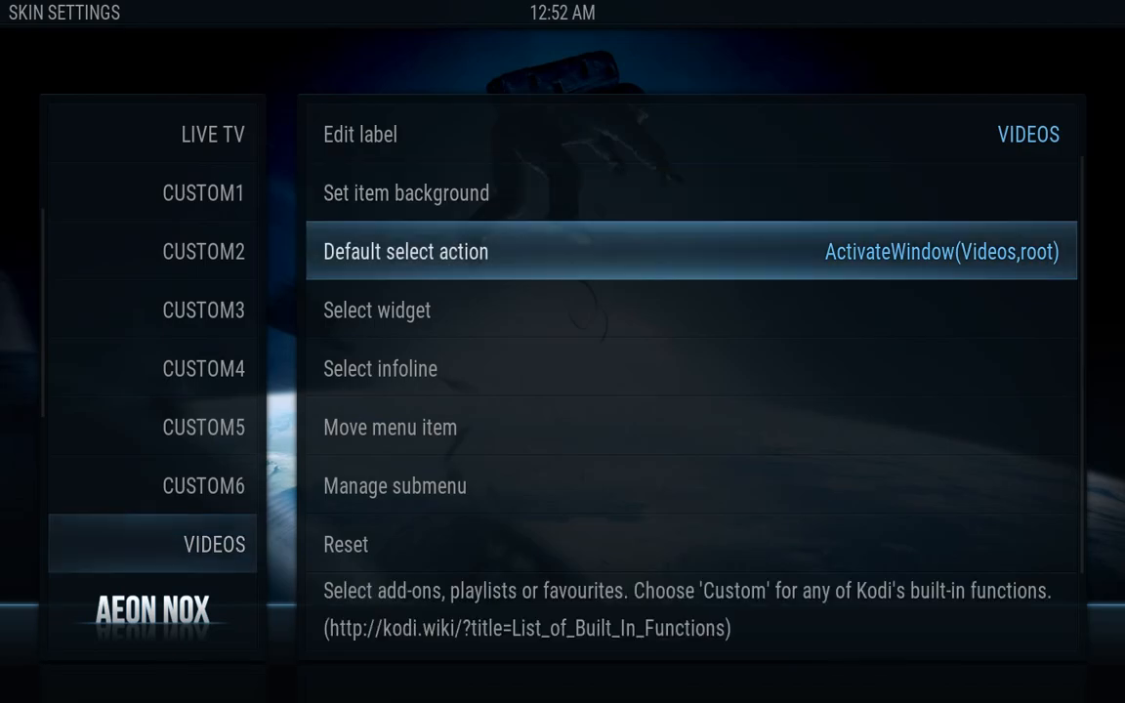
{"action": "key", "text": "Return"}
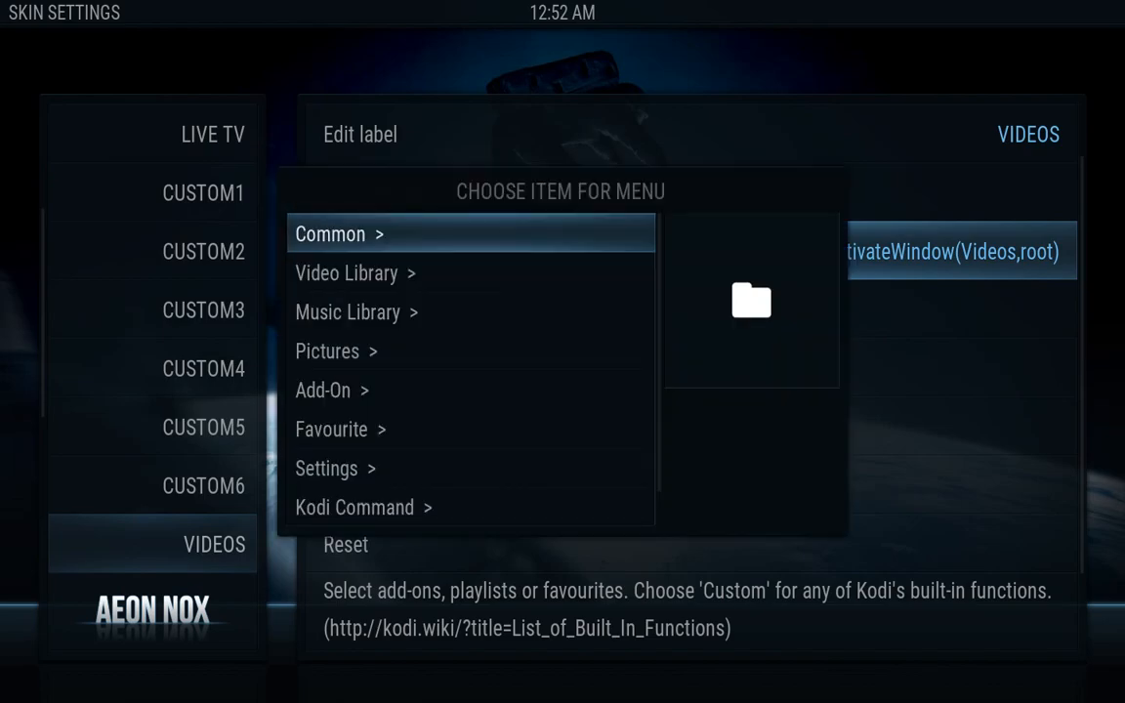
{"action": "key", "text": "Down"}
{"action": "key", "text": "Down"}
{"action": "key", "text": "Down"}
{"action": "key", "text": "Down"}
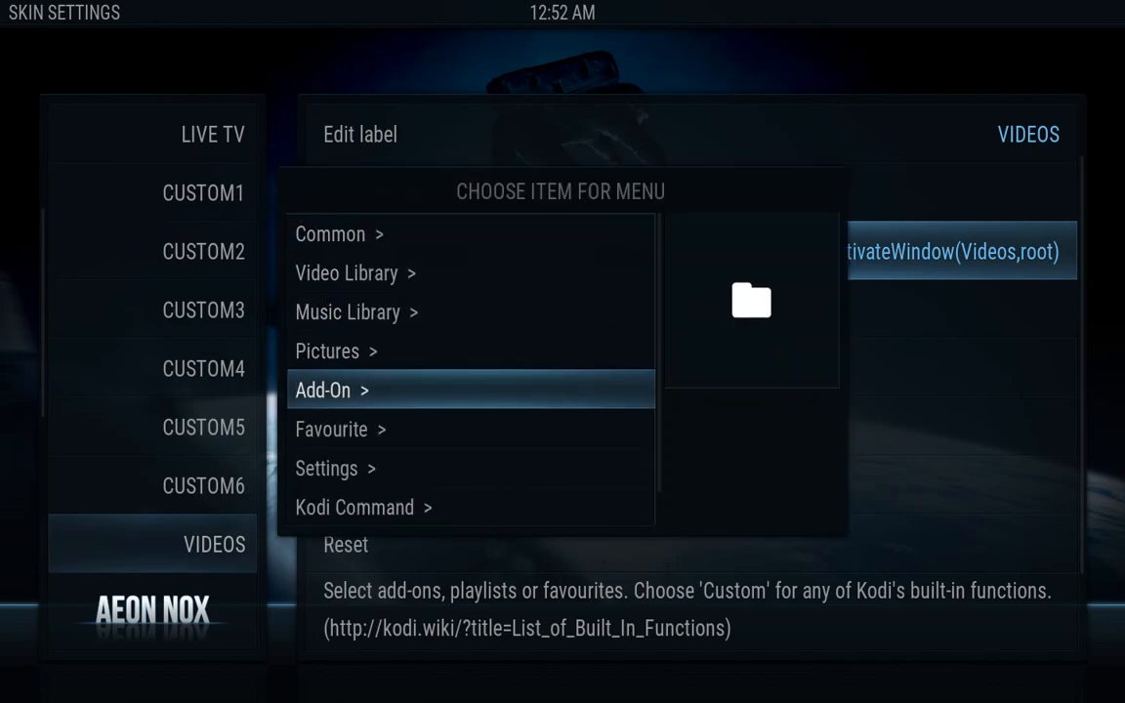
{"action": "key", "text": "Escape"}
{"action": "key", "text": "Down"}
{"action": "key", "text": "Down"}
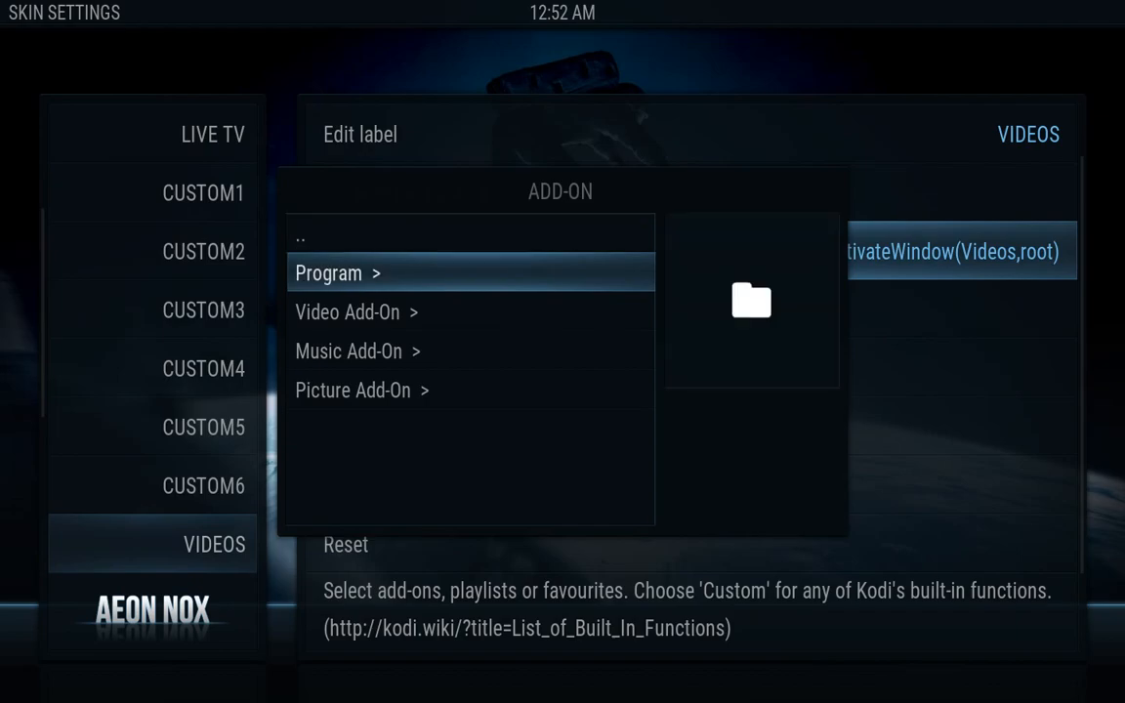
{"action": "key", "text": "Return"}
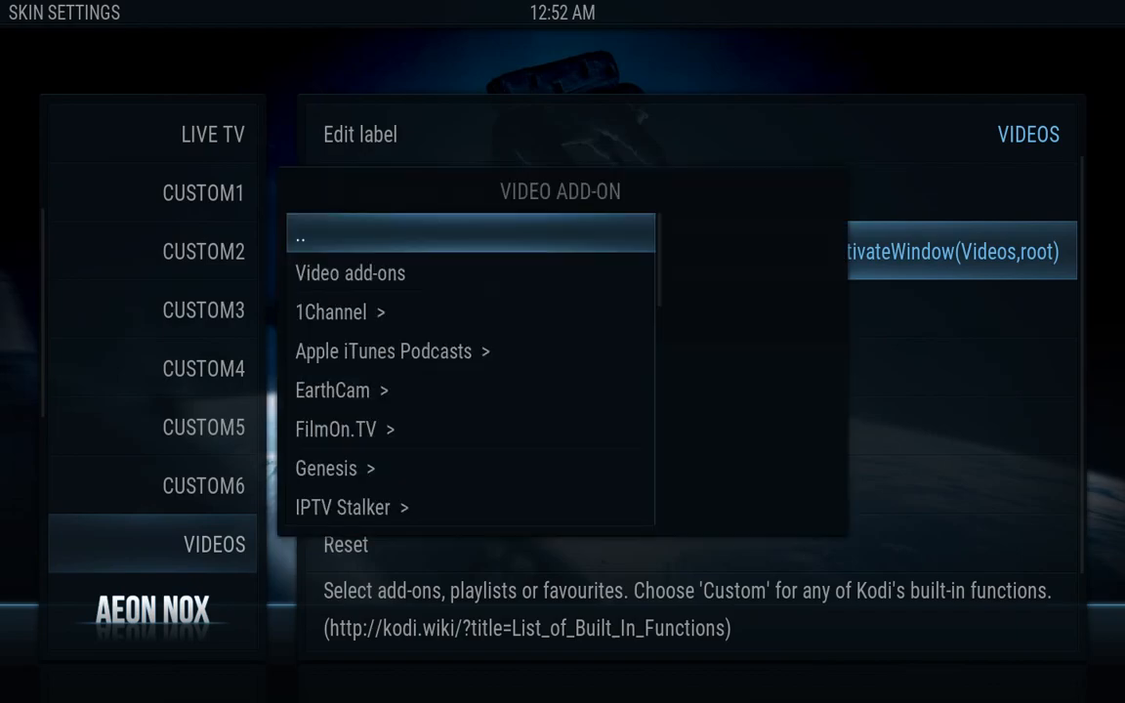
{"action": "key", "text": "Down"}
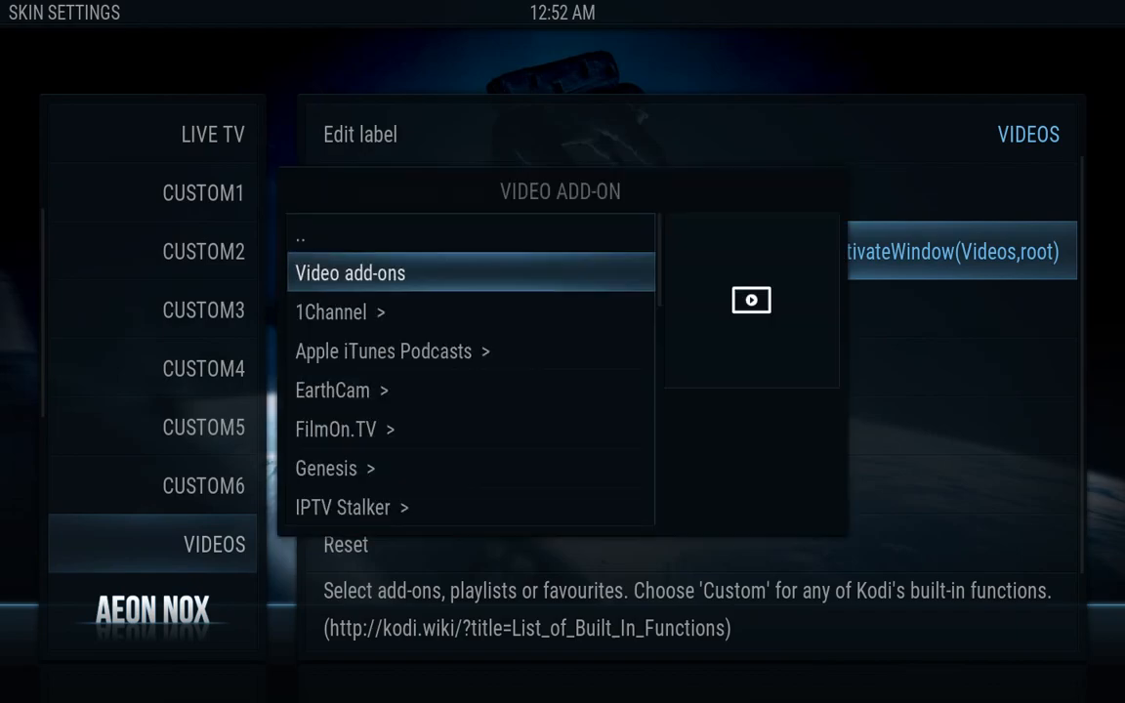
{"action": "key", "text": "Return"}
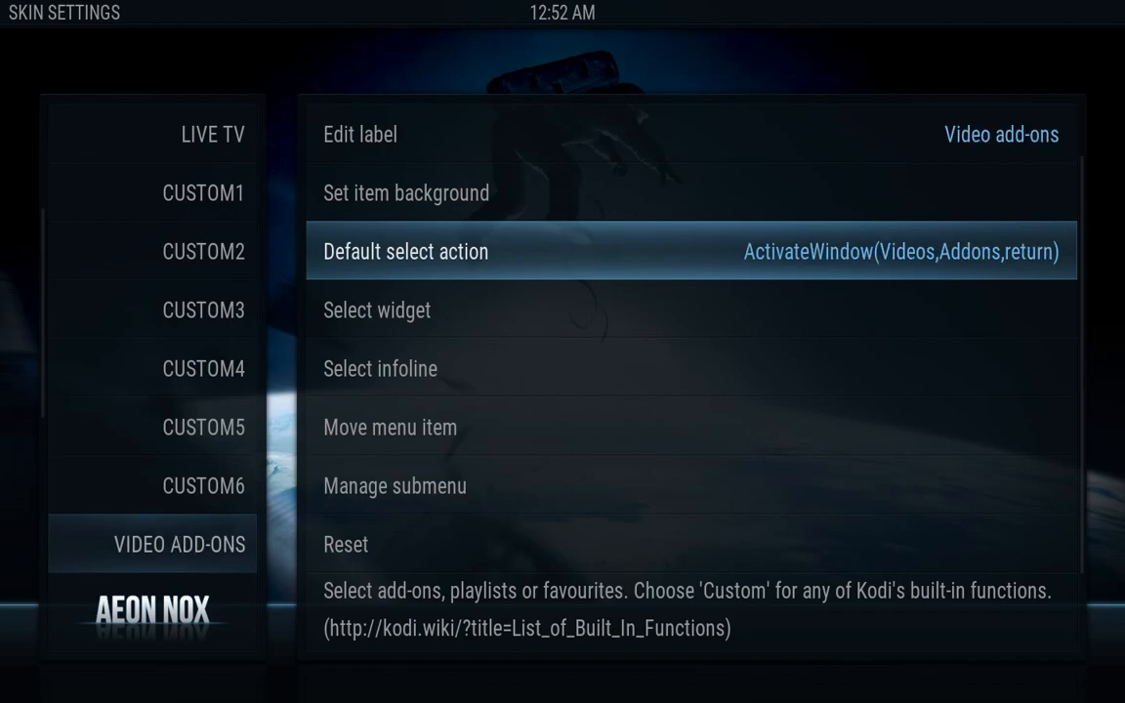
Edit the VIDEOS label back to 'Videos' and move on to the APPS item
{"action": "key", "text": "Up"}
{"action": "key", "text": "Up"}
{"action": "key", "text": "Return"}
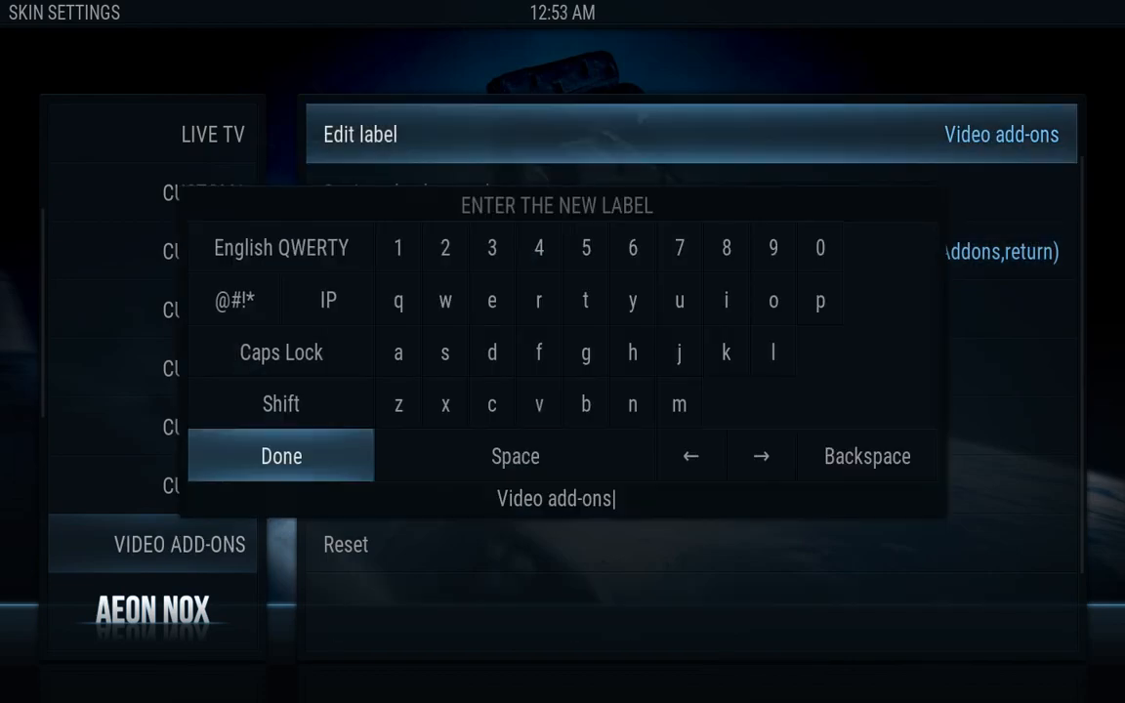
{"action": "key", "text": "BackSpace"}
{"action": "key", "text": "BackSpace"}
{"action": "key", "text": "BackSpace"}
{"action": "key", "text": "BackSpace"}
{"action": "key", "text": "BackSpace"}
{"action": "key", "text": "BackSpace"}
{"action": "key", "text": "BackSpace"}
{"action": "key", "text": "BackSpace"}
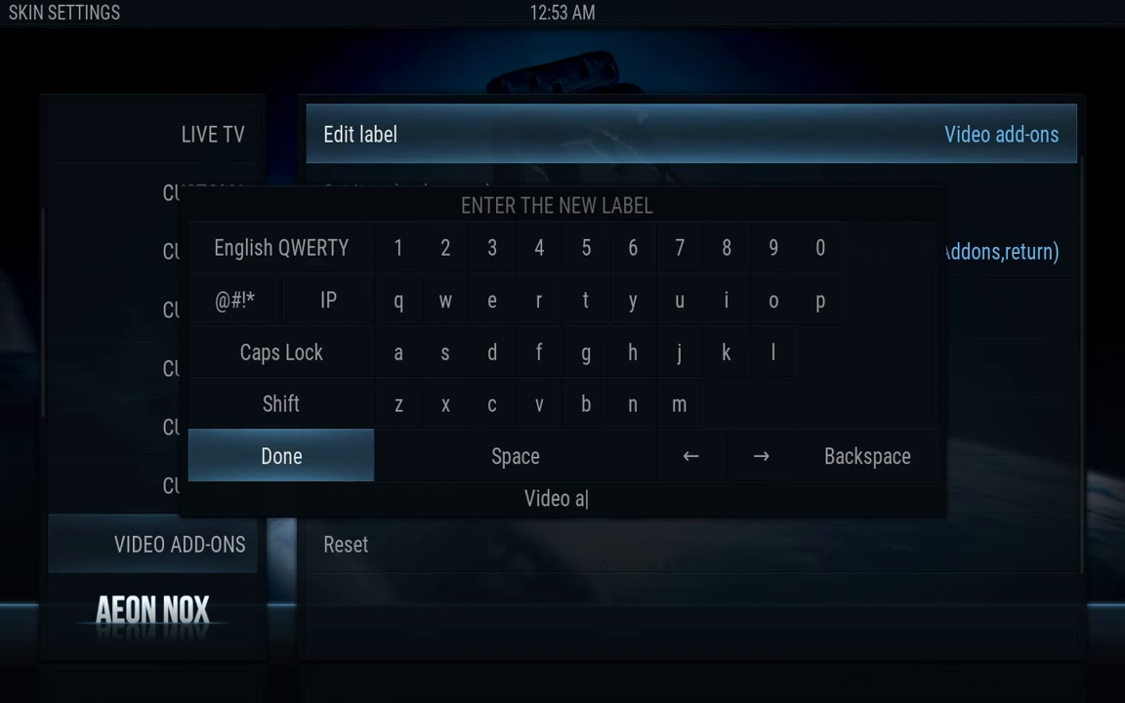
{"action": "type", "text": "s"}
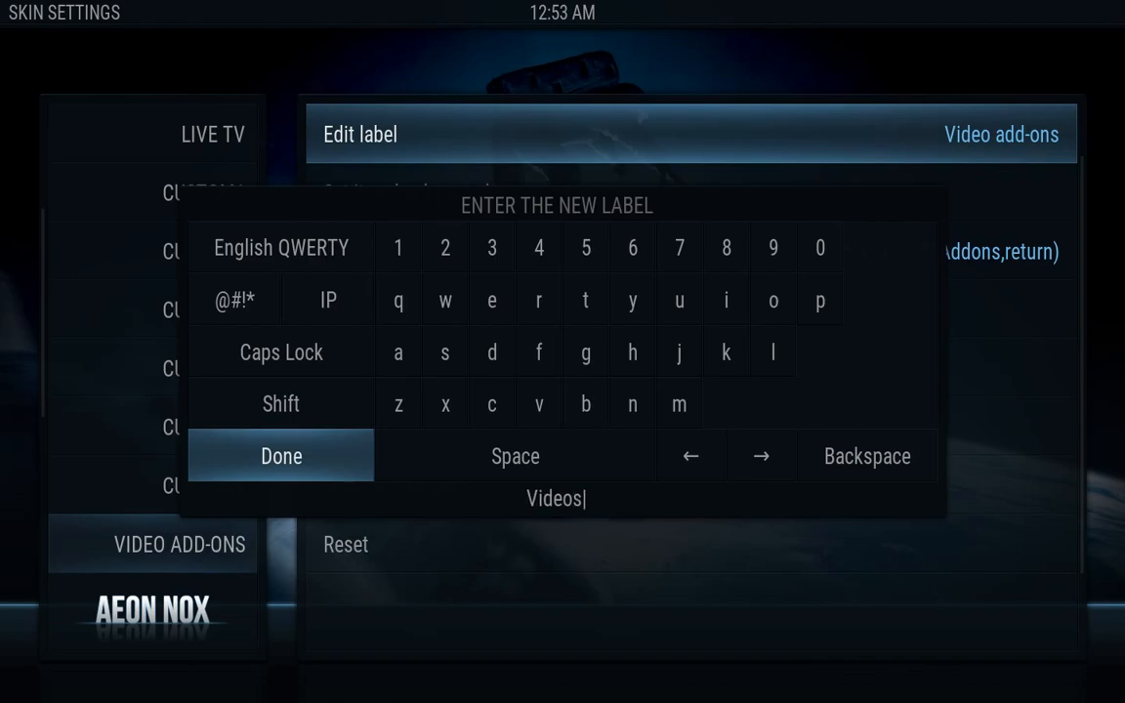
{"action": "key", "text": "Return"}
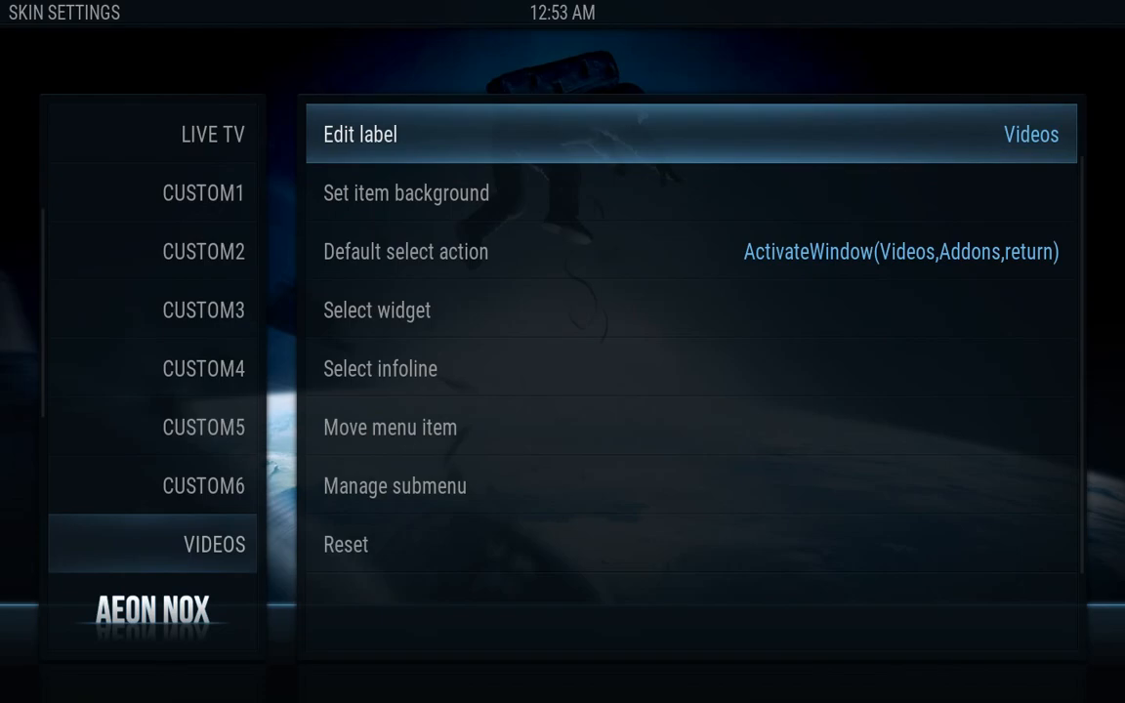
{"action": "key", "text": "Left"}
{"action": "key", "text": "Down"}
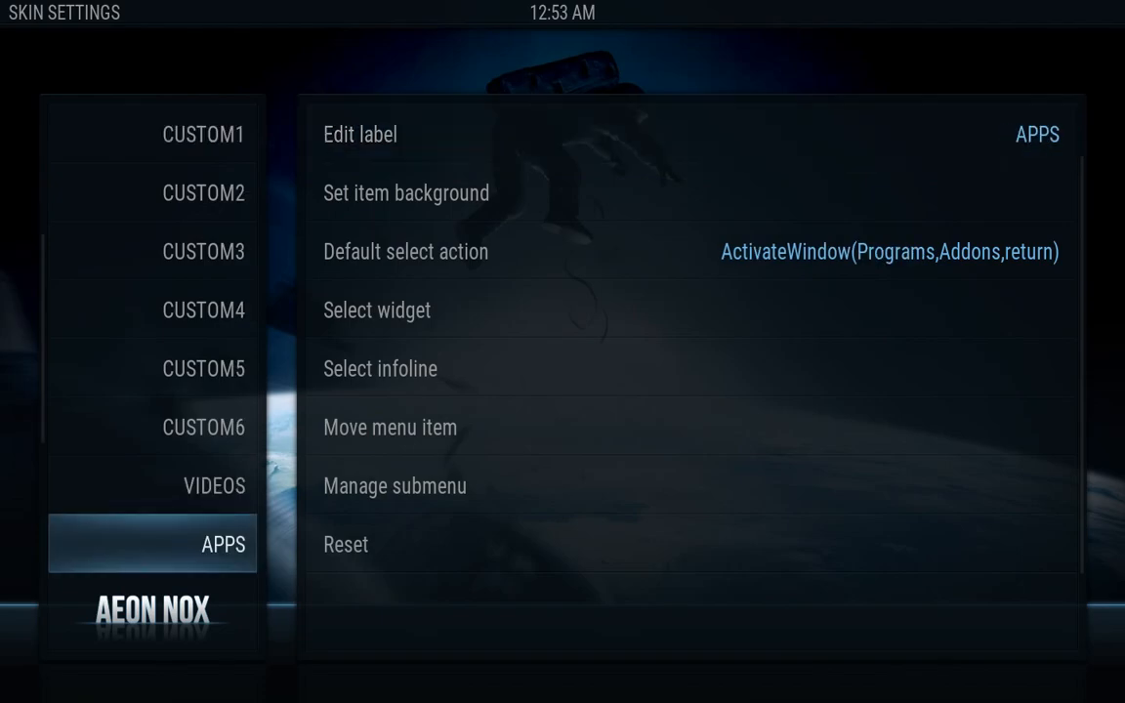
Set APPS' default action to Add-On > Program > Programs, then open its submenu editor
{"action": "key", "text": "Right"}
{"action": "key", "text": "Down"}
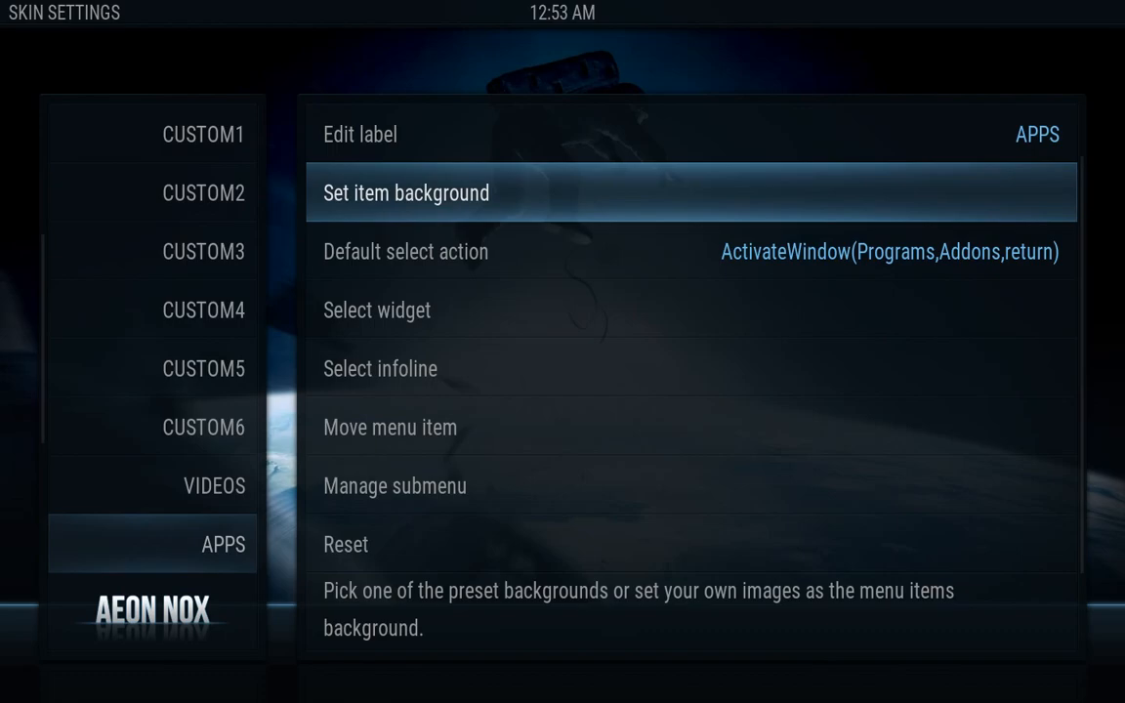
{"action": "key", "text": "Down"}
{"action": "key", "text": "Return"}
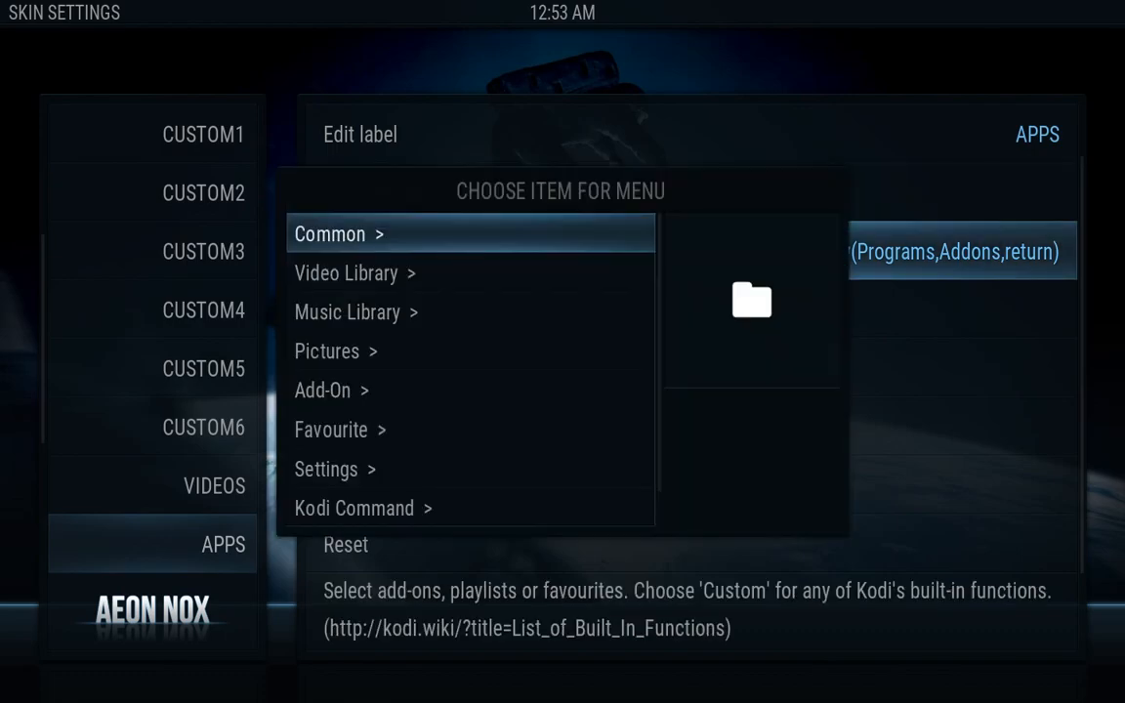
{"action": "key", "text": "Down"}
{"action": "key", "text": "Down"}
{"action": "key", "text": "Down"}
{"action": "key", "text": "Down"}
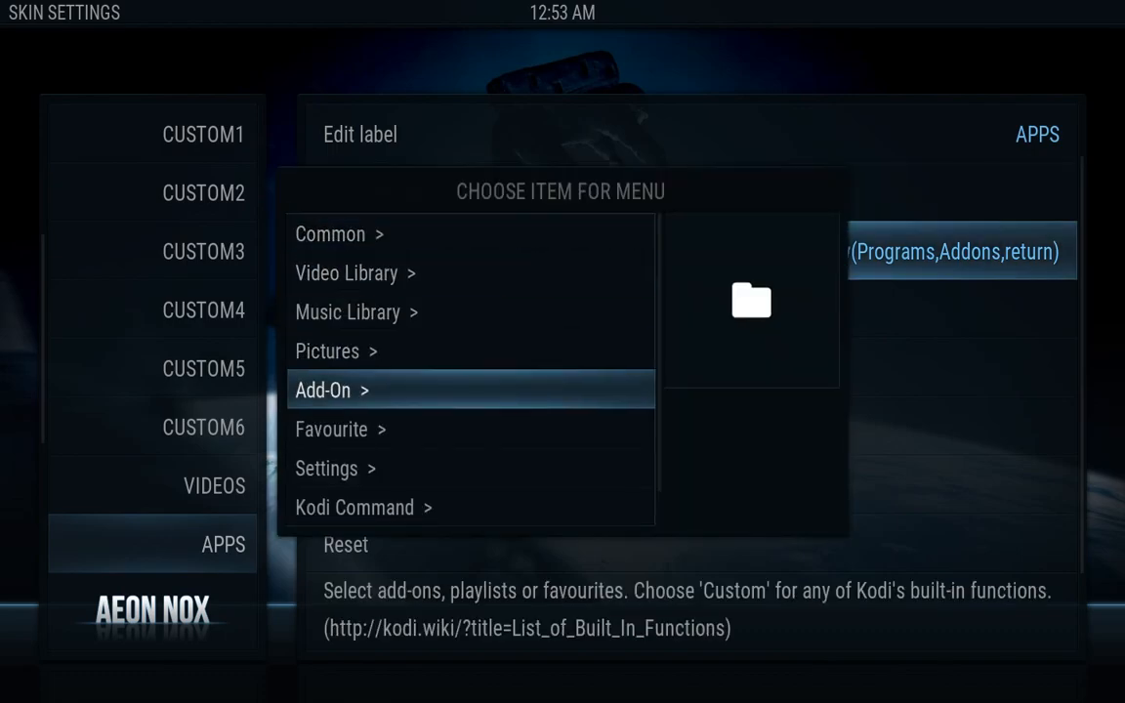
{"action": "key", "text": "Return"}
{"action": "key", "text": "Down"}
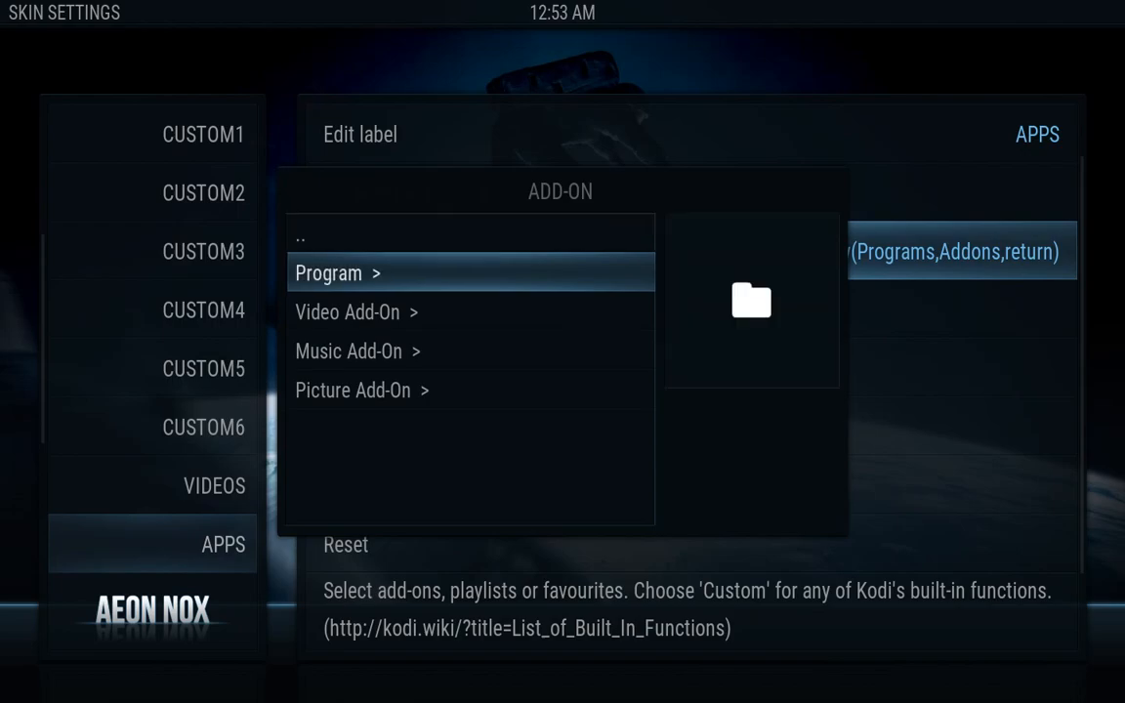
{"action": "key", "text": "Return"}
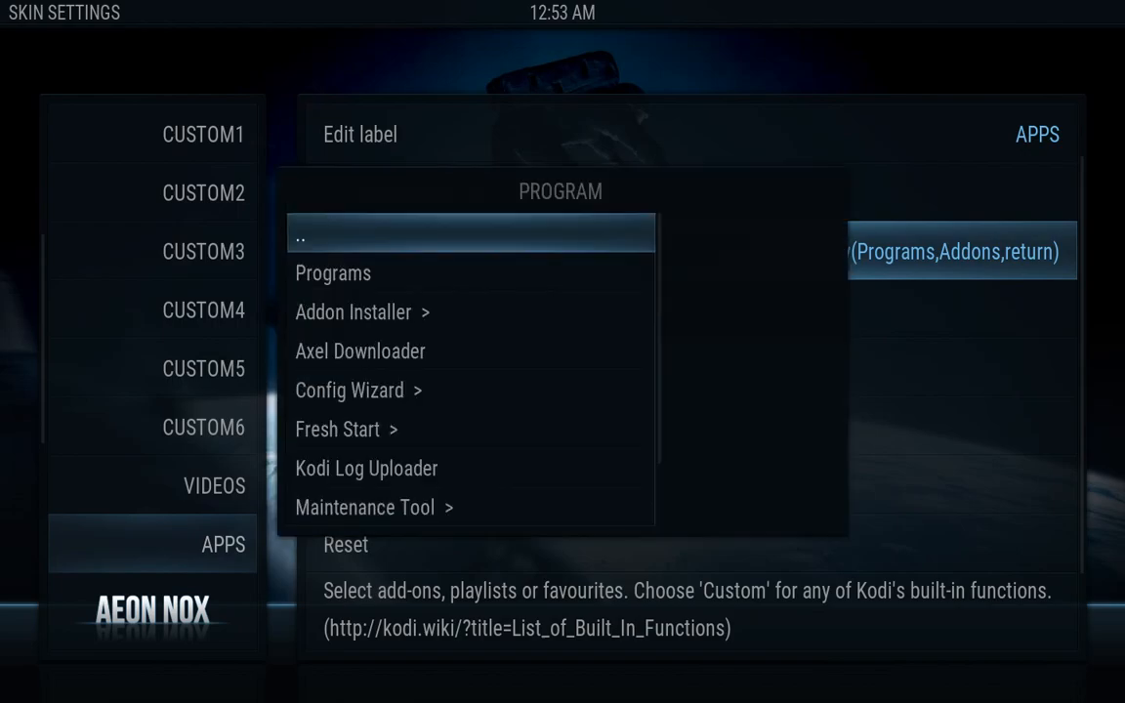
{"action": "key", "text": "Down"}
{"action": "key", "text": "Return"}
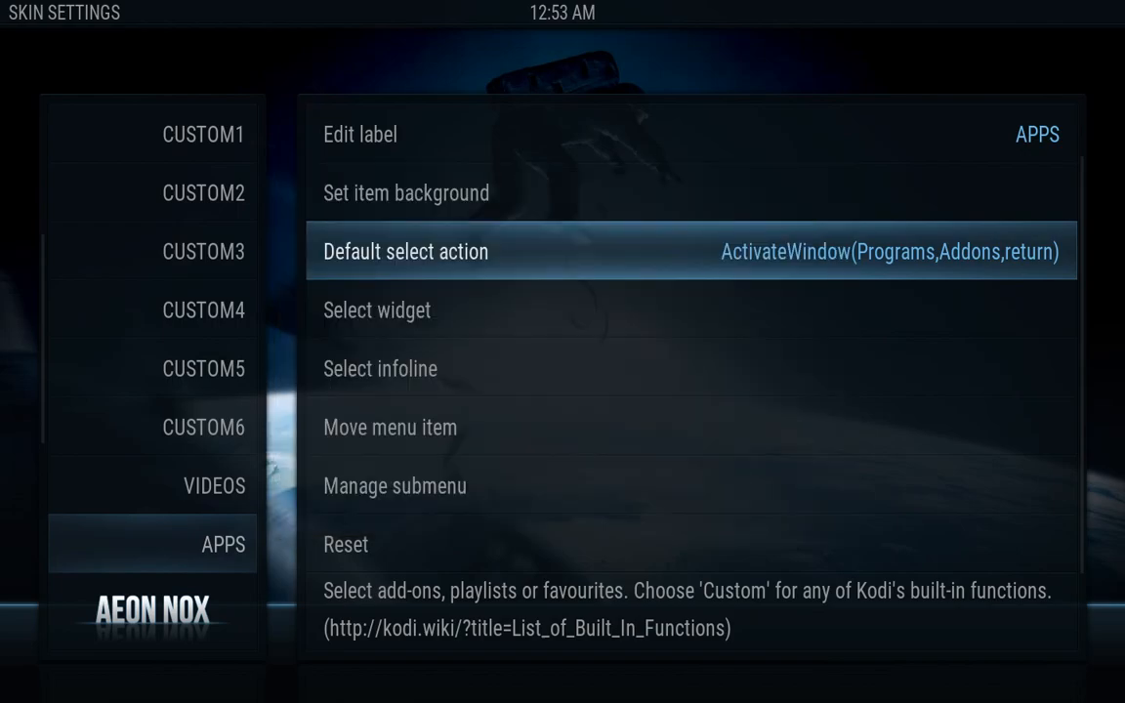
{"action": "key", "text": "Down"}
{"action": "key", "text": "Down"}
{"action": "key", "text": "Down"}
{"action": "key", "text": "Down"}
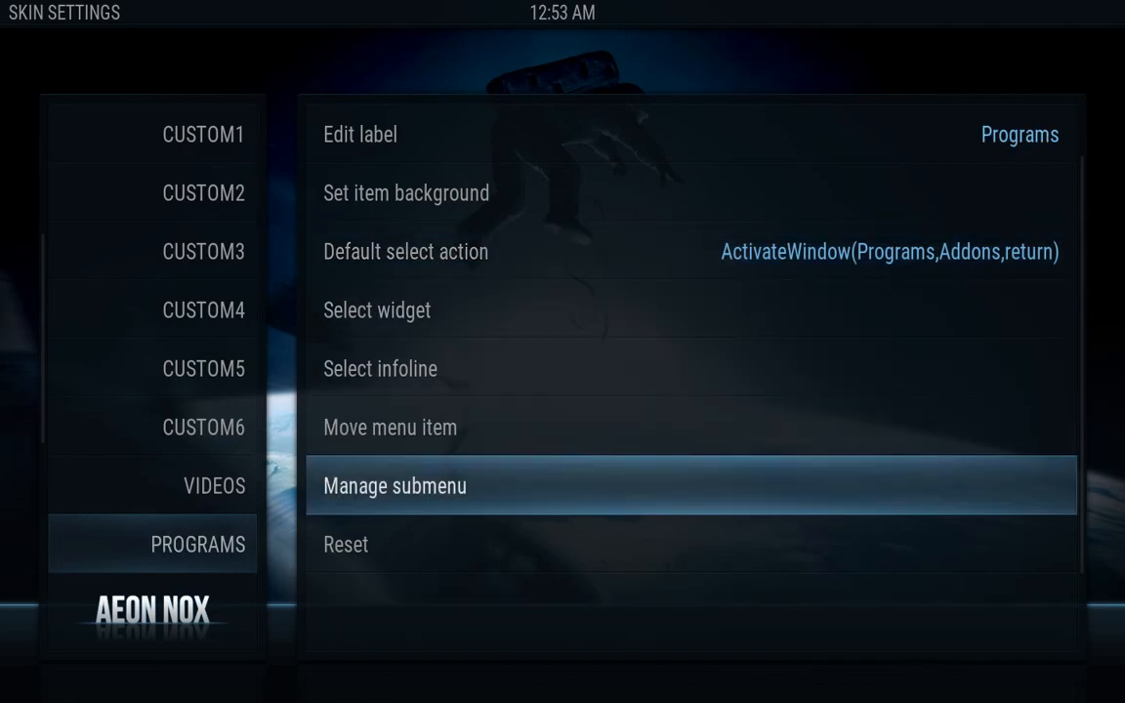
{"action": "key", "text": "Return"}
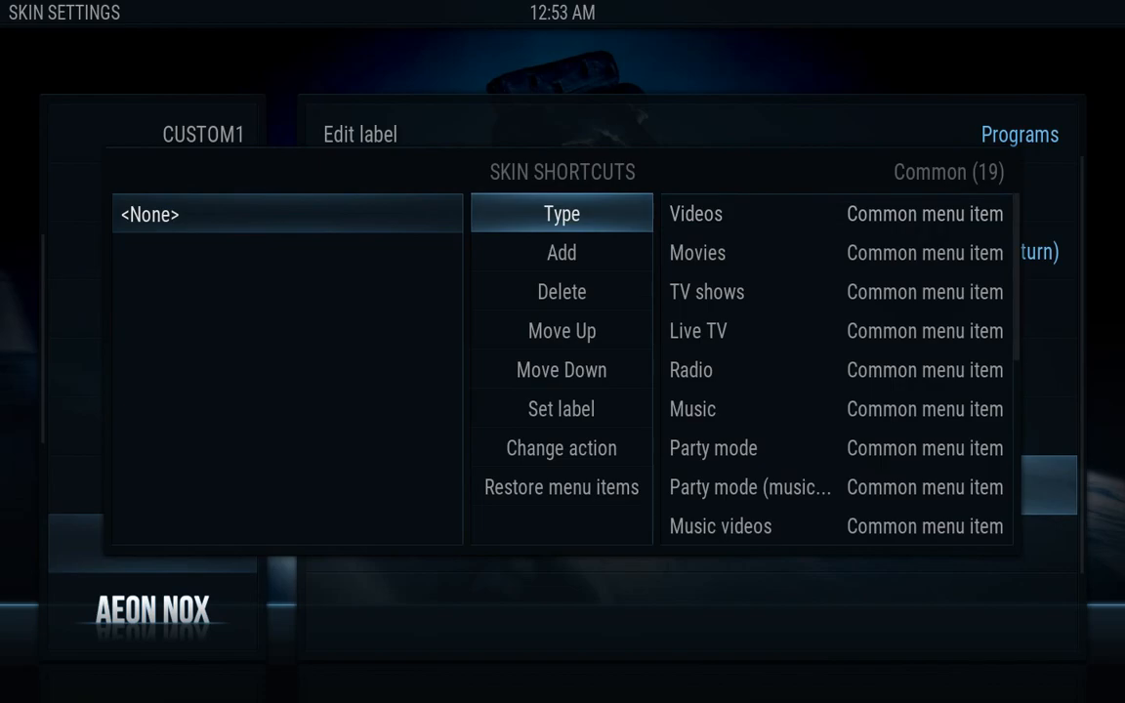
Pick the Maintenance Tool from the add-on shortcuts and continue past its warning and announcement
{"action": "key", "text": "Return"}
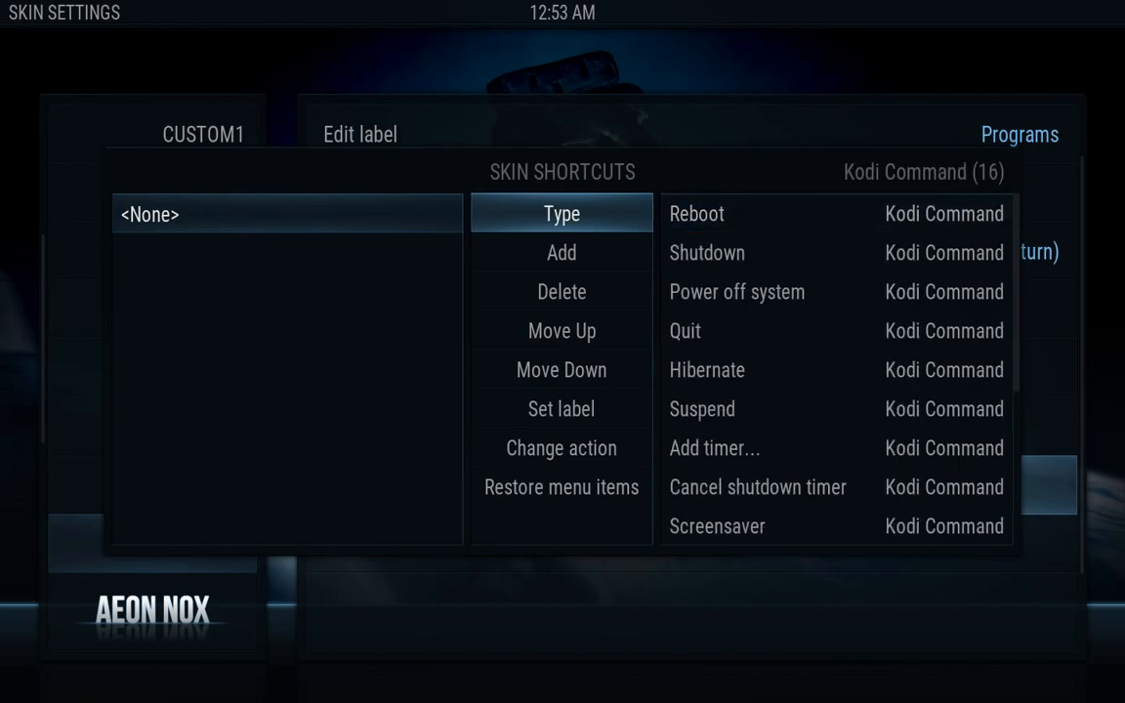
{"action": "key", "text": "Return"}
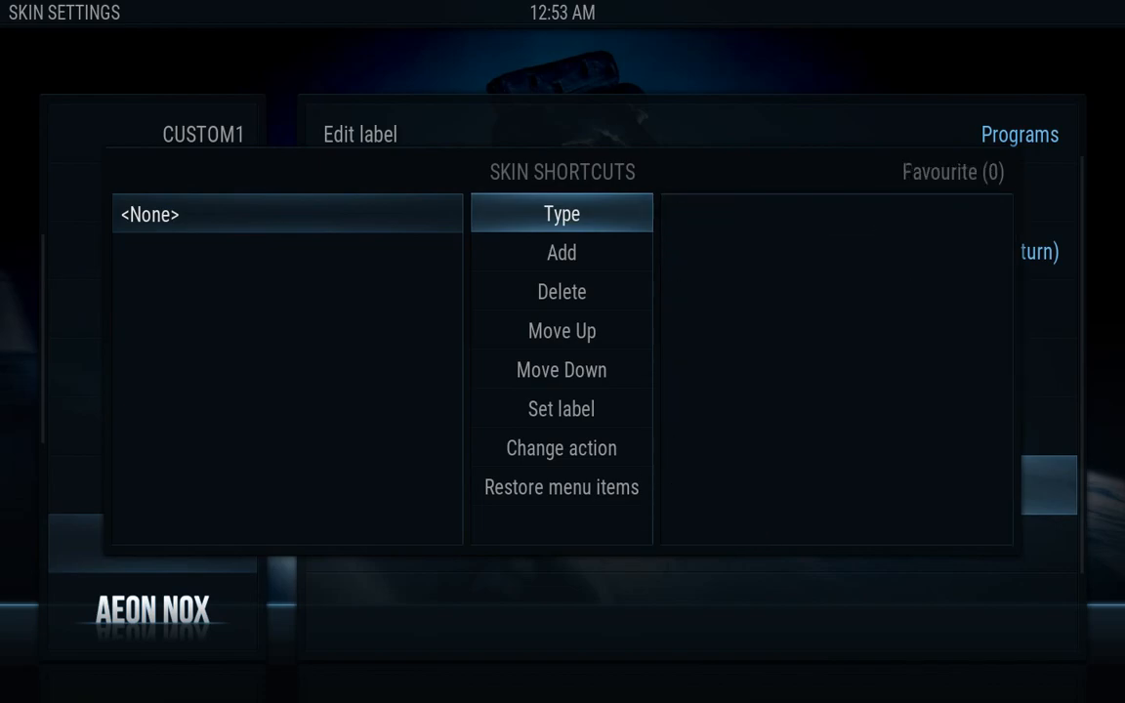
{"action": "key", "text": "Return"}
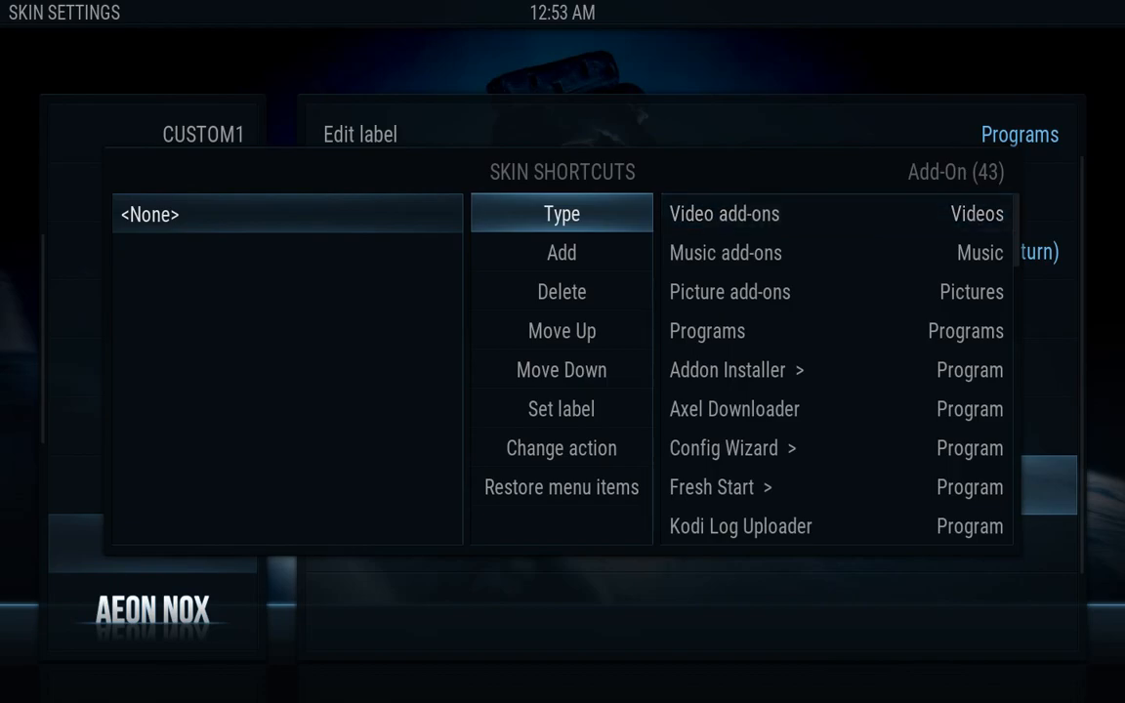
{"action": "key", "text": "Right"}
{"action": "key", "text": "Down"}
{"action": "key", "text": "Down"}
{"action": "key", "text": "Down"}
{"action": "key", "text": "Down"}
{"action": "key", "text": "Down"}
{"action": "key", "text": "Down"}
{"action": "key", "text": "Down"}
{"action": "key", "text": "Down"}
{"action": "key", "text": "Down"}
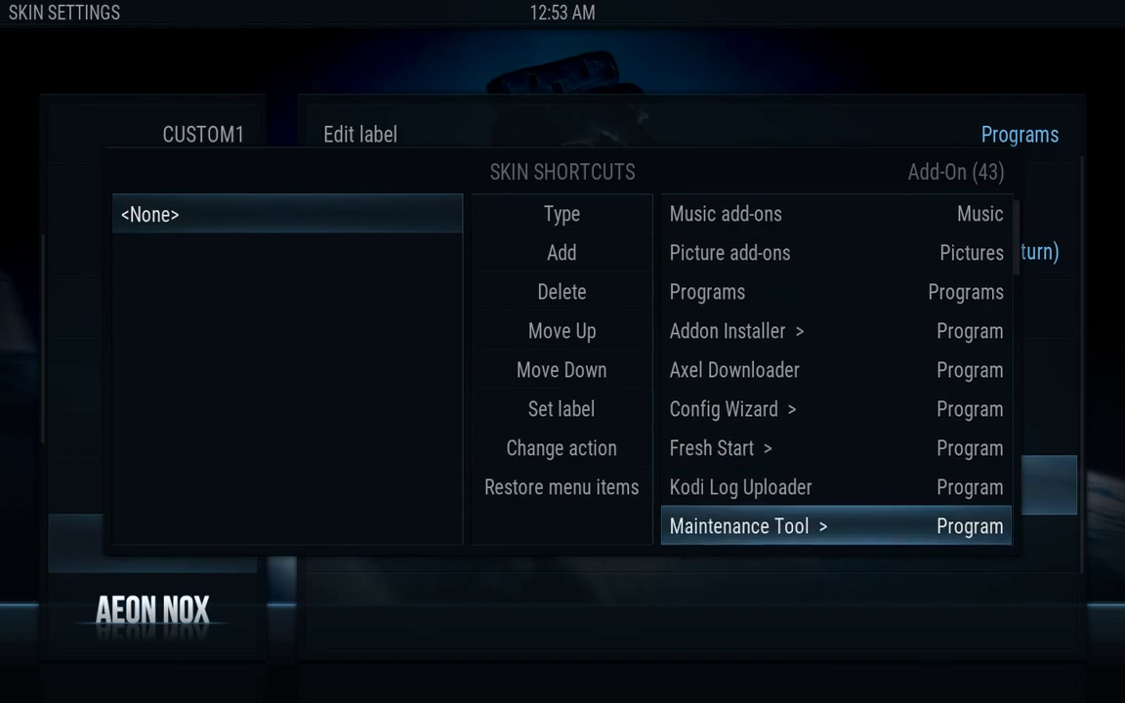
{"action": "key", "text": "Return"}
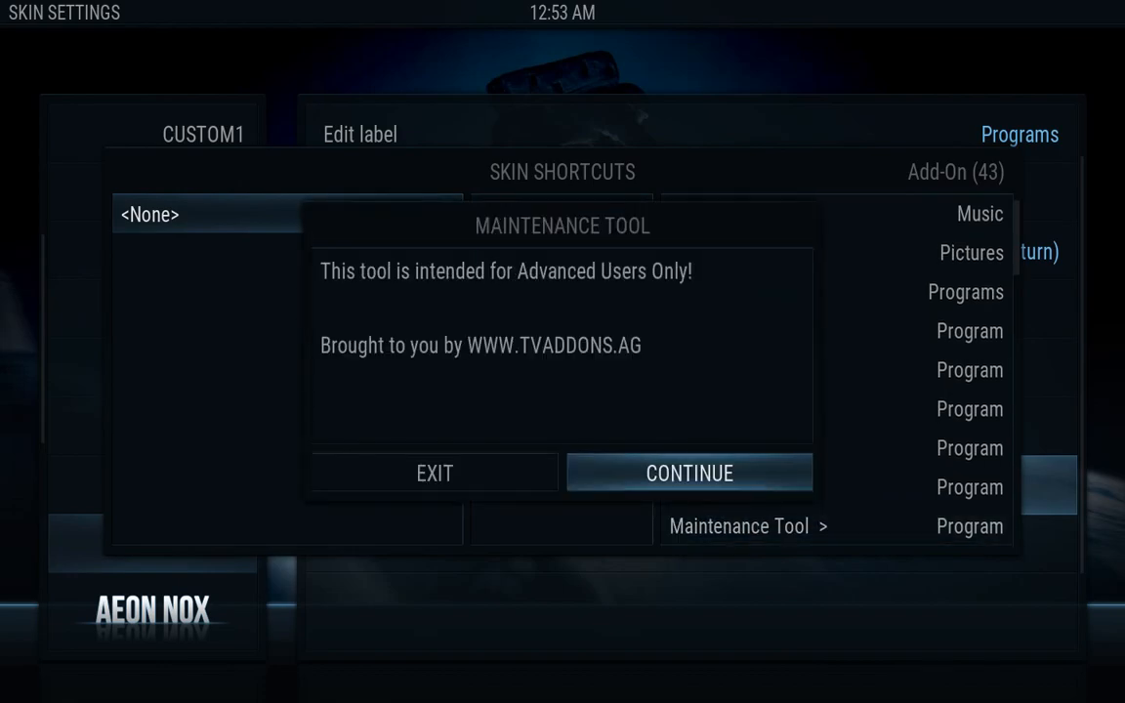
{"action": "key", "text": "Return"}
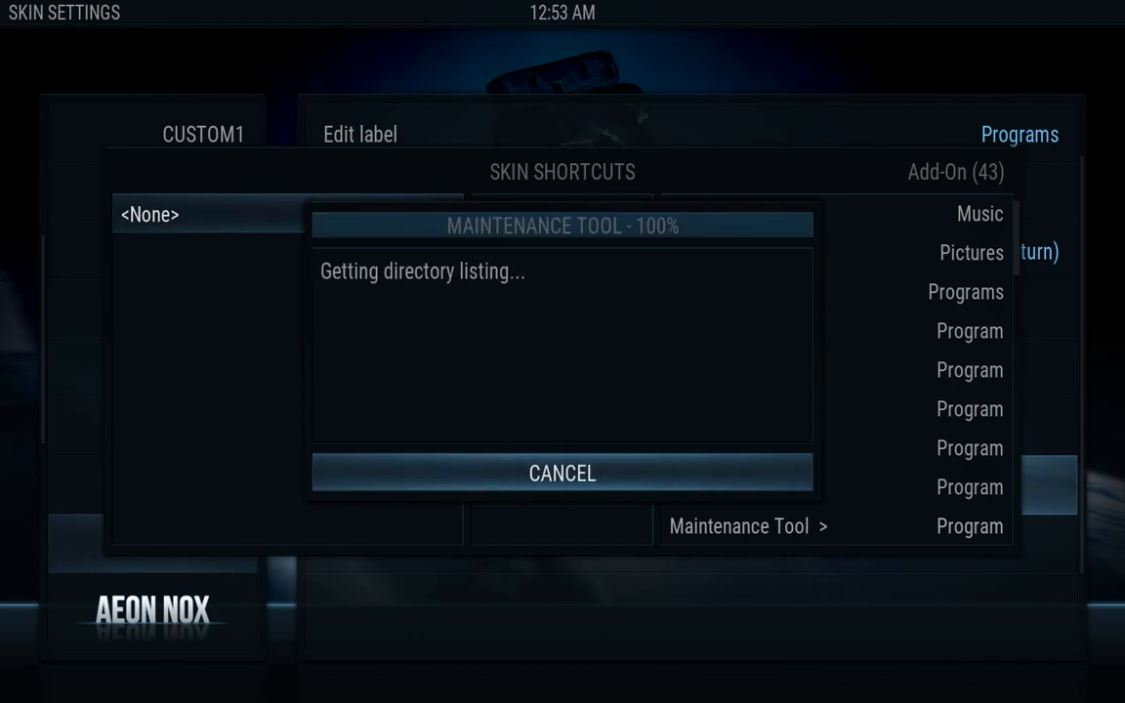
{"action": "key", "text": "Return"}
Run Clear Cache under General Maintenance and acknowledge the cache-cleared message
{"action": "key", "text": "Down"}
{"action": "key", "text": "Down"}
{"action": "key", "text": "Down"}
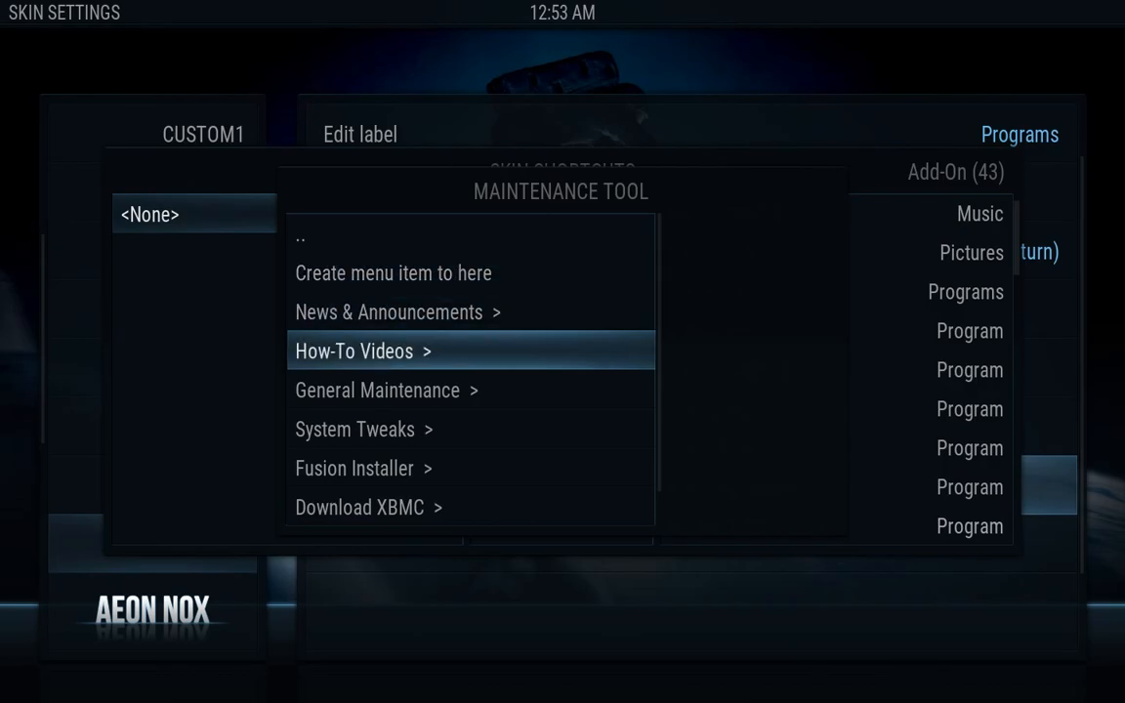
{"action": "key", "text": "Down"}
{"action": "key", "text": "Return"}
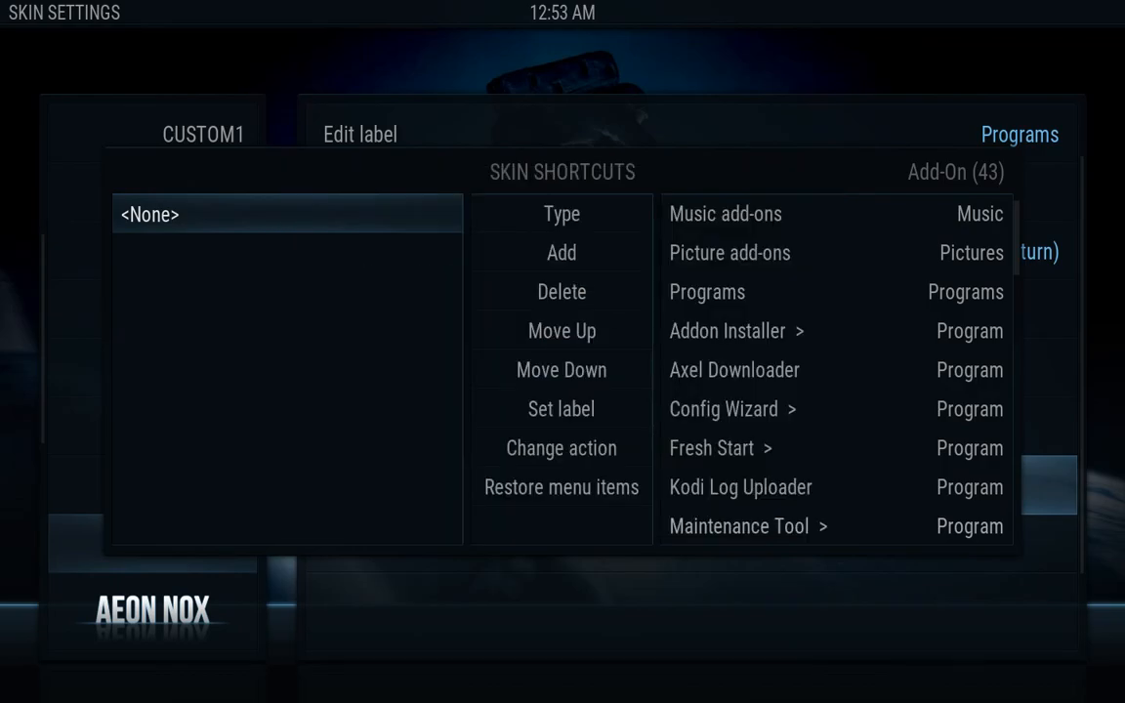
{"action": "key", "text": "Down"}
{"action": "key", "text": "Down"}
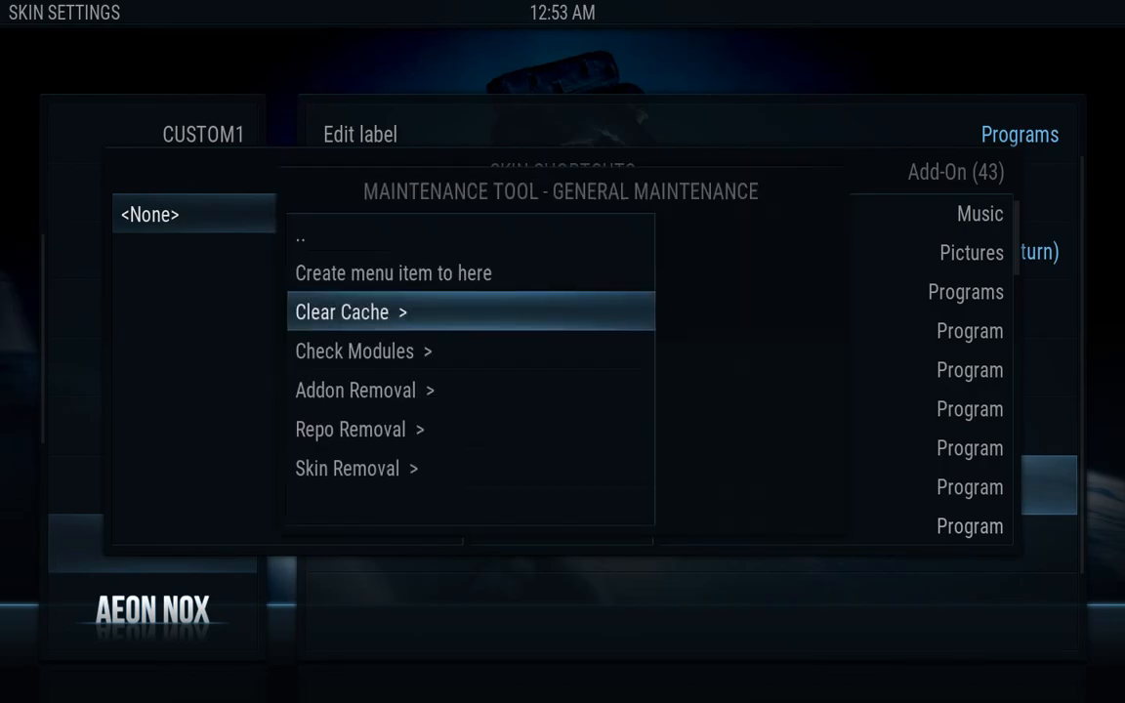
{"action": "key", "text": "Escape"}
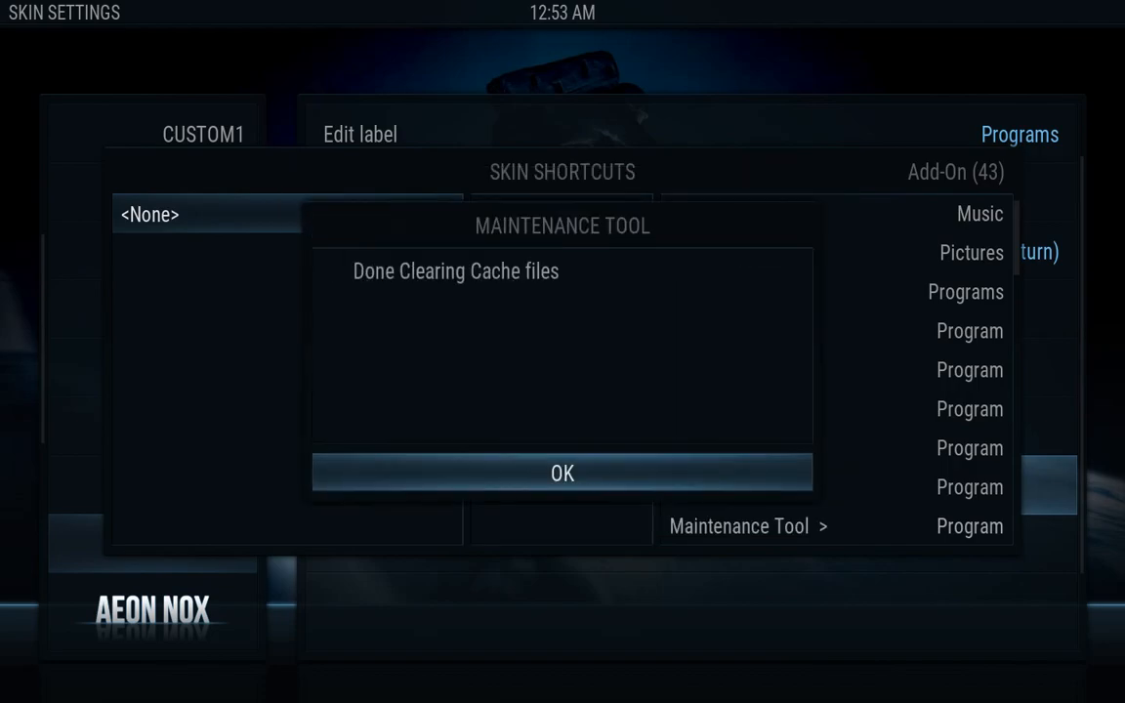
{"action": "key", "text": "Return"}
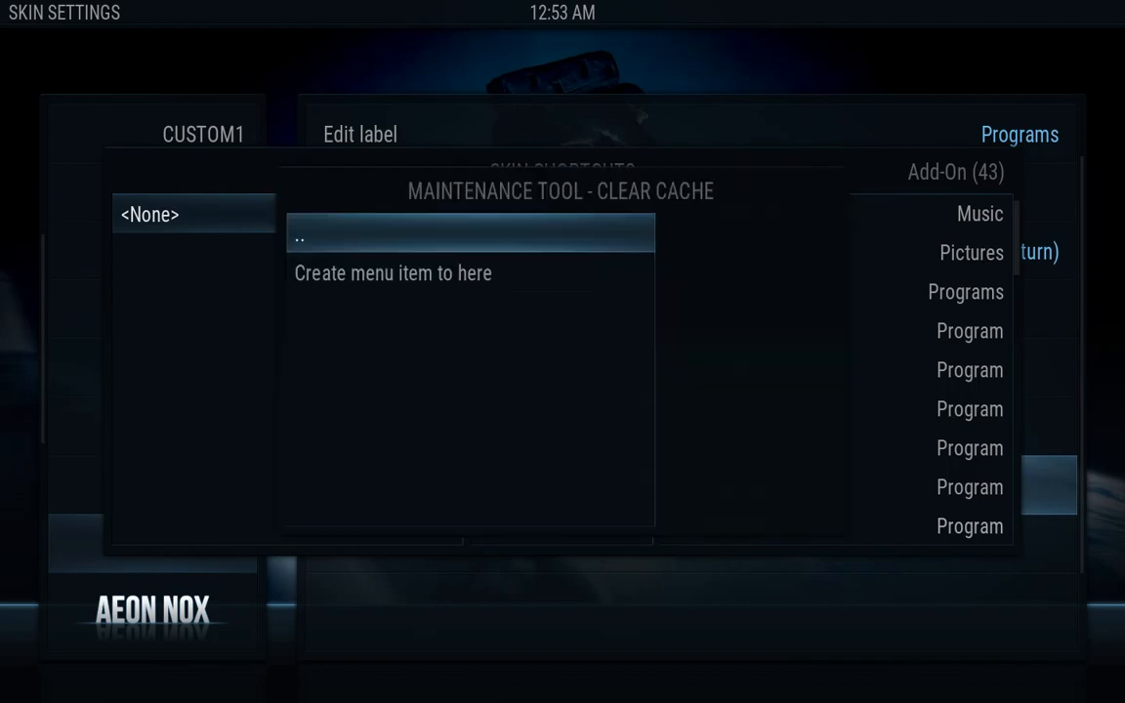
Create a Clear Cache menu item in the Programs submenu, close the editor, and go to POWER
{"action": "key", "text": "Down"}
{"action": "key", "text": "Return"}
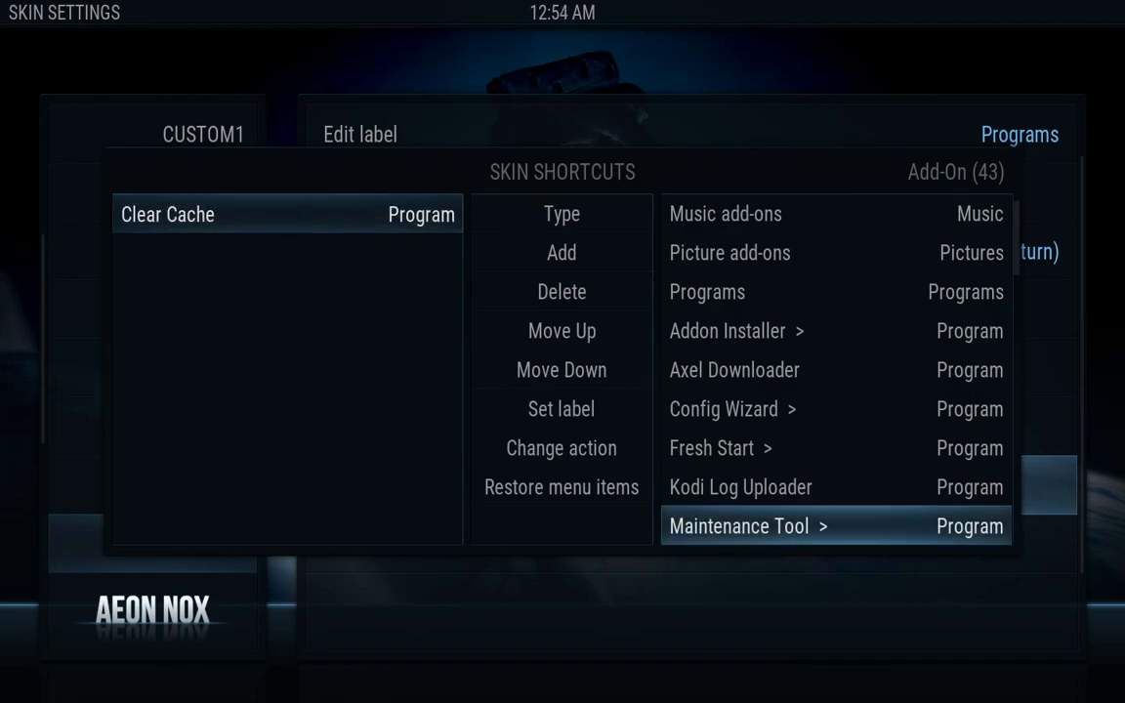
{"action": "key", "text": "Escape"}
{"action": "key", "text": "Left"}
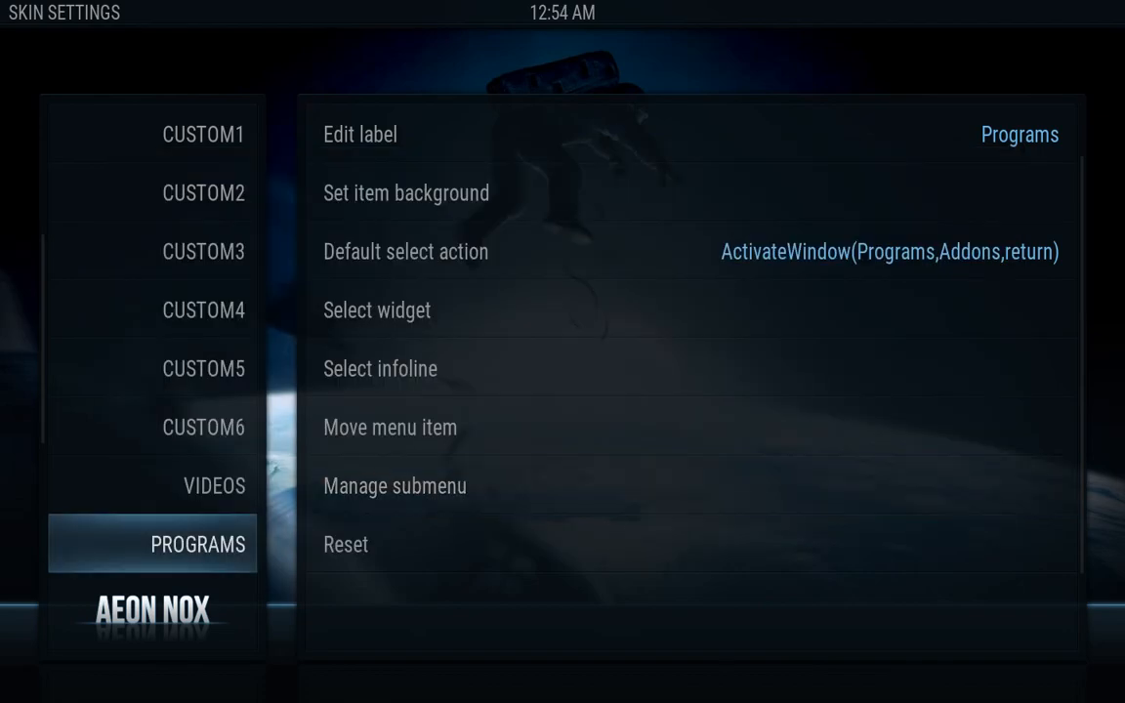
{"action": "key", "text": "Down"}
{"action": "key", "text": "Down"}
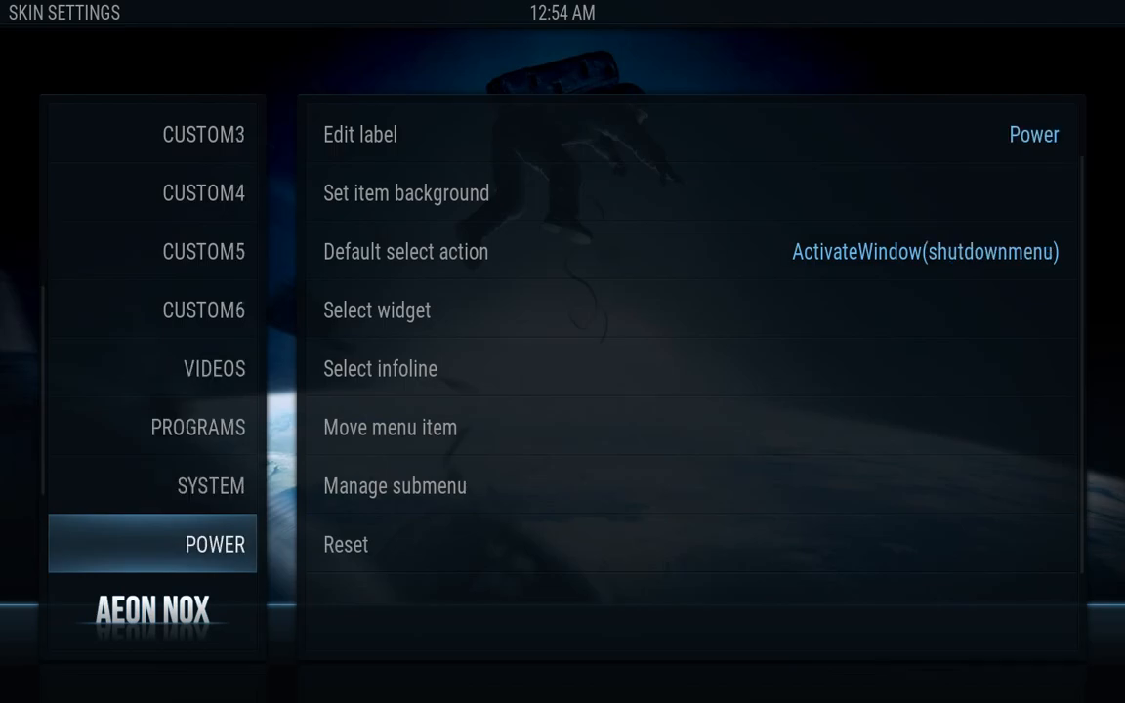
{"action": "key", "text": "Down"}
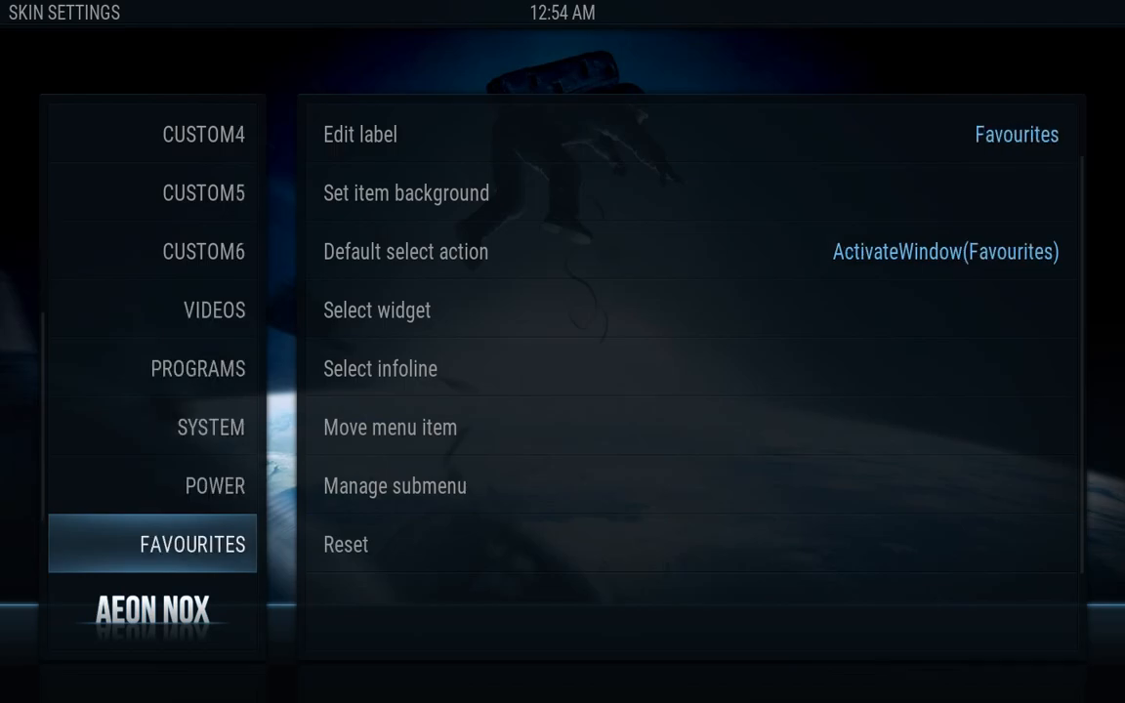
Untick Enabled for the WEATHER main menu item
{"action": "key", "text": "Down"}
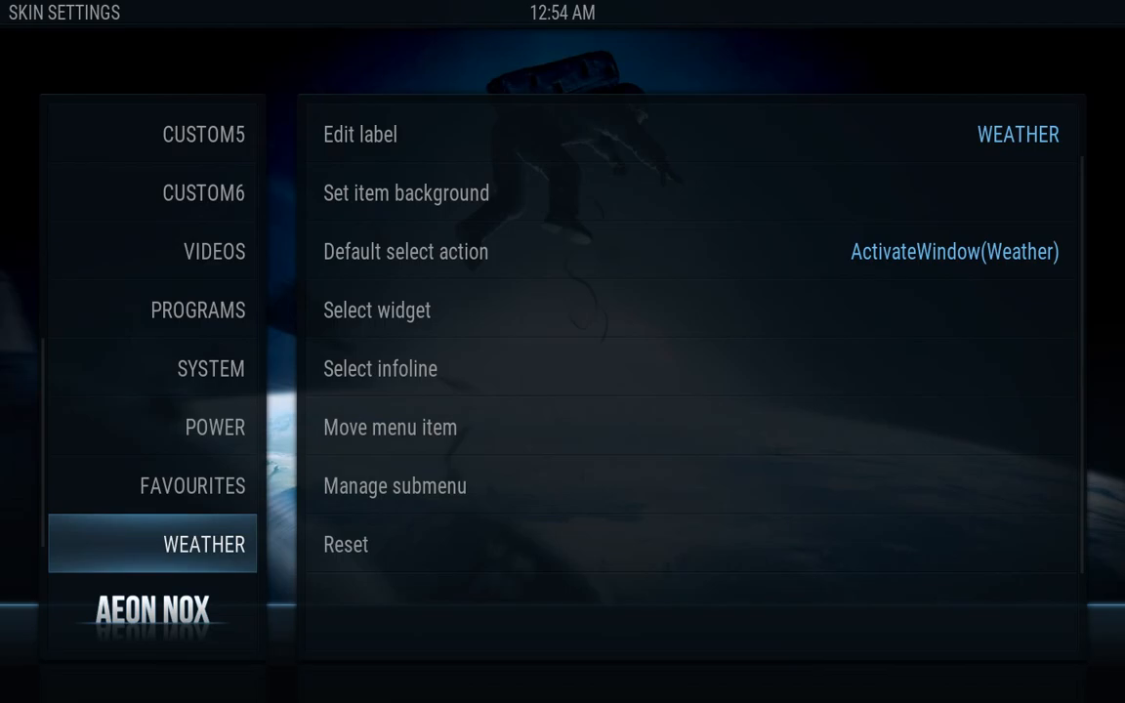
{"action": "key", "text": "Right"}
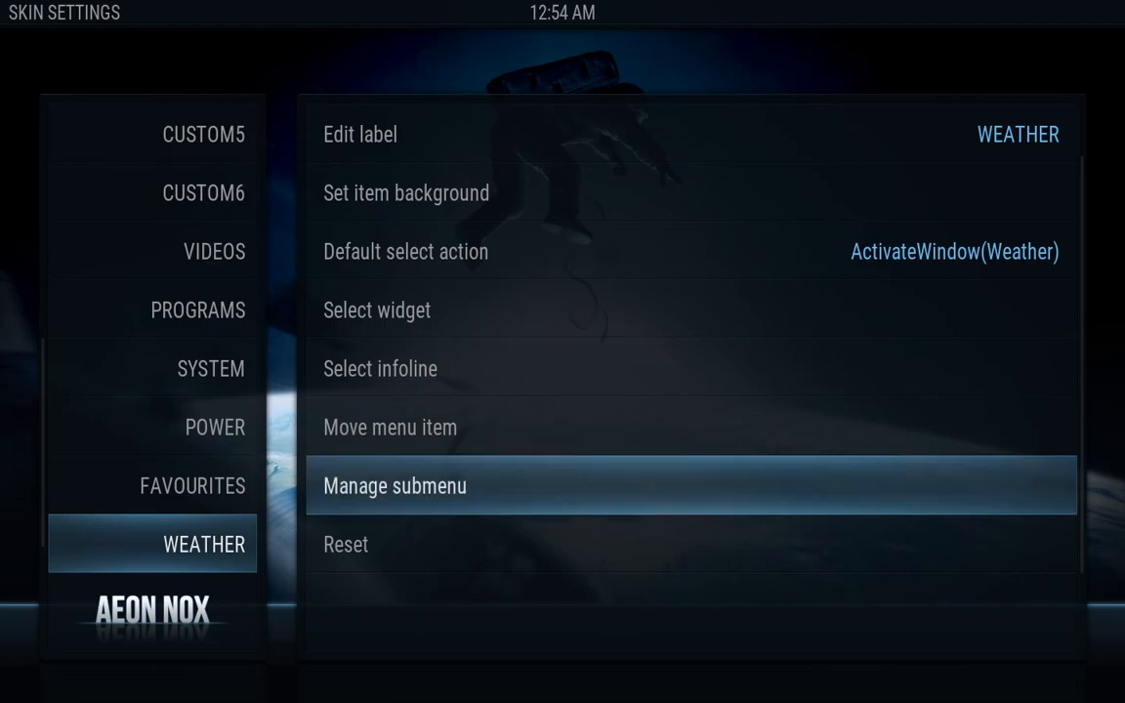
{"action": "key", "text": "Up"}
{"action": "key", "text": "Up"}
{"action": "key", "text": "Up"}
{"action": "key", "text": "Up"}
{"action": "key", "text": "Up"}
{"action": "key", "text": "Up"}
{"action": "key", "text": "Up"}
{"action": "key", "text": "Up"}
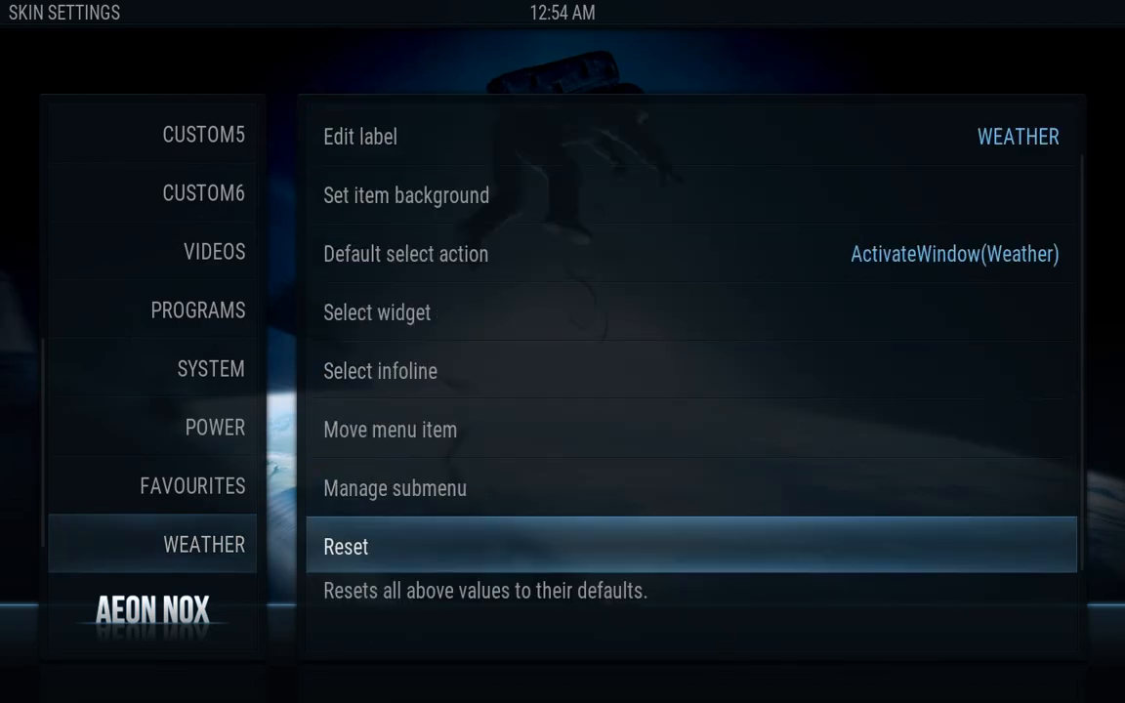
{"action": "key", "text": "Down"}
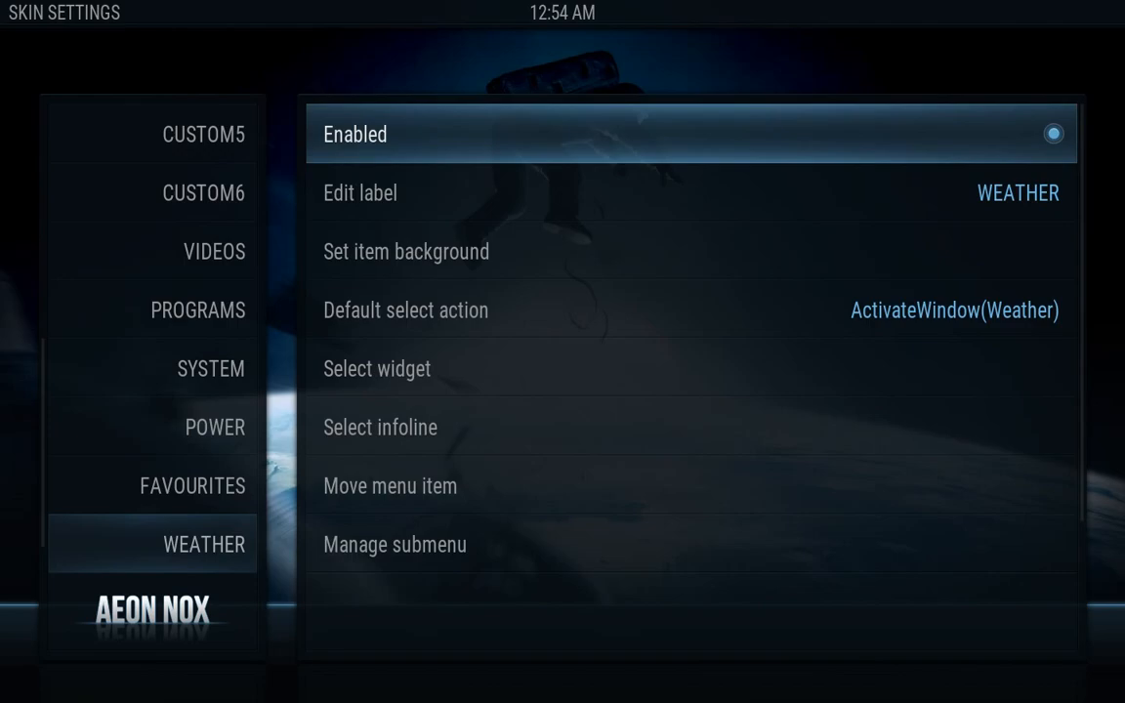
{"action": "key", "text": "Return"}
{"action": "key", "text": "Left"}
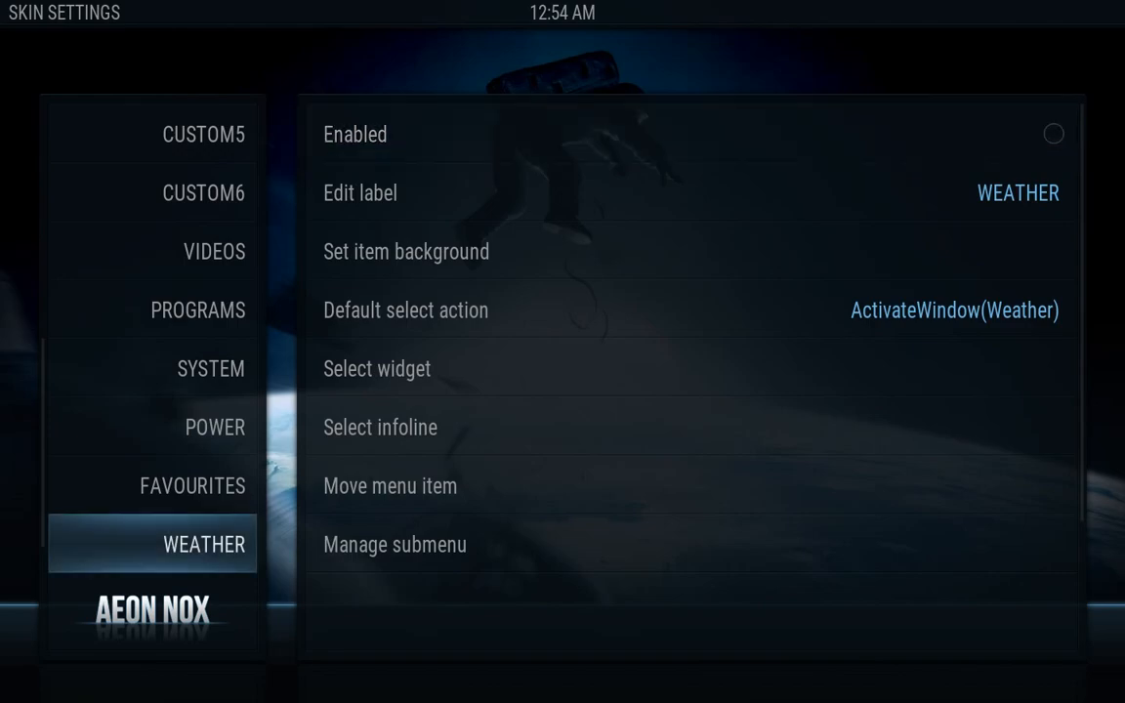
Untick Enabled for CONCERTS and close the main menu item editor
{"action": "key", "text": "Down"}
{"action": "key", "text": "Right"}
{"action": "key", "text": "Return"}
{"action": "key", "text": "Left"}
{"action": "key", "text": "Down"}
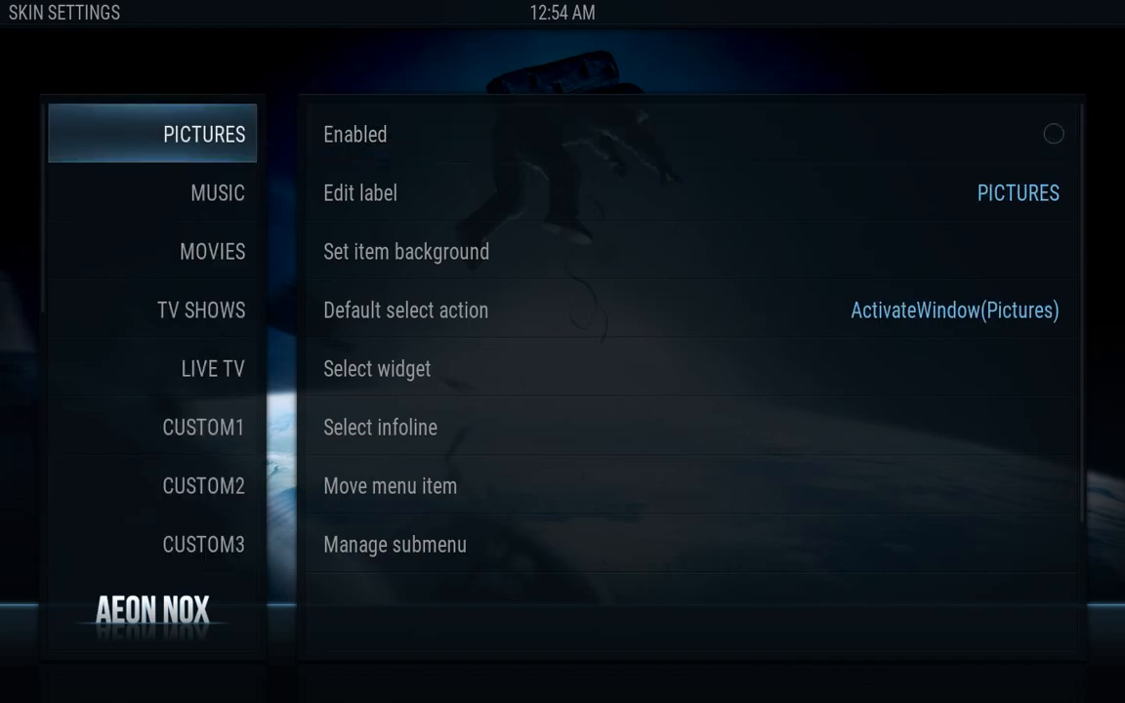
{"action": "key", "text": "Escape"}
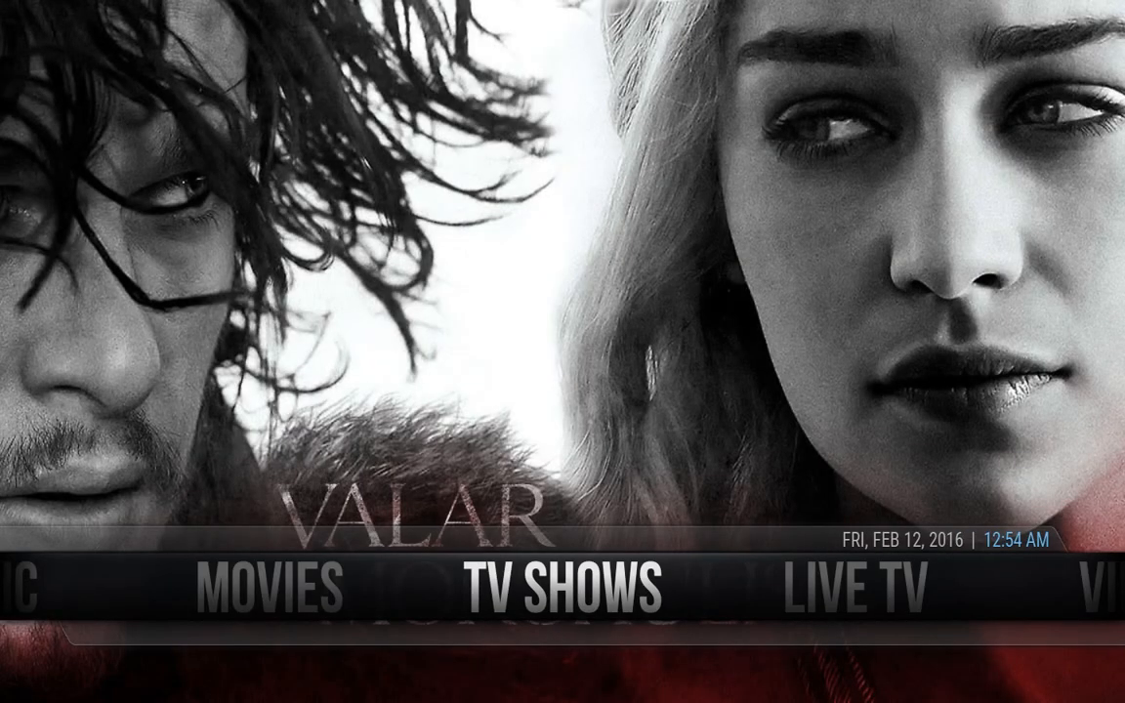
Browse the home menu sections, checking PROGRAMS now shows Clear Cache and MUSIC shows YouTube
{"action": "key", "text": "Right"}
{"action": "key", "text": "Right"}
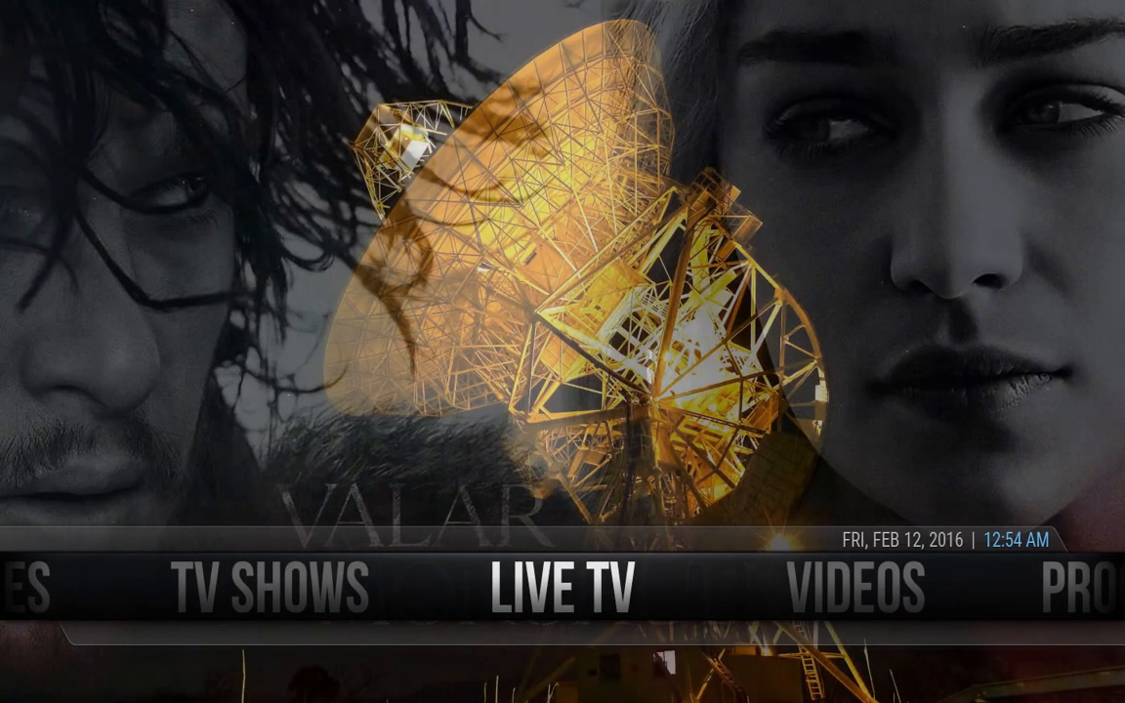
{"action": "key", "text": "Right"}
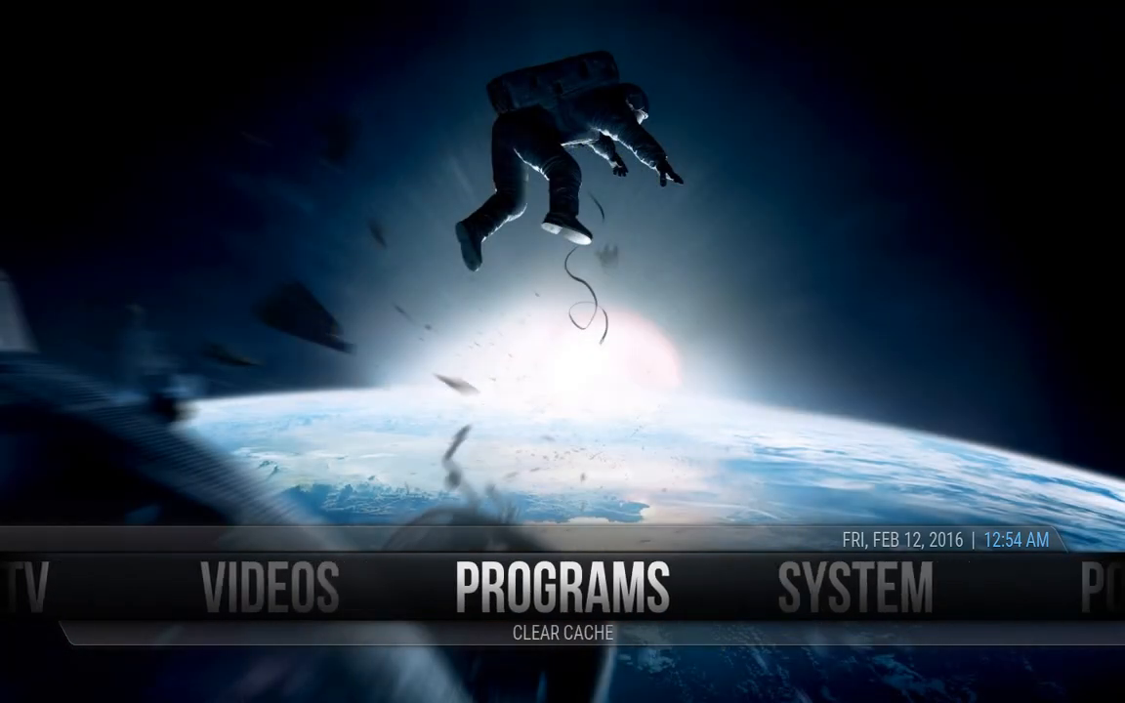
{"action": "key", "text": "Right"}
{"action": "key", "text": "Right"}
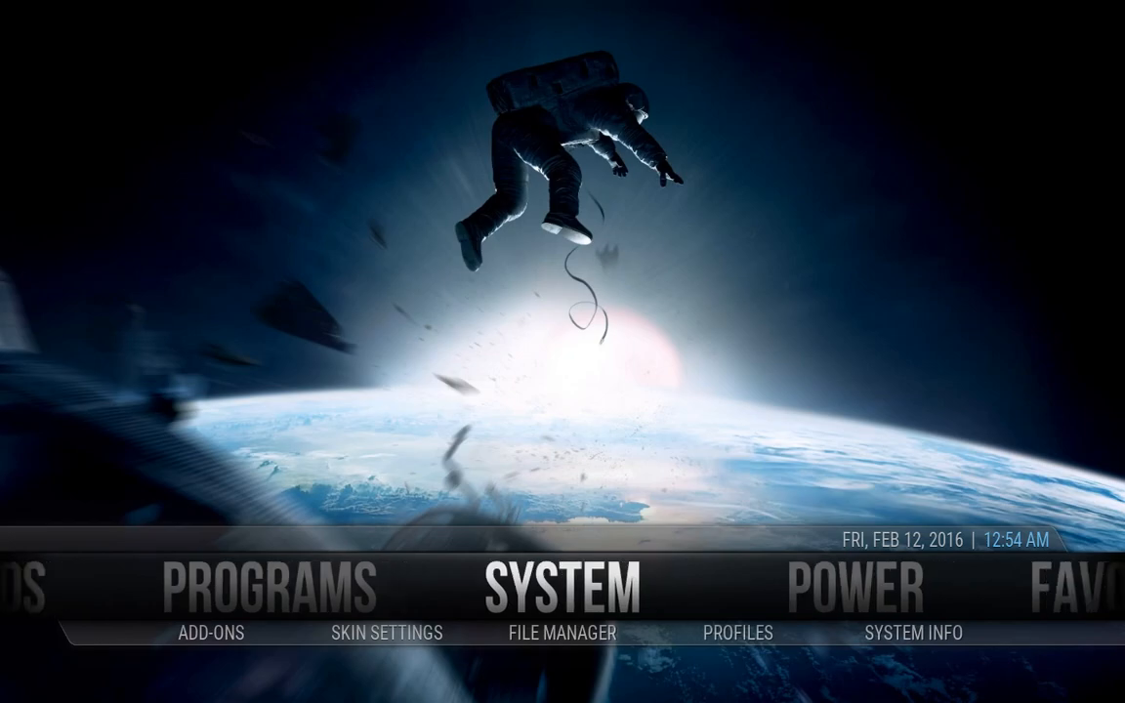
{"action": "key", "text": "Right"}
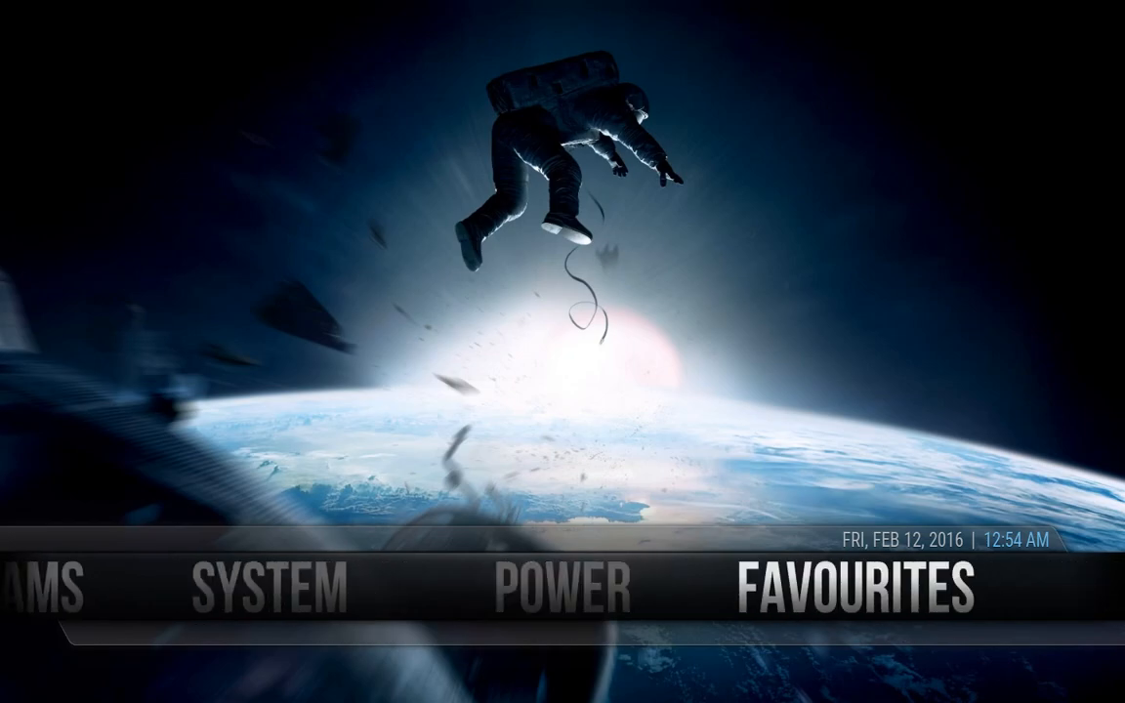
{"action": "key", "text": "Right"}
{"action": "key", "text": "Right"}
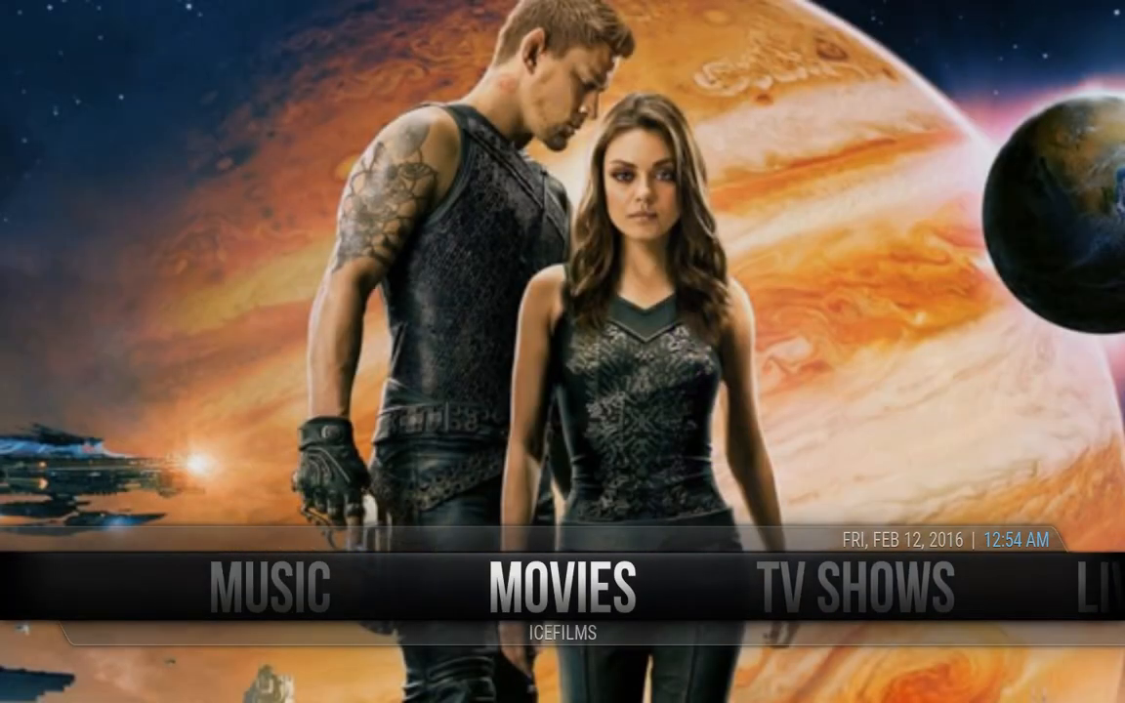
{"action": "key", "text": "Left"}
{"action": "key", "text": "Down"}
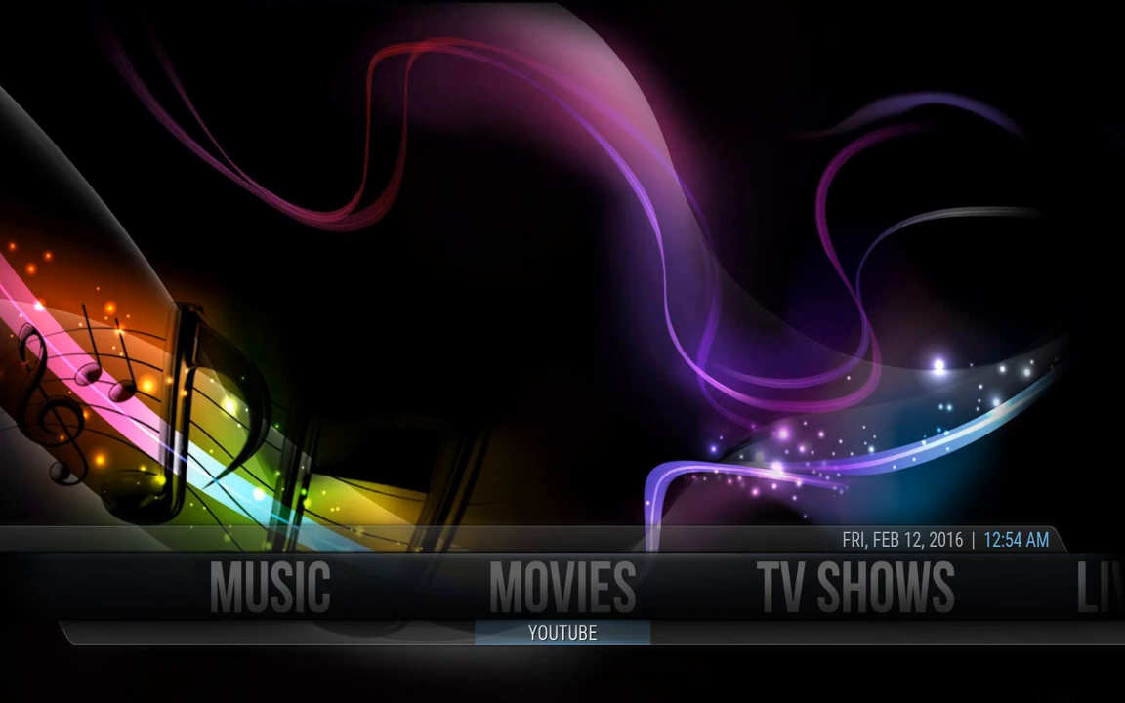
{"action": "key", "text": "Up"}
{"action": "key", "text": "Right"}
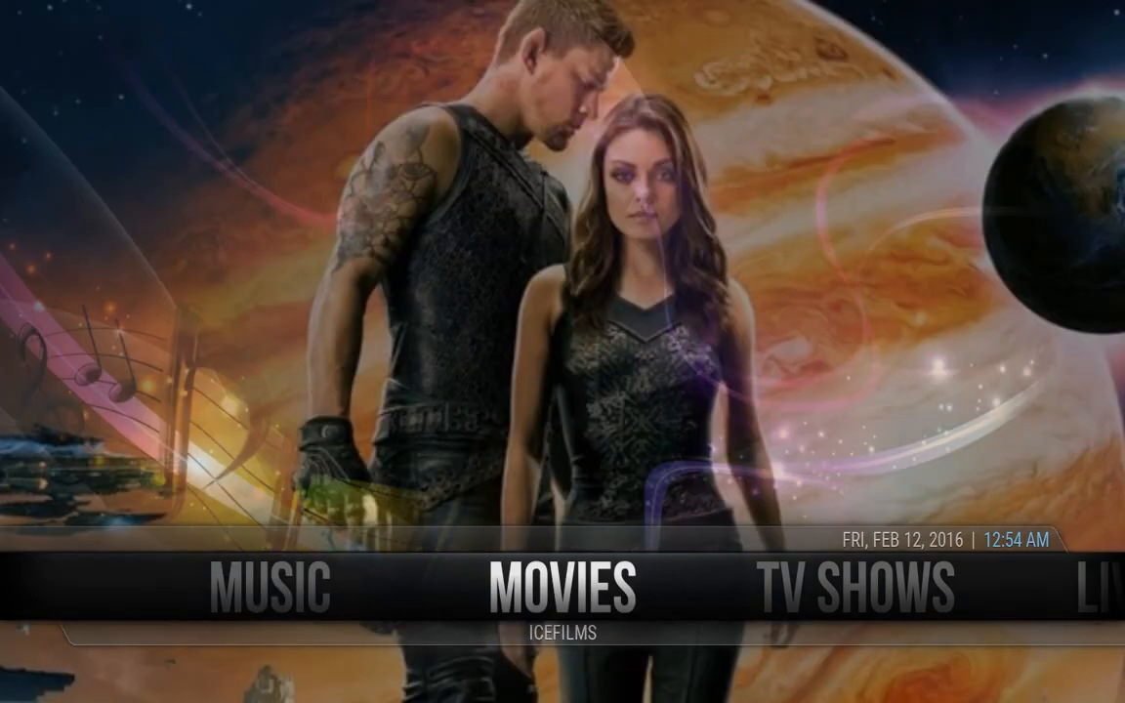
{"action": "key", "text": "Right"}
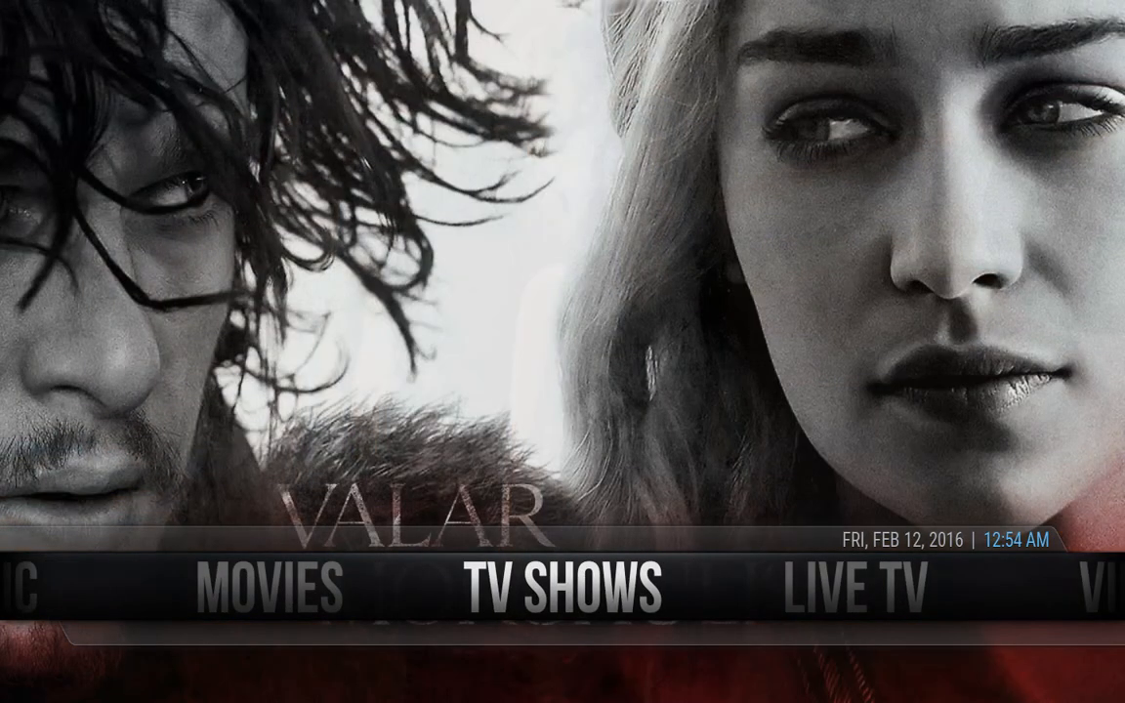
{"action": "key", "text": "Right"}
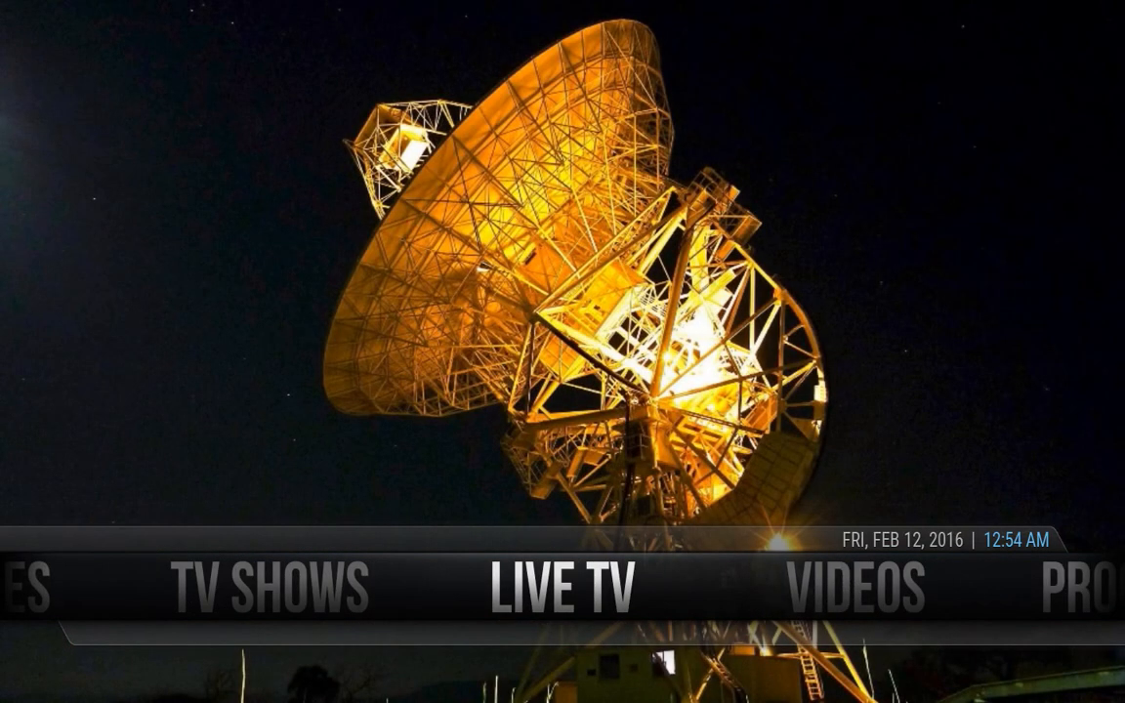
Open MOVIES in Genesis and load the Most Popular list down to Jurassic World
{"action": "key", "text": "Left"}
{"action": "key", "text": "Left"}
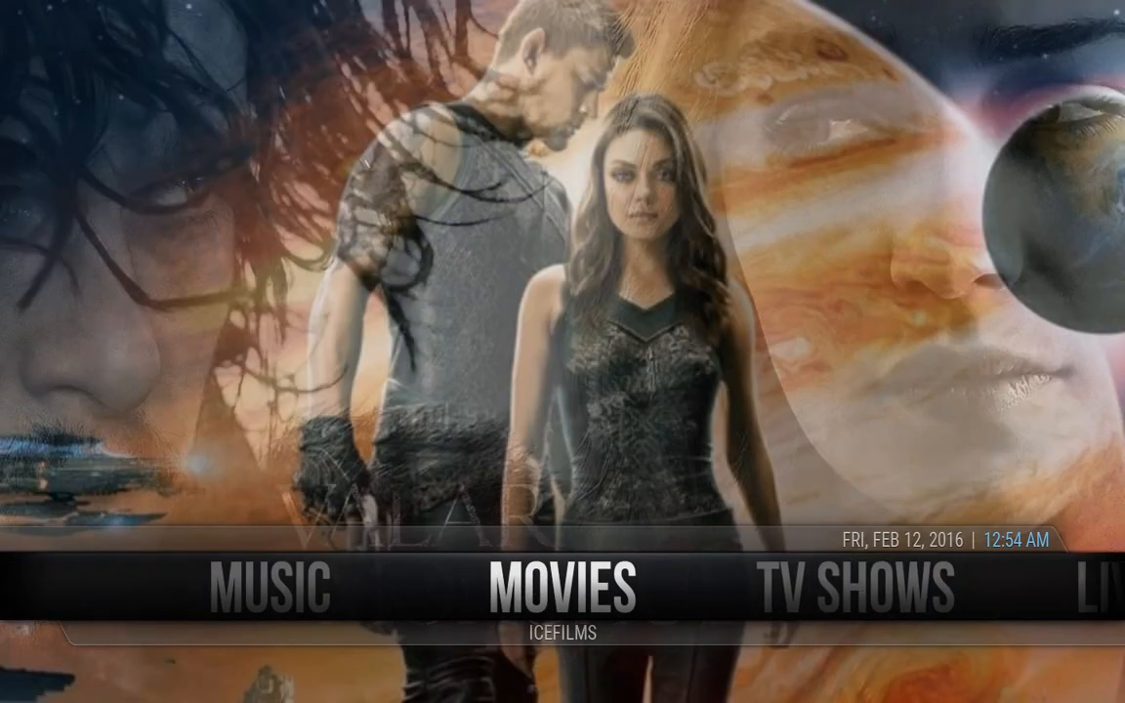
{"action": "key", "text": "Return"}
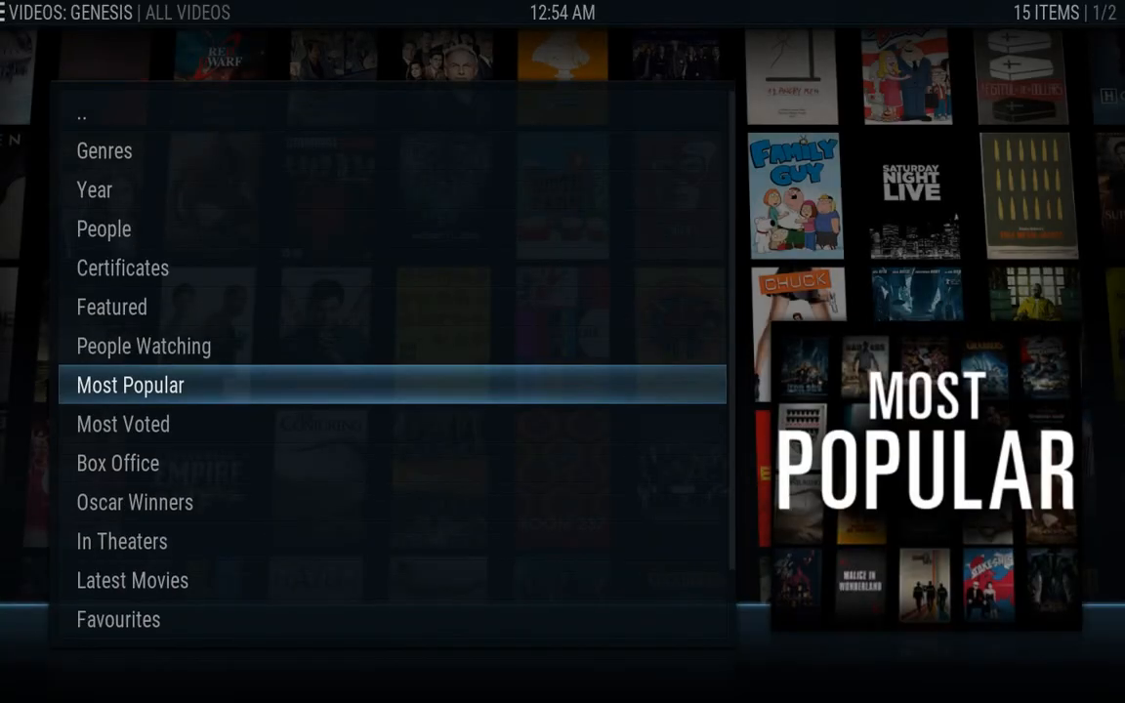
{"action": "key", "text": "Return"}
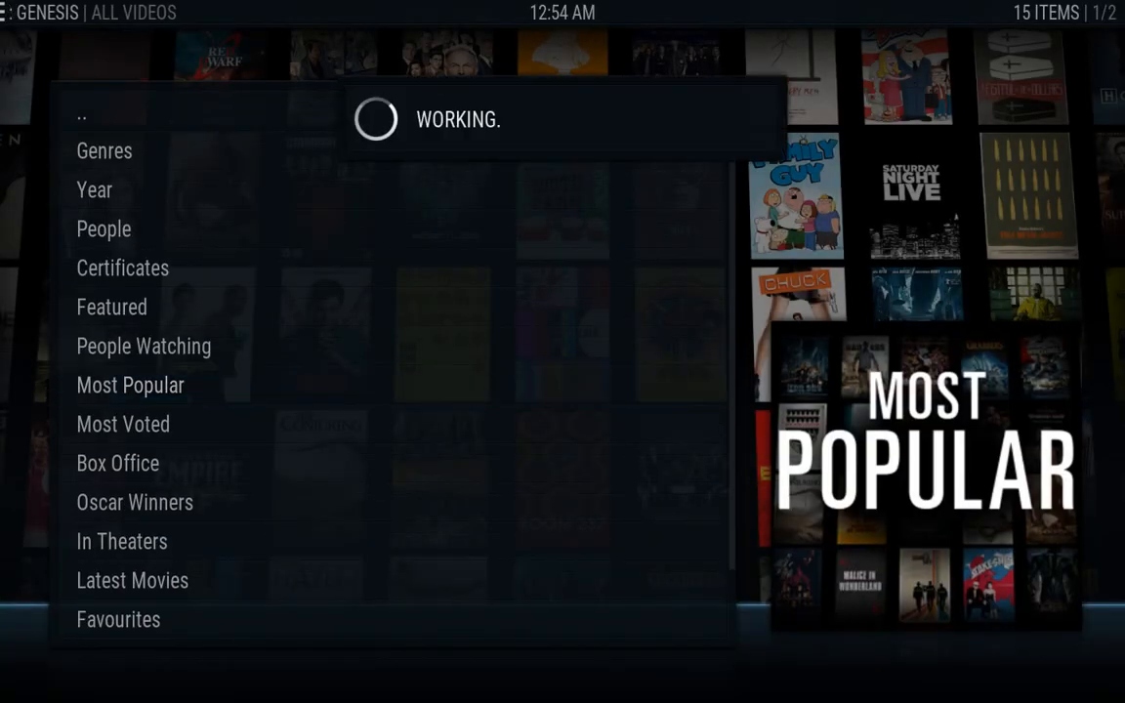
{"action": "key", "text": "Down"}
{"action": "key", "text": "Down"}
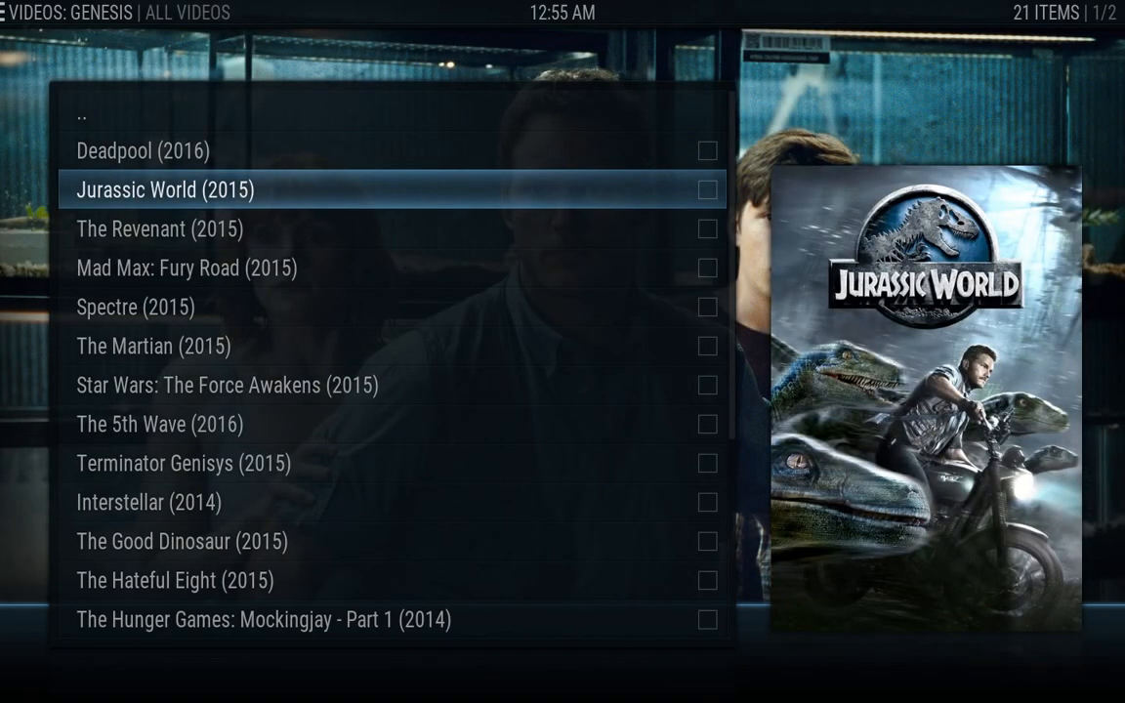
Return to the home screen and move along TV Shows, Live TV and Videos to Programs
{"action": "key", "text": "Escape"}
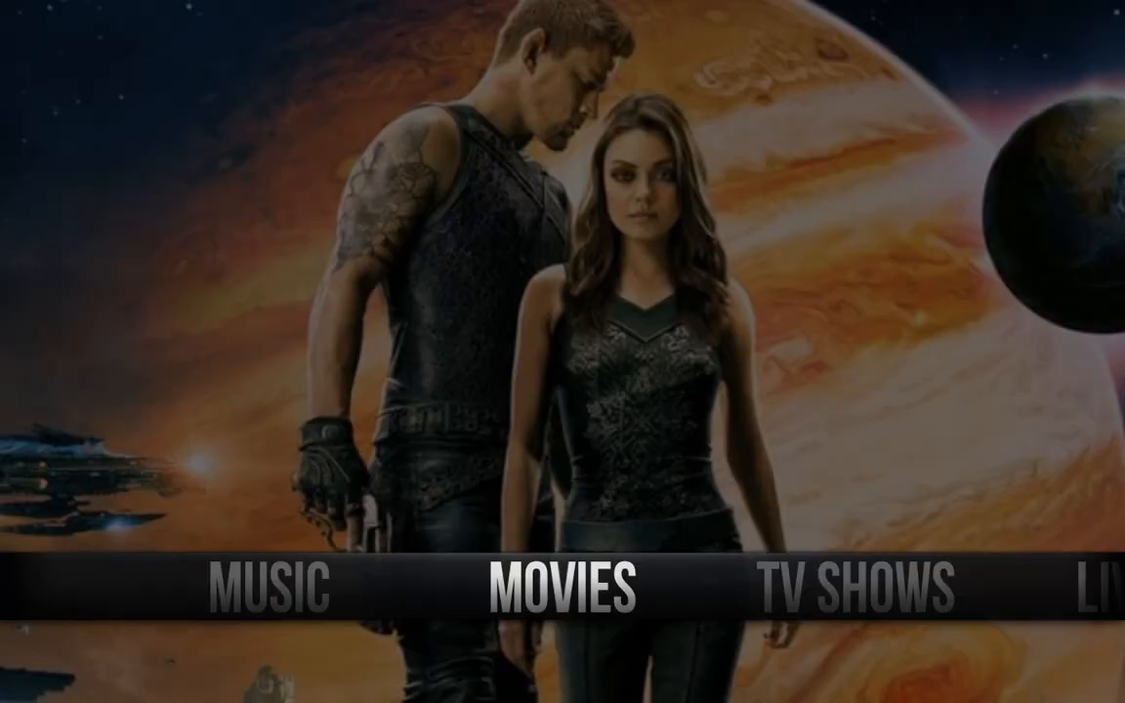
{"action": "key", "text": "Right"}
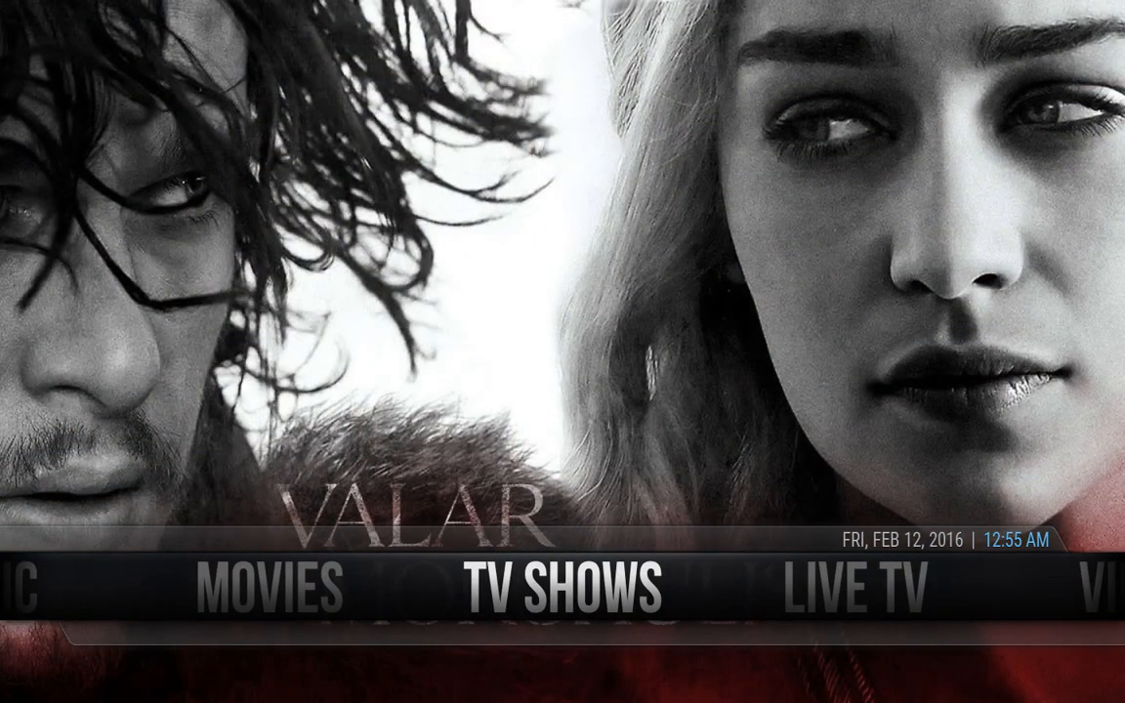
{"action": "key", "text": "Right"}
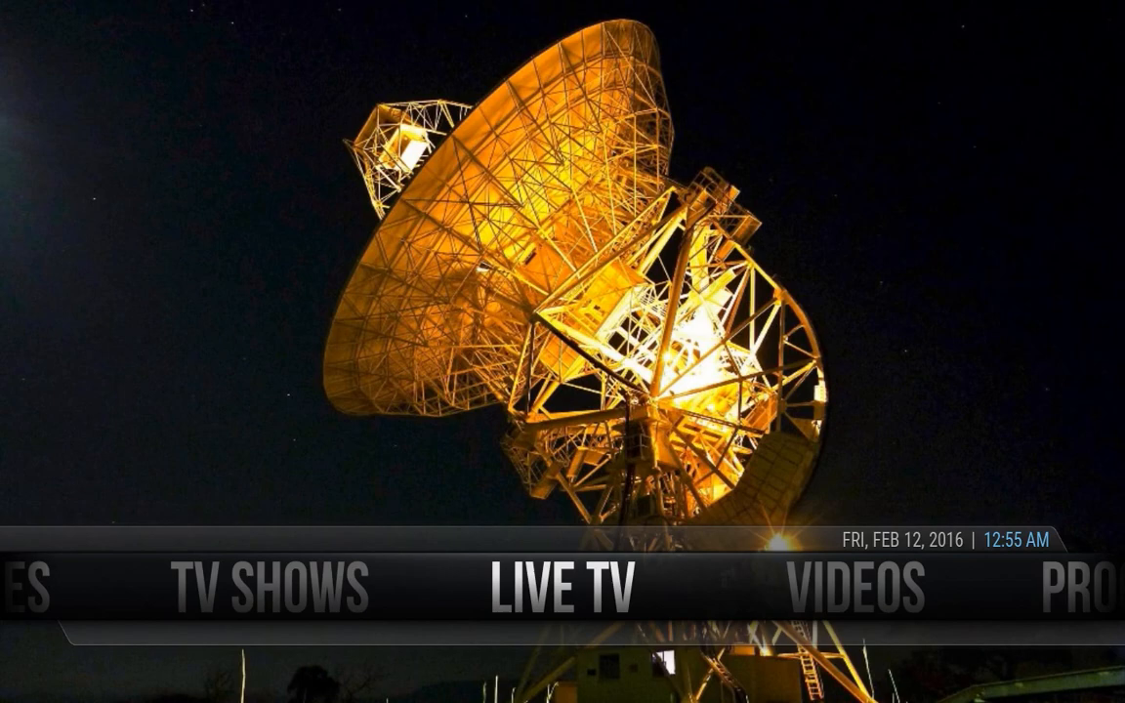
{"action": "key", "text": "Right"}
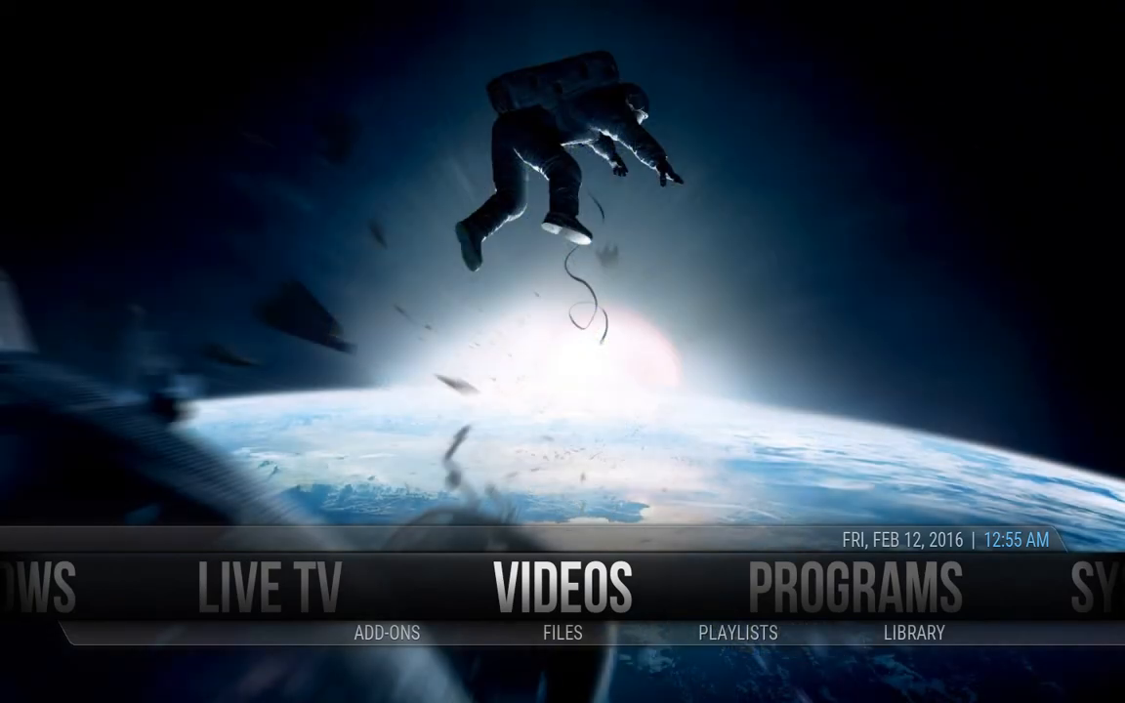
{"action": "key", "text": "Right"}
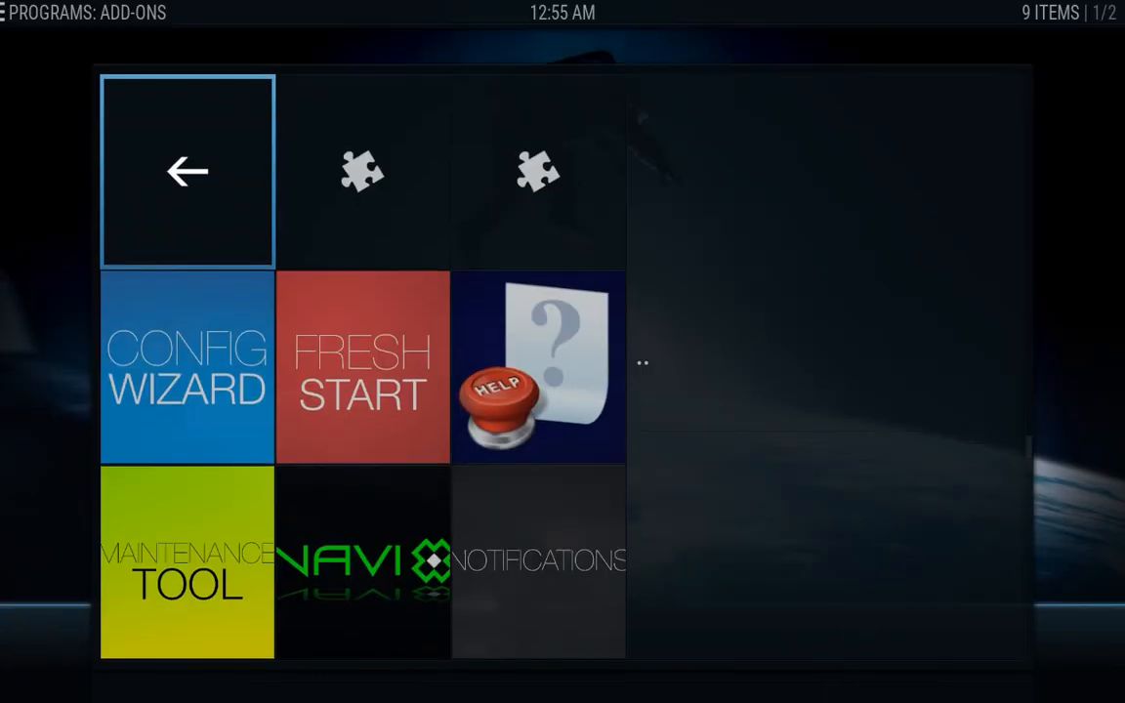
Look through the program add-on tiles, then go back to the home menu
{"action": "key", "text": "Down"}
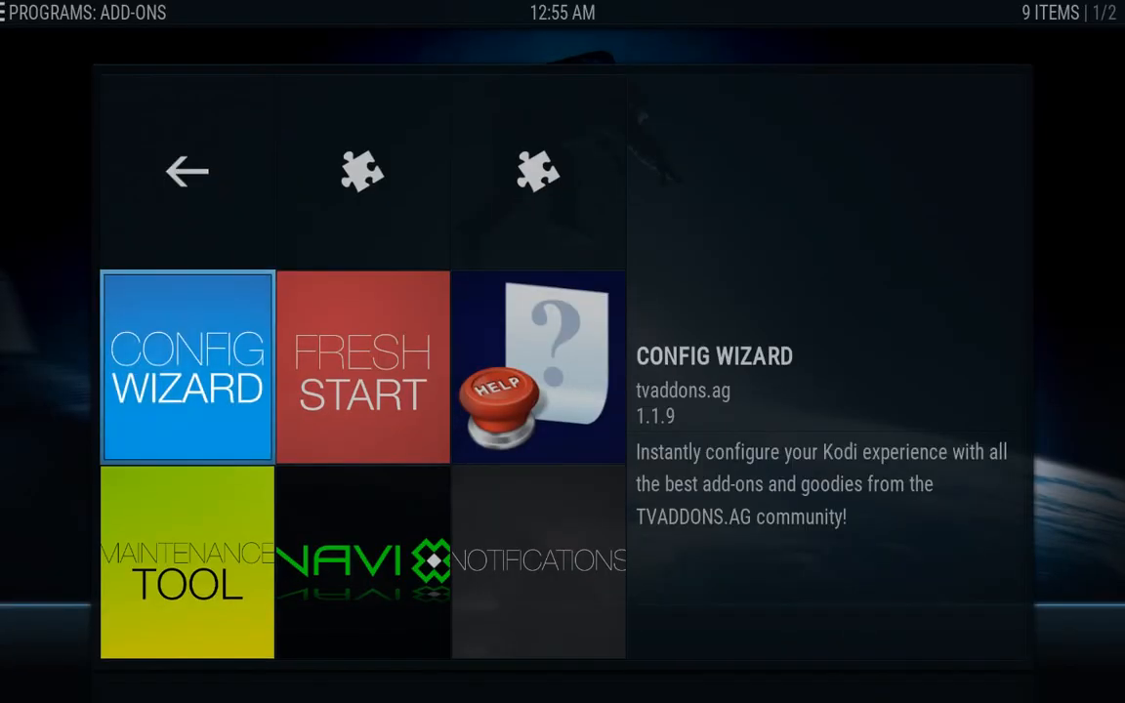
{"action": "key", "text": "Down"}
{"action": "key", "text": "Down"}
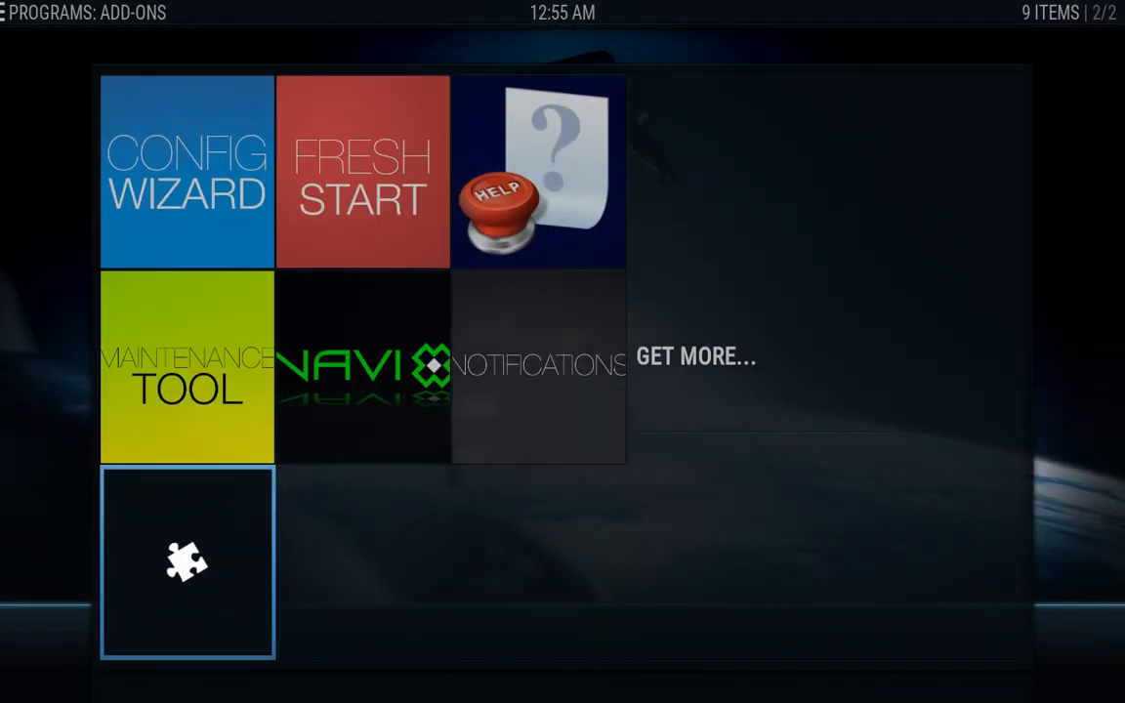
{"action": "key", "text": "Up"}
{"action": "key", "text": "Up"}
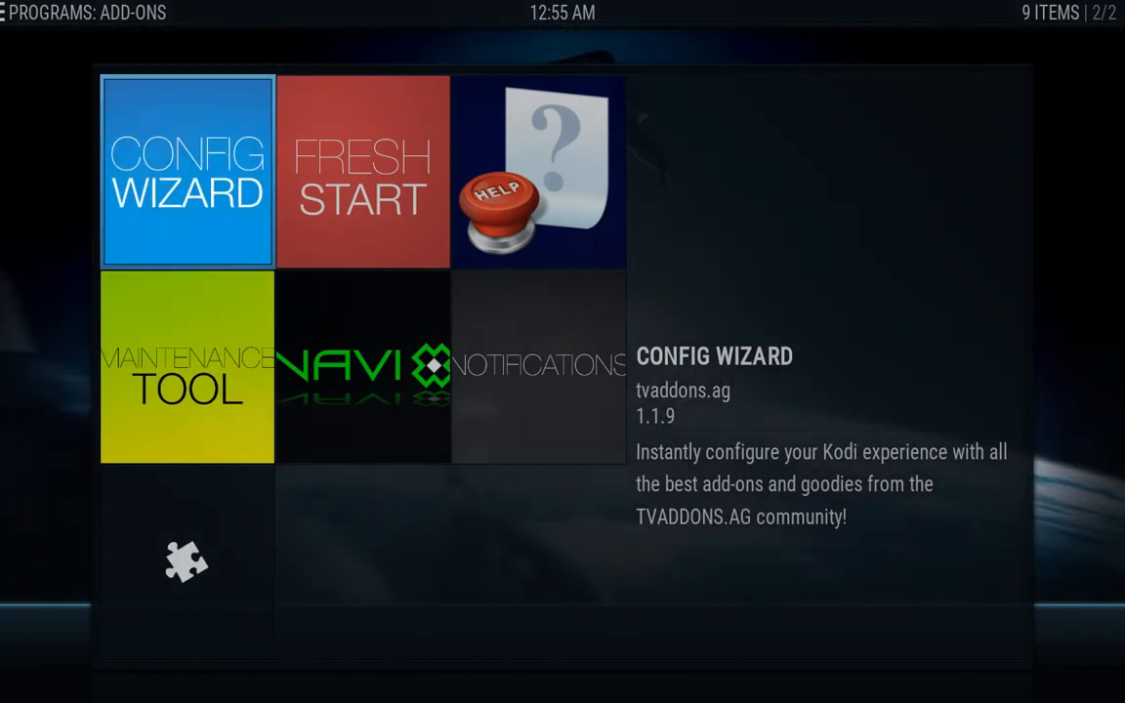
{"action": "key", "text": "Escape"}
Open the iVue2 TV Guide Repo via System > Add-ons > Install from repository
{"action": "key", "text": "Right"}
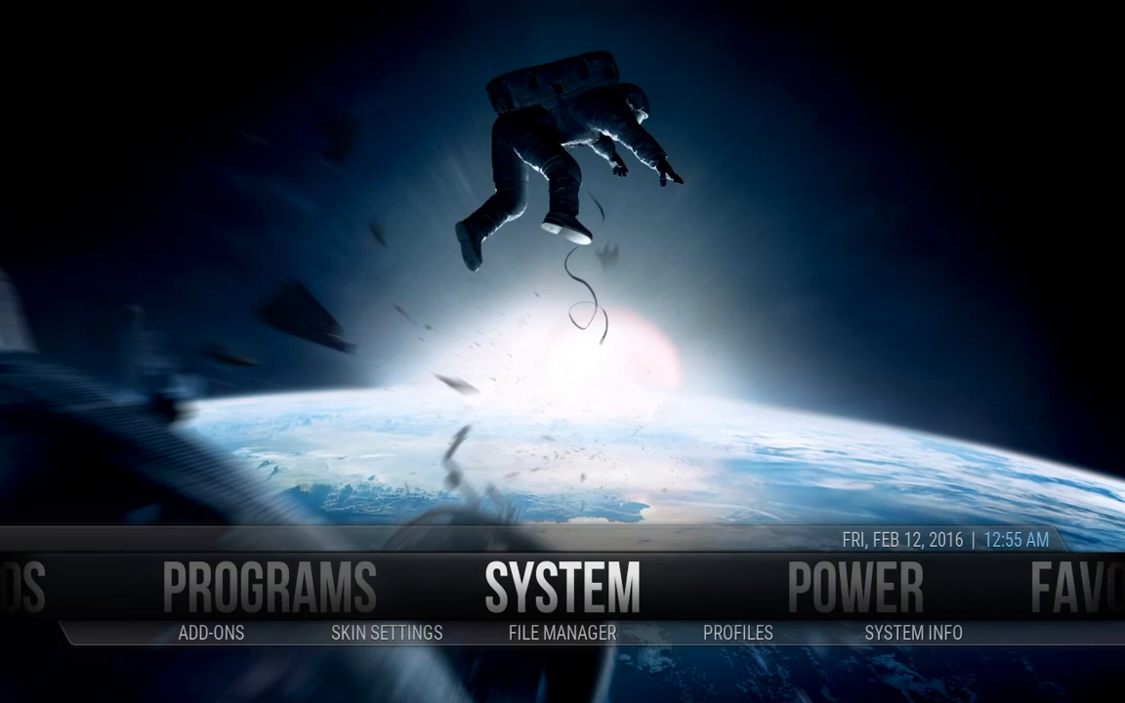
{"action": "key", "text": "Down"}
{"action": "key", "text": "Left"}
{"action": "key", "text": "Left"}
{"action": "key", "text": "Return"}
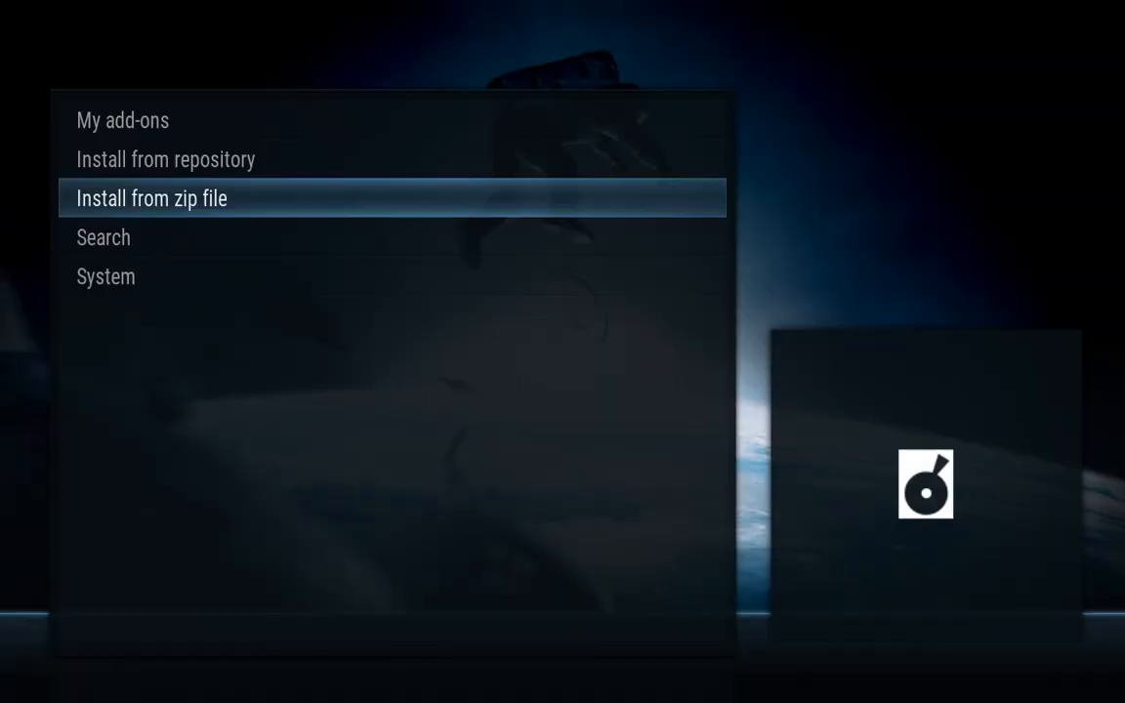
{"action": "key", "text": "Up"}
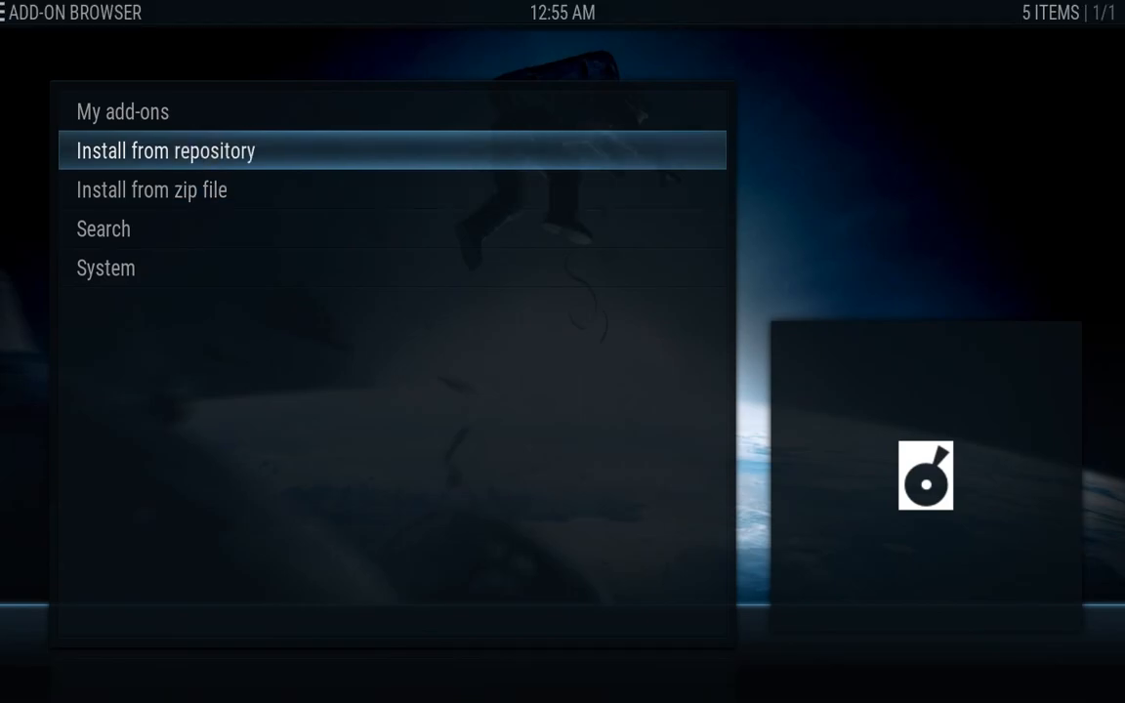
{"action": "key", "text": "Return"}
{"action": "key", "text": "Down"}
{"action": "key", "text": "Down"}
{"action": "key", "text": "Down"}
{"action": "key", "text": "Down"}
{"action": "key", "text": "Down"}
{"action": "key", "text": "Down"}
{"action": "key", "text": "Down"}
{"action": "key", "text": "Down"}
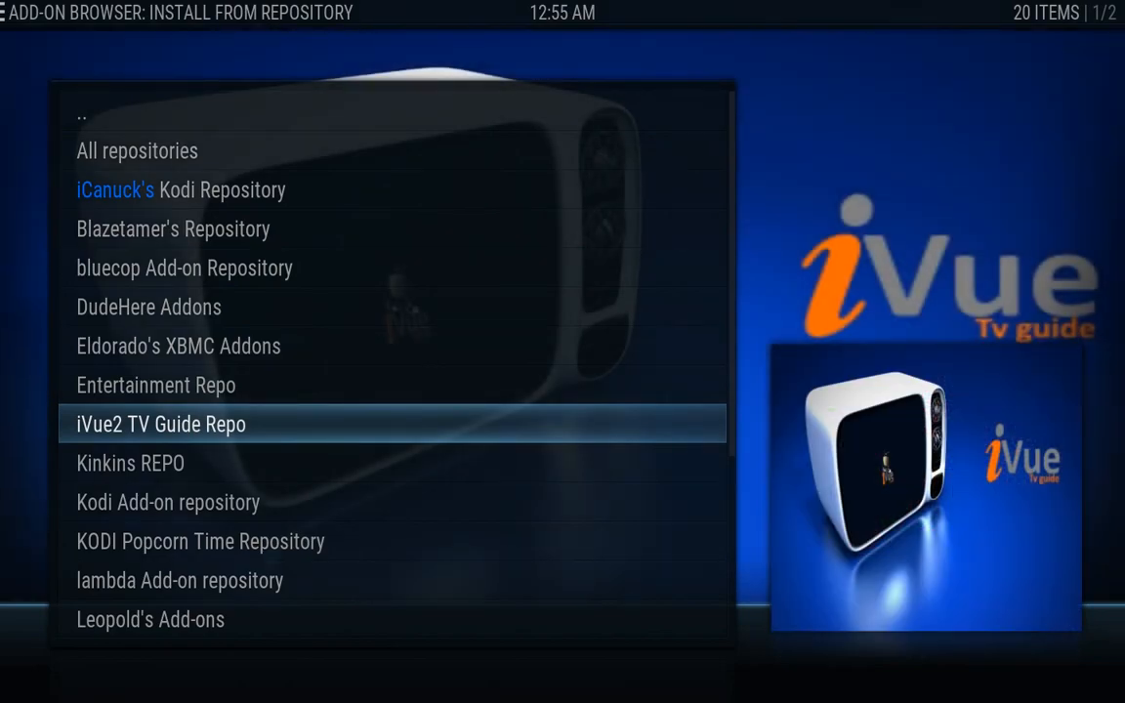
{"action": "key", "text": "Return"}
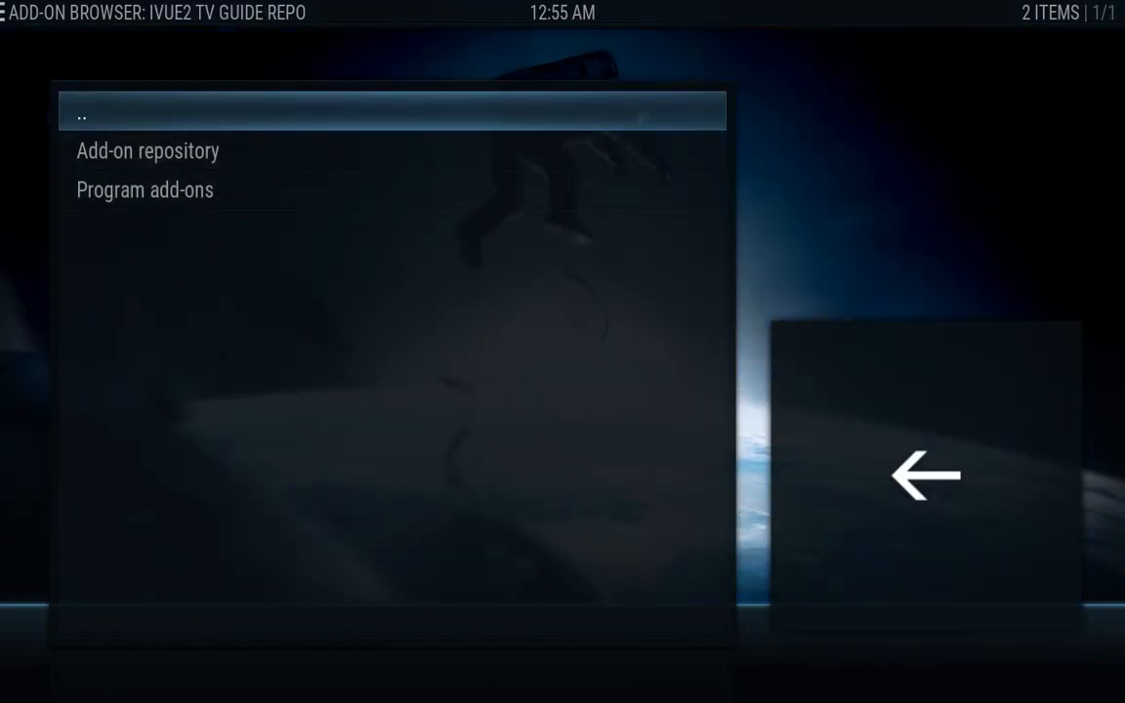
Install Ivue TV Guide from the repo's Program add-ons, then return home
{"action": "key", "text": "Down"}
{"action": "key", "text": "Down"}
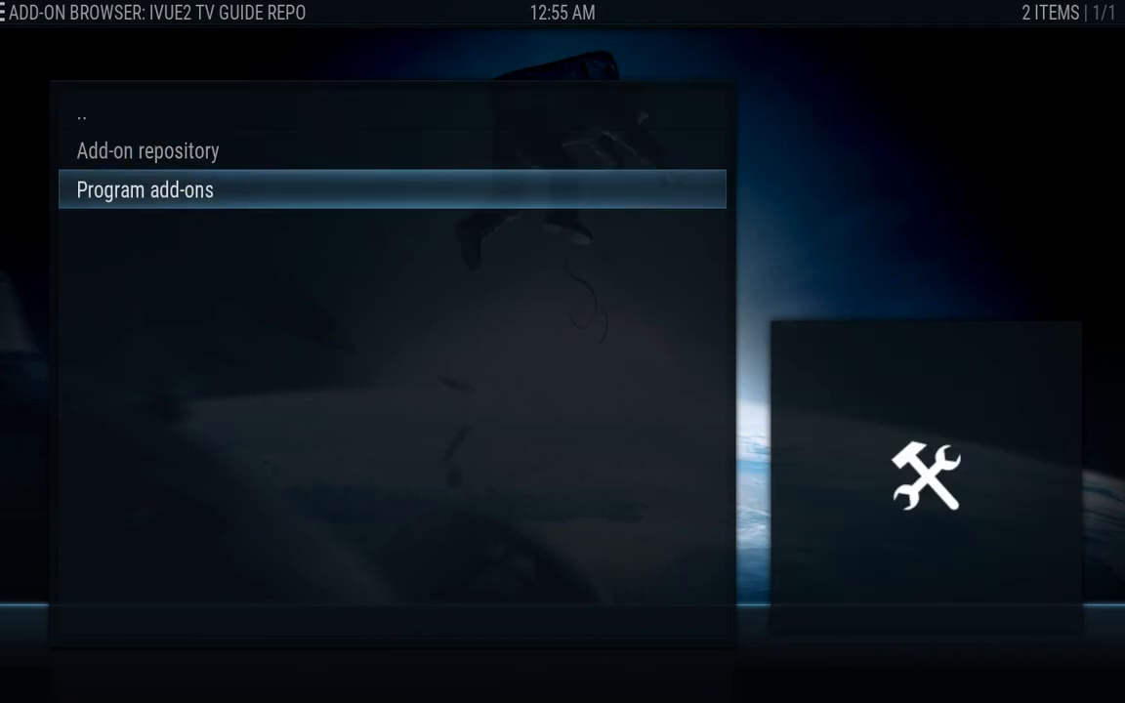
{"action": "key", "text": "Return"}
{"action": "key", "text": "Down"}
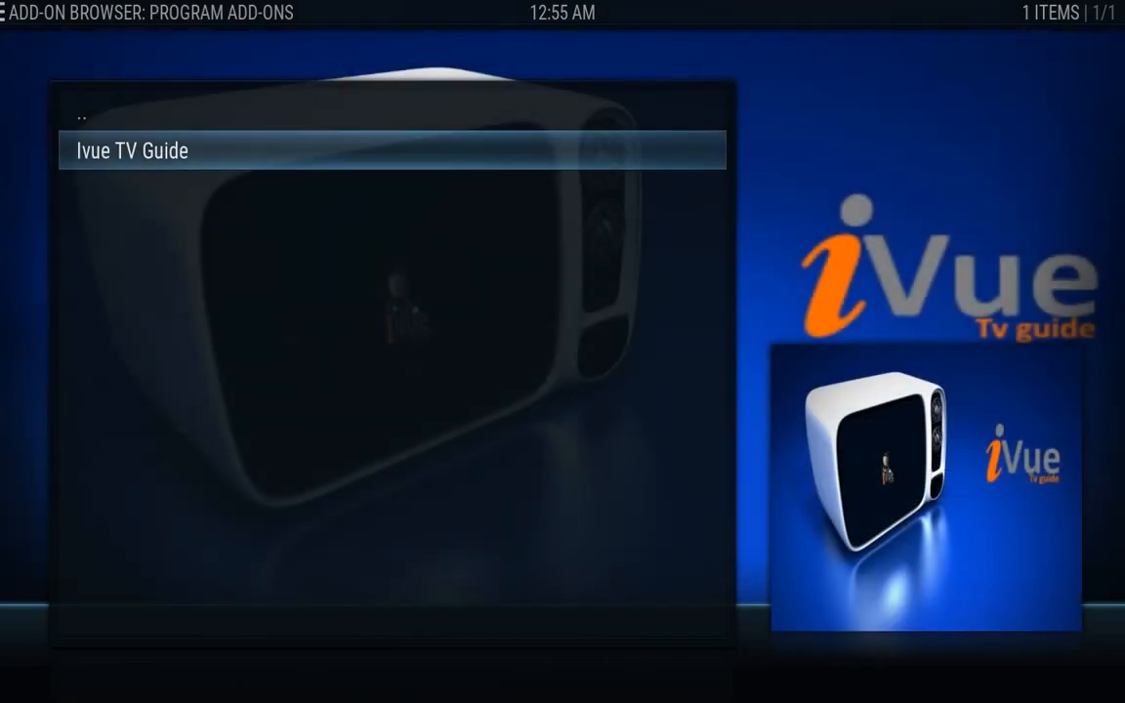
{"action": "key", "text": "Return"}
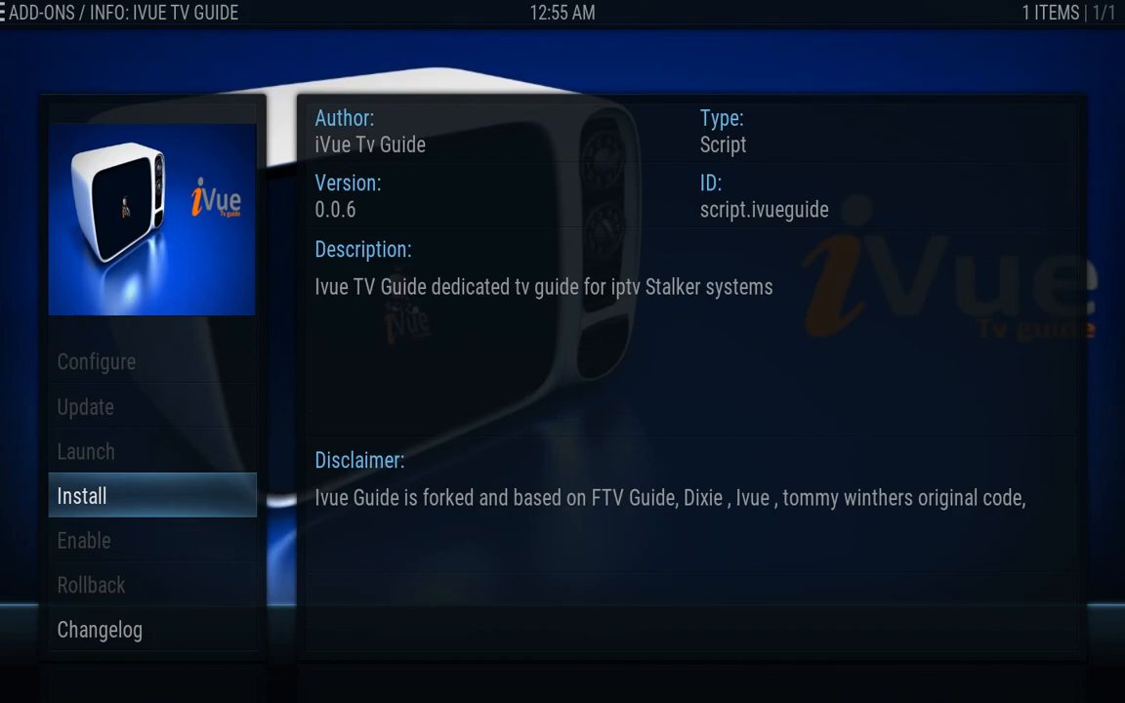
{"action": "key", "text": "Return"}
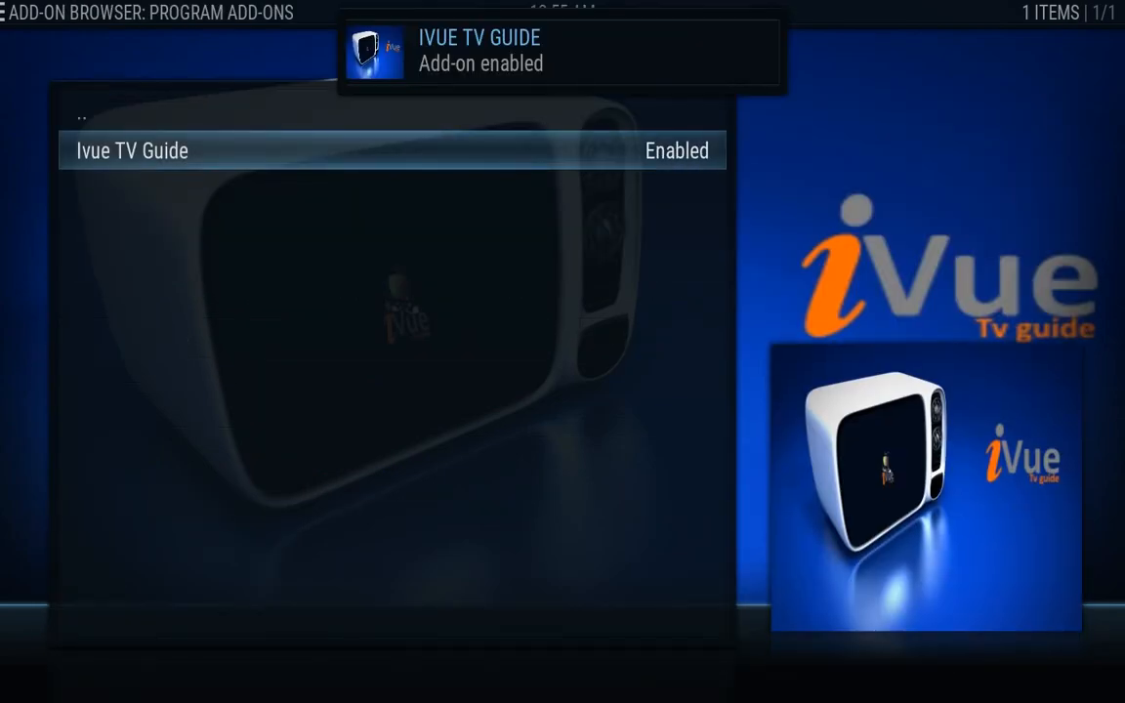
{"action": "key", "text": "Escape"}
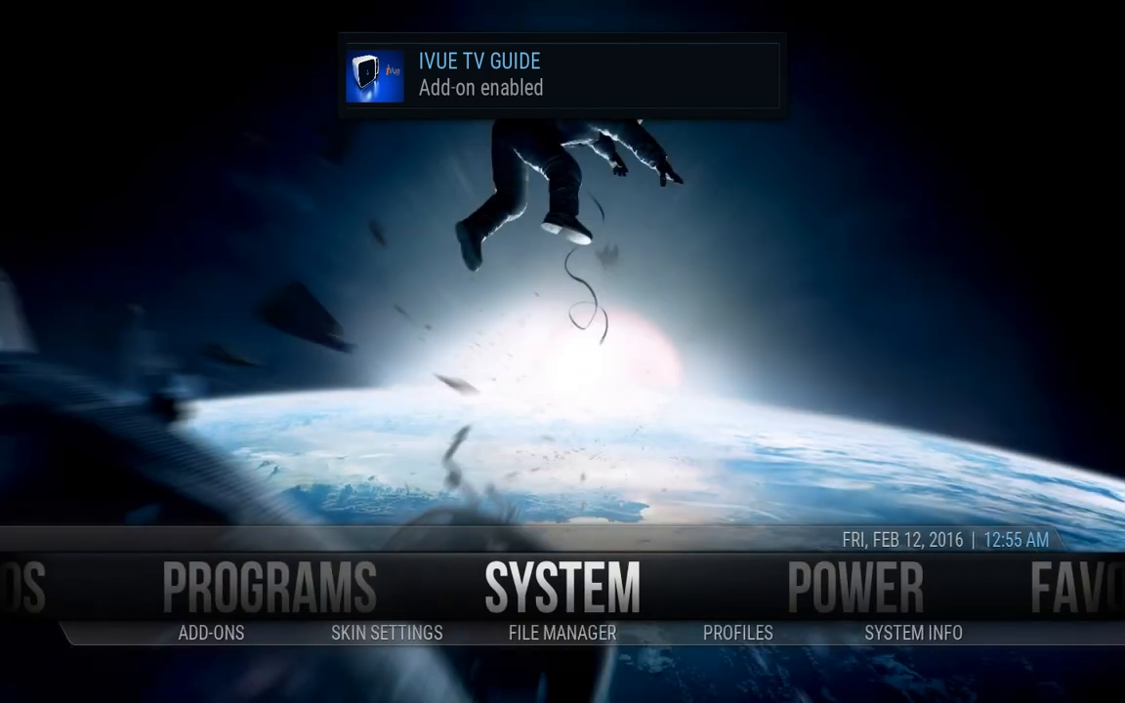
Open Programs, select the Ivue TV Guide tile and bring its context menu to Add-on settings
{"action": "key", "text": "Left"}
{"action": "key", "text": "Return"}
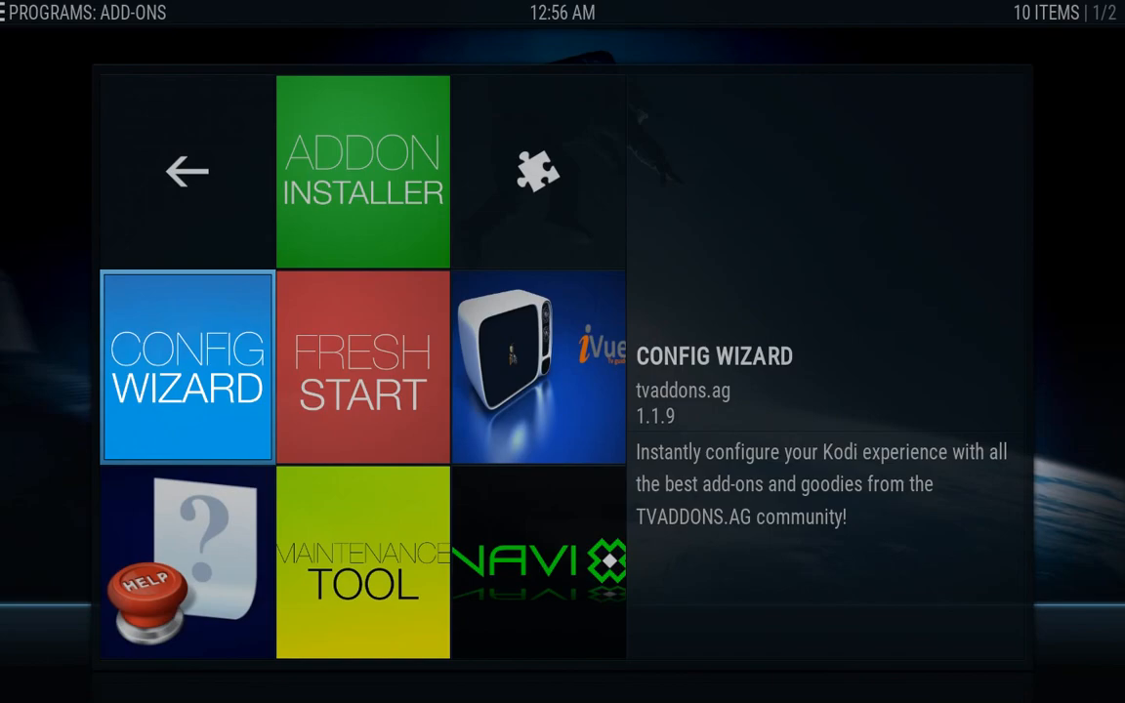
{"action": "key", "text": "Down"}
{"action": "key", "text": "Up"}
{"action": "key", "text": "Right"}
{"action": "key", "text": "Right"}
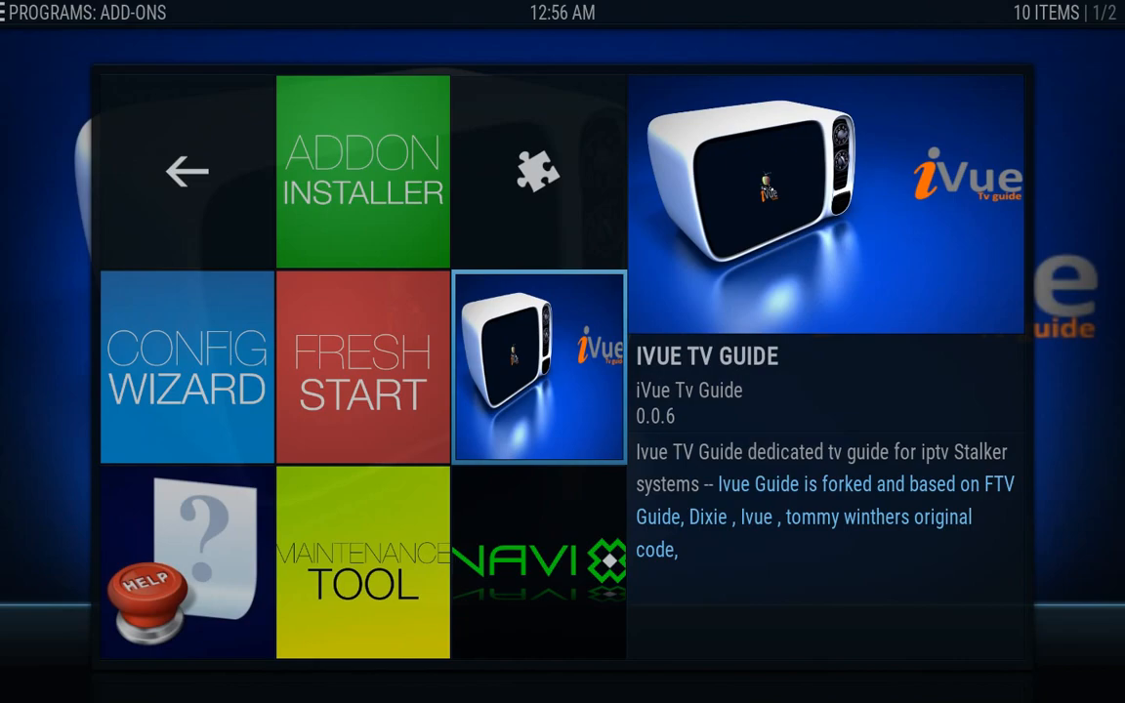
{"action": "key", "text": "c"}
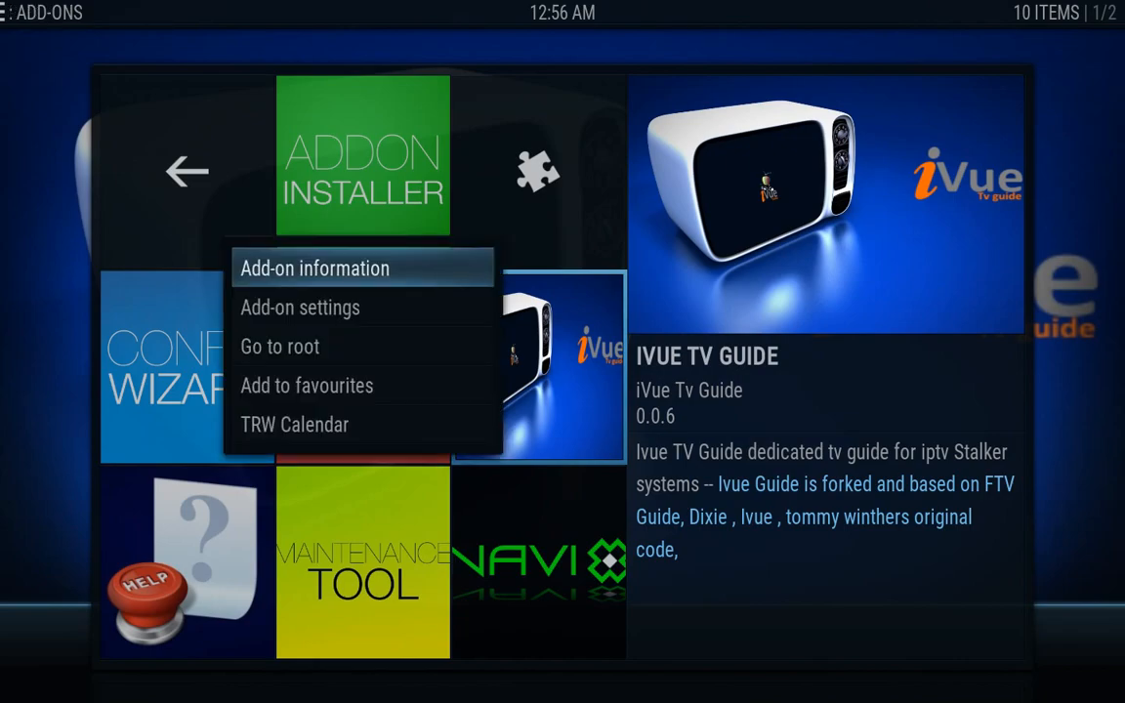
{"action": "key", "text": "Down"}
Open the Ivue TV Guide settings and enter the guide user name
{"action": "key", "text": "Return"}
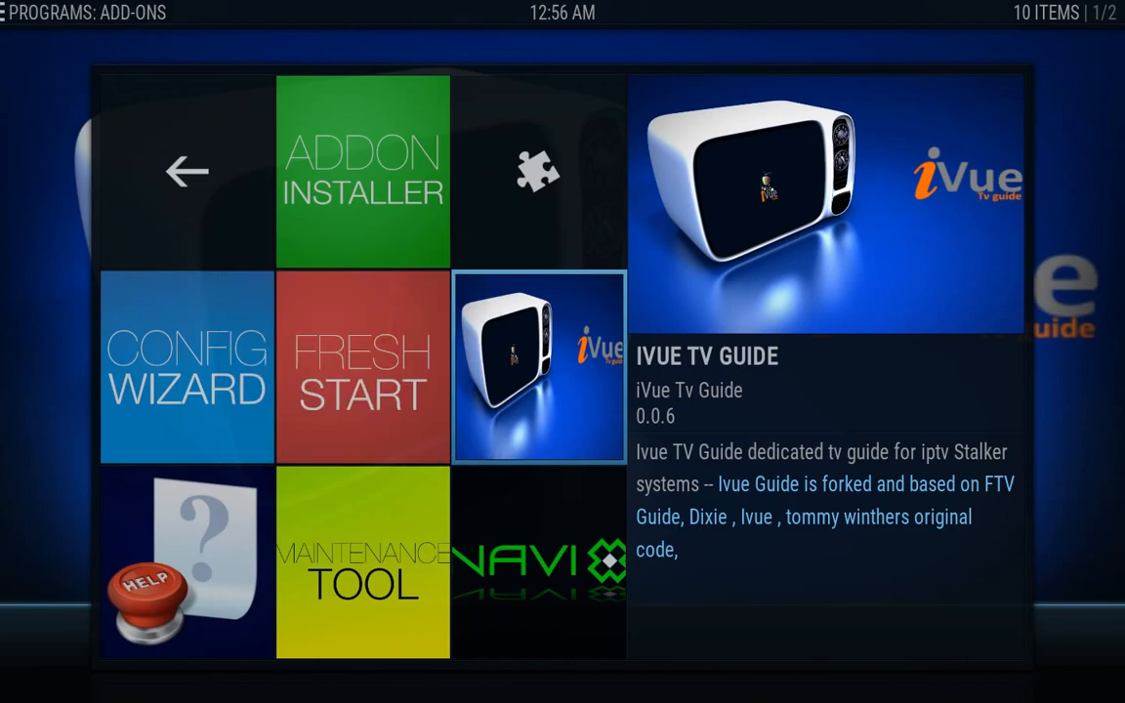
{"action": "key", "text": "Right"}
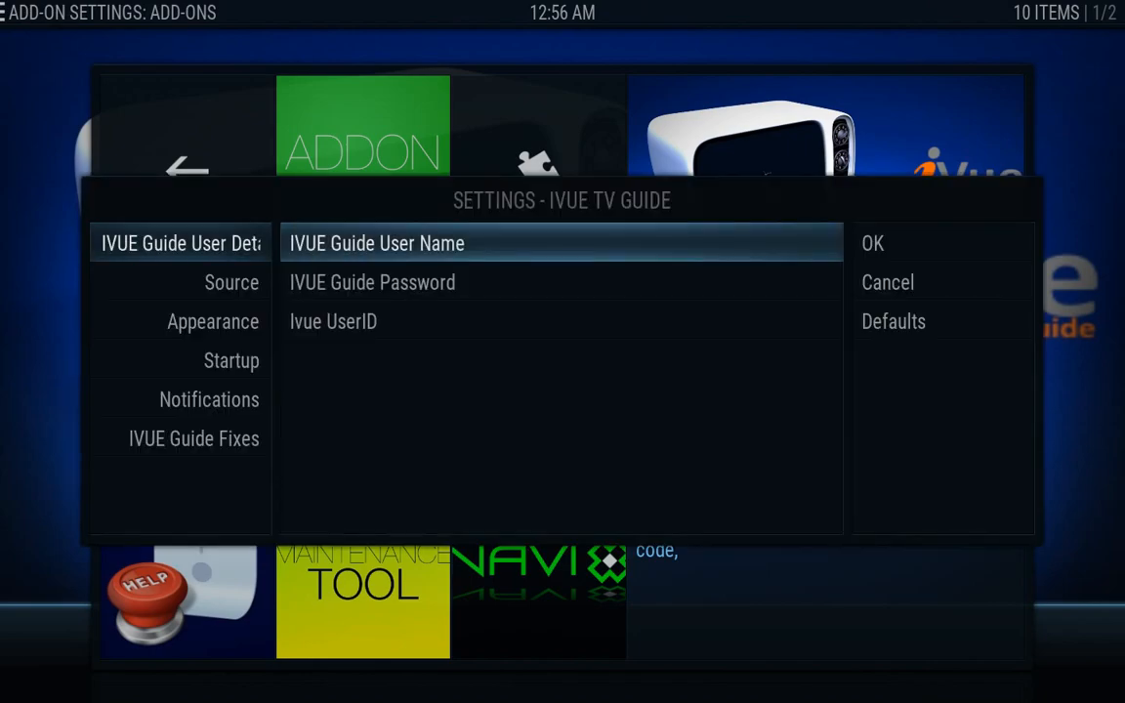
{"action": "key", "text": "Return"}
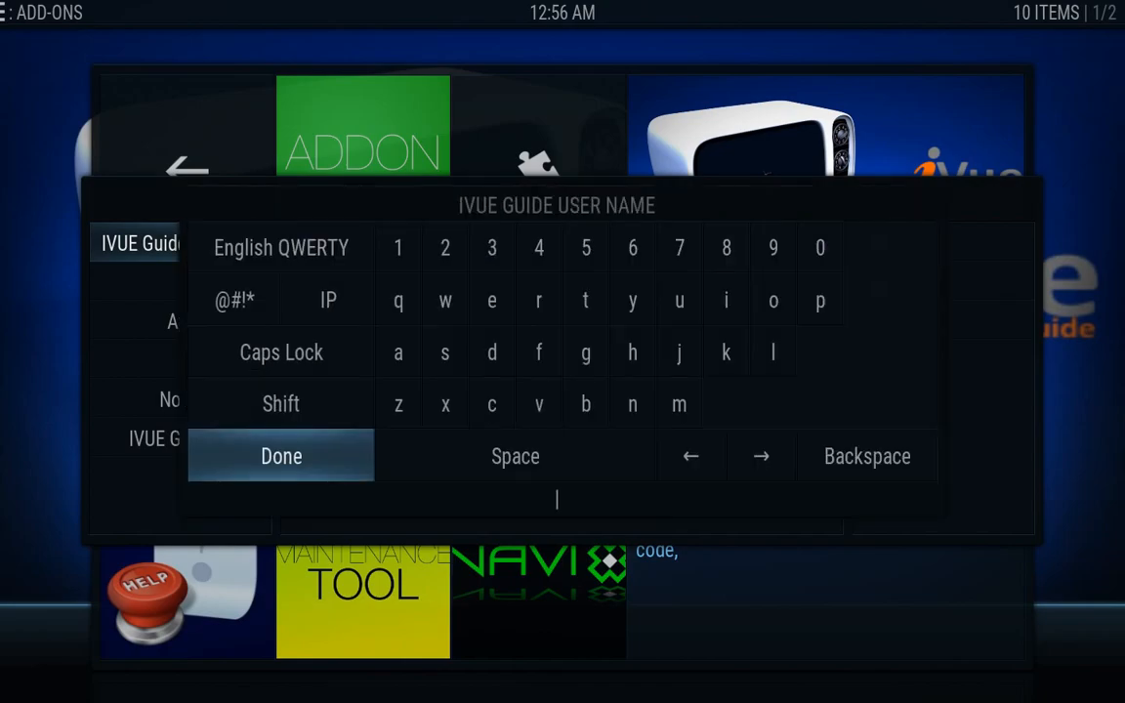
{"action": "type", "text": "ivuetemp"}
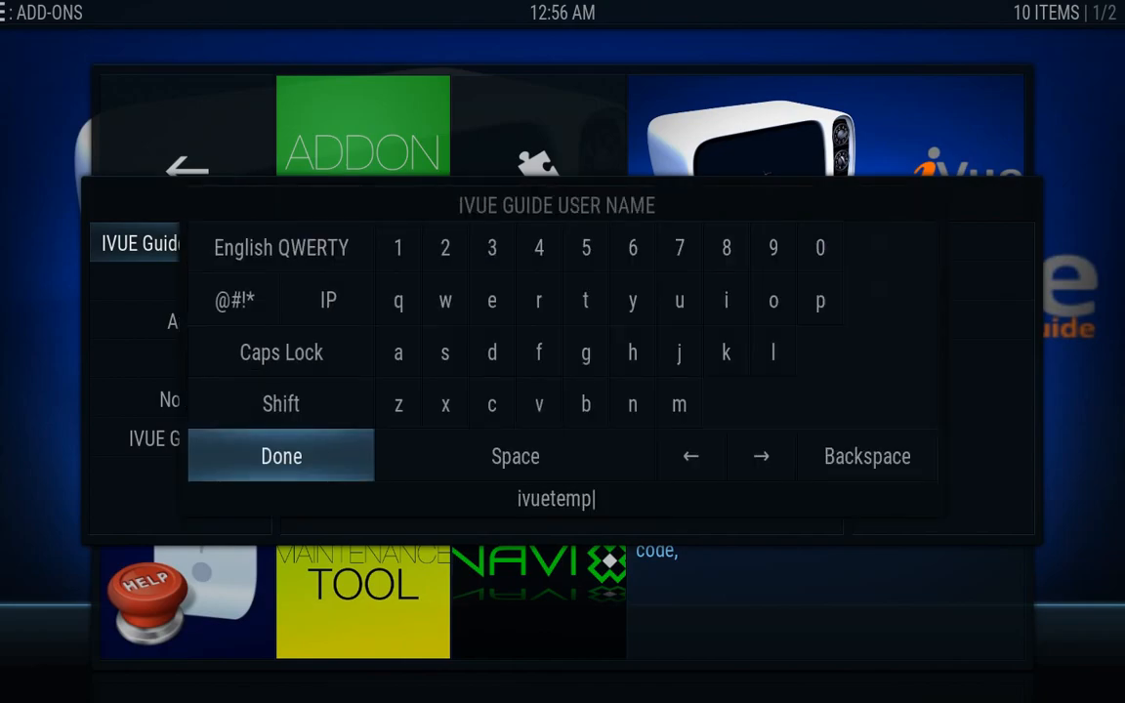
{"action": "key", "text": "Return"}
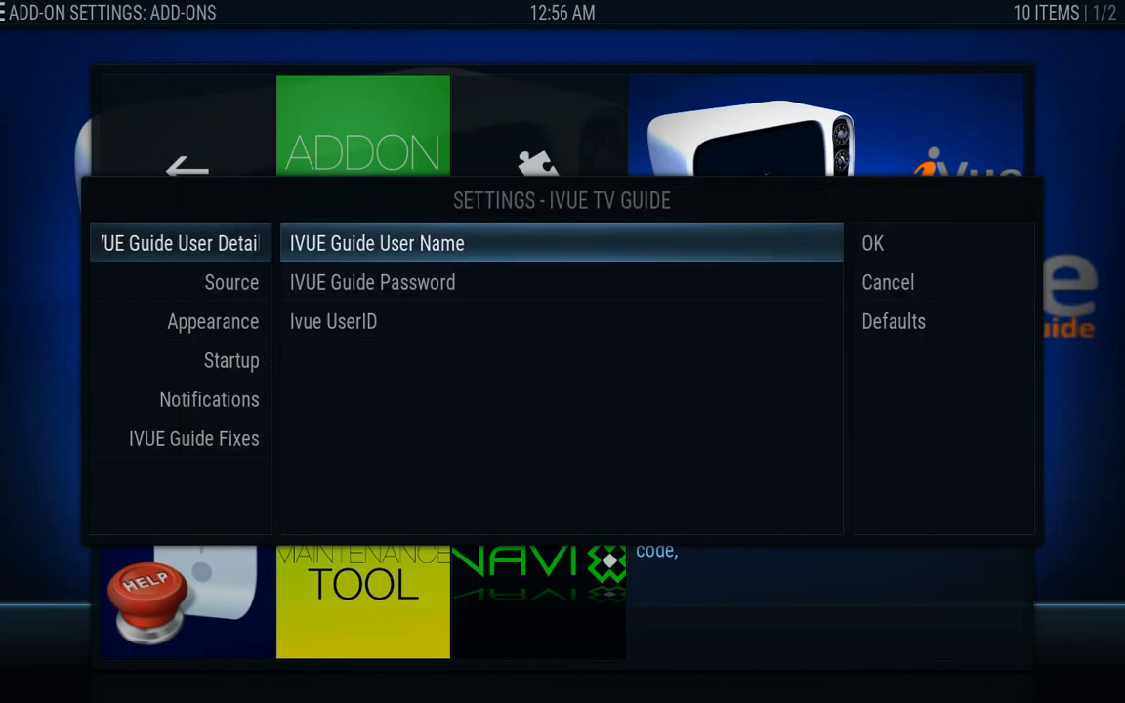
Enter the guide password and the Ivue user ID, then save the settings with OK
{"action": "key", "text": "Down"}
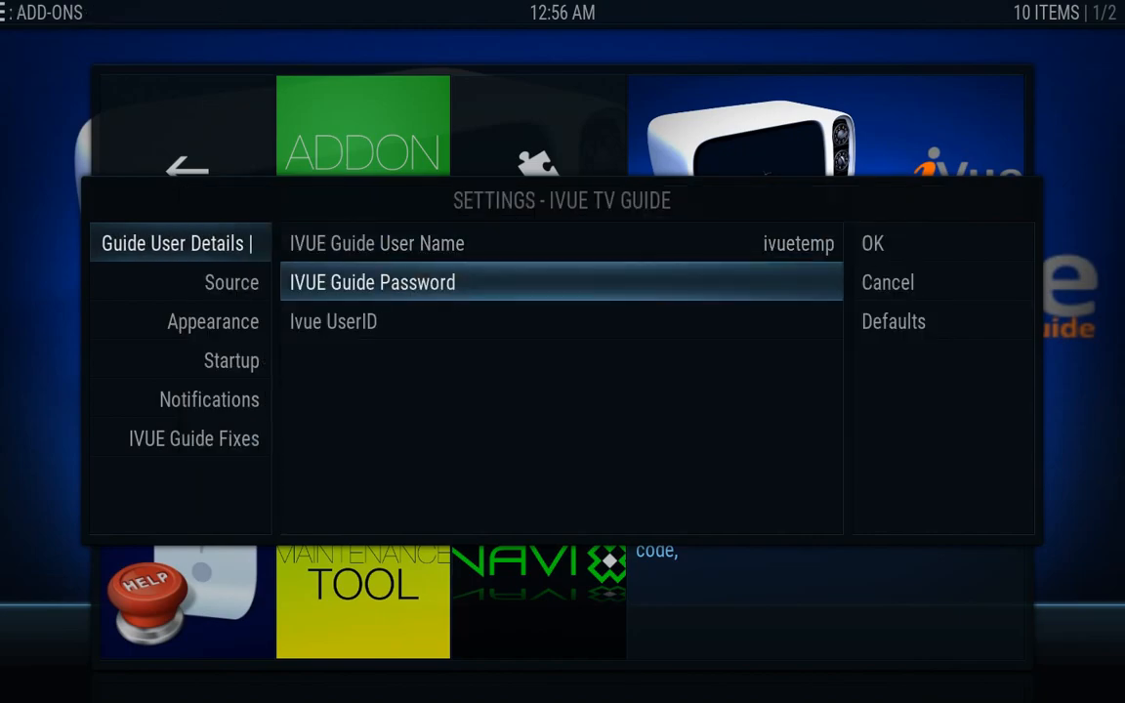
{"action": "key", "text": "Return"}
{"action": "type", "text": "****"}
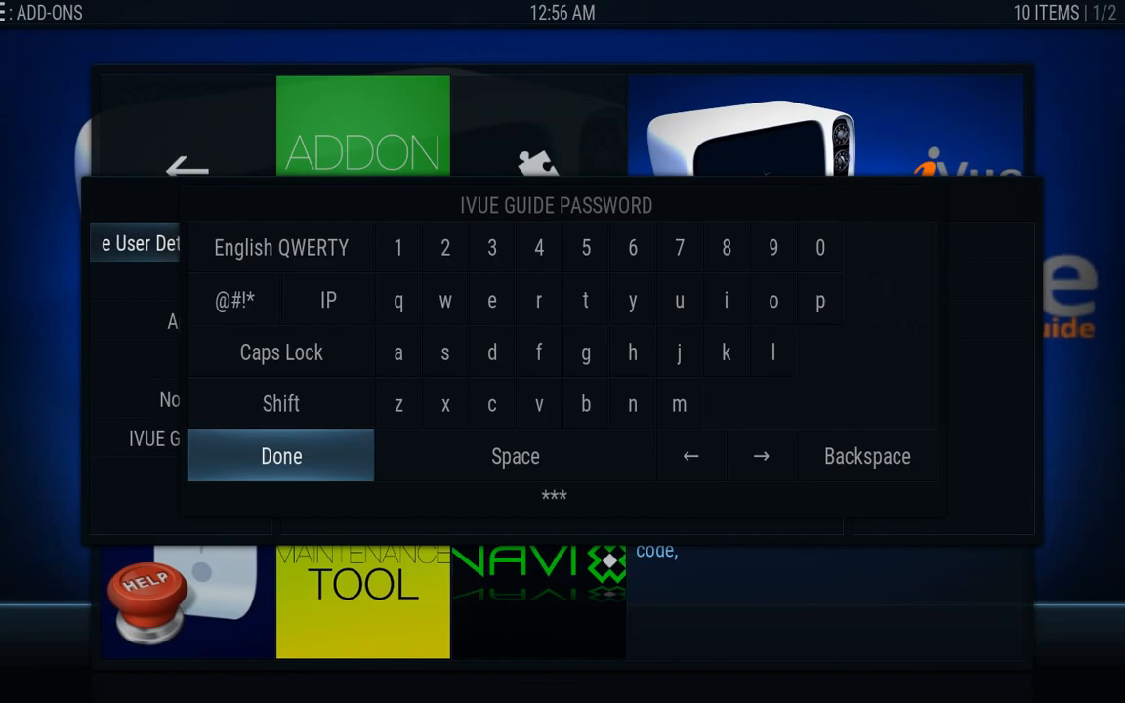
{"action": "type", "text": "****"}
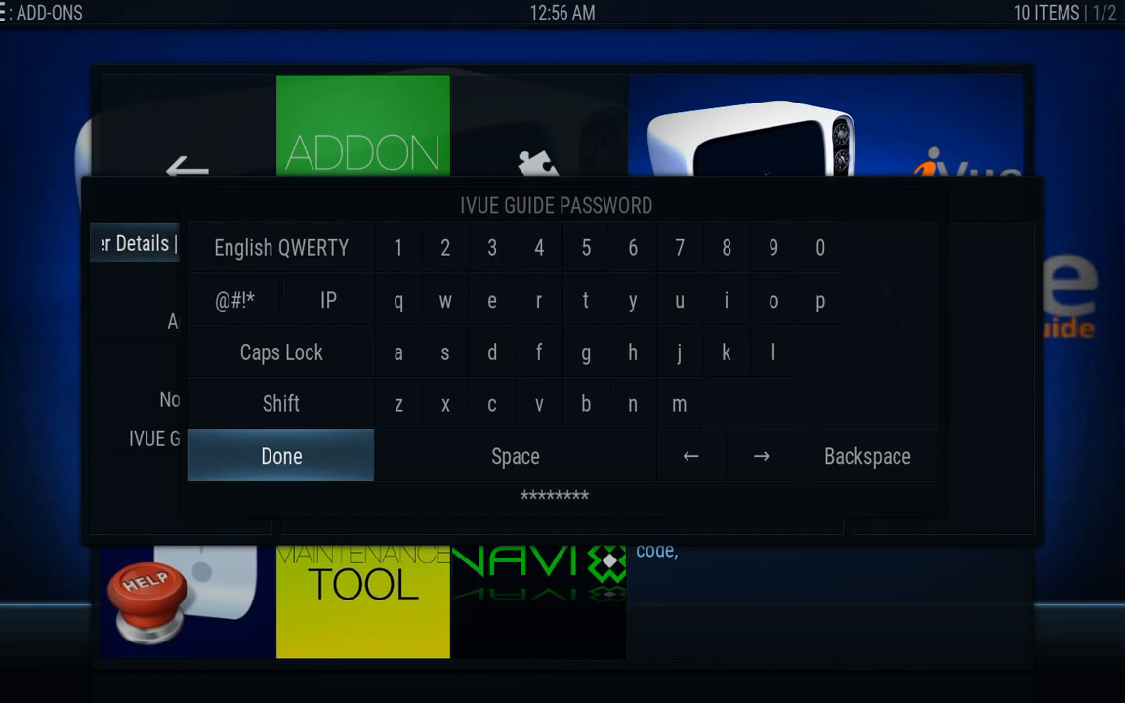
{"action": "key", "text": "Return"}
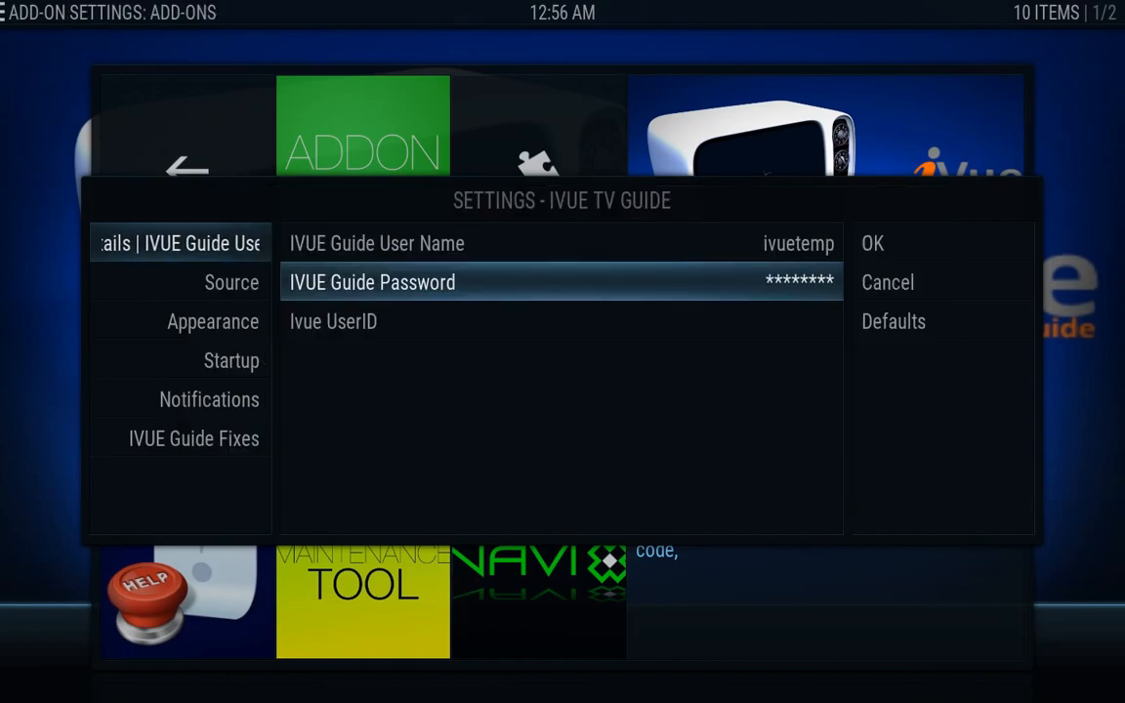
{"action": "key", "text": "Down"}
{"action": "key", "text": "Return"}
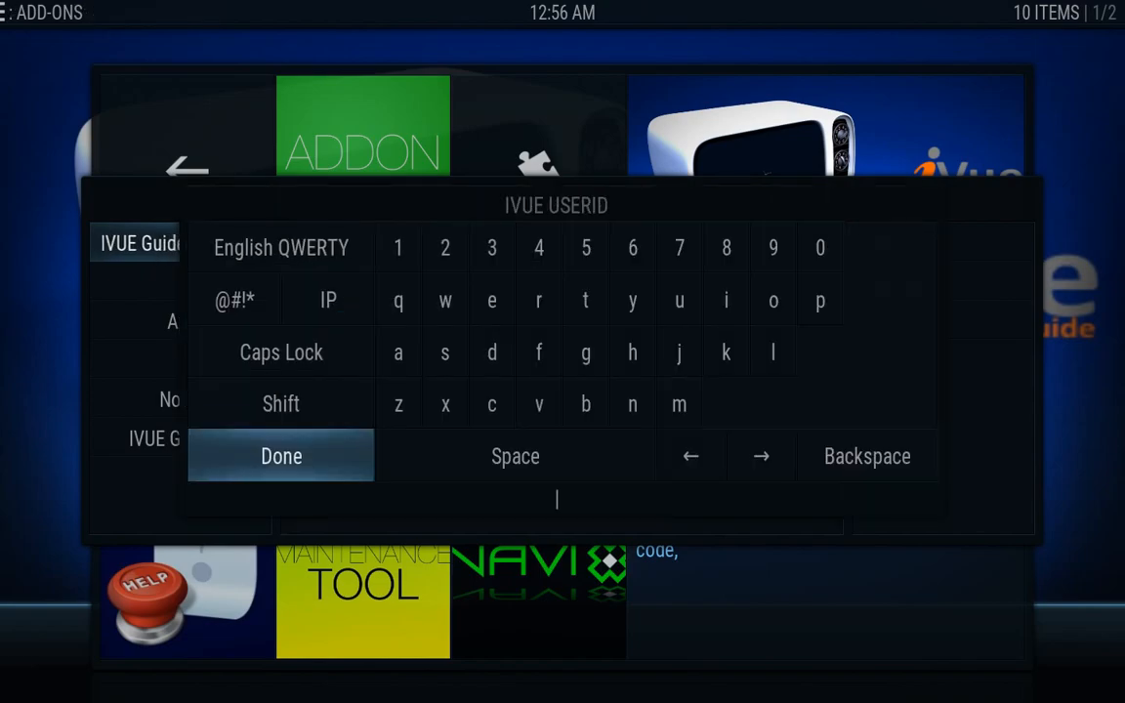
{"action": "type", "text": "********"}
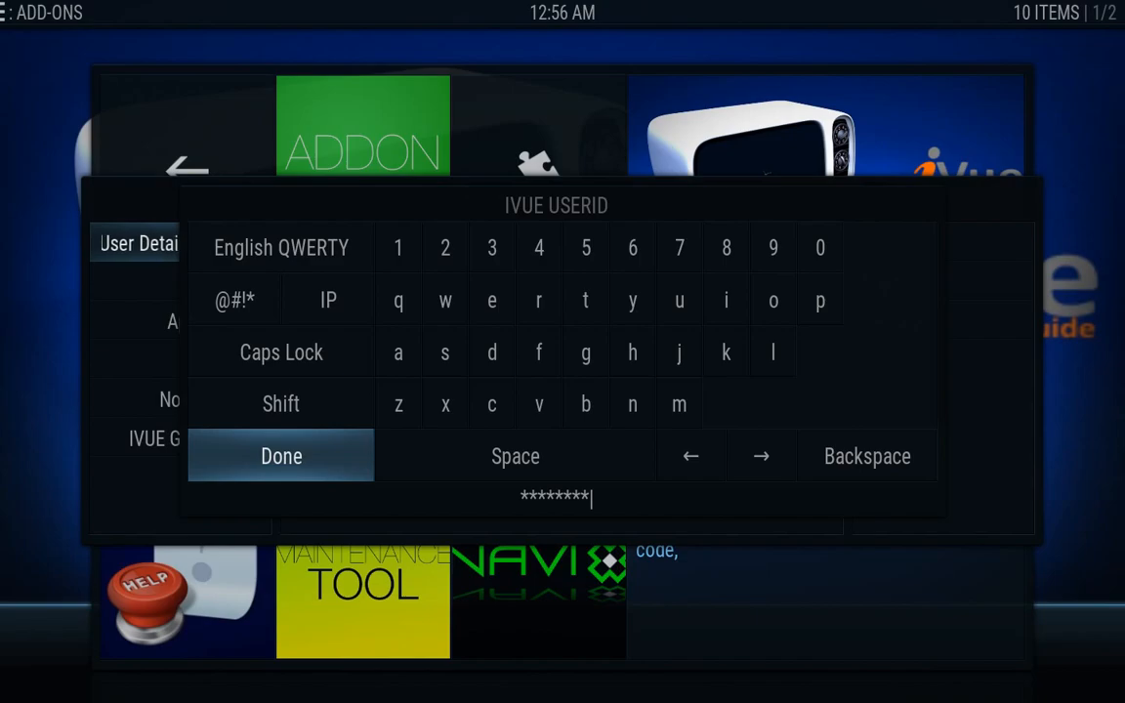
{"action": "key", "text": "Return"}
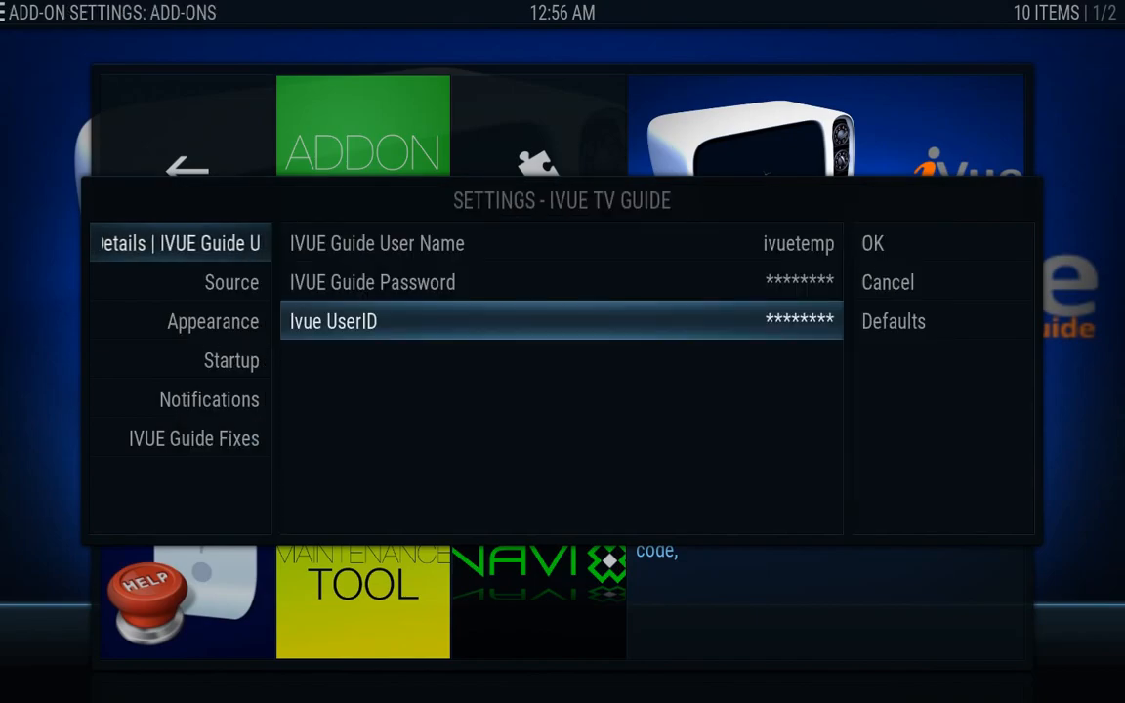
{"action": "key", "text": "Right"}
{"action": "key", "text": "Return"}
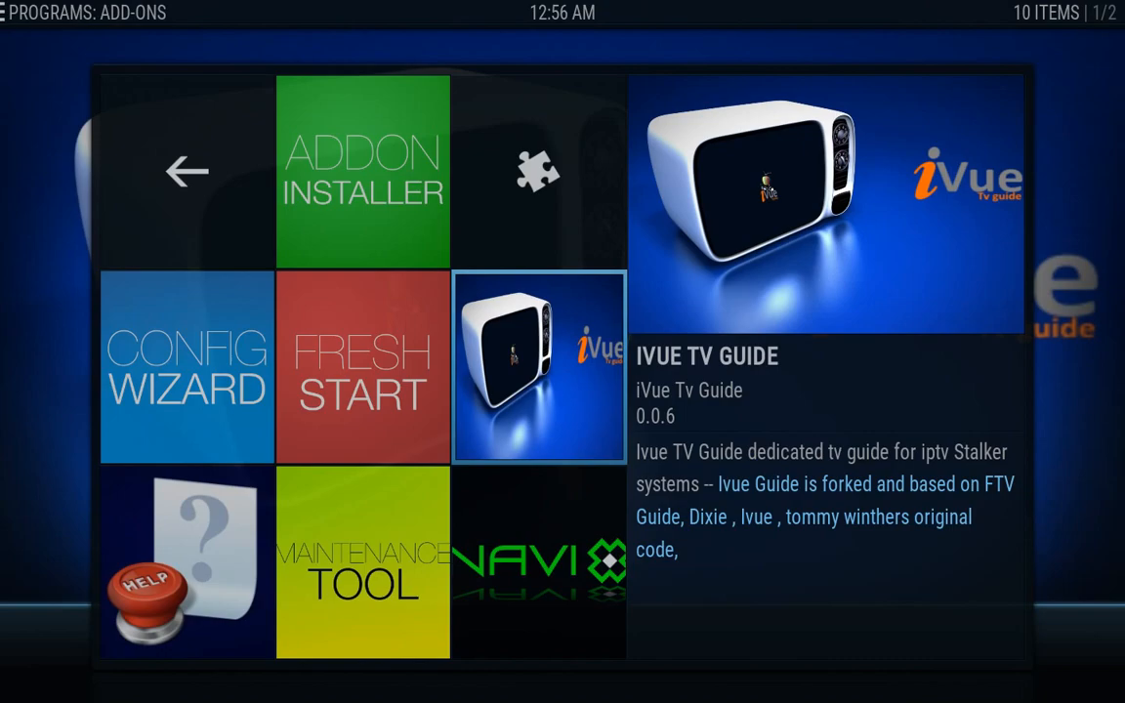
{"action": "key", "text": "Return"}
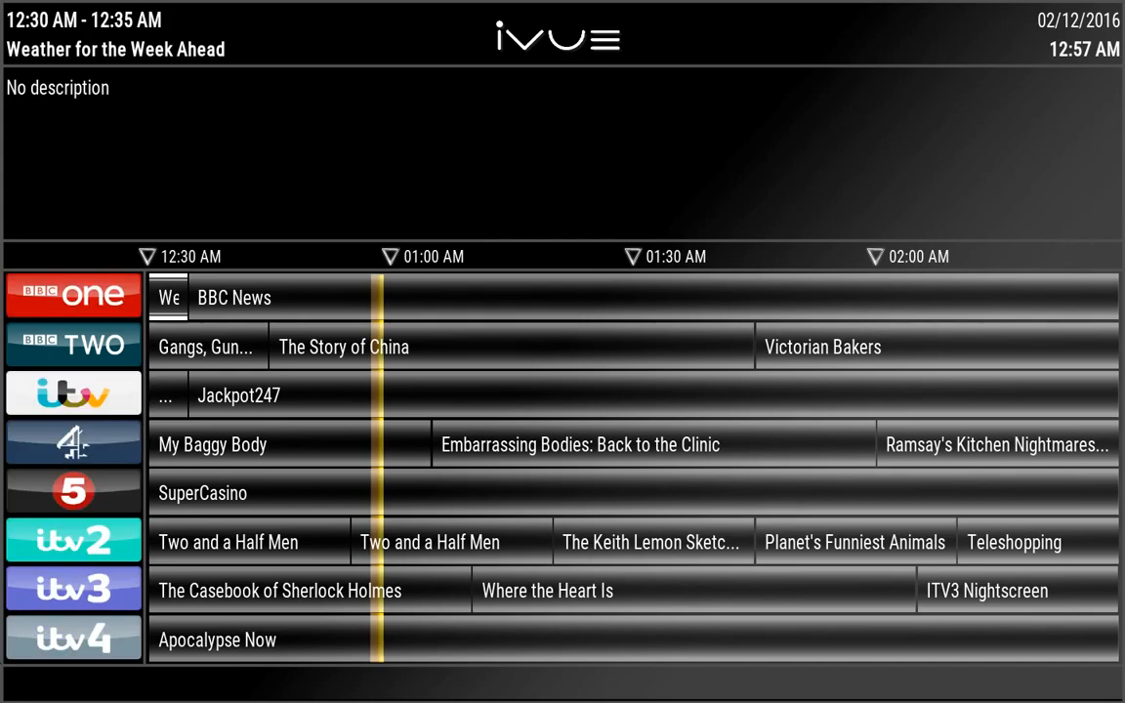
{"action": "key", "text": "Escape"}
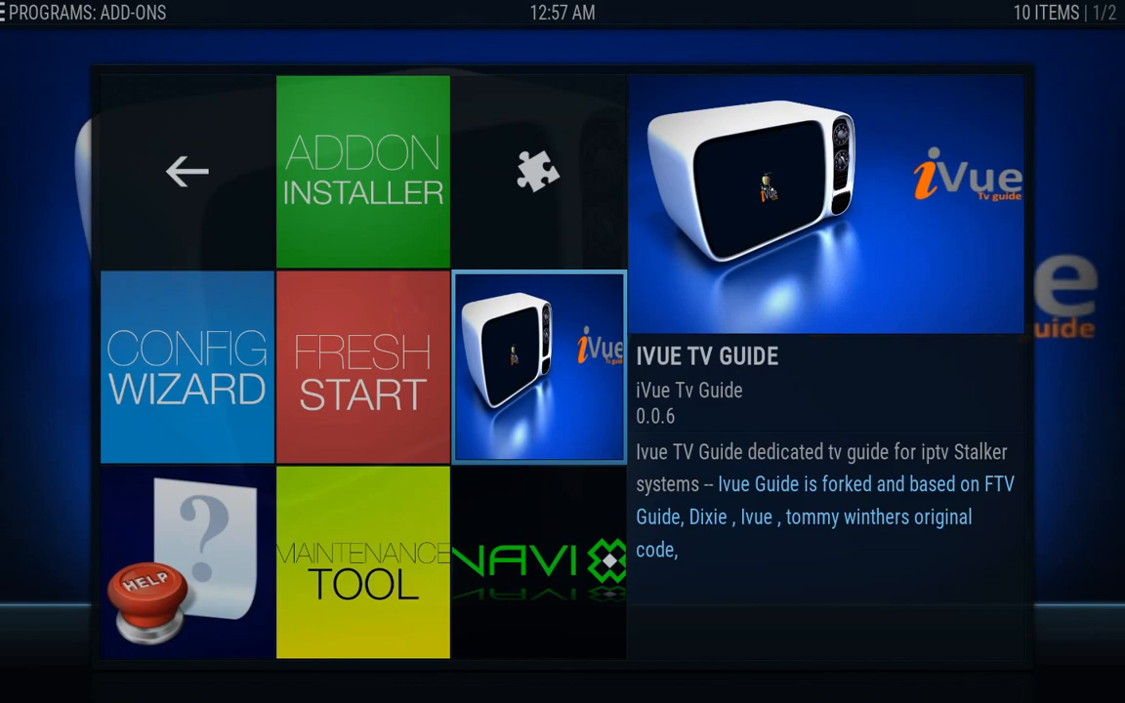
Open the iVue add-on settings and set Source XMLTV type to IVUE (UK USA Channels)
{"action": "key", "text": "c"}
{"action": "key", "text": "Down"}
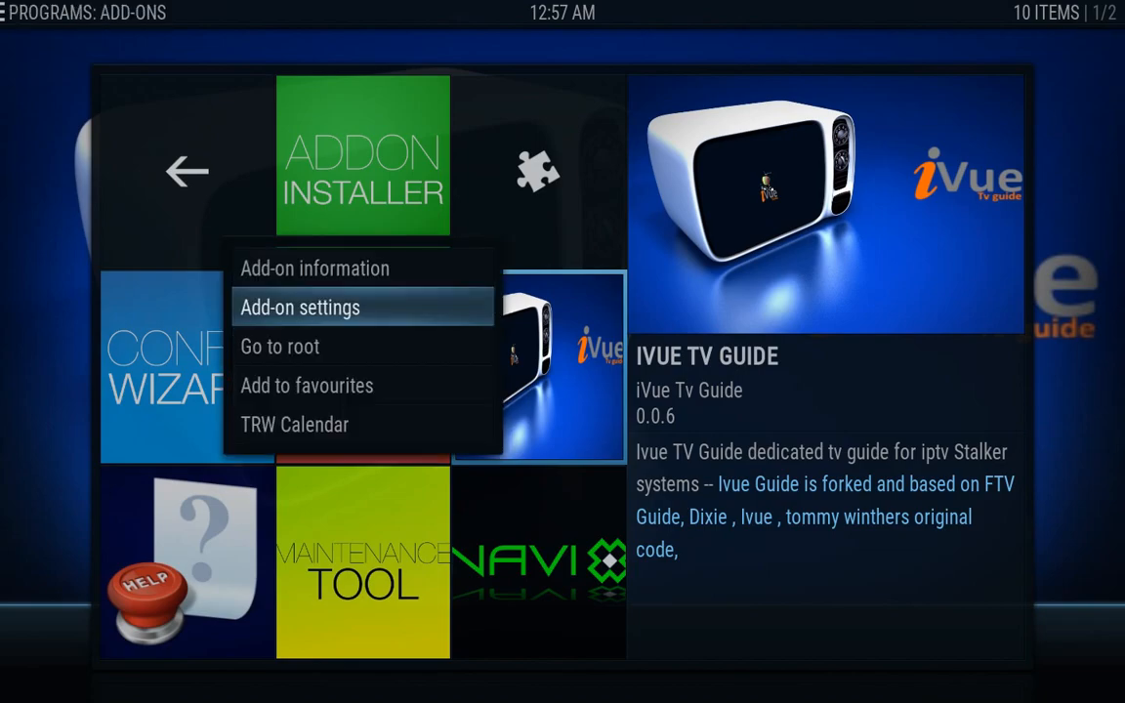
{"action": "key", "text": "Return"}
{"action": "key", "text": "Down"}
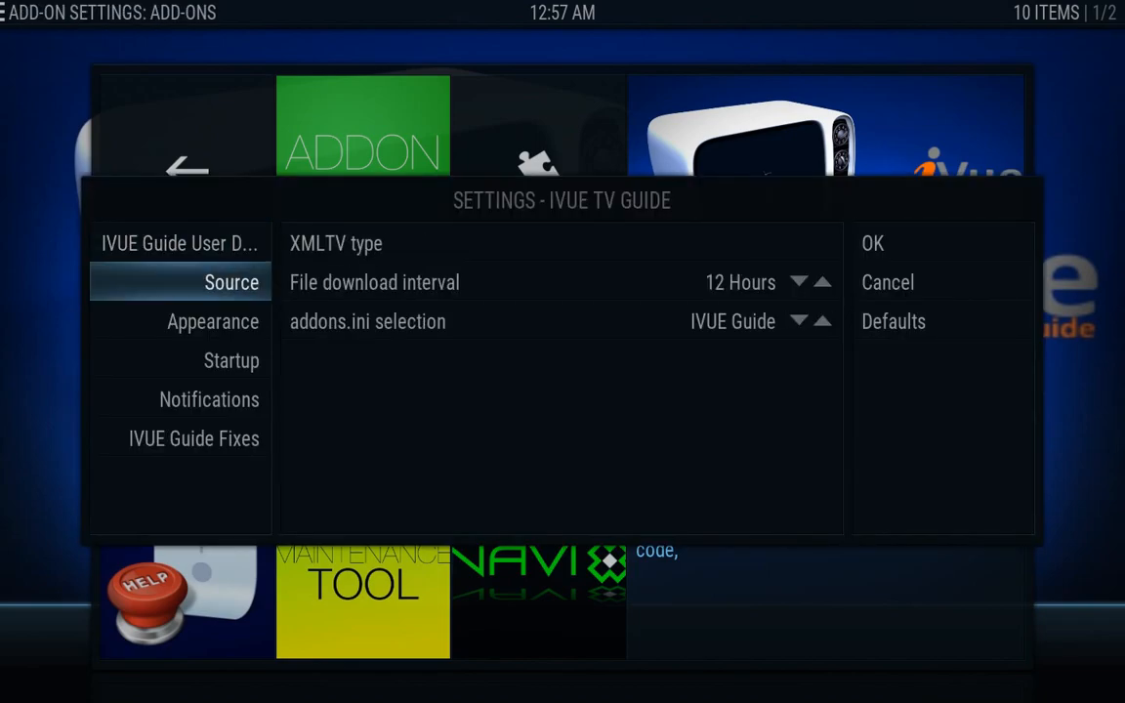
{"action": "key", "text": "Right"}
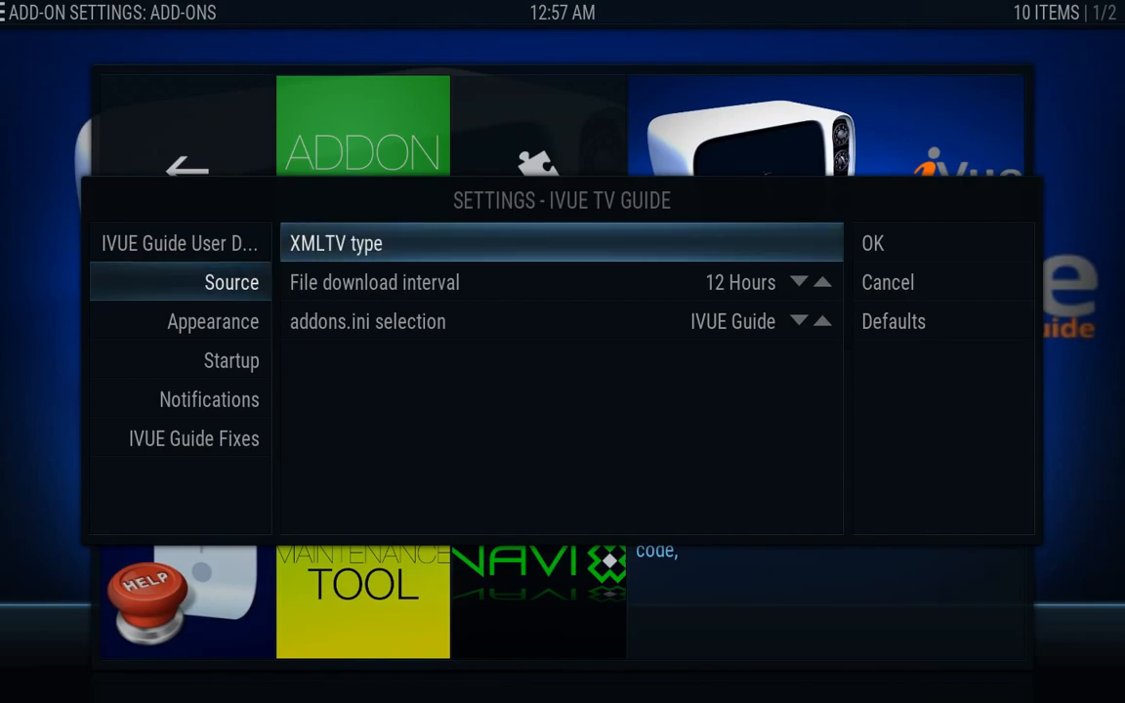
{"action": "key", "text": "Return"}
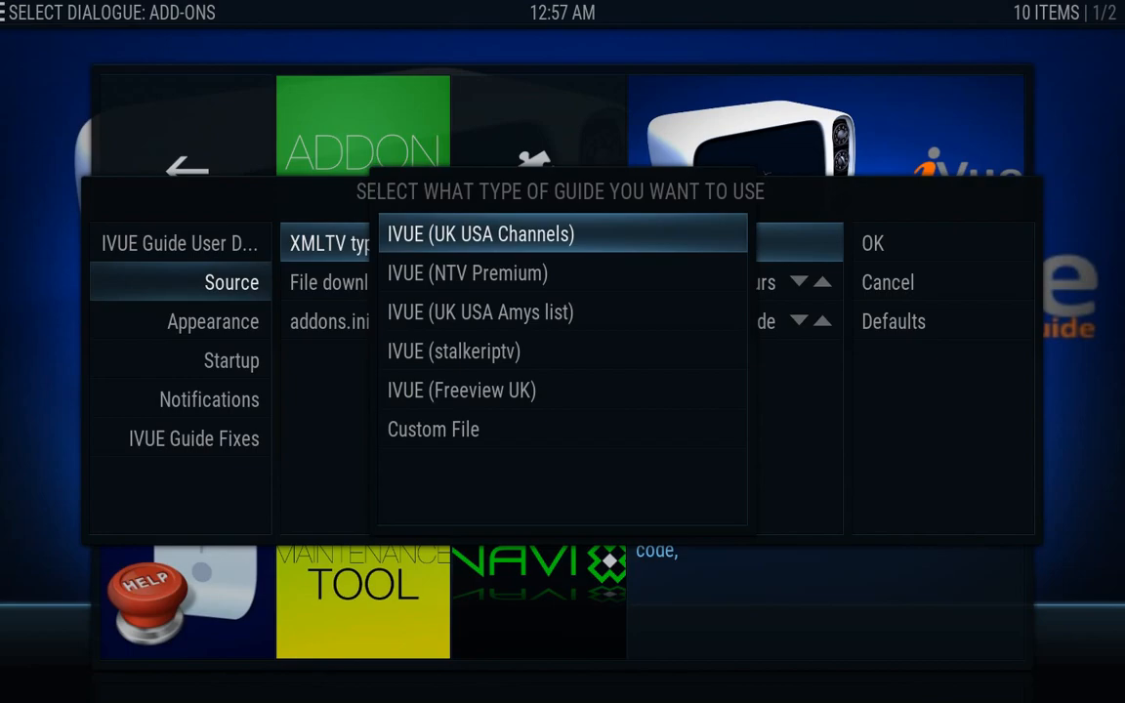
{"action": "key", "text": "Return"}
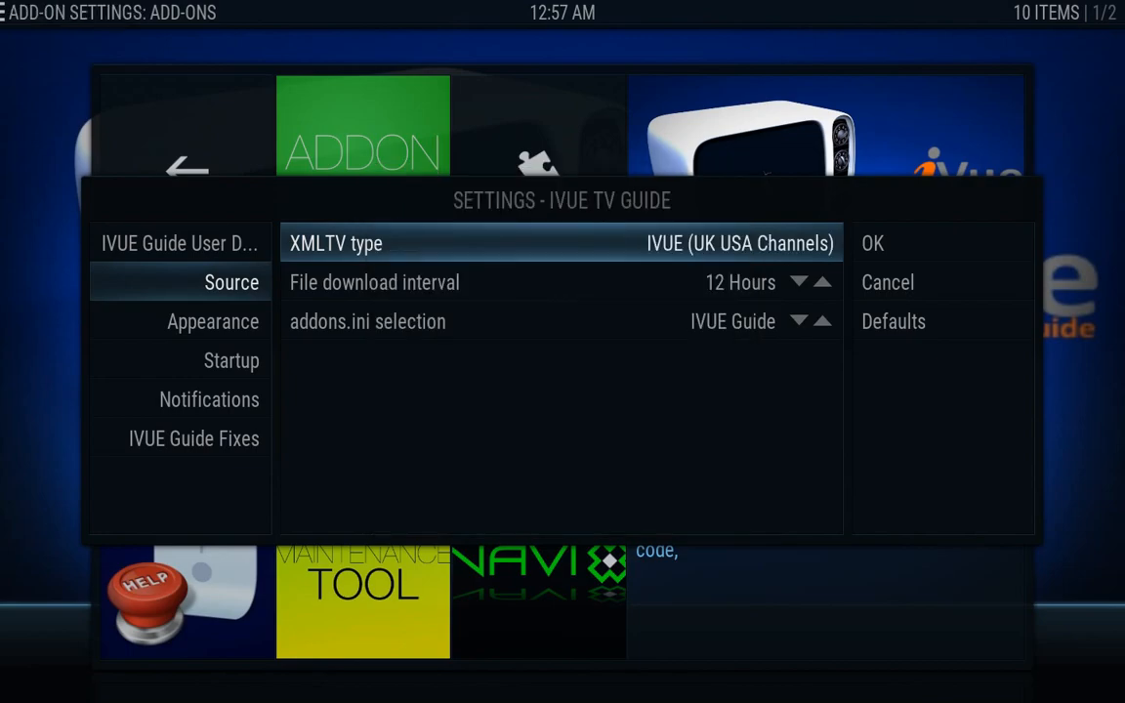
Set the file download interval to Daily, save with OK, and launch the iVue guide
{"action": "key", "text": "Down"}
{"action": "key", "text": "Return"}
{"action": "key", "text": "Return"}
{"action": "key", "text": "Return"}
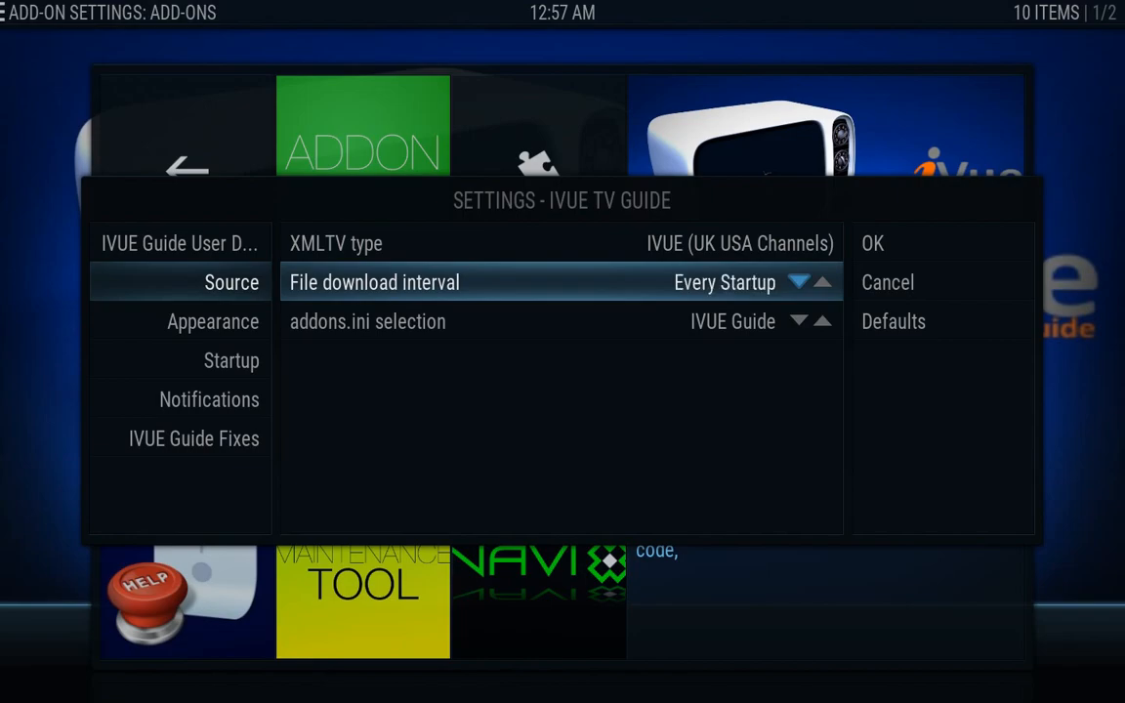
{"action": "key", "text": "Right"}
{"action": "key", "text": "Right"}
{"action": "key", "text": "Return"}
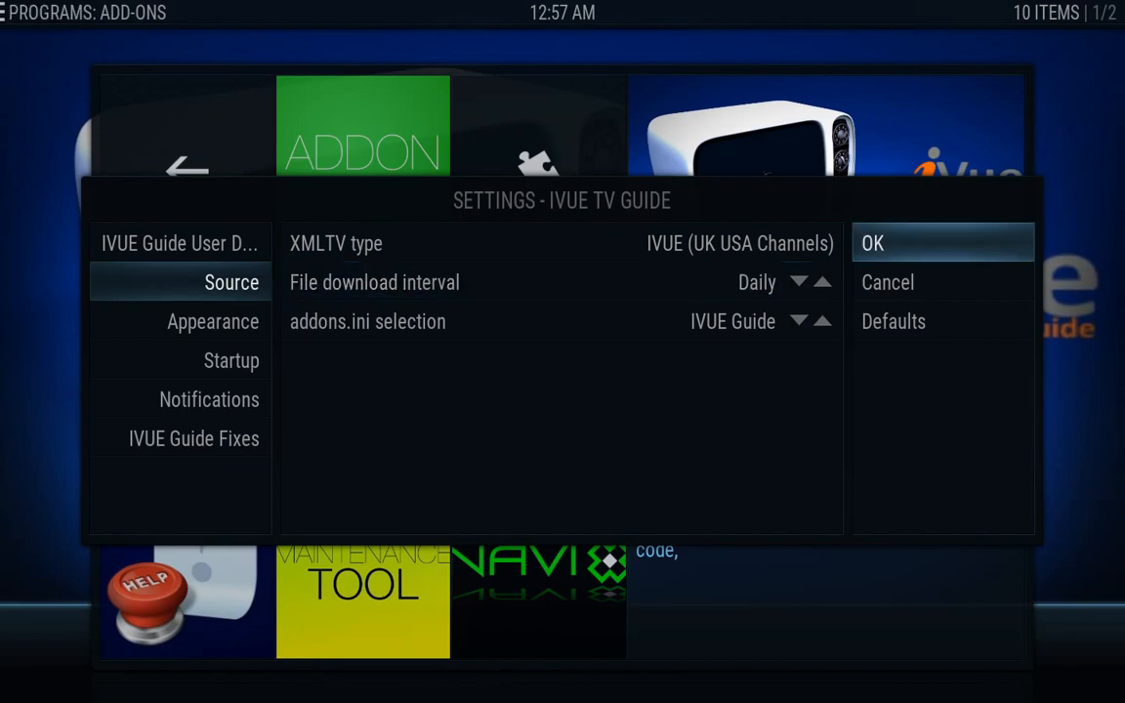
{"action": "key", "text": "Return"}
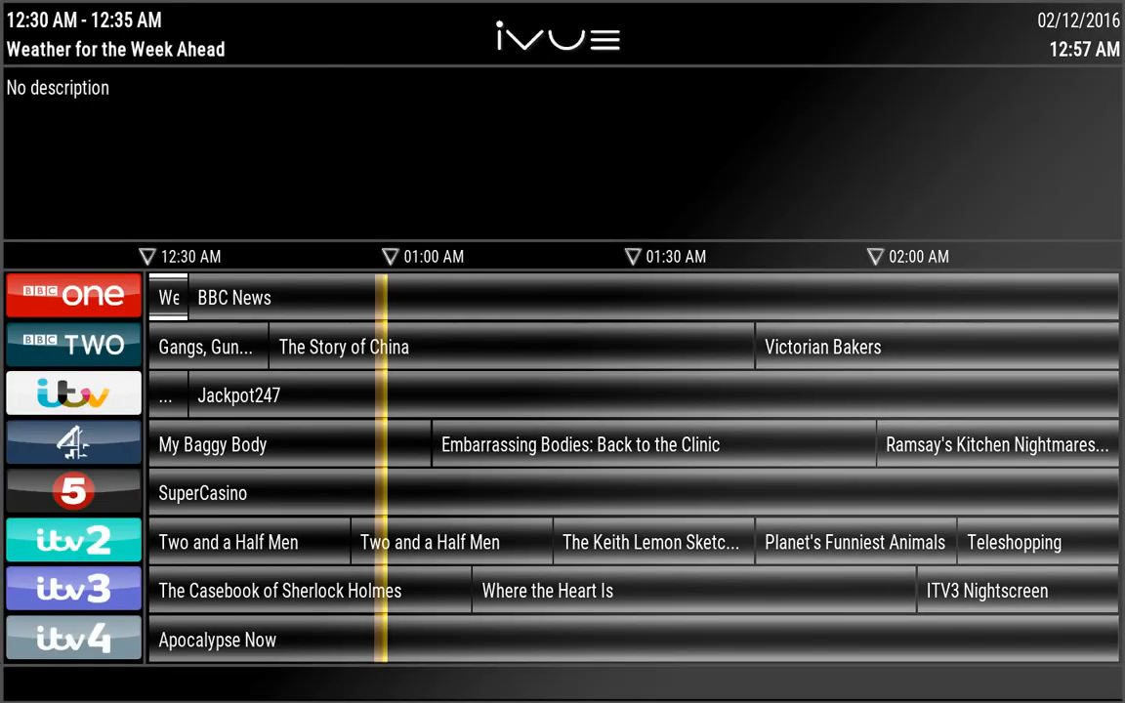
Browse the iVue guide listings, then open a channel's options menu and choose Channels
{"action": "key", "text": "Down"}
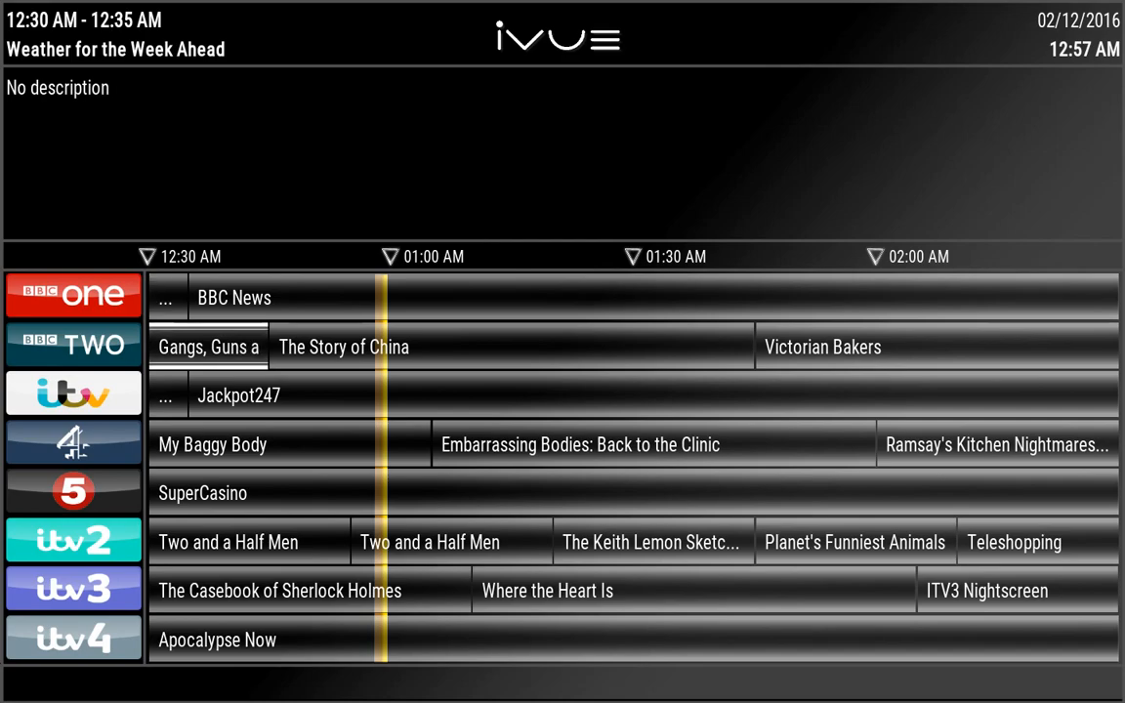
{"action": "key", "text": "Down"}
{"action": "key", "text": "Down"}
{"action": "key", "text": "Down"}
{"action": "key", "text": "Down"}
{"action": "key", "text": "Down"}
{"action": "key", "text": "Down"}
{"action": "key", "text": "Down"}
{"action": "key", "text": "Down"}
{"action": "key", "text": "Up"}
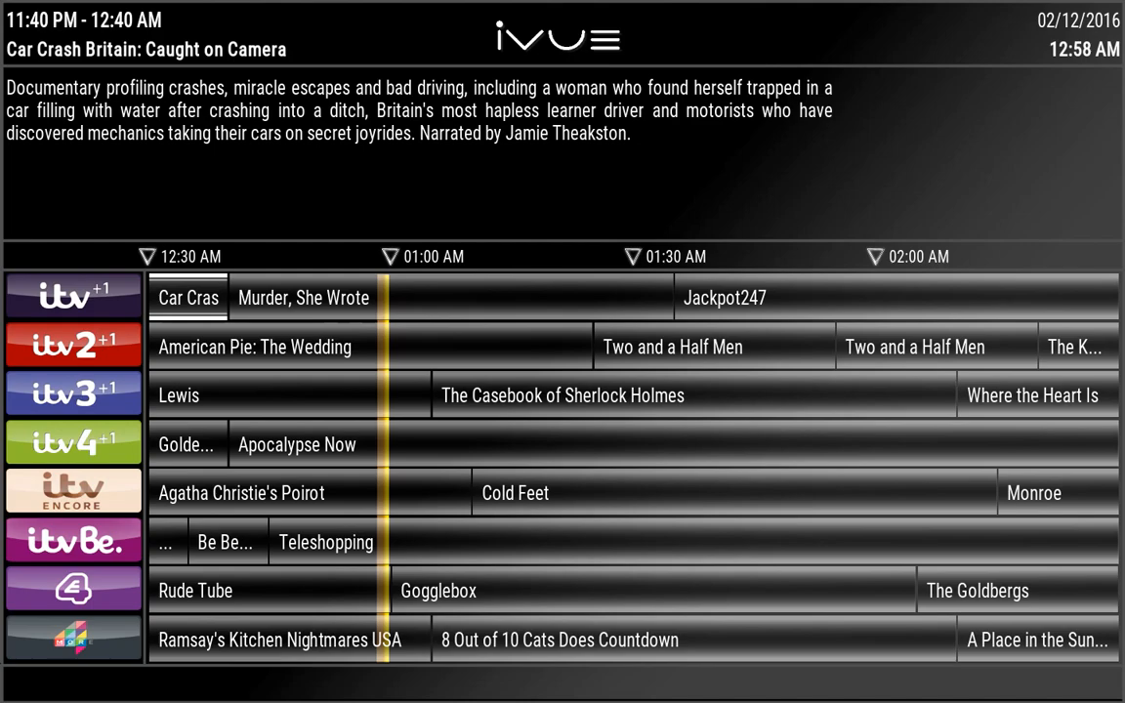
{"action": "key", "text": "Return"}
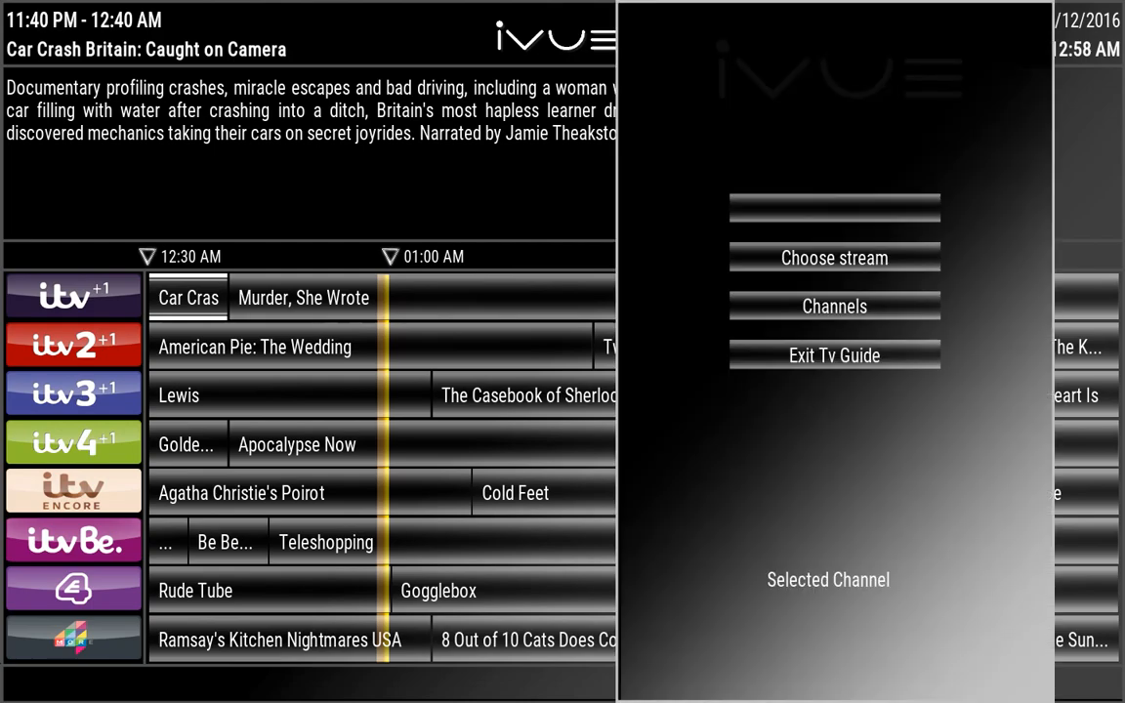
{"action": "key", "text": "Down"}
{"action": "key", "text": "Return"}
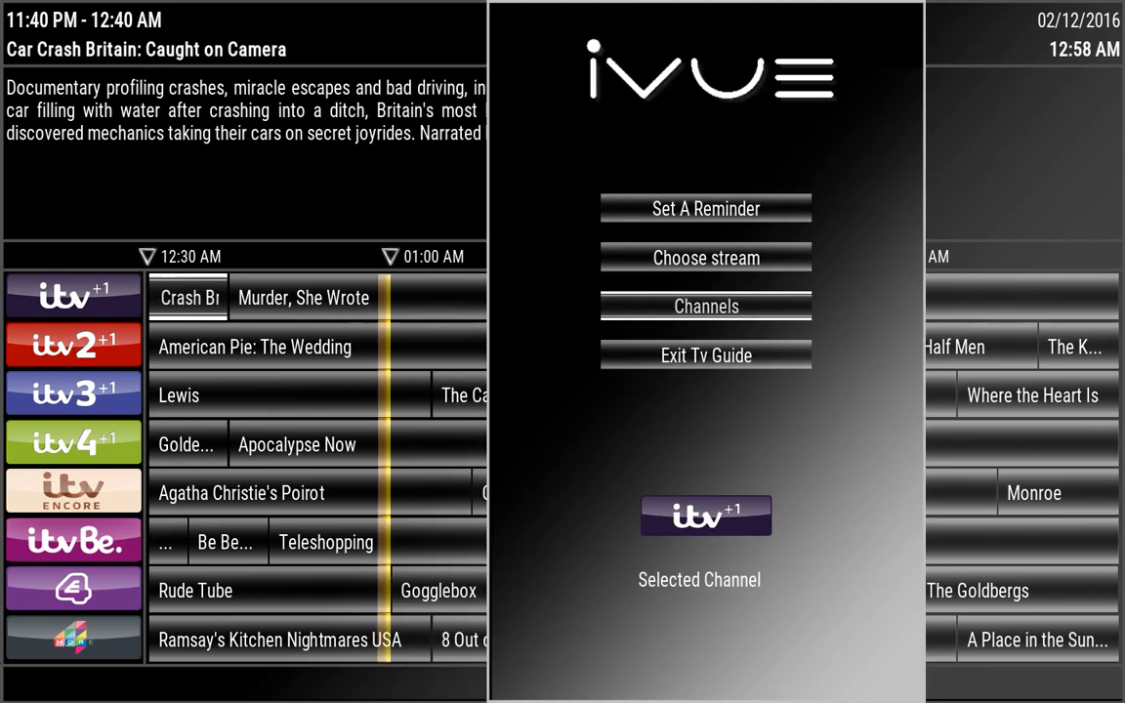
Hide ITV1 +1, ITV2 +1, ITV3 +1 and ITV4 +1 from the guide
{"action": "key", "text": "Down"}
{"action": "key", "text": "Down"}
{"action": "key", "text": "Down"}
{"action": "key", "text": "Down"}
{"action": "key", "text": "Down"}
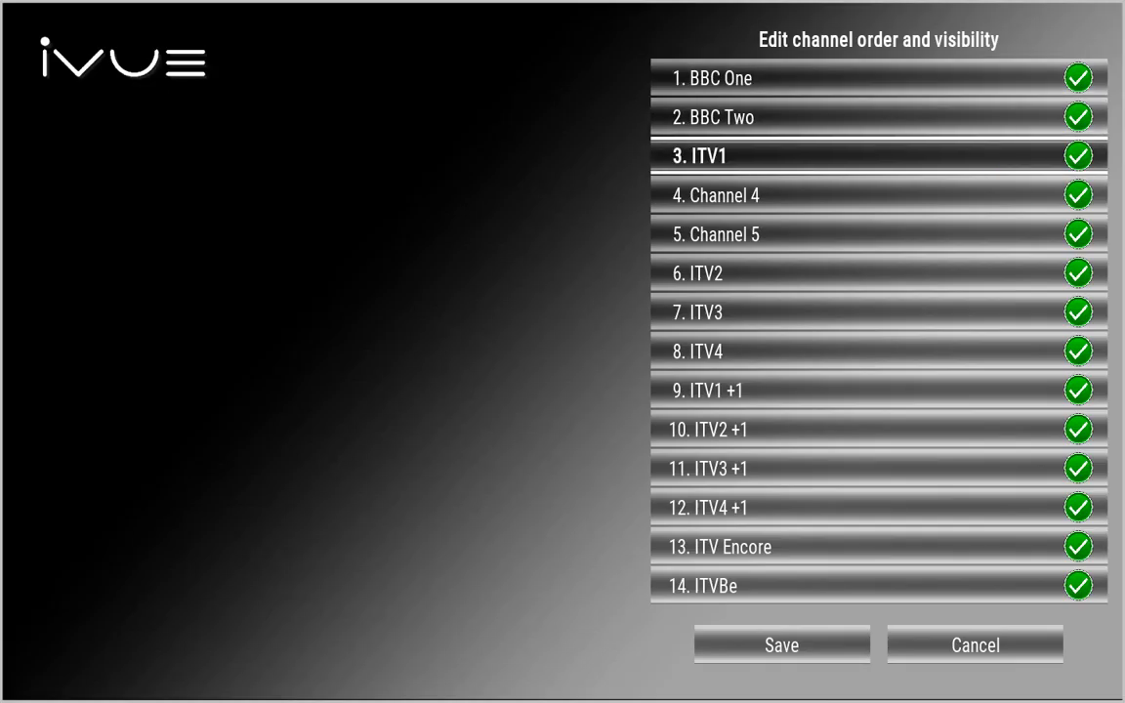
{"action": "key", "text": "Up"}
{"action": "key", "text": "Up"}
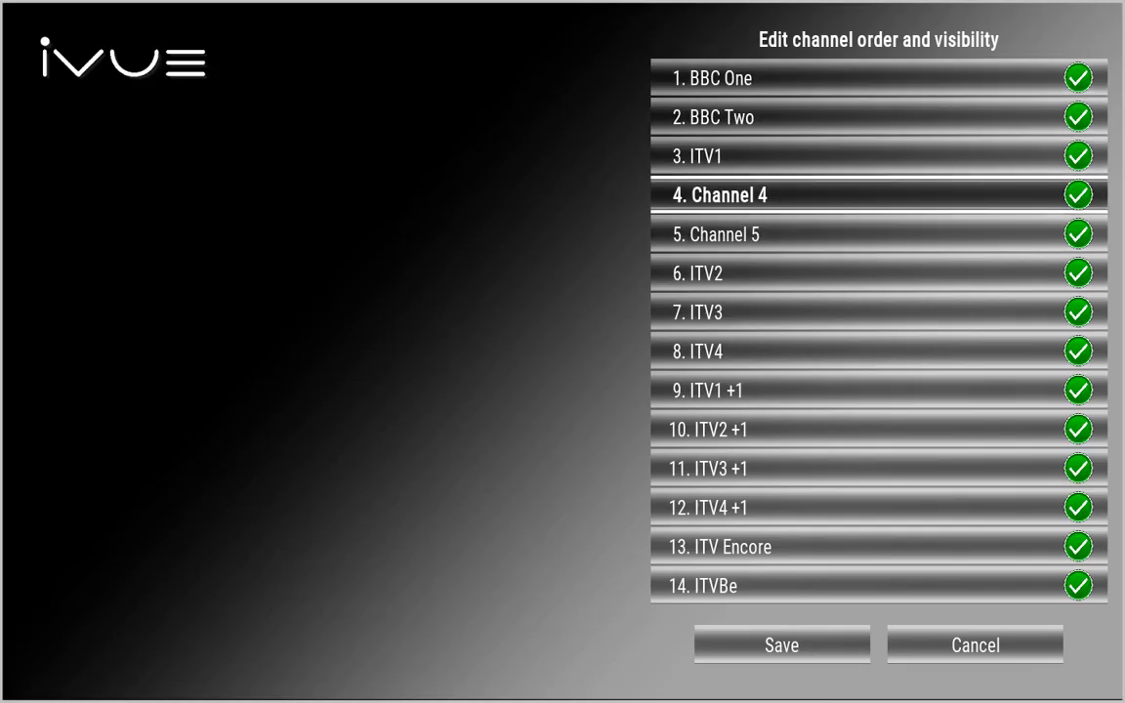
{"action": "key", "text": "Down"}
{"action": "key", "text": "Down"}
{"action": "key", "text": "Down"}
{"action": "key", "text": "Down"}
{"action": "key", "text": "Down"}
{"action": "key", "text": "Down"}
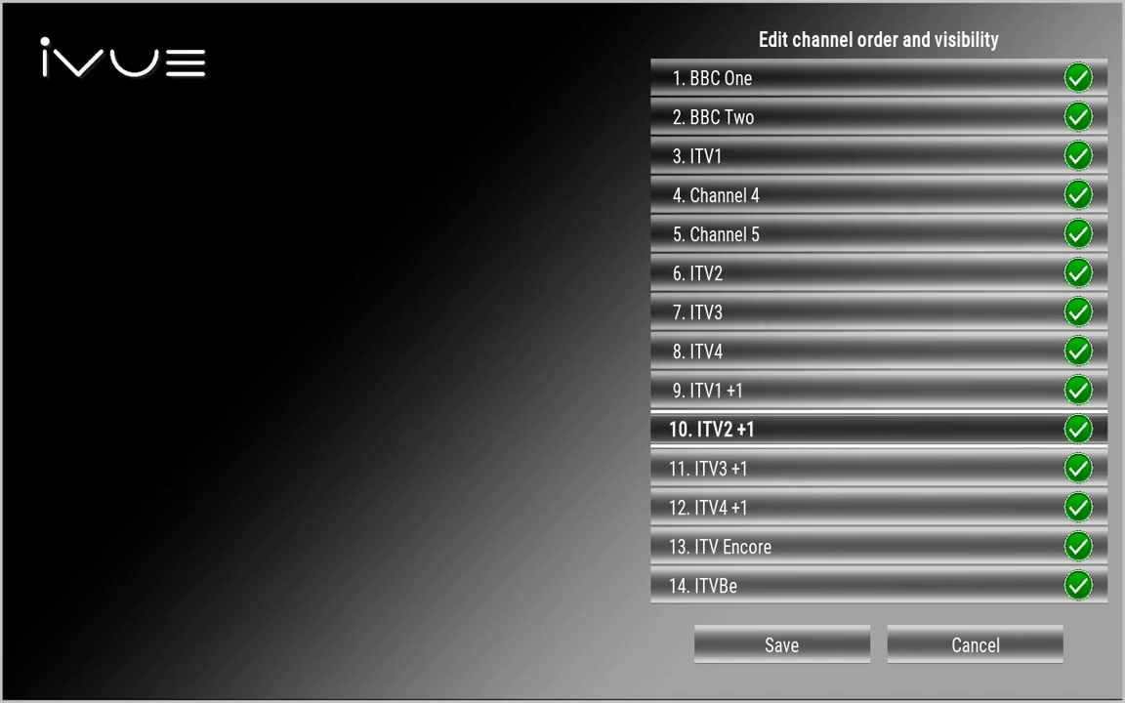
{"action": "key", "text": "Up"}
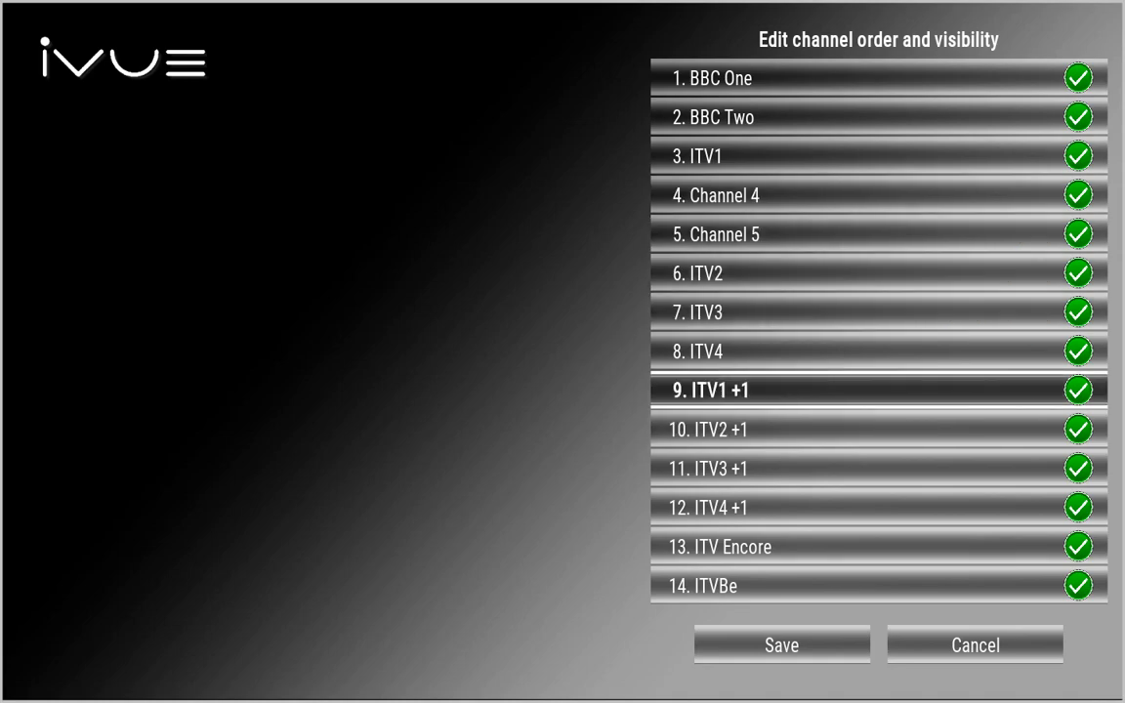
{"action": "key", "text": "Return"}
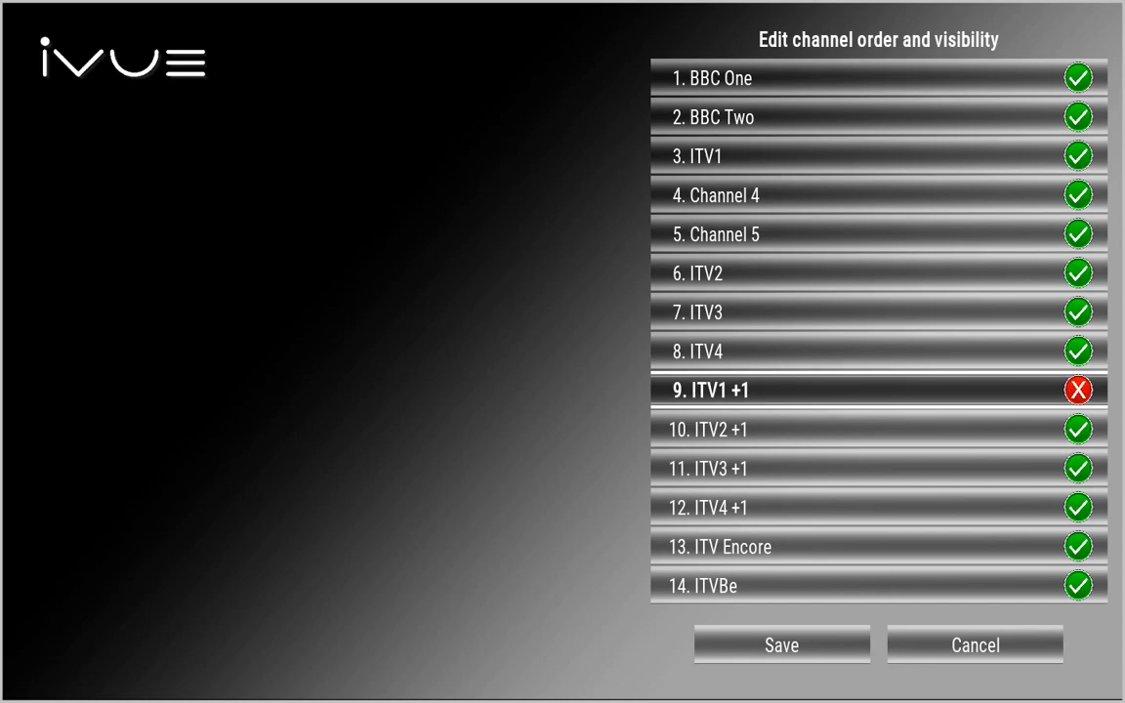
{"action": "key", "text": "Down"}
{"action": "key", "text": "Return"}
{"action": "key", "text": "Down"}
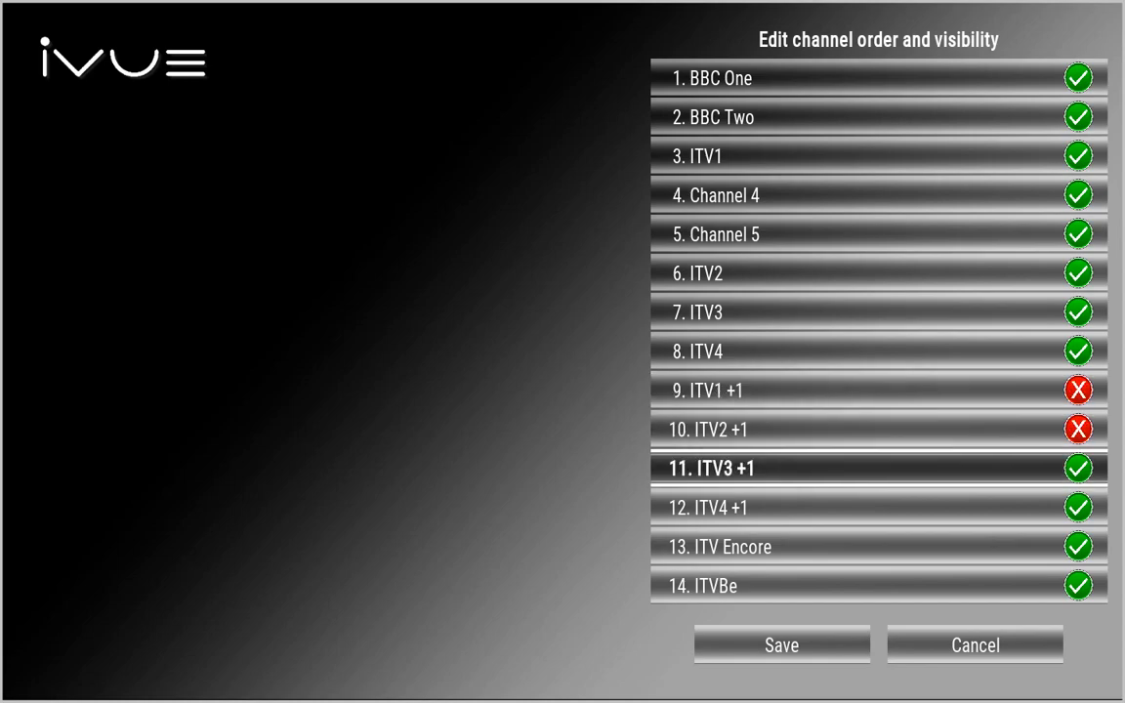
{"action": "key", "text": "Return"}
{"action": "key", "text": "Down"}
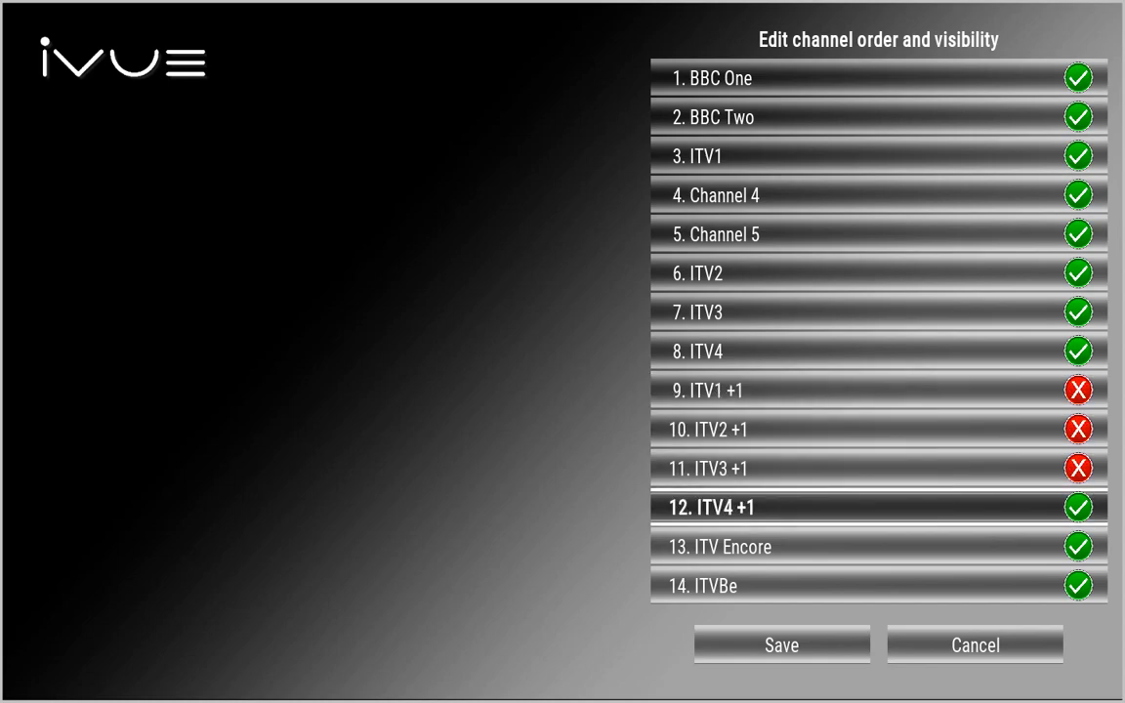
{"action": "key", "text": "Return"}
Save the channel visibility changes and exit the iVue TV guide
{"action": "key", "text": "Right"}
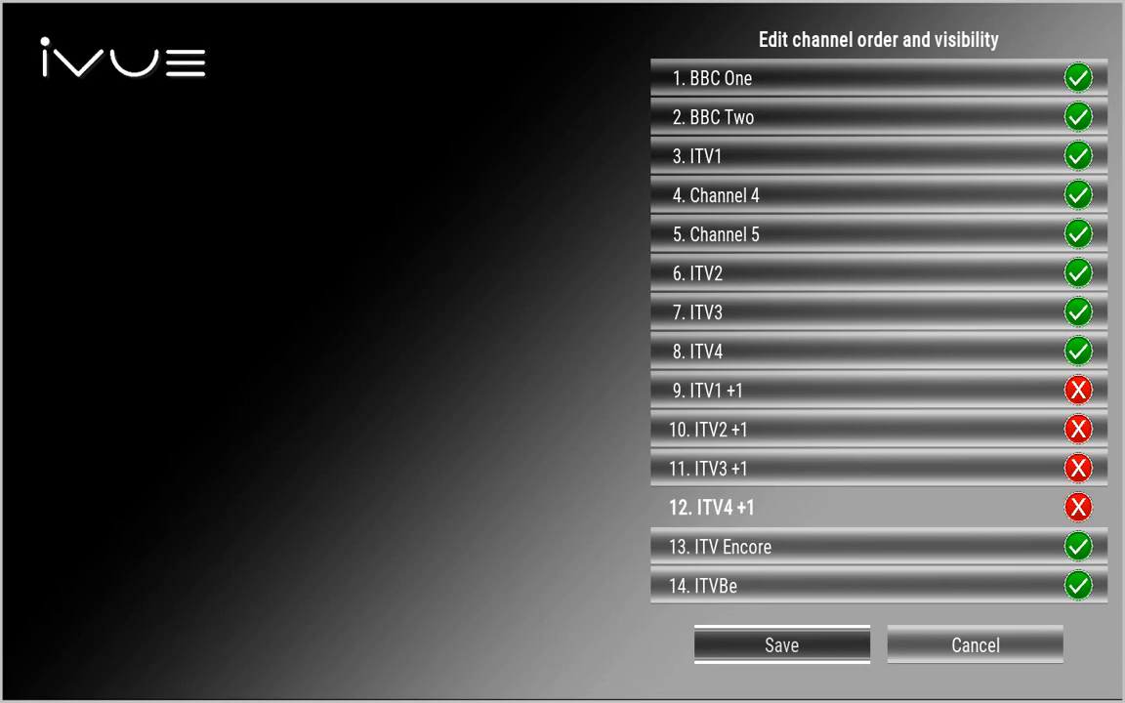
{"action": "key", "text": "Return"}
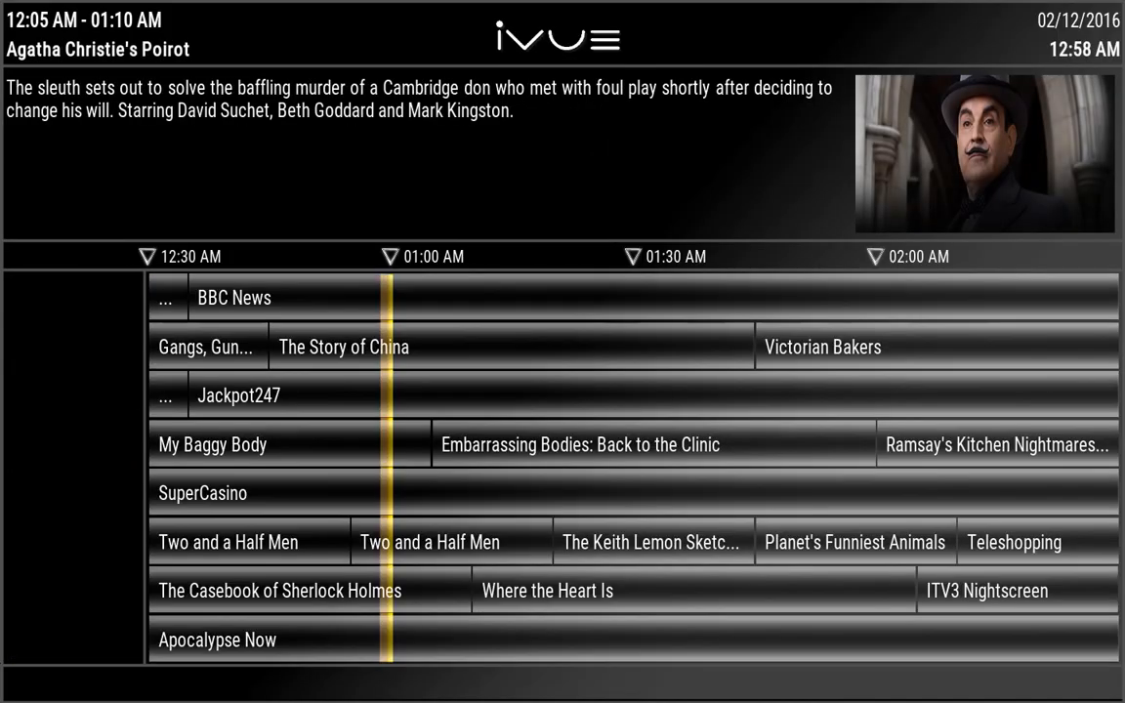
{"action": "key", "text": "Up"}
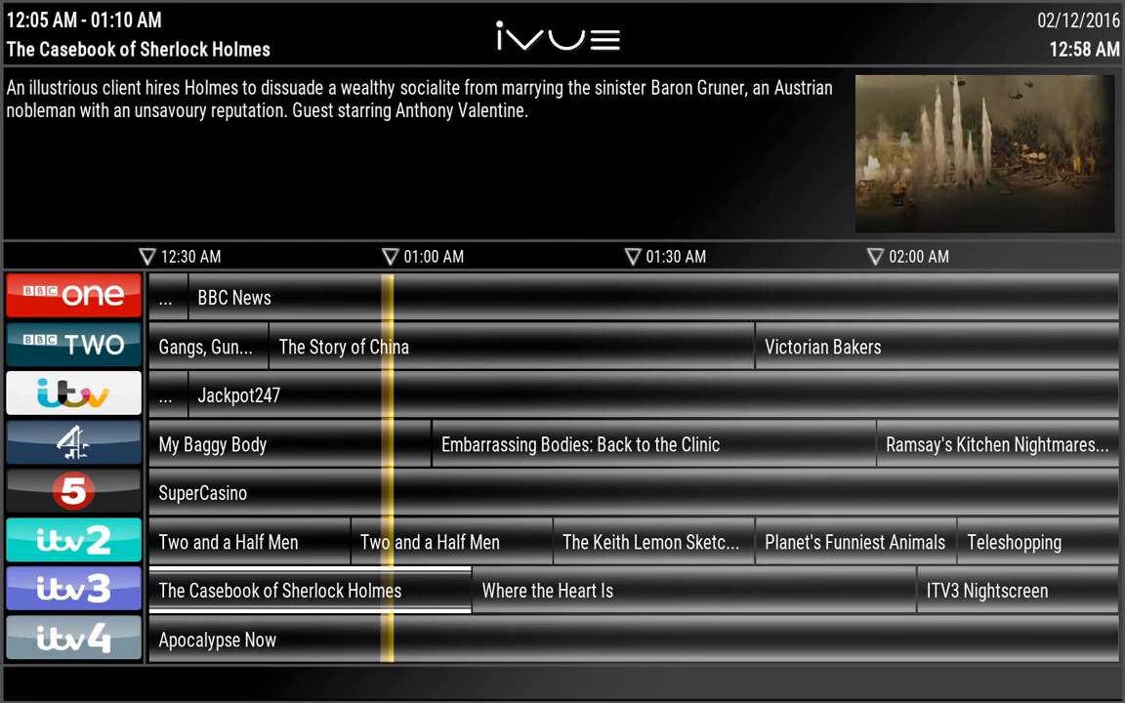
{"action": "key", "text": "Up"}
{"action": "key", "text": "Up"}
{"action": "key", "text": "Up"}
{"action": "key", "text": "Up"}
{"action": "key", "text": "Up"}
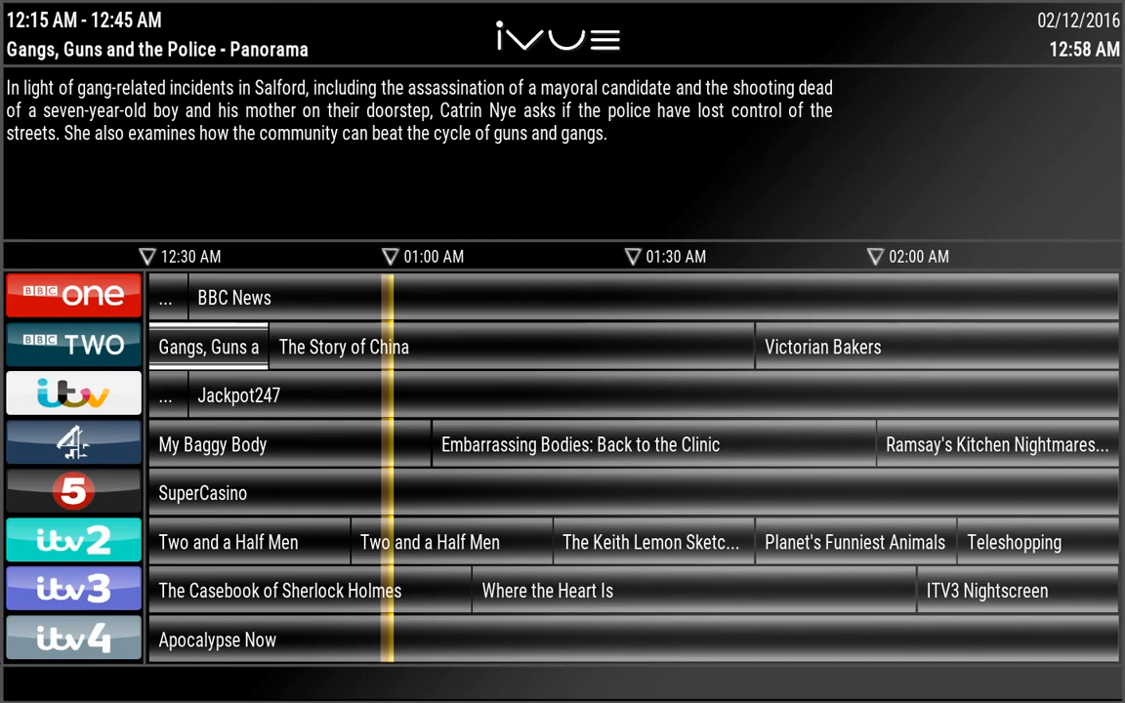
{"action": "key", "text": "Escape"}
{"action": "key", "text": "Escape"}
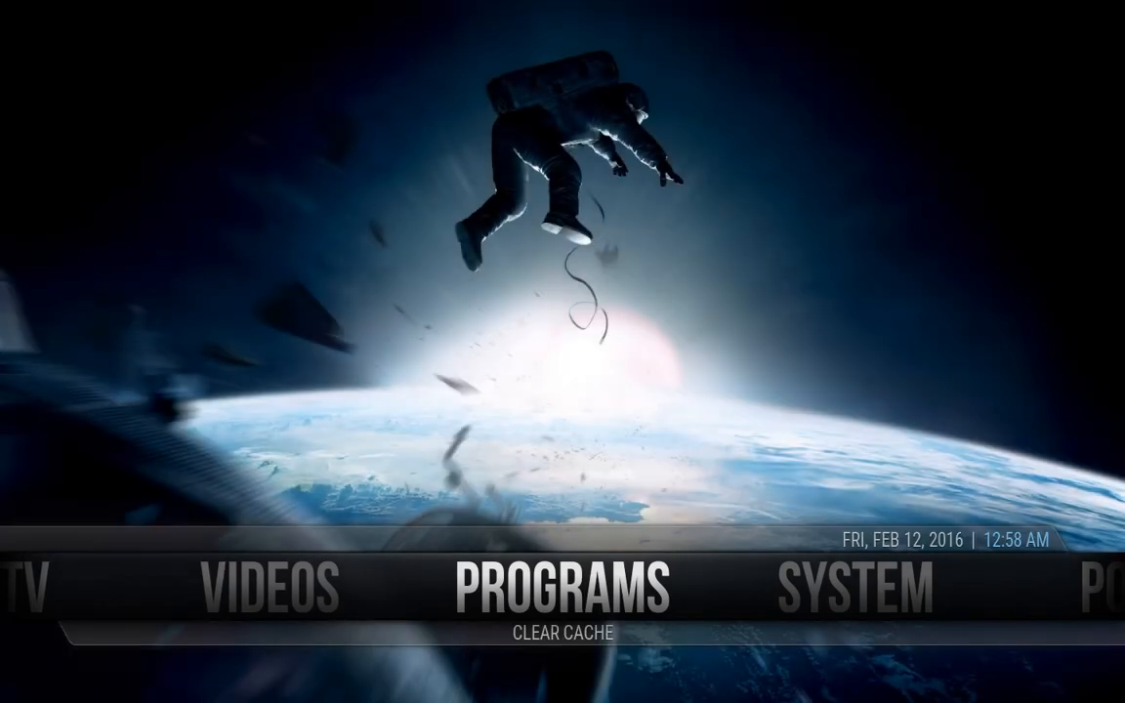
Open the Videos add-ons list and highlight IPTV Stalker
{"action": "key", "text": "Left"}
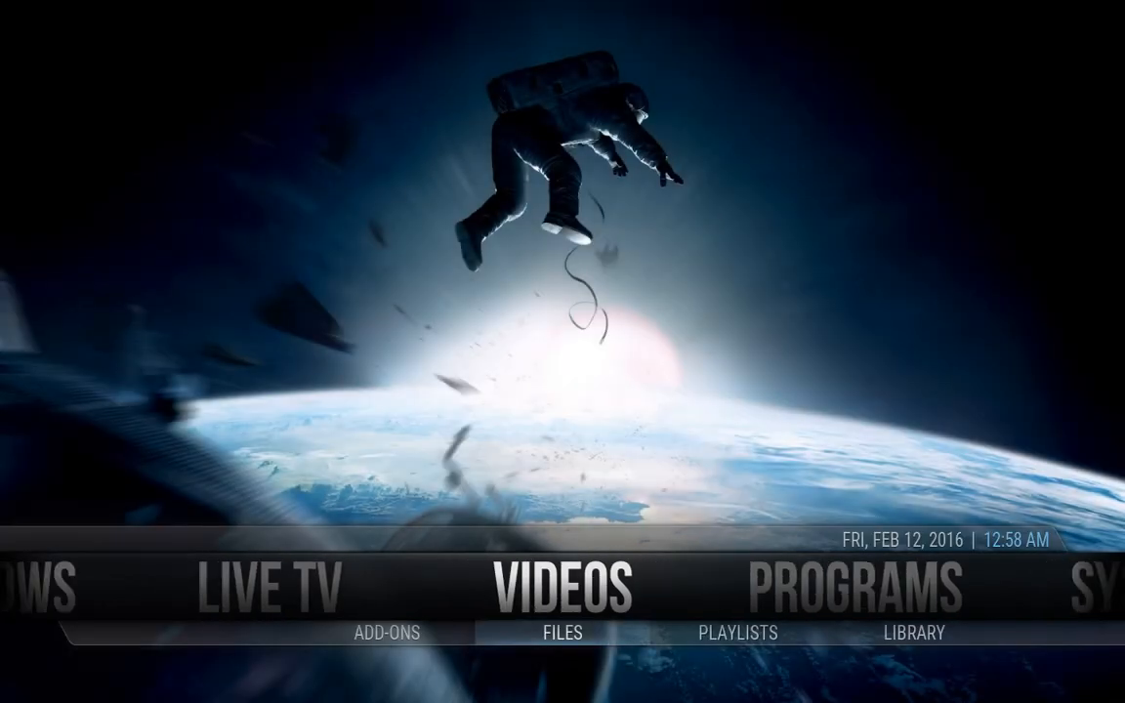
{"action": "key", "text": "Down"}
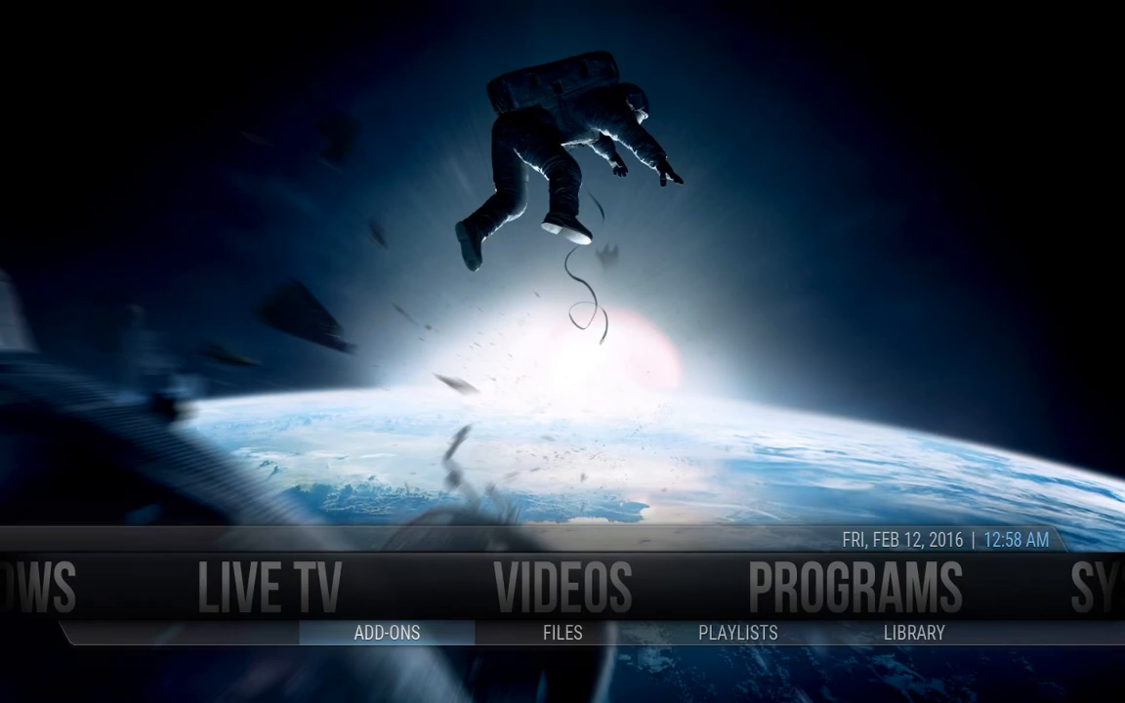
{"action": "key", "text": "Return"}
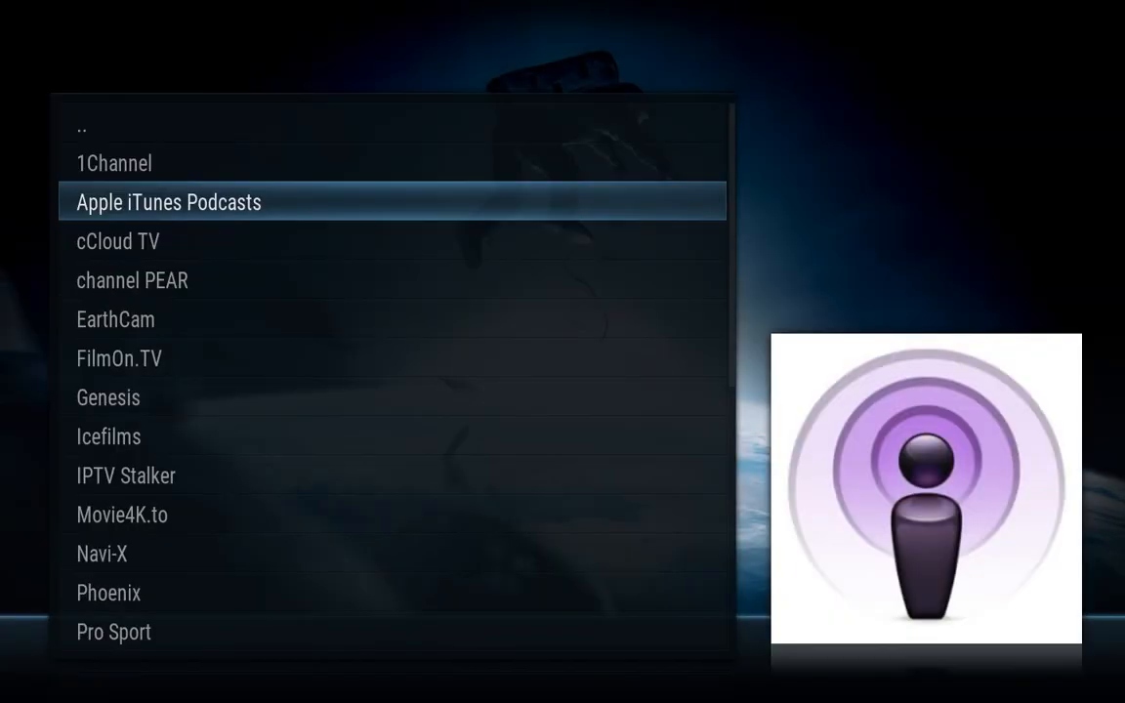
{"action": "key", "text": "Down"}
{"action": "key", "text": "Down"}
{"action": "key", "text": "Down"}
{"action": "key", "text": "Down"}
{"action": "key", "text": "Down"}
{"action": "key", "text": "Down"}
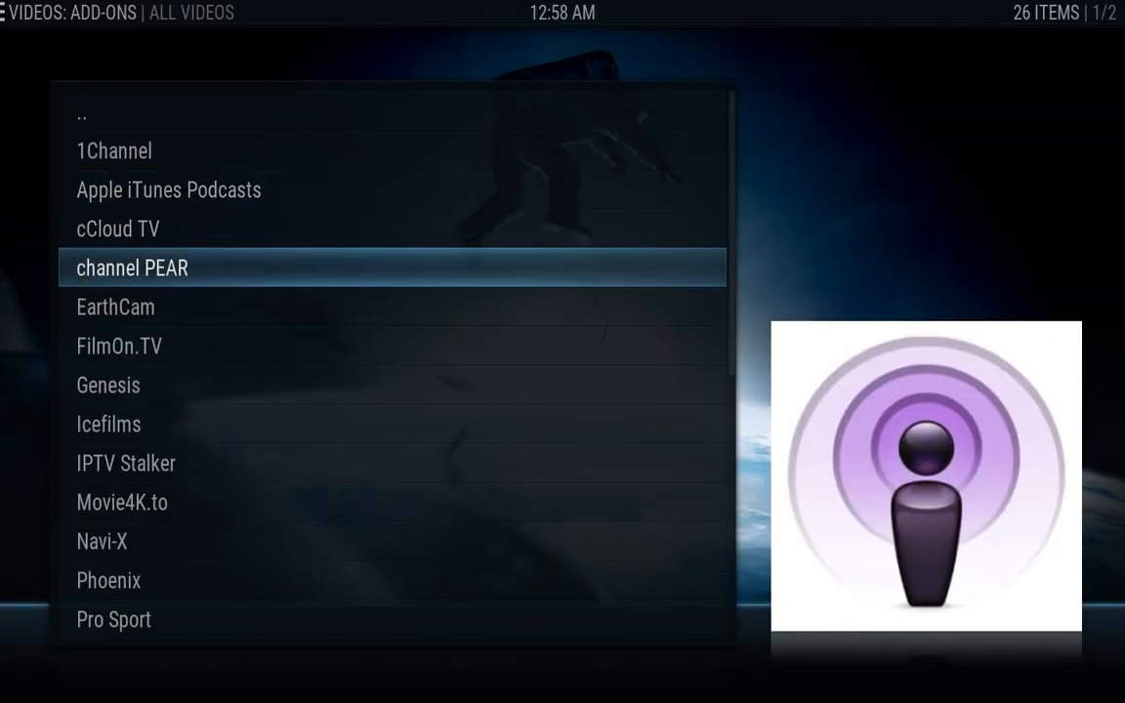
{"action": "key", "text": "Down"}
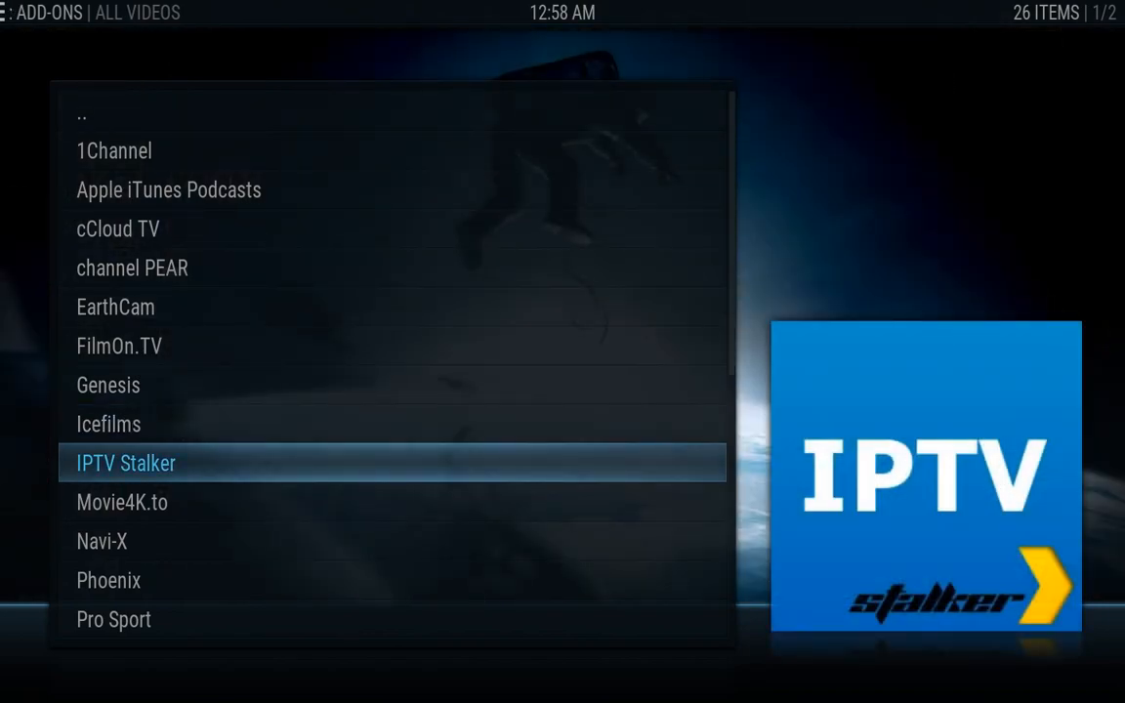
Open IPTV Stalker's add-on settings, enable Custom Mac Address for Portal 1, and edit the Mac field
{"action": "key", "text": "c"}
{"action": "key", "text": "Down"}
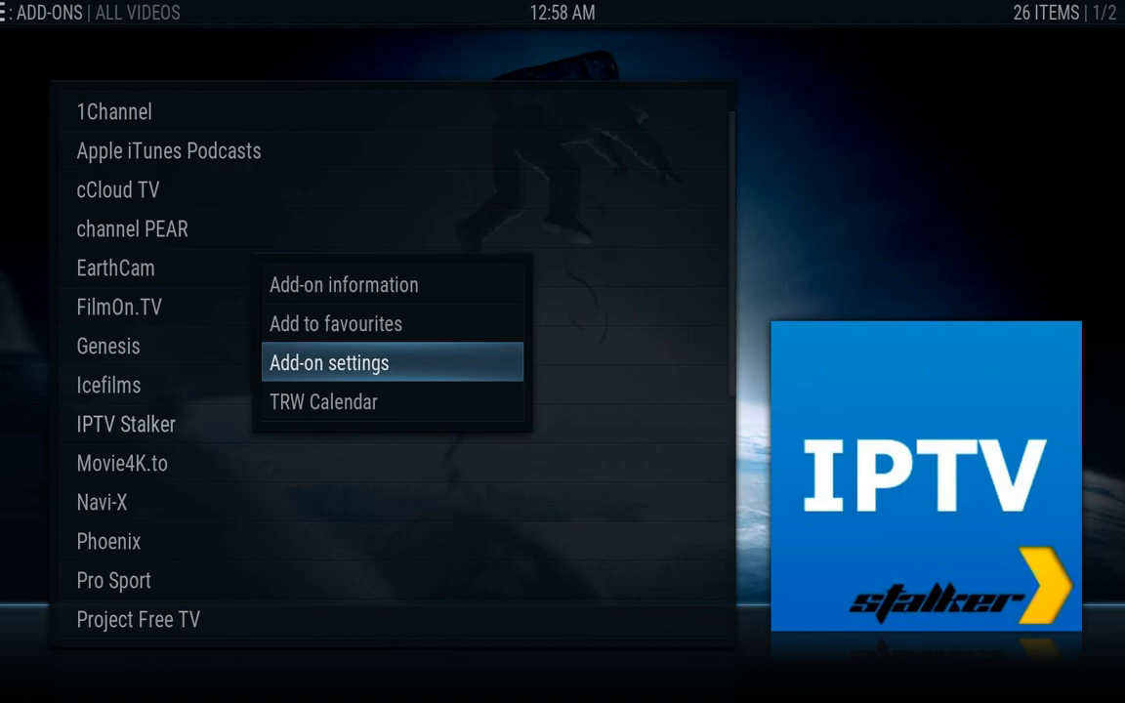
{"action": "key", "text": "Return"}
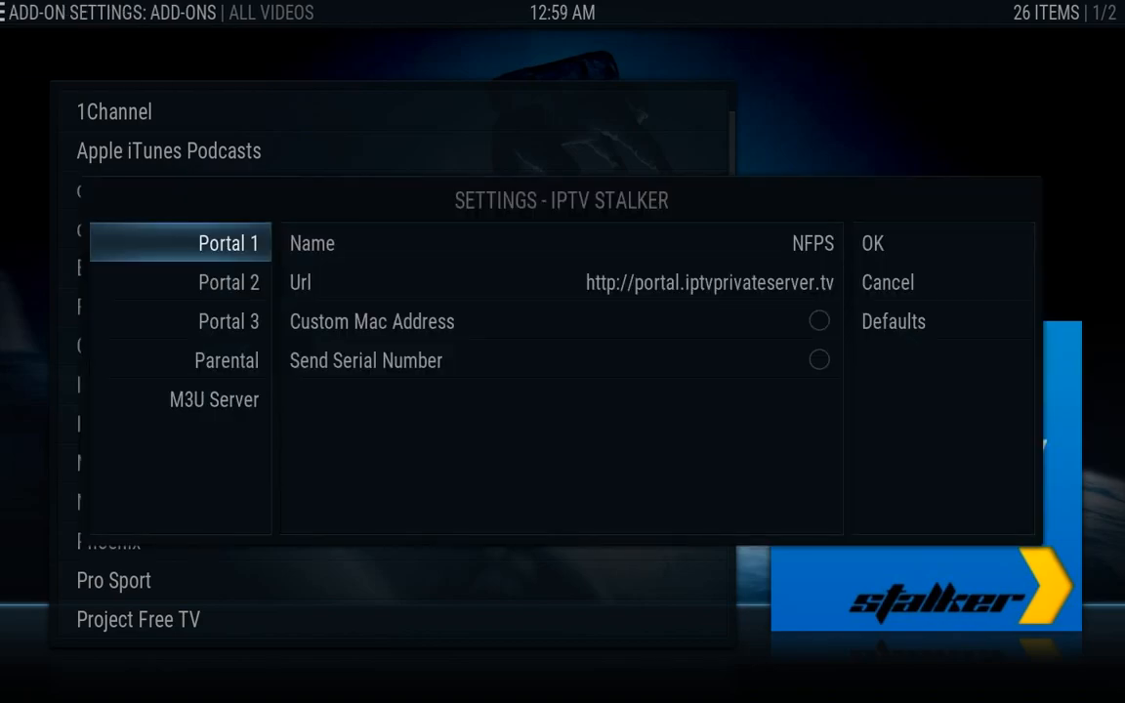
{"action": "key", "text": "Right"}
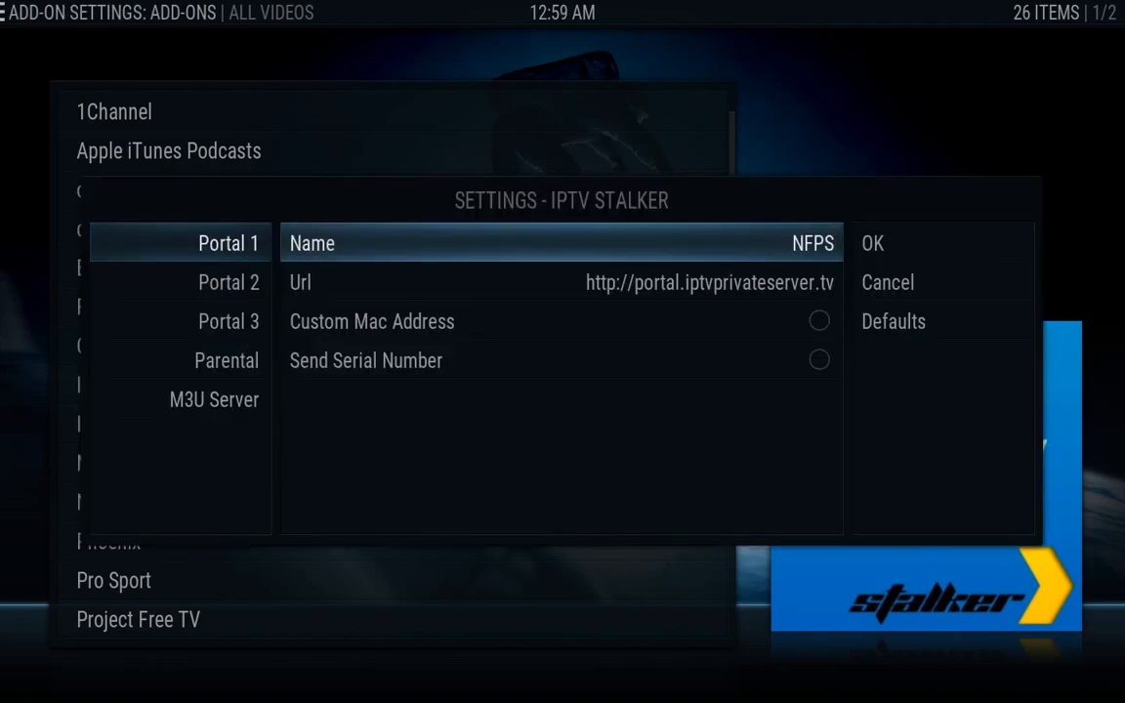
{"action": "key", "text": "Down"}
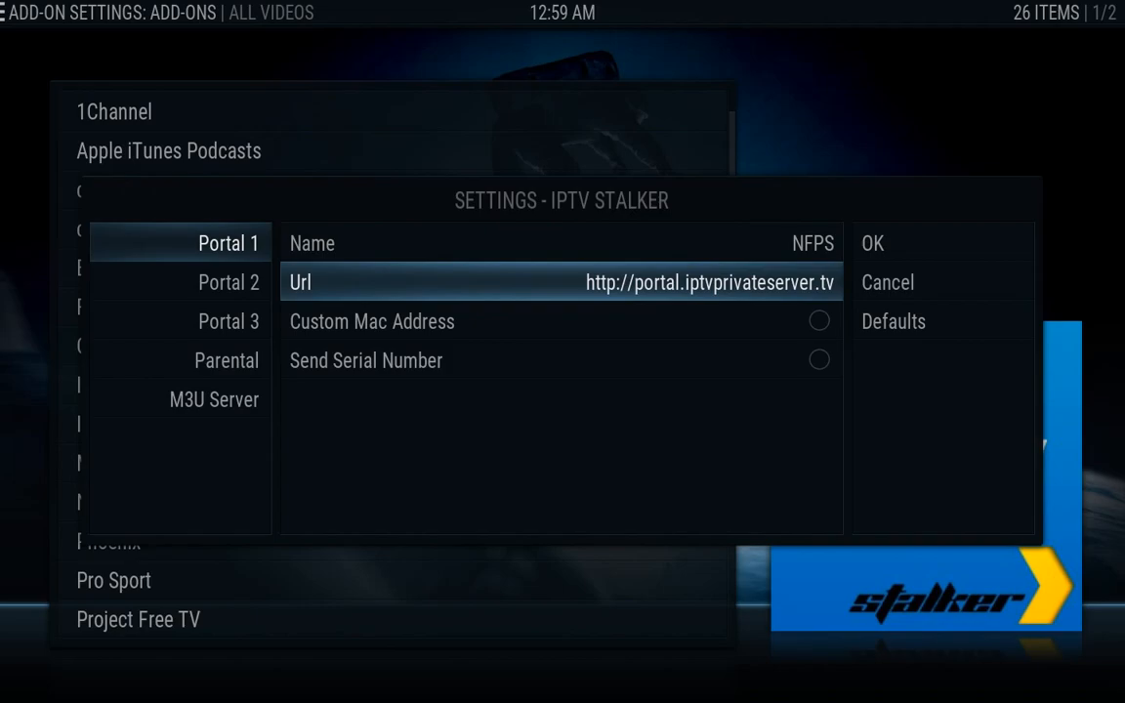
{"action": "key", "text": "Down"}
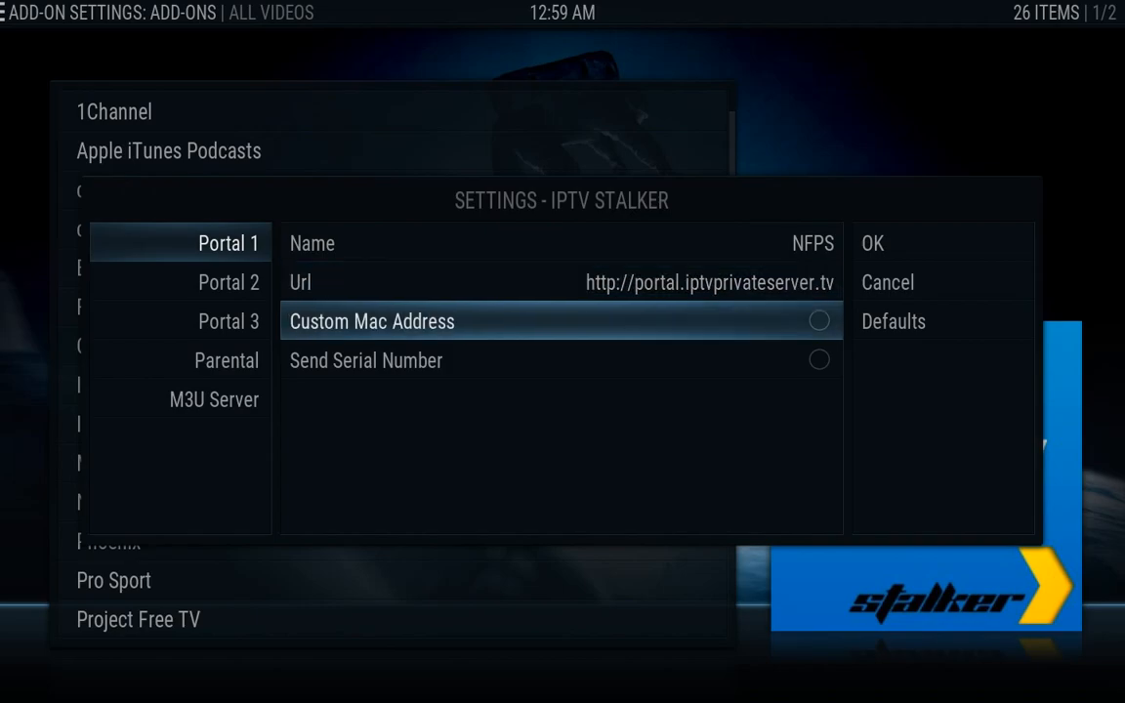
{"action": "key", "text": "Return"}
{"action": "key", "text": "Down"}
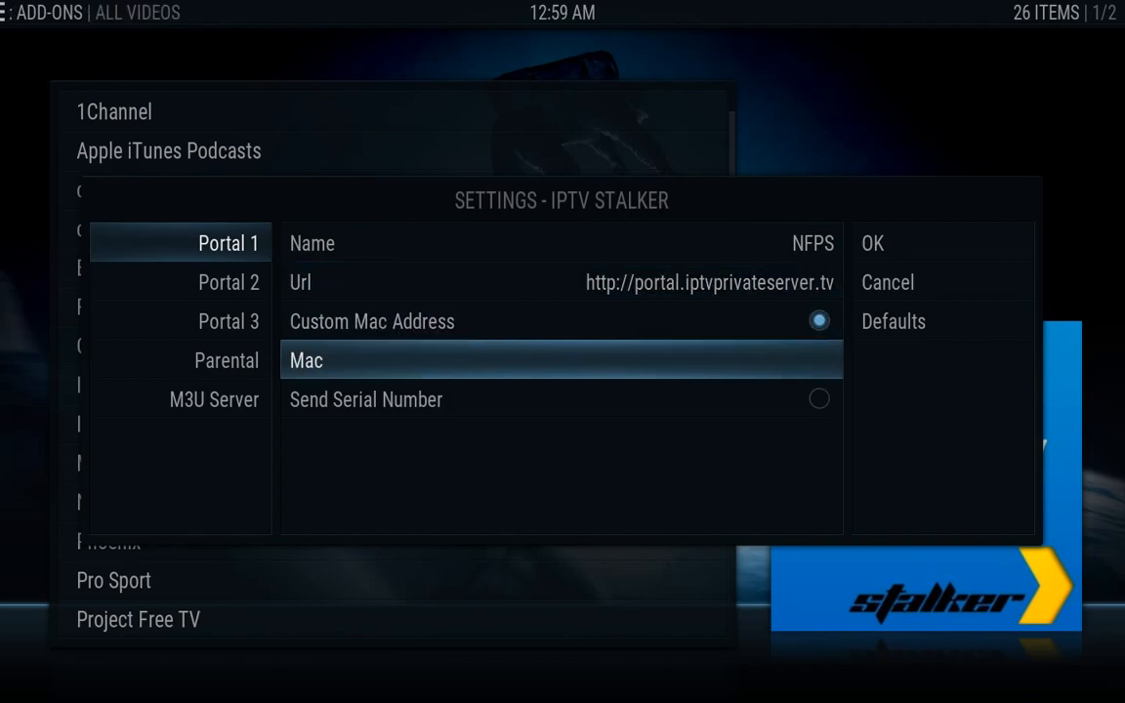
{"action": "key", "text": "Return"}
Enter 00:1A:78:xx:xx:xx as the Portal 1 Mac address and confirm it
{"action": "type", "text": "0"}
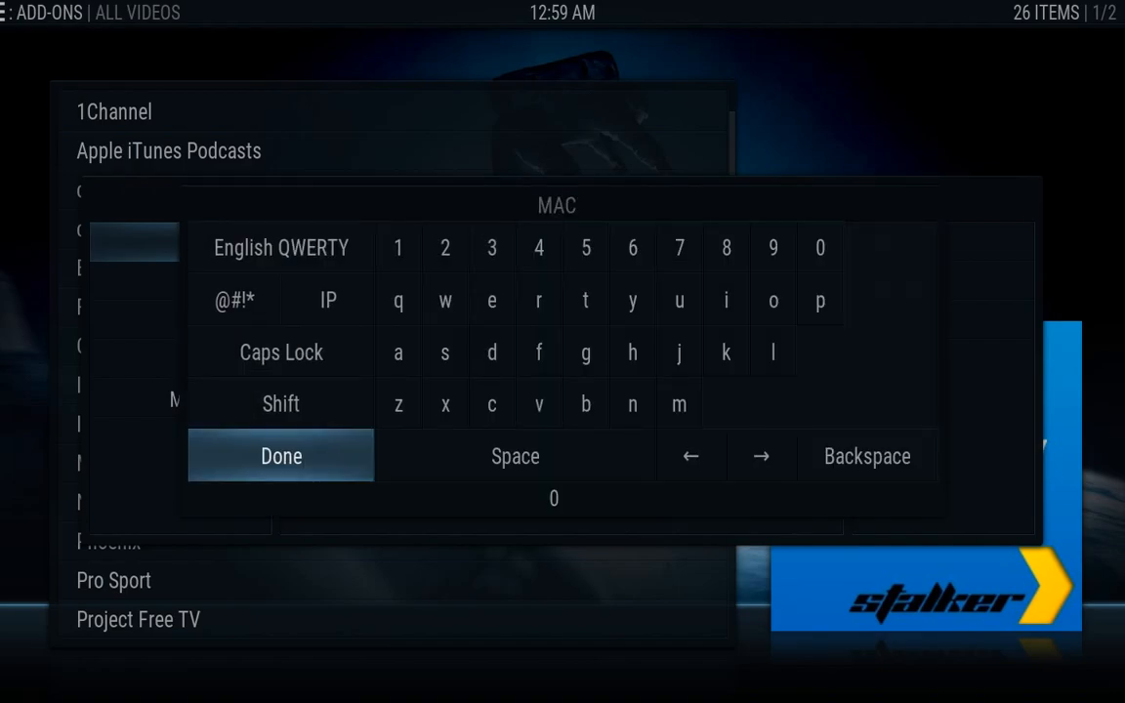
{"action": "type", "text": "0:1A:78"}
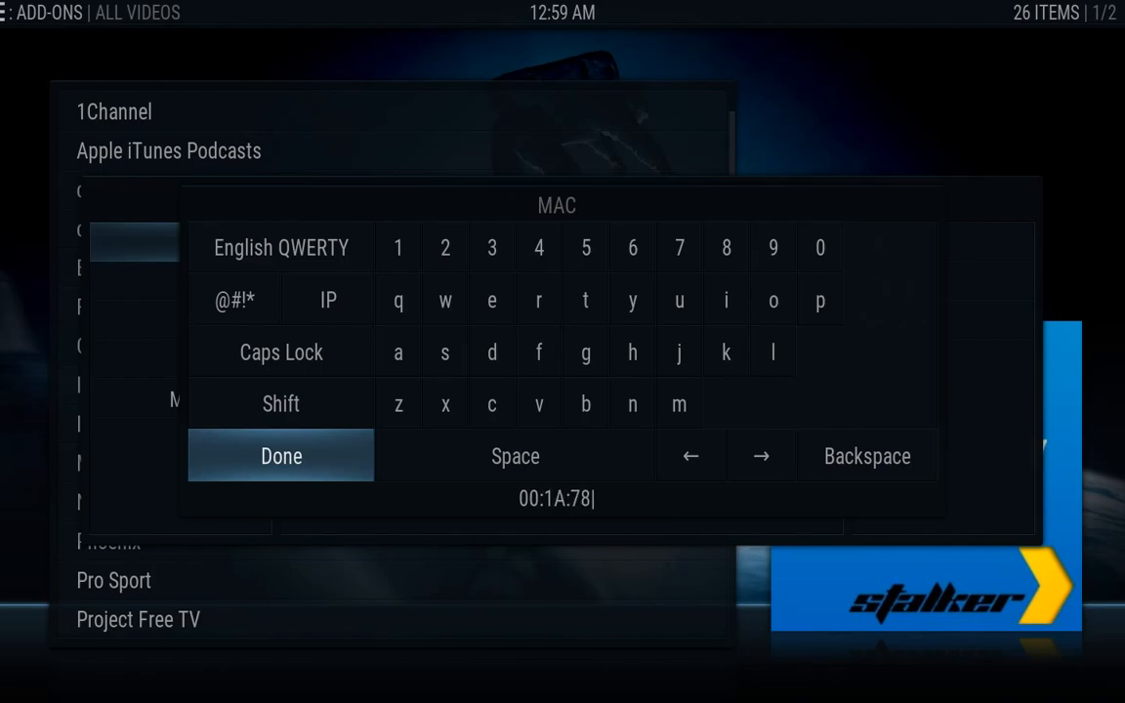
{"action": "type", "text": ":"}
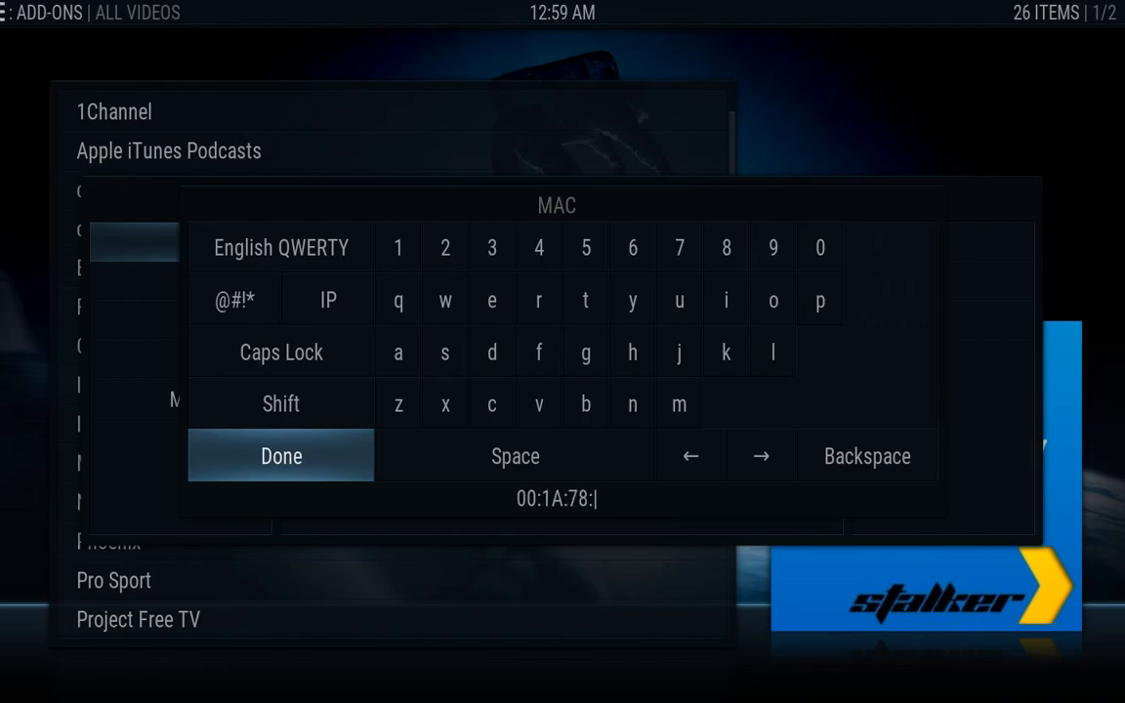
{"action": "type", "text": "00"}
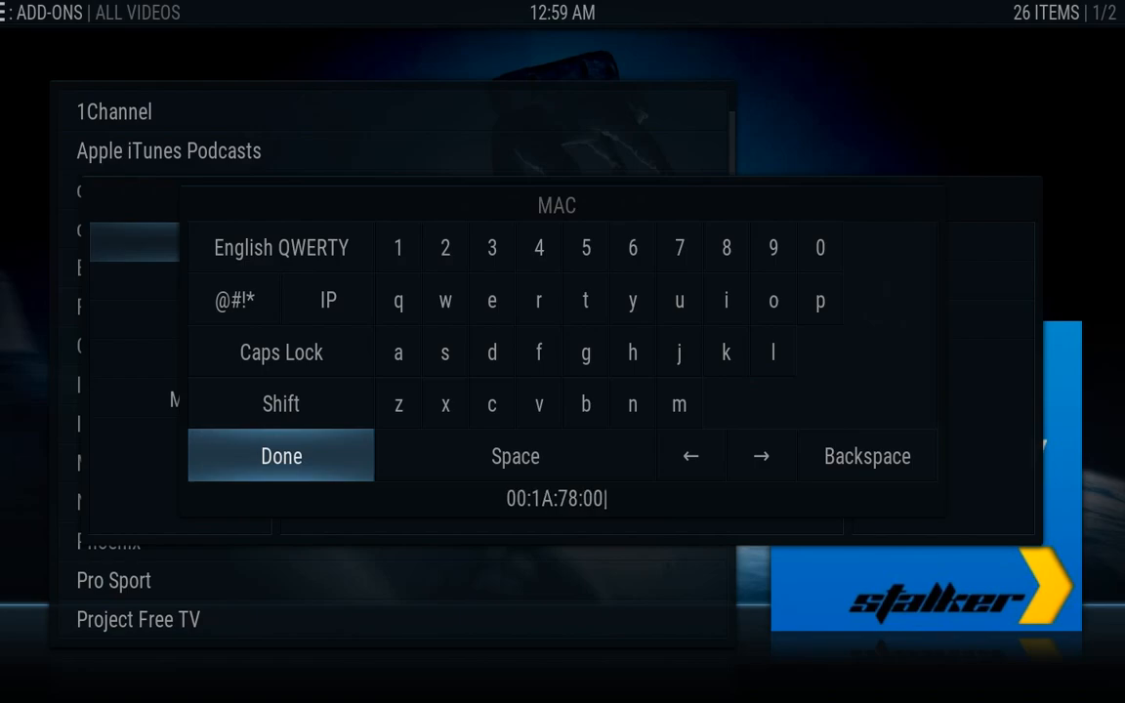
{"action": "type", "text": ":00"}
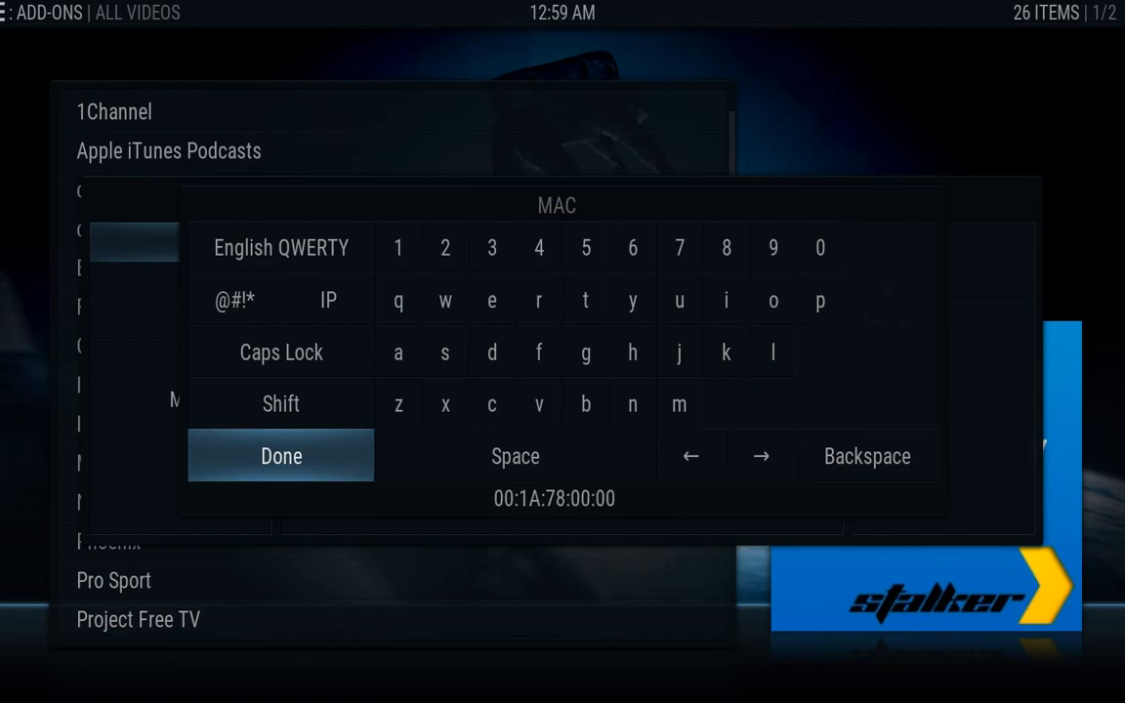
{"action": "type", "text": ":00"}
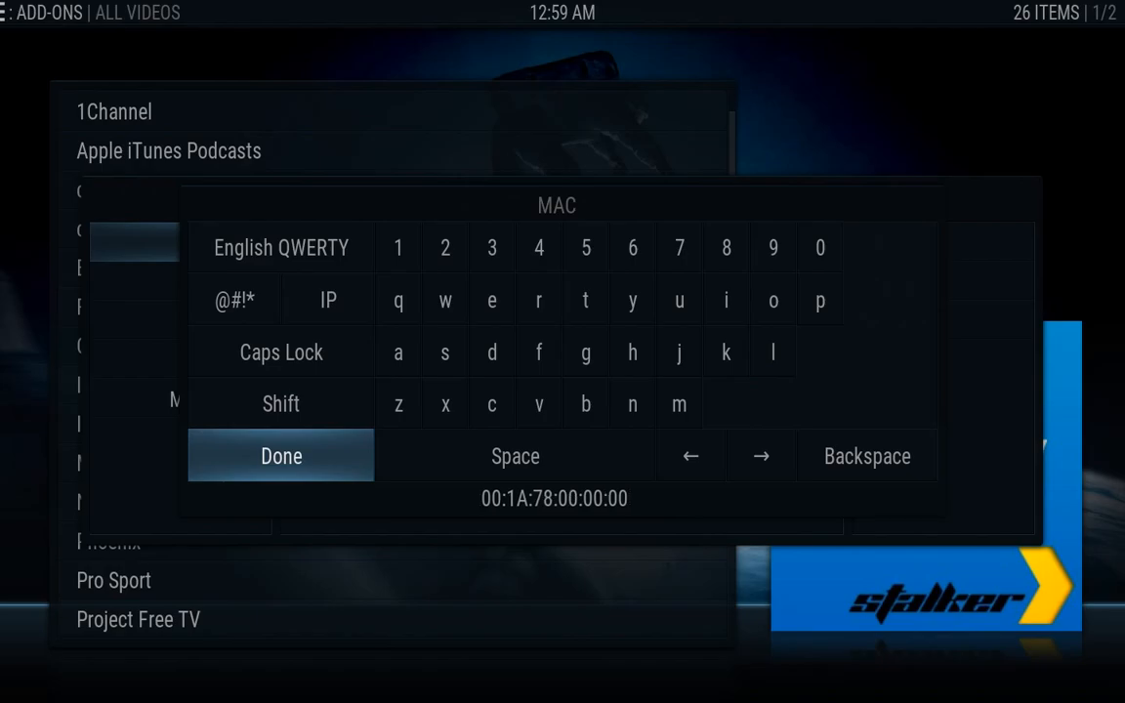
{"action": "key", "text": "BackSpace"}
{"action": "key", "text": "BackSpace"}
{"action": "key", "text": "BackSpace"}
{"action": "key", "text": "BackSpace"}
{"action": "key", "text": "BackSpace"}
{"action": "key", "text": "BackSpace"}
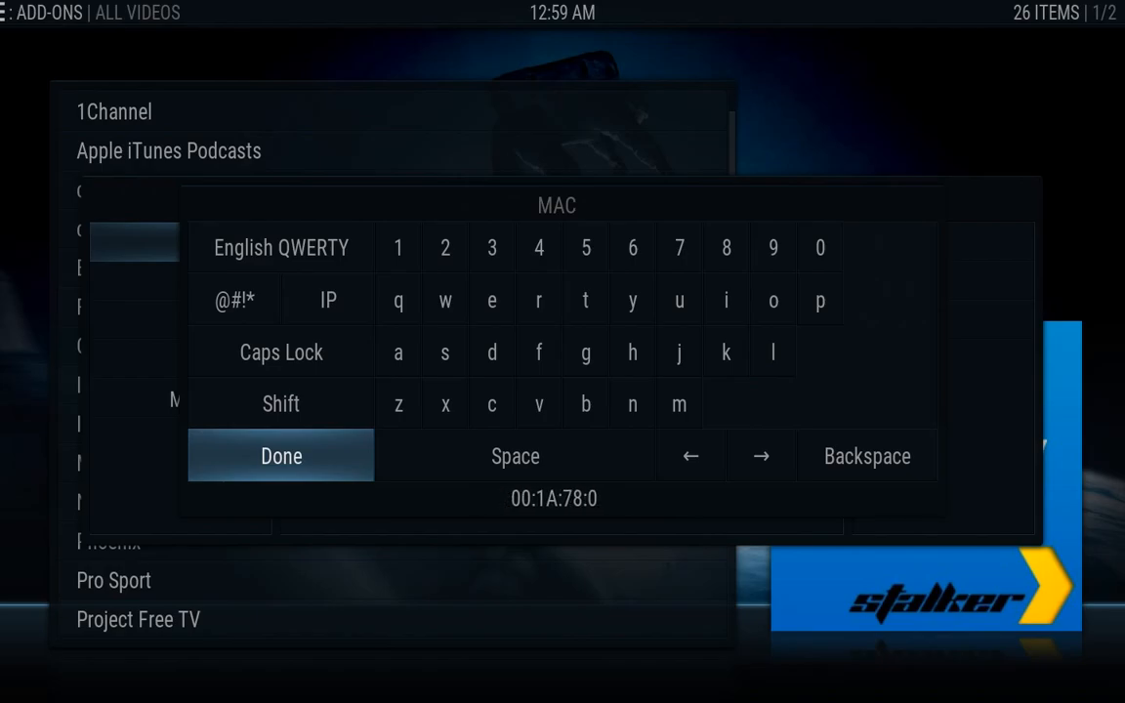
{"action": "key", "text": "BackSpace"}
{"action": "type", "text": "x"}
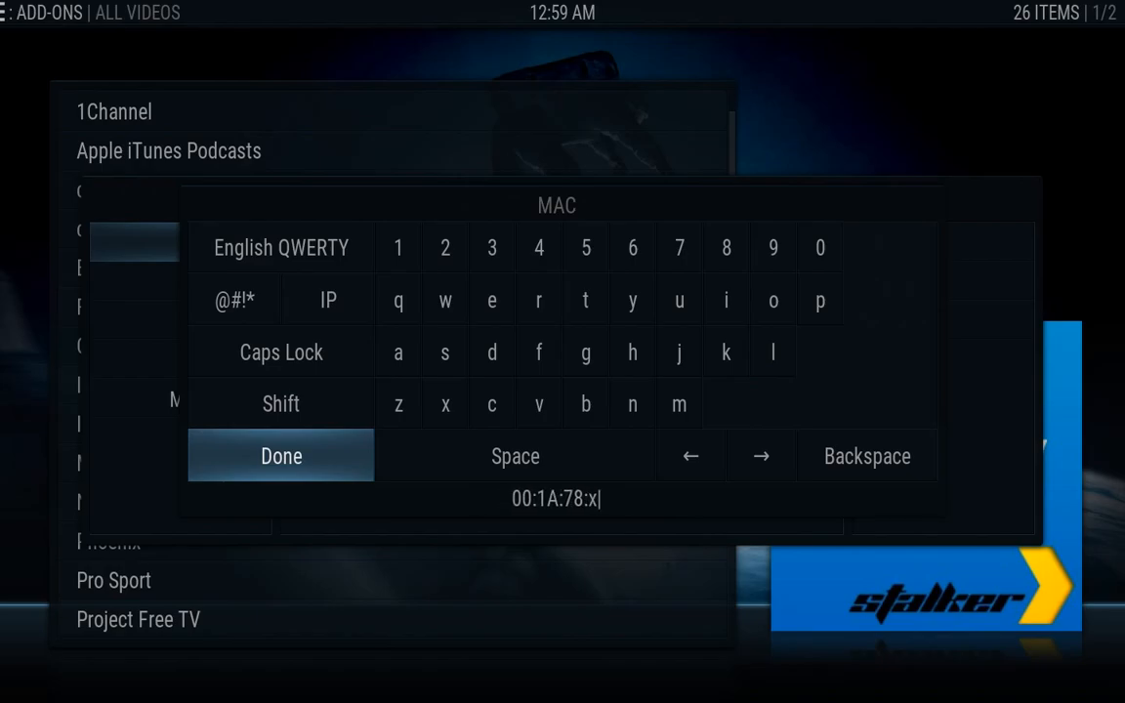
{"action": "type", "text": "x:"}
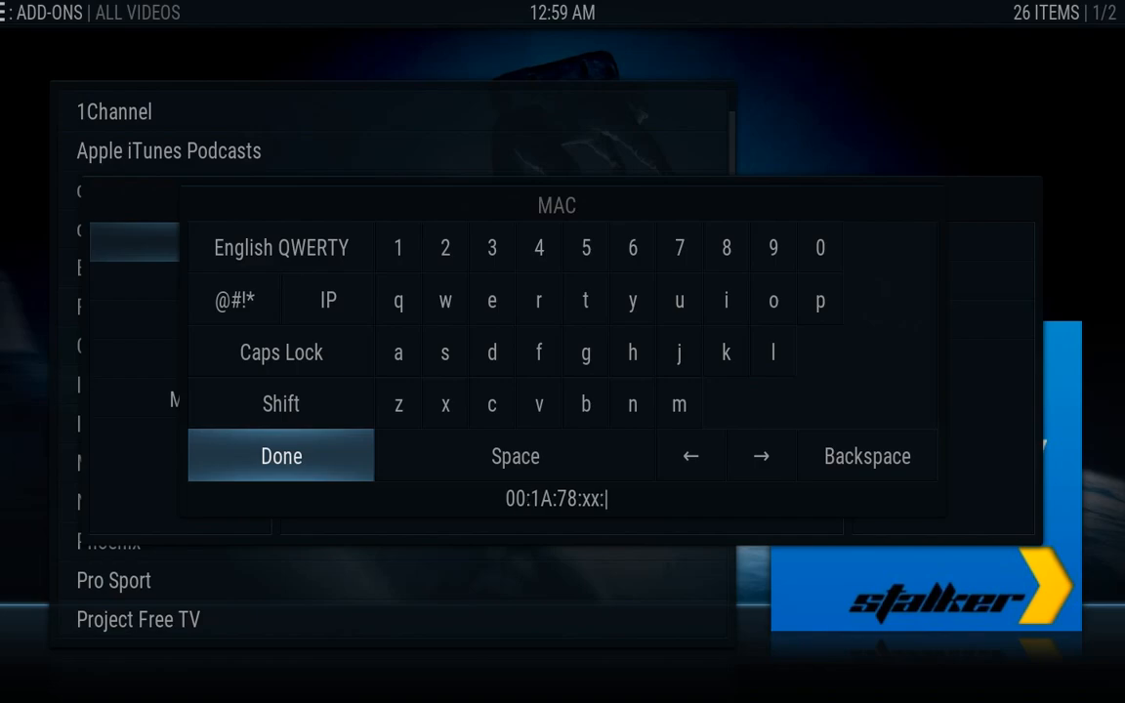
{"action": "type", "text": "xx"}
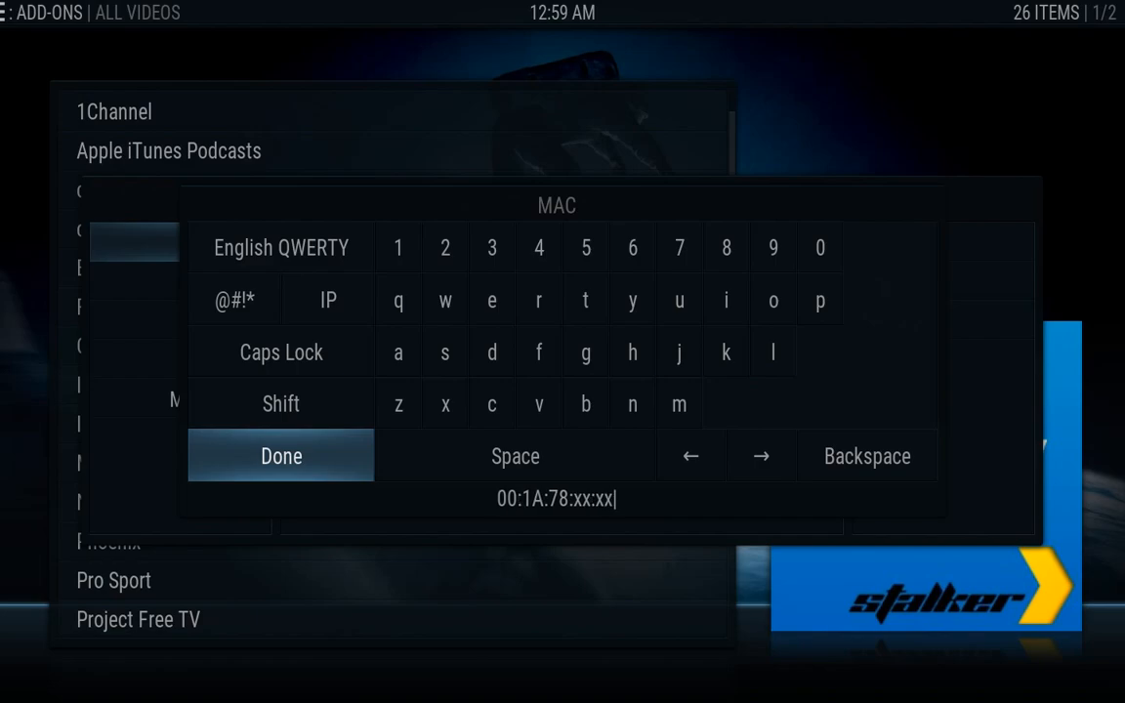
{"action": "type", "text": ":xx"}
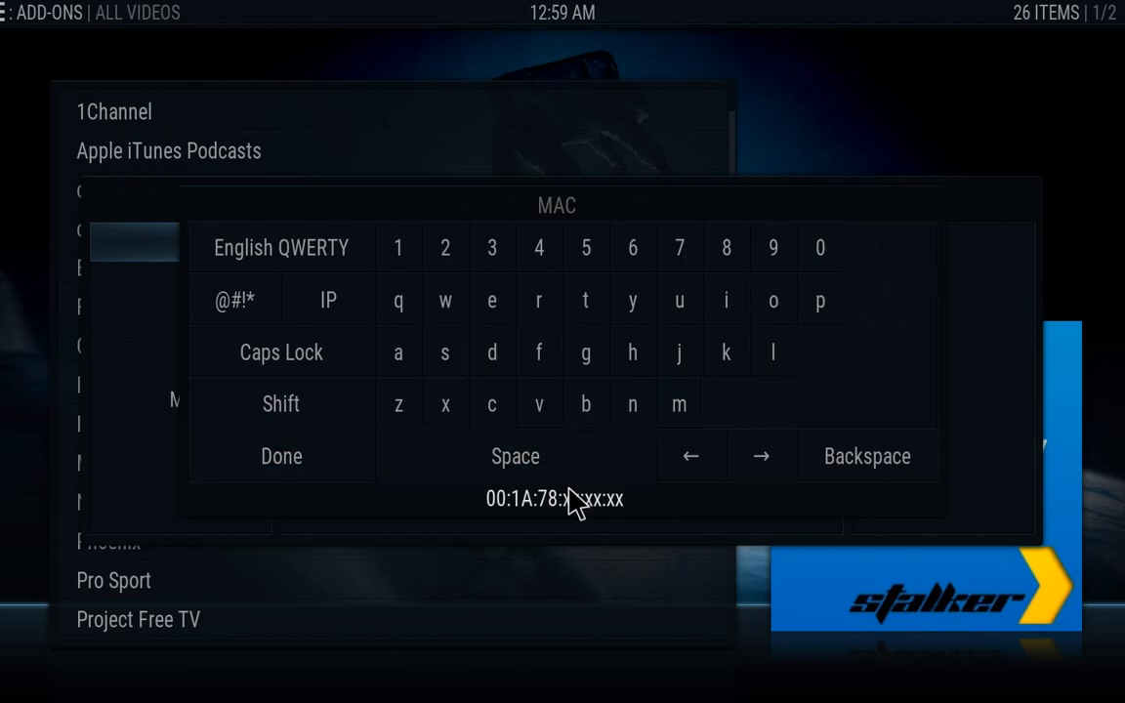
{"action": "left_click", "coordinate": [292, 468]}
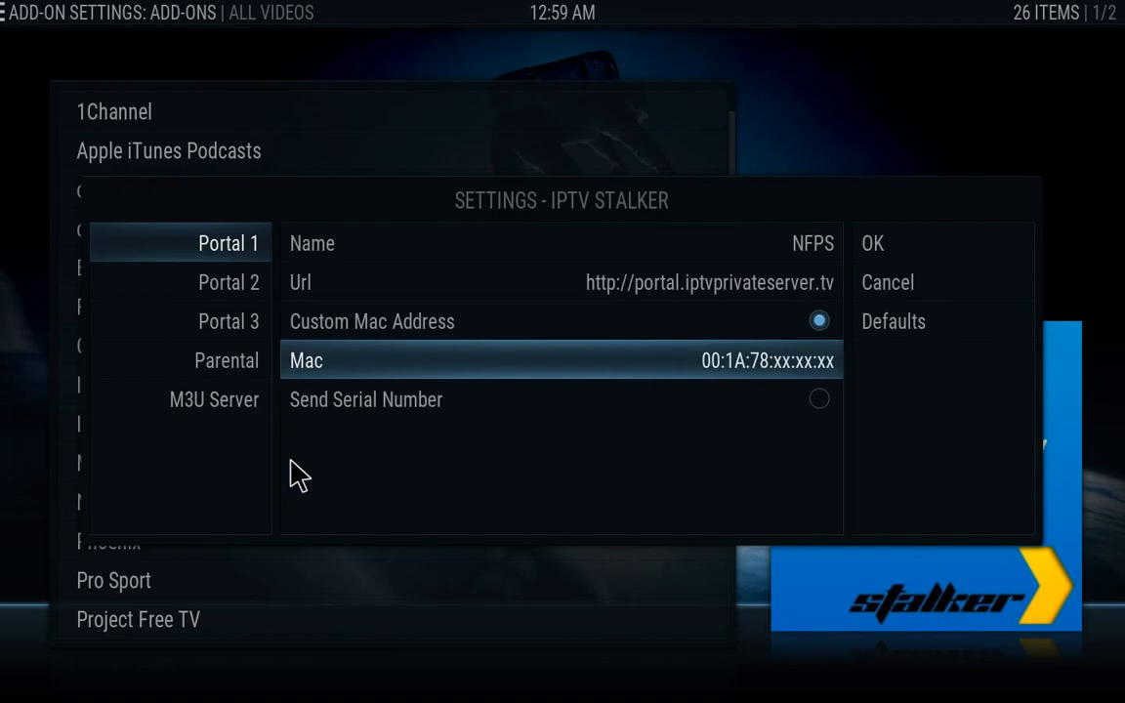
Enable Send Serial Number, save the settings, briefly launch IPTV Stalker, then return home
{"action": "left_click", "coordinate": [432, 419]}
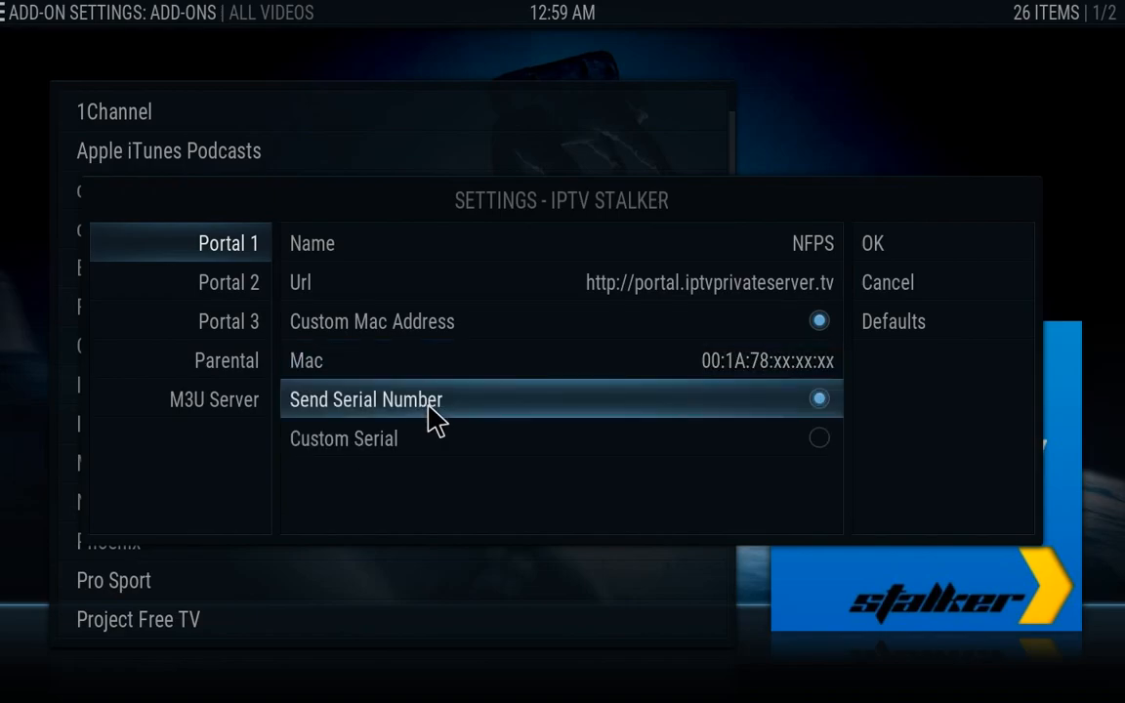
{"action": "left_click", "coordinate": [916, 264]}
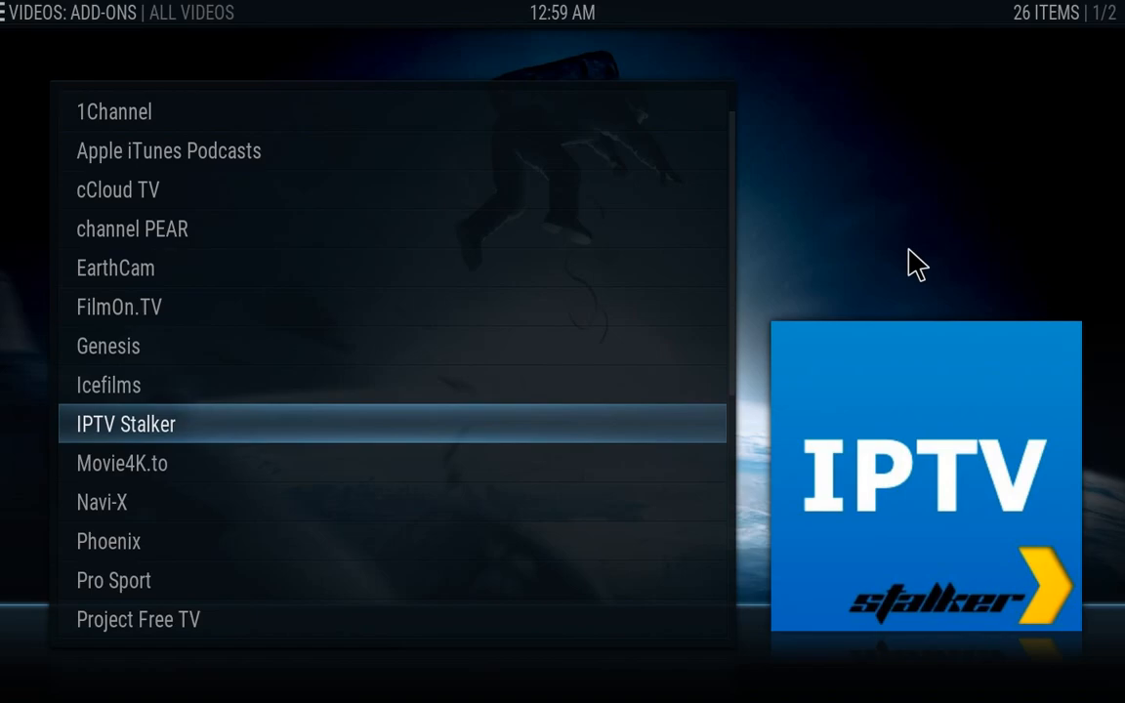
{"action": "key", "text": "Return"}
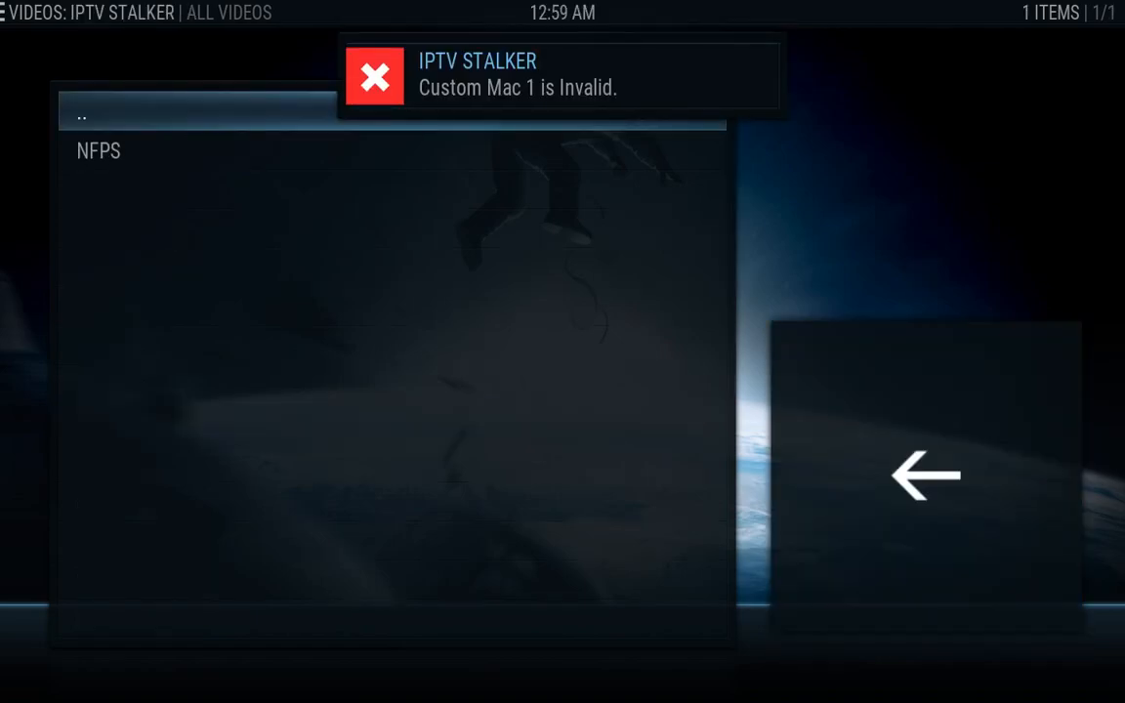
{"action": "key", "text": "Down"}
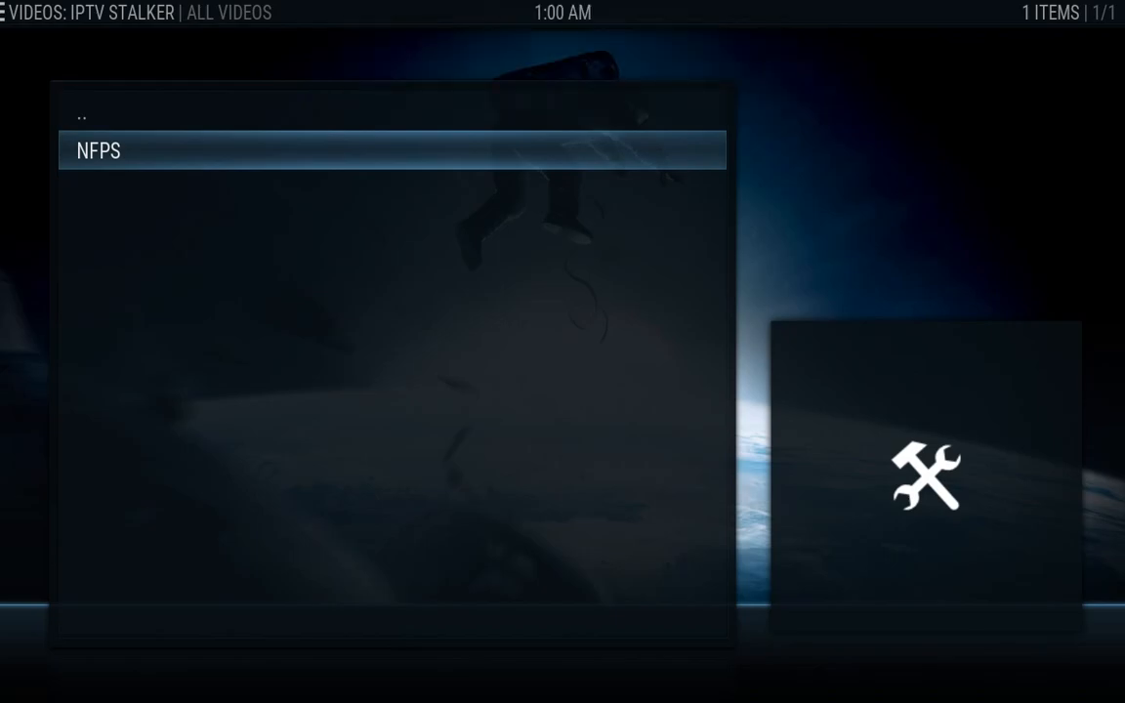
{"action": "key", "text": "Escape"}
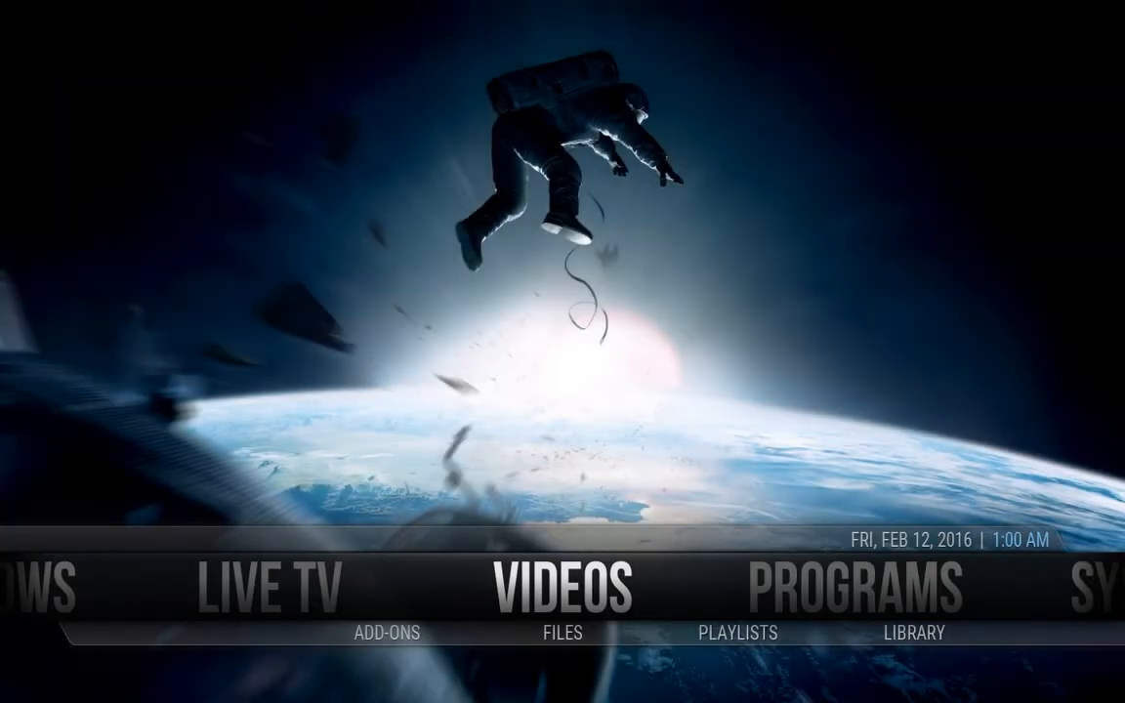
{"action": "key", "text": "Left"}
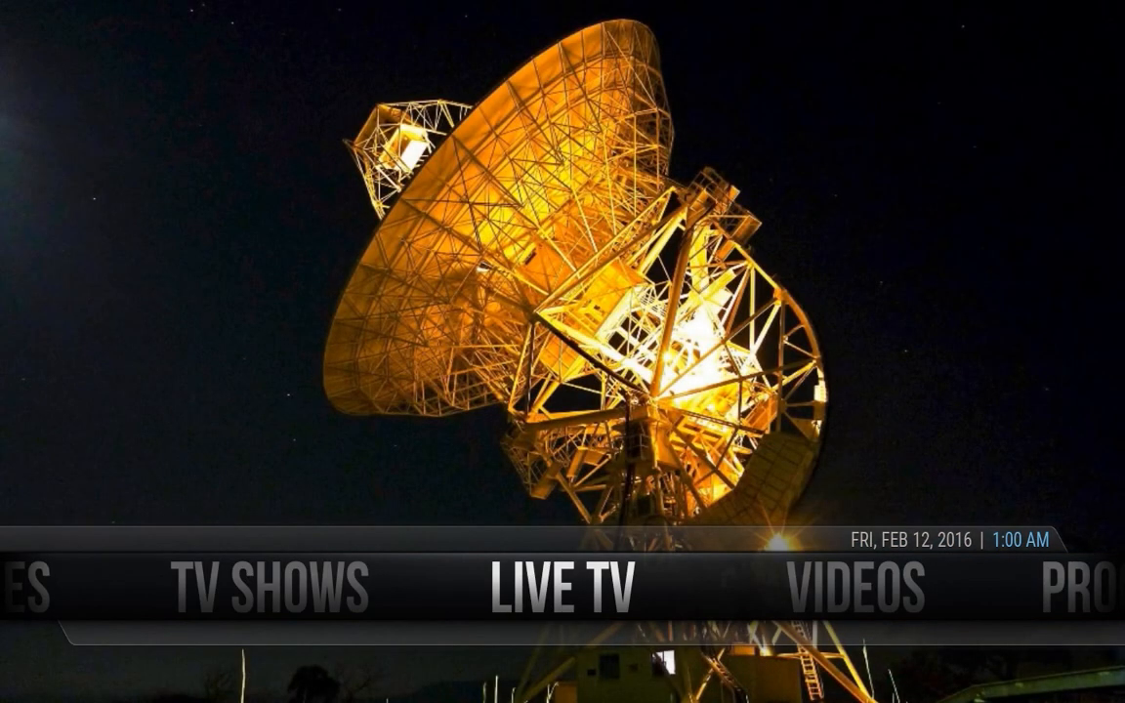
{"action": "key", "text": "Right"}
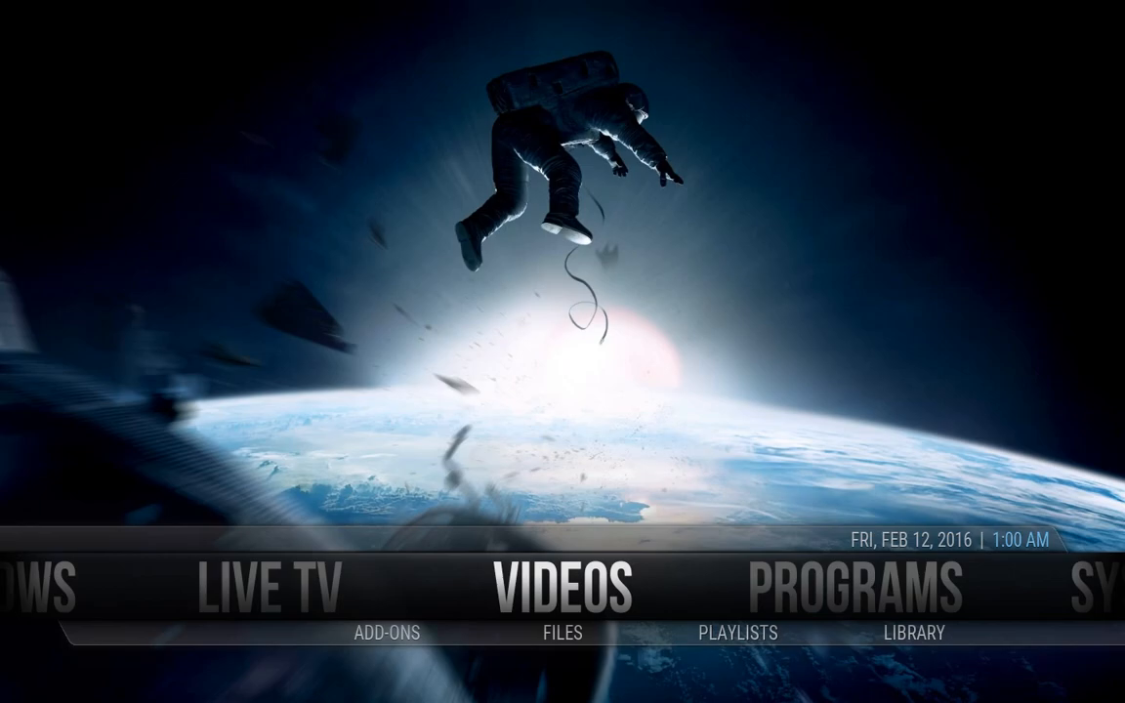
{"action": "key", "text": "Down"}
{"action": "key", "text": "Left"}
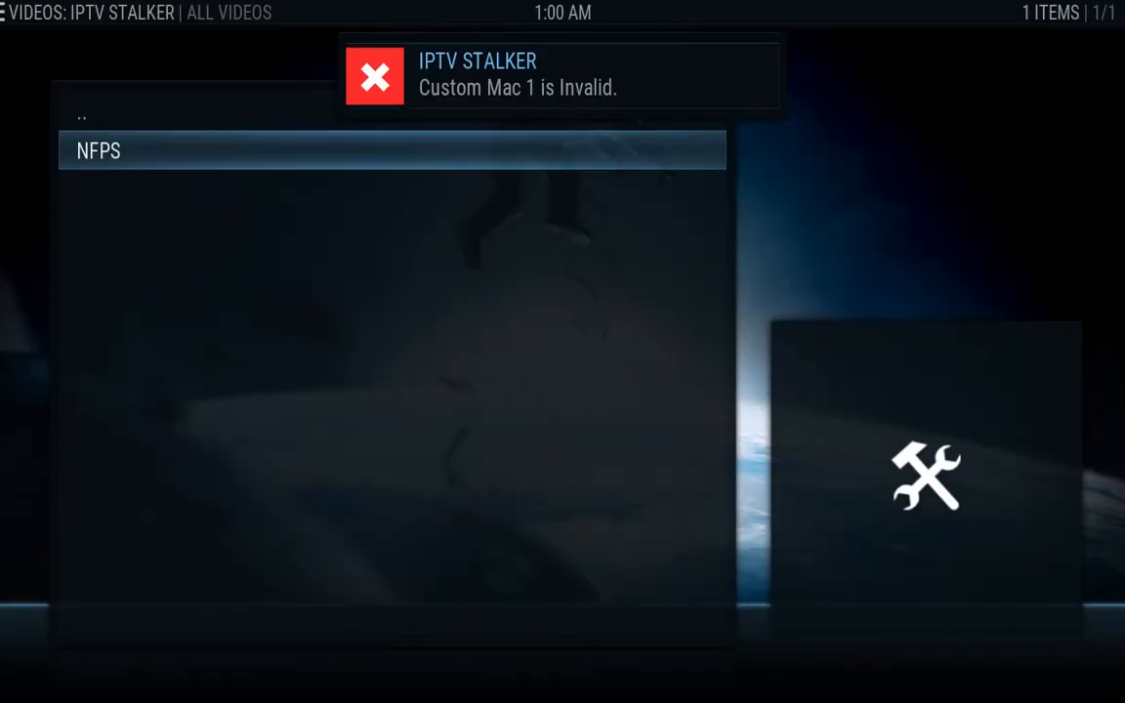
{"action": "key", "text": "Up"}
{"action": "key", "text": "Return"}
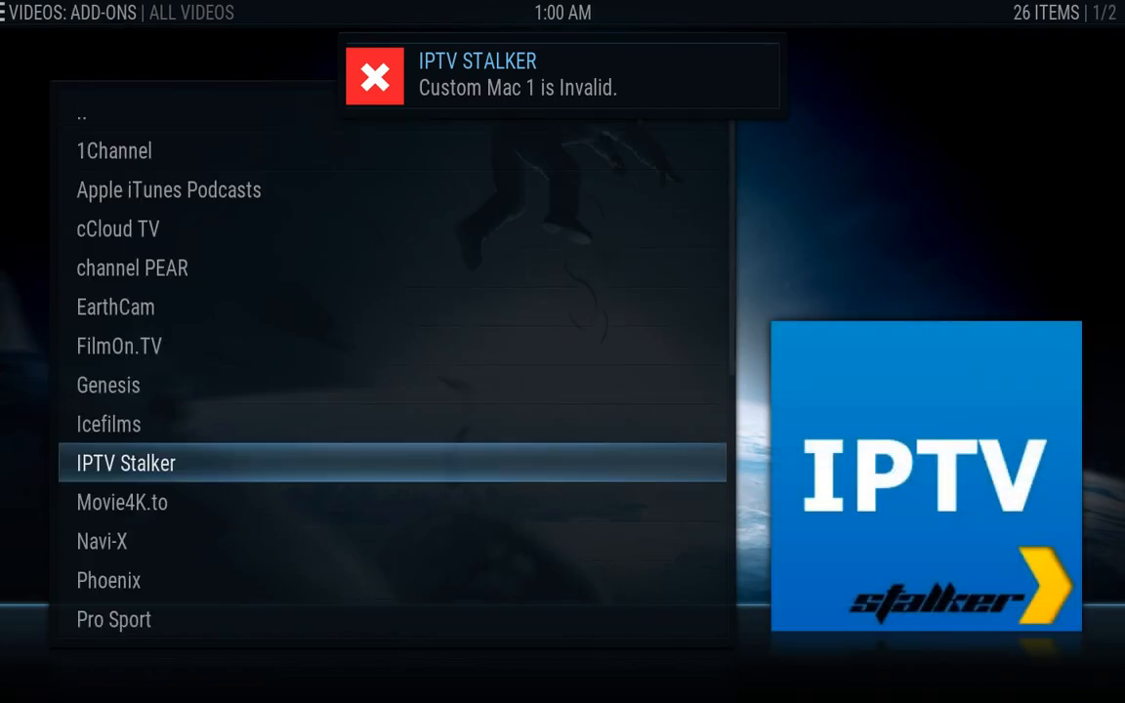
{"action": "key", "text": "Up"}
{"action": "key", "text": "Up"}
{"action": "key", "text": "Up"}
{"action": "key", "text": "Up"}
{"action": "key", "text": "Up"}
{"action": "key", "text": "Up"}
{"action": "key", "text": "Up"}
{"action": "key", "text": "Up"}
{"action": "key", "text": "Up"}
{"action": "key", "text": "Up"}
{"action": "key", "text": "Up"}
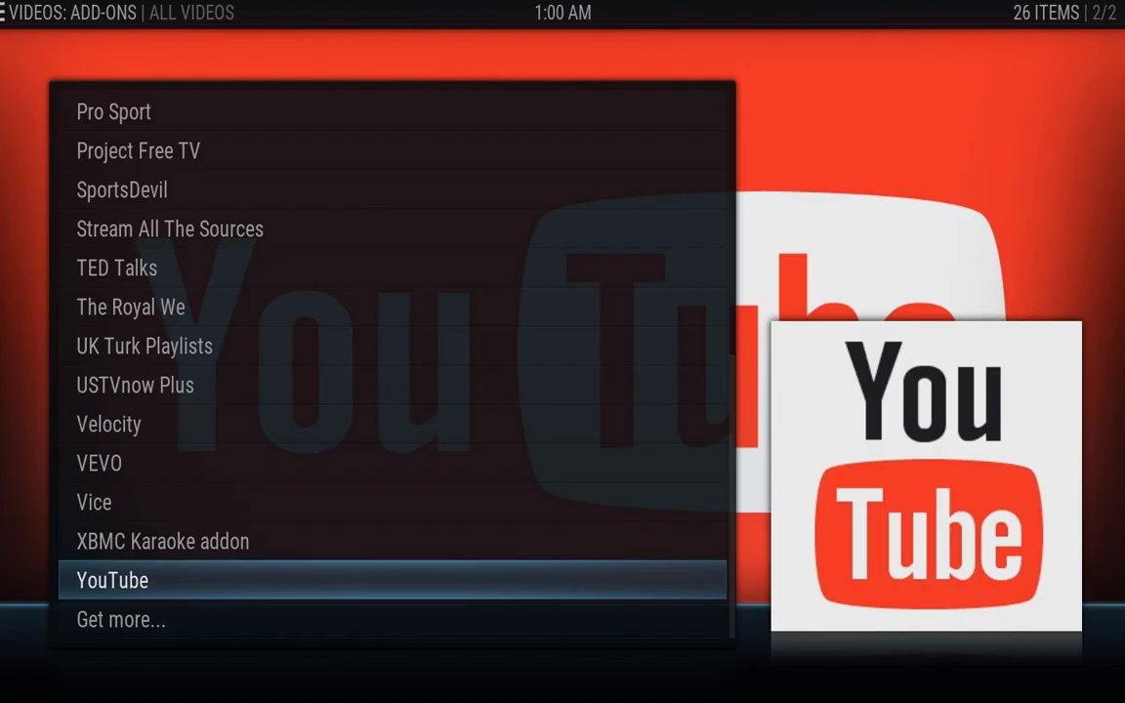
{"action": "key", "text": "Escape"}
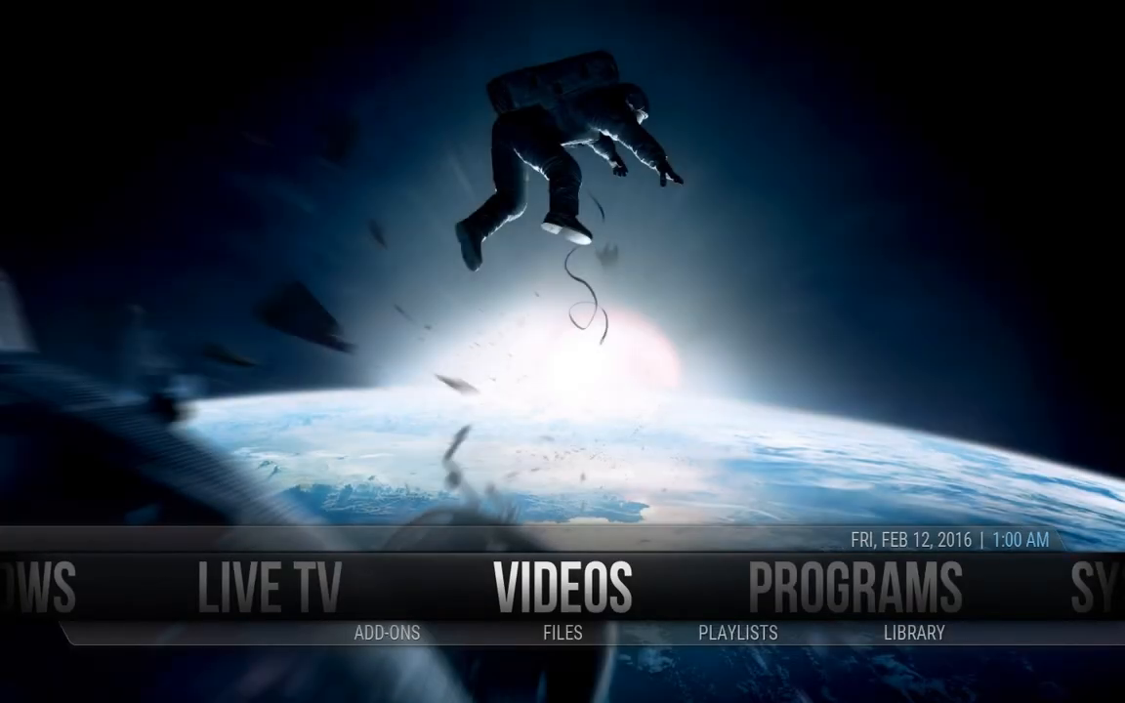
Check Program add-ons, then back out of the iVue2 repo folder to the main add-on browser
{"action": "key", "text": "Right"}
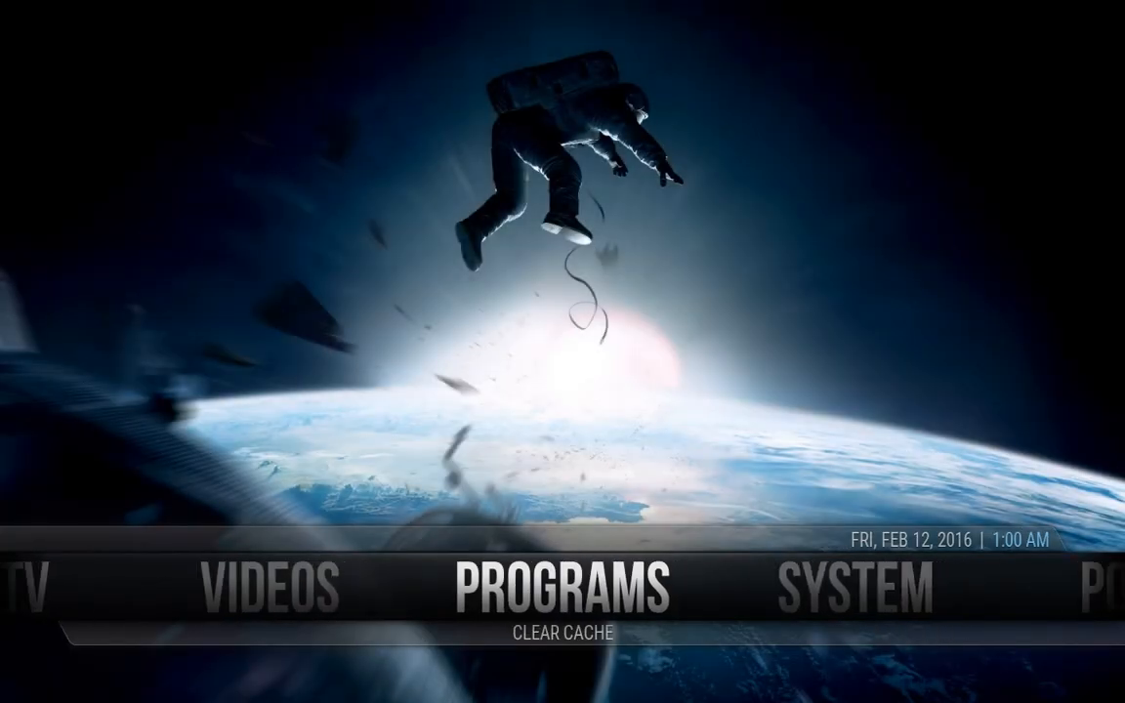
{"action": "key", "text": "Return"}
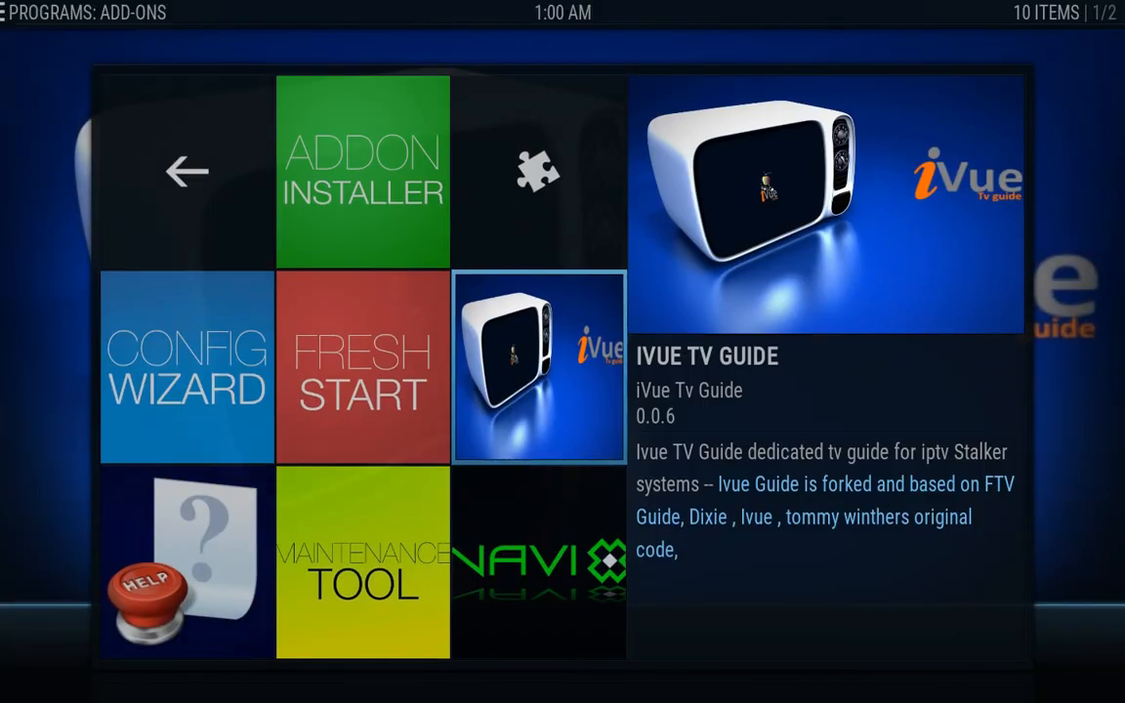
{"action": "key", "text": "Escape"}
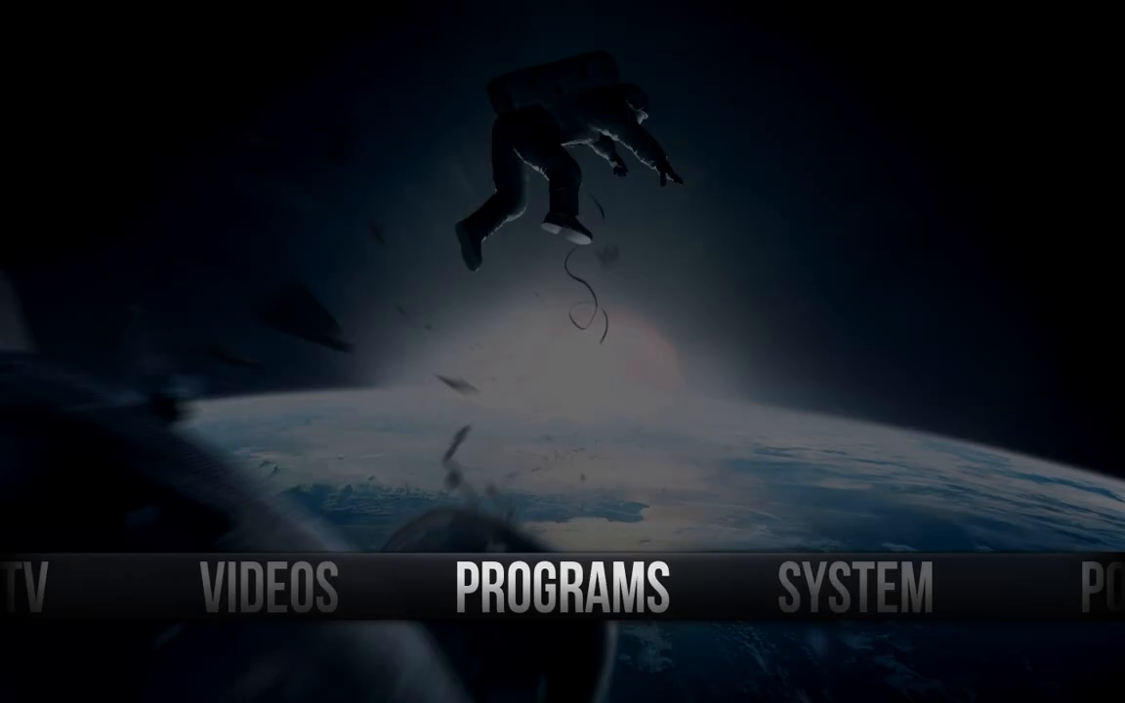
{"action": "key", "text": "Right"}
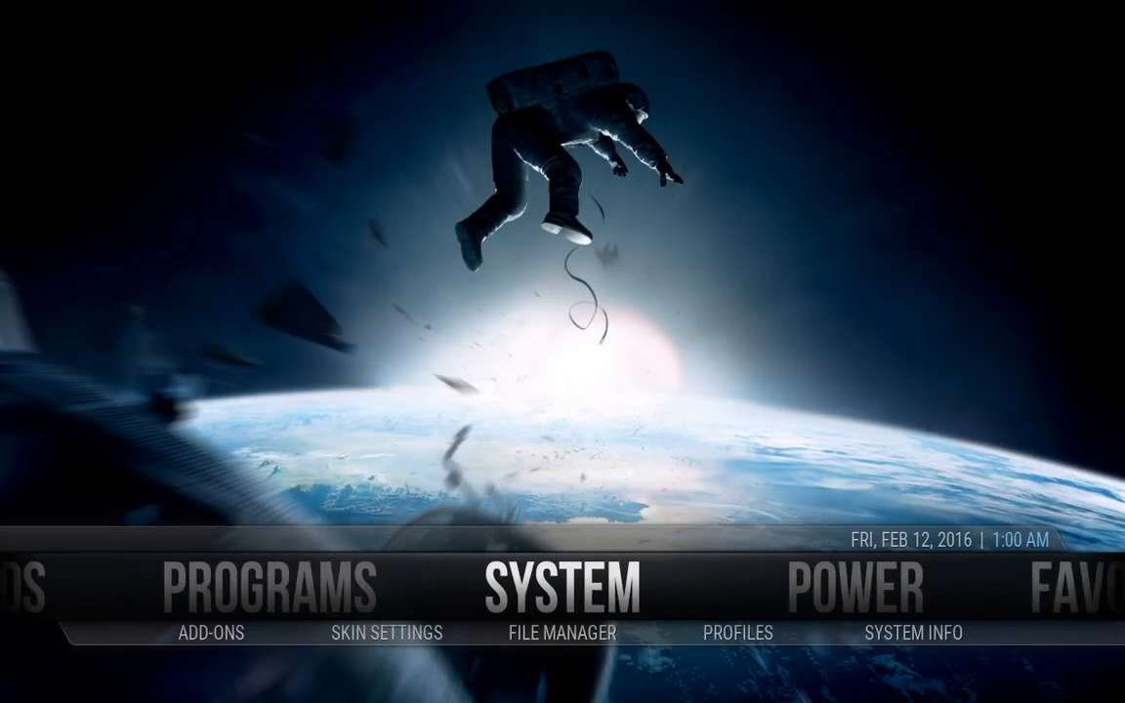
{"action": "key", "text": "Down"}
{"action": "key", "text": "Left"}
{"action": "key", "text": "Left"}
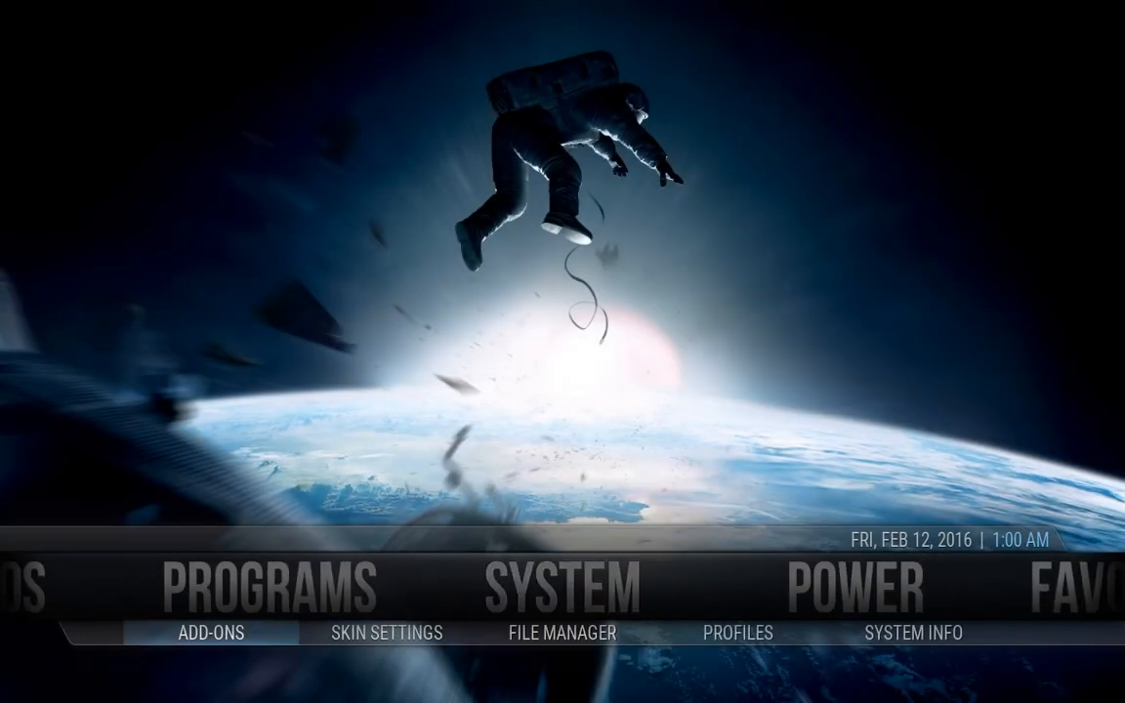
{"action": "key", "text": "Return"}
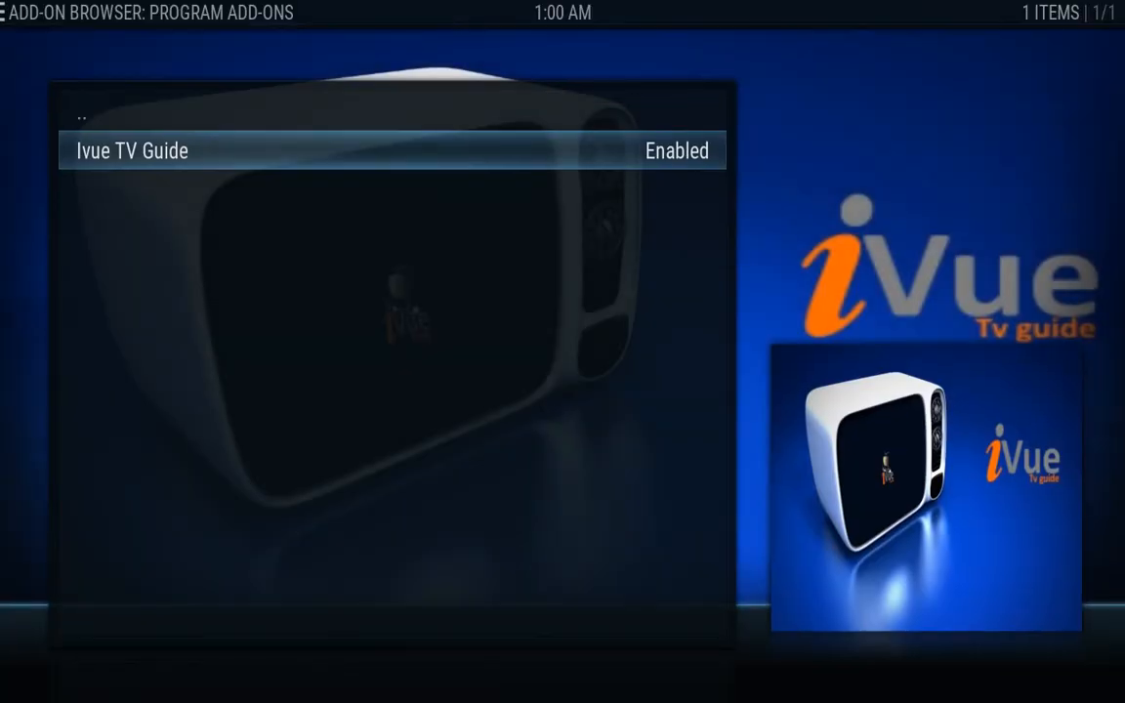
{"action": "key", "text": "Up"}
{"action": "key", "text": "Return"}
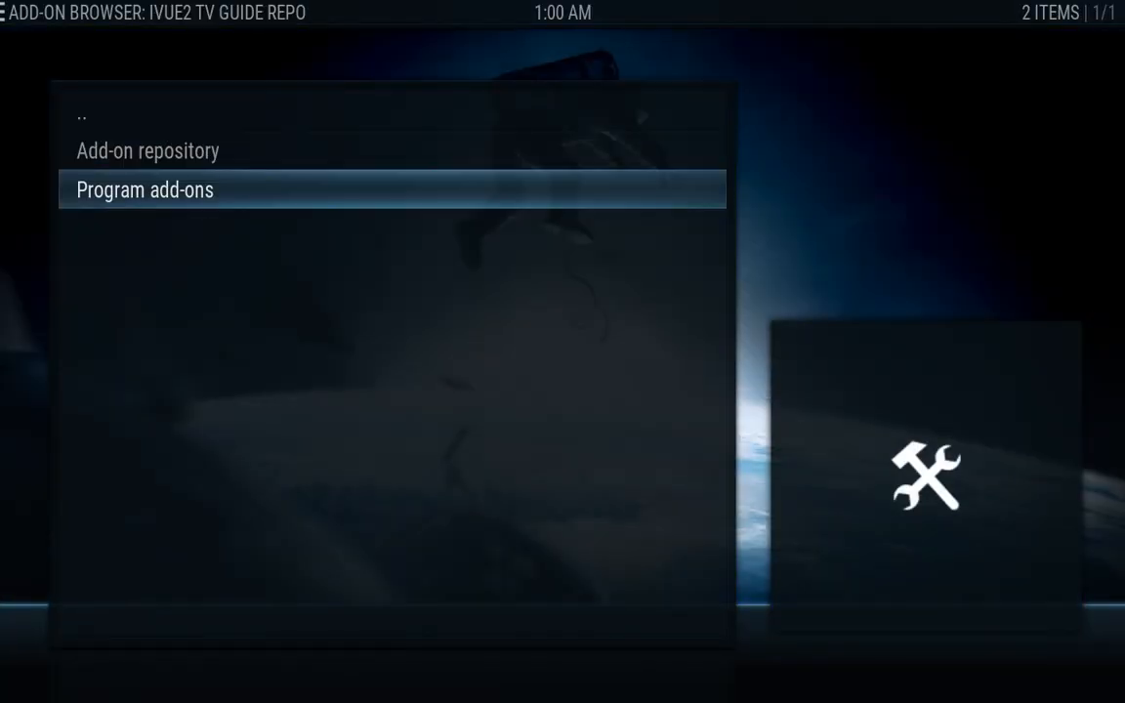
{"action": "key", "text": "Up"}
{"action": "key", "text": "Up"}
{"action": "key", "text": "Return"}
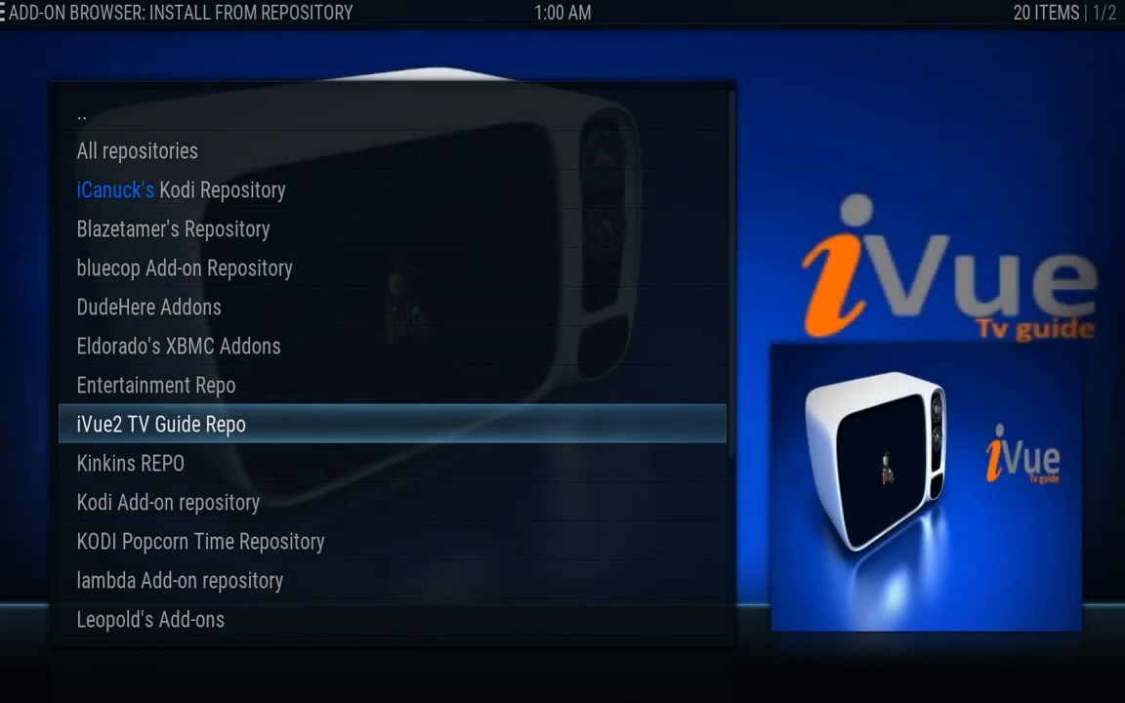
{"action": "key", "text": "Down"}
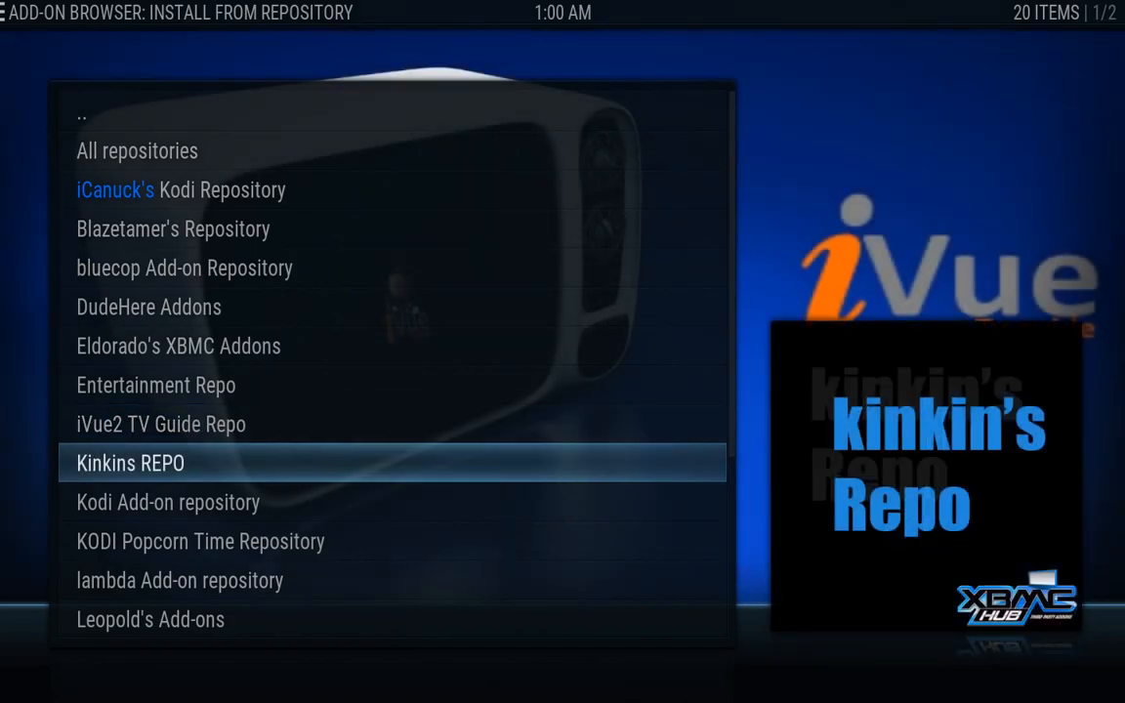
{"action": "key", "text": "Up"}
{"action": "key", "text": "Up"}
{"action": "key", "text": "Up"}
{"action": "key", "text": "Up"}
{"action": "key", "text": "Up"}
{"action": "key", "text": "Up"}
{"action": "key", "text": "Up"}
{"action": "key", "text": "Up"}
{"action": "key", "text": "Up"}
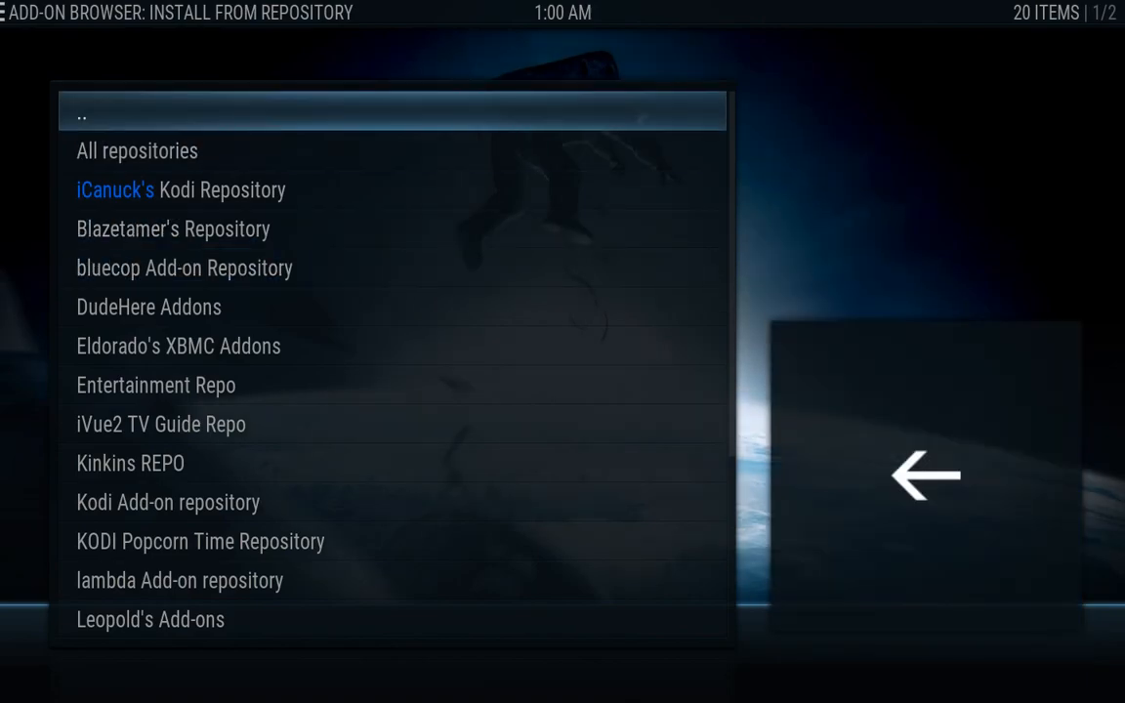
{"action": "key", "text": "Return"}
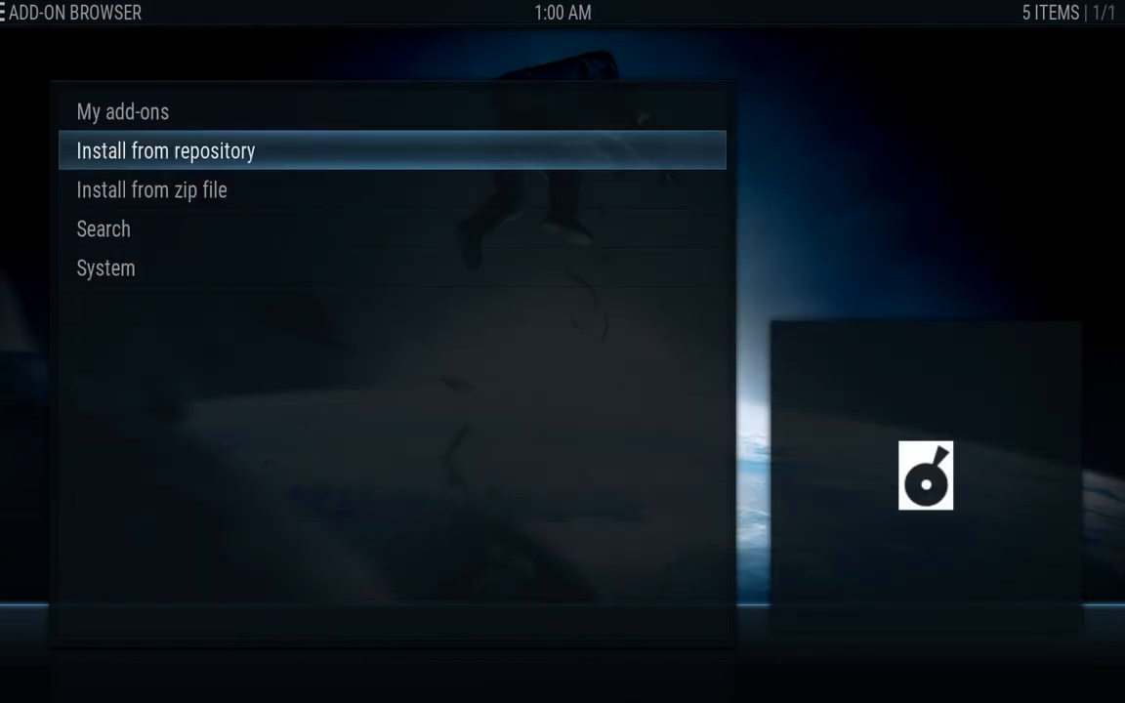
Install Easy Advanced Settings from Kinkins REPO's Program add-ons and return home
{"action": "key", "text": "Return"}
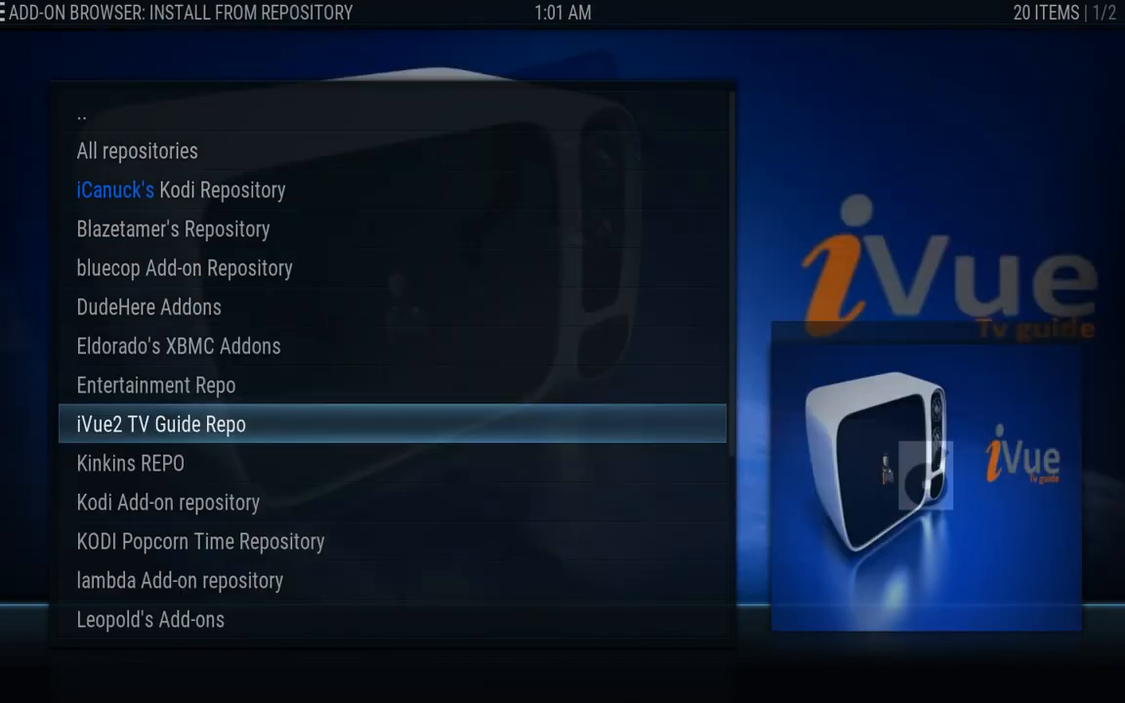
{"action": "key", "text": "Down"}
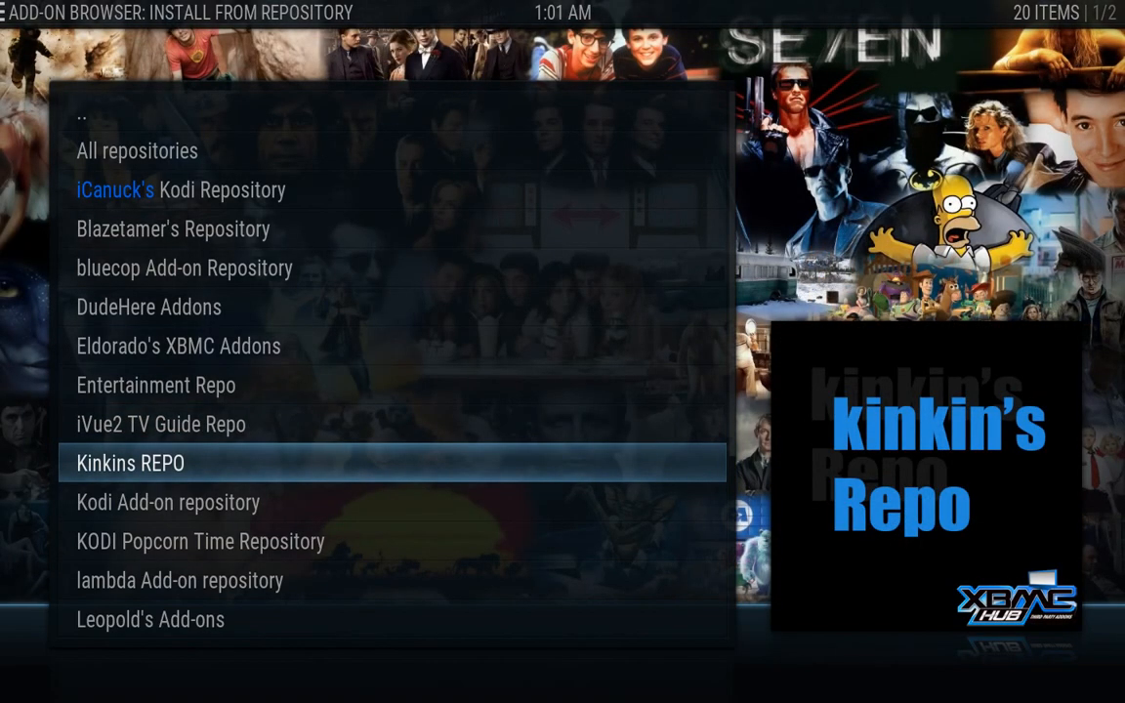
{"action": "key", "text": "Return"}
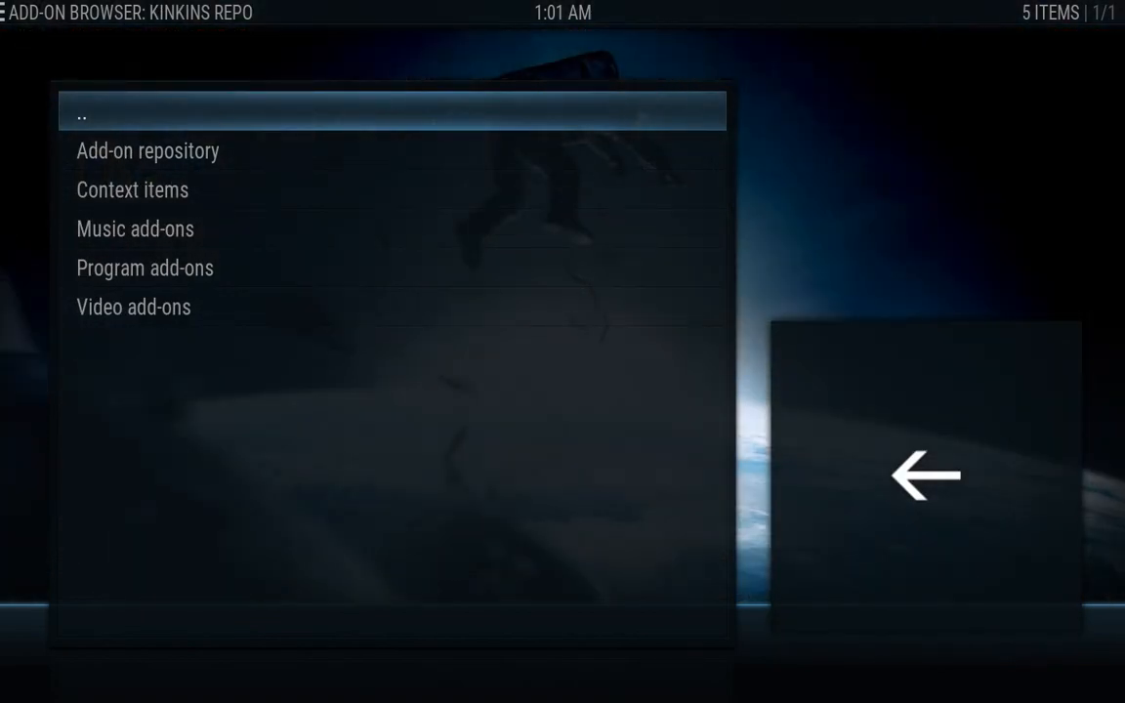
{"action": "key", "text": "Down"}
{"action": "key", "text": "Down"}
{"action": "key", "text": "Down"}
{"action": "key", "text": "Down"}
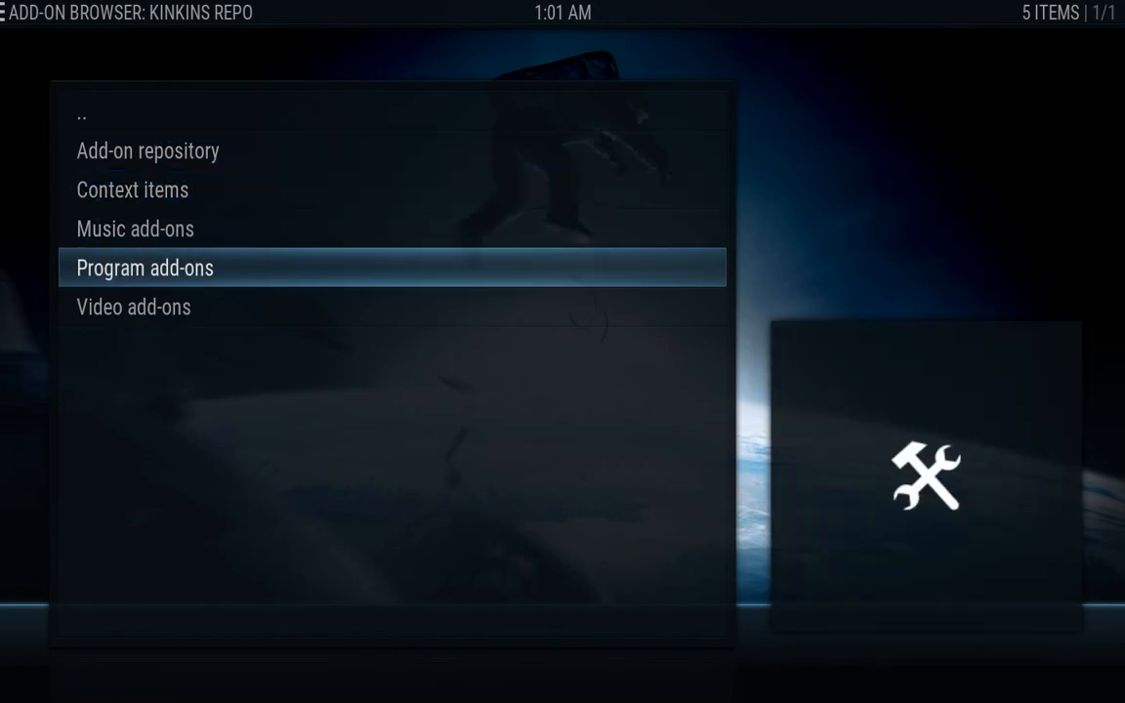
{"action": "key", "text": "Return"}
{"action": "key", "text": "Down"}
{"action": "key", "text": "Down"}
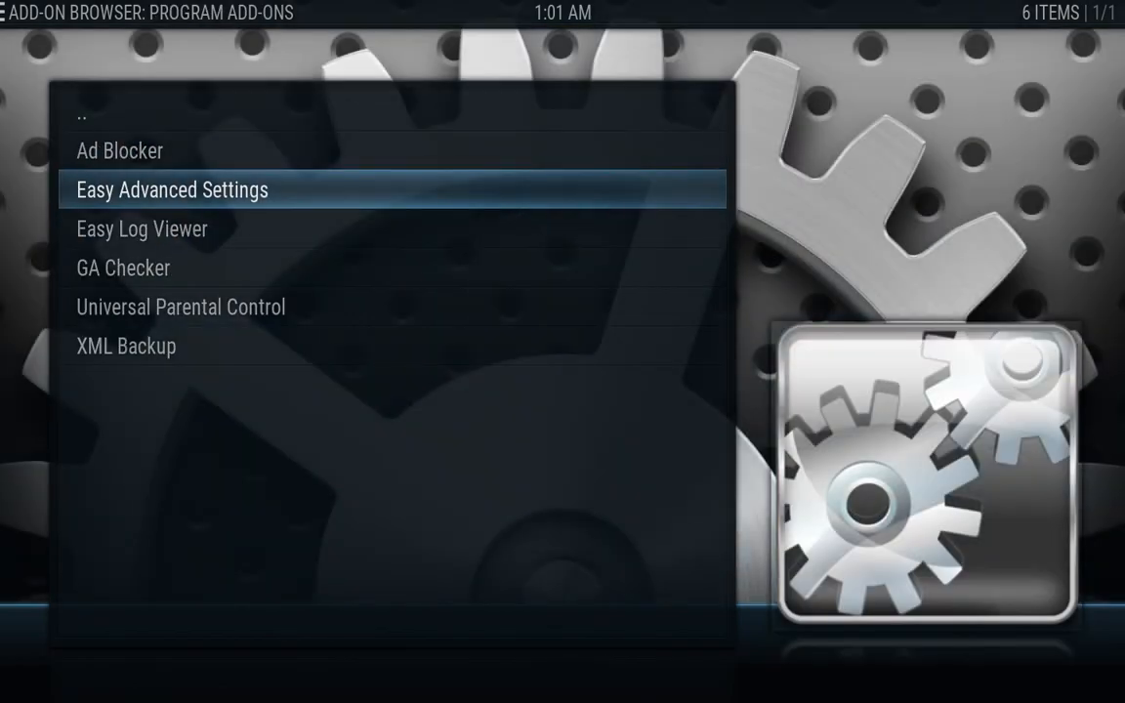
{"action": "key", "text": "Return"}
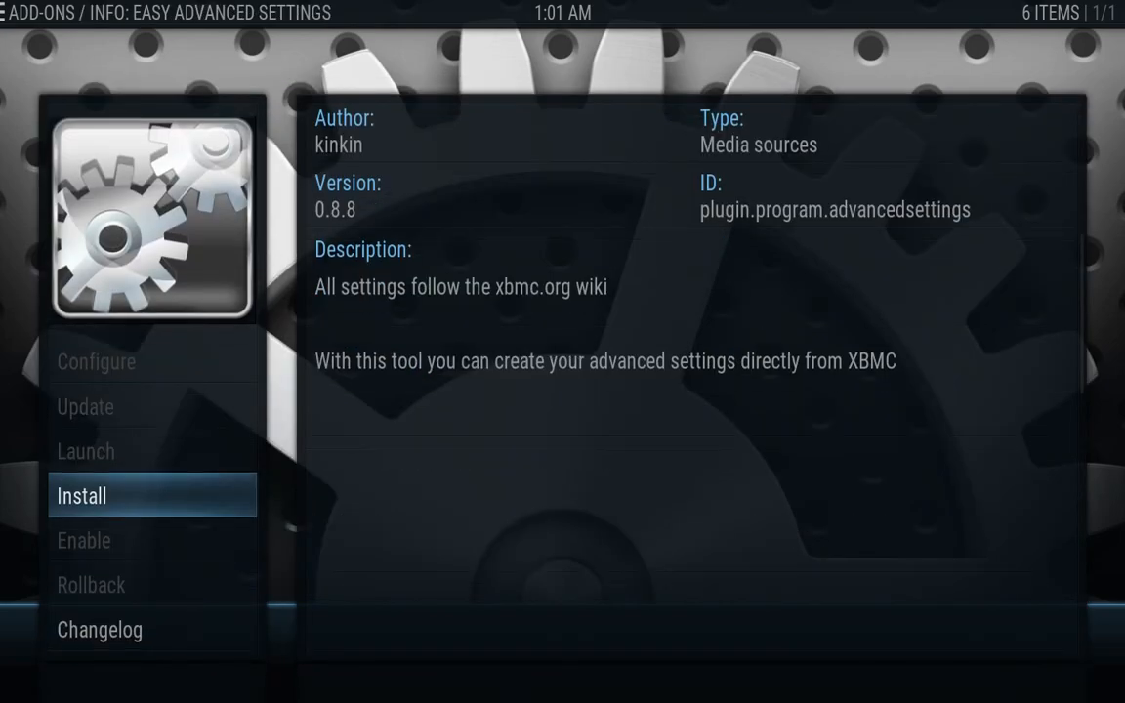
{"action": "key", "text": "Return"}
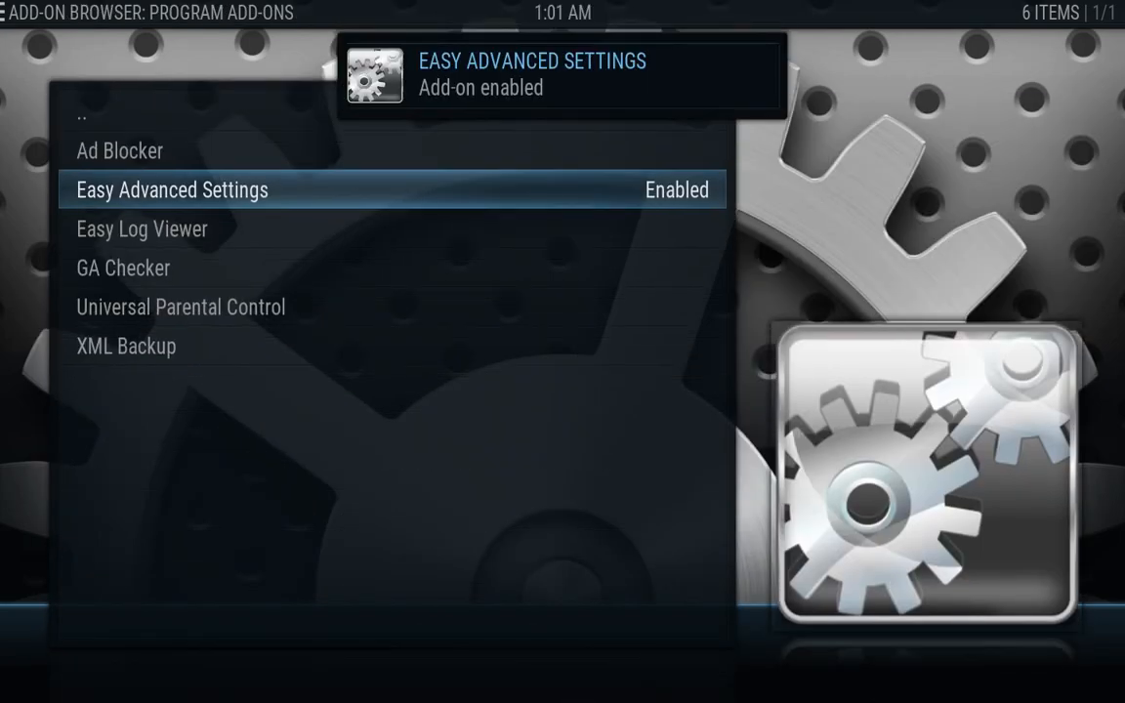
{"action": "key", "text": "Escape"}
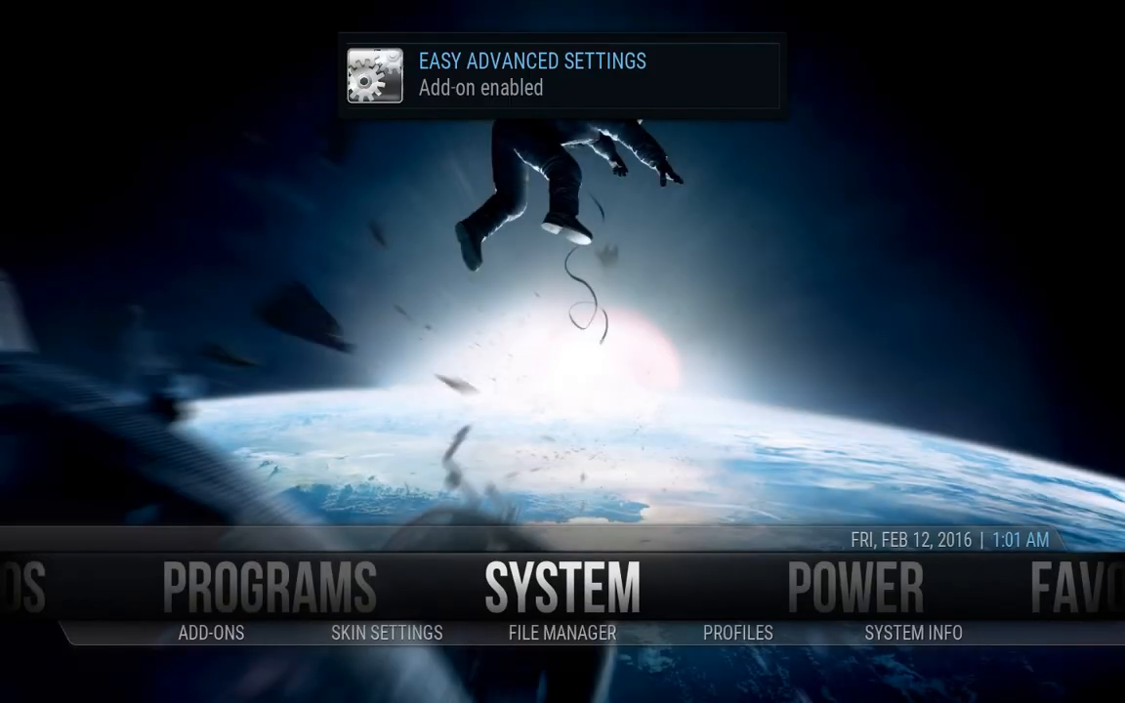
Launch Easy Advanced Settings from Video add-ons, open Edit Settings, and highlight Network
{"action": "key", "text": "Left"}
{"action": "key", "text": "Left"}
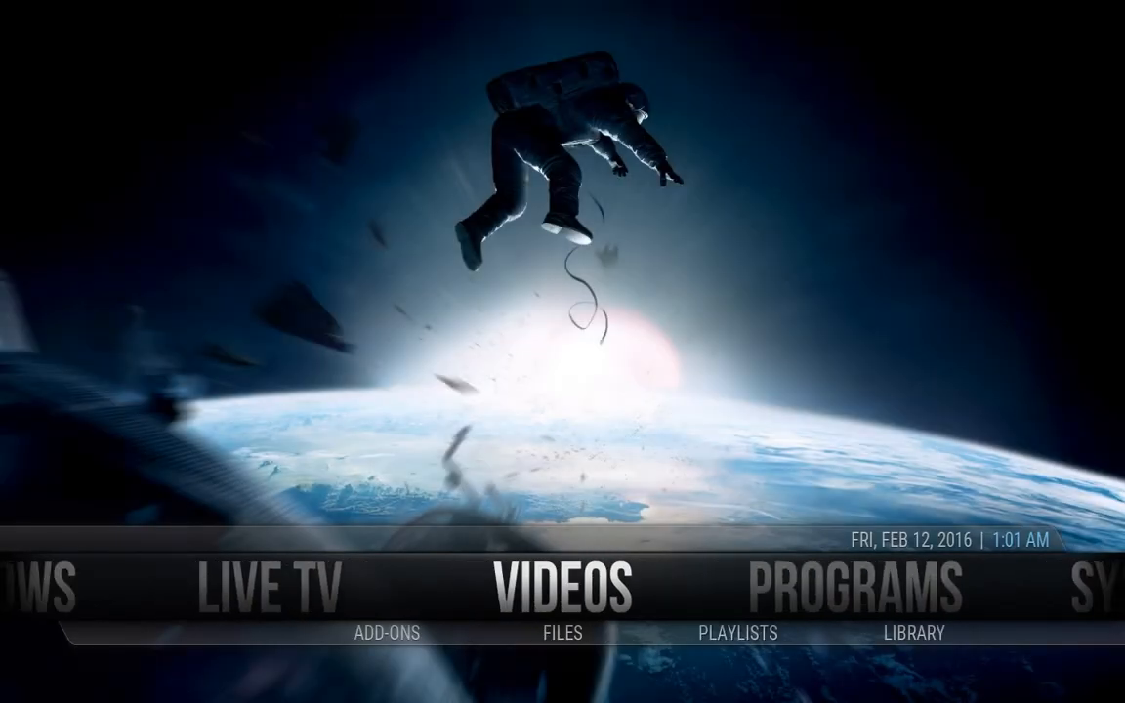
{"action": "key", "text": "Down"}
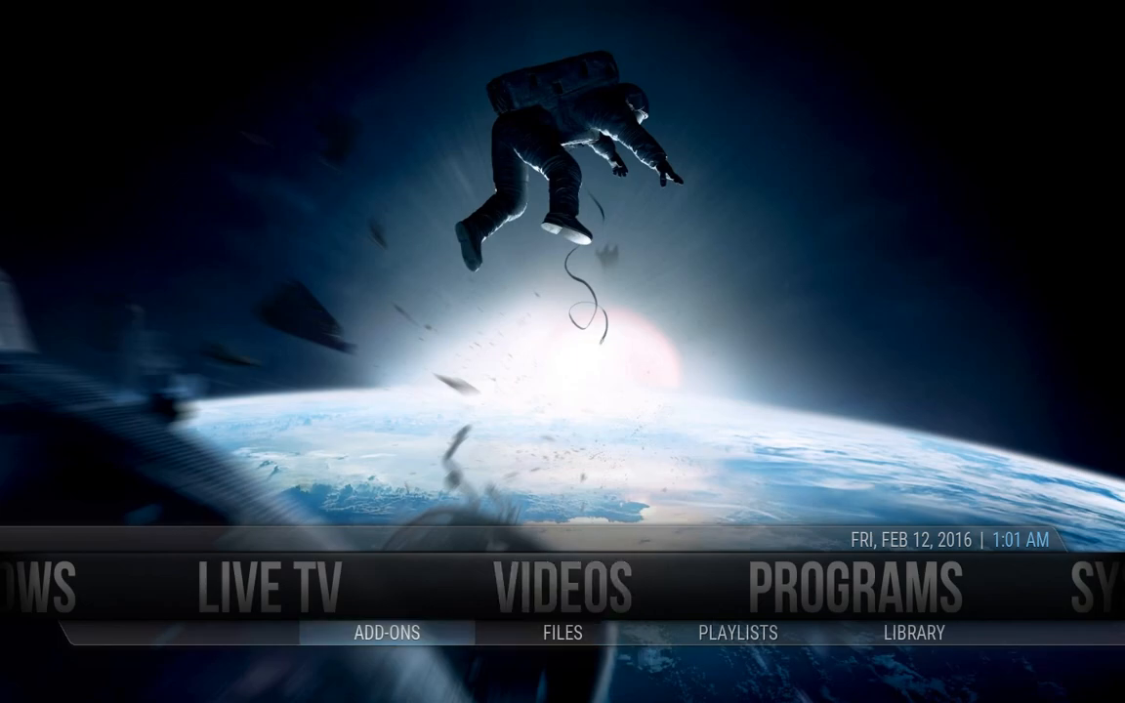
{"action": "key", "text": "Return"}
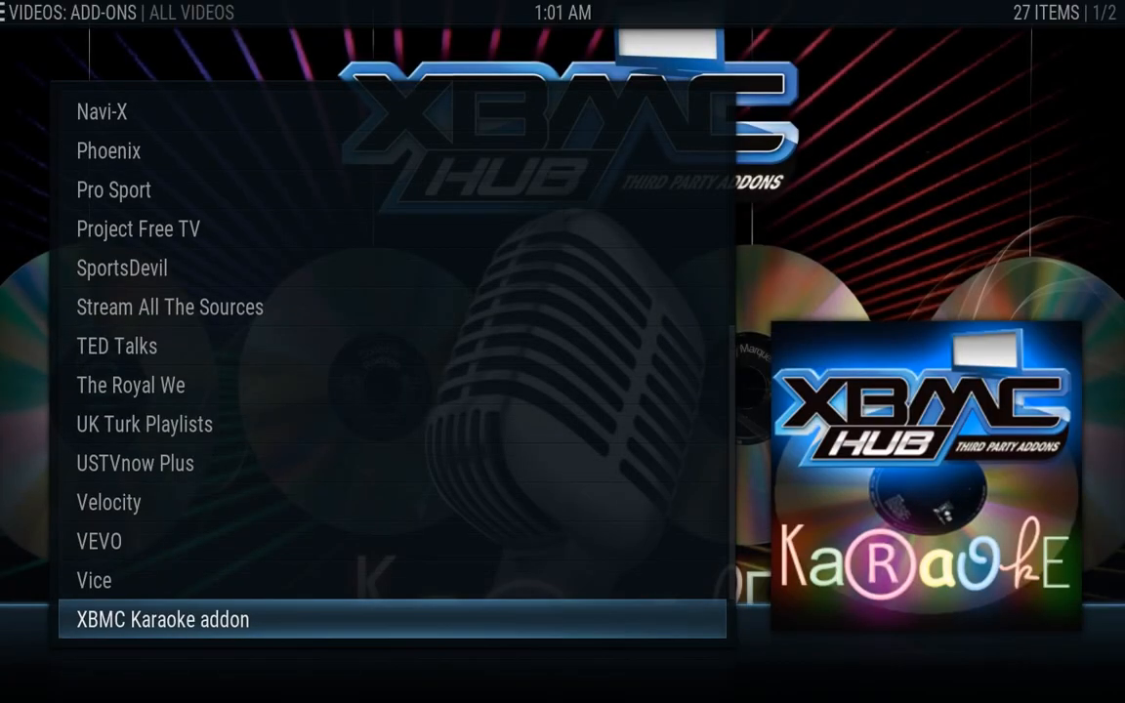
{"action": "key", "text": "Up"}
{"action": "key", "text": "Down"}
{"action": "key", "text": "Down"}
{"action": "key", "text": "Down"}
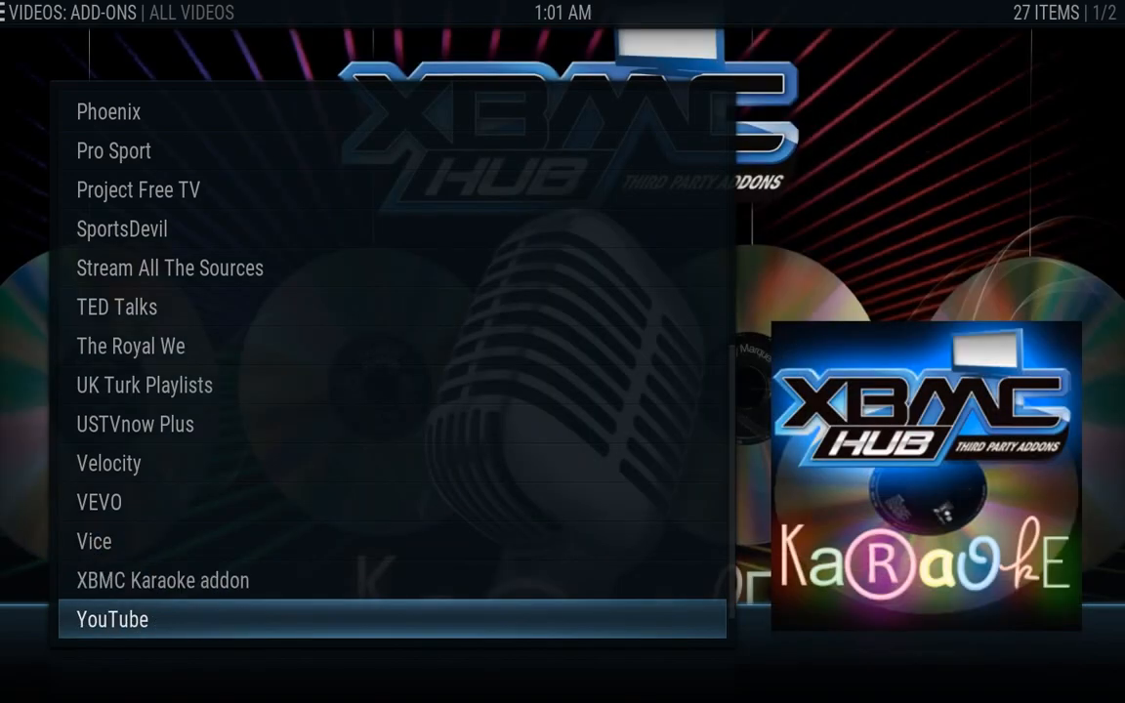
{"action": "key", "text": "Down"}
{"action": "key", "text": "Down"}
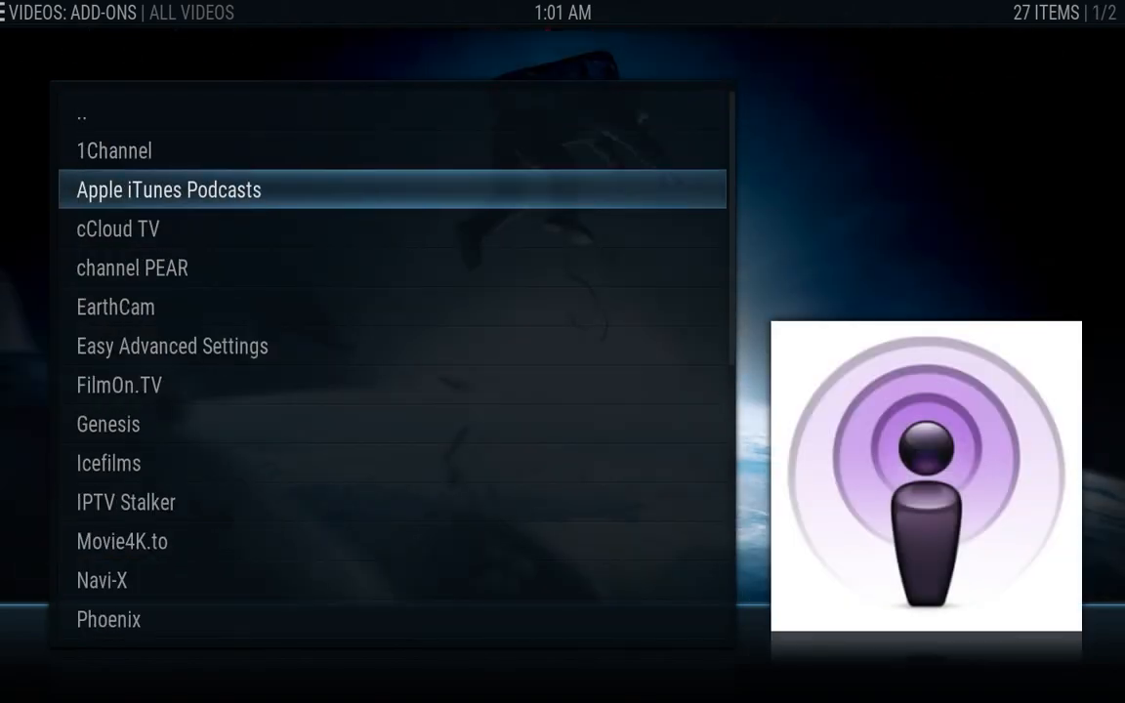
{"action": "key", "text": "Down"}
{"action": "key", "text": "Down"}
{"action": "key", "text": "Down"}
{"action": "key", "text": "Down"}
{"action": "key", "text": "Down"}
{"action": "key", "text": "Up"}
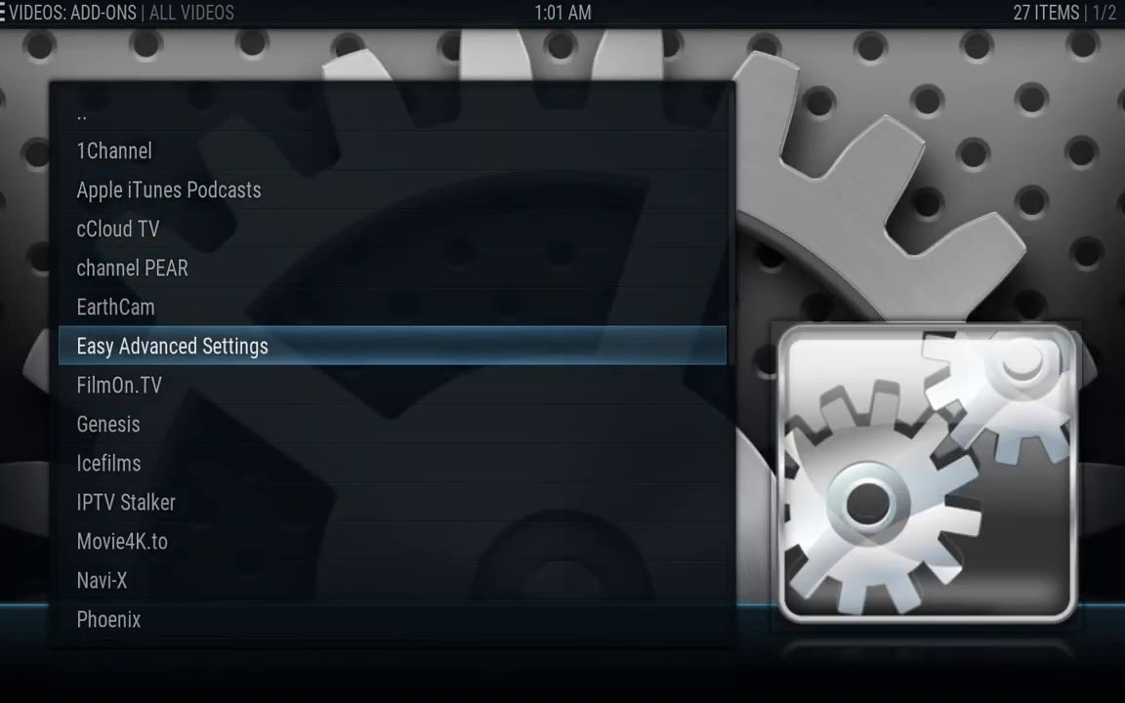
{"action": "key", "text": "Return"}
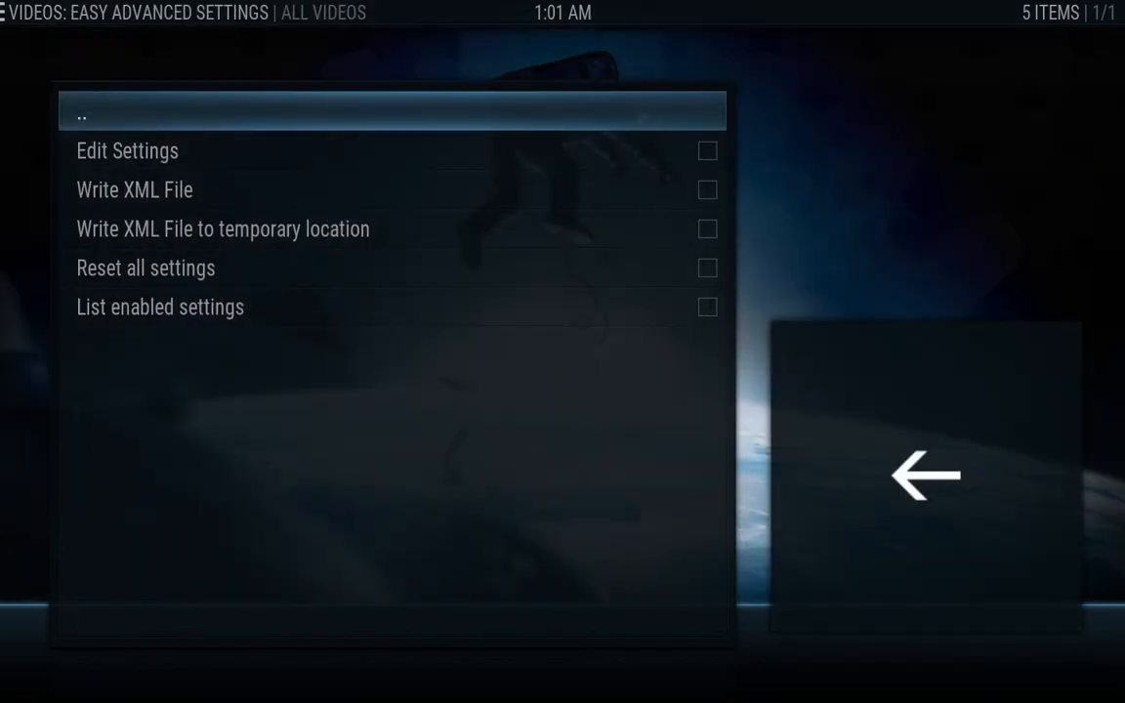
{"action": "key", "text": "Down"}
{"action": "key", "text": "Return"}
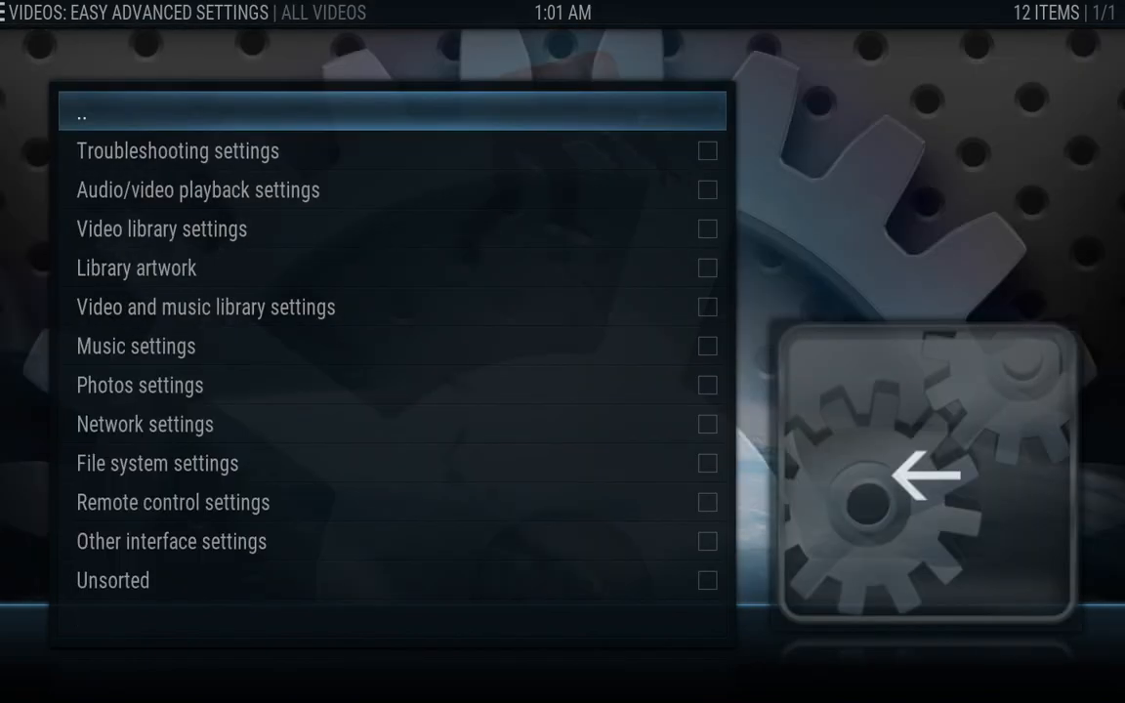
{"action": "key", "text": "Down"}
{"action": "key", "text": "Down"}
{"action": "key", "text": "Down"}
{"action": "key", "text": "Down"}
{"action": "key", "text": "Down"}
{"action": "key", "text": "Down"}
{"action": "key", "text": "Down"}
{"action": "key", "text": "Down"}
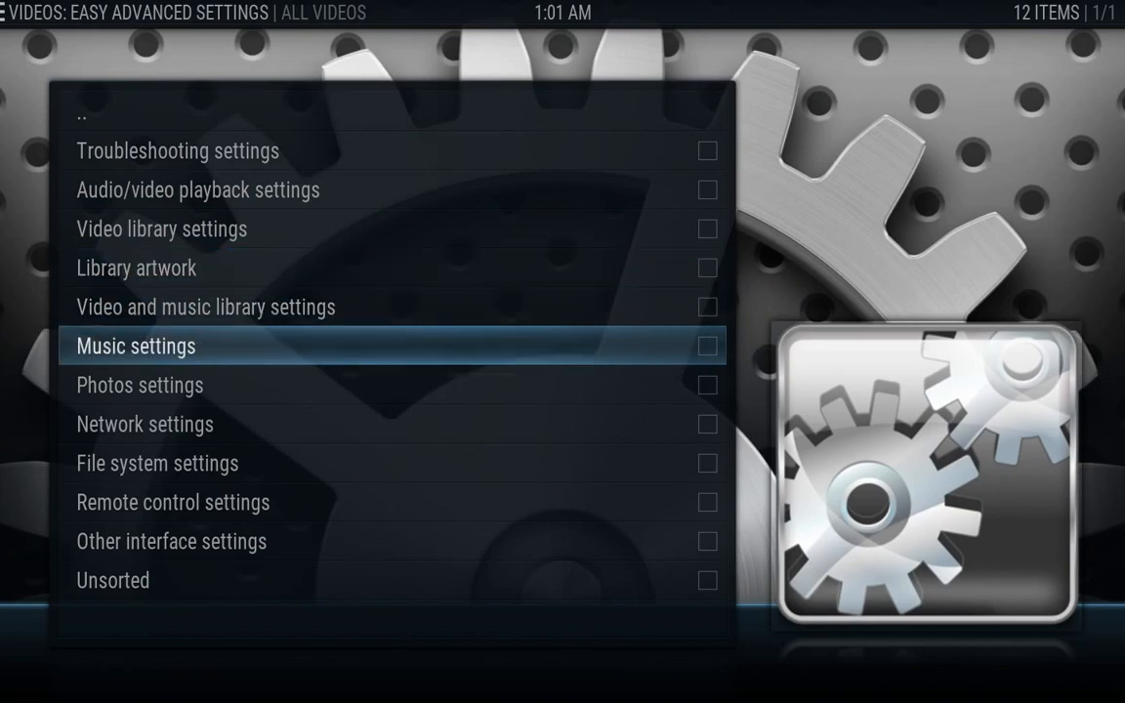
Set curlclienttimeout and curllowspeedtime to 20 in the Network group
{"action": "key", "text": "Return"}
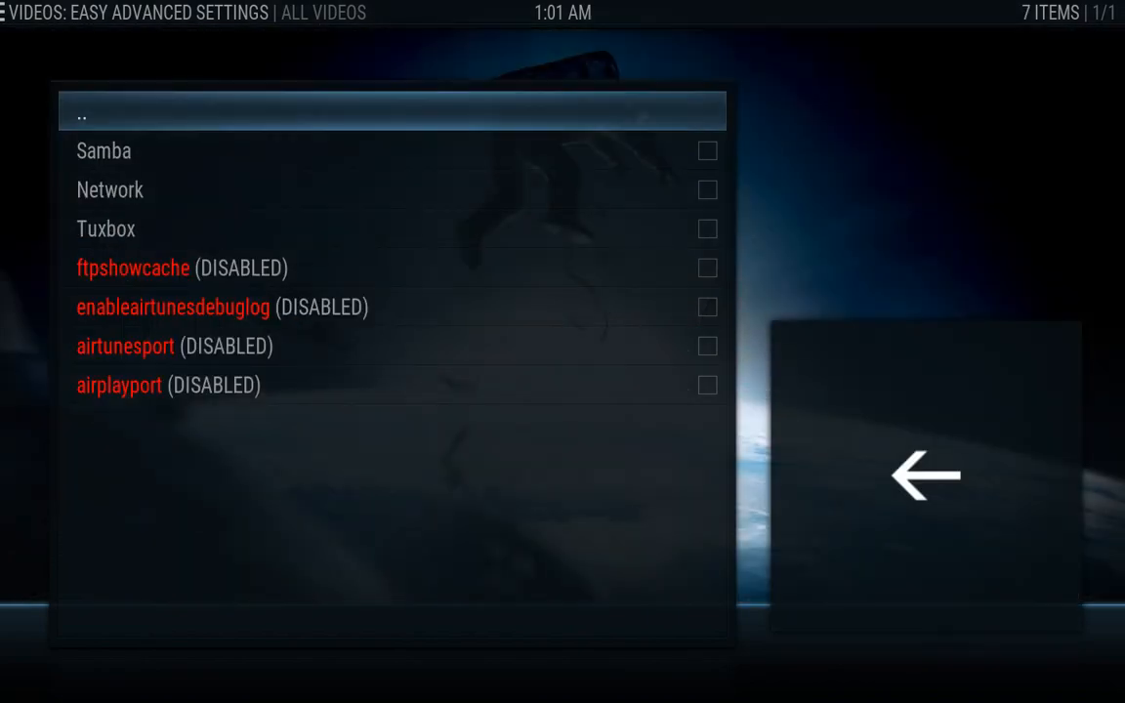
{"action": "key", "text": "Down"}
{"action": "key", "text": "Down"}
{"action": "key", "text": "Return"}
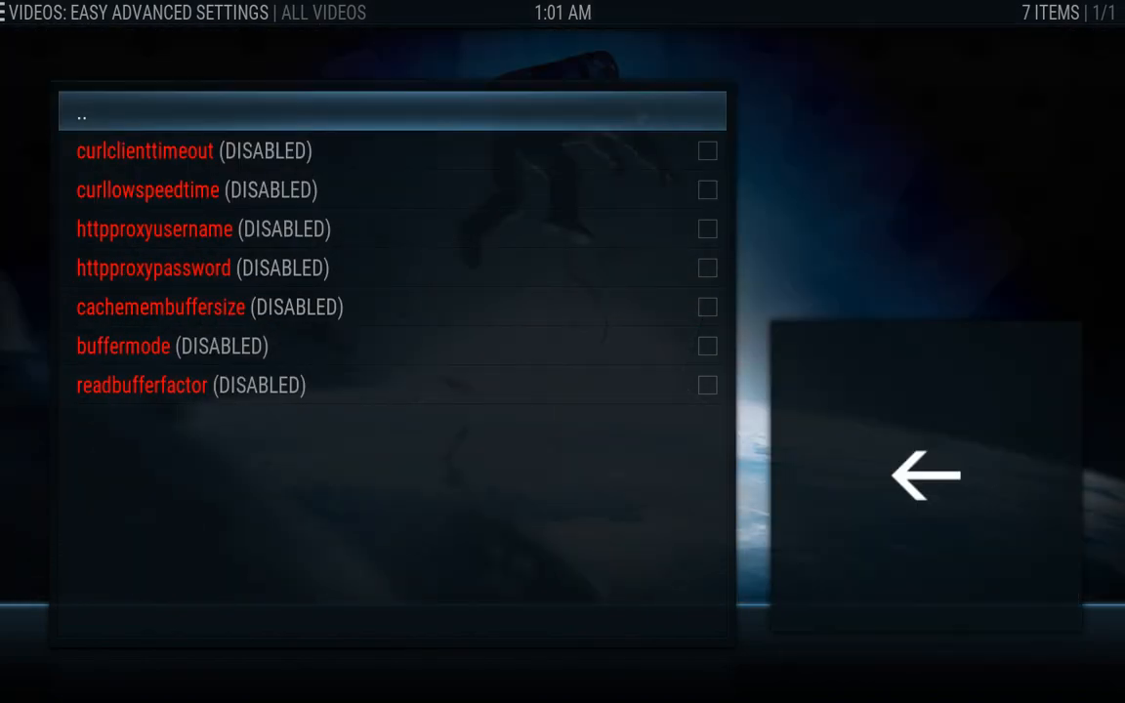
{"action": "key", "text": "Down"}
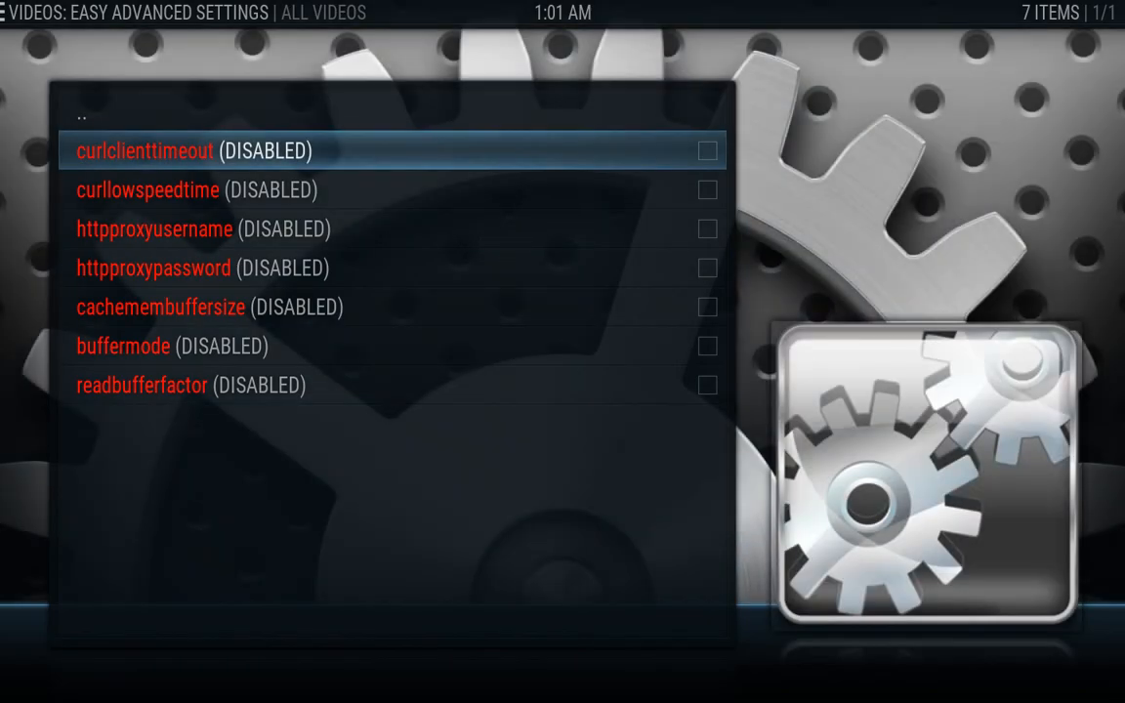
{"action": "key", "text": "Return"}
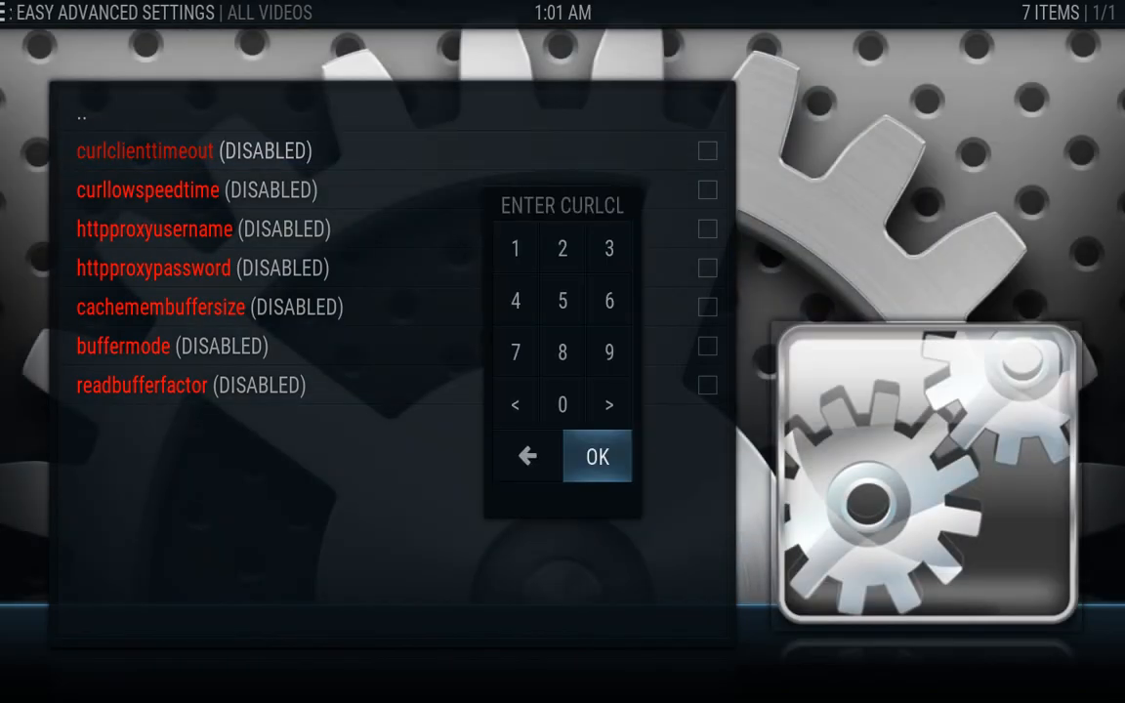
{"action": "type", "text": "20"}
{"action": "key", "text": "Return"}
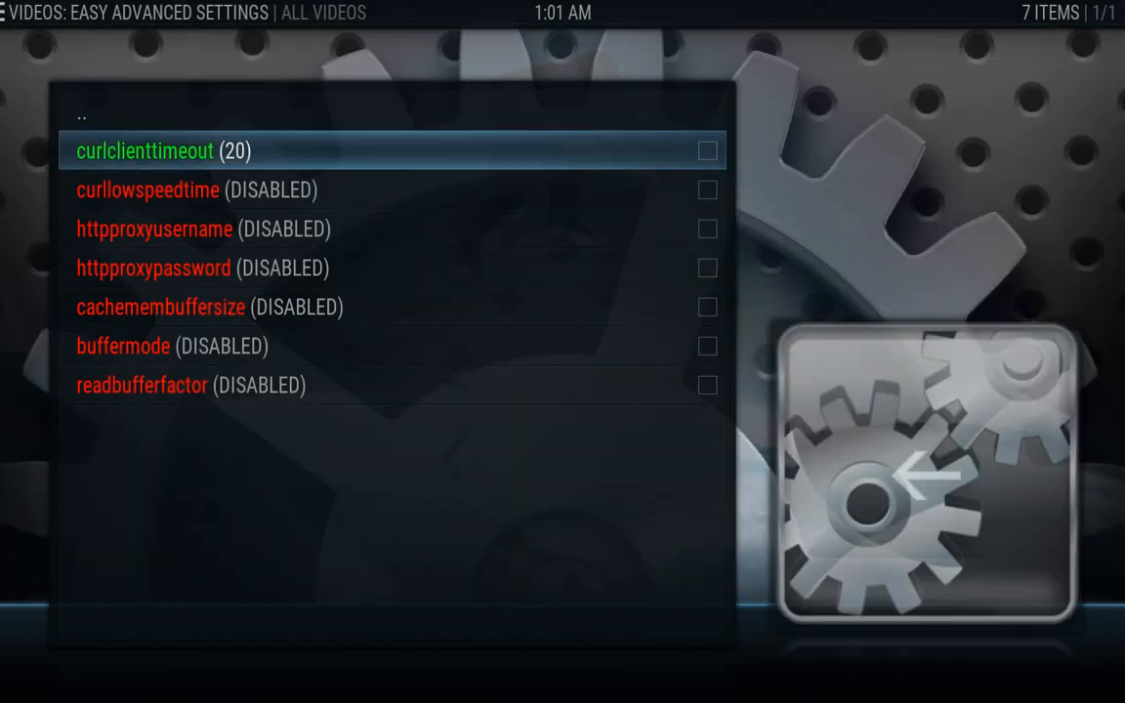
{"action": "key", "text": "Down"}
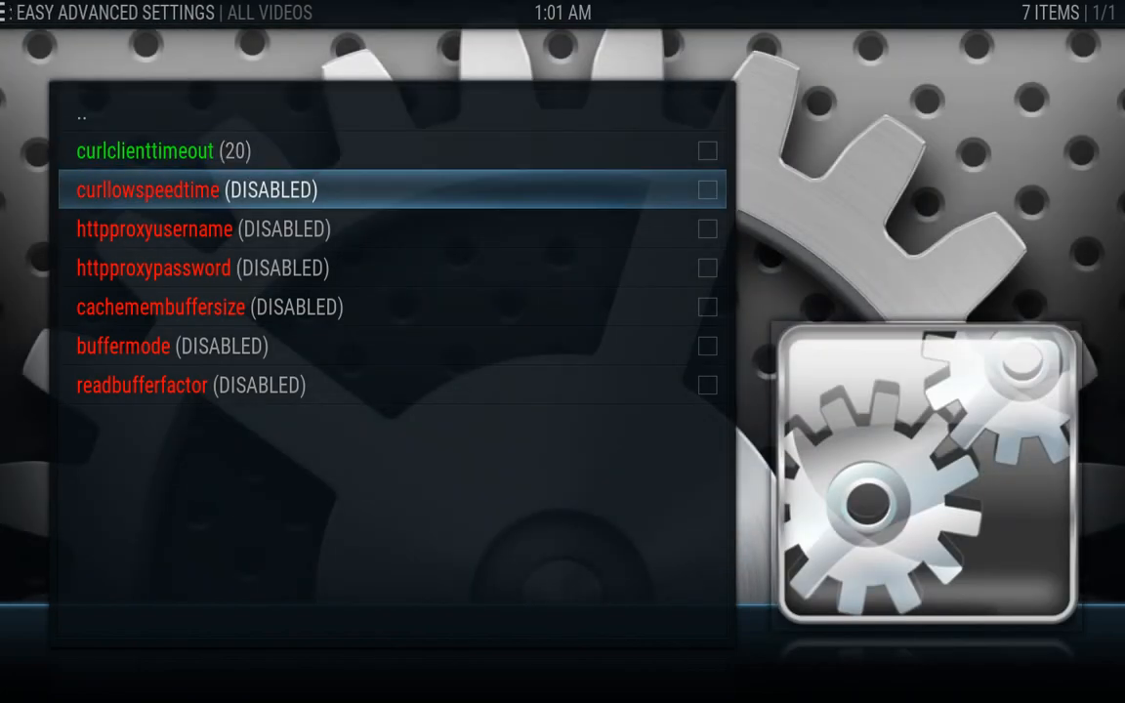
{"action": "key", "text": "Return"}
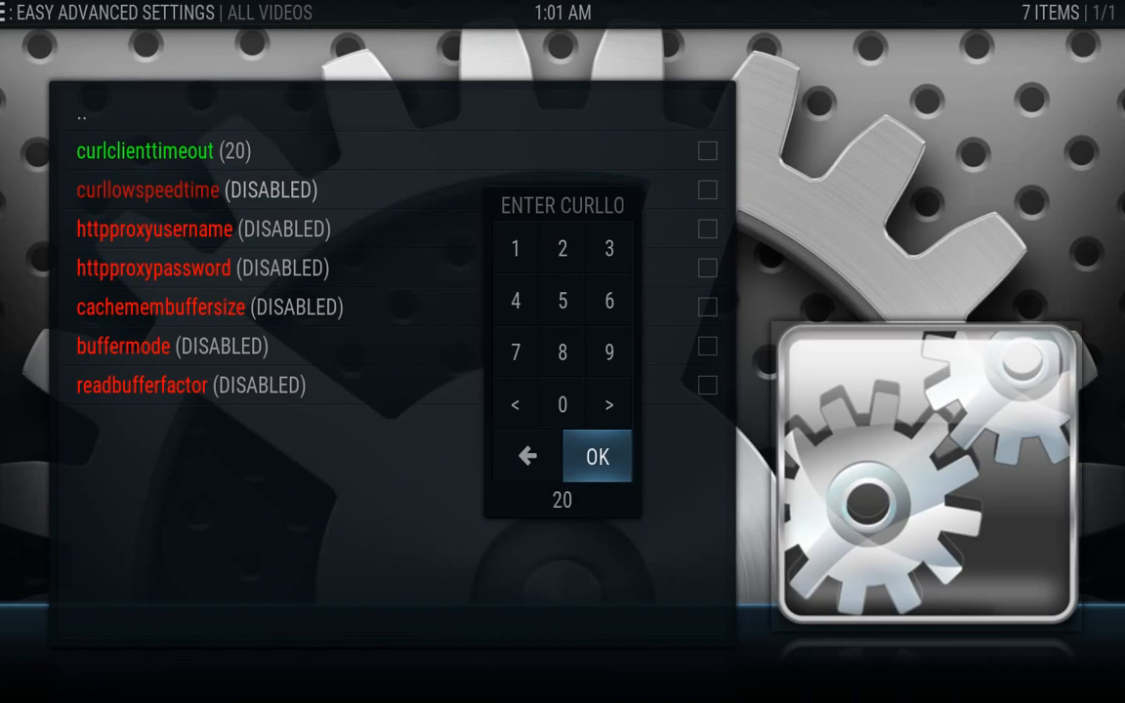
{"action": "key", "text": "Return"}
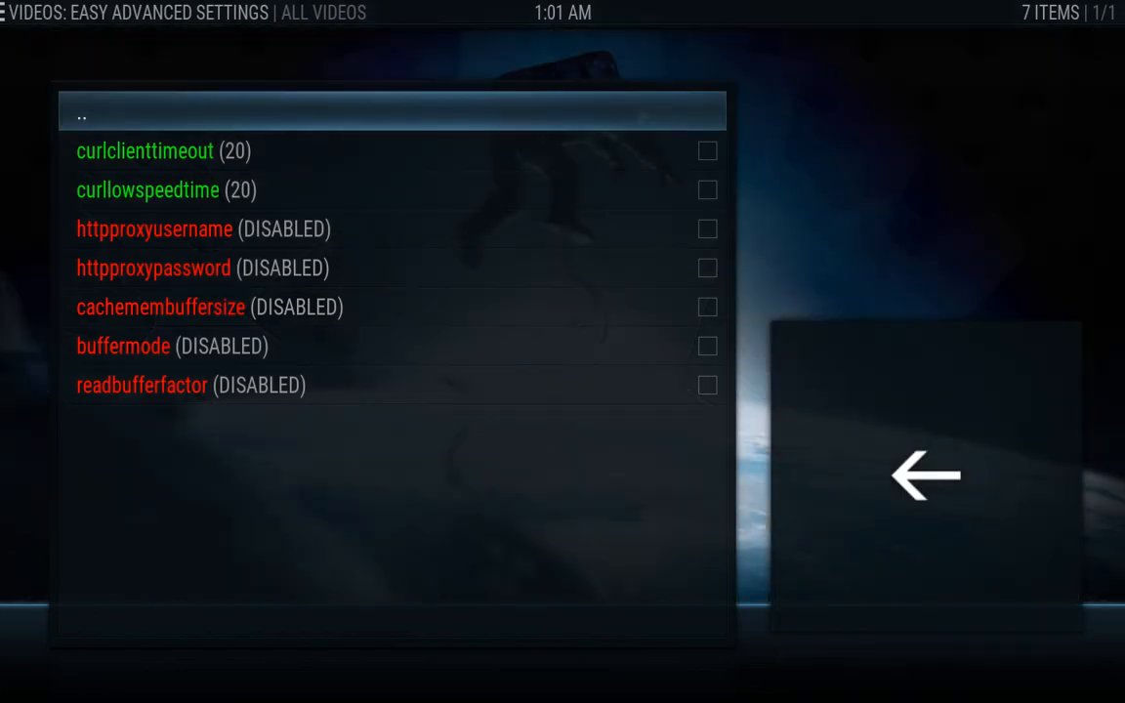
{"action": "key", "text": "Down"}
{"action": "key", "text": "Down"}
{"action": "key", "text": "Down"}
{"action": "key", "text": "Down"}
{"action": "key", "text": "Down"}
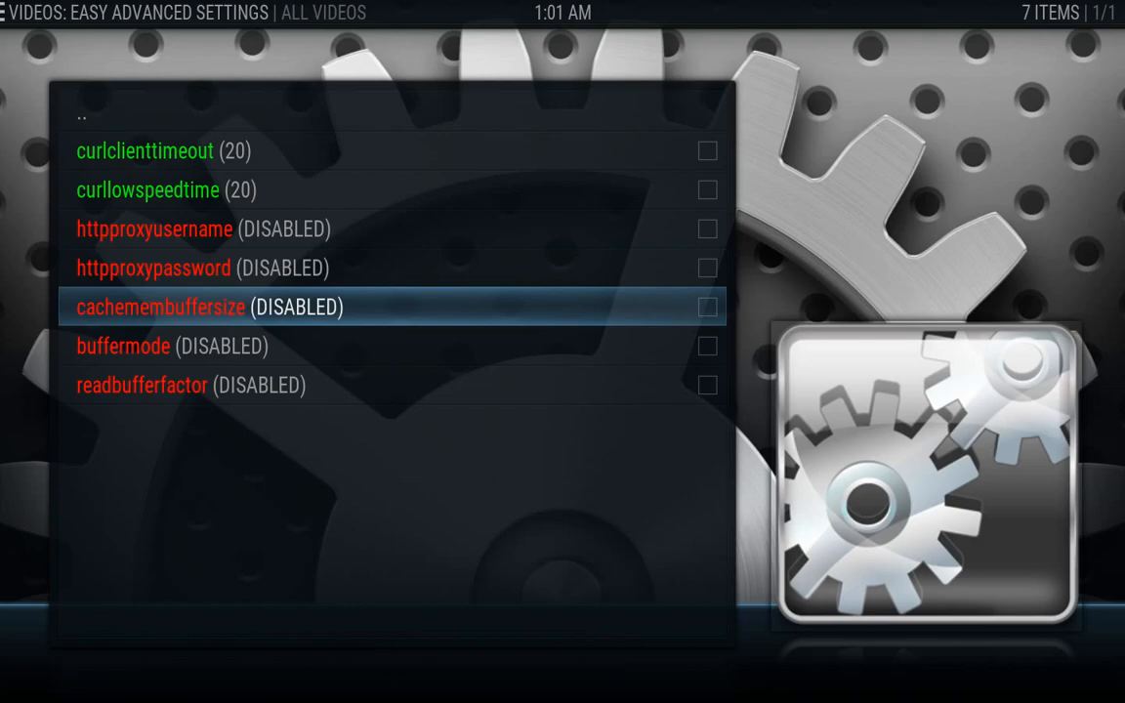
Replace DISABLED with 244667733 as the cachemembuffersize value
{"action": "key", "text": "Return"}
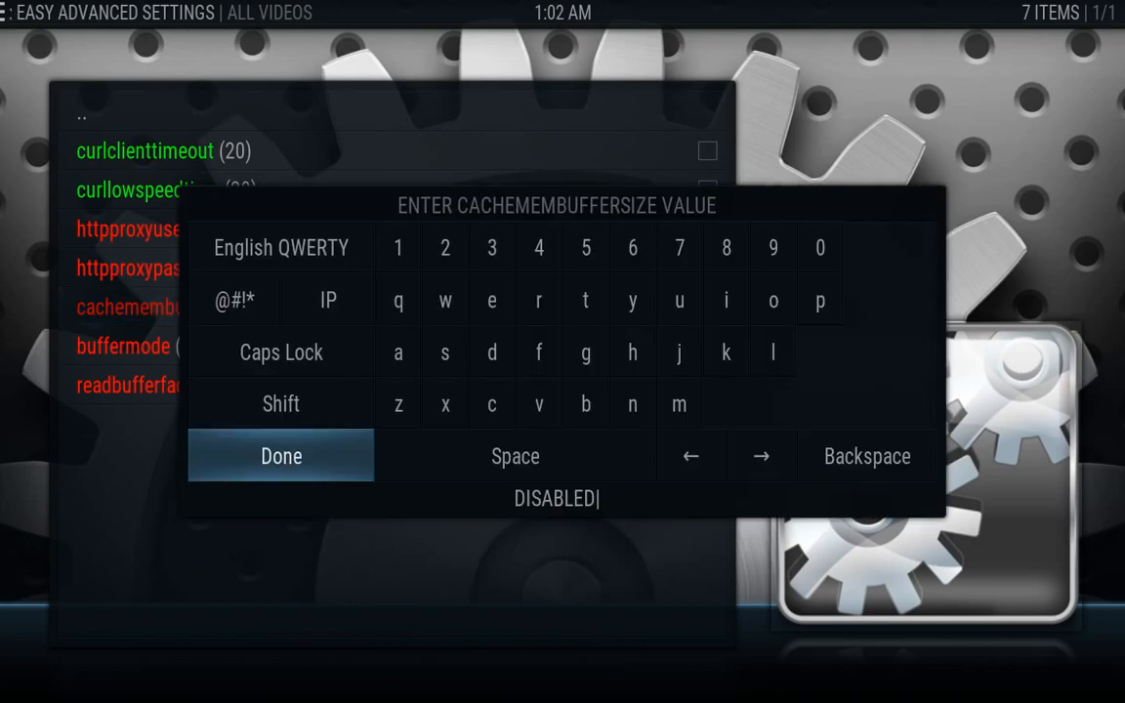
{"action": "key", "text": "BackSpace"}
{"action": "key", "text": "BackSpace"}
{"action": "key", "text": "BackSpace"}
{"action": "key", "text": "BackSpace"}
{"action": "key", "text": "BackSpace"}
{"action": "key", "text": "BackSpace"}
{"action": "key", "text": "BackSpace"}
{"action": "key", "text": "BackSpace"}
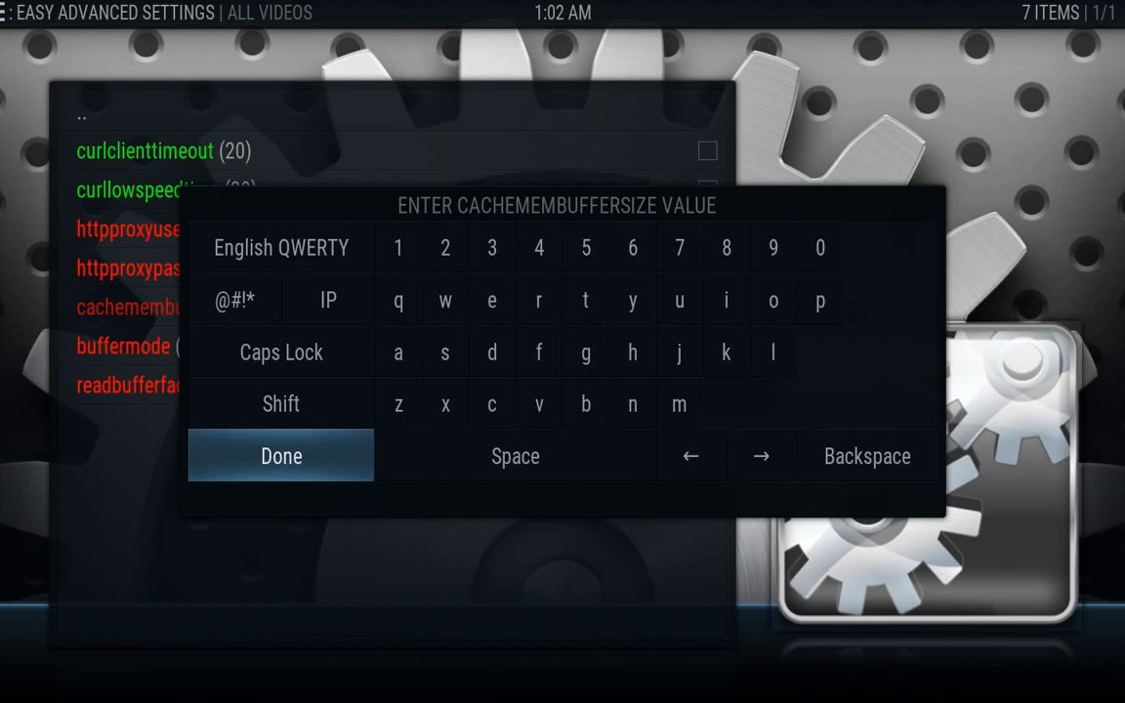
{"action": "type", "text": "244667733"}
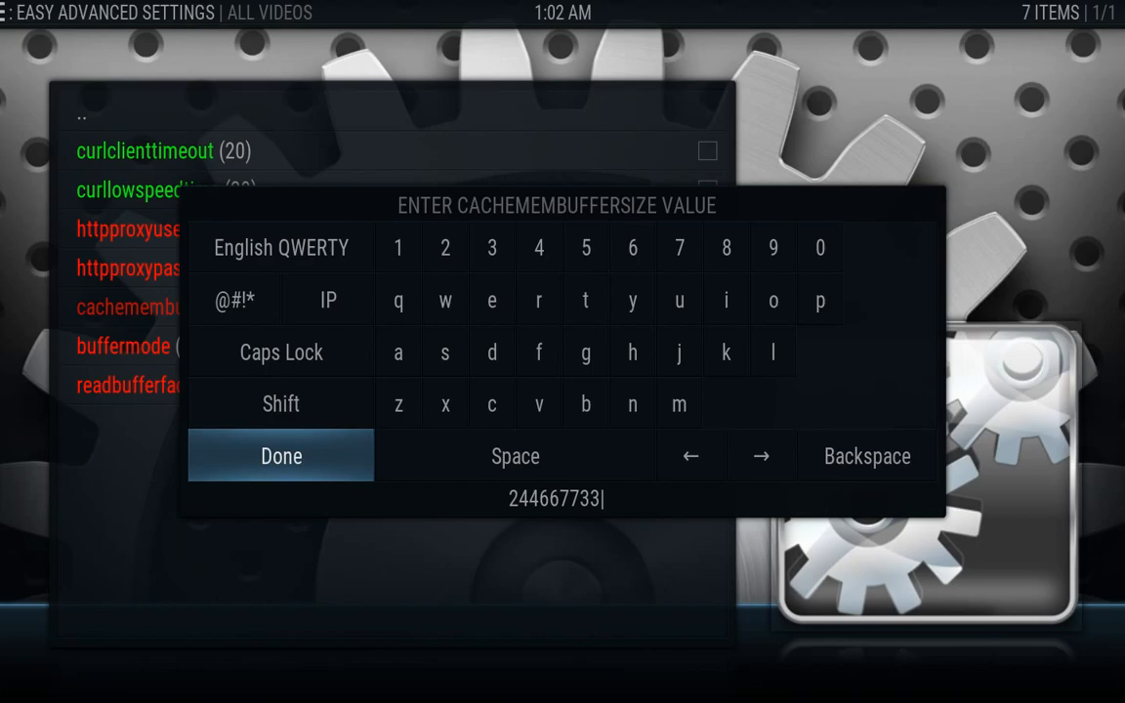
{"action": "key", "text": "Return"}
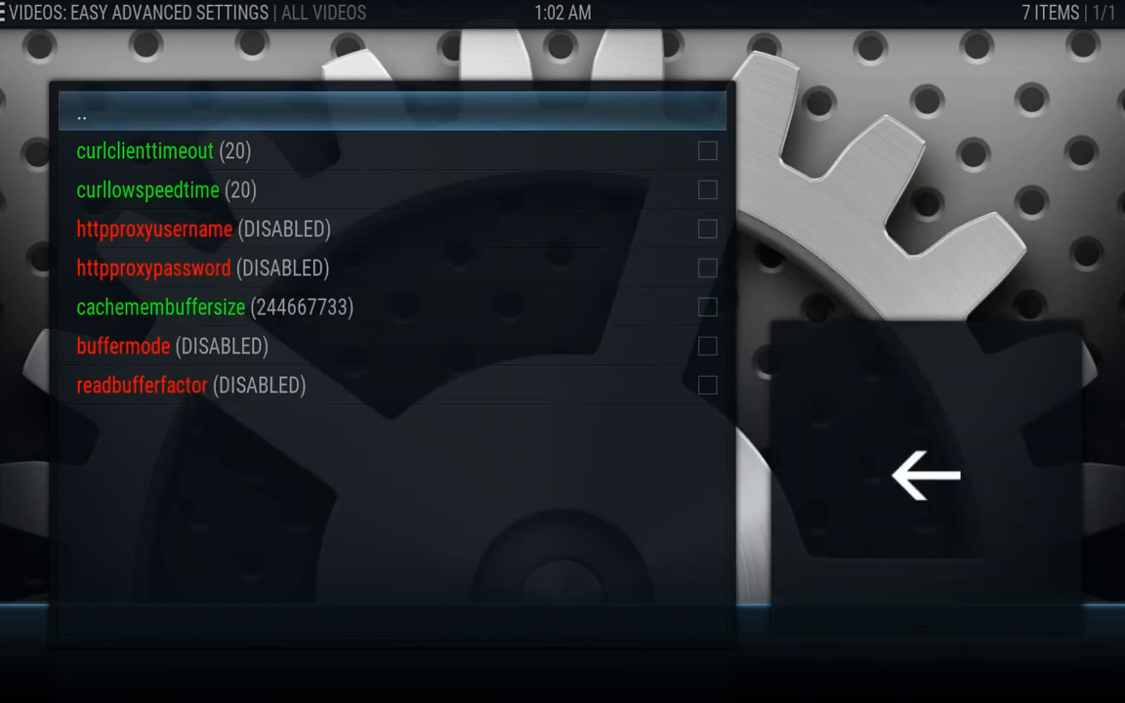
Set buffermode to 2, leaving readbufferfactor disabled
{"action": "key", "text": "Down"}
{"action": "key", "text": "Down"}
{"action": "key", "text": "Down"}
{"action": "key", "text": "Down"}
{"action": "key", "text": "Down"}
{"action": "key", "text": "Down"}
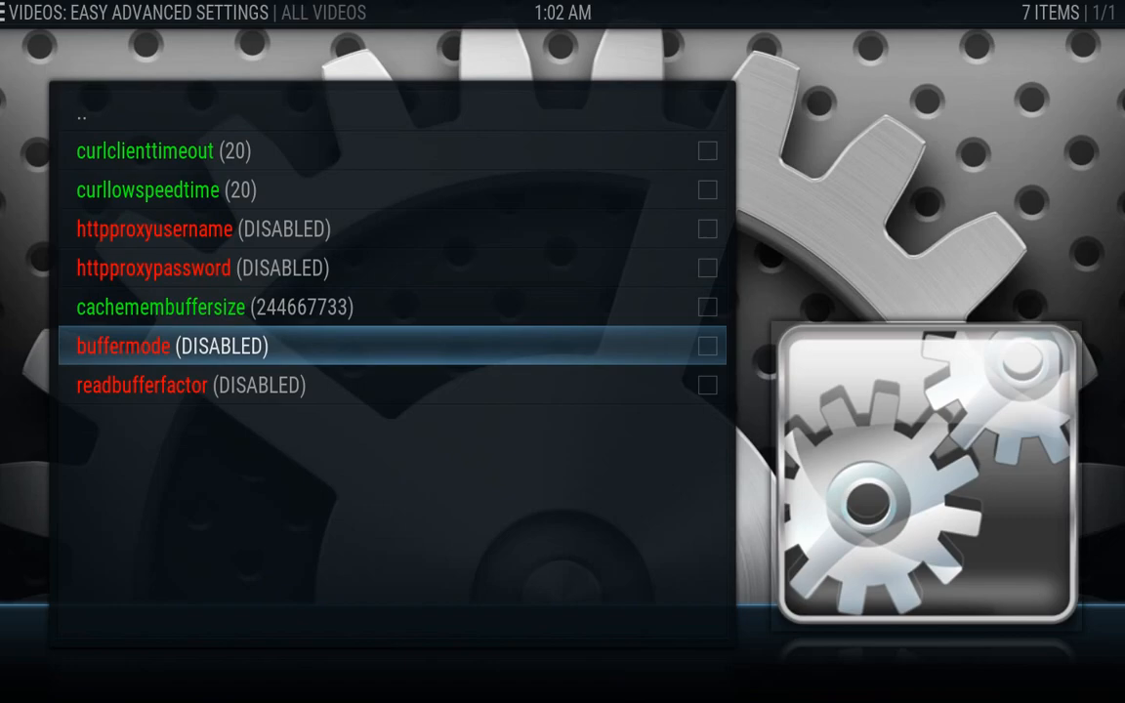
{"action": "key", "text": "Return"}
{"action": "key", "text": "Down"}
{"action": "key", "text": "Down"}
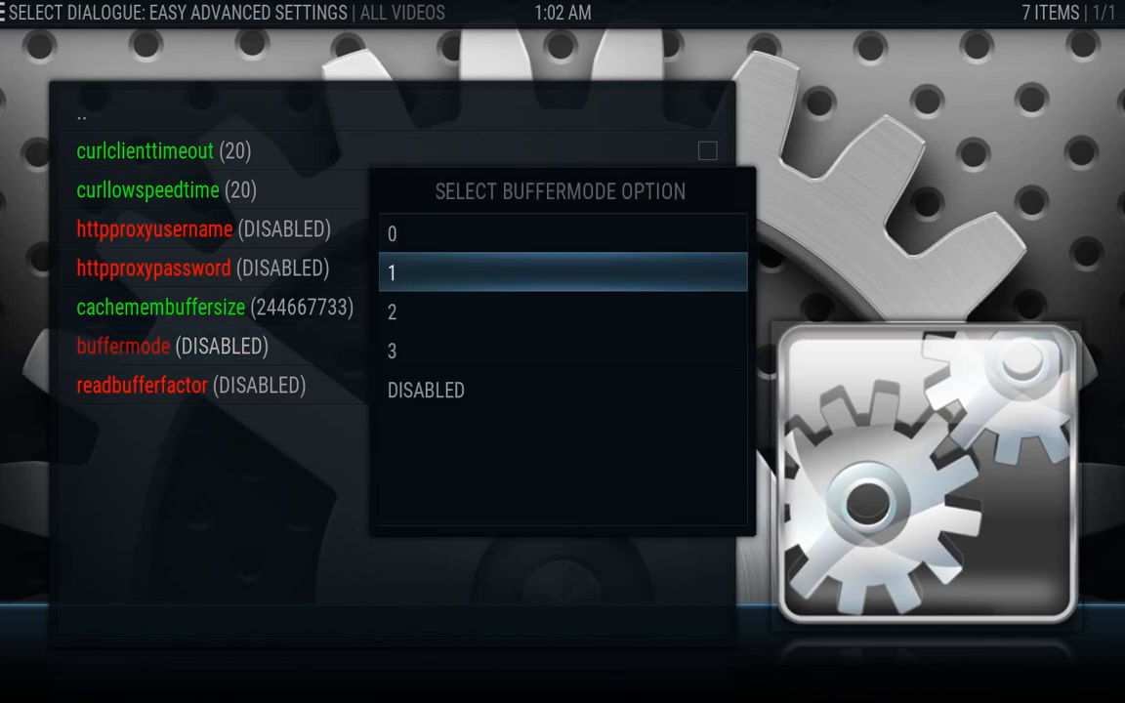
{"action": "key", "text": "Return"}
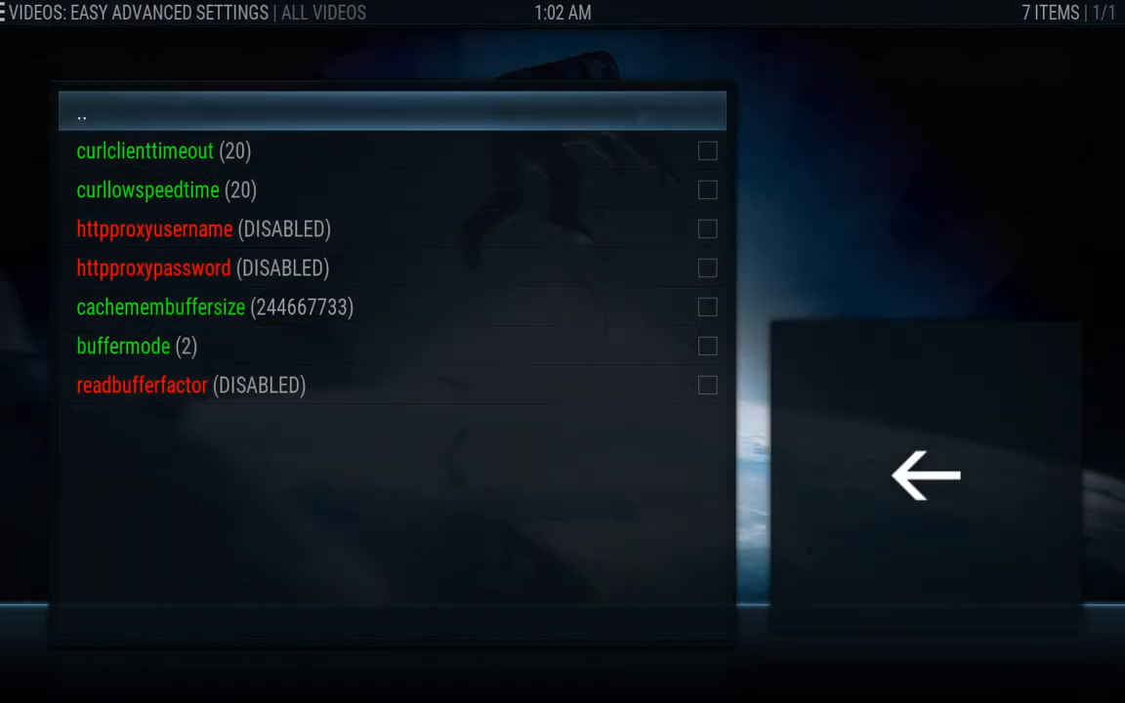
{"action": "key", "text": "Down"}
{"action": "key", "text": "Down"}
{"action": "key", "text": "Down"}
{"action": "key", "text": "Down"}
{"action": "key", "text": "Down"}
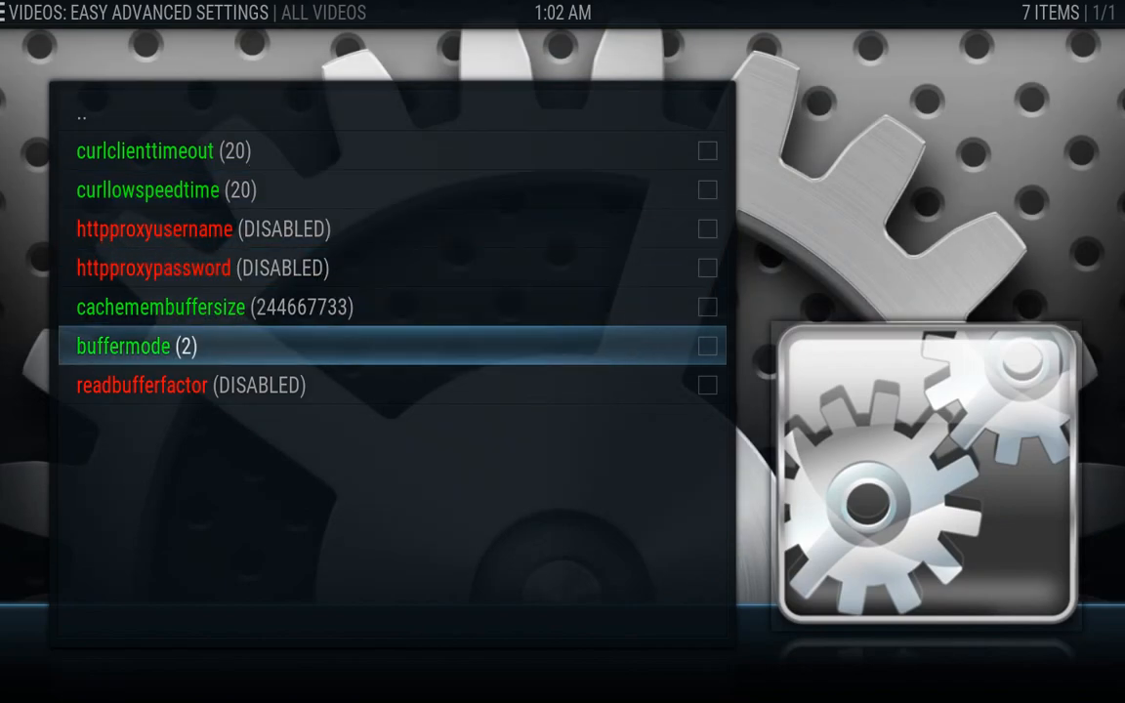
{"action": "key", "text": "Down"}
Replace readbufferfactor's DISABLED value with 30, confirm it, and exit Easy Advanced Settings to the home menu
{"action": "key", "text": "Return"}
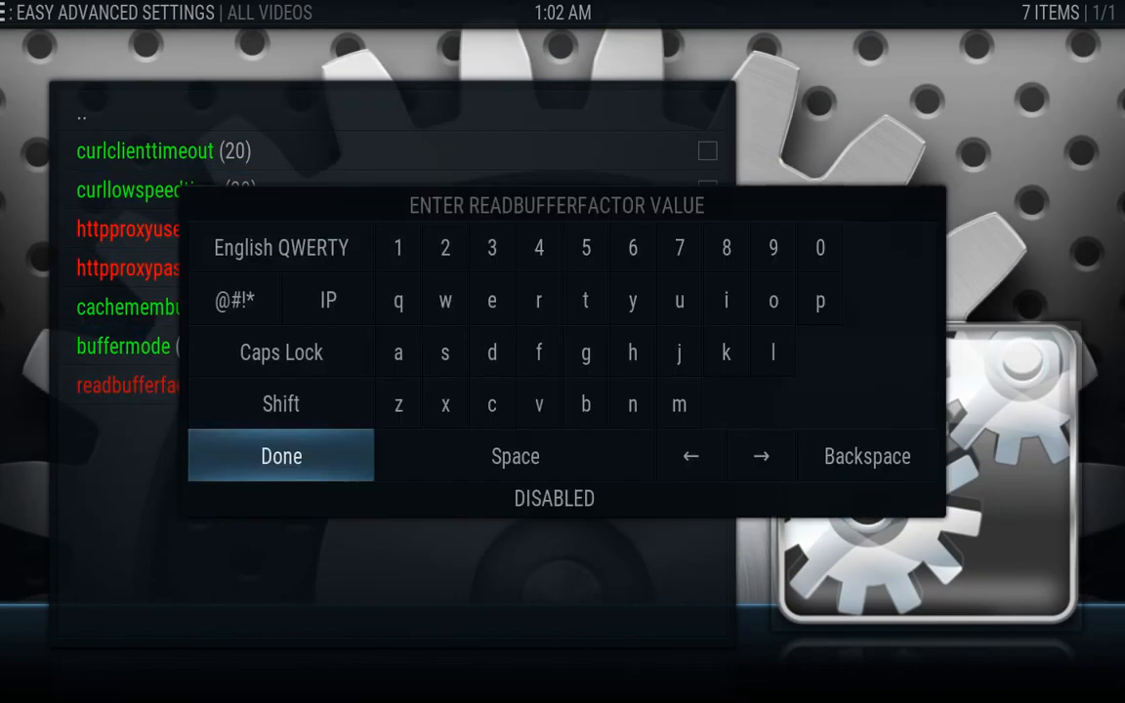
{"action": "key", "text": "Down"}
{"action": "key", "text": "Down"}
{"action": "key", "text": "Down"}
{"action": "key", "text": "Down"}
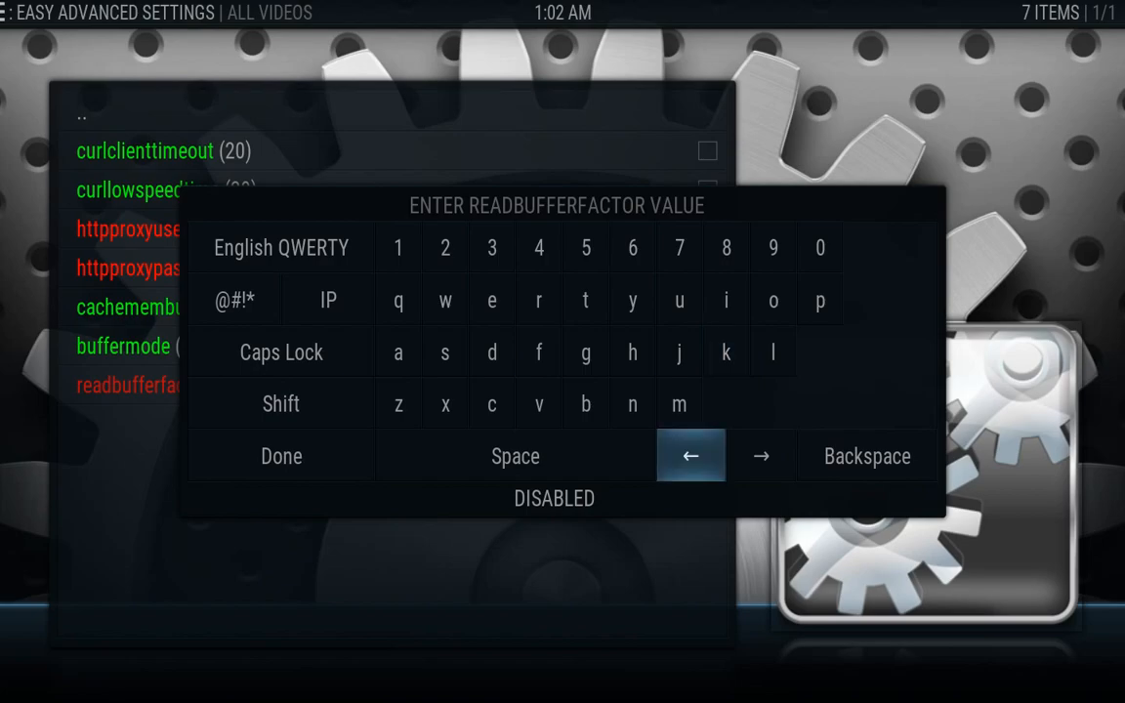
{"action": "key", "text": "Down"}
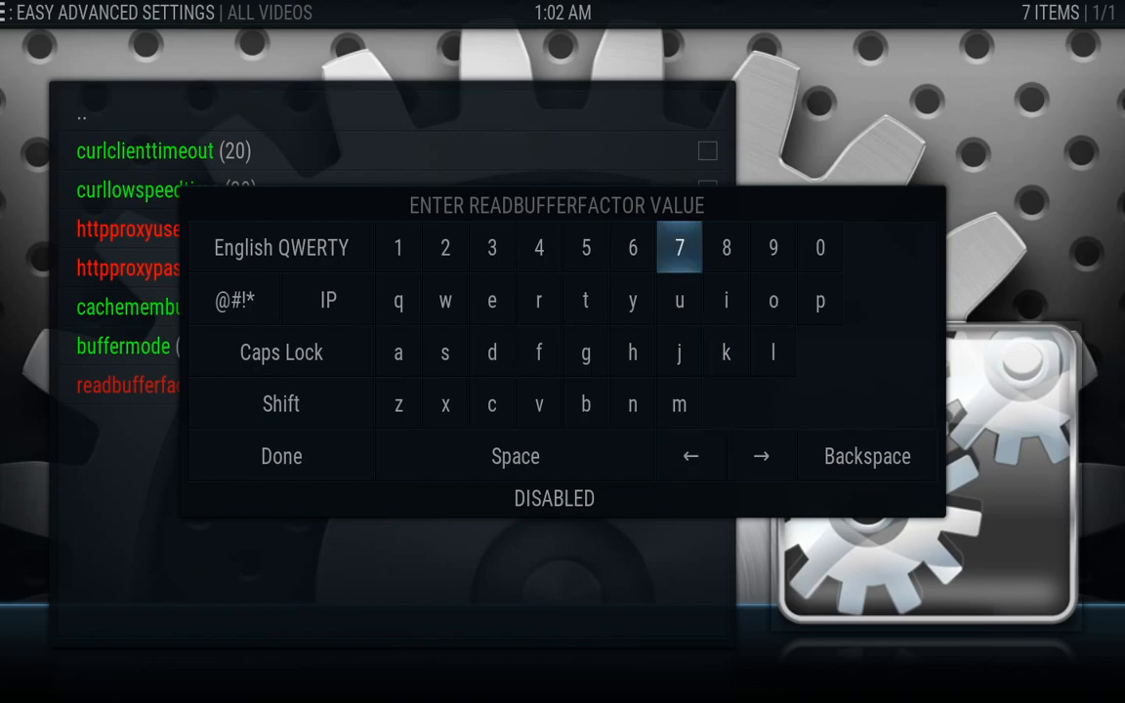
{"action": "key", "text": "BackSpace"}
{"action": "key", "text": "BackSpace"}
{"action": "key", "text": "BackSpace"}
{"action": "key", "text": "BackSpace"}
{"action": "key", "text": "BackSpace"}
{"action": "key", "text": "BackSpace"}
{"action": "key", "text": "BackSpace"}
{"action": "key", "text": "BackSpace"}
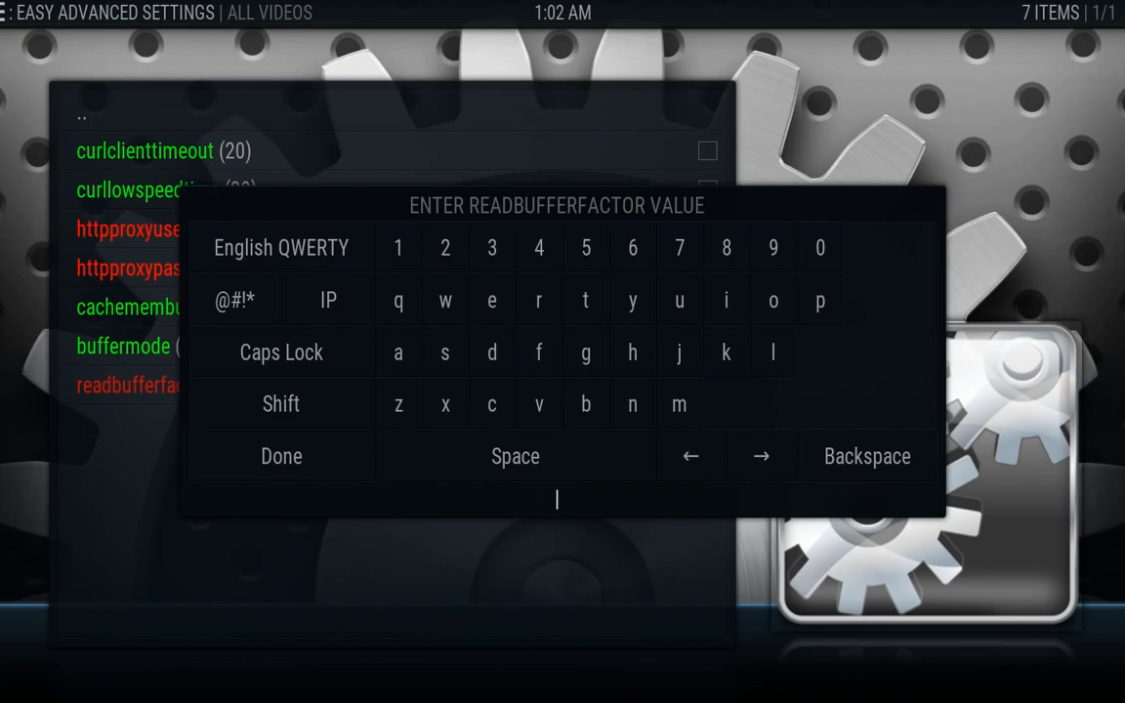
{"action": "type", "text": "30"}
{"action": "left_click", "coordinate": [307, 482]}
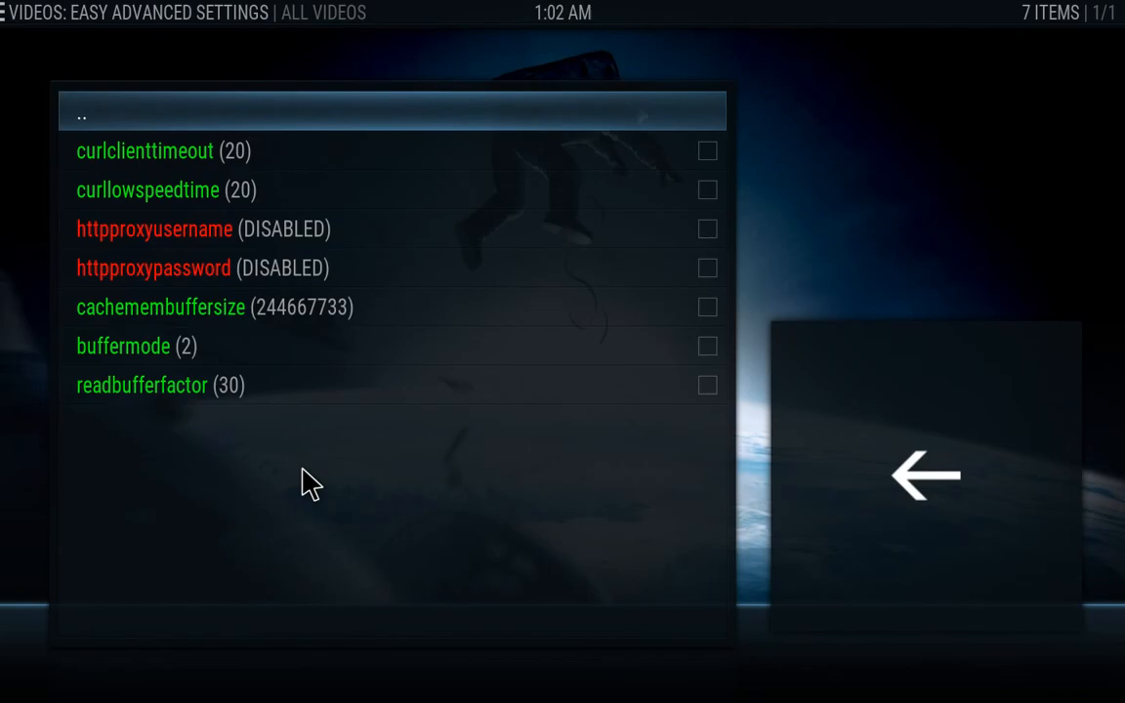
{"action": "key", "text": "Escape"}
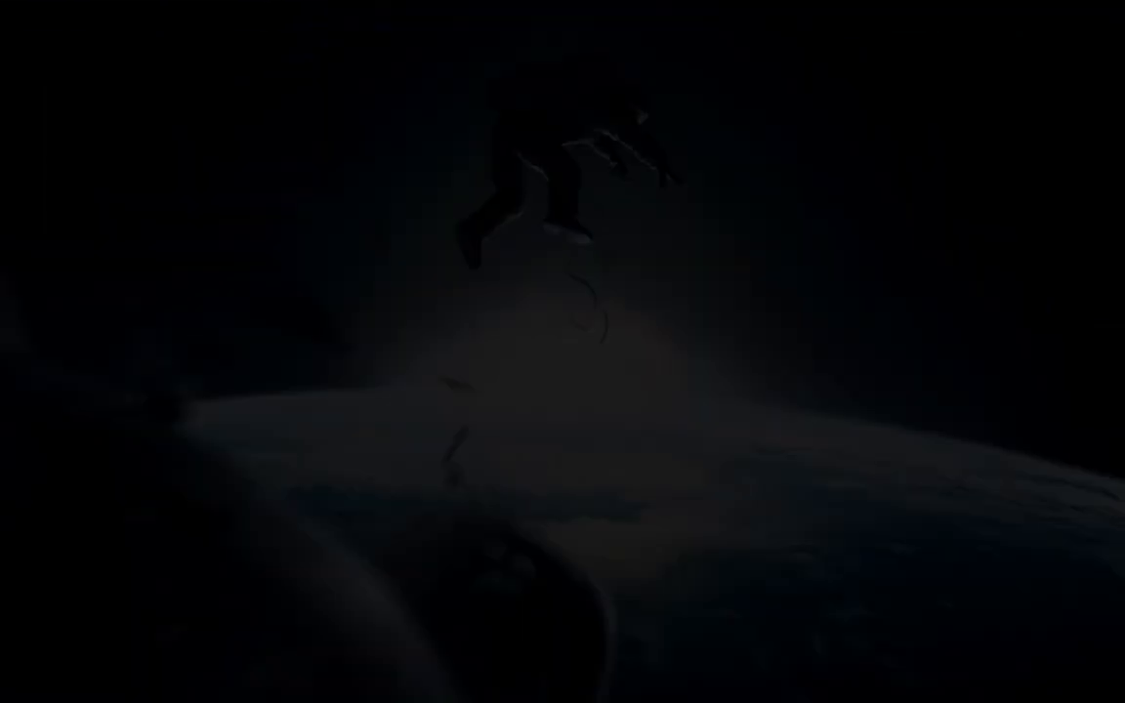